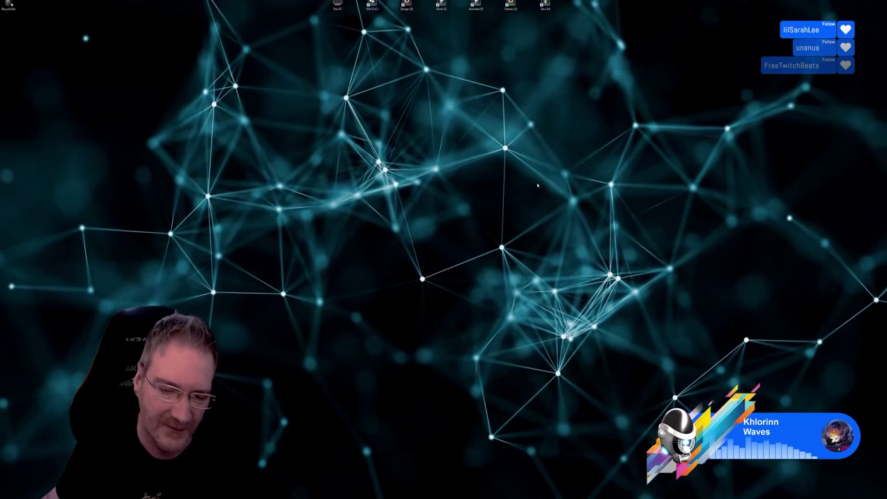
# Switch to 3ds Max and examine the work table, looking closely at the wood grain of its top.
pyautogui.hotkey('alt', 'Tab')
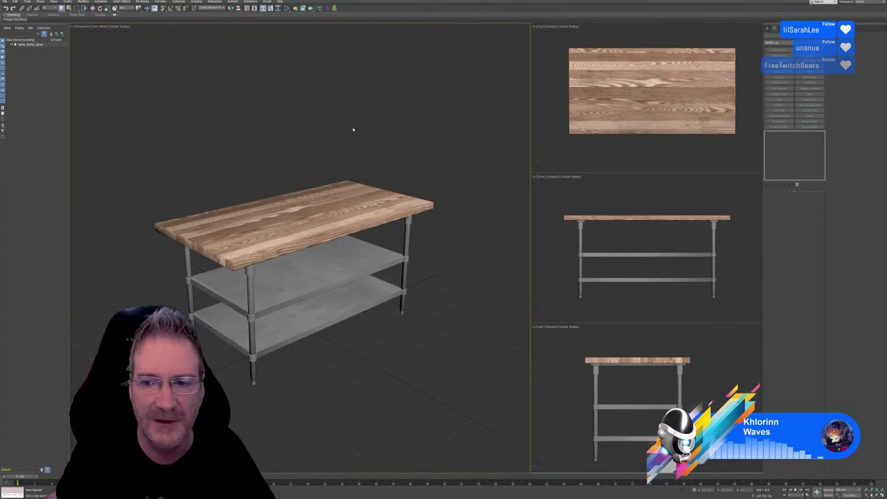
pyautogui.moveTo(352, 130); pyautogui.dragTo(366, 133, button='middle')
pyautogui.moveTo(369, 337)
pyautogui.keyDown('alt'); pyautogui.mouseDown(button='middle')
pyautogui.moveTo(398, 315)
pyautogui.moveTo(405, 351)
pyautogui.moveTo(344, 353)
pyautogui.moveTo(347, 325)
pyautogui.moveTo(406, 340)
pyautogui.moveTo(363, 346)
pyautogui.mouseUp(button='middle'); pyautogui.keyUp('alt')
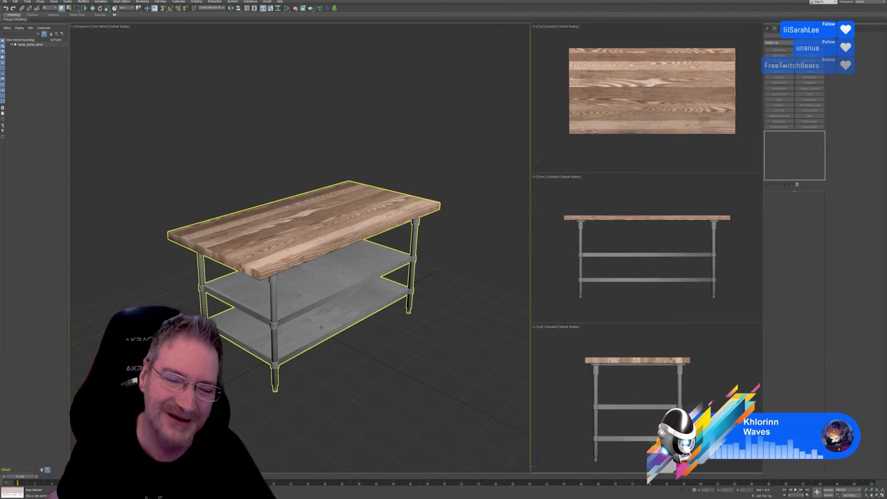
pyautogui.moveTo(384, 361)
pyautogui.keyDown('alt'); pyautogui.mouseDown(button='middle')
pyautogui.moveTo(386, 370)
pyautogui.moveTo(412, 370)
pyautogui.moveTo(380, 372)
pyautogui.mouseUp(button='middle'); pyautogui.keyUp('alt')
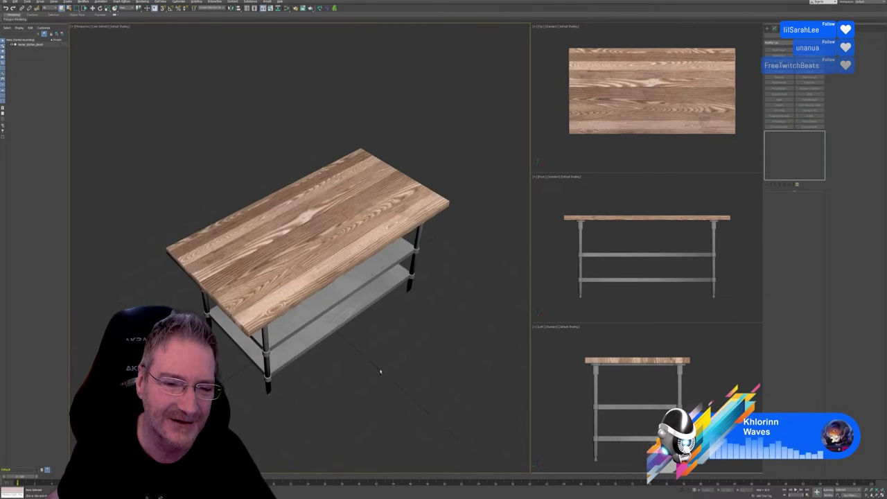
pyautogui.scroll(5, 291, 258)
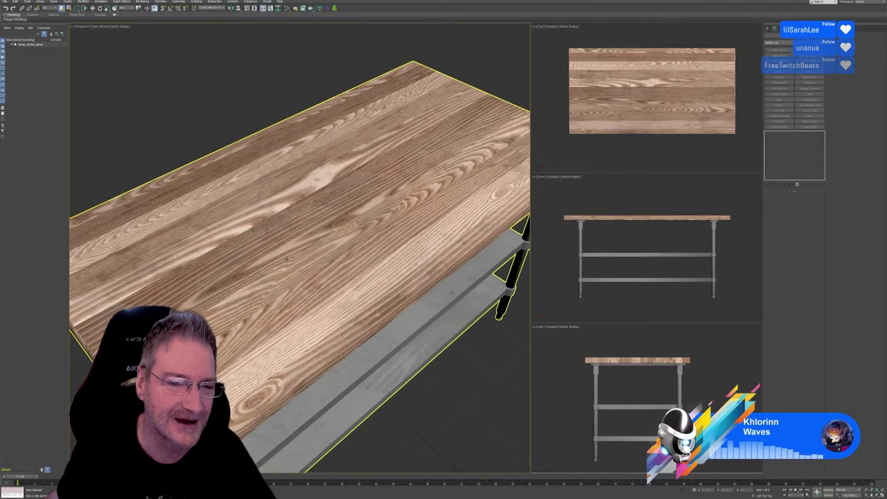
pyautogui.scroll(2, 287, 258)
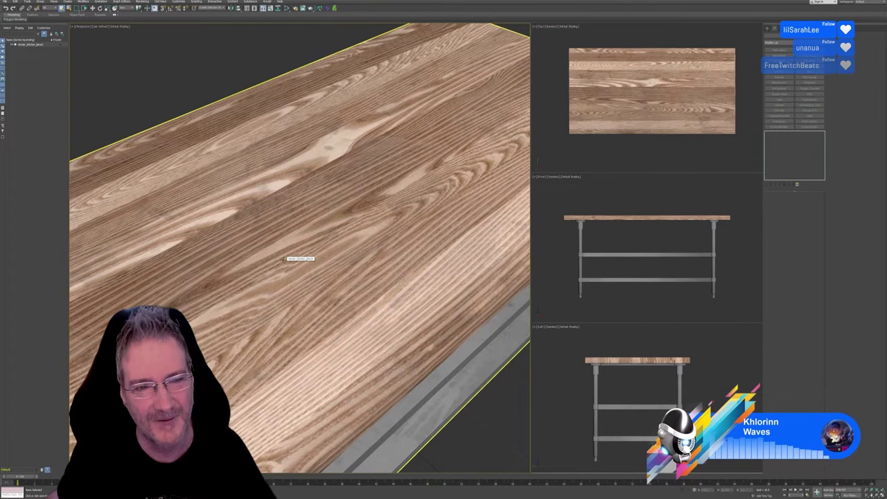
pyautogui.scroll(-2, 287, 258)
pyautogui.scroll(-3, 277, 264)
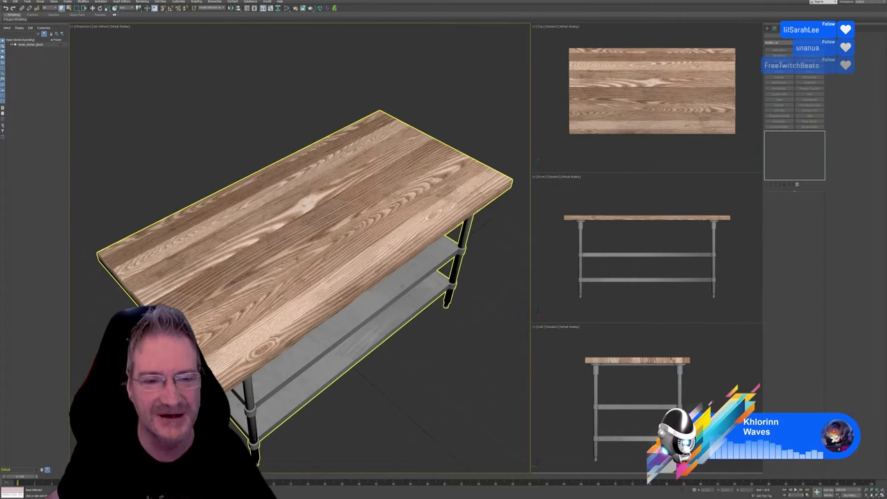
pyautogui.keyDown('alt'); pyautogui.moveTo(297, 256); pyautogui.dragTo(315, 266, button='middle'); pyautogui.keyUp('alt')
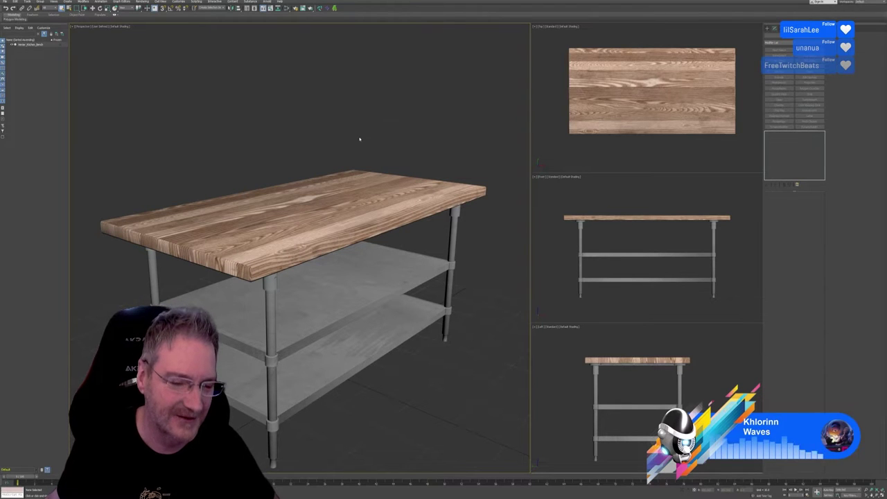
# Examine the whole table from several angles, including the tabletop's end edge, the legs and the two metal shelves.
pyautogui.keyDown('alt'); pyautogui.moveTo(358, 138); pyautogui.dragTo(360, 121, button='middle'); pyautogui.keyUp('alt')
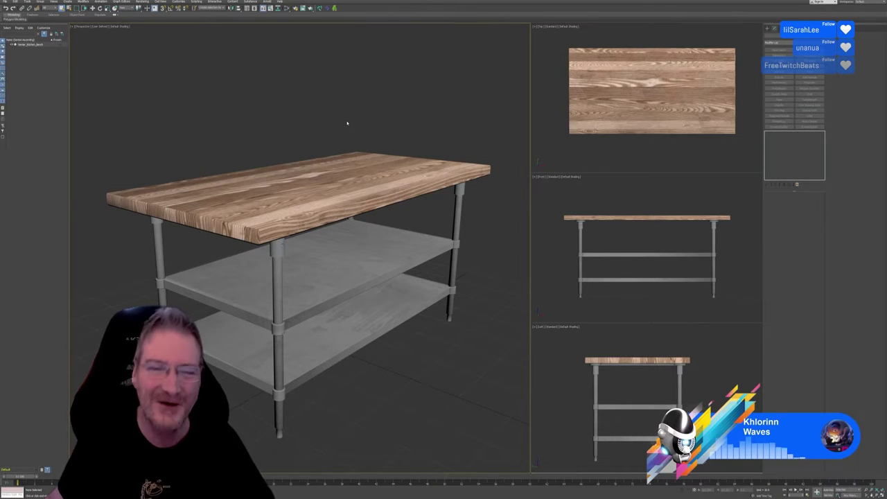
pyautogui.moveTo(347, 123); pyautogui.dragTo(346, 124, button='middle')
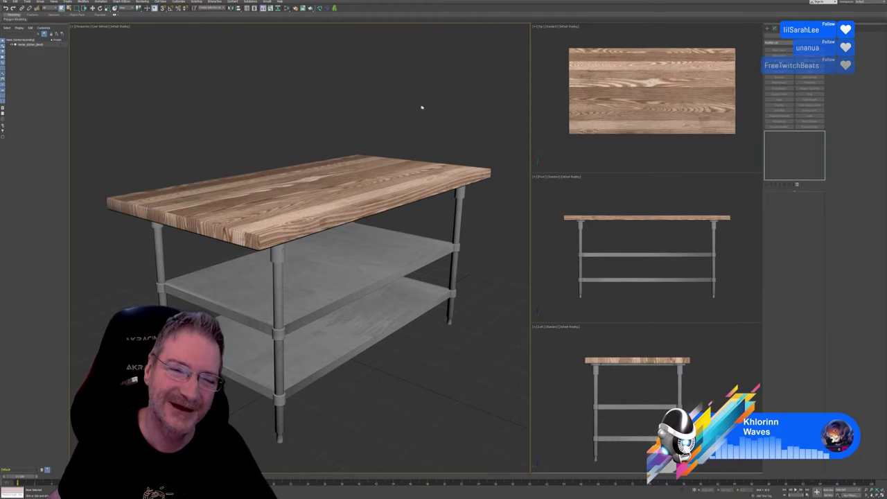
pyautogui.keyDown('alt'); pyautogui.moveTo(432, 125); pyautogui.dragTo(431, 127, button='middle'); pyautogui.keyUp('alt')
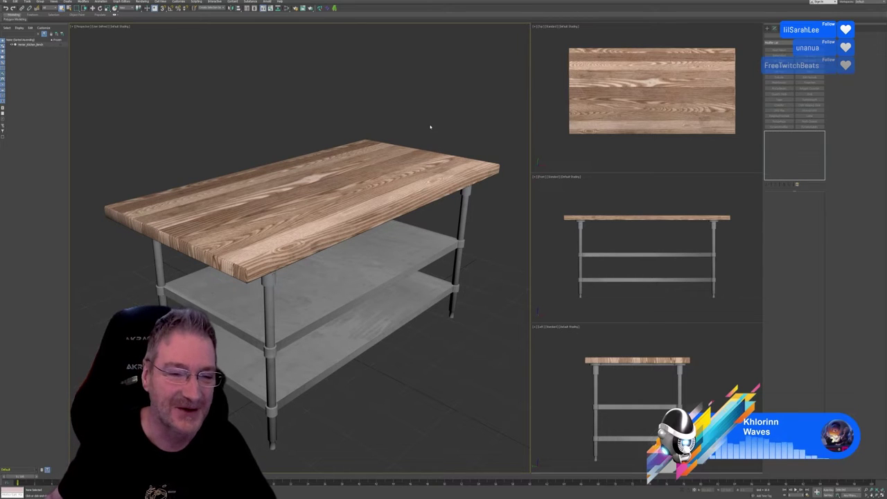
pyautogui.moveTo(299, 132)
pyautogui.keyDown('alt'); pyautogui.mouseDown(button='middle')
pyautogui.moveTo(342, 127)
pyautogui.moveTo(298, 132)
pyautogui.mouseUp(button='middle'); pyautogui.keyUp('alt')
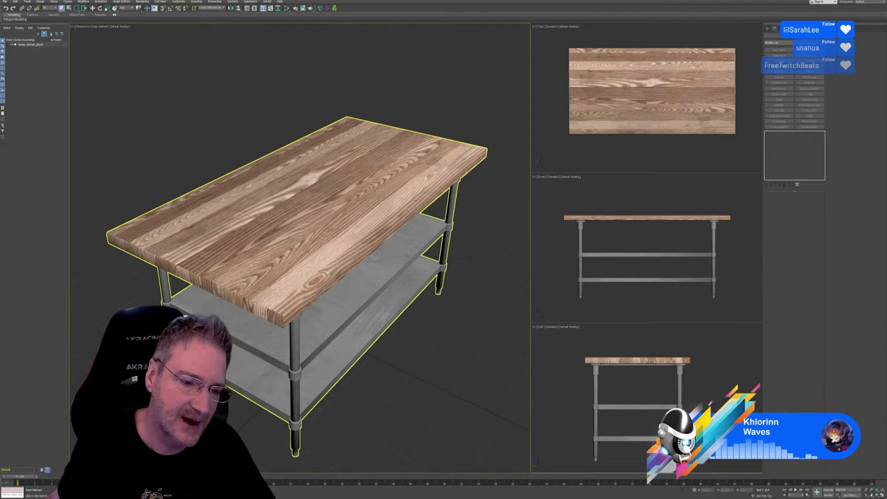
pyautogui.scroll(2, 290, 392)
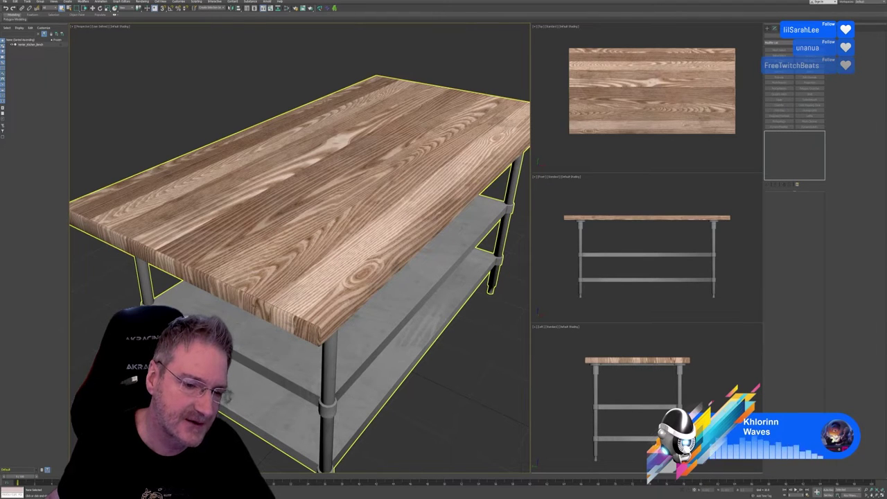
pyautogui.keyDown('alt'); pyautogui.moveTo(273, 315); pyautogui.dragTo(284, 312, button='middle'); pyautogui.keyUp('alt')
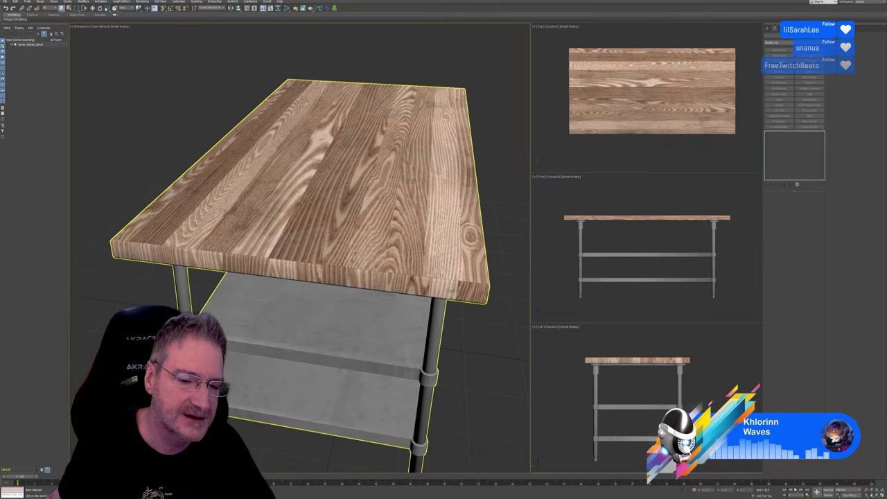
pyautogui.keyDown('alt'); pyautogui.moveTo(414, 214); pyautogui.dragTo(387, 210, button='middle'); pyautogui.keyUp('alt')
pyautogui.keyDown('alt'); pyautogui.moveTo(347, 298); pyautogui.dragTo(366, 210, button='middle'); pyautogui.keyUp('alt')
pyautogui.scroll(-2, 367, 199)
pyautogui.hotkey('ctrl', 'd')
pyautogui.keyDown('alt'); pyautogui.moveTo(406, 285); pyautogui.dragTo(412, 290, button='middle'); pyautogui.keyUp('alt')
pyautogui.click(406, 292)
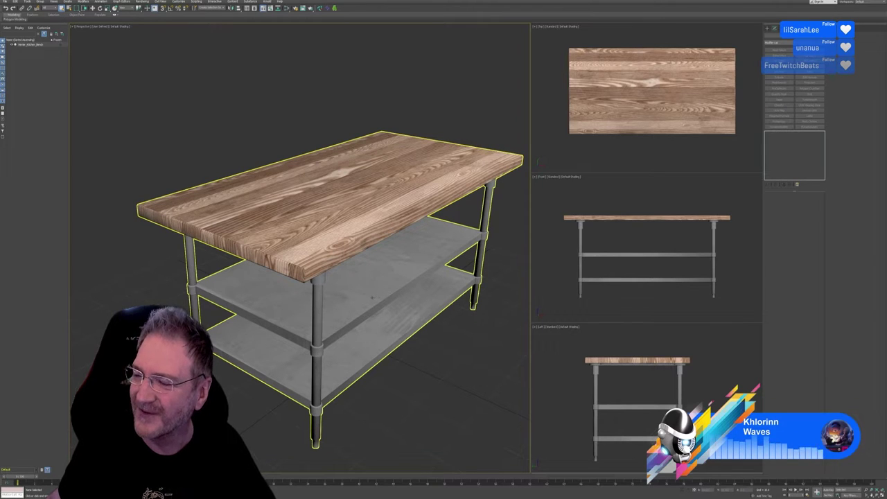
pyautogui.click(397, 101)
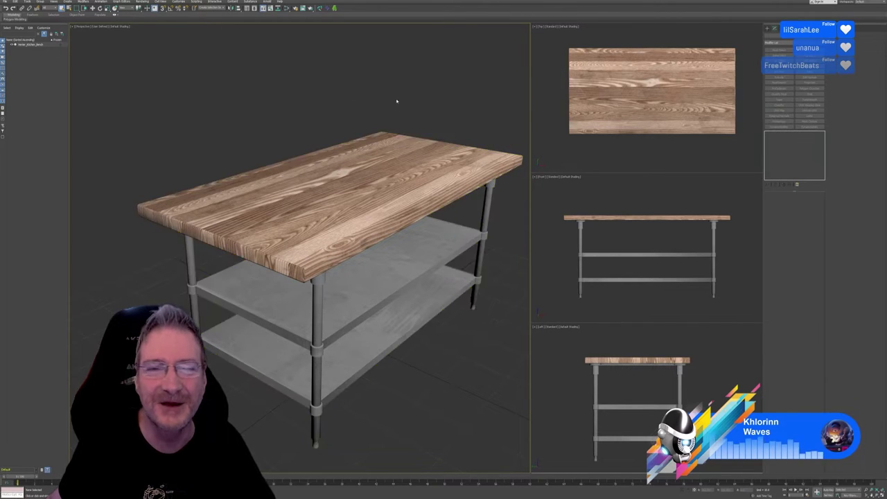
pyautogui.keyDown('alt'); pyautogui.moveTo(396, 100); pyautogui.dragTo(376, 96, button='middle'); pyautogui.keyUp('alt')
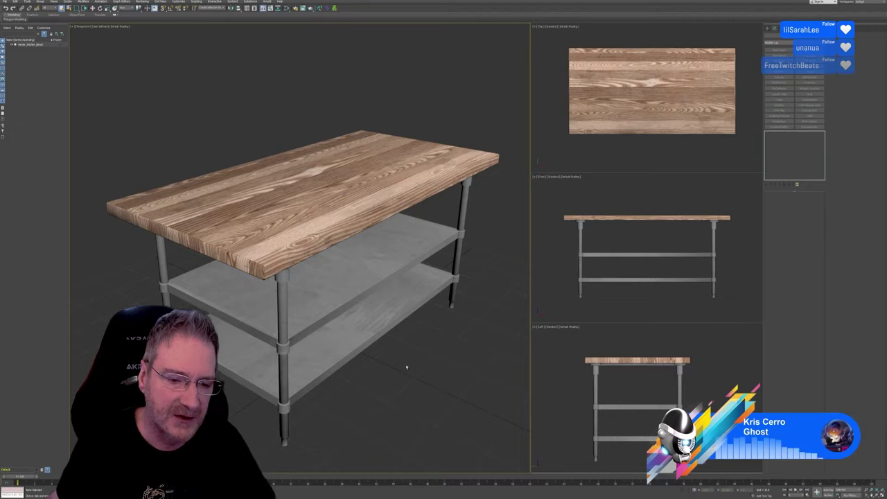
pyautogui.moveTo(407, 367)
pyautogui.keyDown('alt'); pyautogui.mouseDown(button='middle')
pyautogui.moveTo(395, 344)
pyautogui.moveTo(415, 355)
pyautogui.moveTo(404, 361)
pyautogui.mouseUp(button='middle'); pyautogui.keyUp('alt')
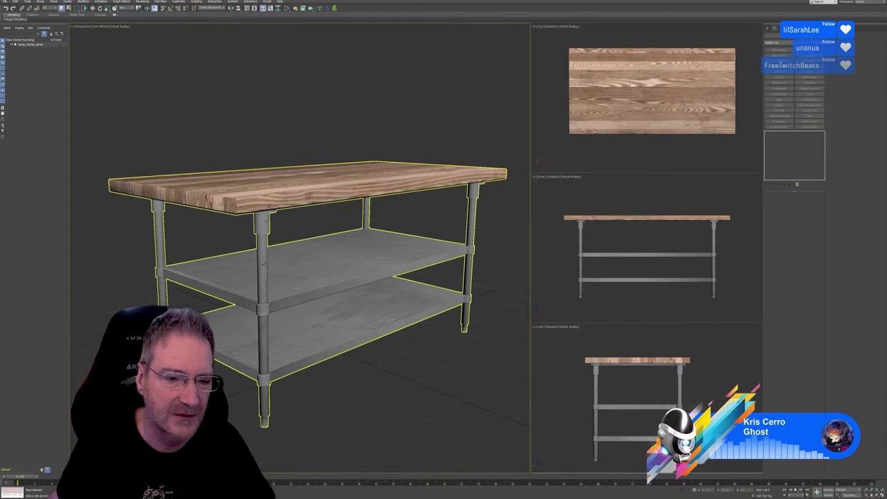
# Select the table and inspect its mesh with Edged Faces shown in the perspective view, switching the overlay off again.
pyautogui.click(277, 224)
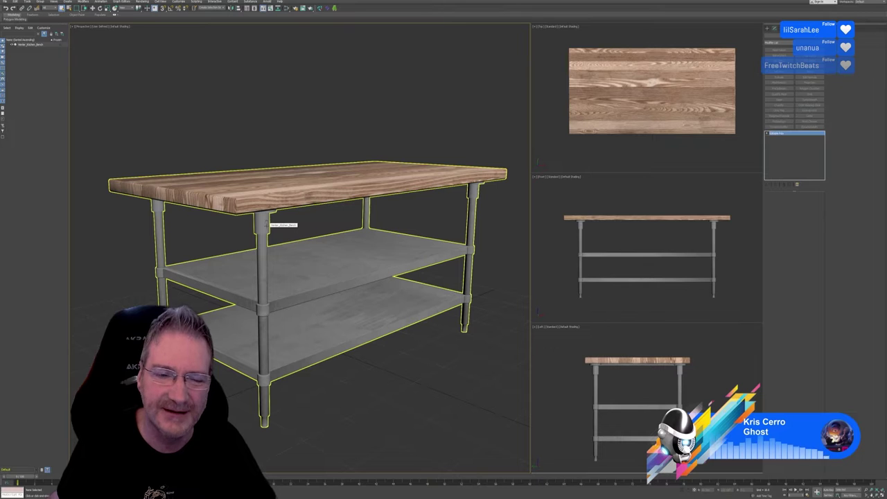
pyautogui.click(123, 27)
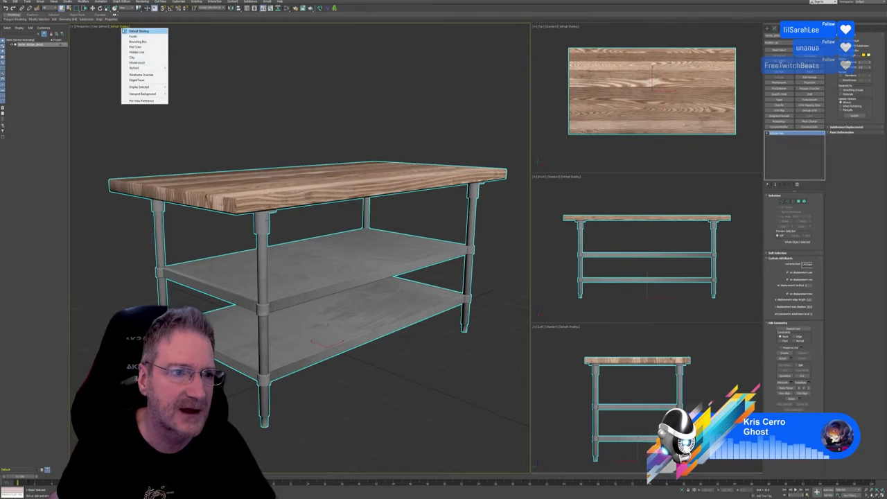
pyautogui.click(143, 79)
pyautogui.keyDown('alt'); pyautogui.moveTo(304, 301); pyautogui.dragTo(322, 338, button='middle'); pyautogui.keyUp('alt')
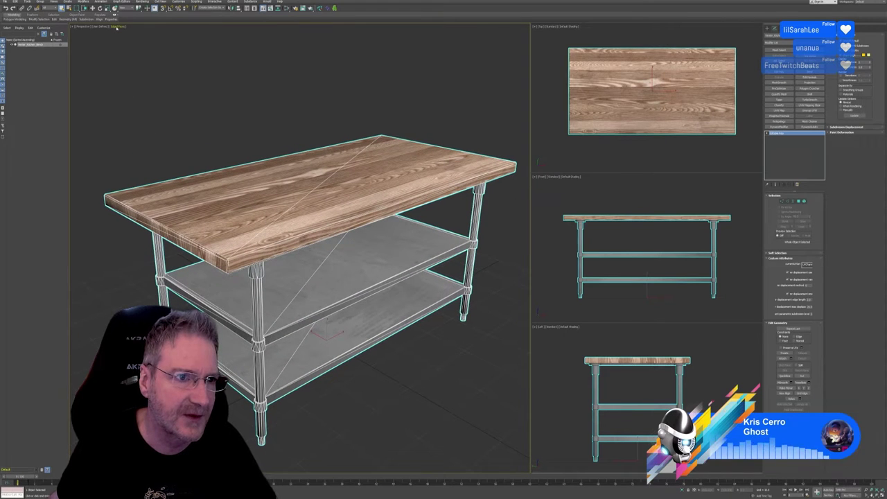
pyautogui.click(117, 28)
pyautogui.click(139, 78)
# Examine the tabletop corner, the shelf edges and the bolt detail on the front leg's upper collar up close.
pyautogui.scroll(4, 298, 306)
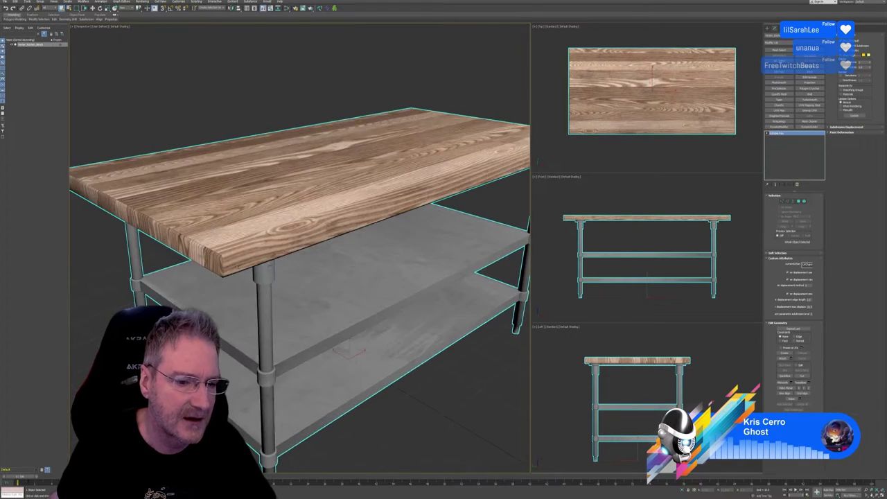
pyautogui.scroll(3, 298, 306)
pyautogui.keyDown('alt'); pyautogui.moveTo(298, 306); pyautogui.dragTo(276, 275, button='middle'); pyautogui.keyUp('alt')
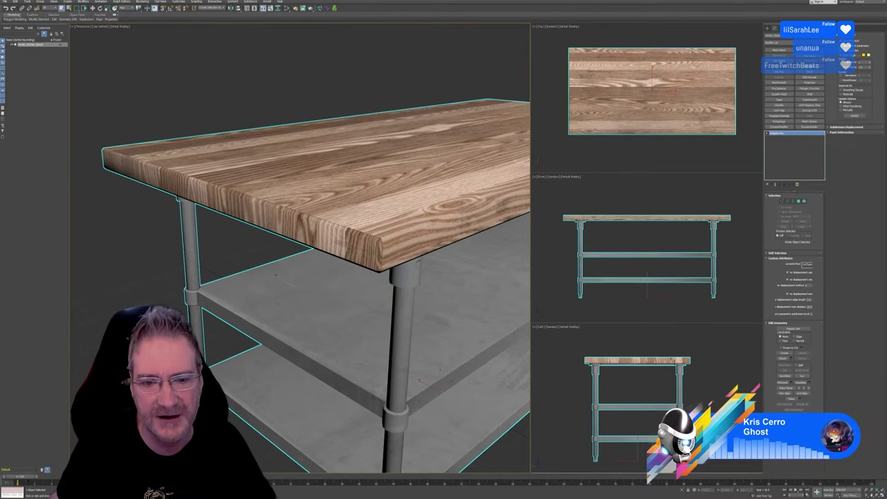
pyautogui.keyDown('alt'); pyautogui.moveTo(417, 199); pyautogui.dragTo(251, 193, button='middle'); pyautogui.keyUp('alt')
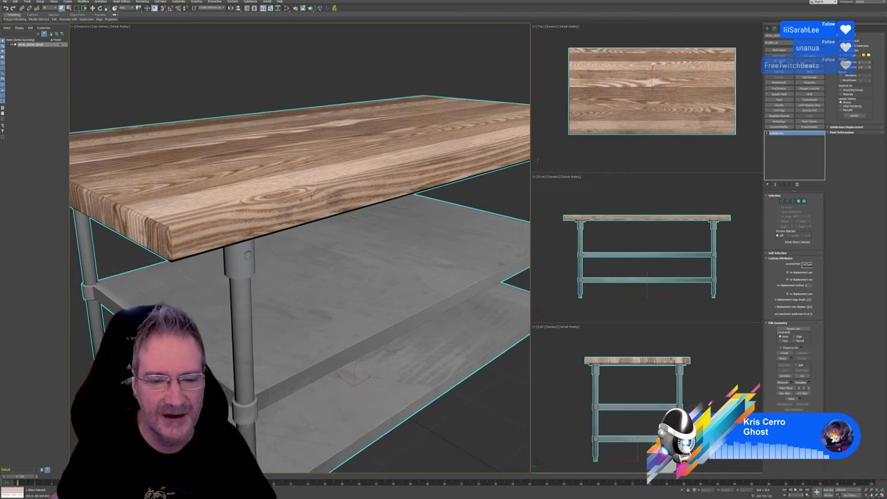
pyautogui.scroll(-5, 327, 190)
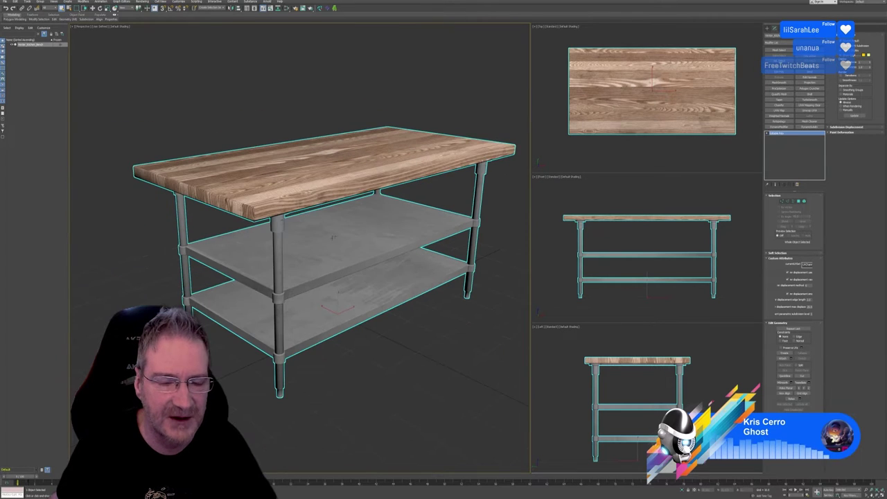
pyautogui.moveTo(349, 244)
pyautogui.keyDown('alt'); pyautogui.mouseDown(button='middle')
pyautogui.moveTo(372, 236)
pyautogui.moveTo(342, 237)
pyautogui.mouseUp(button='middle'); pyautogui.keyUp('alt')
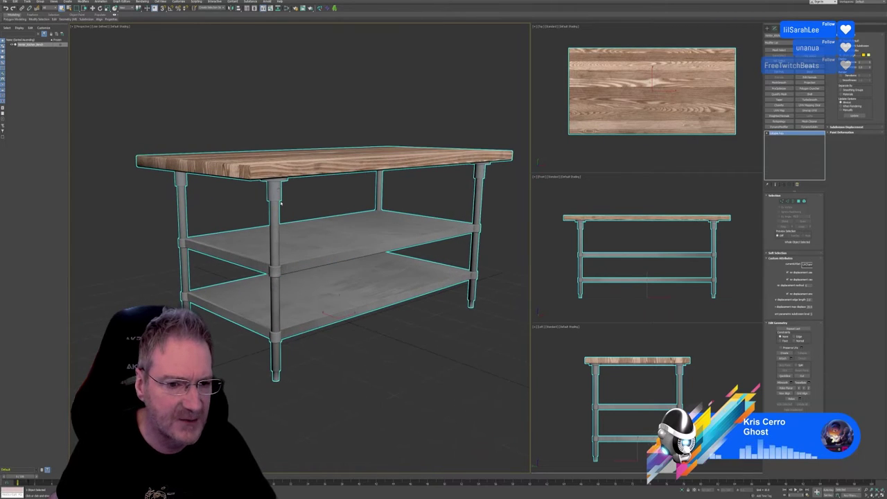
pyautogui.scroll(10, 280, 203)
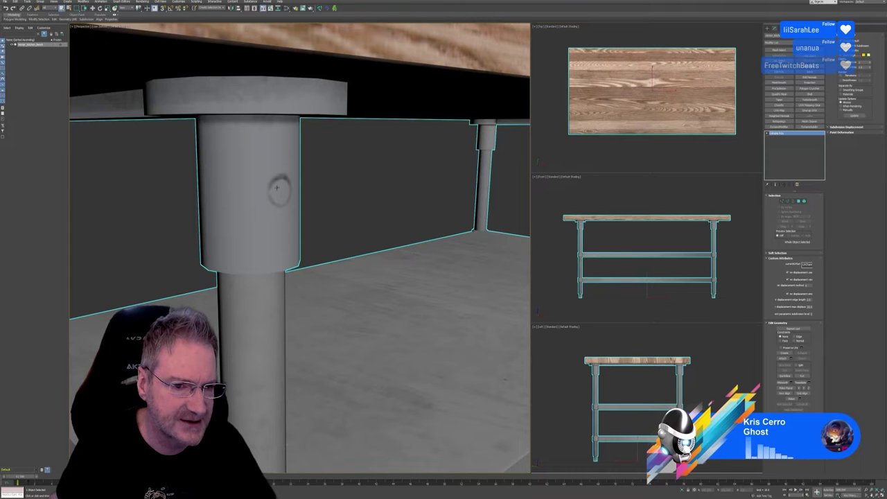
pyautogui.scroll(-10, 279, 194)
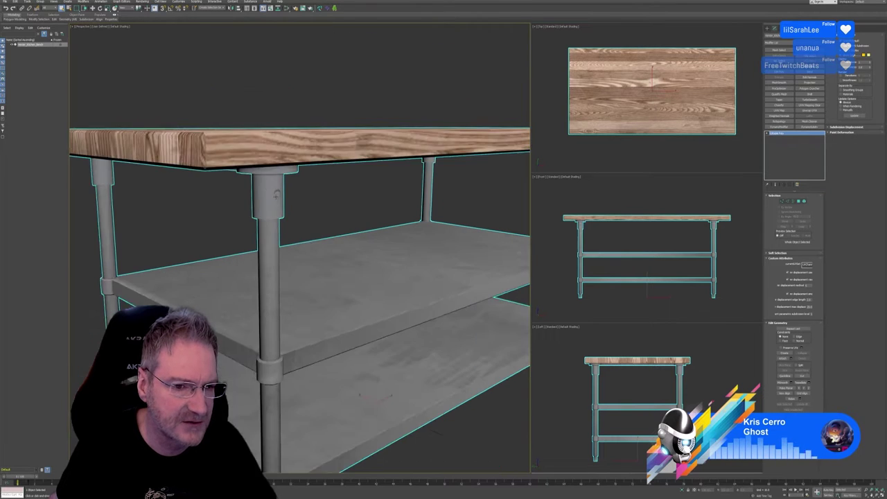
pyautogui.moveTo(311, 216)
pyautogui.keyDown('alt'); pyautogui.mouseDown(button='middle')
pyautogui.moveTo(267, 212)
pyautogui.moveTo(299, 212)
pyautogui.mouseUp(button='middle'); pyautogui.keyUp('alt')
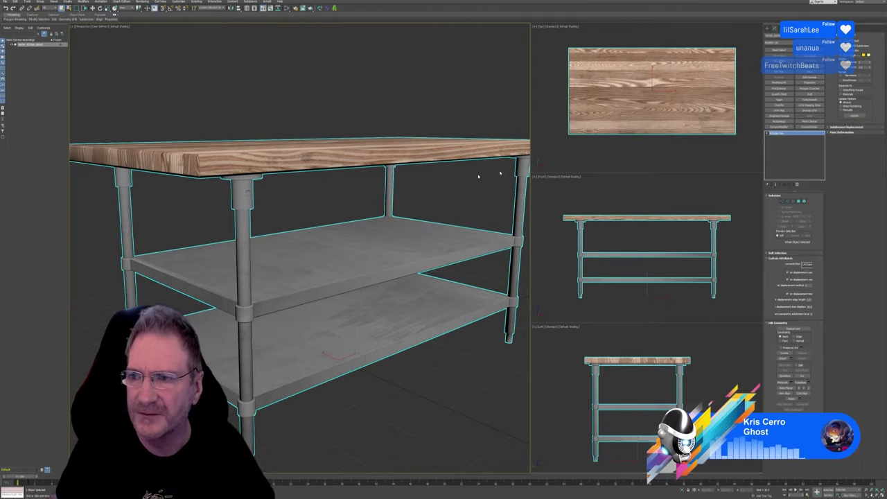
pyautogui.scroll(-4, 359, 251)
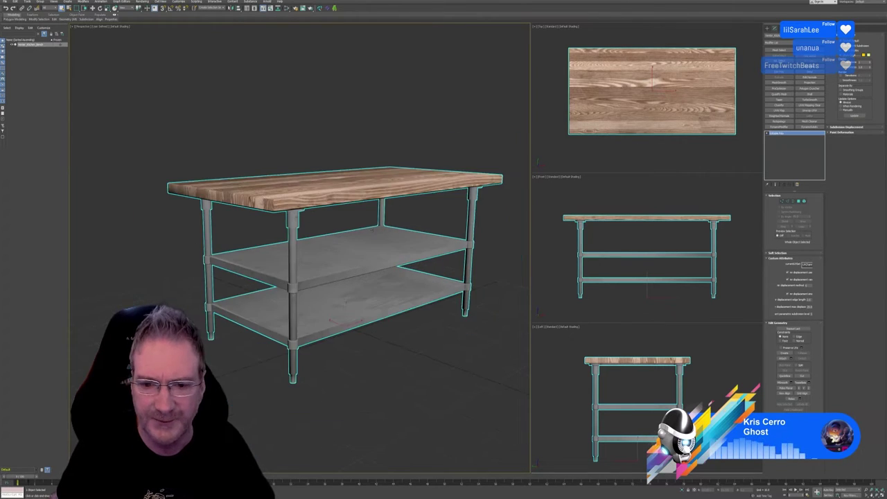
# Clear the sub-object selection on the table's leg brackets and return to object level.
pyautogui.press('4')
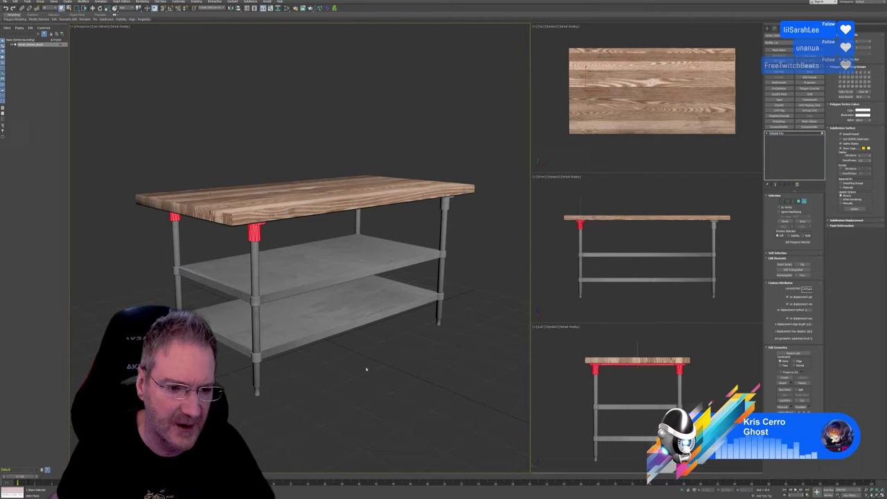
pyautogui.click(367, 370)
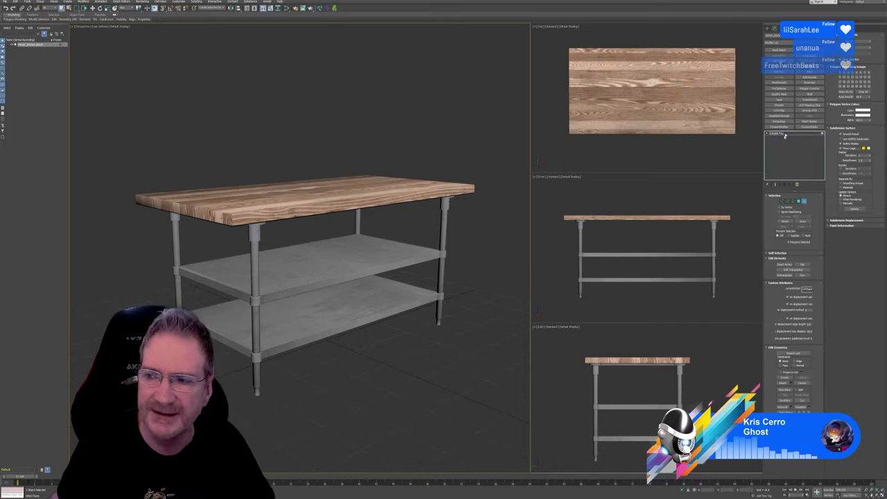
pyautogui.click(805, 201)
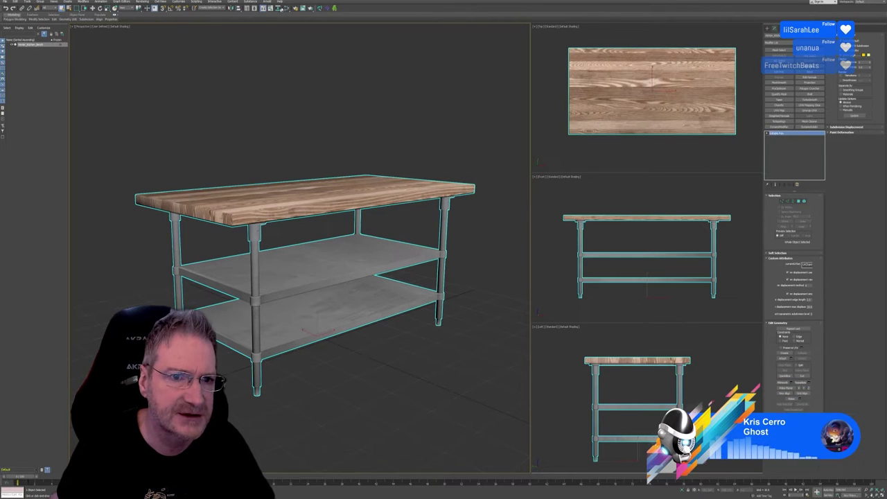
# Open the Slate Material Editor and view the full image of the bitmap feeding the table material's Diffuse Color.
pyautogui.press('m')
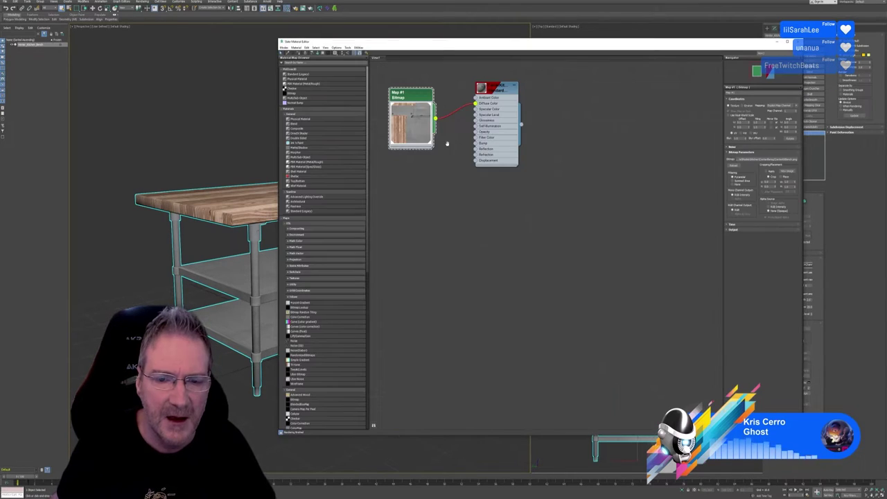
pyautogui.moveTo(444, 141); pyautogui.dragTo(464, 151, button='middle')
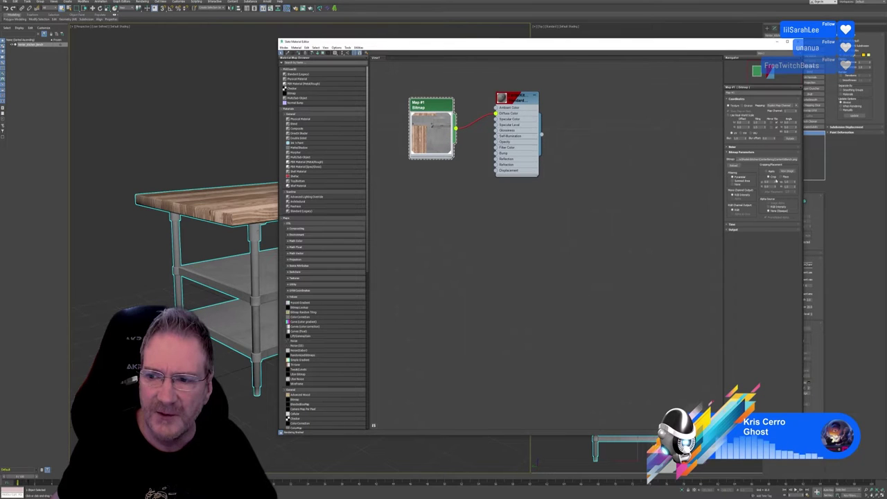
pyautogui.click(788, 172)
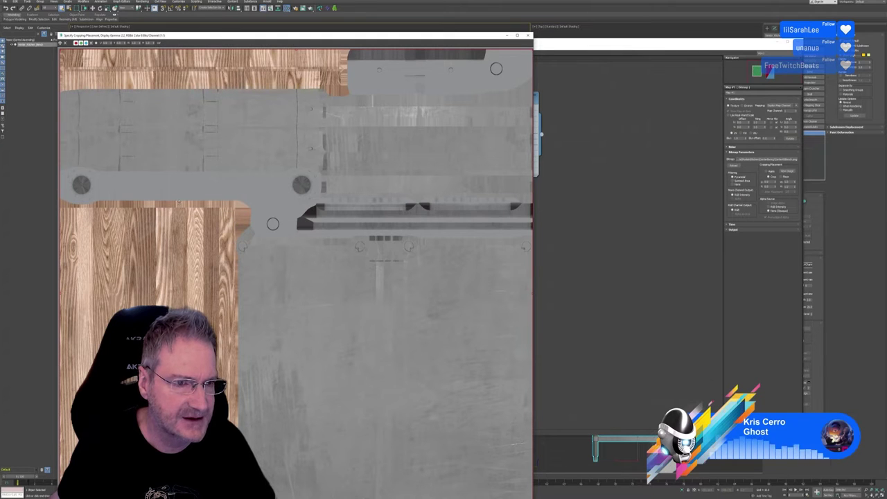
# Close the texture image, disconnect the bitmap from the table material's Diffuse Color and close the material editor.
pyautogui.click(528, 34)
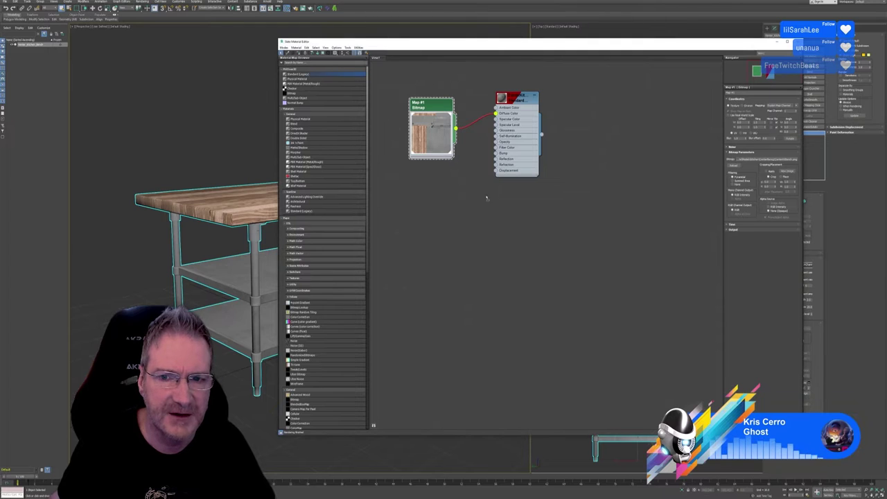
pyautogui.click(484, 119)
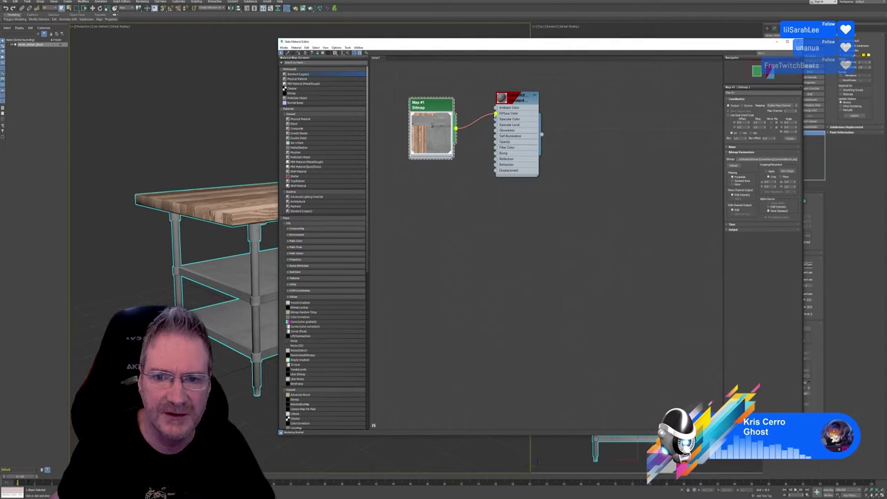
pyautogui.press('Delete')
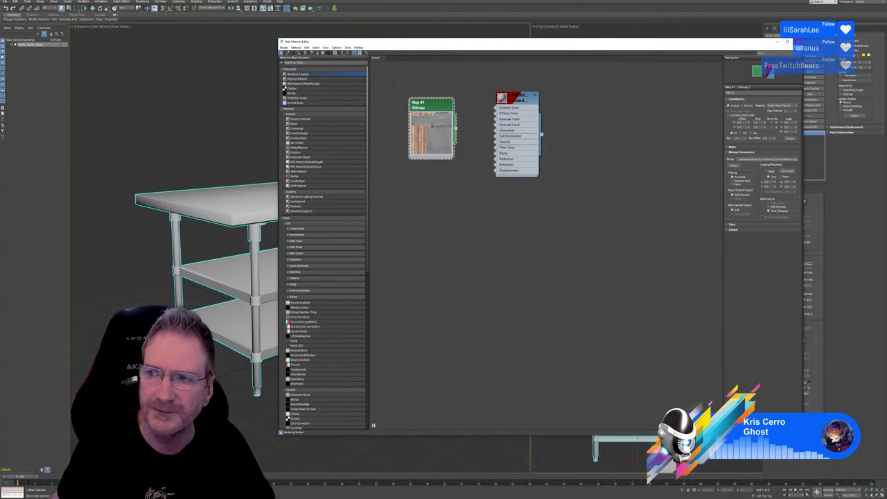
pyautogui.click(799, 41)
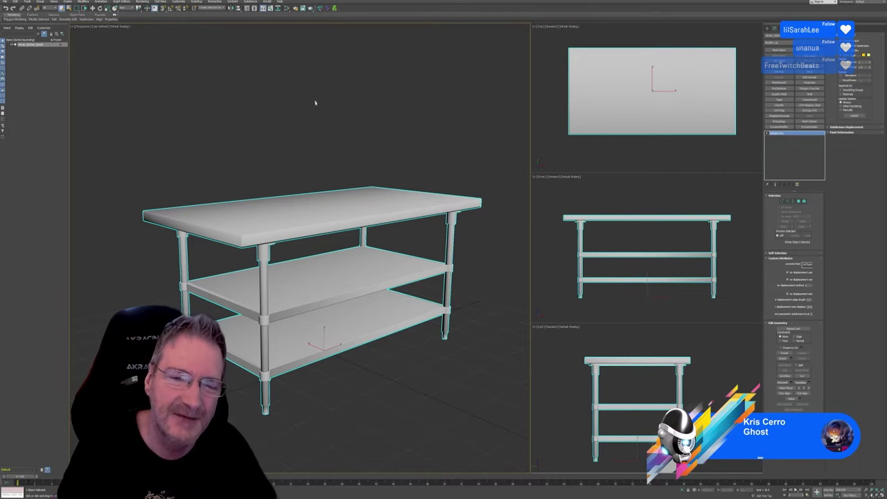
# Add a PBR Material (Metal/Rough) in the Slate Material Editor and connect the table's bitmap to its Base Color Map.
pyautogui.click(287, 8)
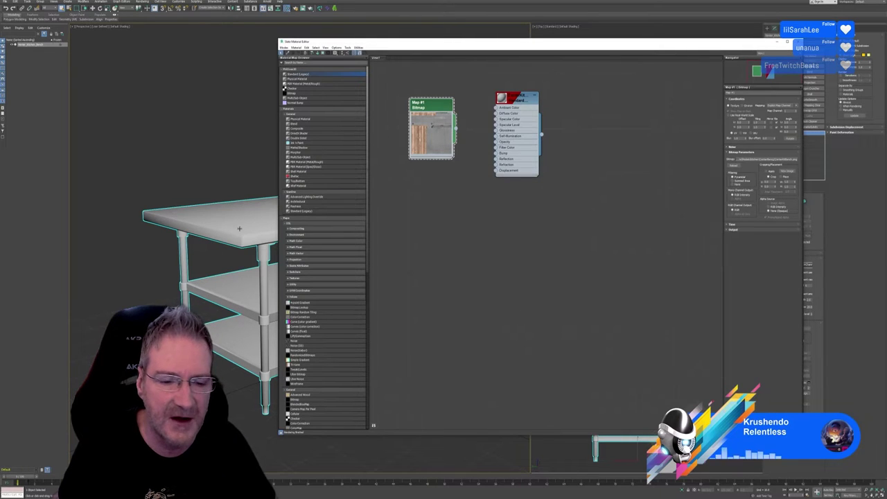
pyautogui.moveTo(516, 101); pyautogui.dragTo(626, 101)
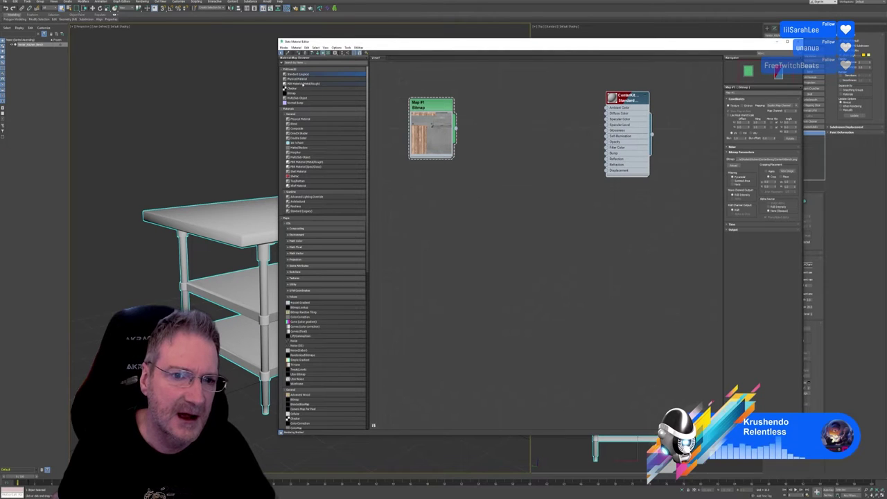
pyautogui.moveTo(301, 84); pyautogui.dragTo(496, 119)
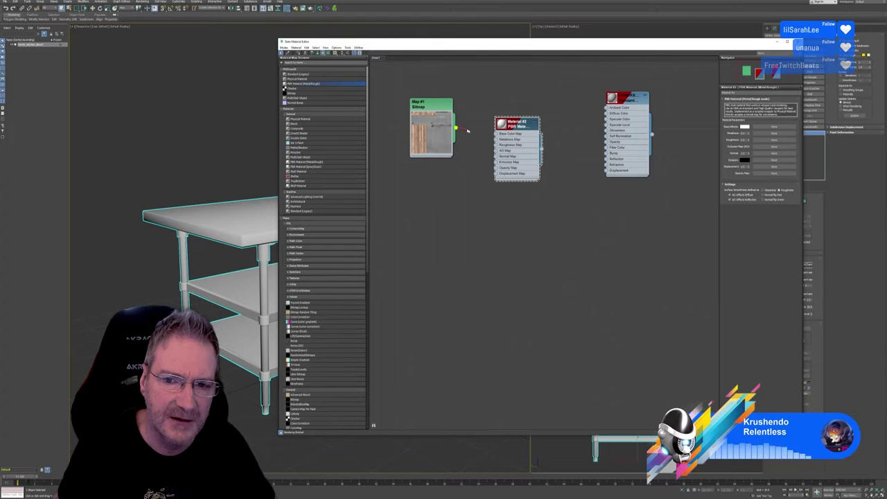
pyautogui.moveTo(493, 140); pyautogui.dragTo(497, 132)
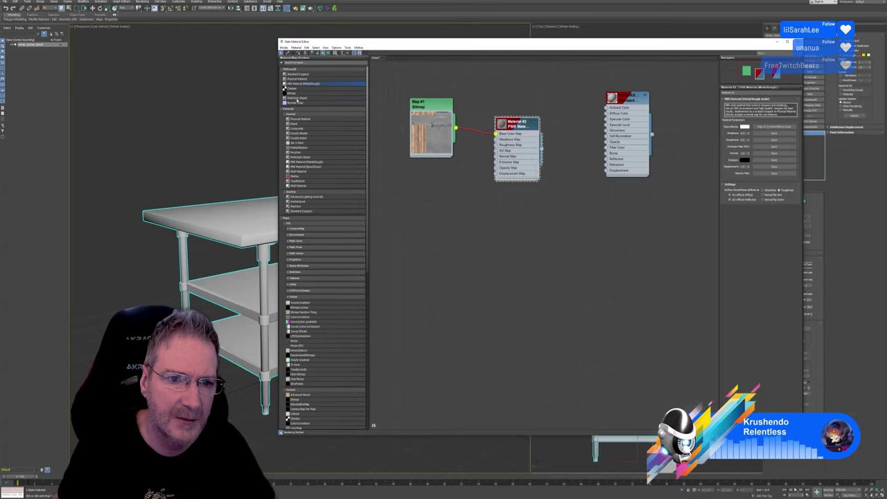
# Start a second Bitmap map and browse the Kitchen model folders for another table texture, cancelling the file choice.
pyautogui.moveTo(447, 204); pyautogui.dragTo(447, 203)
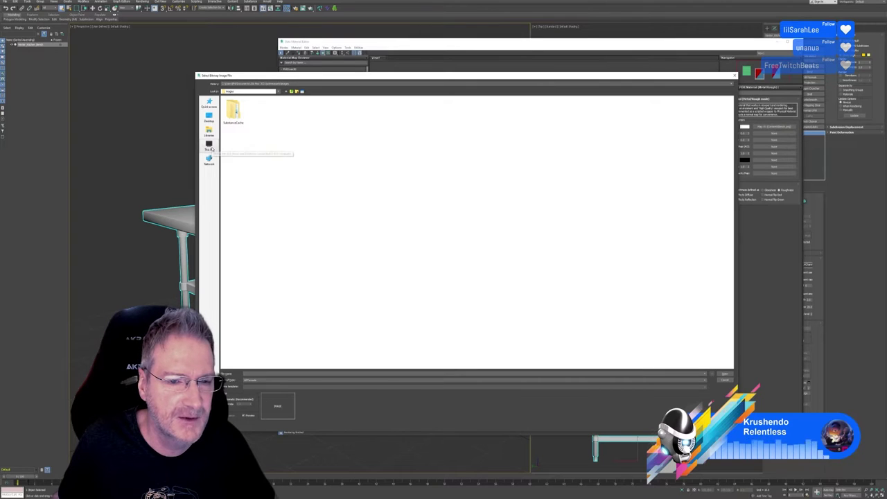
pyautogui.click(208, 146)
pyautogui.doubleClick(344, 125)
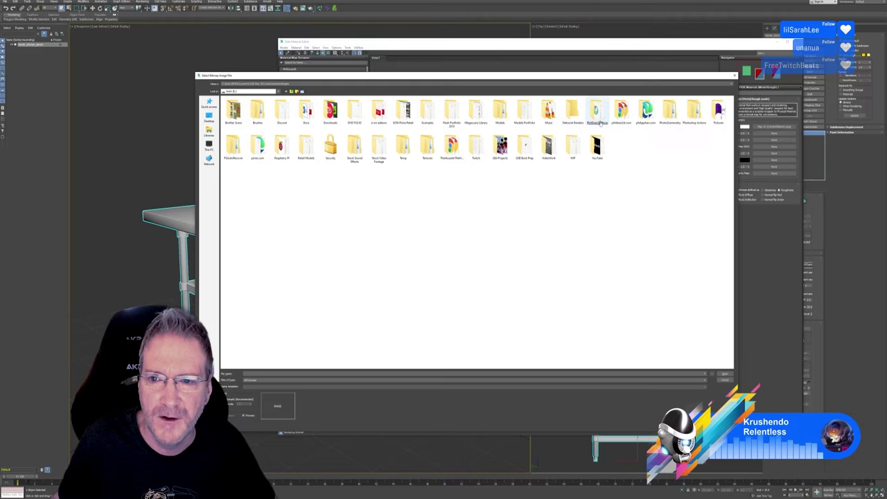
pyautogui.doubleClick(503, 154)
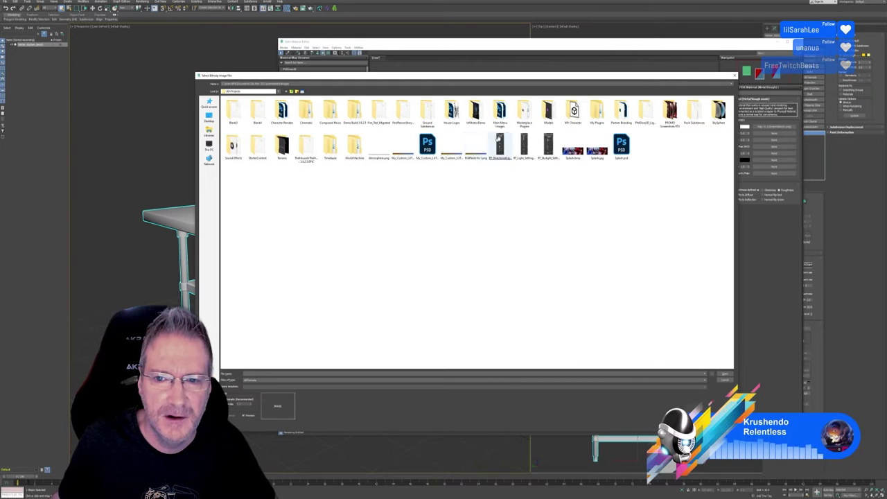
pyautogui.doubleClick(548, 111)
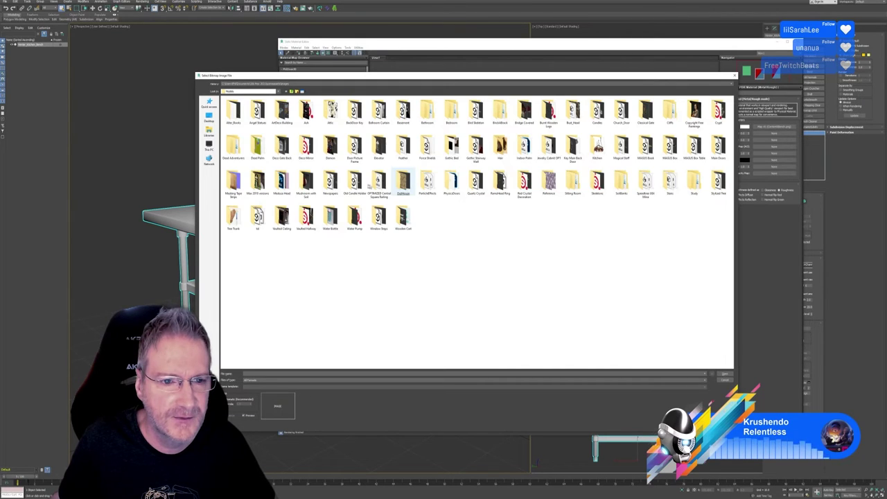
pyautogui.doubleClick(598, 148)
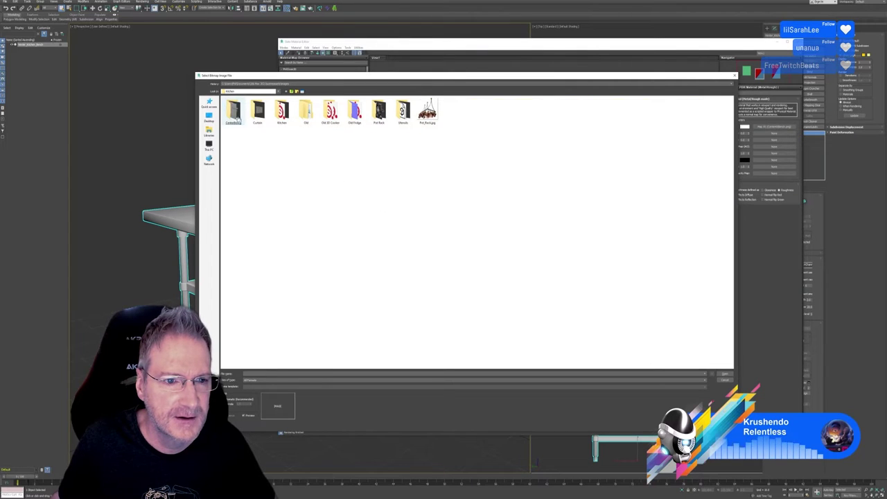
pyautogui.doubleClick(234, 112)
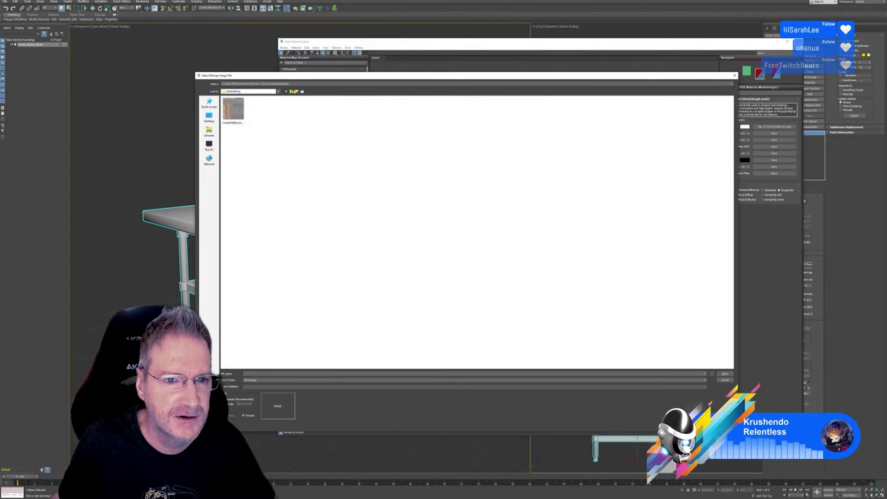
pyautogui.press('BackSpace')
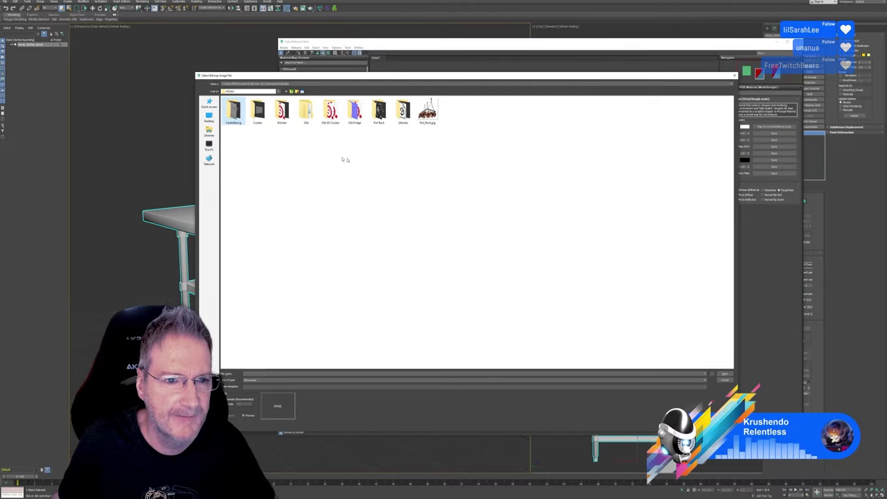
pyautogui.click(735, 75)
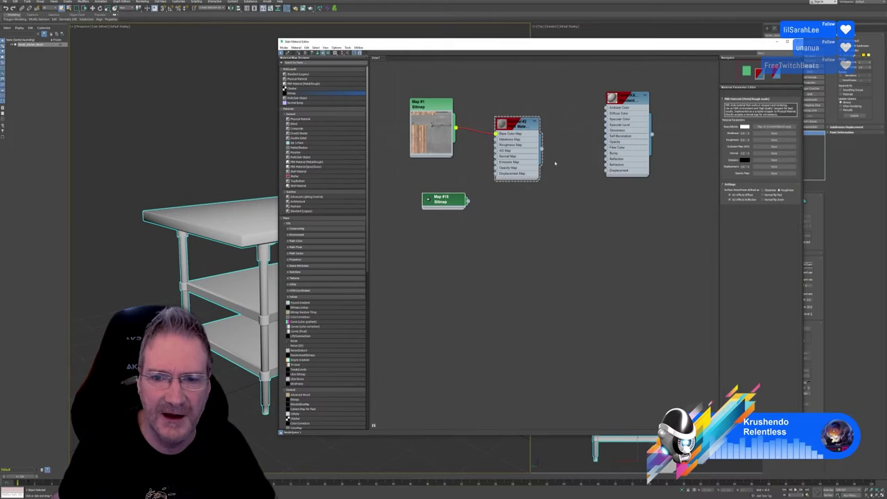
# Delete the empty bitmap node and the PBR material from the material view.
pyautogui.doubleClick(444, 200)
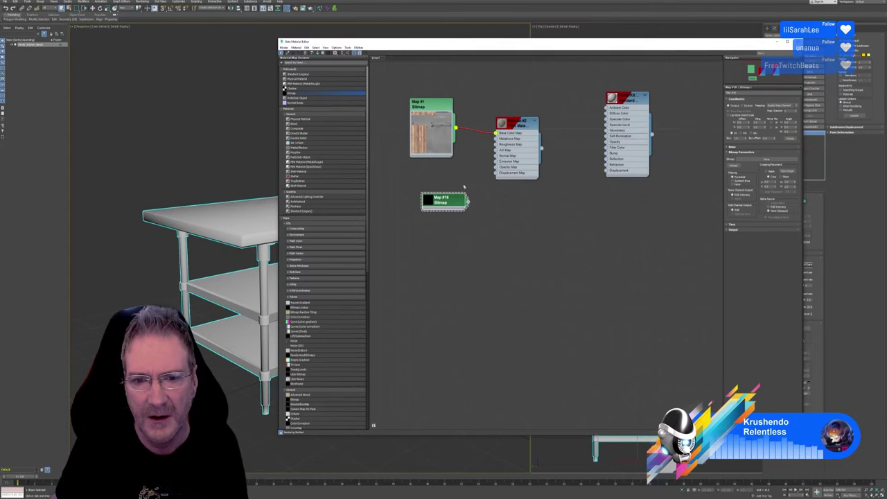
pyautogui.press('Delete')
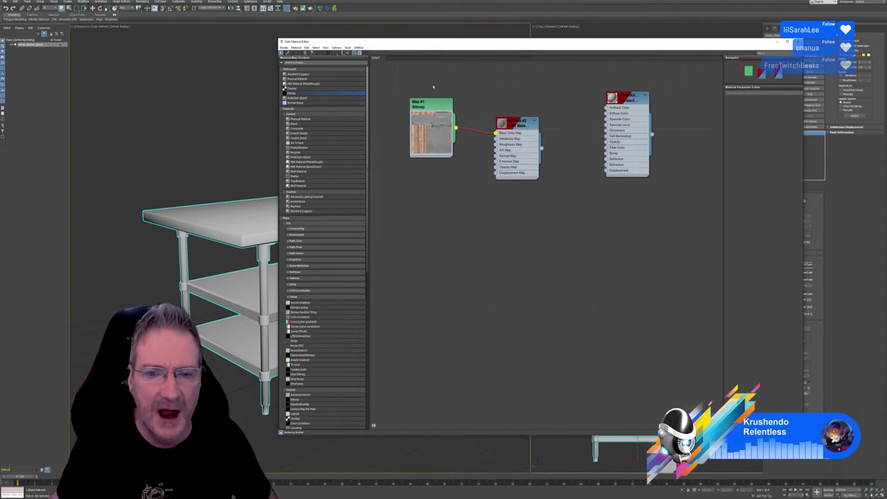
pyautogui.doubleClick(517, 124)
pyautogui.press('Delete')
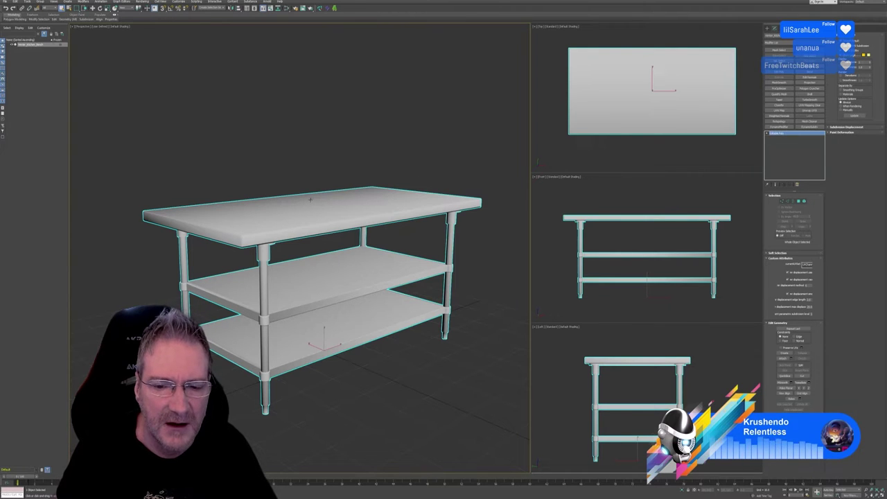
# Add an Unwrap UVW modifier to the table and open its complete UV layout in the UV editor.
pyautogui.click(810, 110)
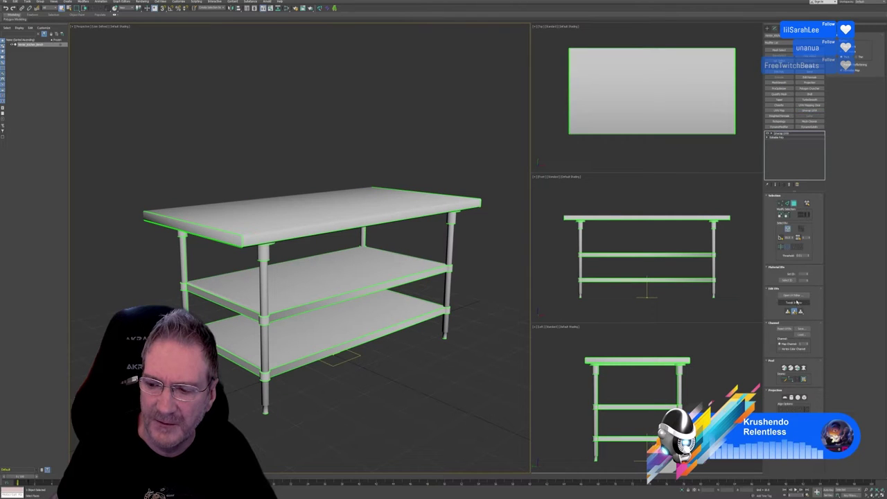
pyautogui.click(792, 295)
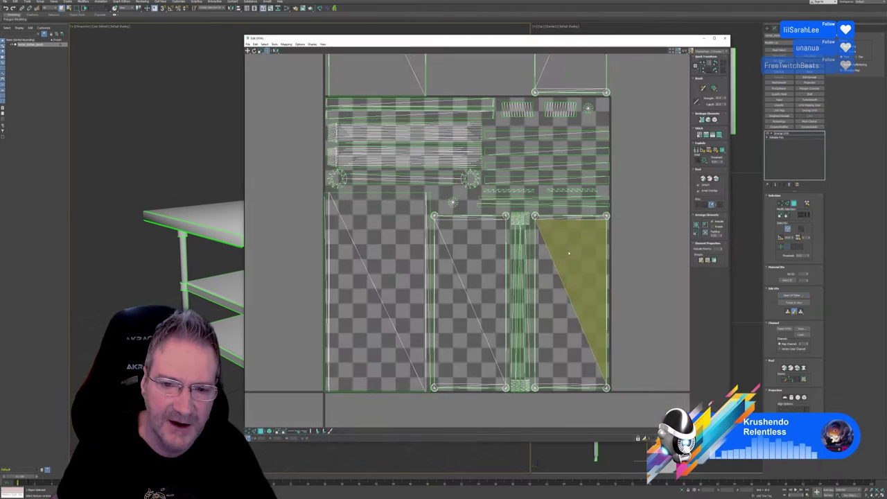
pyautogui.scroll(-5, 605, 165)
pyautogui.moveTo(605, 165); pyautogui.dragTo(576, 214, button='middle')
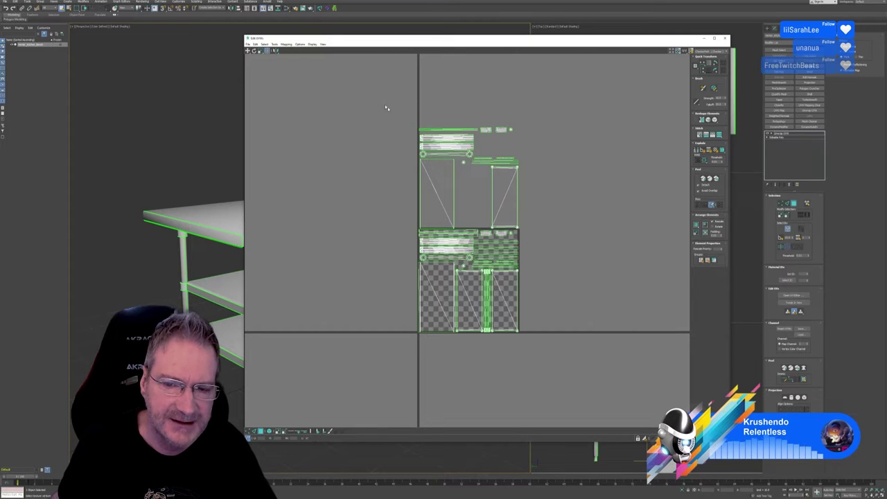
# Select the UV islands above the checkered tile and examine which faces of the table they cover.
pyautogui.moveTo(390, 97); pyautogui.dragTo(579, 218)
pyautogui.keyDown('alt'); pyautogui.moveTo(182, 233); pyautogui.dragTo(198, 257, button='middle'); pyautogui.keyUp('alt')
pyautogui.scroll(3, 204, 252)
pyautogui.scroll(-3, 201, 255)
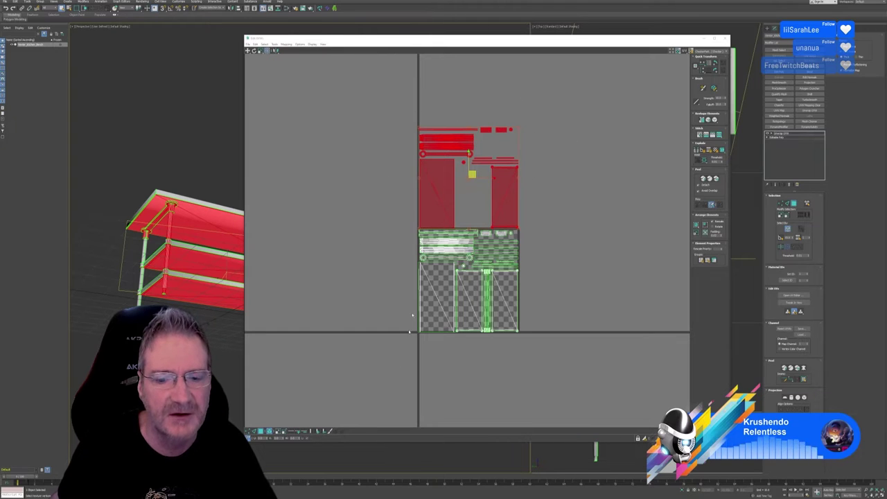
# Select the UV islands inside the checkered tile, examine the matching faces on the table and clear the selection.
pyautogui.moveTo(379, 371); pyautogui.dragTo(583, 233)
pyautogui.keyDown('alt'); pyautogui.moveTo(208, 276); pyautogui.dragTo(186, 299, button='middle'); pyautogui.keyUp('alt')
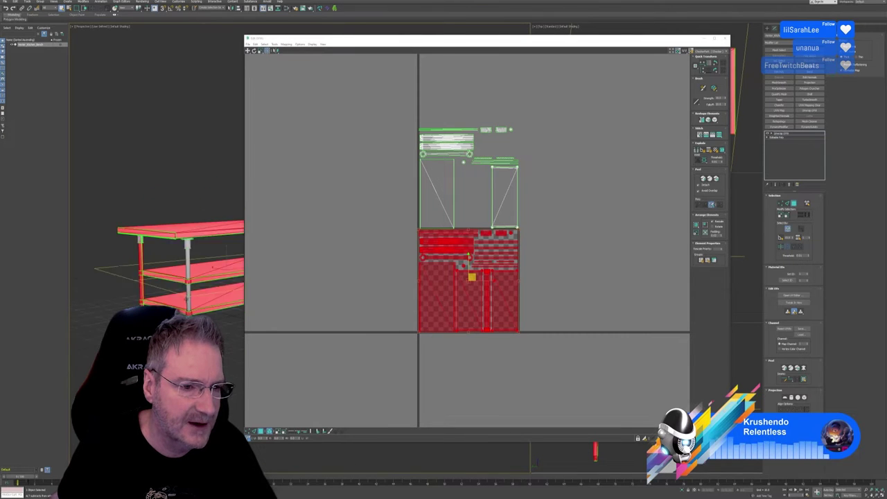
pyautogui.keyDown('alt'); pyautogui.moveTo(246, 267); pyautogui.dragTo(236, 313, button='middle'); pyautogui.keyUp('alt')
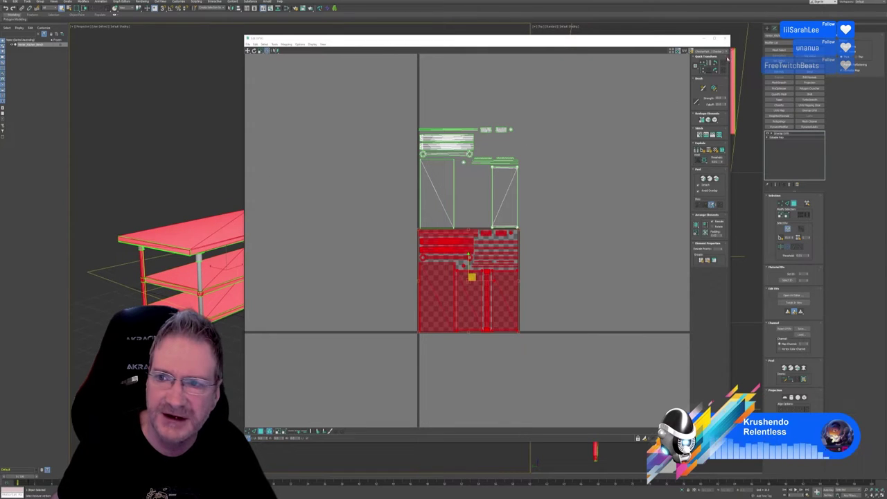
pyautogui.click(717, 51)
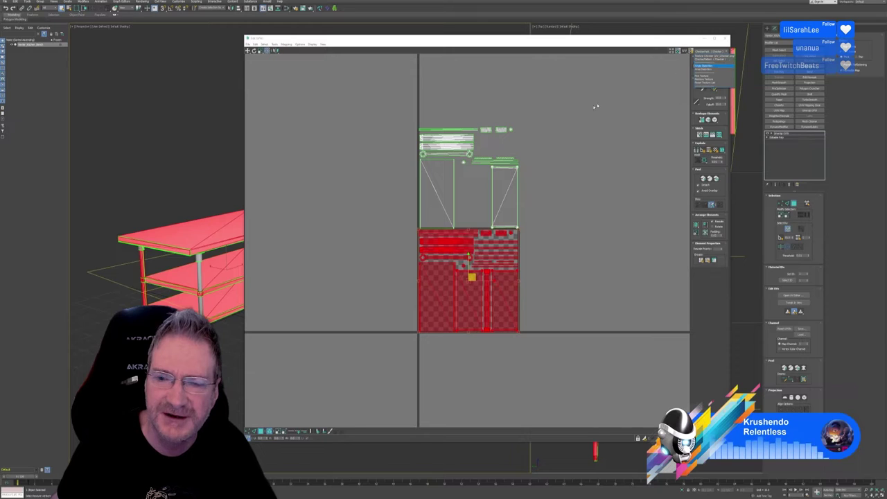
pyautogui.click(580, 118)
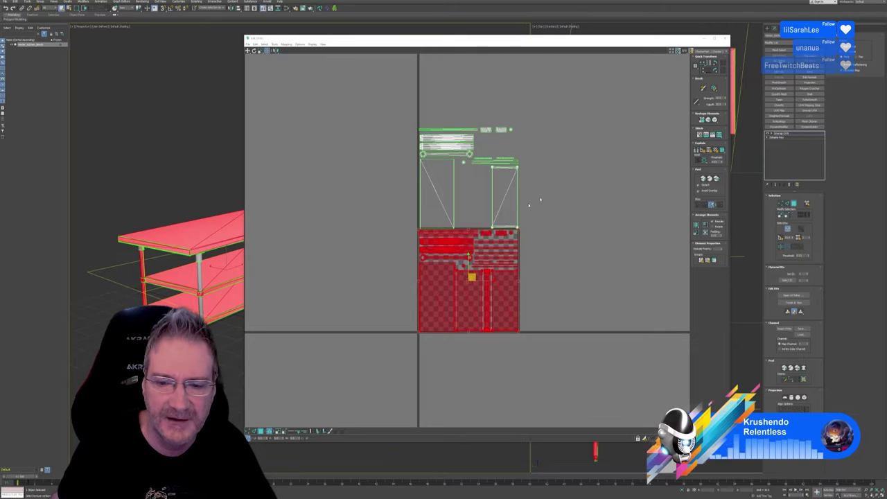
pyautogui.click(580, 200)
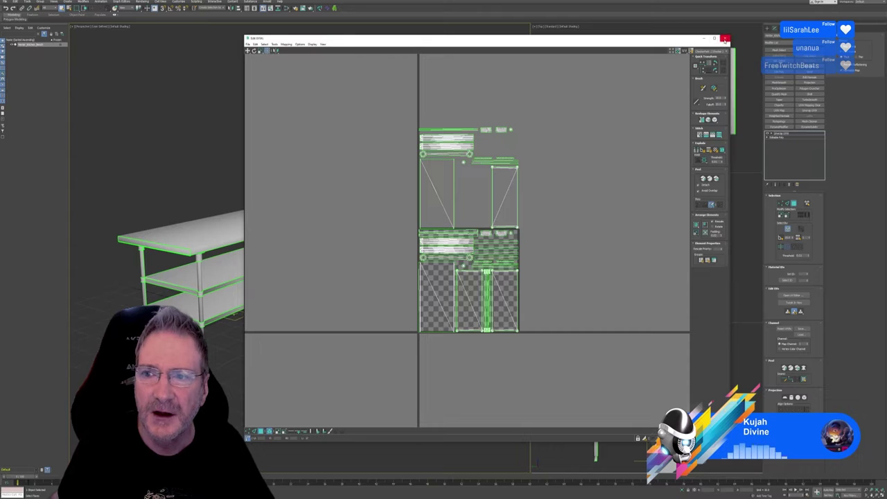
# Close the UV editor with no islands selected and remove the Unwrap UVW modifier from the table.
pyautogui.moveTo(382, 107); pyautogui.dragTo(567, 371)
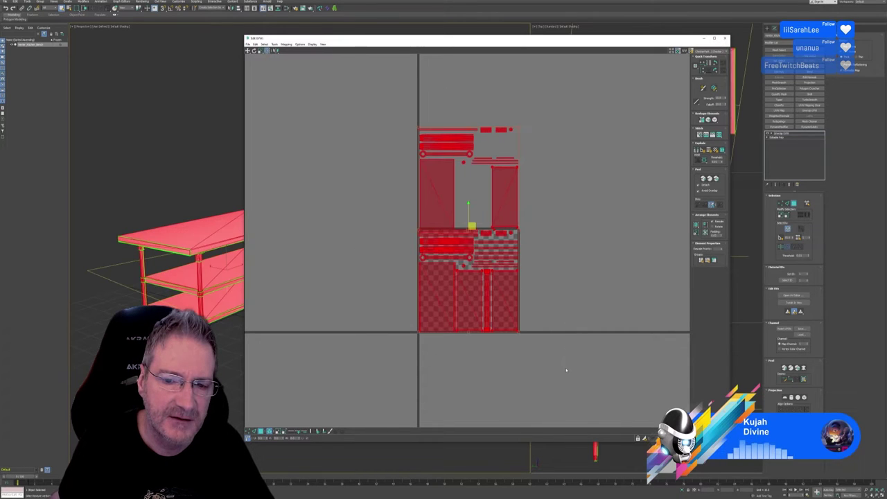
pyautogui.click(558, 205)
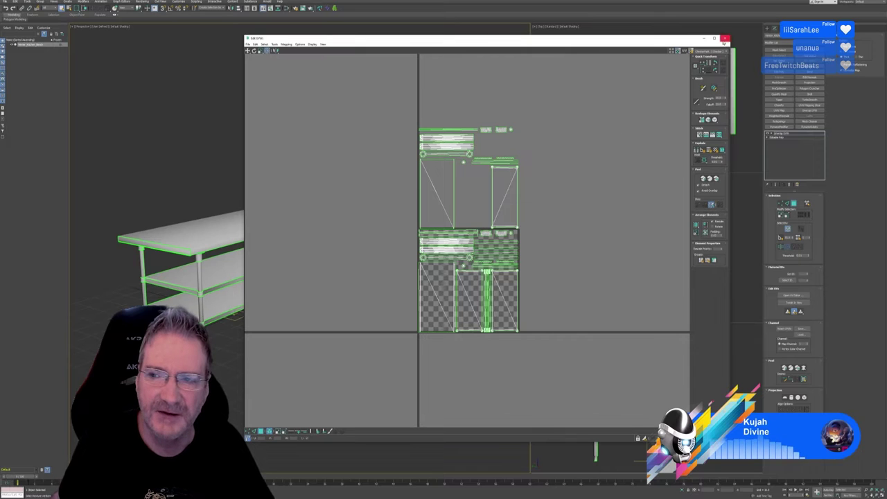
pyautogui.click(725, 40)
pyautogui.moveTo(317, 257); pyautogui.dragTo(369, 251, button='middle')
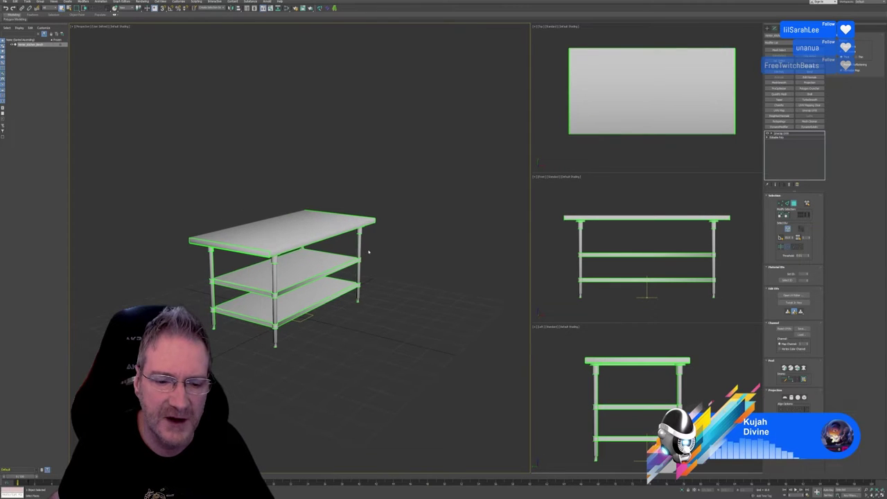
pyautogui.click(793, 204)
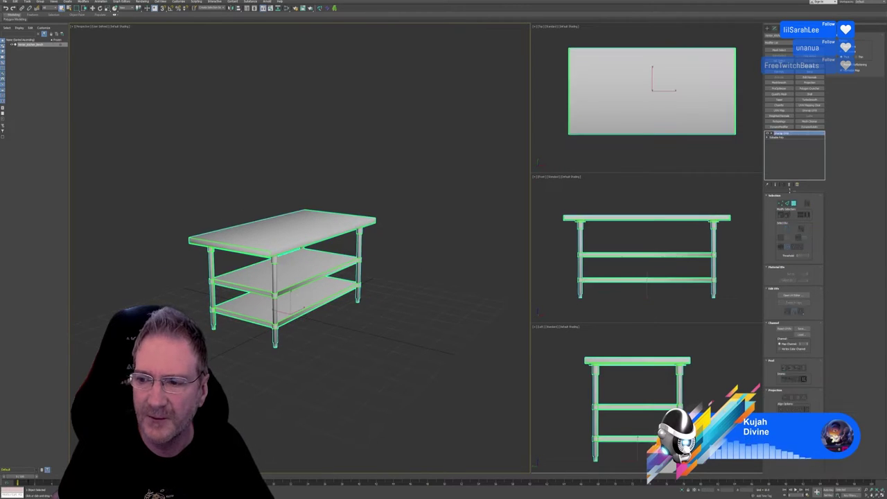
pyautogui.click(789, 185)
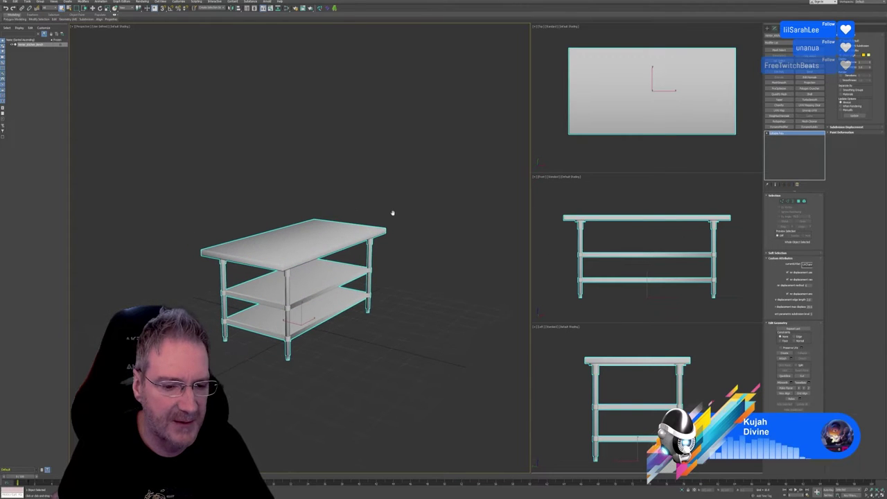
pyautogui.scroll(5, 388, 208)
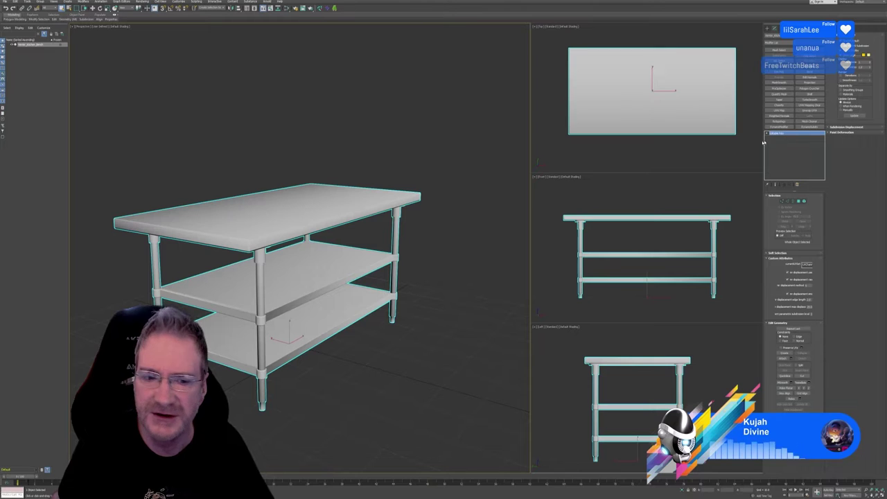
pyautogui.scroll(8, 595, 222)
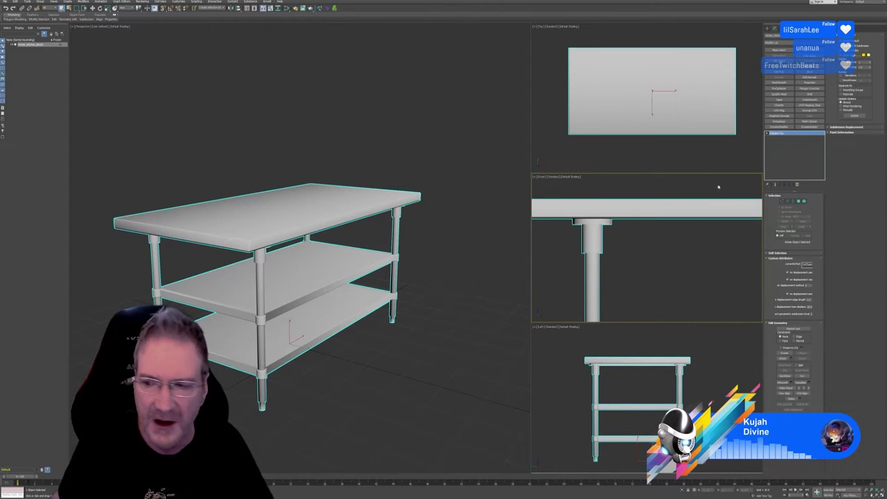
# Create a small, shallow cylinder in the front view, centred across the collar at the top of the table's front leg.
pyautogui.click(768, 29)
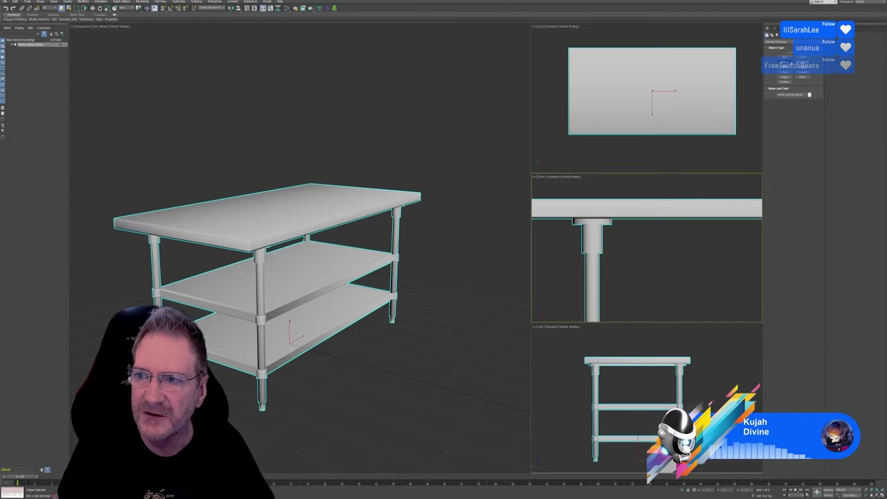
pyautogui.click(785, 67)
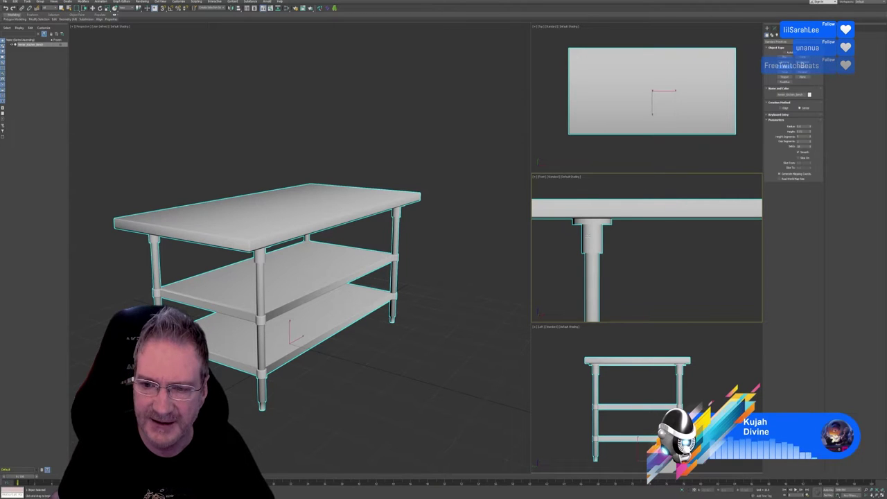
pyautogui.scroll(5, 596, 229)
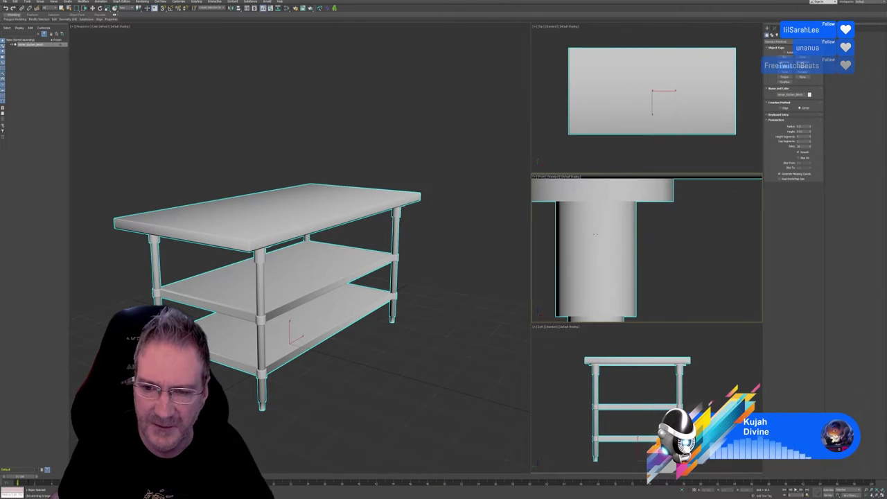
pyautogui.moveTo(595, 235); pyautogui.dragTo(597, 247)
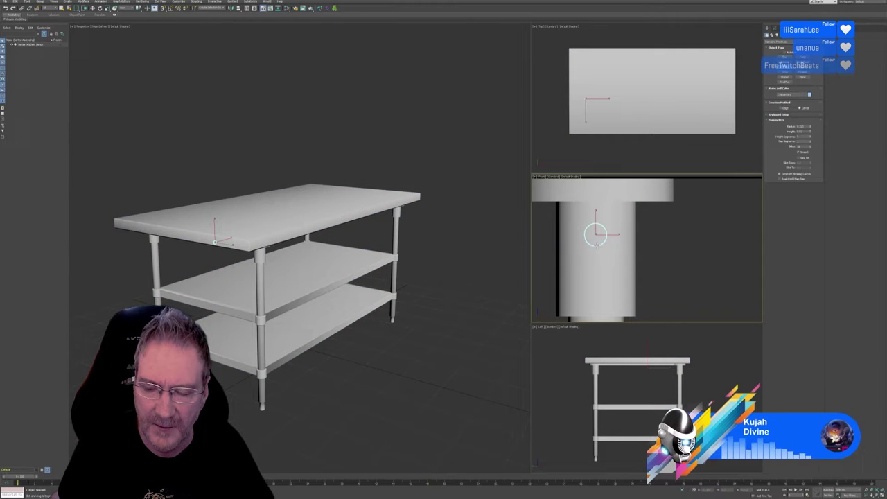
pyautogui.click(596, 244)
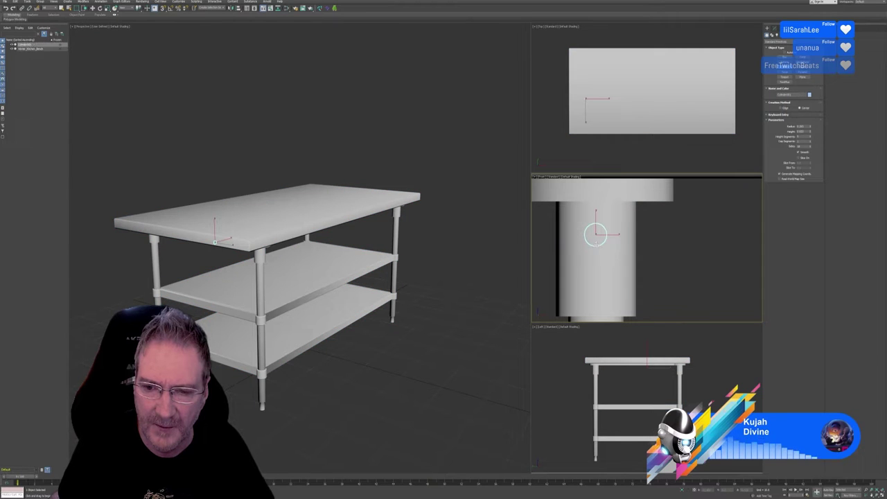
# Move the small cylinder out to the front leg and seat it partly embedded in the outer surface of the upper collar.
pyautogui.click(94, 9)
pyautogui.scroll(3, 660, 372)
pyautogui.moveTo(660, 372); pyautogui.dragTo(601, 391, button='middle')
pyautogui.moveTo(589, 381); pyautogui.dragTo(660, 382)
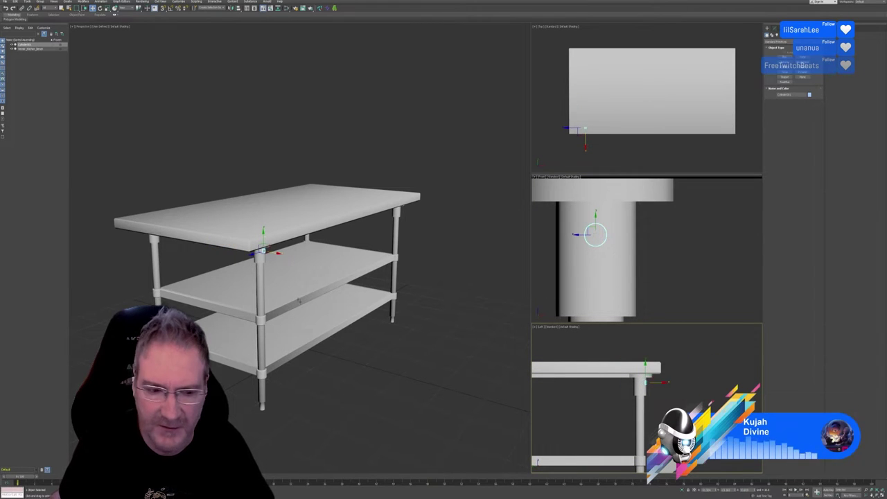
pyautogui.scroll(6, 298, 300)
pyautogui.keyDown('alt'); pyautogui.moveTo(291, 282); pyautogui.dragTo(314, 269, button='middle'); pyautogui.keyUp('alt')
pyautogui.scroll(4, 230, 249)
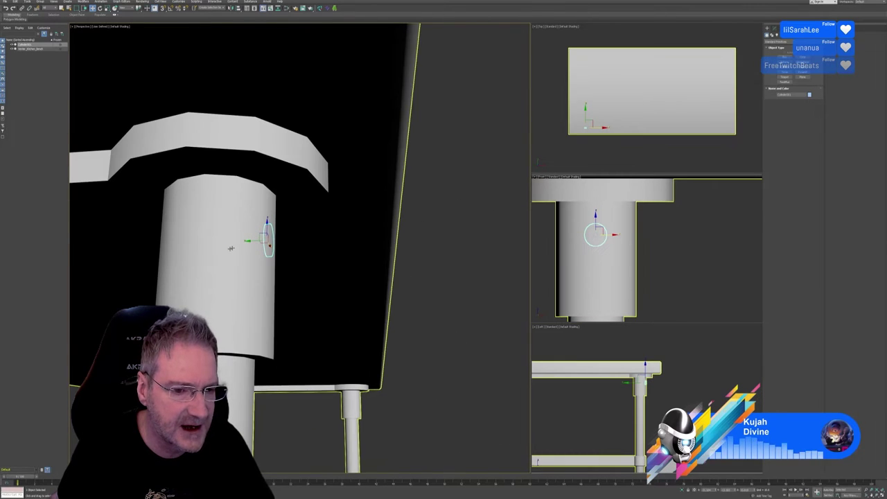
pyautogui.moveTo(248, 241); pyautogui.dragTo(253, 241)
pyautogui.keyDown('alt'); pyautogui.moveTo(313, 298); pyautogui.dragTo(353, 321, button='middle'); pyautogui.keyUp('alt')
# Adjust the small cylinder's height and reduce its radius slightly so it suits the leg collar as a bolt head.
pyautogui.click(775, 27)
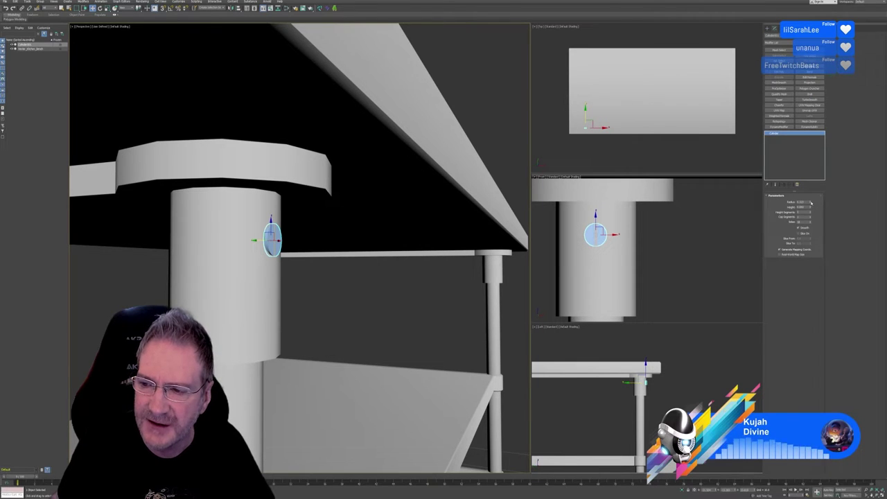
pyautogui.moveTo(811, 208); pyautogui.dragTo(810, 205)
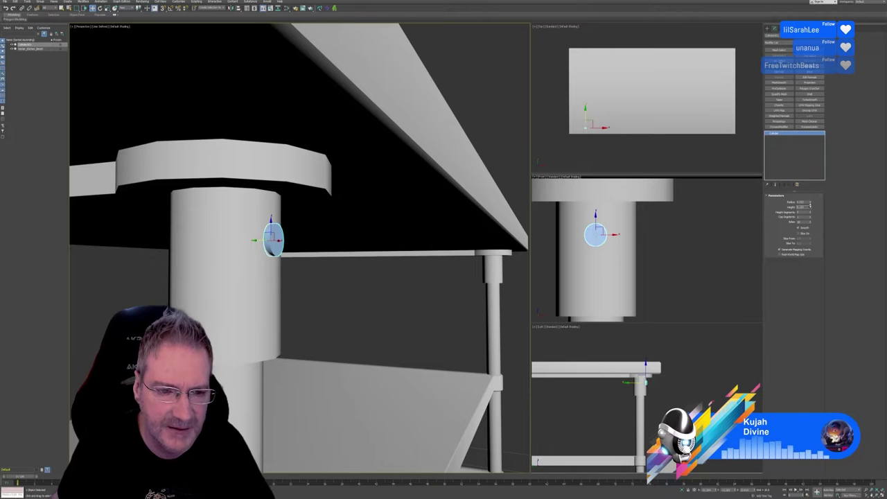
pyautogui.keyDown('alt'); pyautogui.moveTo(361, 274); pyautogui.dragTo(393, 247, button='middle'); pyautogui.keyUp('alt')
pyautogui.scroll(-4, 340, 291)
pyautogui.scroll(-4, 339, 292)
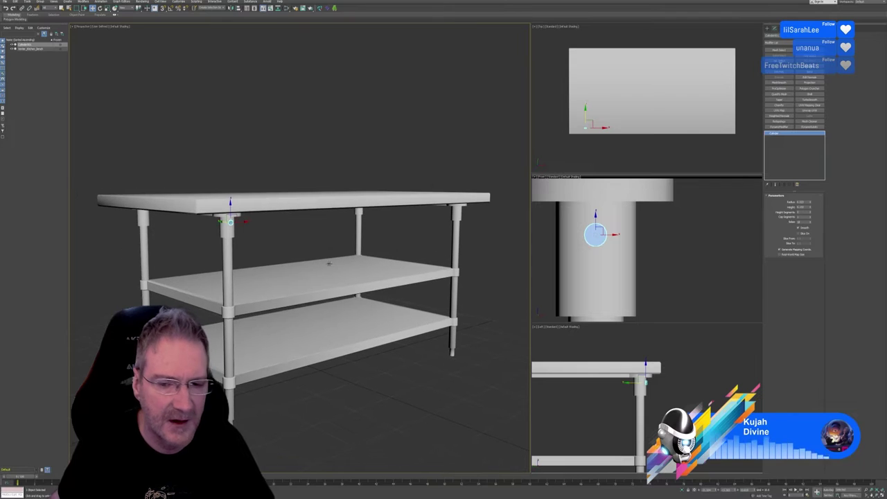
pyautogui.doubleClick(805, 201)
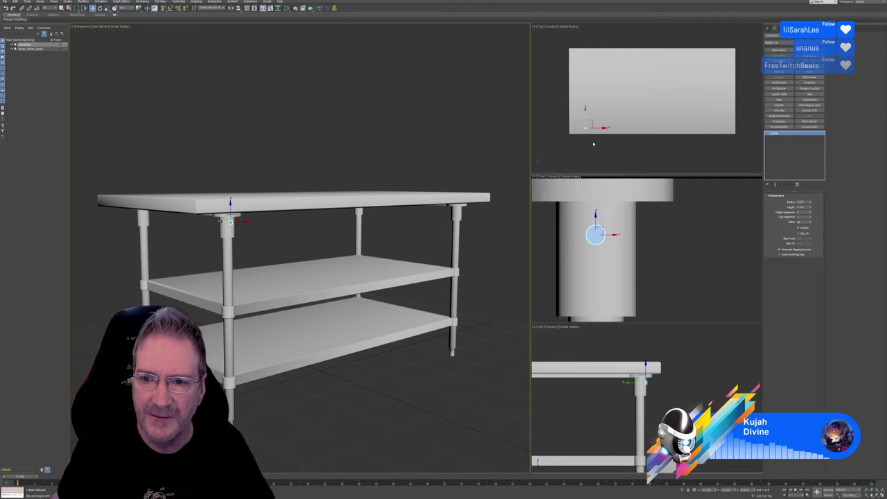
pyautogui.keyDown('alt'); pyautogui.moveTo(394, 262); pyautogui.dragTo(398, 268, button='middle'); pyautogui.keyUp('alt')
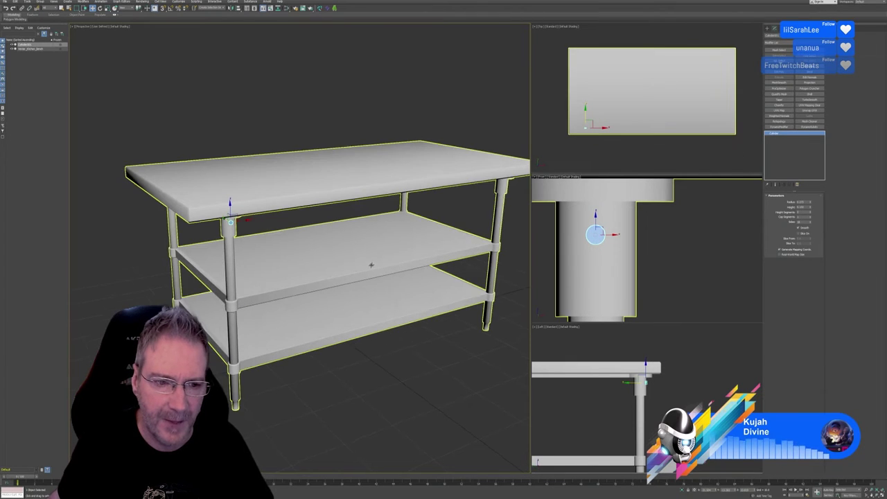
pyautogui.scroll(6, 219, 244)
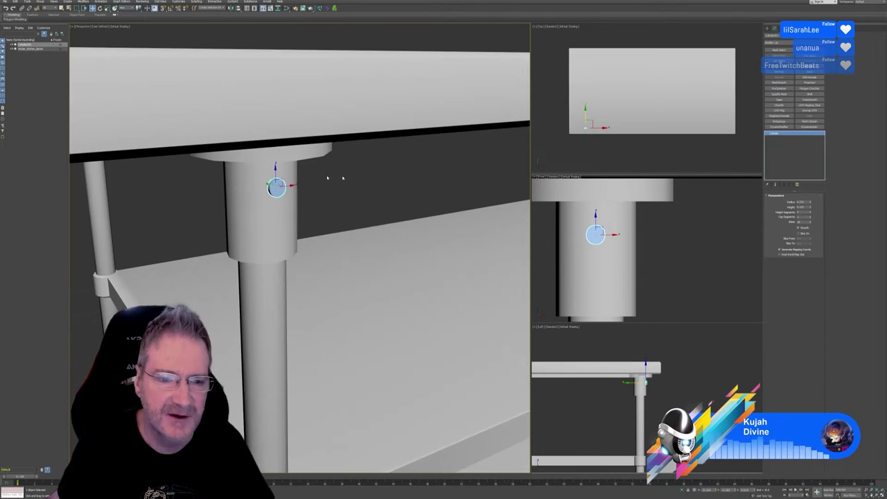
# Try rounding the cylinder's edges with a Chamfer modifier, using more segments, a very small amount and an adjusted depth.
pyautogui.click(779, 104)
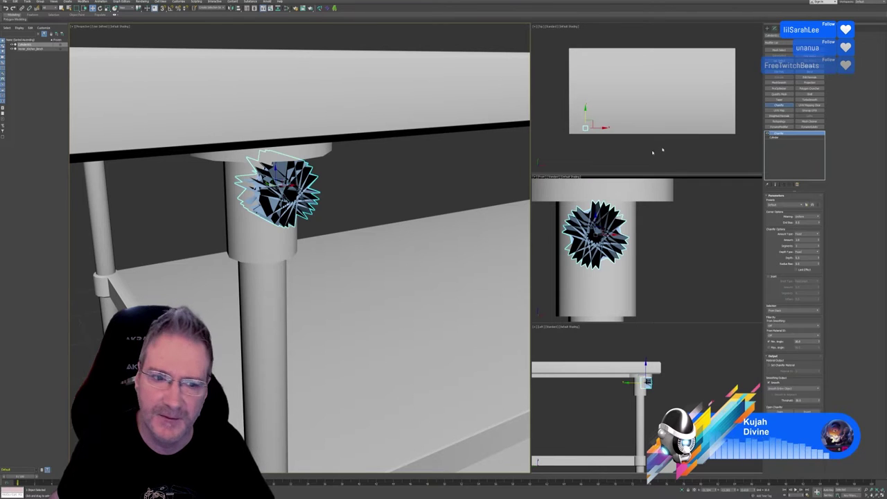
pyautogui.click(819, 246)
pyautogui.moveTo(818, 240); pyautogui.dragTo(811, 284)
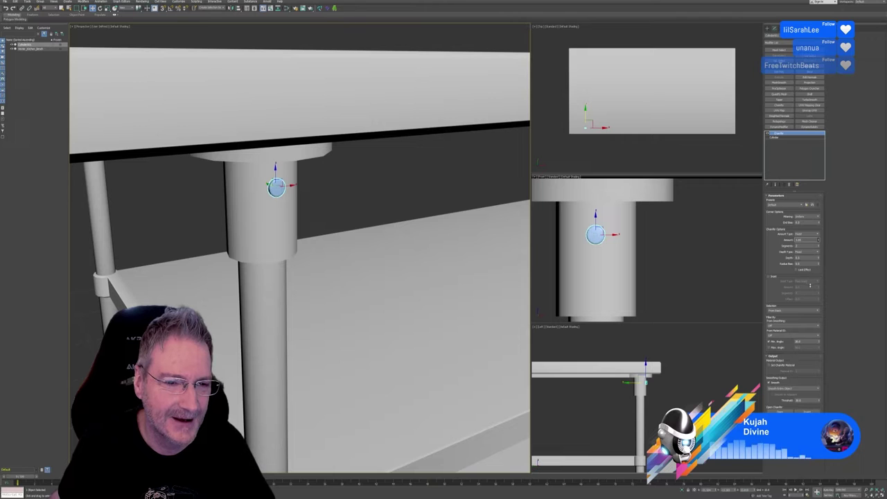
pyautogui.scroll(4, 326, 184)
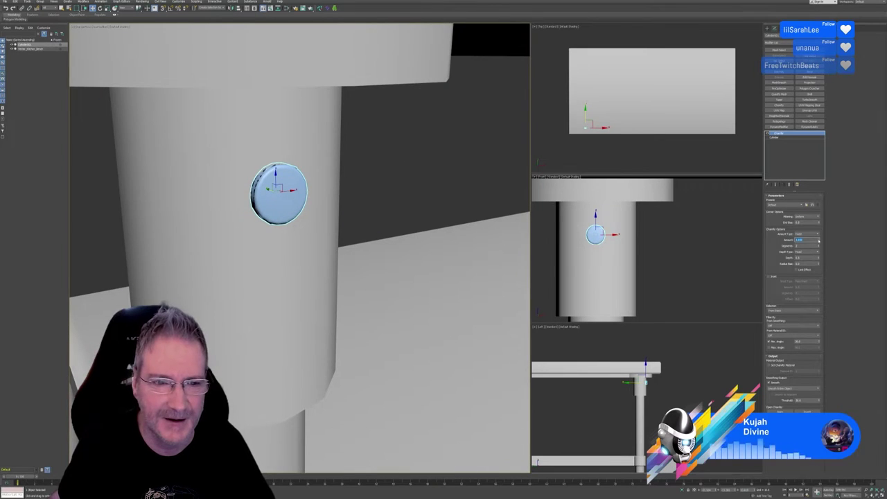
pyautogui.moveTo(820, 241); pyautogui.dragTo(818, 243)
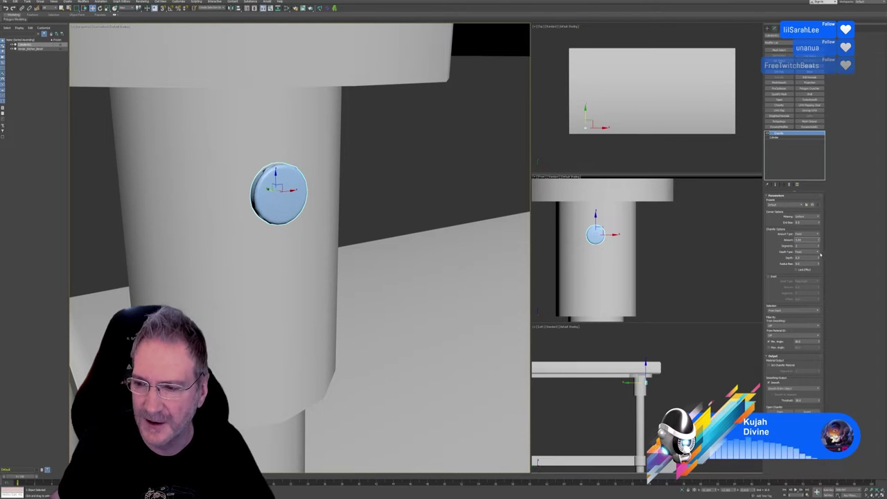
pyautogui.click(818, 247)
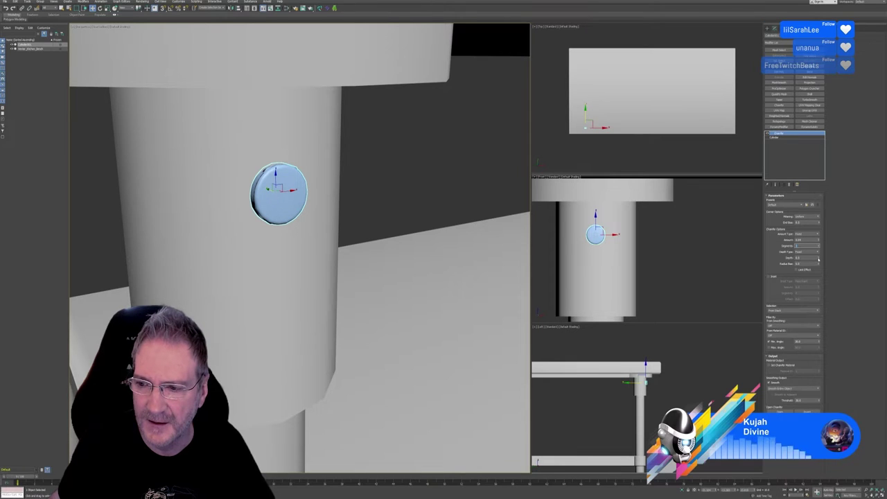
pyautogui.moveTo(819, 260)
pyautogui.mouseDown()
pyautogui.moveTo(822, 282)
pyautogui.moveTo(817, 240)
pyautogui.moveTo(816, 258)
pyautogui.mouseUp()
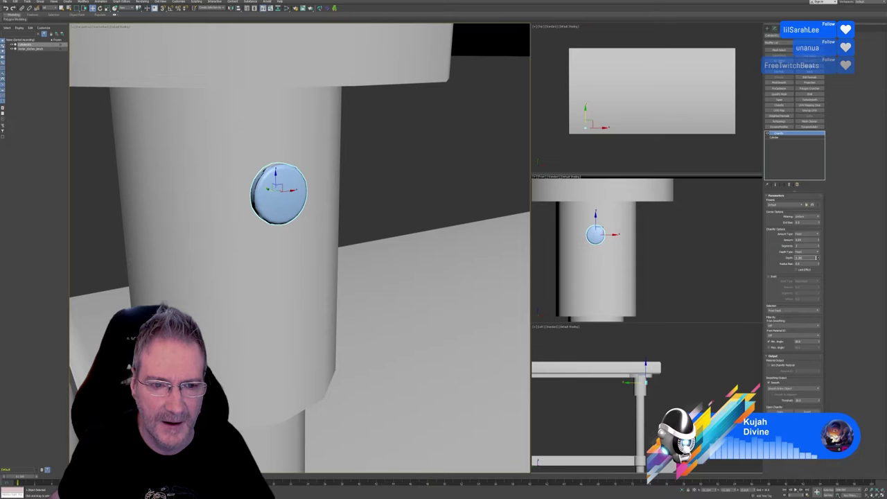
pyautogui.keyDown('alt'); pyautogui.moveTo(484, 253); pyautogui.dragTo(430, 217, button='middle'); pyautogui.keyUp('alt')
pyautogui.scroll(3, 299, 192)
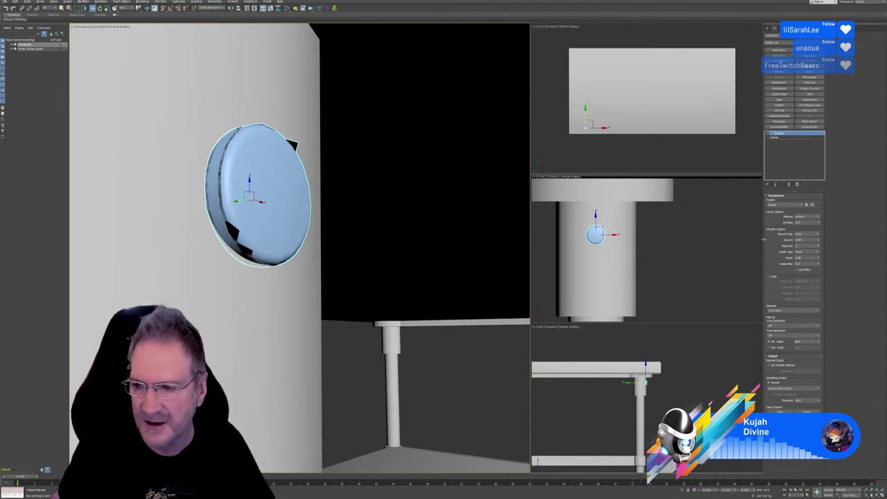
# Try the chamfer's Quad, Tri, Radial and Patch mitering options on the cylinder and return the mitering to Uniform.
pyautogui.click(816, 217)
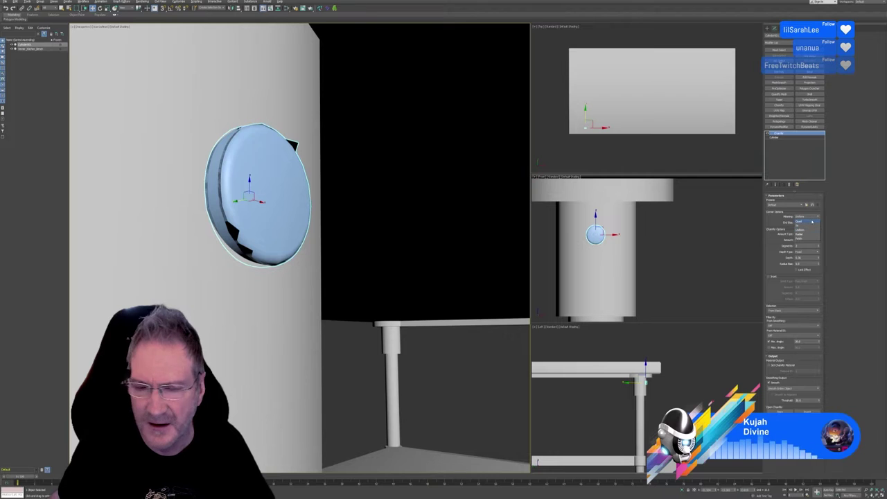
pyautogui.click(816, 221)
pyautogui.click(816, 217)
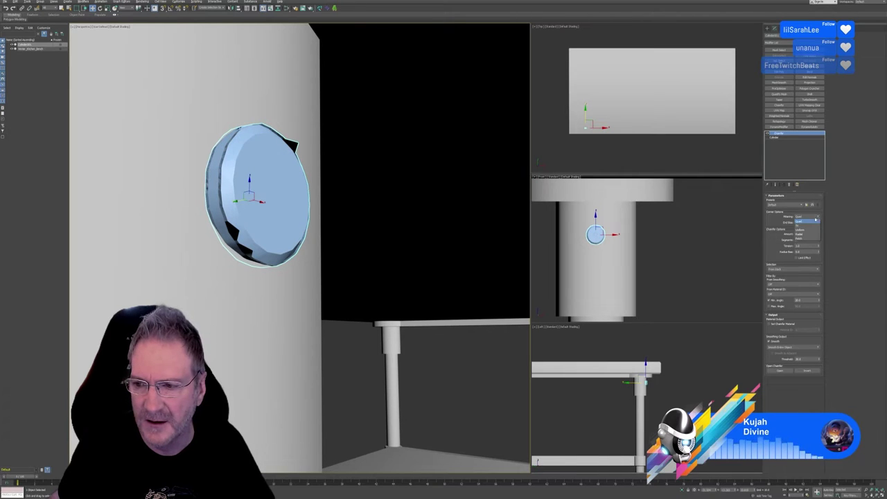
pyautogui.click(809, 225)
pyautogui.click(816, 217)
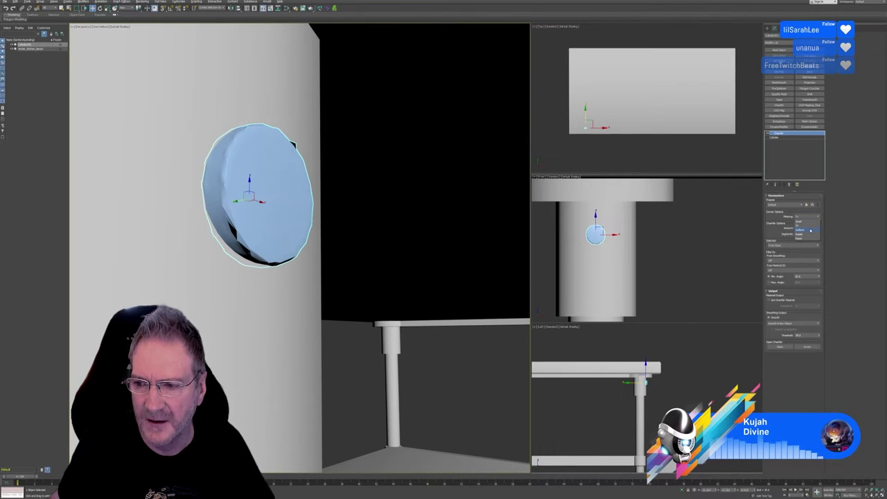
pyautogui.click(810, 235)
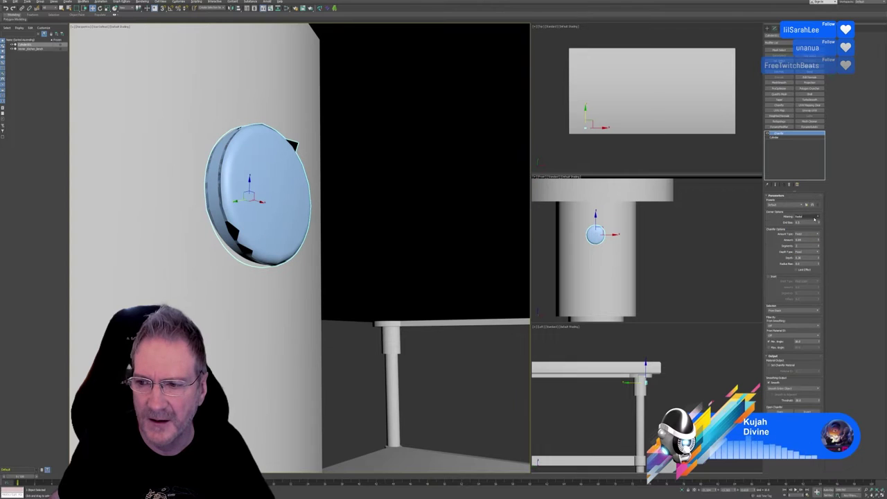
pyautogui.click(808, 217)
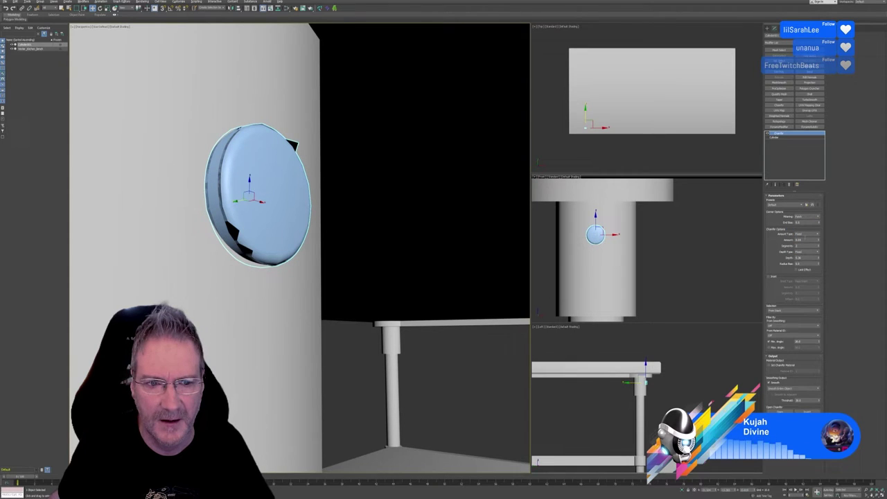
pyautogui.click(807, 217)
pyautogui.click(806, 230)
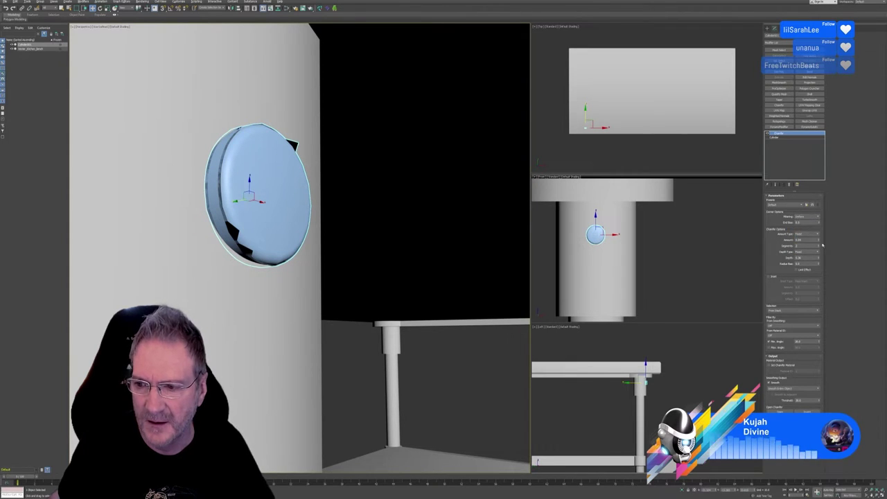
# Keep the chamfer's amount type on Fixed, try another depth and remove the Chamfer modifier from the cylinder.
pyautogui.click(816, 236)
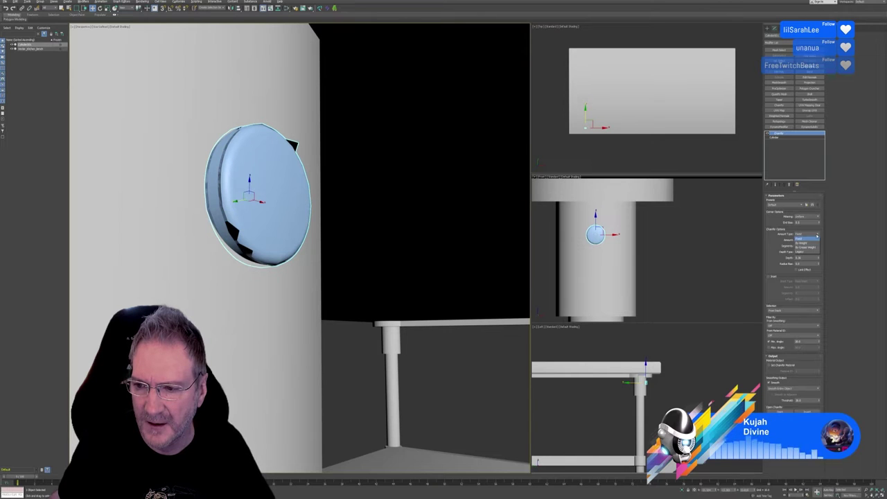
pyautogui.click(812, 239)
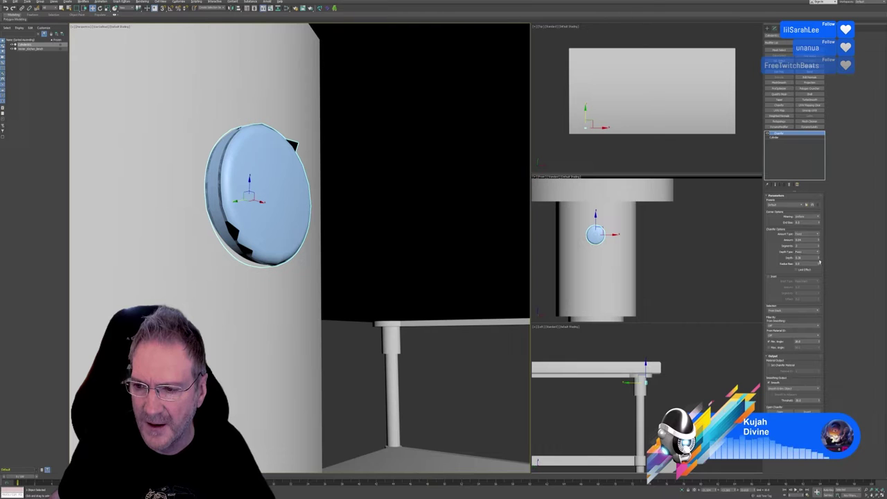
pyautogui.moveTo(818, 260); pyautogui.dragTo(814, 224)
pyautogui.moveTo(310, 250)
pyautogui.keyDown('alt'); pyautogui.mouseDown(button='middle')
pyautogui.moveTo(301, 264)
pyautogui.moveTo(277, 267)
pyautogui.moveTo(298, 262)
pyautogui.mouseUp(button='middle'); pyautogui.keyUp('alt')
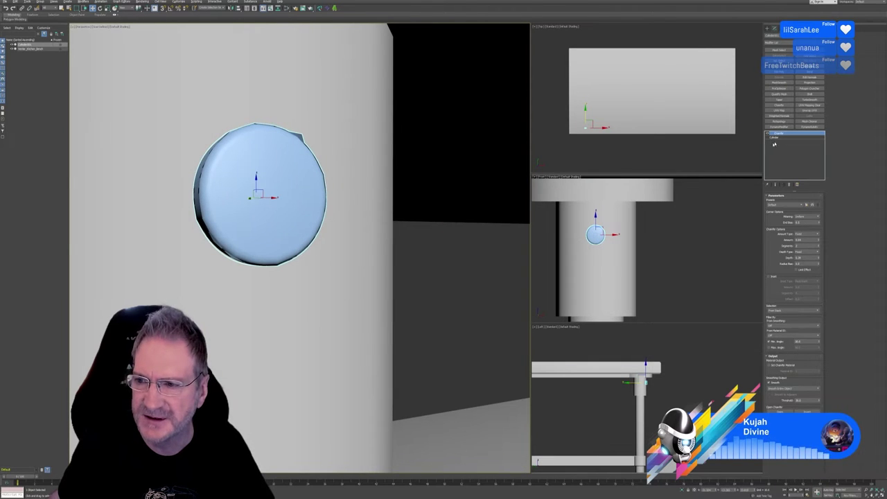
pyautogui.click(790, 184)
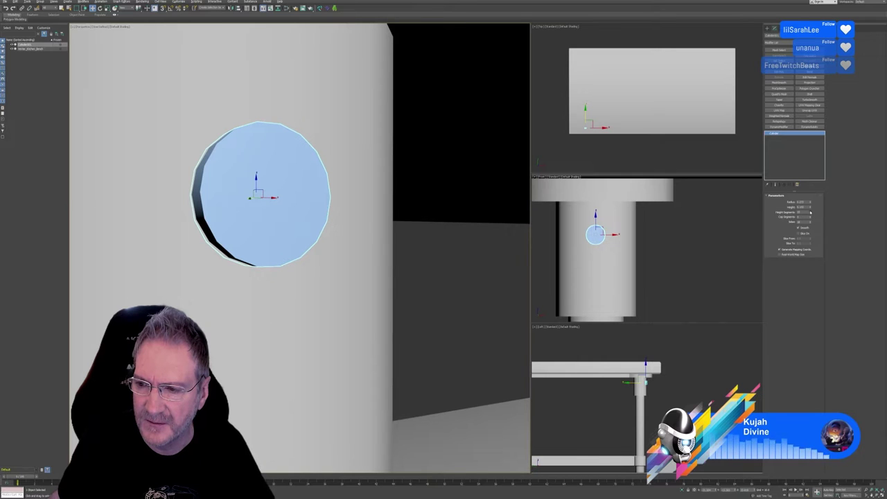
# Apply a fresh Chamfer modifier with more segments and a very small amount, and reduce the base cylinder's height segments.
pyautogui.click(780, 104)
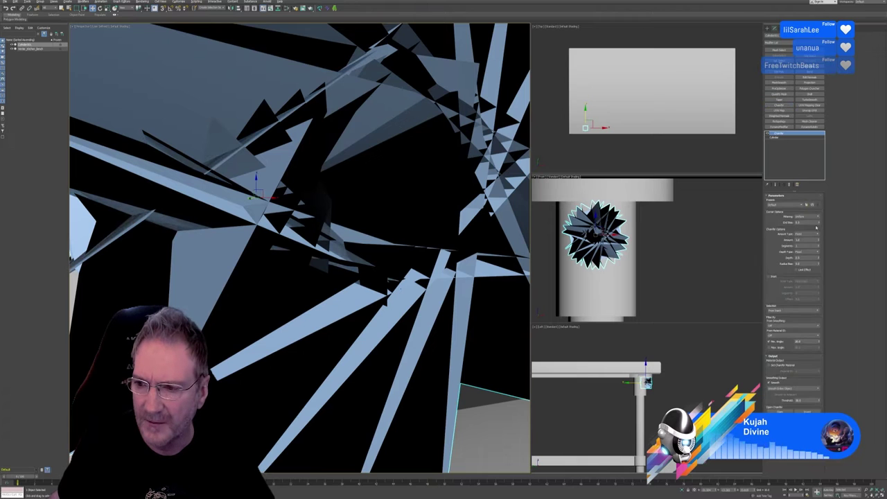
pyautogui.click(819, 245)
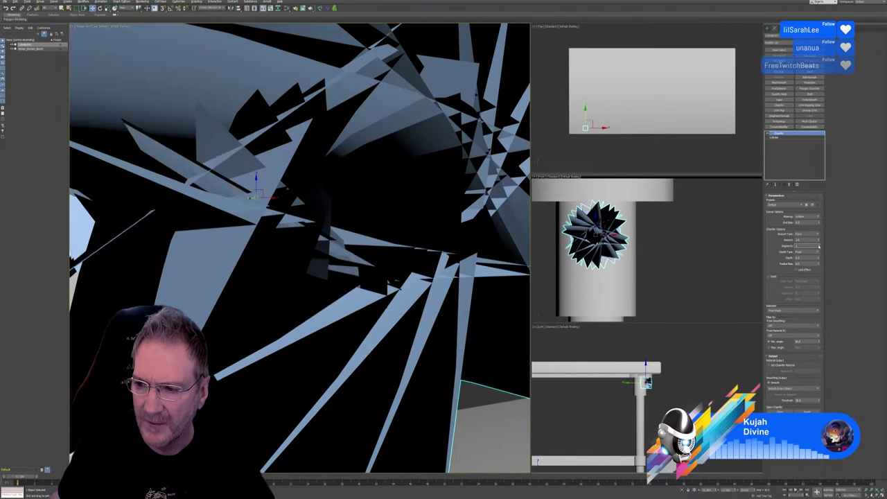
pyautogui.moveTo(819, 241); pyautogui.dragTo(815, 282)
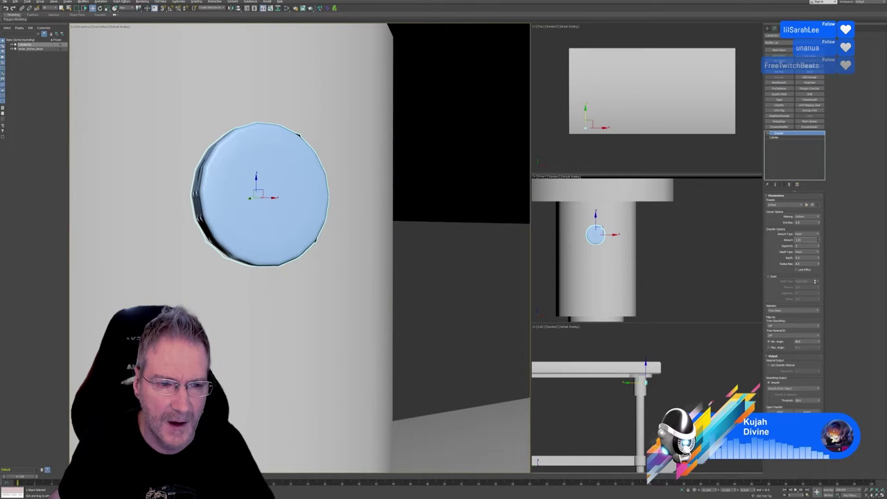
pyautogui.click(777, 137)
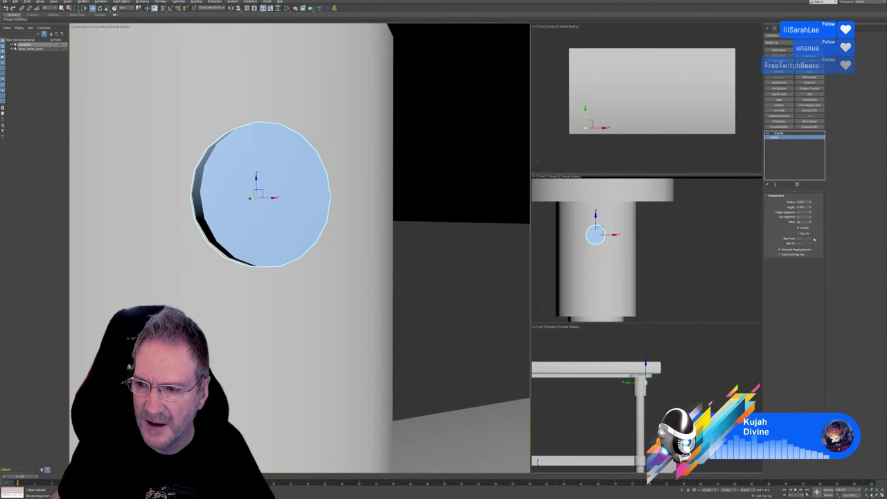
pyautogui.click(780, 133)
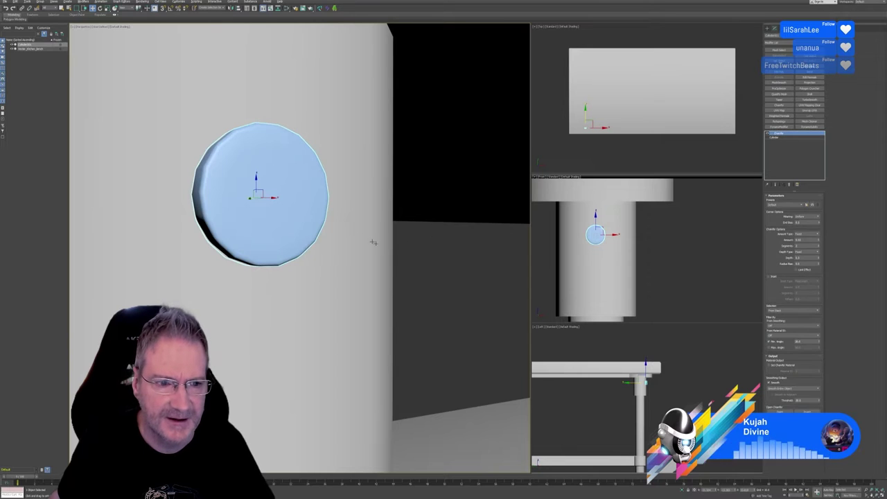
# Set the base cylinder's sides to 24 and return to the Chamfer level to check the bolt against the leg collar.
pyautogui.scroll(-3, 337, 238)
pyautogui.moveTo(352, 253)
pyautogui.keyDown('alt'); pyautogui.mouseDown(button='middle')
pyautogui.moveTo(334, 259)
pyautogui.moveTo(343, 257)
pyautogui.mouseUp(button='middle'); pyautogui.keyUp('alt')
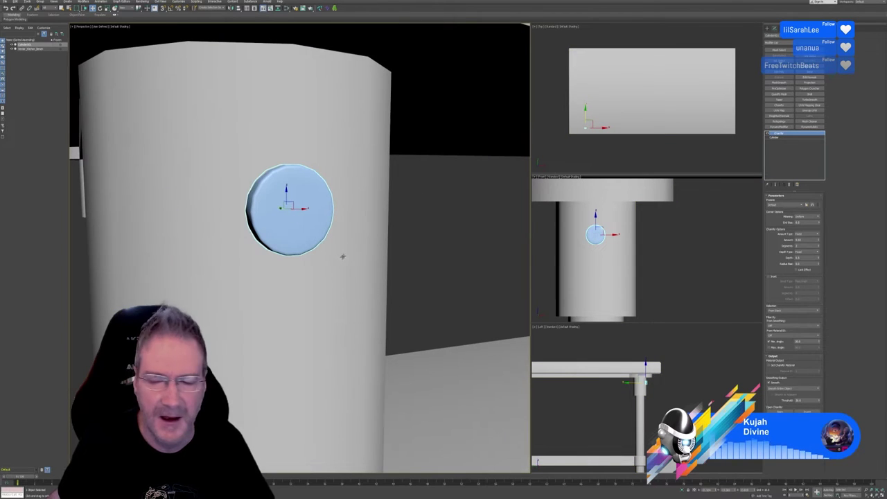
pyautogui.click(777, 138)
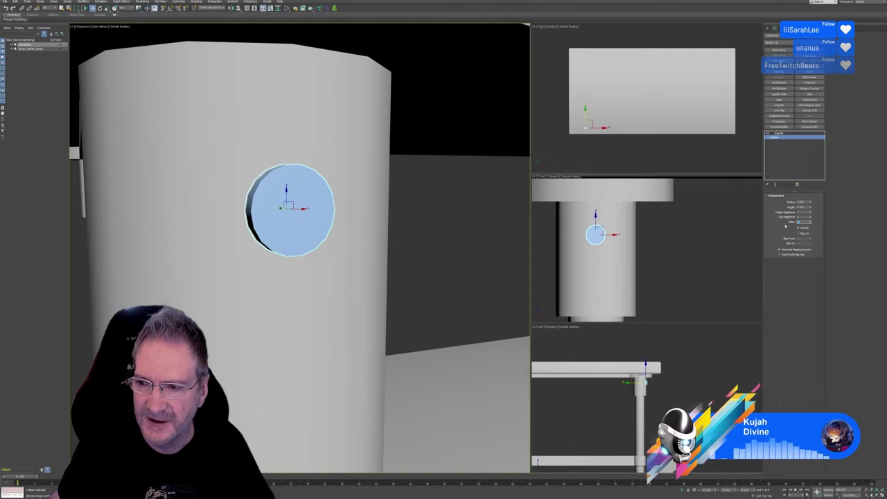
pyautogui.write('24')
pyautogui.press('Return')
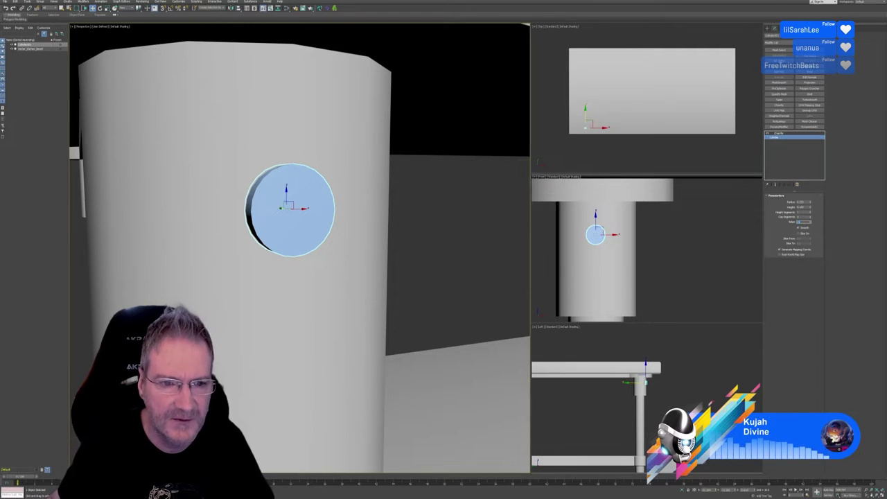
pyautogui.click(780, 133)
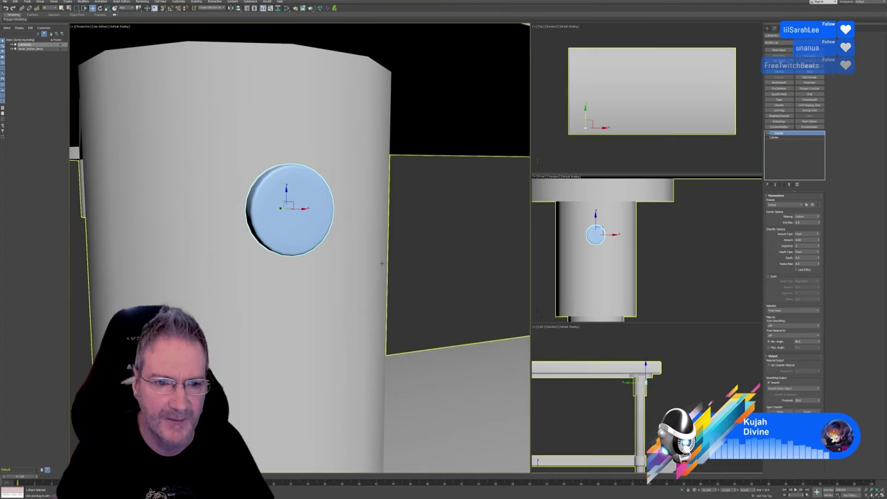
pyautogui.keyDown('alt'); pyautogui.moveTo(382, 263); pyautogui.dragTo(369, 277, button='middle'); pyautogui.keyUp('alt')
pyautogui.scroll(-4, 341, 270)
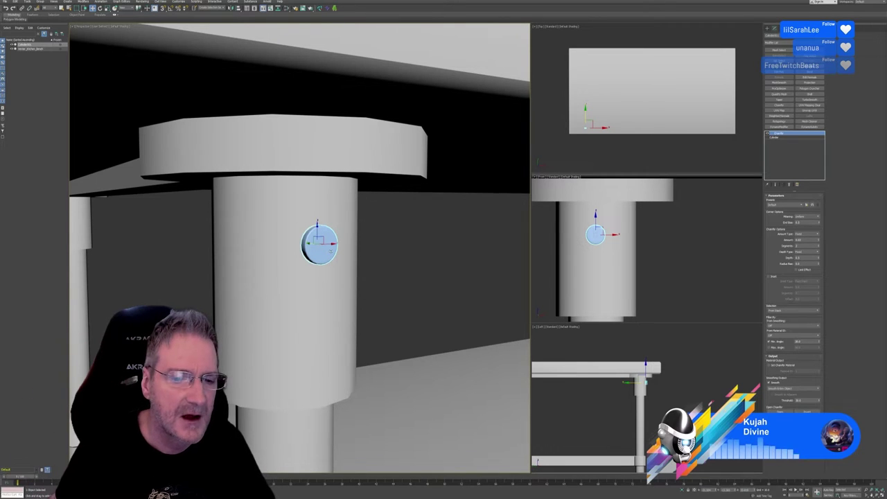
pyautogui.scroll(-6, 347, 263)
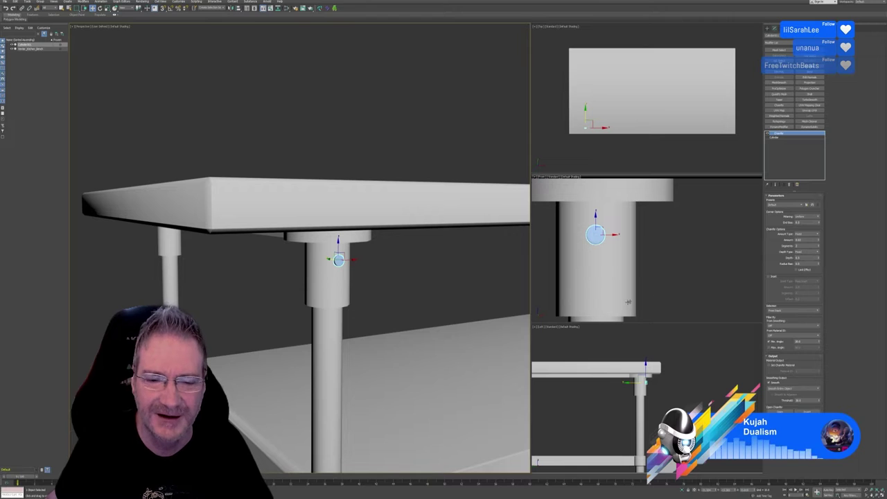
# Isolate the bolt cylinder and create a thin vertical box across its centre, slightly taller than the bolt, in the front view.
pyautogui.click(684, 490)
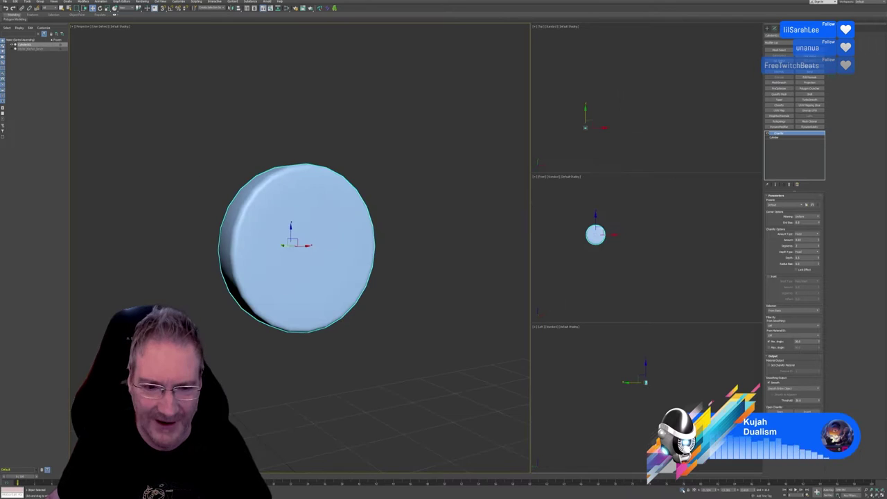
pyautogui.click(768, 29)
pyautogui.click(785, 57)
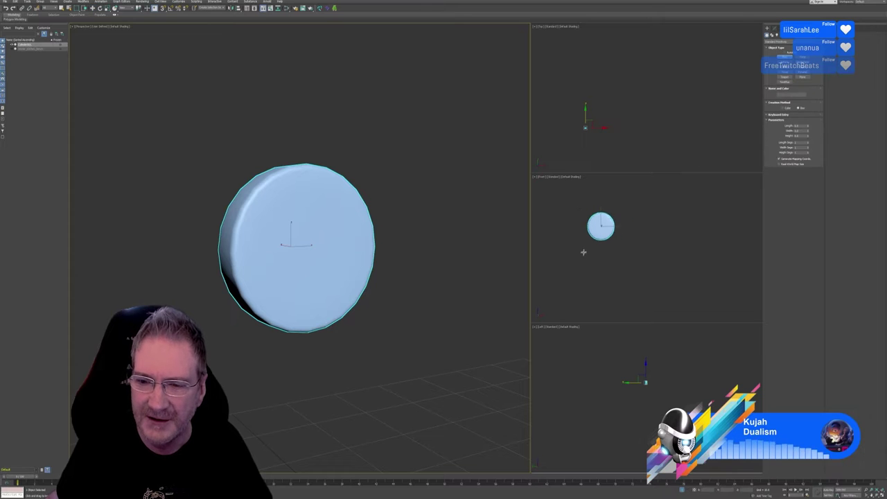
pyautogui.scroll(3, 584, 253)
pyautogui.moveTo(625, 223); pyautogui.dragTo(604, 275, button='middle')
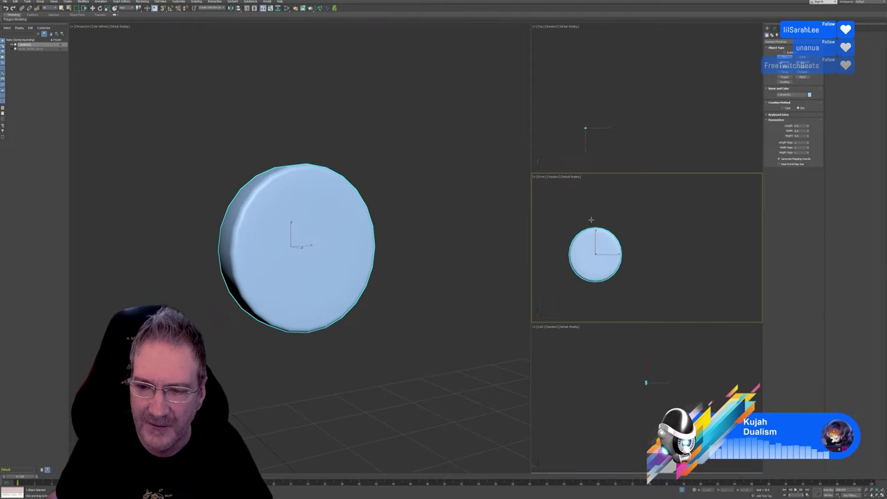
pyautogui.moveTo(593, 220); pyautogui.dragTo(598, 294)
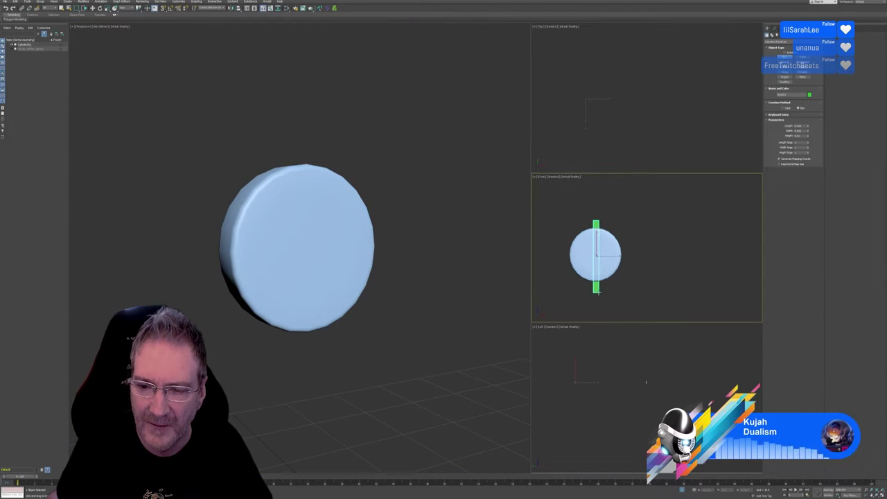
pyautogui.click(598, 293)
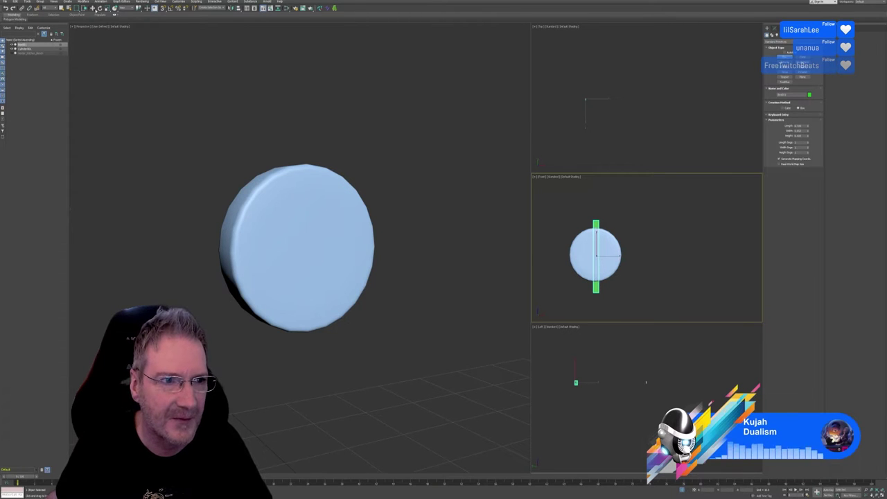
# Move the thin box along the bolt's depth until it cuts only partway into the bolt's front face.
pyautogui.click(95, 9)
pyautogui.rightClick(625, 364)
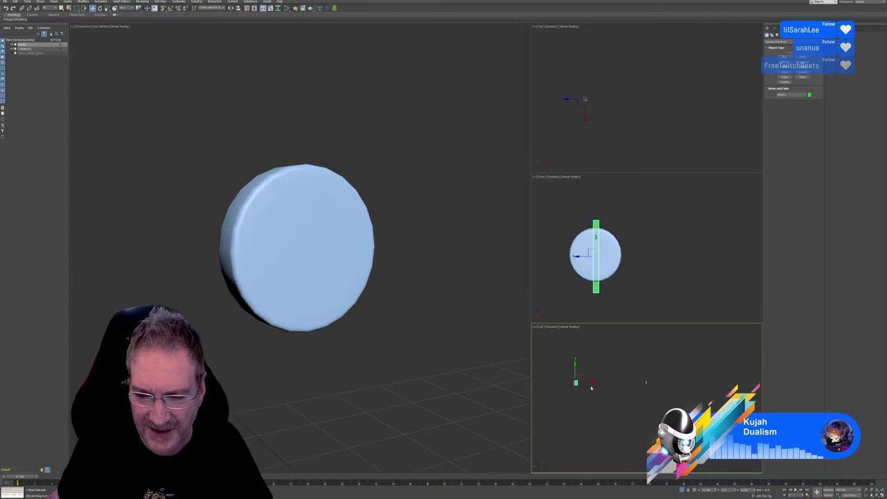
pyautogui.moveTo(591, 389); pyautogui.dragTo(660, 377)
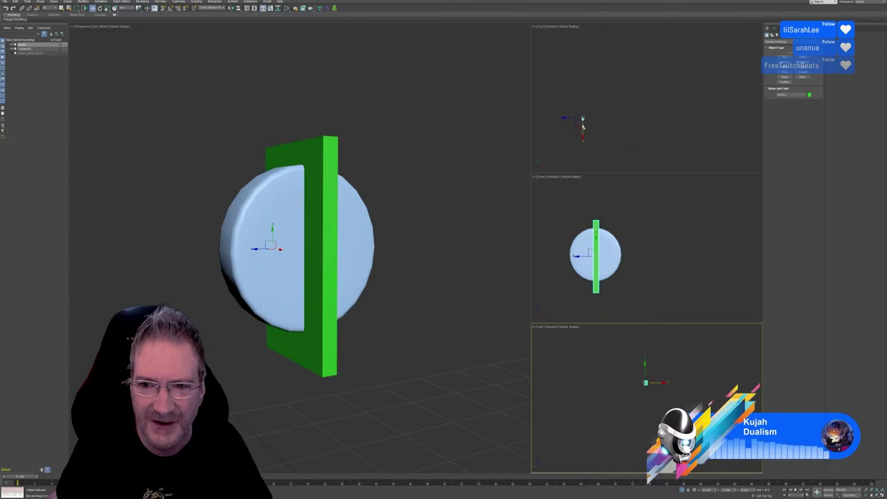
pyautogui.rightClick(607, 115)
pyautogui.moveTo(607, 115); pyautogui.dragTo(611, 109, button='middle')
pyautogui.scroll(2, 606, 114)
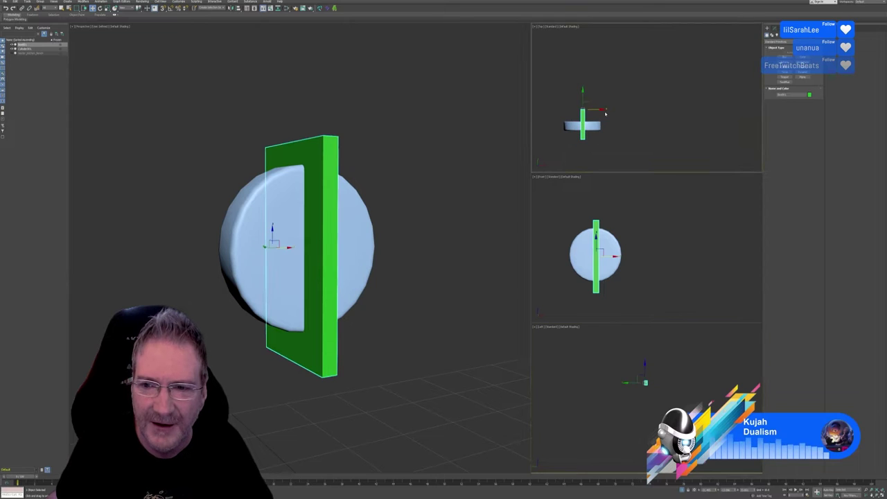
pyautogui.moveTo(582, 97); pyautogui.dragTo(583, 115)
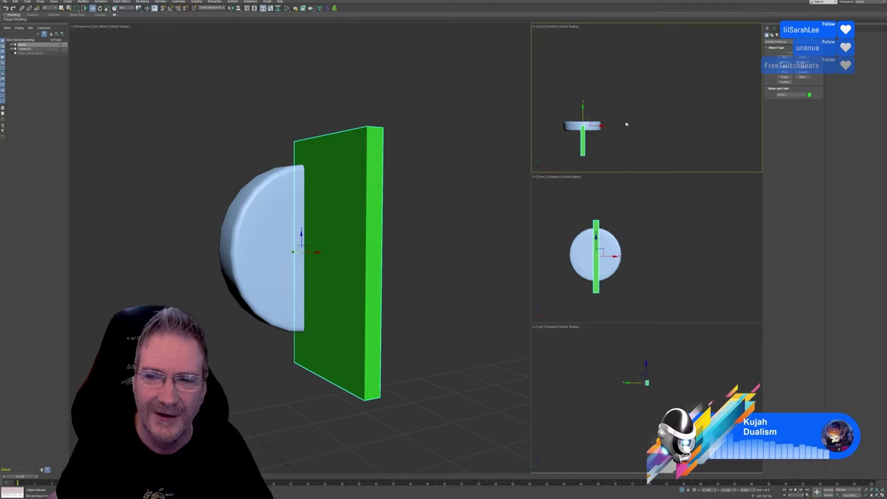
pyautogui.scroll(2, 590, 125)
pyautogui.moveTo(595, 104); pyautogui.dragTo(597, 98, button='middle')
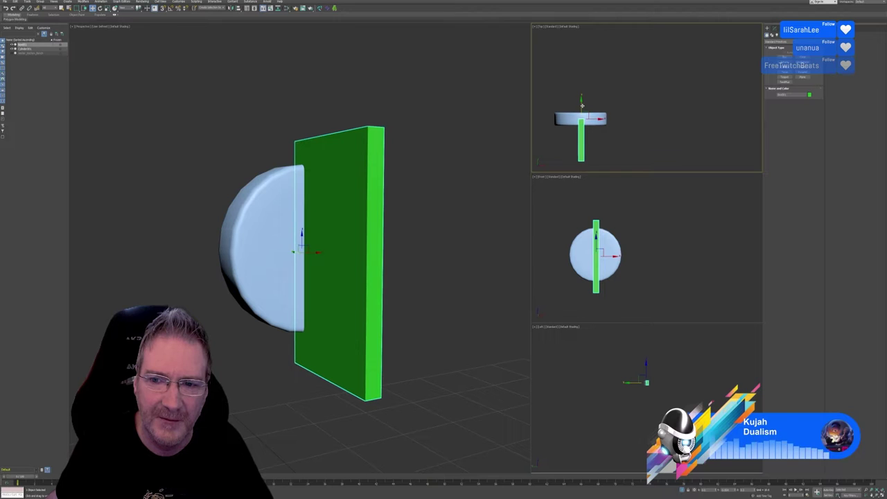
# Subtract the thin box from the bolt cylinder with ProBoolean to cut a screwdriver slot.
pyautogui.click(454, 150)
pyautogui.click(302, 198)
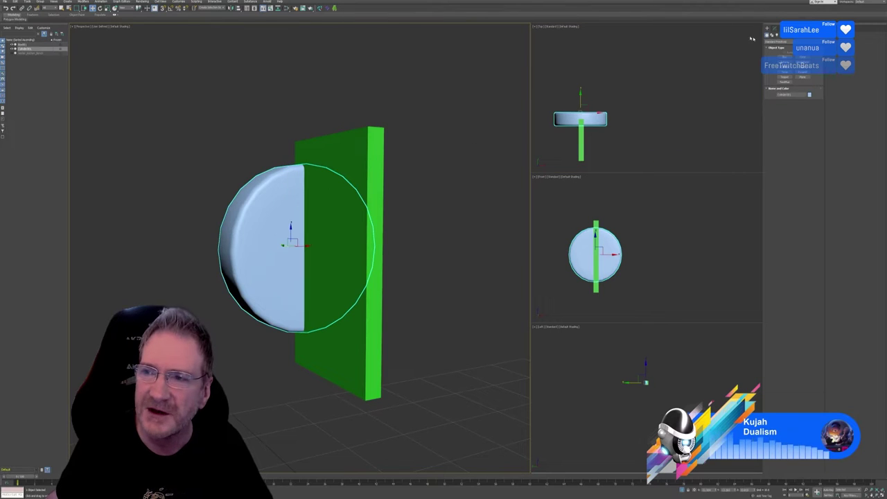
pyautogui.click(790, 41)
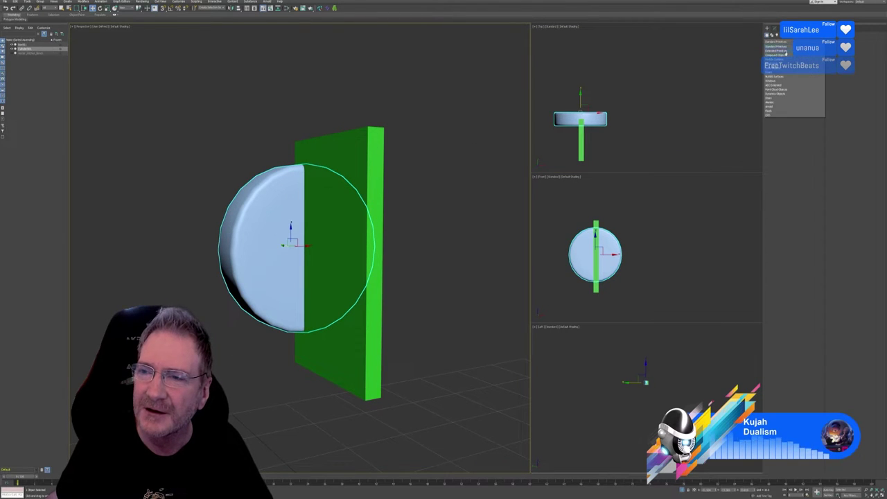
pyautogui.click(790, 61)
pyautogui.click(803, 77)
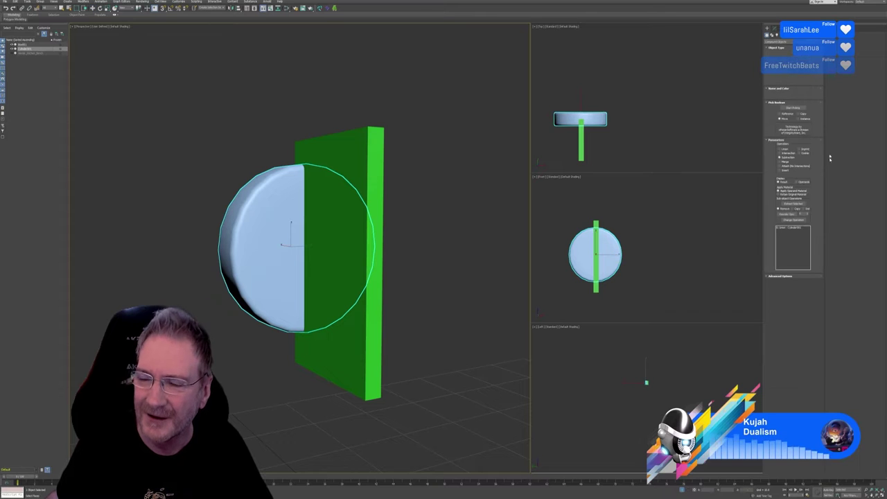
pyautogui.click(792, 108)
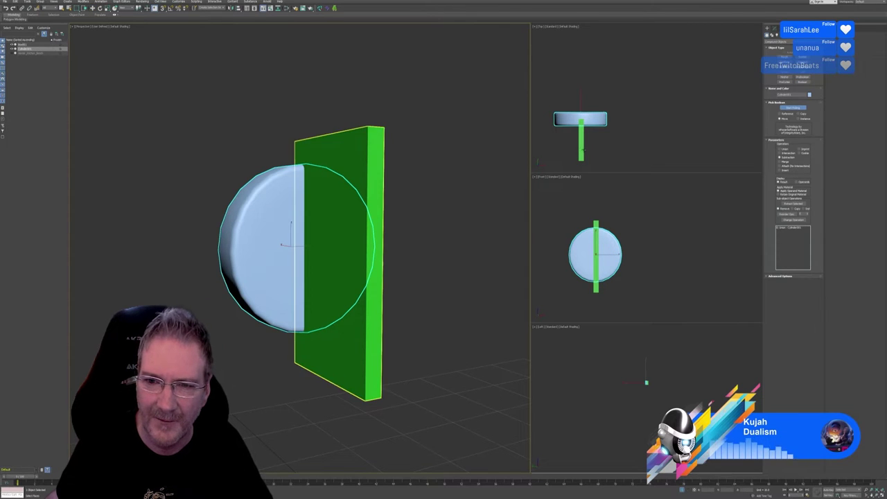
pyautogui.click(584, 152)
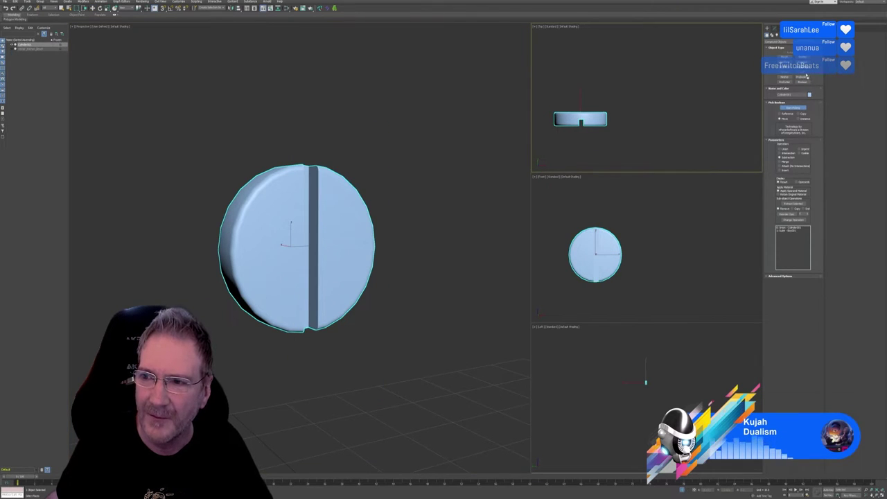
# Convert the slotted bolt to an Editable Poly and end isolation to show the whole table.
pyautogui.scroll(-4, 489, 228)
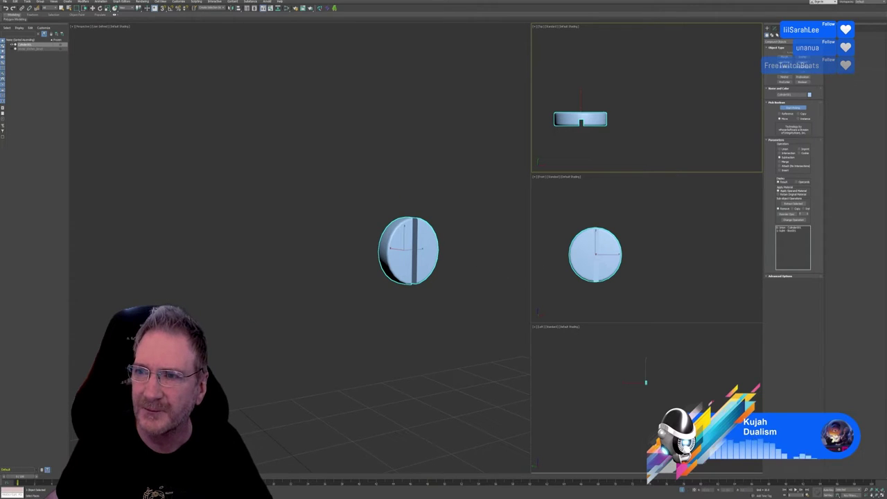
pyautogui.click(773, 29)
pyautogui.rightClick(781, 134)
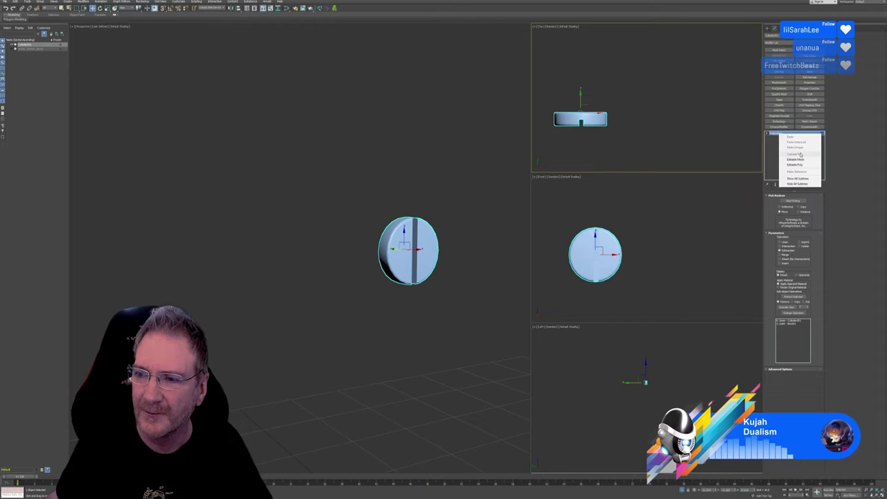
pyautogui.click(796, 164)
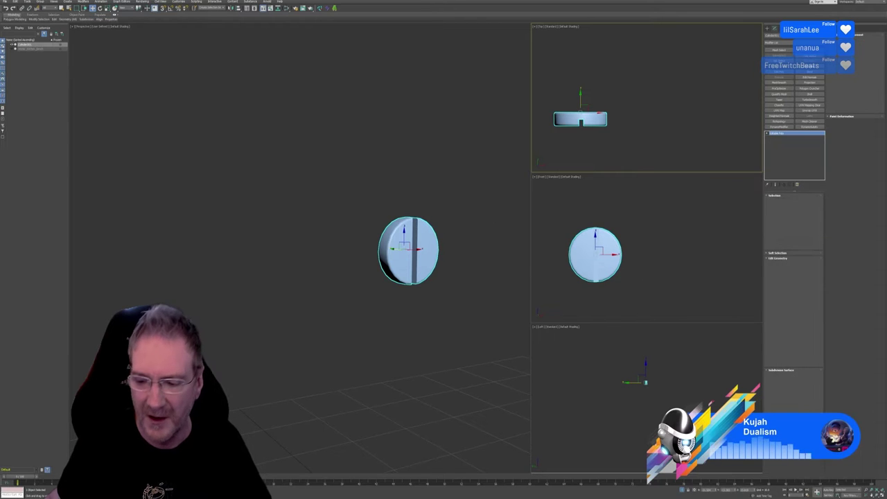
pyautogui.click(682, 492)
pyautogui.scroll(-7, 450, 274)
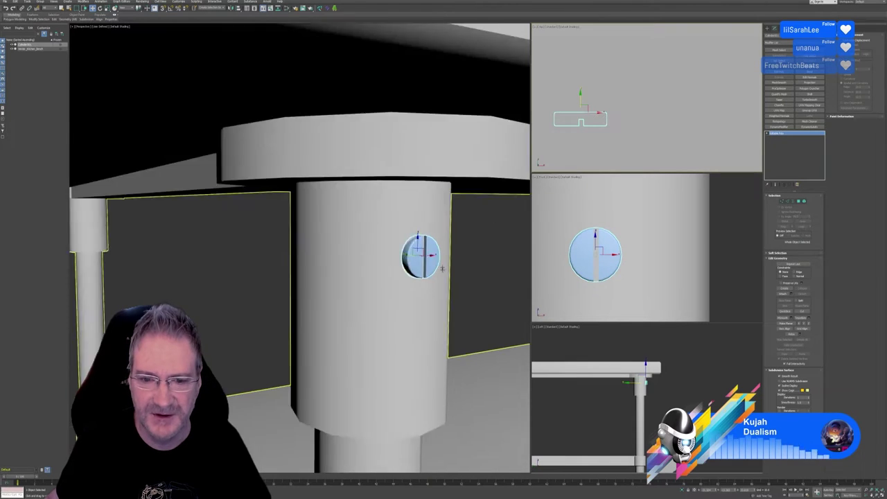
pyautogui.scroll(-5, 382, 260)
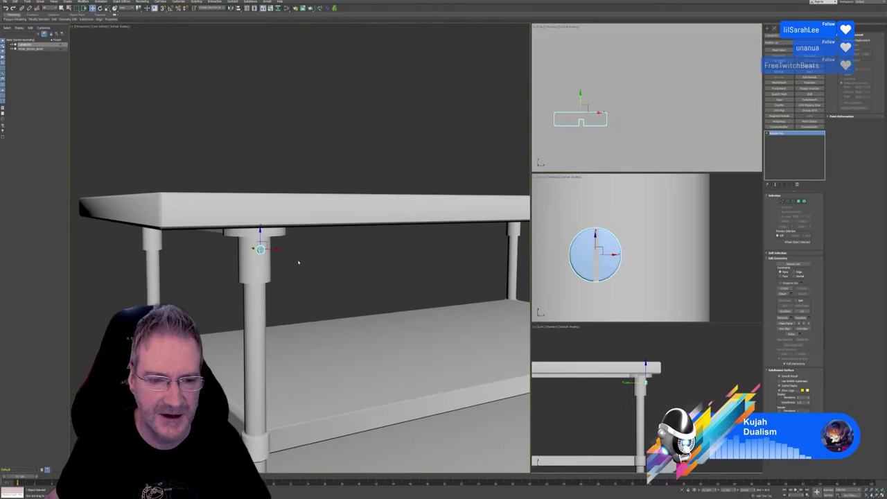
# Clone the slotted bolt along X as a single copy onto the collar of the other front leg.
pyautogui.moveTo(311, 264); pyautogui.dragTo(199, 264, button='middle')
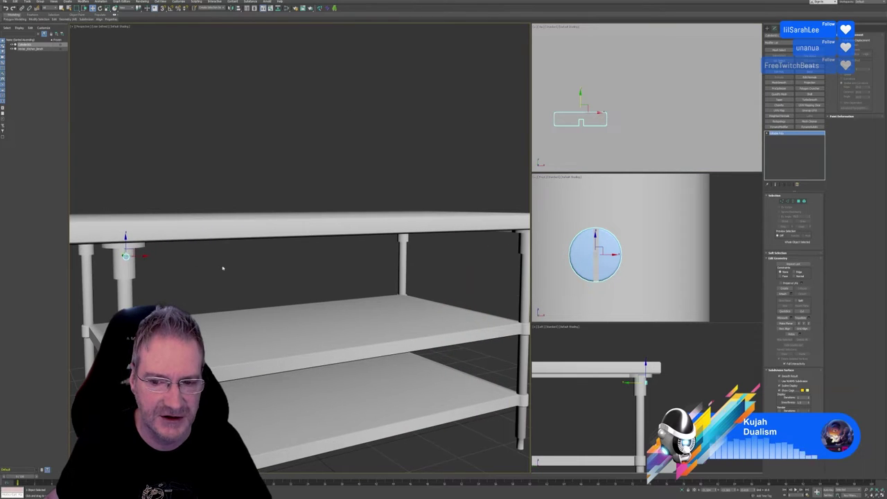
pyautogui.scroll(-4, 448, 257)
pyautogui.moveTo(709, 100); pyautogui.dragTo(570, 125, button='middle')
pyautogui.scroll(-9, 694, 106)
pyautogui.scroll(-5, 695, 112)
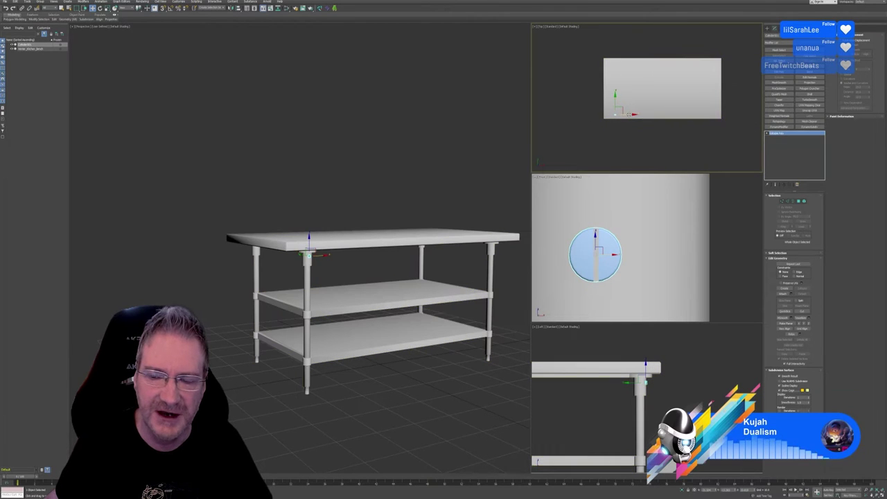
pyautogui.click(630, 113)
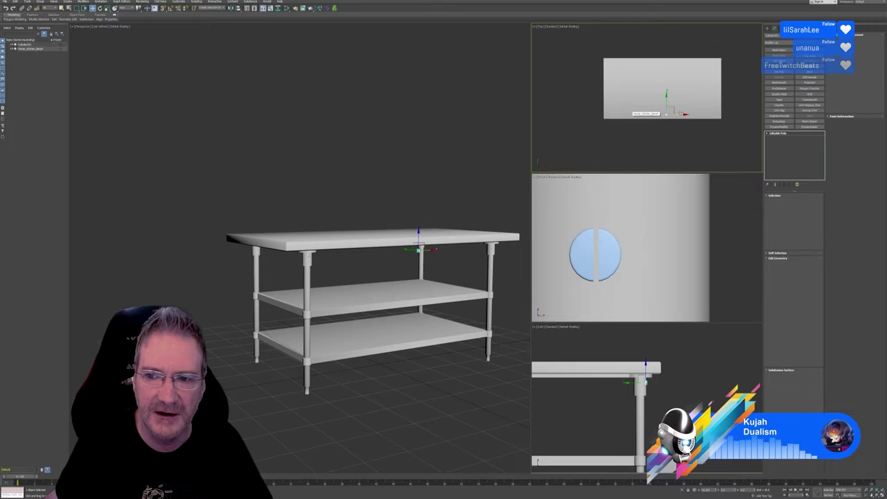
pyautogui.moveTo(681, 114); pyautogui.dragTo(724, 114)
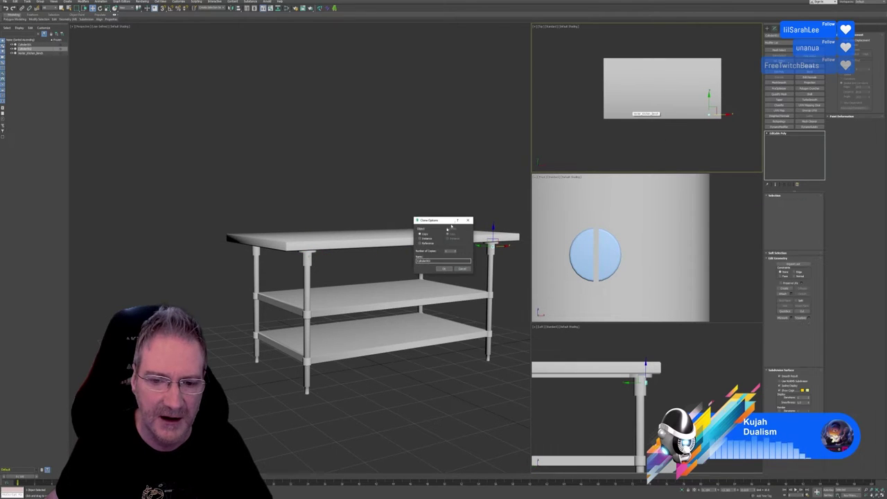
pyautogui.click(444, 269)
# Nudge the copied bolt slightly along X to centre it on the front leg's collar.
pyautogui.moveTo(329, 178); pyautogui.dragTo(376, 189, button='middle')
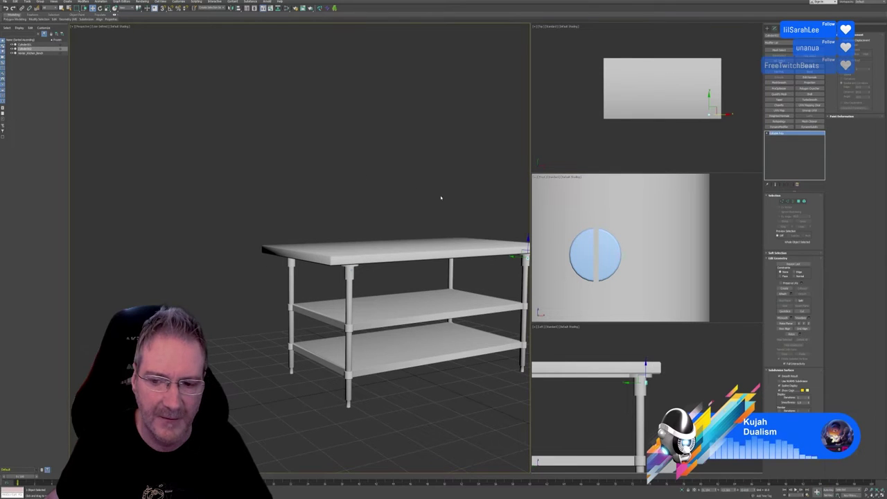
pyautogui.moveTo(440, 197); pyautogui.dragTo(316, 188, button='middle')
pyautogui.scroll(5, 421, 248)
pyautogui.scroll(2, 421, 248)
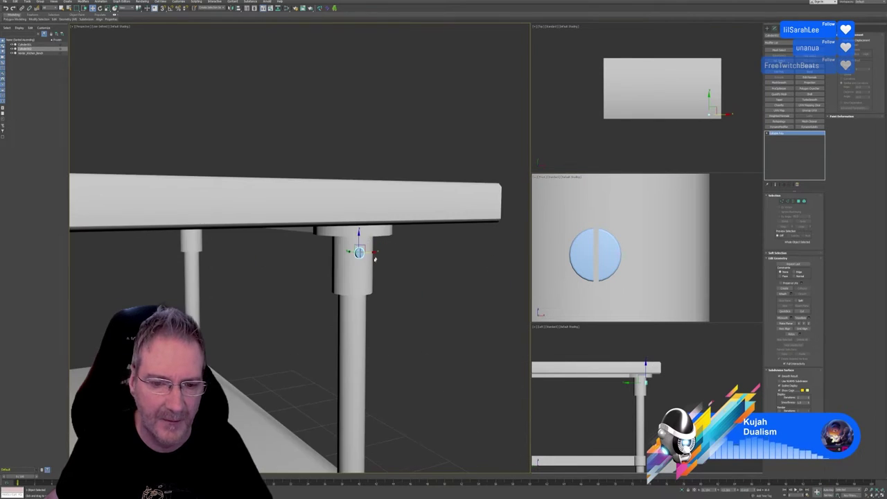
pyautogui.keyDown('alt'); pyautogui.moveTo(409, 303); pyautogui.dragTo(405, 301, button='middle'); pyautogui.keyUp('alt')
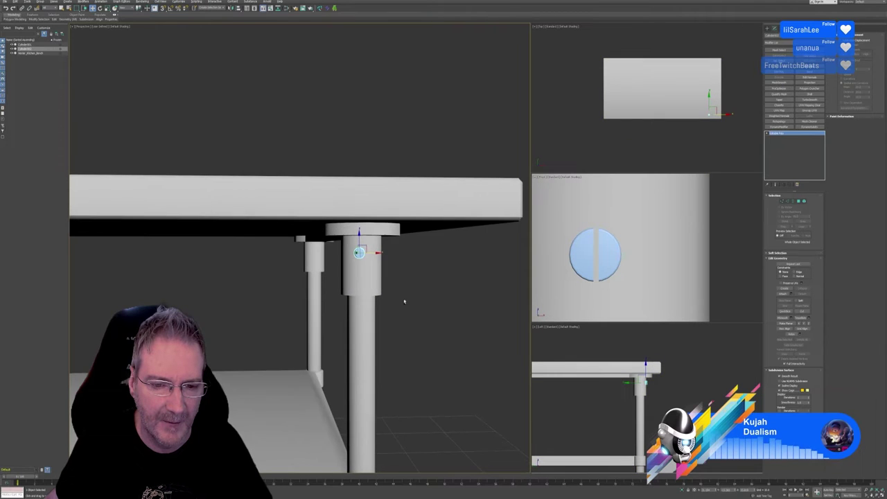
pyautogui.moveTo(375, 253); pyautogui.dragTo(378, 253)
pyautogui.scroll(-8, 228, 298)
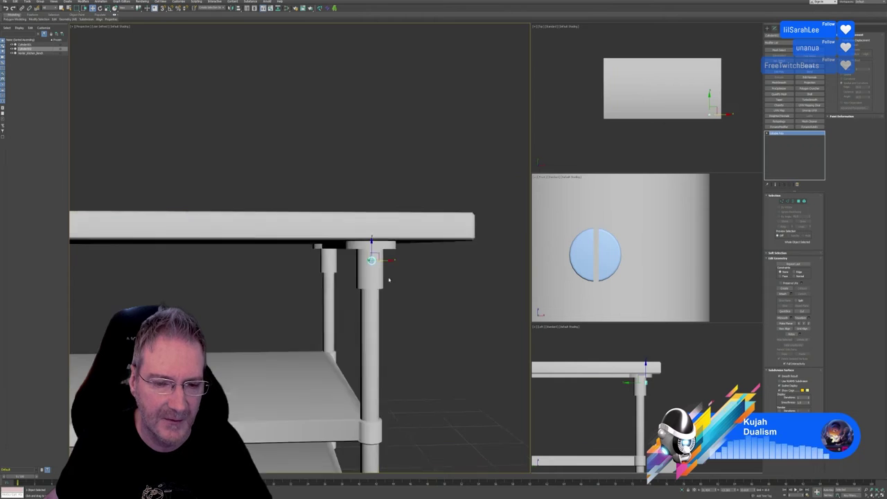
pyautogui.scroll(8, 234, 305)
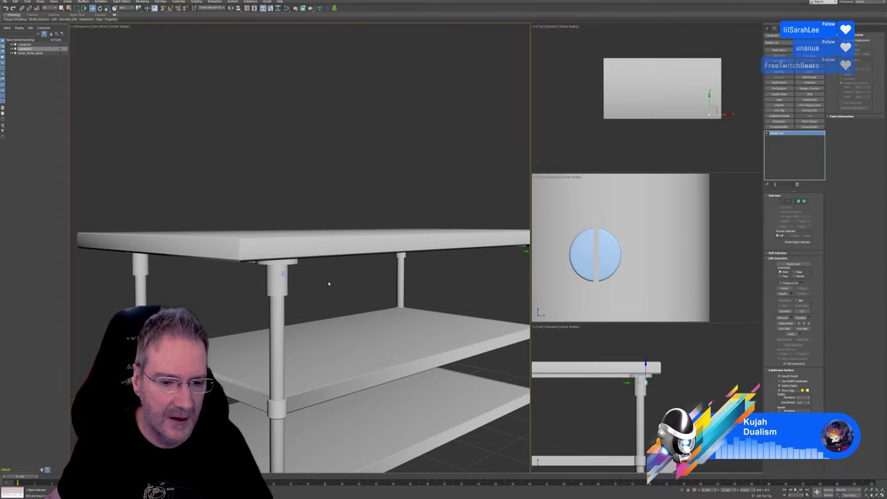
# Clone both front-leg bolts along Y as copies to behind the table's back edge.
pyautogui.keyDown('ctrl'); pyautogui.click(283, 274); pyautogui.keyUp('ctrl')
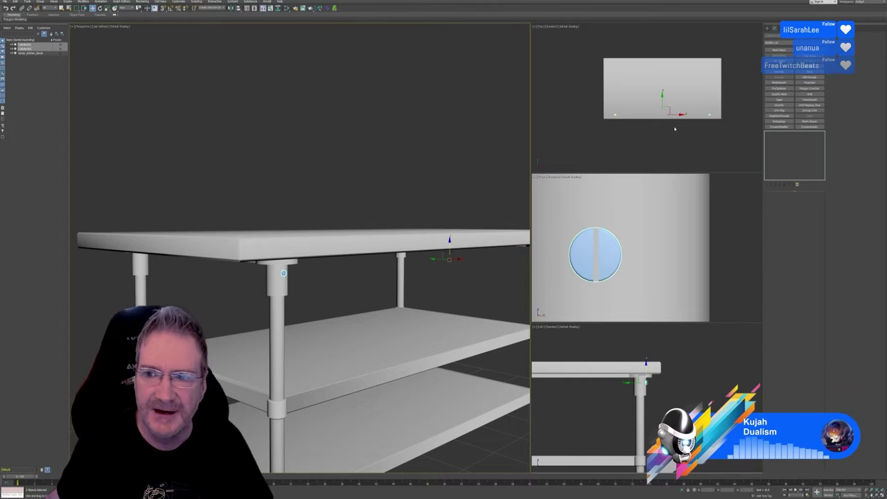
pyautogui.moveTo(673, 125); pyautogui.dragTo(656, 128, button='middle')
pyautogui.keyDown('shift'); pyautogui.moveTo(646, 101); pyautogui.dragTo(647, 42); pyautogui.keyUp('shift')
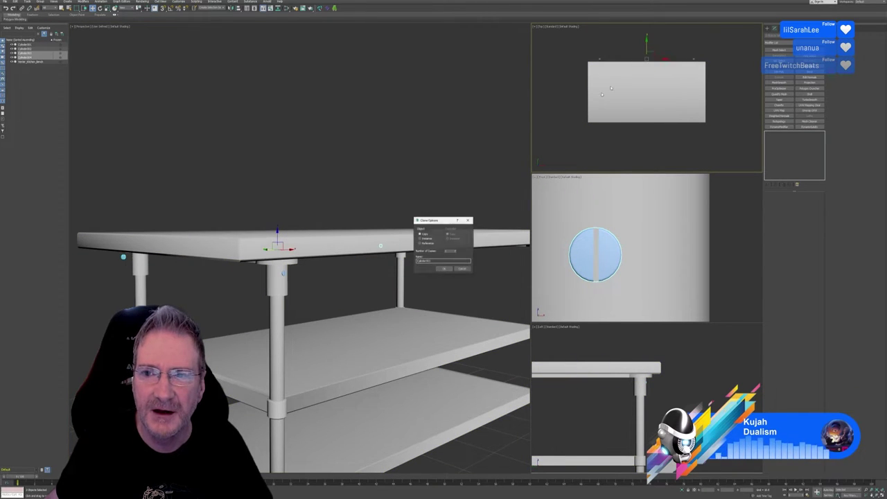
pyautogui.click(442, 269)
# Mirror the two copied bolts on the Y axis without cloning so they face the back.
pyautogui.scroll(-3, 210, 275)
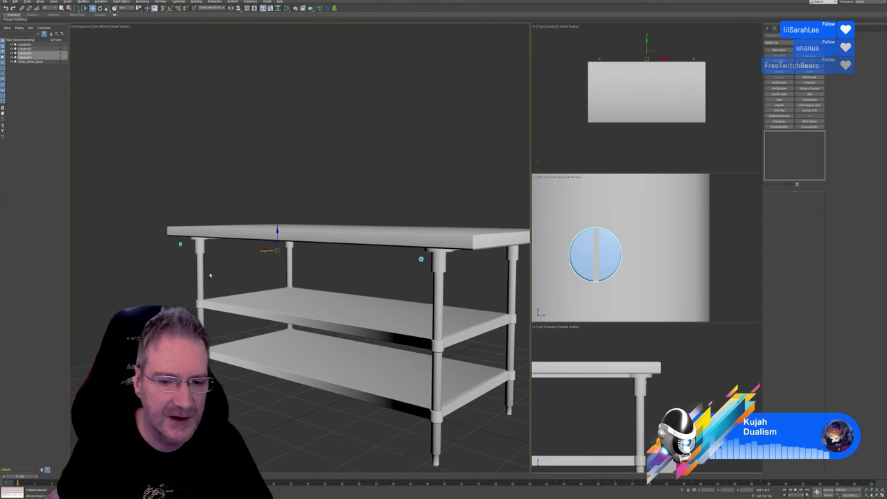
pyautogui.scroll(5, 424, 262)
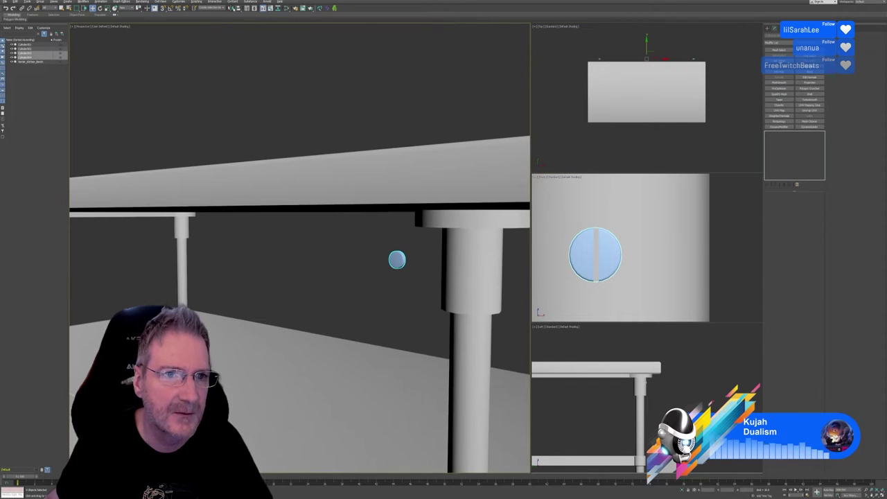
pyautogui.click(231, 8)
pyautogui.click(435, 232)
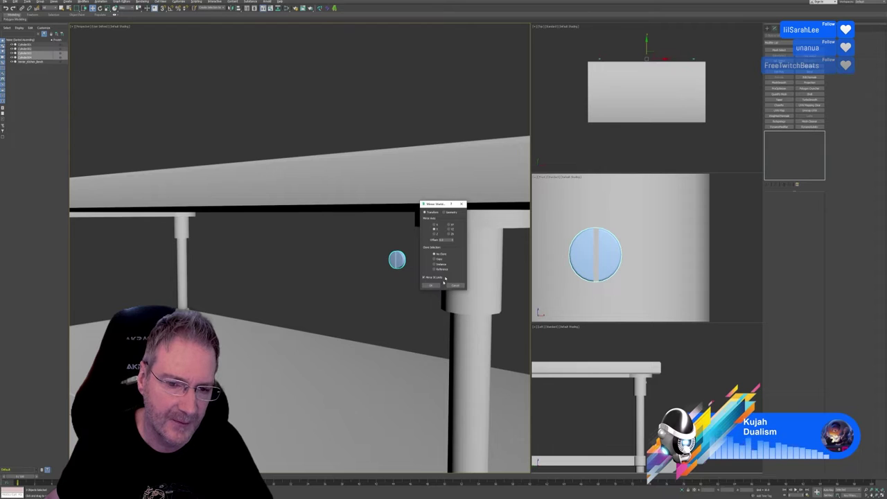
pyautogui.click(430, 285)
# Move the two mirrored bolts along Y onto the collars of the back legs, then deselect them.
pyautogui.moveTo(671, 66); pyautogui.dragTo(667, 66, button='middle')
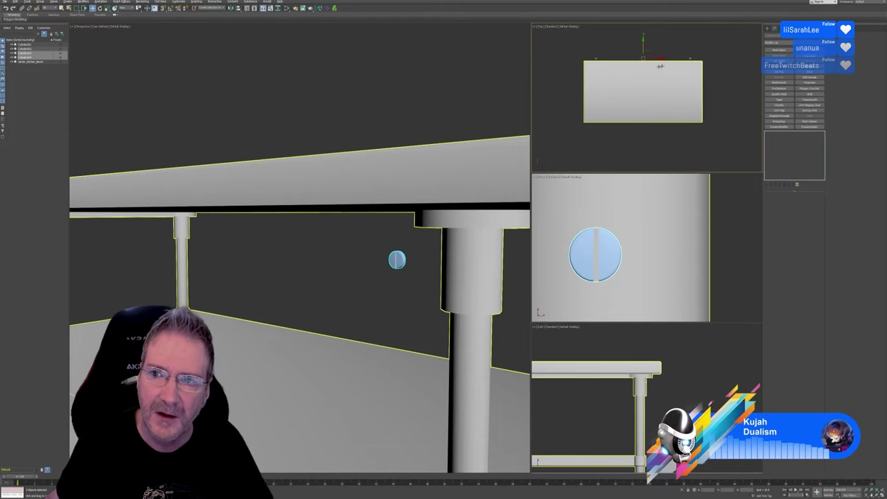
pyautogui.moveTo(643, 42); pyautogui.dragTo(638, 48)
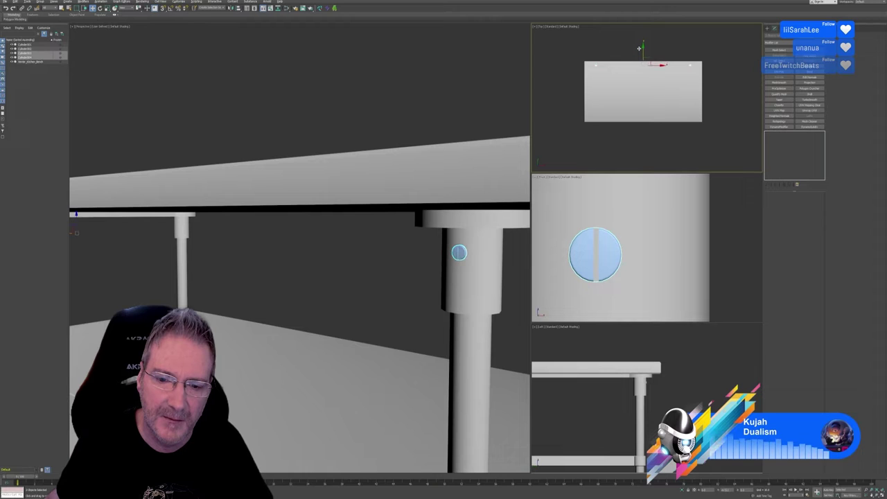
pyautogui.scroll(2, 489, 248)
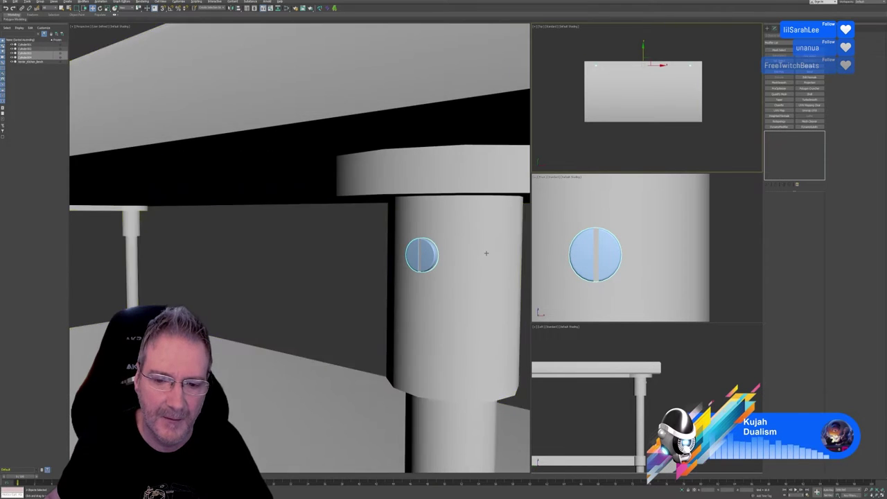
pyautogui.scroll(-4, 483, 255)
pyautogui.scroll(-2, 480, 257)
pyautogui.keyDown('alt'); pyautogui.moveTo(273, 262); pyautogui.dragTo(208, 278, button='middle'); pyautogui.keyUp('alt')
pyautogui.scroll(-4, 242, 247)
pyautogui.keyDown('alt'); pyautogui.moveTo(247, 200); pyautogui.dragTo(282, 235, button='middle'); pyautogui.keyUp('alt')
pyautogui.scroll(3, 282, 234)
pyautogui.click(333, 190)
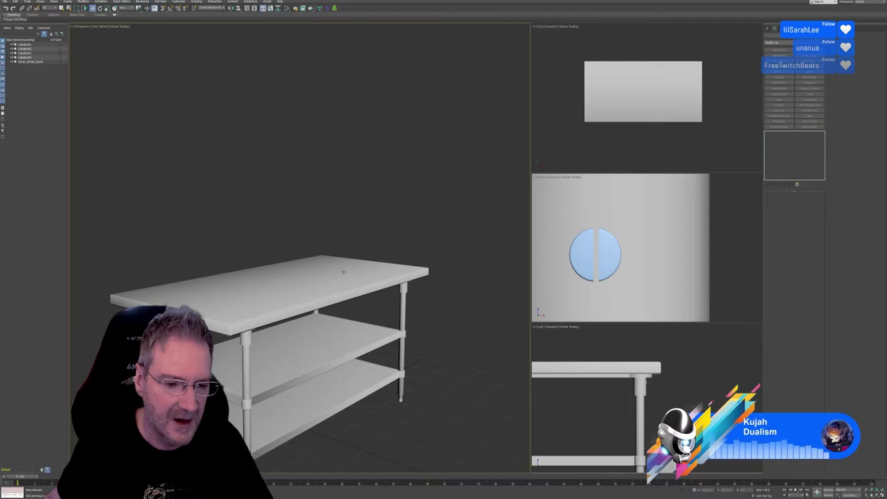
# Attach all four slotted bolts to the kitchen table mesh so they form one object.
pyautogui.click(298, 286)
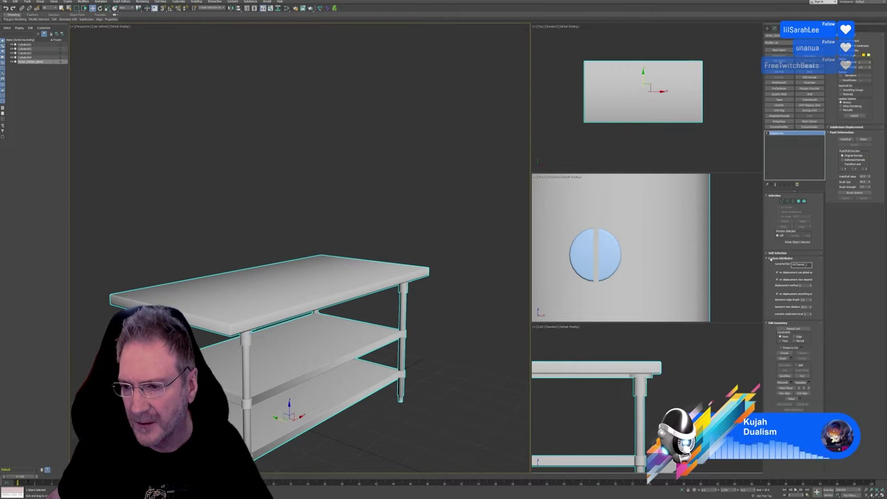
pyautogui.click(771, 258)
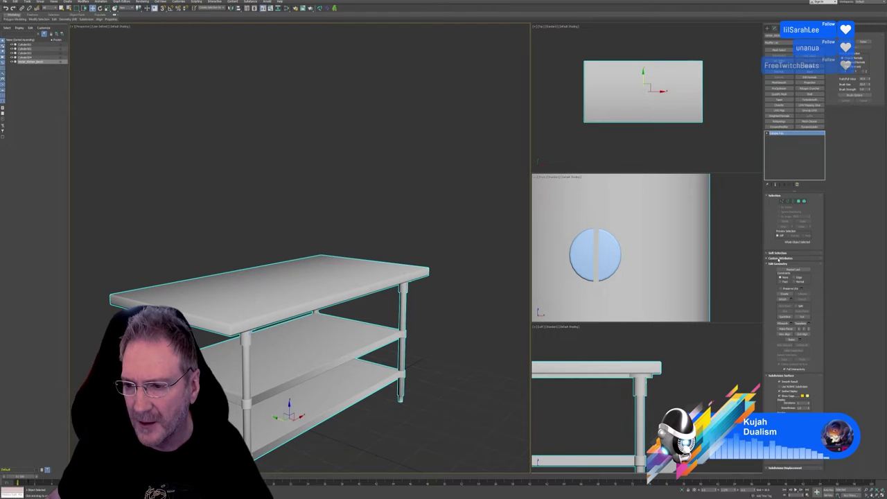
pyautogui.click(771, 258)
pyautogui.click(784, 359)
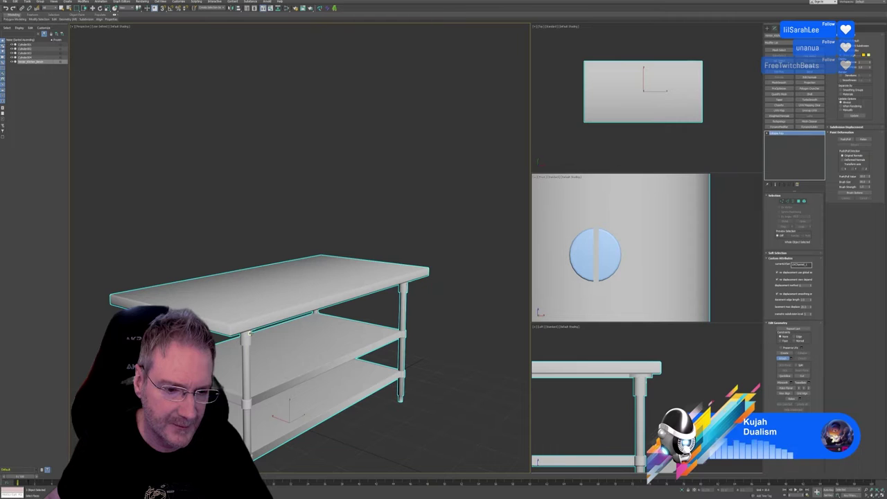
pyautogui.press('Delete')
pyautogui.click(406, 285)
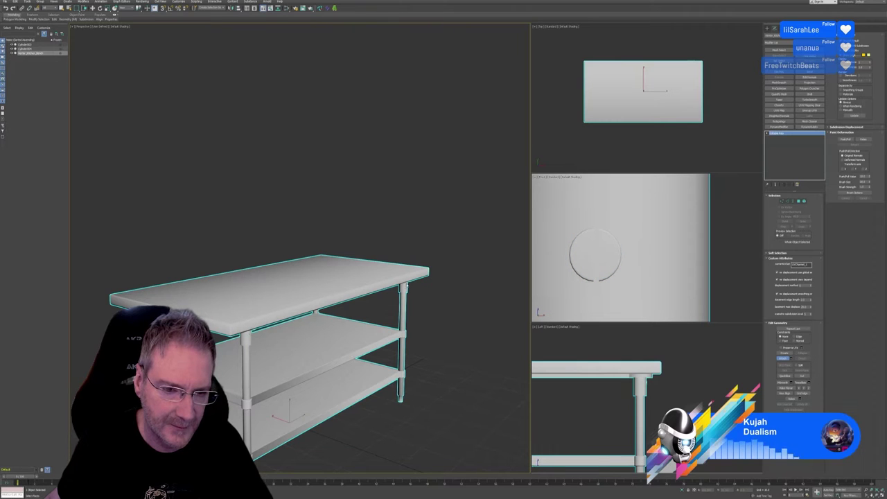
pyautogui.click(316, 312)
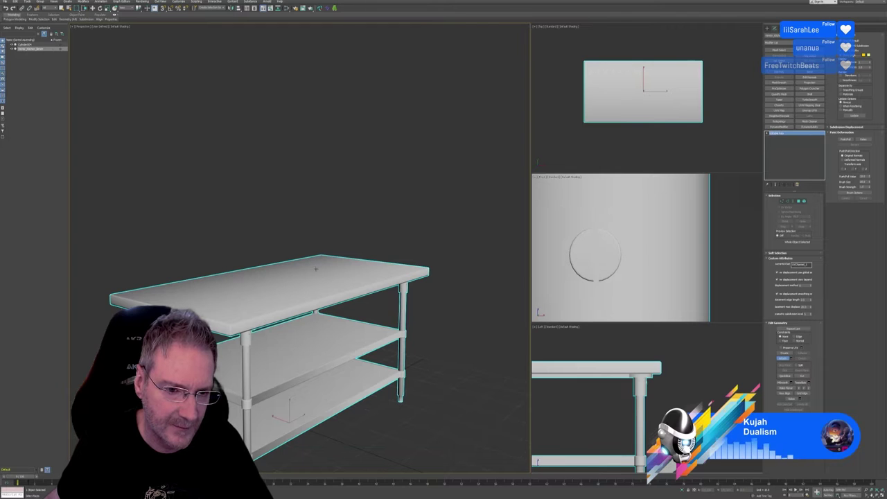
pyautogui.keyDown('alt'); pyautogui.moveTo(420, 390); pyautogui.dragTo(408, 406, button='middle'); pyautogui.keyUp('alt')
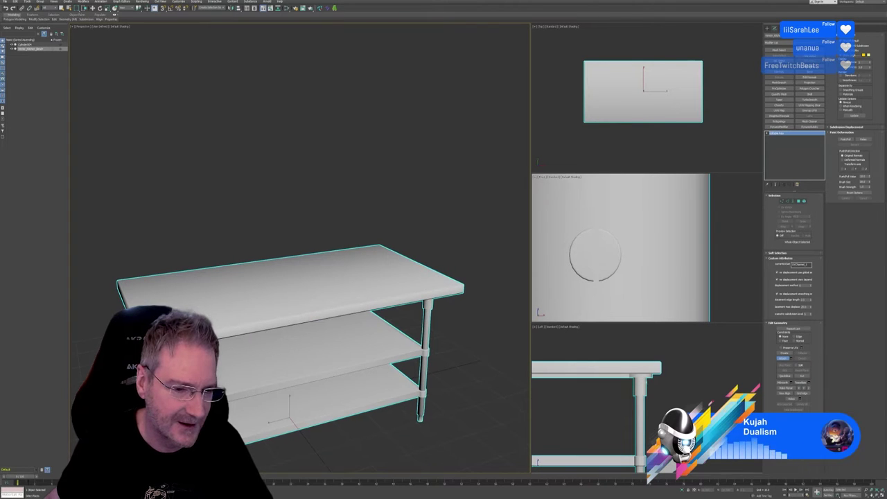
pyautogui.press('Delete')
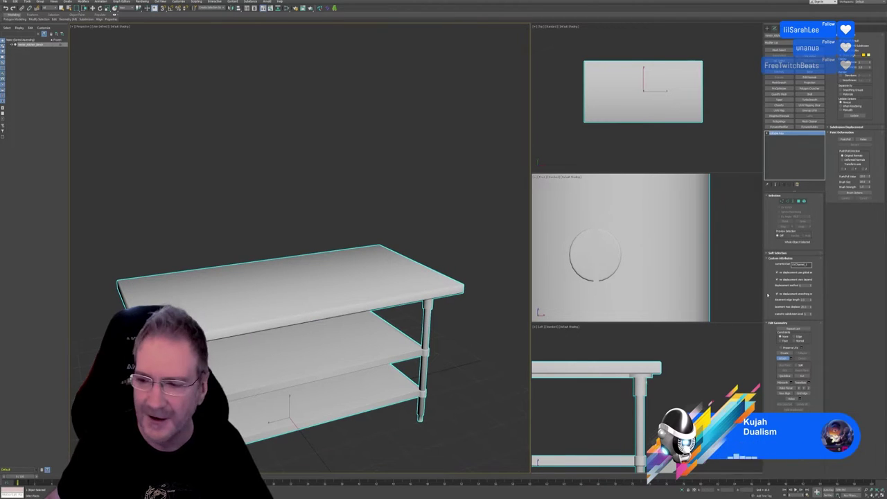
pyautogui.press('w')
# Send the combined table to RizomUV and frame the whole model in the 3D view.
pyautogui.scroll(-3, 364, 317)
pyautogui.keyDown('alt'); pyautogui.moveTo(364, 317); pyautogui.dragTo(319, 200, button='middle'); pyautogui.keyUp('alt')
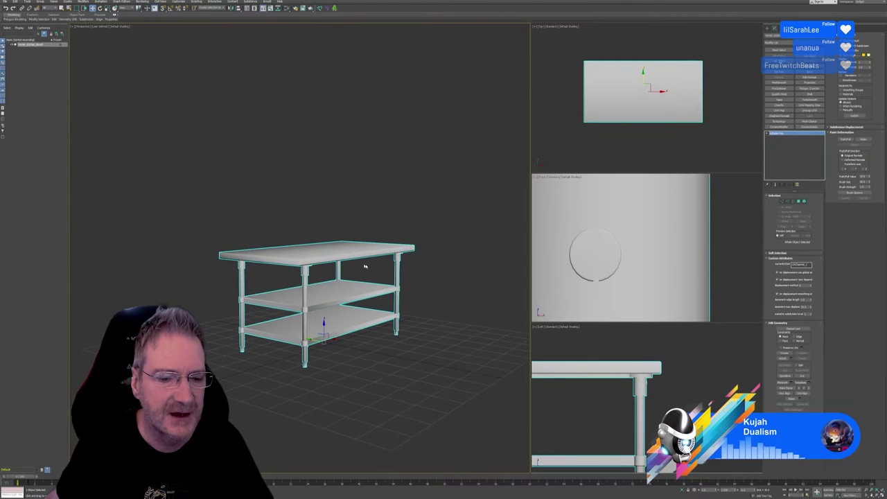
pyautogui.scroll(4, 359, 258)
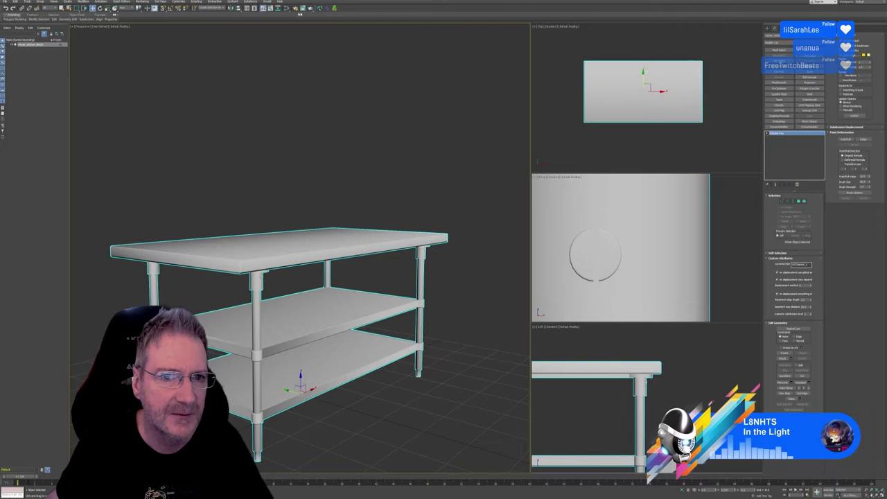
pyautogui.click(320, 8)
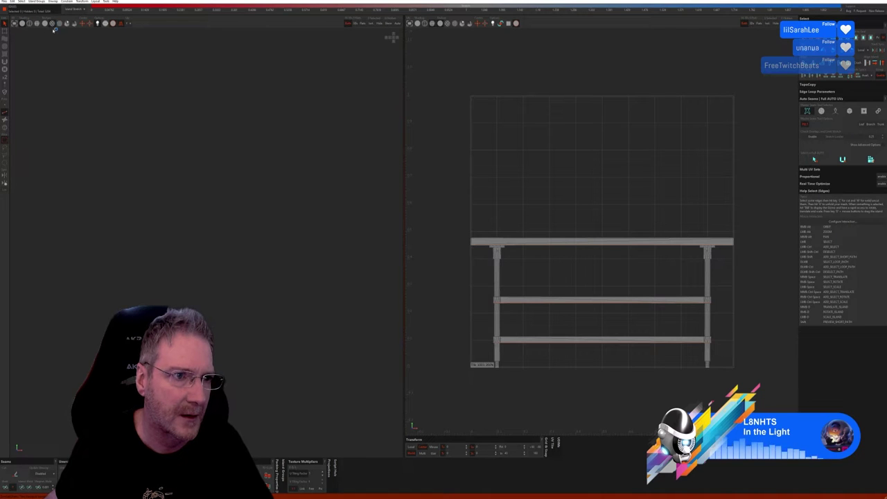
pyautogui.press('f')
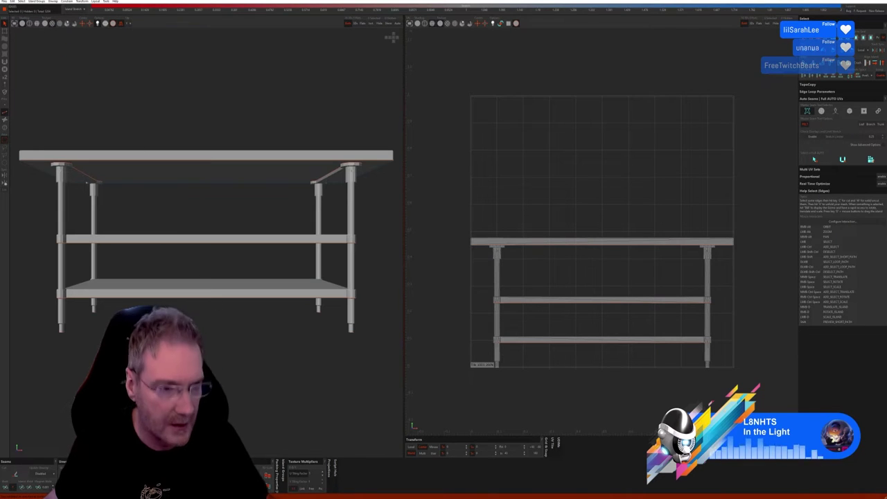
pyautogui.scroll(3, 200, 323)
pyautogui.scroll(-5, 200, 323)
pyautogui.keyDown('alt'); pyautogui.moveTo(200, 323); pyautogui.dragTo(294, 340, button='right'); pyautogui.keyUp('alt')
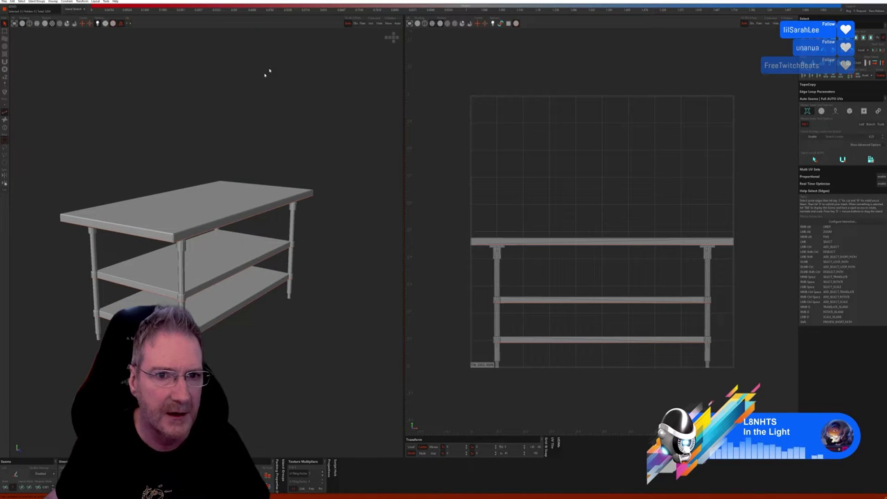
# Select the tabletop as an island and isolate it from the rest of the table.
pyautogui.click(5, 127)
pyautogui.click(214, 218)
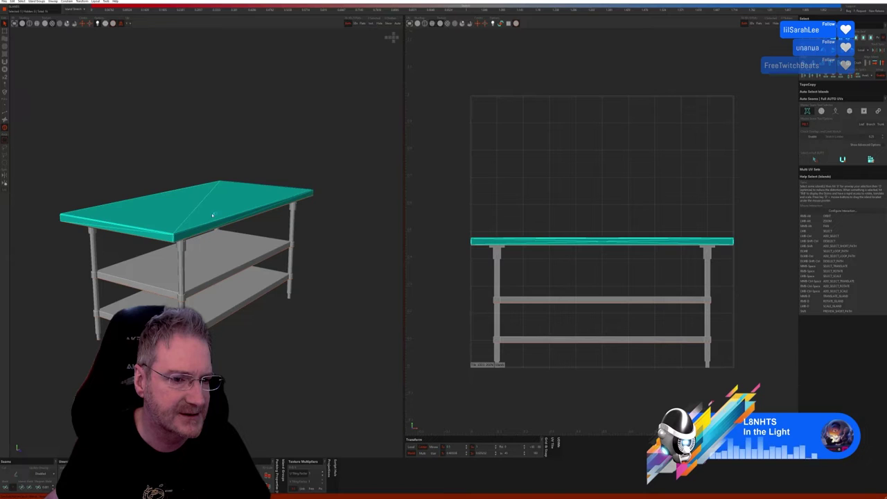
pyautogui.click(371, 24)
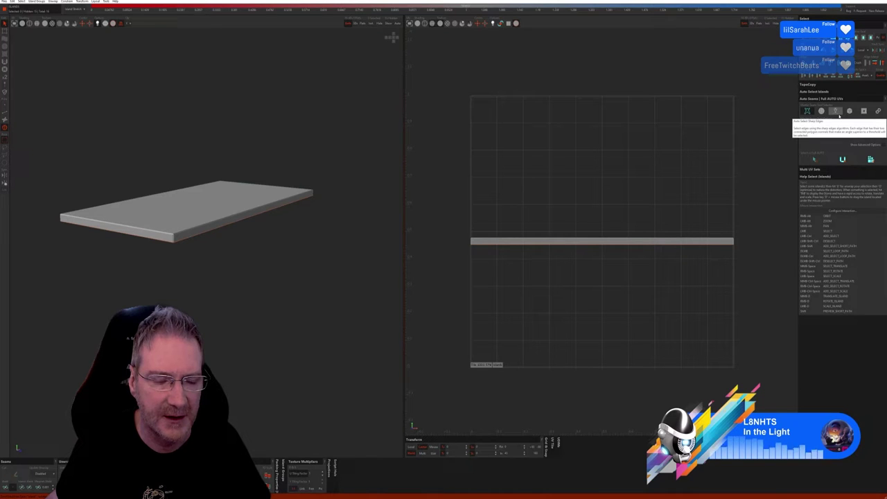
# Try unwrapping and packing the tabletop with the box Auto Seams method, and inspect its checker pattern.
pyautogui.click(850, 111)
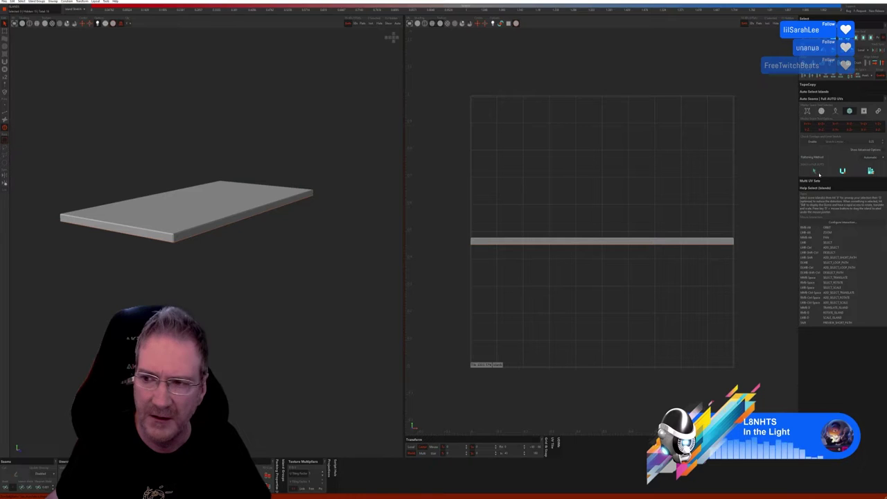
pyautogui.click(5, 112)
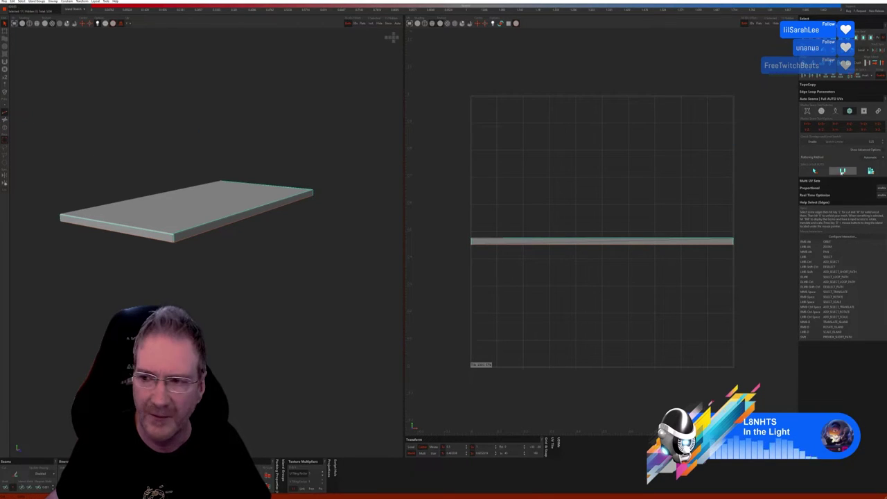
pyautogui.click(871, 171)
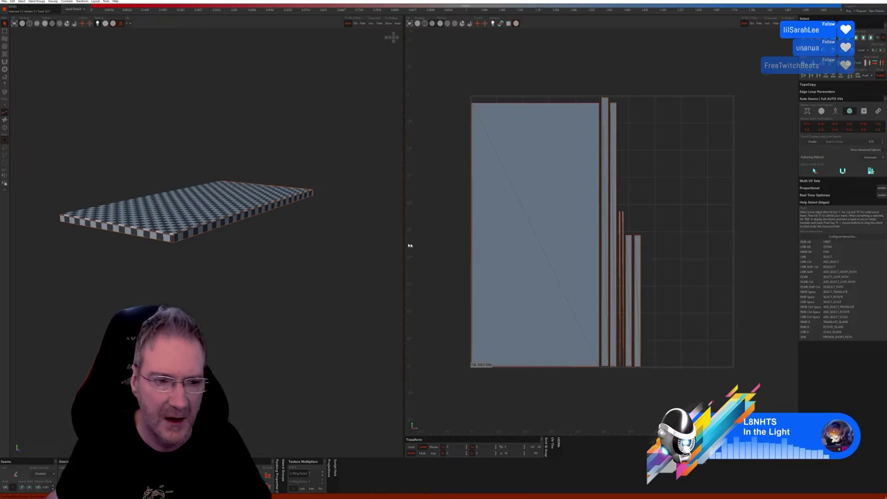
pyautogui.keyDown('alt'); pyautogui.moveTo(184, 262); pyautogui.dragTo(183, 272, button='right'); pyautogui.keyUp('alt')
pyautogui.scroll(2, 144, 269)
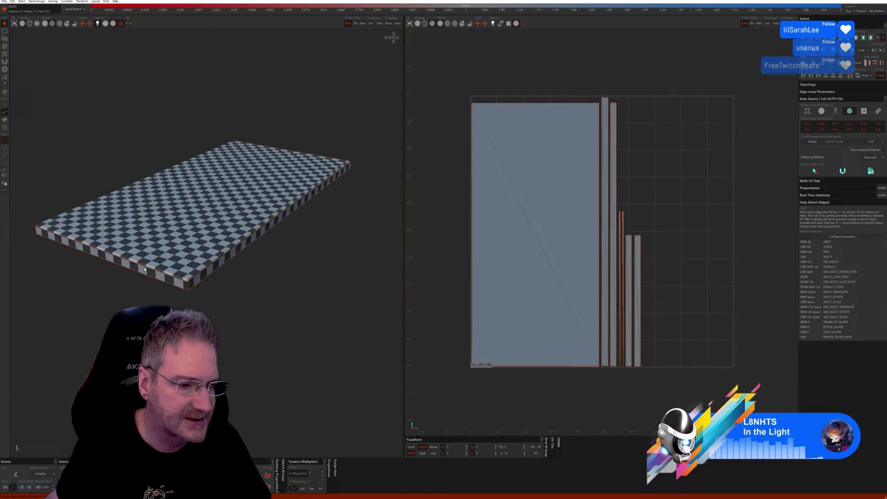
pyautogui.moveTo(186, 286); pyautogui.dragTo(215, 294, button='middle')
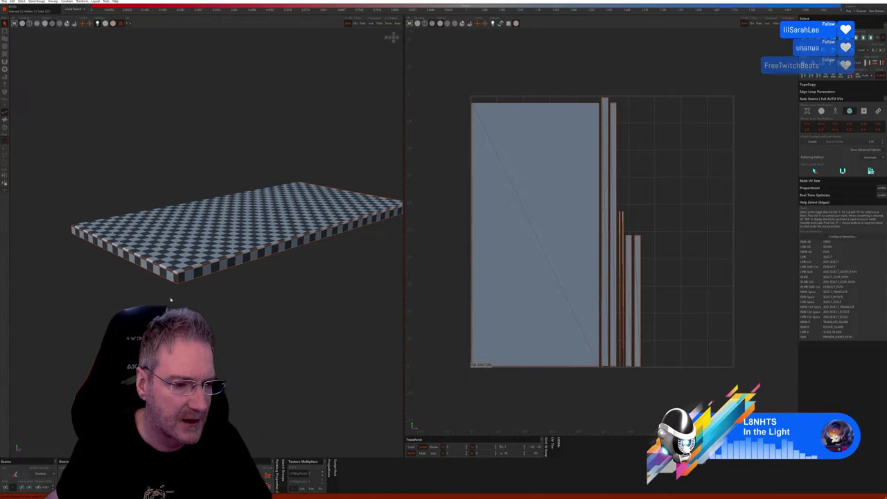
pyautogui.moveTo(169, 300)
pyautogui.mouseDown(button='middle')
pyautogui.moveTo(179, 301)
pyautogui.moveTo(183, 280)
pyautogui.moveTo(184, 305)
pyautogui.moveTo(162, 294)
pyautogui.mouseUp(button='middle')
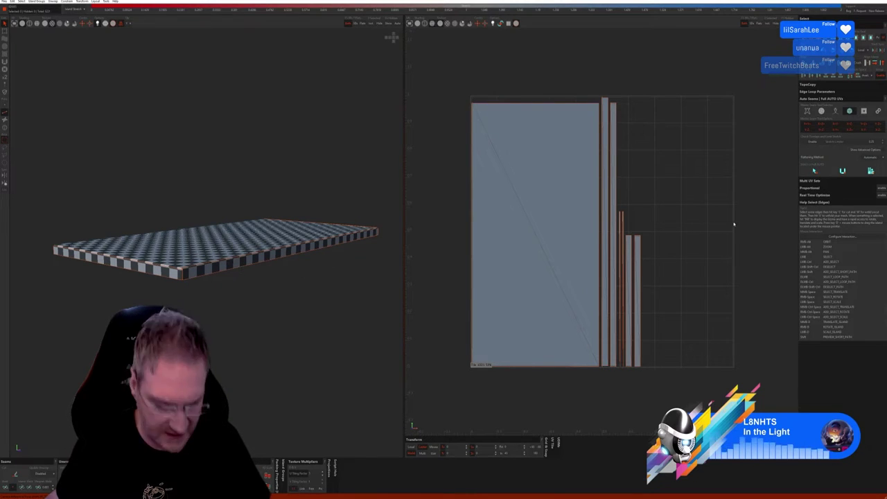
# Undo the tabletop's box unwrap, including its seam cuts and packing.
pyautogui.hotkey('ctrl', 'z')
pyautogui.hotkey('ctrl', 'z')
pyautogui.hotkey('ctrl', 'z')
pyautogui.hotkey('ctrl', 'z')
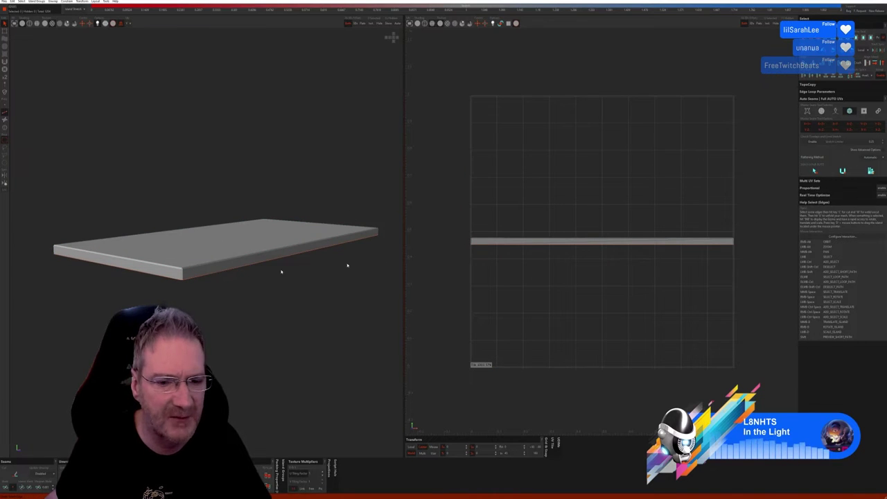
# Unwrap and pack the tabletop with the original default Auto Seams method, and check the checker pattern around its edges.
pyautogui.click(807, 111)
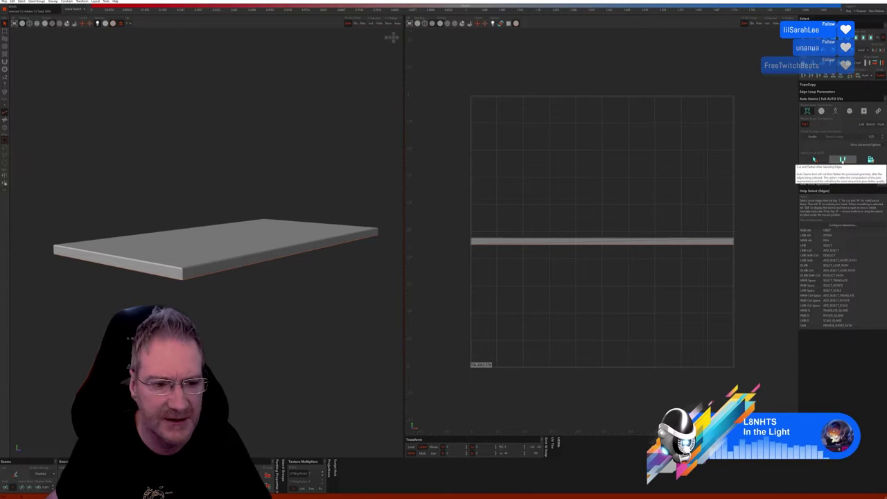
pyautogui.click(843, 160)
pyautogui.click(871, 160)
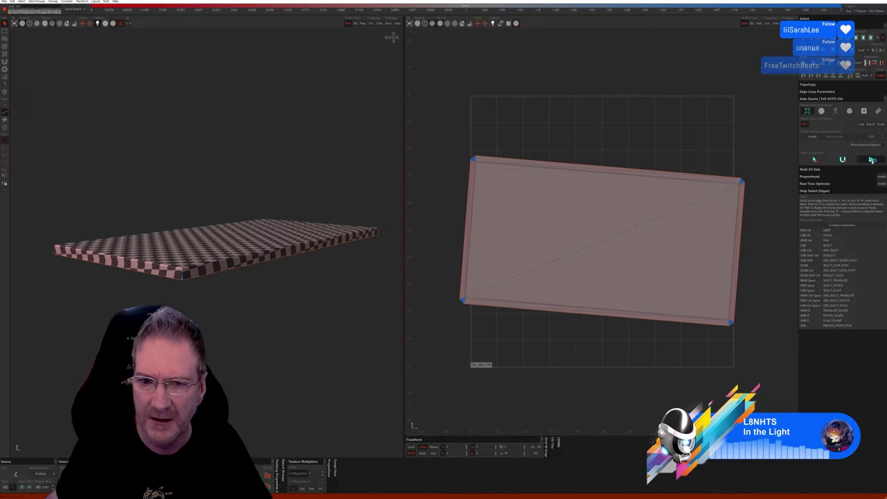
pyautogui.moveTo(249, 288); pyautogui.dragTo(228, 305, button='middle')
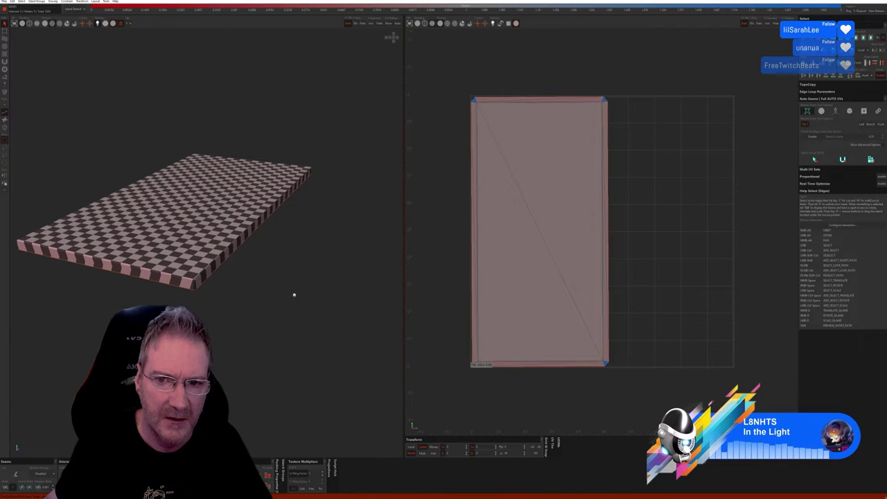
pyautogui.moveTo(291, 289); pyautogui.dragTo(183, 275, button='middle')
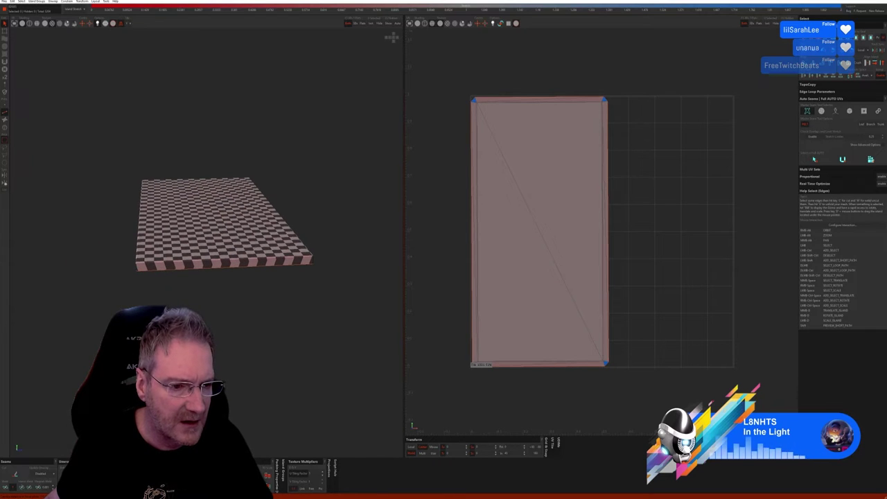
pyautogui.keyDown('alt'); pyautogui.moveTo(178, 310); pyautogui.dragTo(212, 290); pyautogui.keyUp('alt')
pyautogui.moveTo(211, 290); pyautogui.dragTo(284, 298, button='middle')
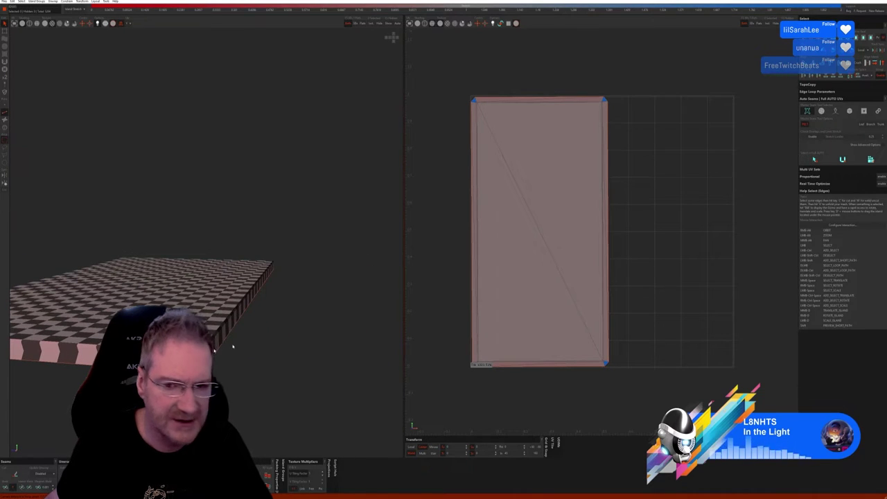
# Cut the seam edges beside the corner triangle at the tabletop UV island's upper-left corner.
pyautogui.scroll(5, 492, 105)
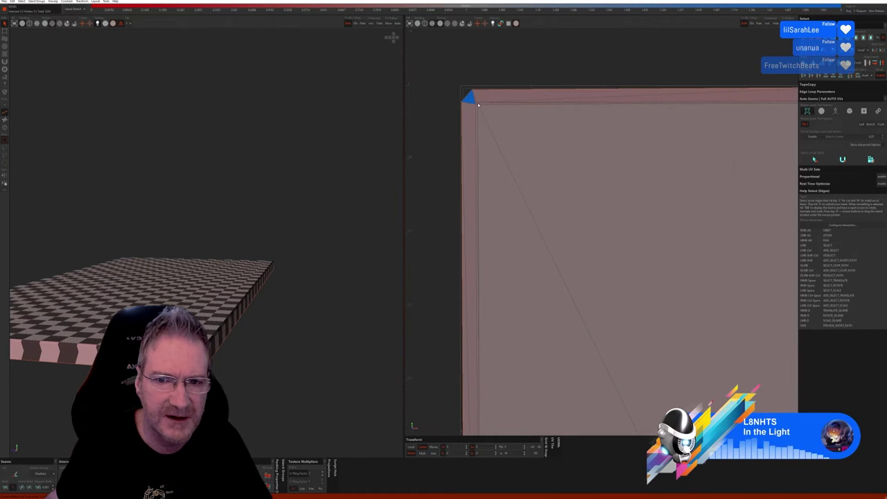
pyautogui.scroll(6, 478, 104)
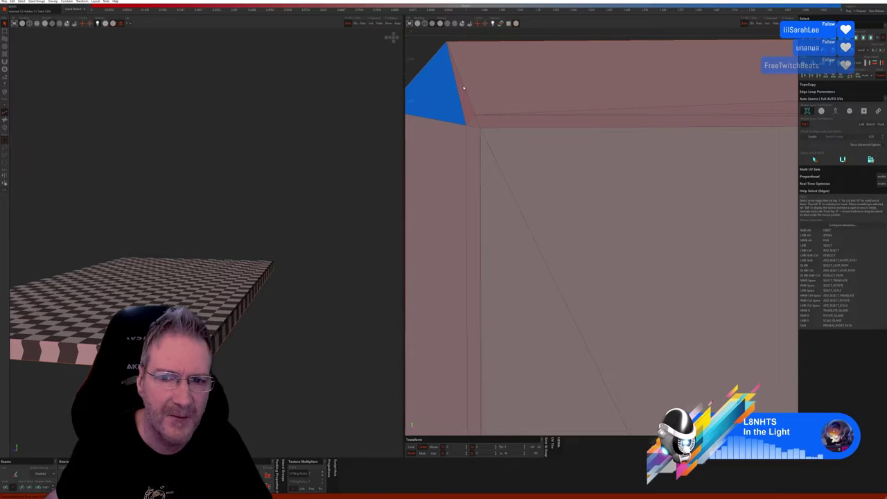
pyautogui.click(463, 87)
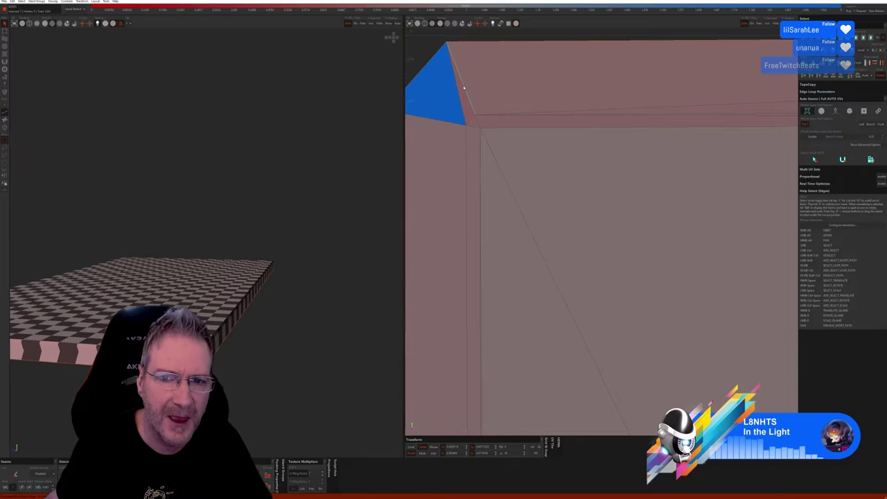
pyautogui.click(16, 476)
pyautogui.click(446, 123)
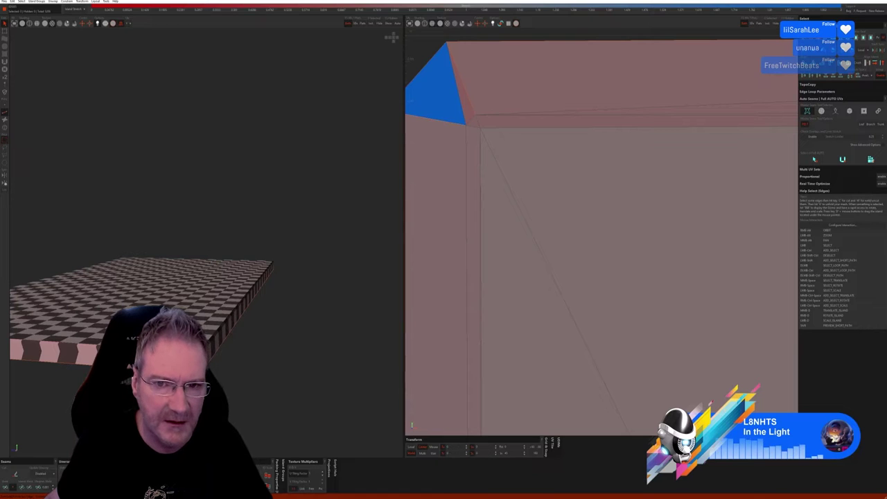
# Cut both seam edges around the tabletop island's upper-right corner triangle and unfold the island.
pyautogui.scroll(-1, 567, 214)
pyautogui.scroll(-1, 570, 213)
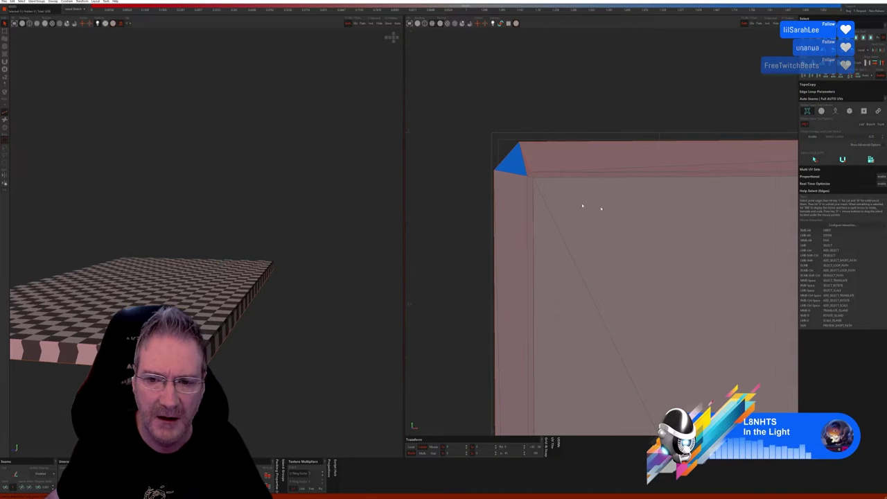
pyautogui.scroll(-4, 582, 206)
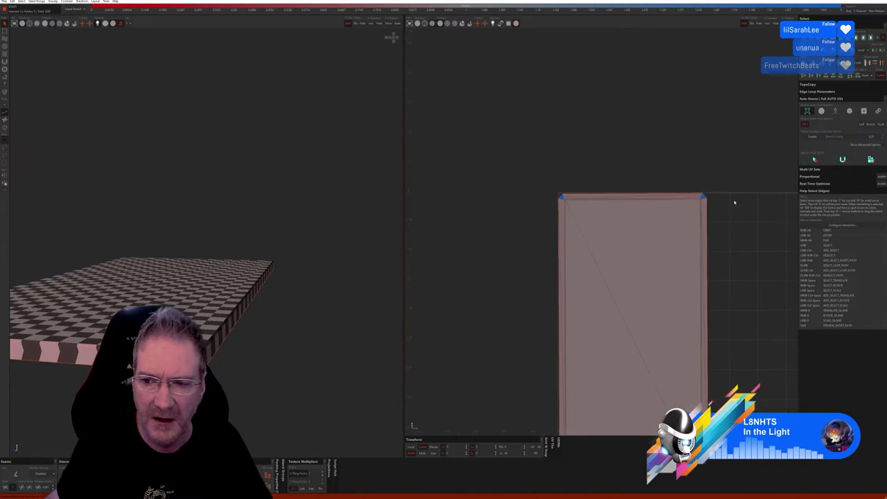
pyautogui.scroll(3, 720, 196)
pyautogui.scroll(2, 672, 208)
pyautogui.click(658, 202)
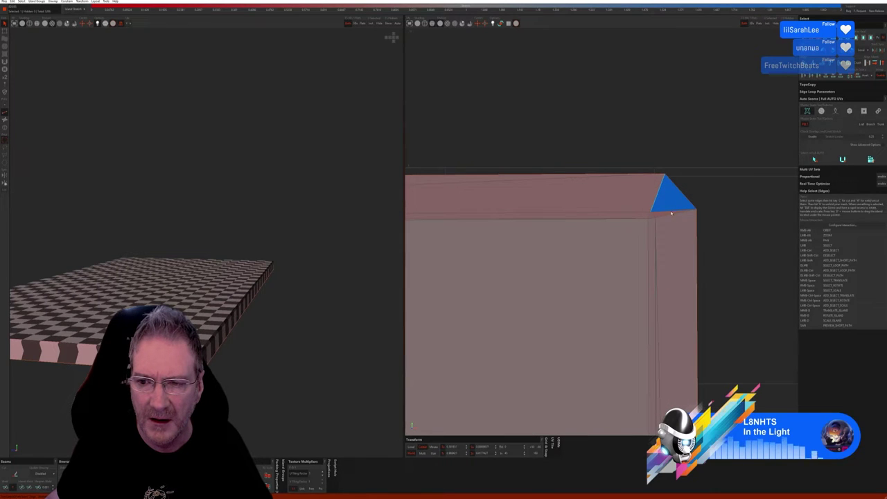
pyautogui.click(671, 215)
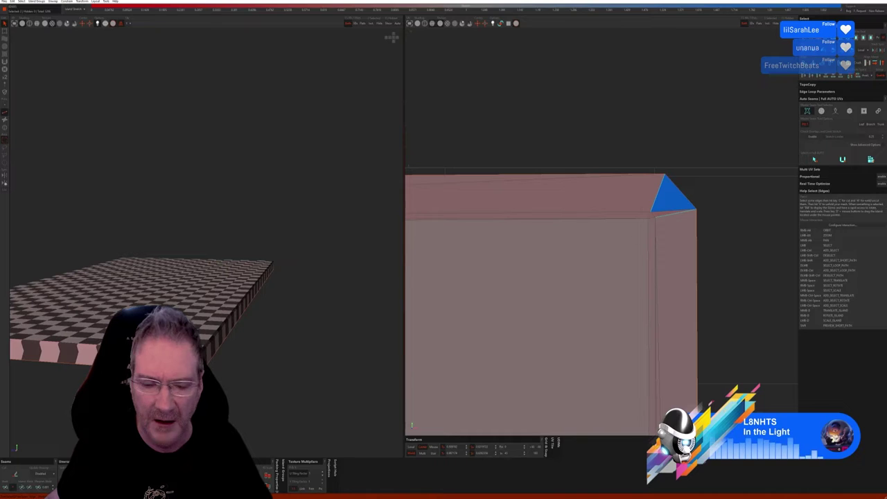
pyautogui.click(16, 474)
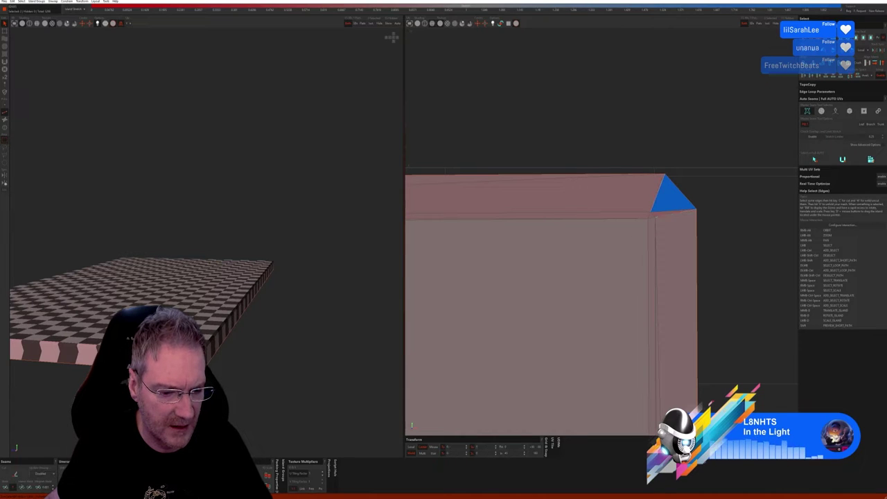
pyautogui.click(67, 475)
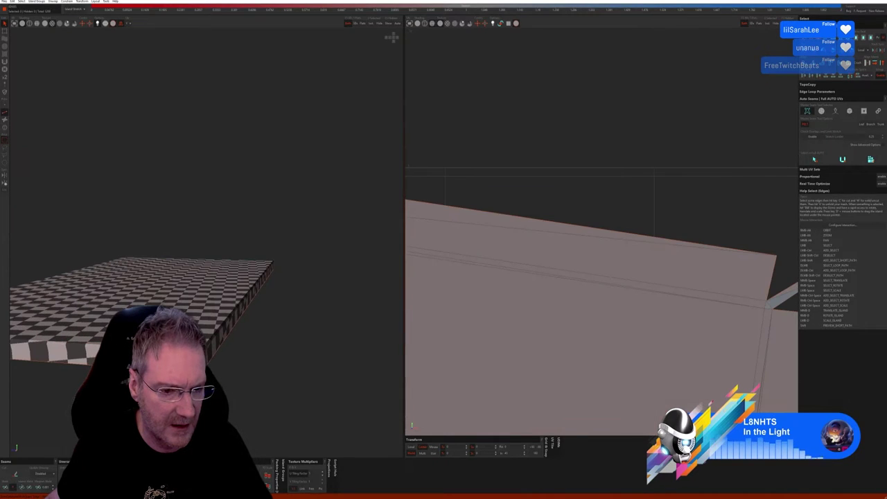
# Cut the seam edges around the corner triangle at the tabletop island's lower-left corner.
pyautogui.scroll(-6, 543, 287)
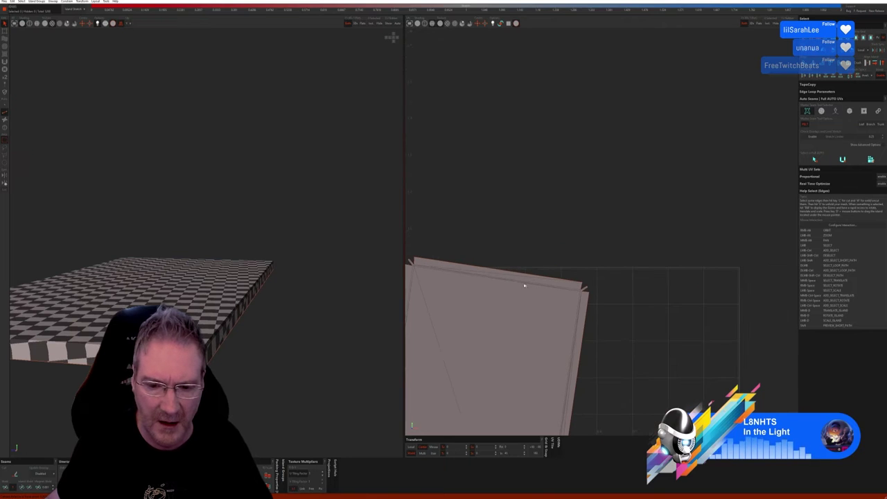
pyautogui.keyDown('alt'); pyautogui.moveTo(478, 313); pyautogui.dragTo(542, 249, button='middle'); pyautogui.keyUp('alt')
pyautogui.keyDown('alt'); pyautogui.moveTo(483, 414); pyautogui.dragTo(578, 201, button='middle'); pyautogui.keyUp('alt')
pyautogui.scroll(10, 526, 349)
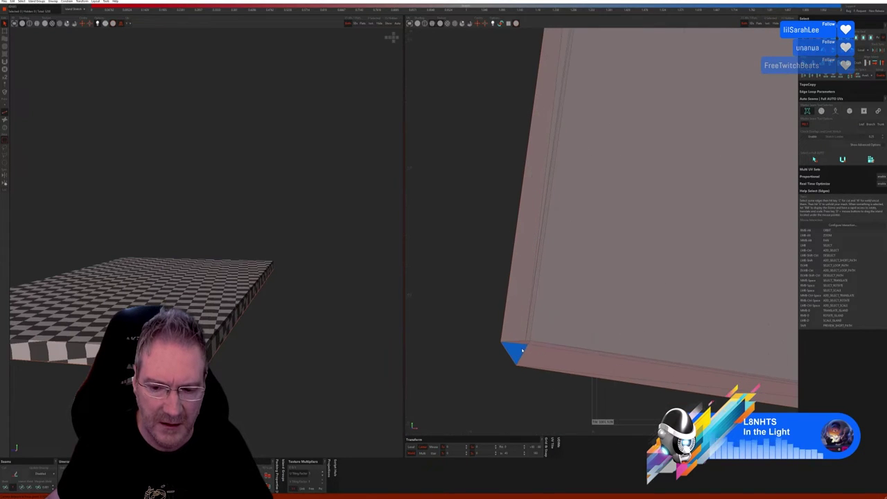
pyautogui.moveTo(525, 349); pyautogui.dragTo(514, 329, button='middle')
pyautogui.click(506, 325)
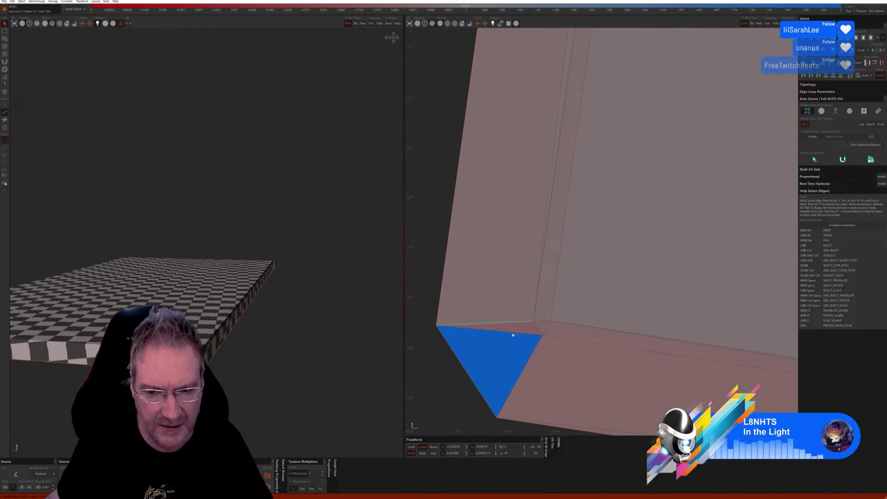
pyautogui.click(20, 476)
# Cut the two seam edges around the lower-right corner triangle and unfold the tabletop island again.
pyautogui.scroll(-5, 576, 289)
pyautogui.keyDown('alt'); pyautogui.moveTo(621, 303); pyautogui.dragTo(370, 248, button='middle'); pyautogui.keyUp('alt')
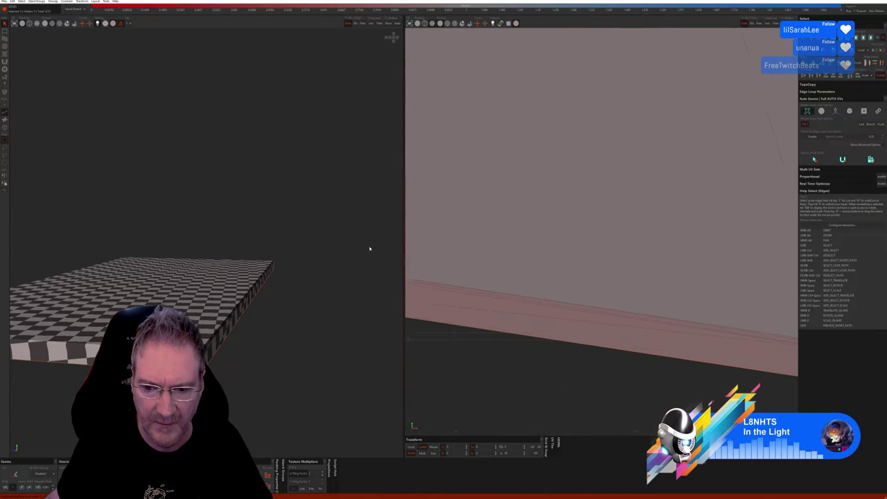
pyautogui.keyDown('alt'); pyautogui.moveTo(769, 315); pyautogui.dragTo(601, 285, button='middle'); pyautogui.keyUp('alt')
pyautogui.keyDown('alt'); pyautogui.moveTo(777, 340); pyautogui.dragTo(626, 279, button='middle'); pyautogui.keyUp('alt')
pyautogui.scroll(6, 629, 273)
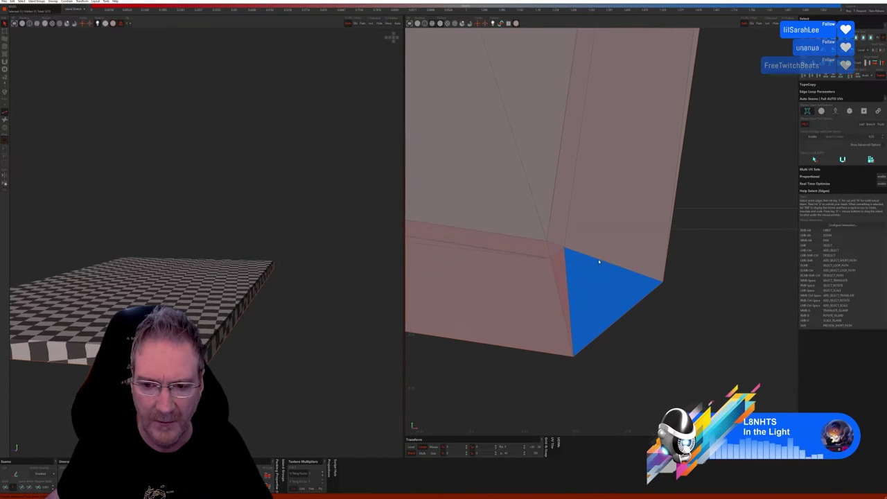
pyautogui.click(599, 260)
pyautogui.keyDown('ctrl'); pyautogui.click(561, 306); pyautogui.keyUp('ctrl')
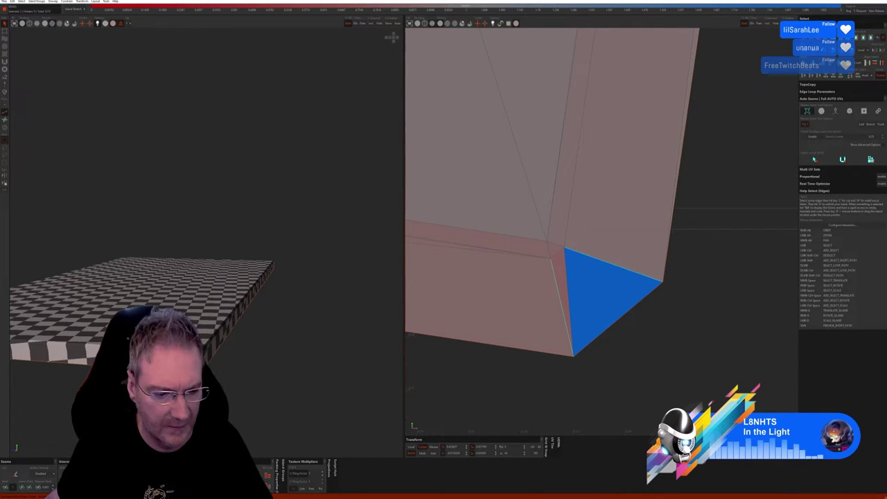
pyautogui.click(16, 475)
pyautogui.press('u')
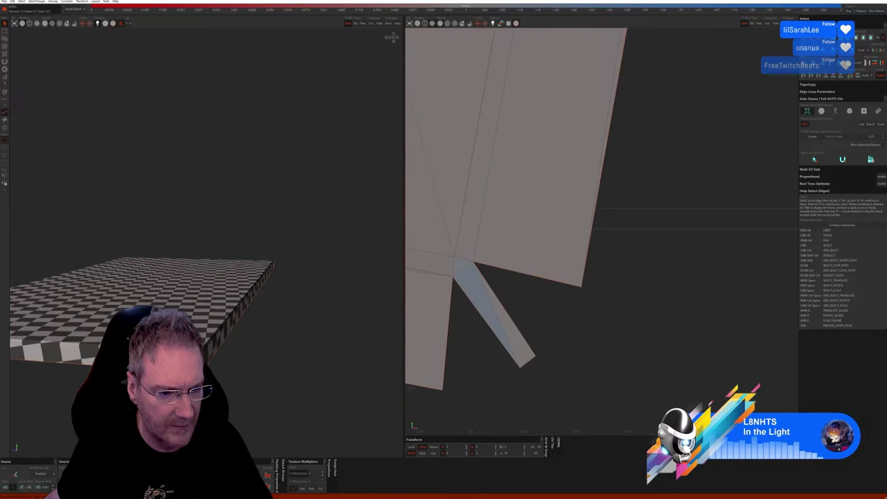
# Select the whole tabletop island, optimize it, and rotate it so it stands straight in the UV tile.
pyautogui.scroll(-4, 462, 257)
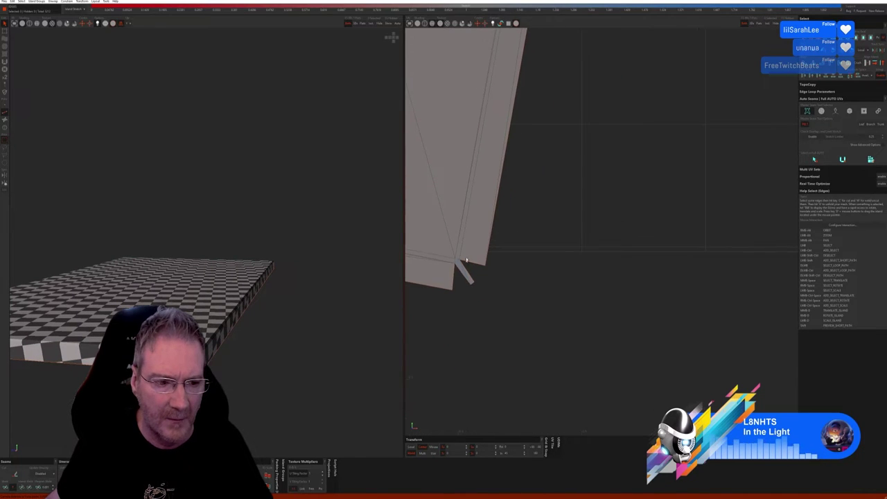
pyautogui.keyDown('alt'); pyautogui.moveTo(481, 248); pyautogui.dragTo(561, 270, button='middle'); pyautogui.keyUp('alt')
pyautogui.scroll(-1, 556, 271)
pyautogui.scroll(-4, 556, 271)
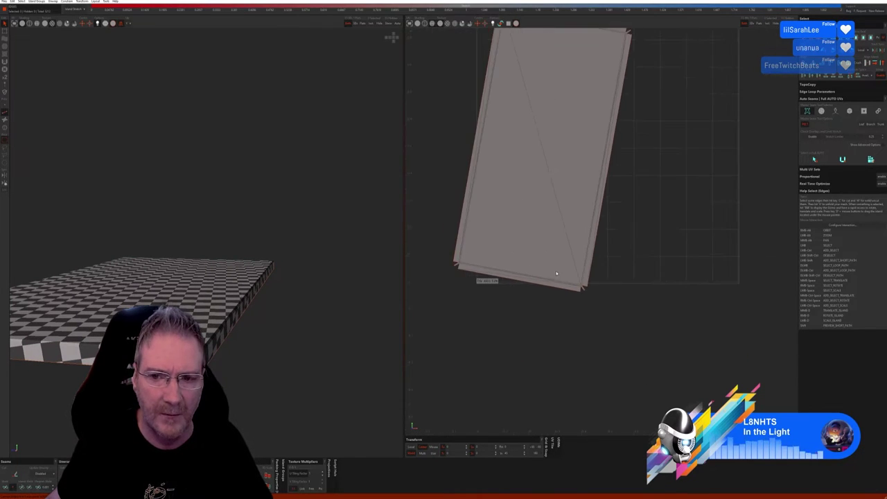
pyautogui.keyDown('alt'); pyautogui.moveTo(596, 237); pyautogui.dragTo(580, 280, button='middle'); pyautogui.keyUp('alt')
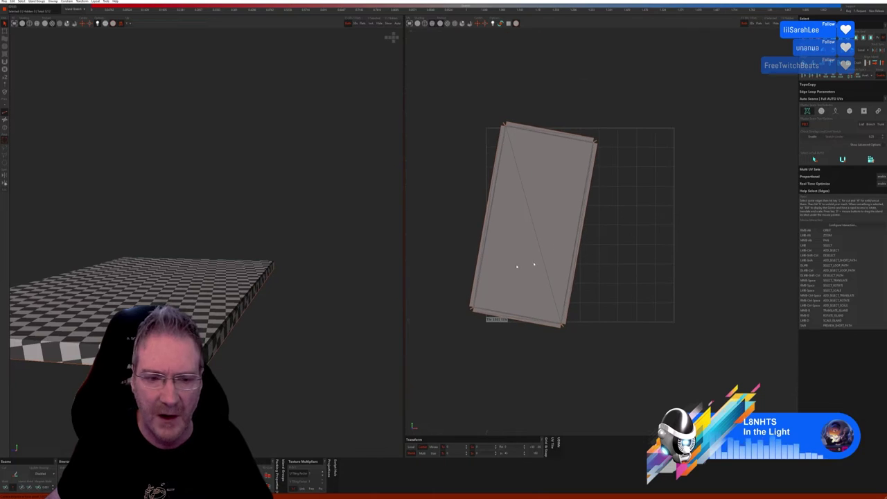
pyautogui.click(7, 129)
pyautogui.click(540, 215)
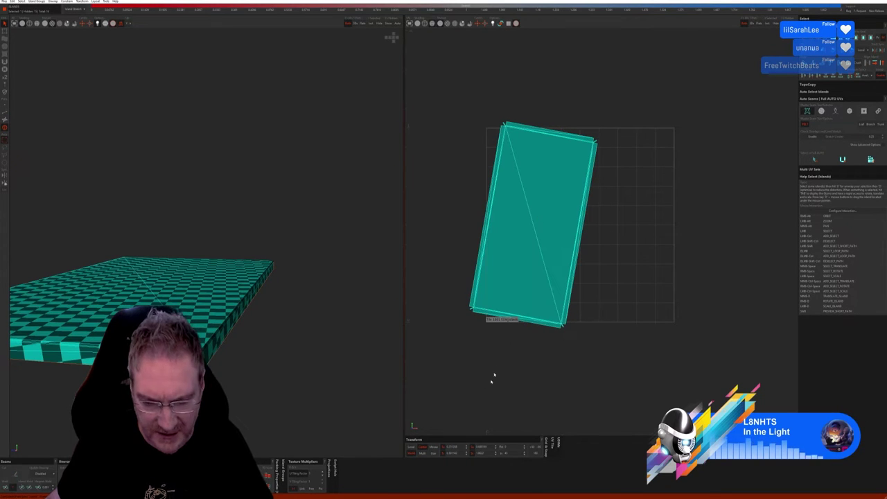
pyautogui.press('o')
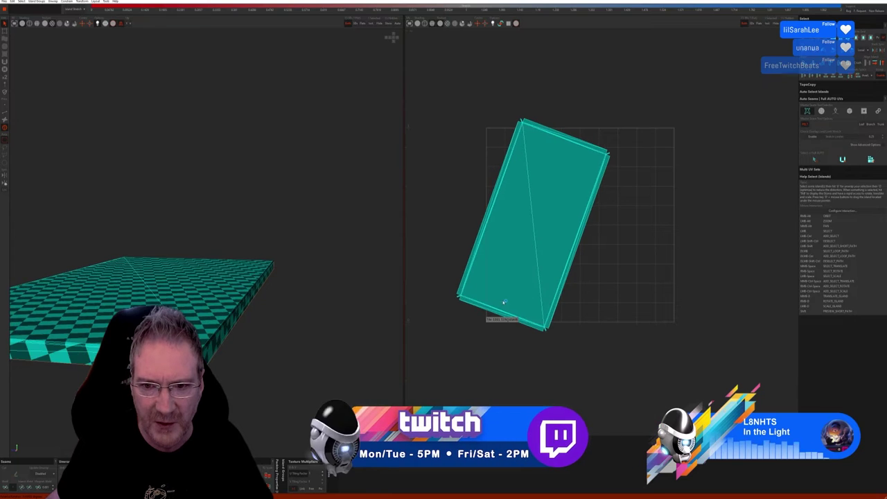
pyautogui.moveTo(504, 299); pyautogui.dragTo(499, 291, button='middle')
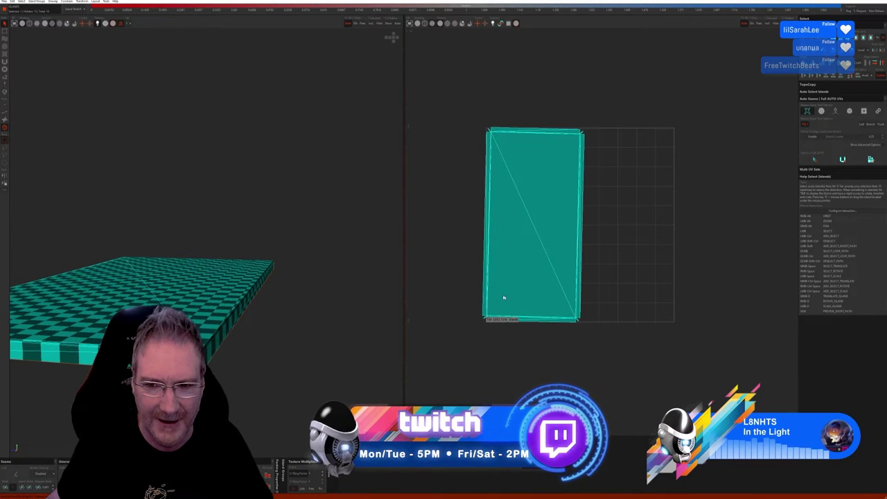
pyautogui.moveTo(513, 298); pyautogui.dragTo(512, 299, button='right')
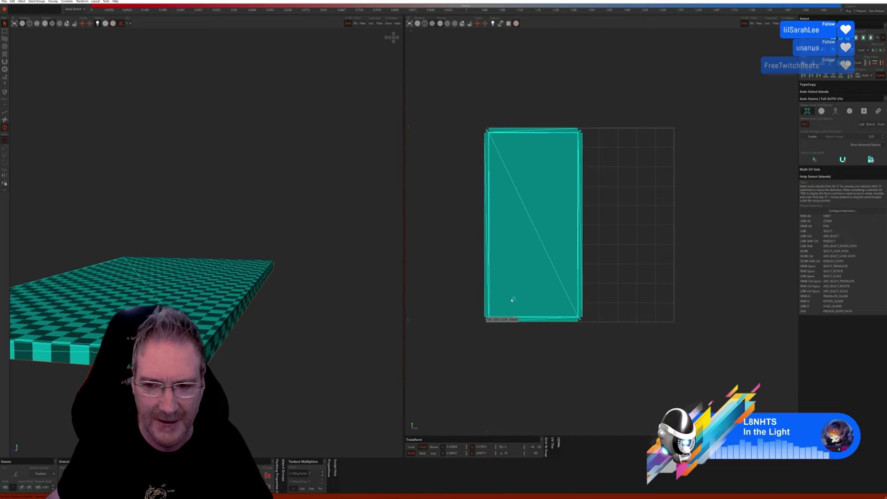
# Deselect the island and examine the checker pattern along the tabletop's edges and corners from several angles.
pyautogui.scroll(-1, 274, 365)
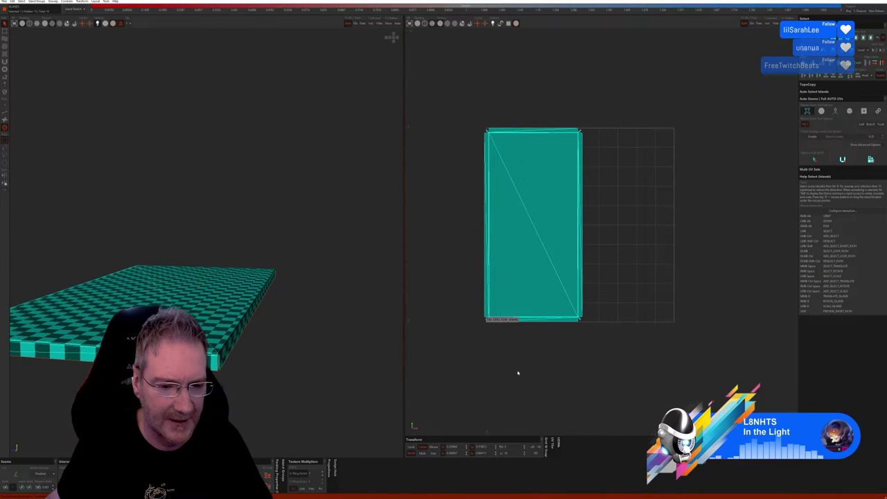
pyautogui.click(519, 371)
pyautogui.scroll(-3, 283, 359)
pyautogui.keyDown('alt'); pyautogui.moveTo(194, 402); pyautogui.dragTo(283, 403, button='right'); pyautogui.keyUp('alt')
pyautogui.moveTo(283, 404); pyautogui.dragTo(234, 303, button='middle')
pyautogui.scroll(3, 233, 301)
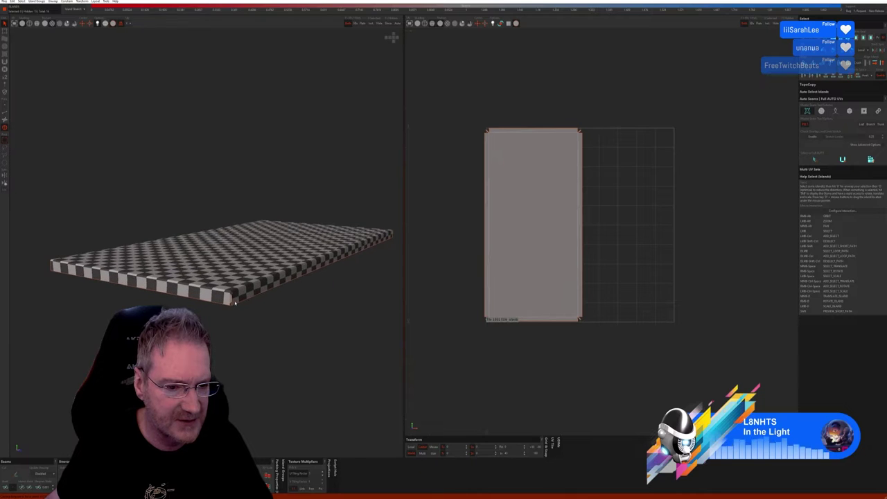
pyautogui.scroll(-1, 231, 297)
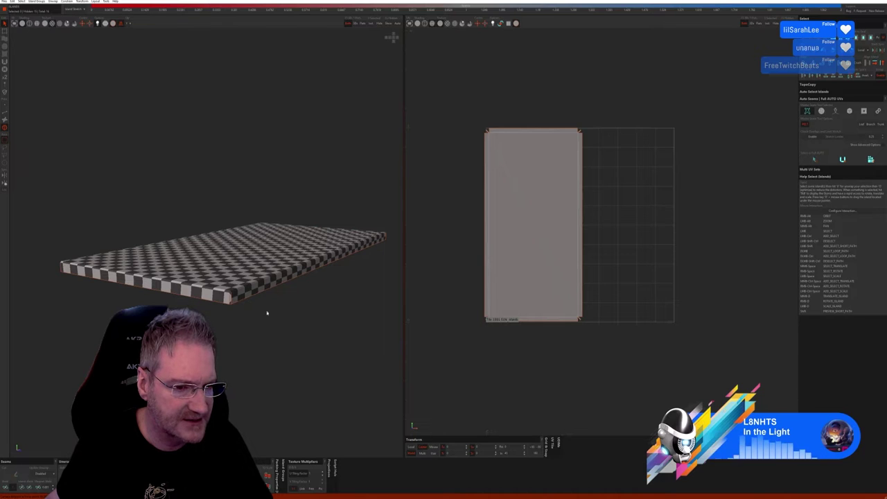
pyautogui.keyDown('alt'); pyautogui.moveTo(313, 351); pyautogui.dragTo(278, 355, button='right'); pyautogui.keyUp('alt')
pyautogui.hotkey('ctrl', 'z')
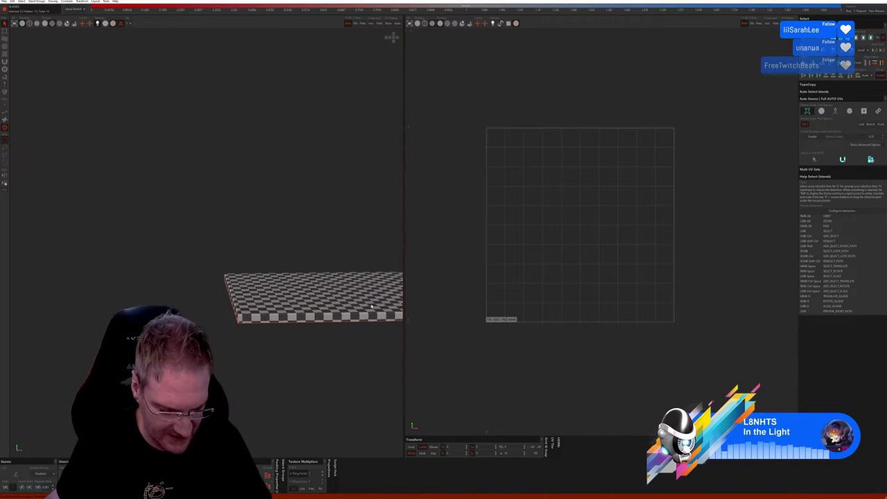
pyautogui.press('p')
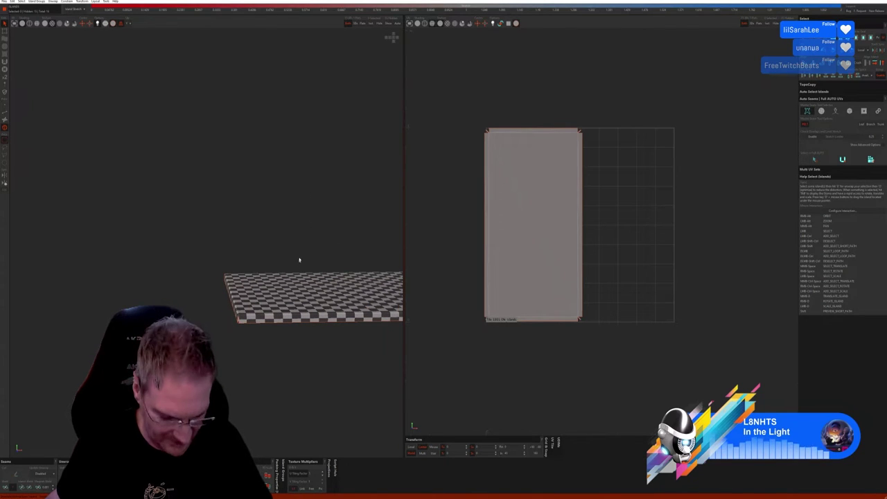
pyautogui.keyDown('alt'); pyautogui.moveTo(286, 227); pyautogui.dragTo(189, 204, button='middle'); pyautogui.keyUp('alt')
pyautogui.keyDown('alt'); pyautogui.moveTo(341, 331); pyautogui.dragTo(307, 330); pyautogui.keyUp('alt')
pyautogui.keyDown('alt'); pyautogui.moveTo(307, 331); pyautogui.dragTo(194, 330, button='right'); pyautogui.keyUp('alt')
pyautogui.moveTo(172, 327); pyautogui.dragTo(349, 335, button='middle')
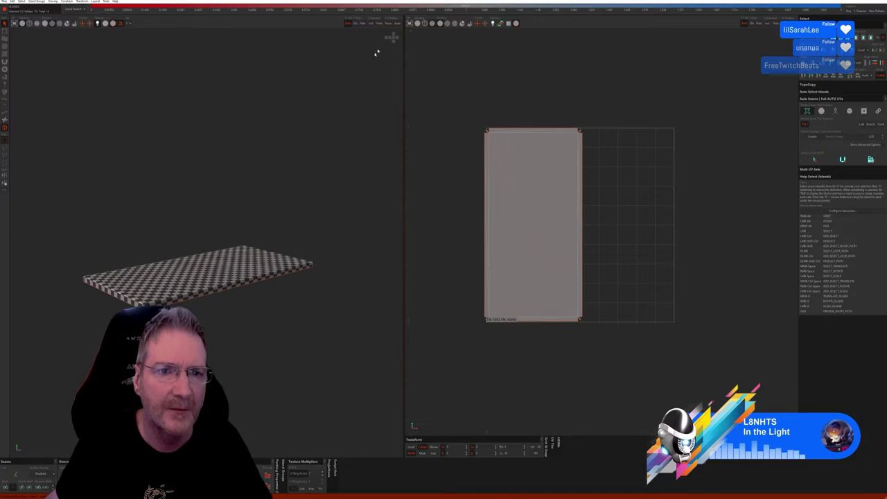
# Show the hidden table parts again and view the table from below.
pyautogui.click(389, 23)
pyautogui.moveTo(335, 259); pyautogui.dragTo(324, 240, button='middle')
pyautogui.scroll(3, 218, 289)
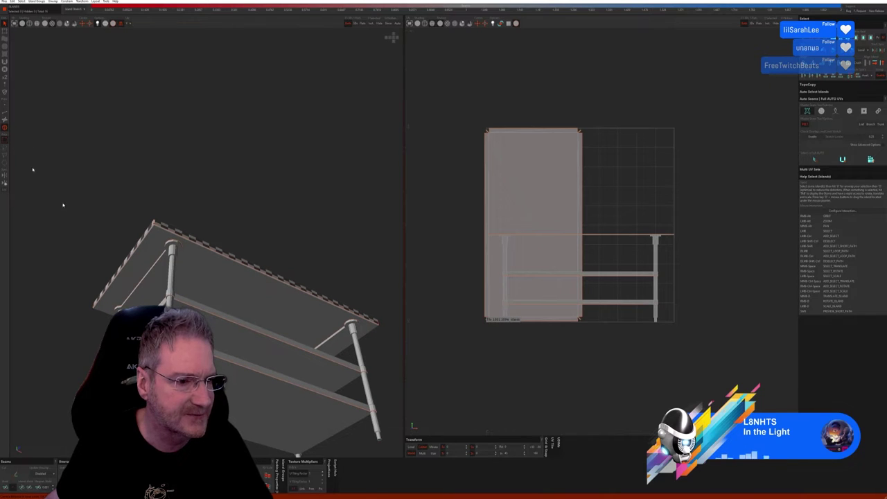
# Isolate the tabletop's flat underside panel, then unwrap and pack it with the default Auto Seams method.
pyautogui.click(217, 283)
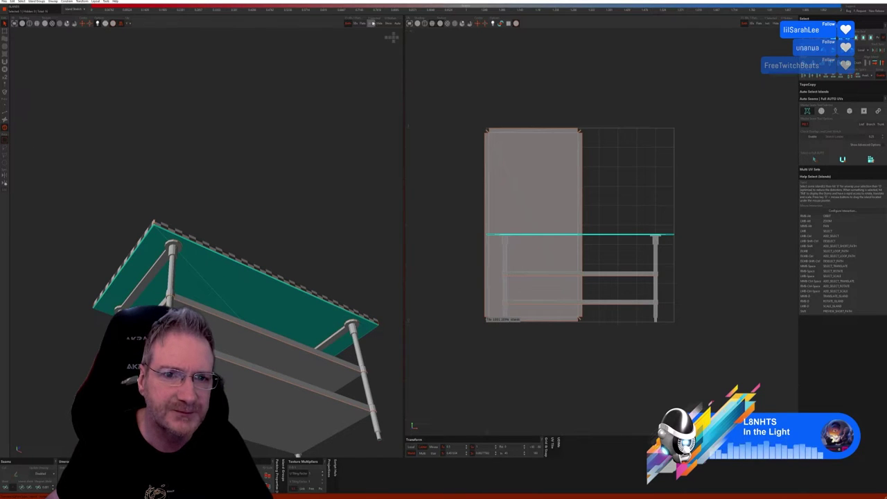
pyautogui.click(371, 23)
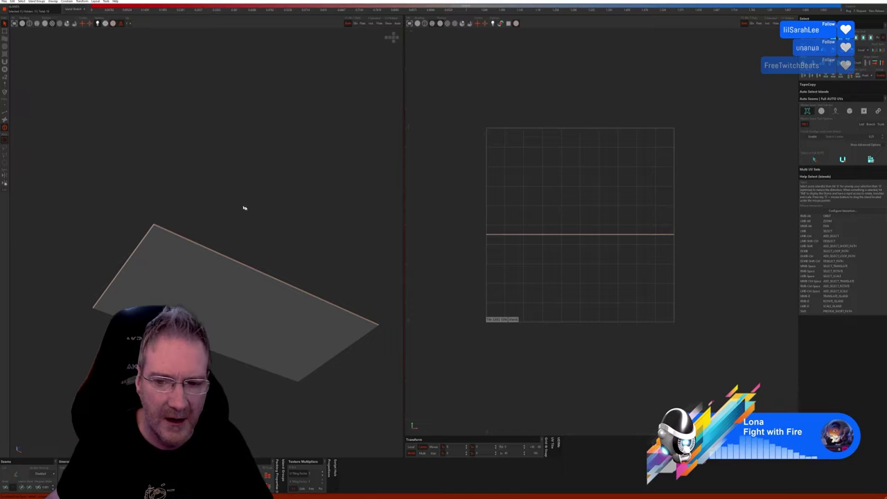
pyautogui.click(842, 159)
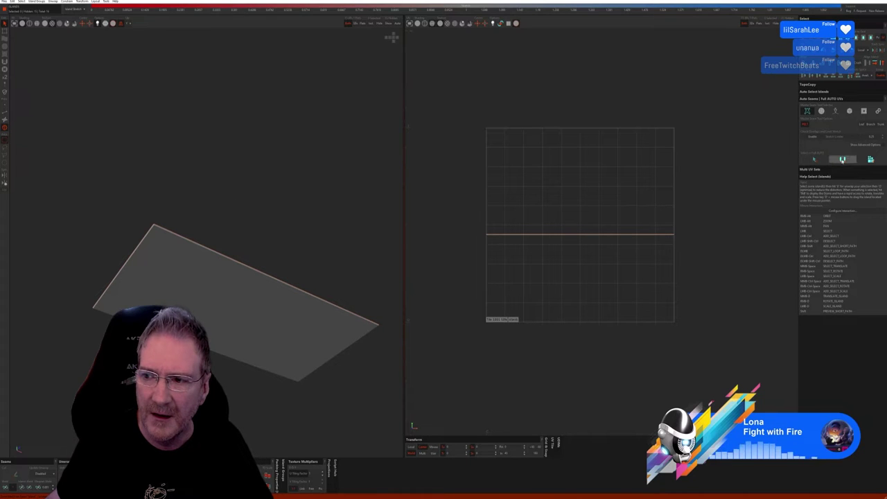
pyautogui.click(870, 160)
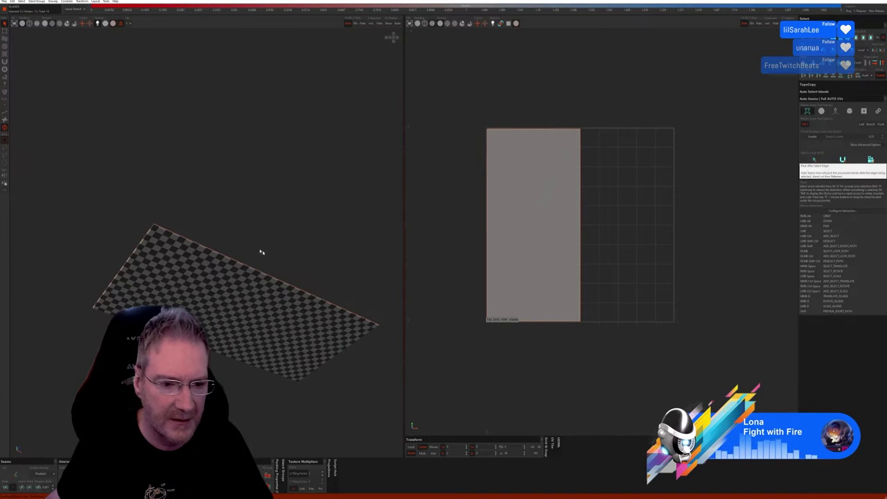
# Check the checker pattern on the isolated underside panel, and show the hidden table parts again.
pyautogui.scroll(3, 216, 255)
pyautogui.scroll(-3, 216, 256)
pyautogui.keyDown('alt'); pyautogui.moveTo(216, 239); pyautogui.dragTo(221, 261, button='right'); pyautogui.keyUp('alt')
pyautogui.keyDown('alt'); pyautogui.moveTo(221, 261); pyautogui.dragTo(216, 242); pyautogui.keyUp('alt')
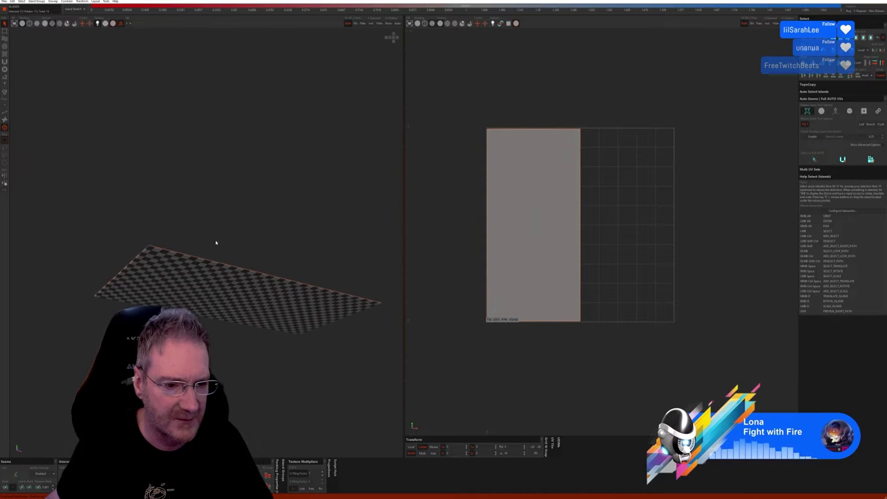
pyautogui.click(386, 25)
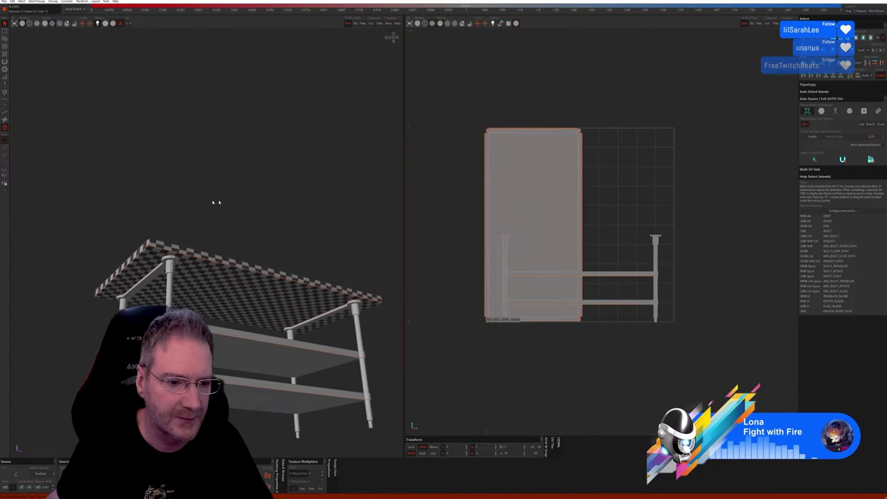
# Examine the checker pattern on the tabletop's underside, side edges and top surface.
pyautogui.moveTo(217, 202)
pyautogui.keyDown('alt'); pyautogui.mouseDown()
pyautogui.moveTo(212, 212)
pyautogui.moveTo(203, 200)
pyautogui.moveTo(210, 222)
pyautogui.moveTo(205, 204)
pyautogui.moveTo(207, 213)
pyautogui.mouseUp(); pyautogui.keyUp('alt')
pyautogui.scroll(8, 196, 260)
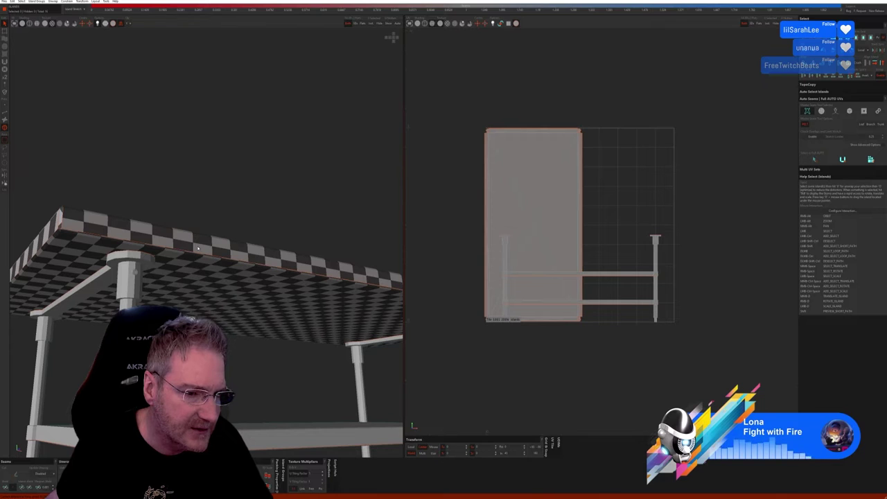
pyautogui.scroll(-6, 215, 240)
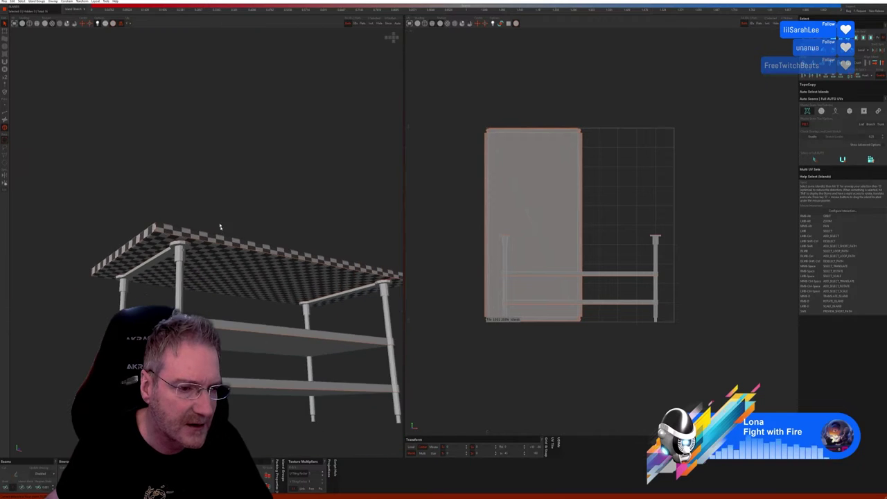
pyautogui.scroll(3, 216, 224)
pyautogui.keyDown('alt'); pyautogui.moveTo(219, 229); pyautogui.dragTo(205, 236); pyautogui.keyUp('alt')
pyautogui.scroll(-4, 201, 210)
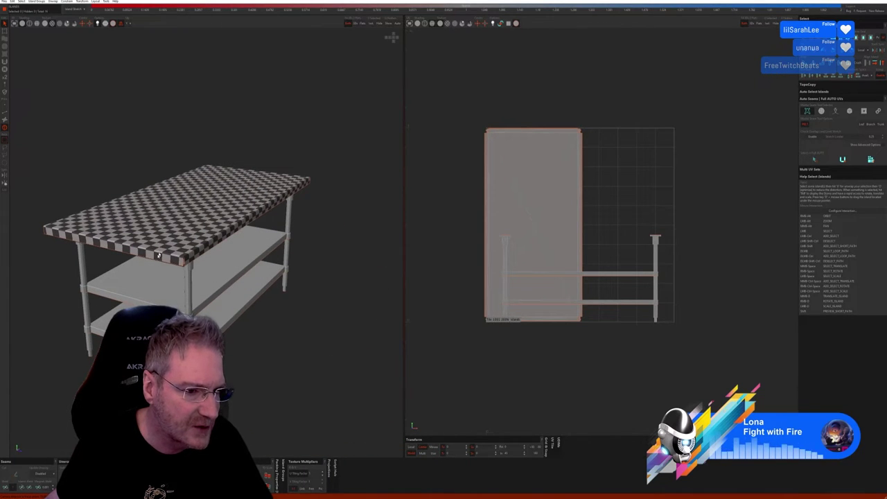
pyautogui.keyDown('alt'); pyautogui.moveTo(133, 250); pyautogui.dragTo(265, 295); pyautogui.keyUp('alt')
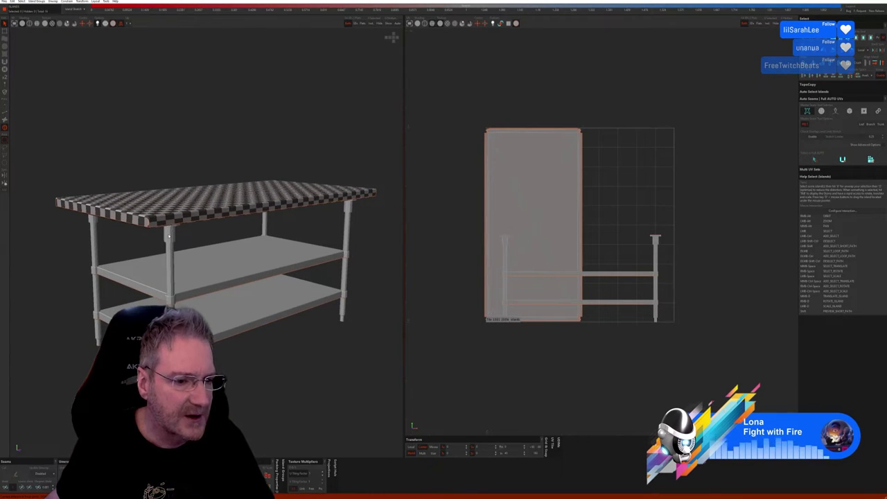
pyautogui.click(169, 236)
pyautogui.keyDown('ctrl'); pyautogui.click(350, 207); pyautogui.keyUp('ctrl')
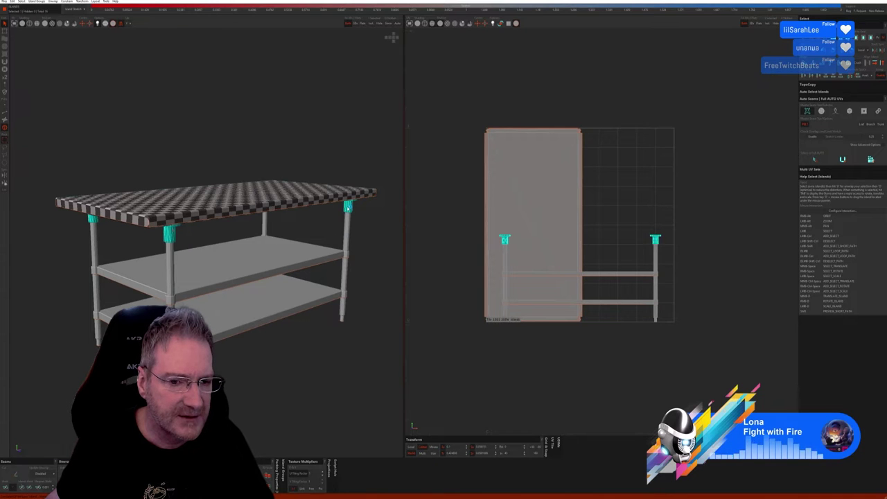
pyautogui.keyDown('alt'); pyautogui.moveTo(358, 143); pyautogui.dragTo(328, 245); pyautogui.keyUp('alt')
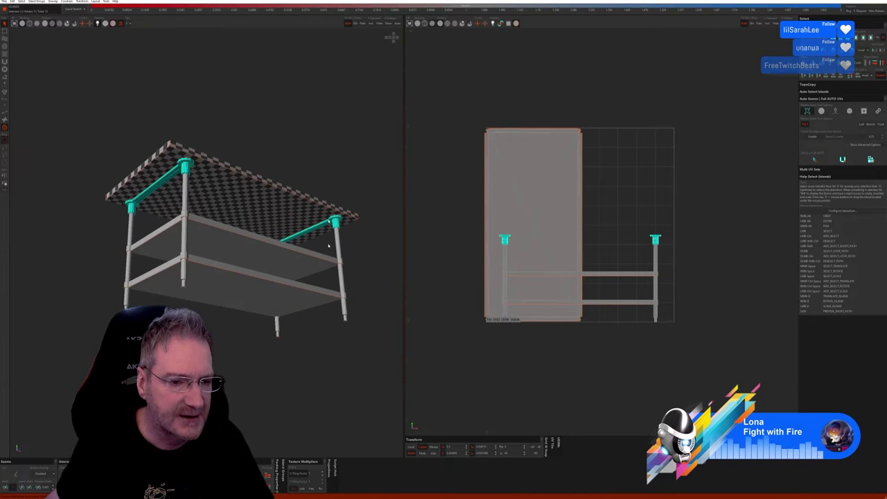
pyautogui.keyDown('alt'); pyautogui.moveTo(351, 102); pyautogui.dragTo(339, 103); pyautogui.keyUp('alt')
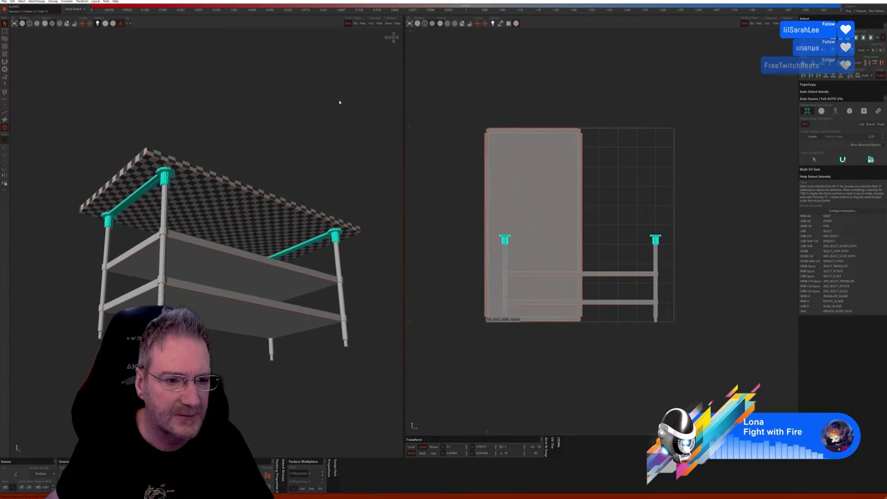
pyautogui.click(379, 24)
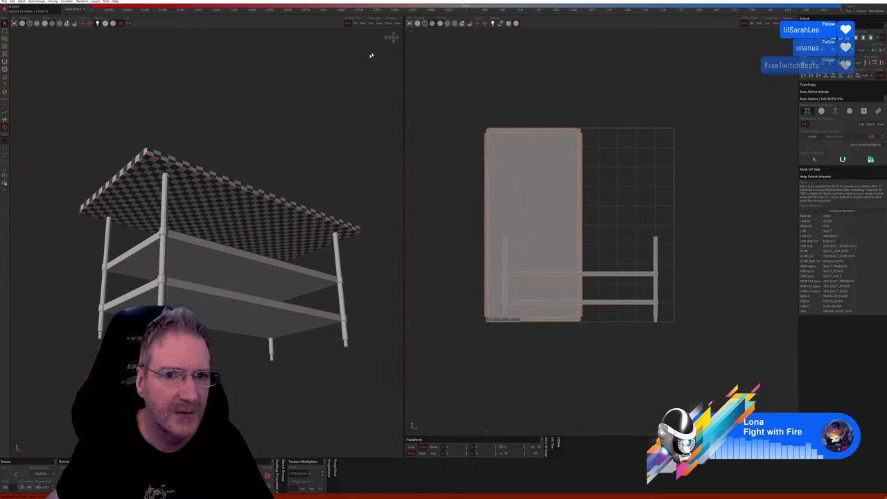
pyautogui.click(379, 24)
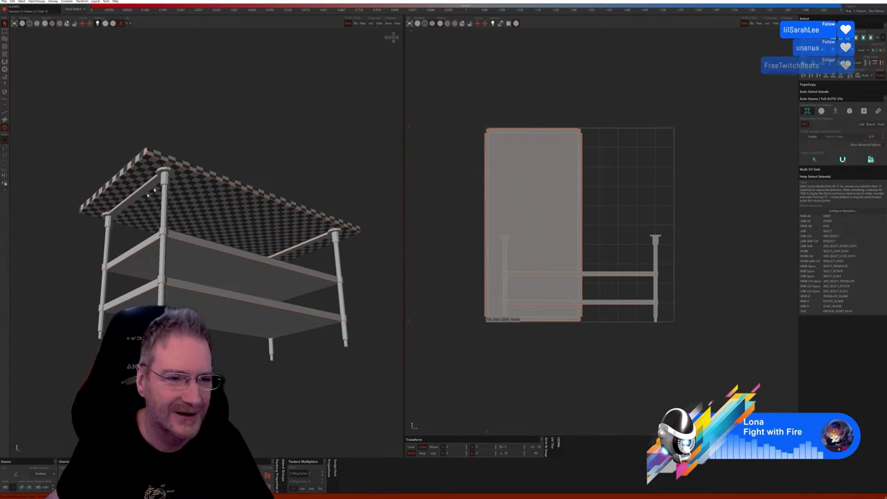
# Select both crossbar brackets beneath the tabletop and isolate them.
pyautogui.click(140, 195)
pyautogui.keyDown('shift'); pyautogui.click(312, 242); pyautogui.keyUp('shift')
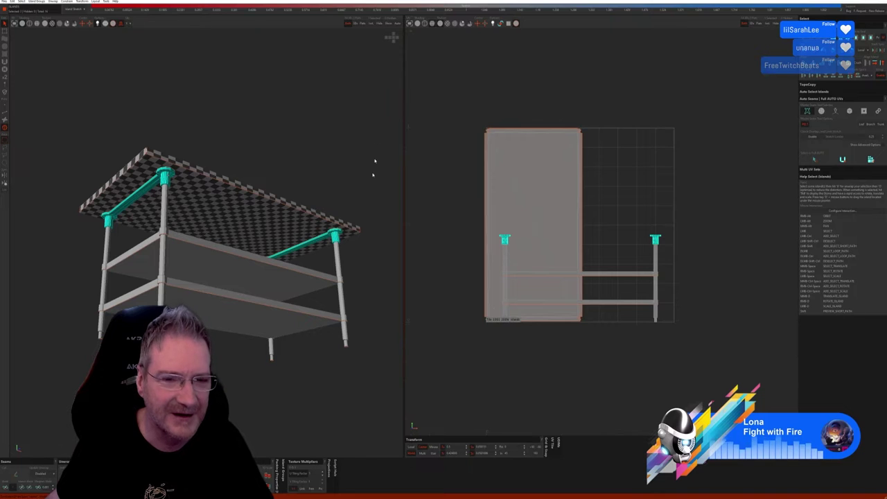
pyautogui.click(368, 27)
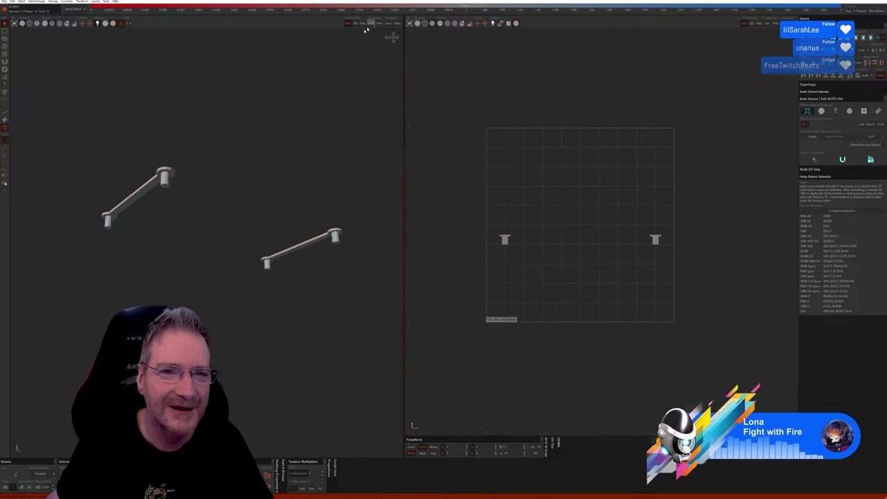
# Try unwrapping and packing both brackets with the sharp-edges Auto Seams method, check the distortion, and undo it.
pyautogui.click(6, 112)
pyautogui.click(835, 111)
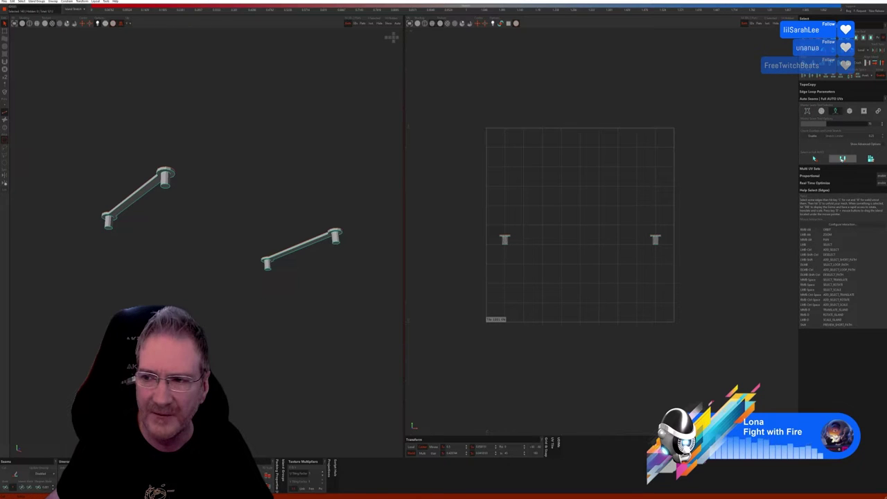
pyautogui.click(871, 159)
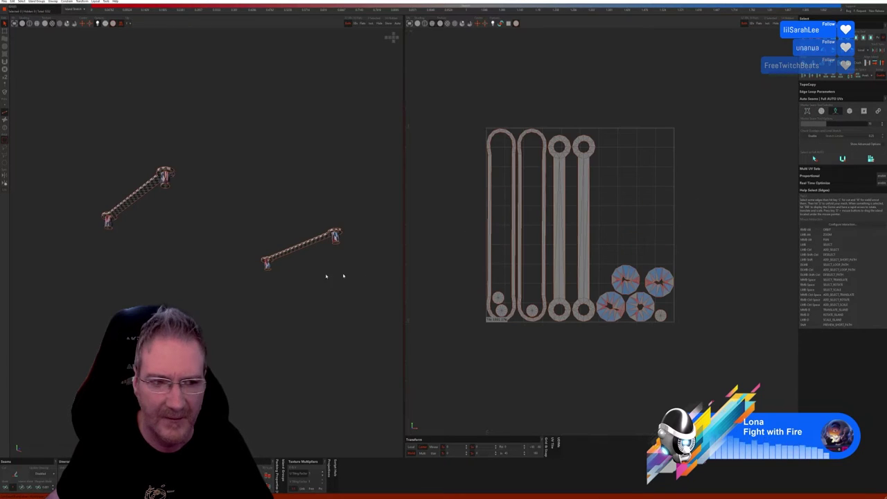
pyautogui.scroll(2, 240, 247)
pyautogui.keyDown('alt'); pyautogui.moveTo(241, 253); pyautogui.dragTo(229, 241); pyautogui.keyUp('alt')
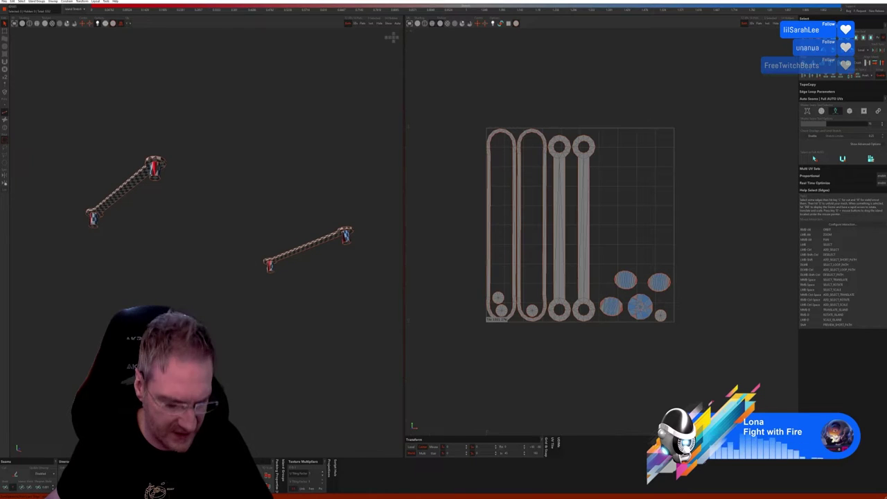
pyautogui.hotkey('ctrl', 'z')
pyautogui.hotkey('ctrl', 'z')
pyautogui.hotkey('ctrl', 'z')
pyautogui.hotkey('ctrl', 'z')
pyautogui.hotkey('ctrl', 'z')
pyautogui.hotkey('ctrl', 'z')
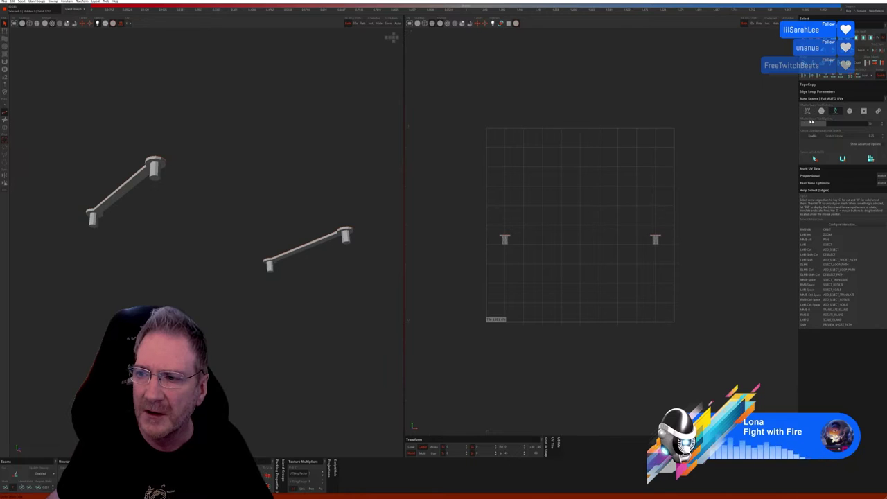
# Try the default and the island-count Auto Seams methods on both brackets, undoing each attempt and the isolation.
pyautogui.click(808, 111)
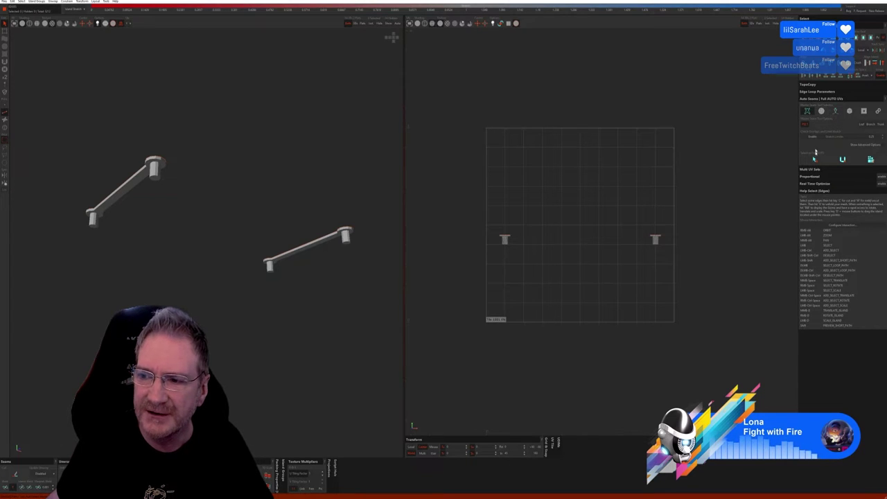
pyautogui.click(843, 161)
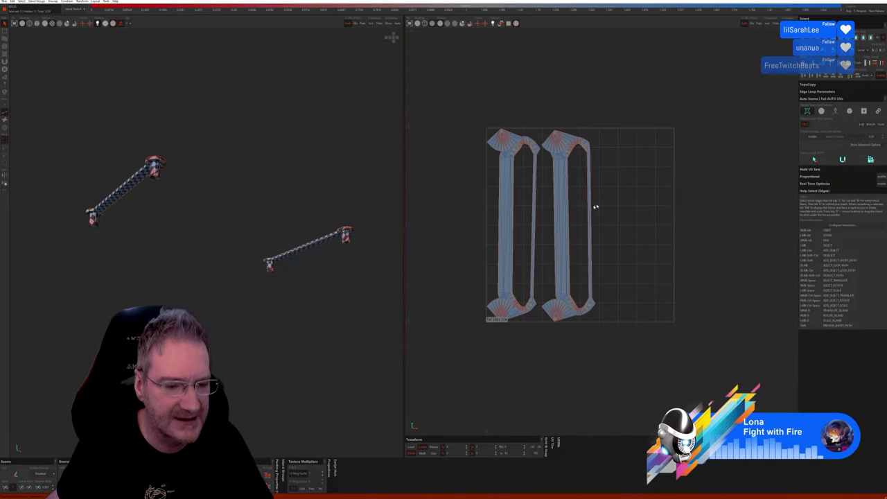
pyautogui.hotkey('ctrl', 'z')
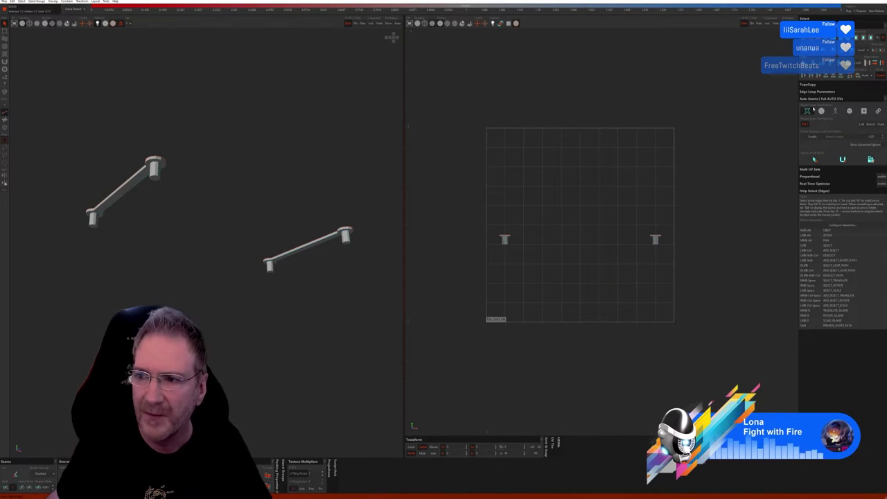
pyautogui.click(822, 111)
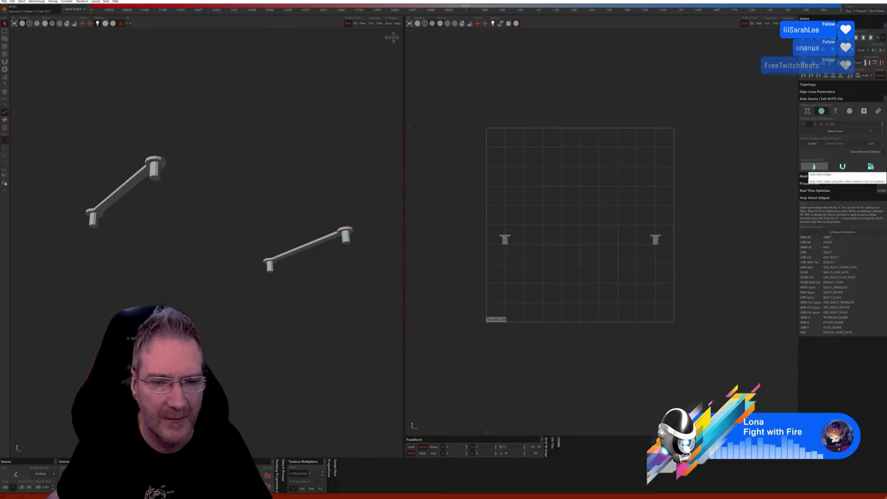
pyautogui.click(843, 168)
pyautogui.hotkey('ctrl', 'z')
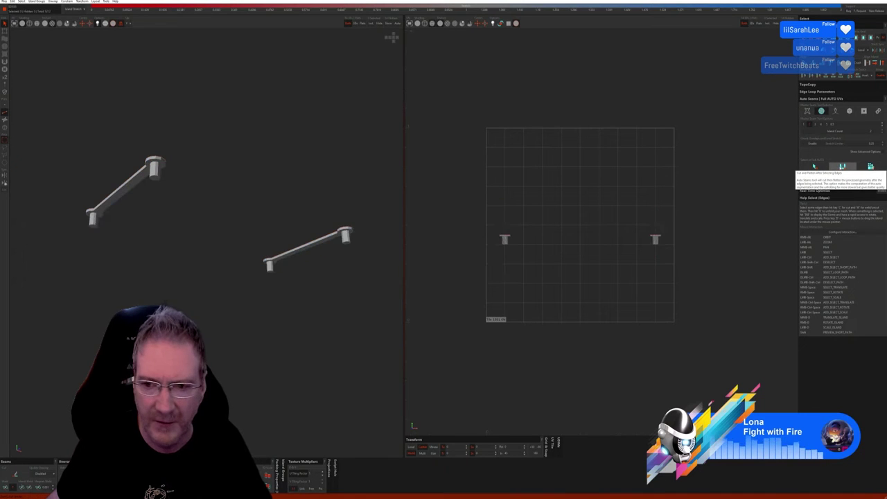
pyautogui.hotkey('ctrl', 'z')
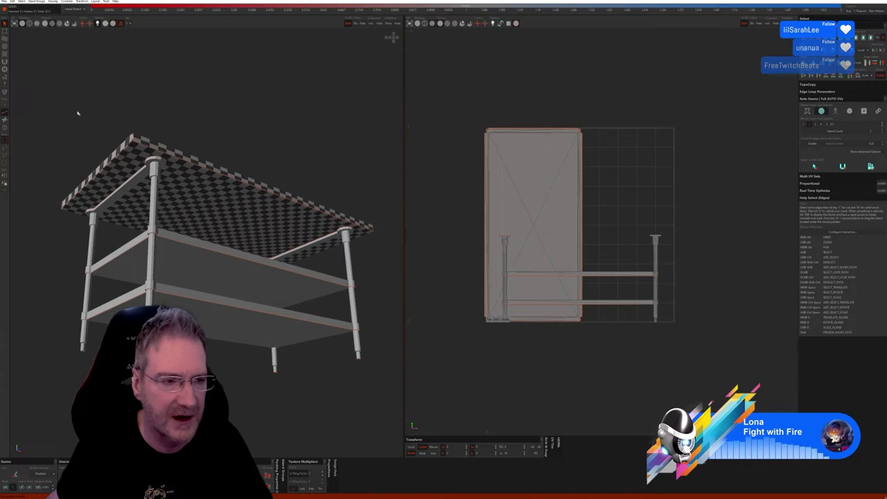
# Switch back to island selection and isolate only one of the two crossbar brackets.
pyautogui.click(5, 127)
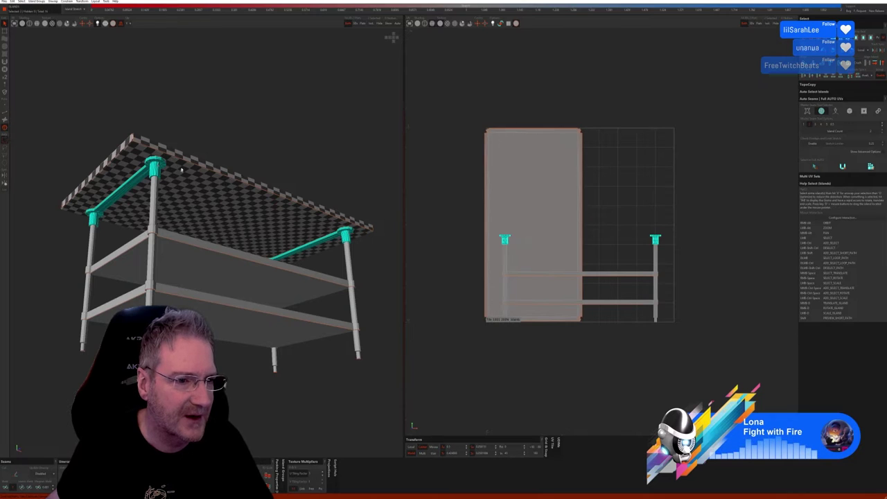
pyautogui.click(156, 175)
pyautogui.click(154, 174)
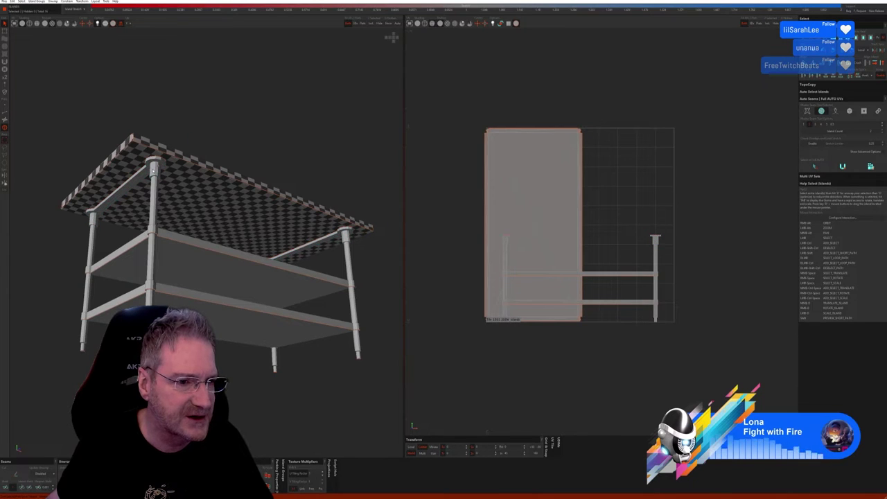
pyautogui.click(364, 23)
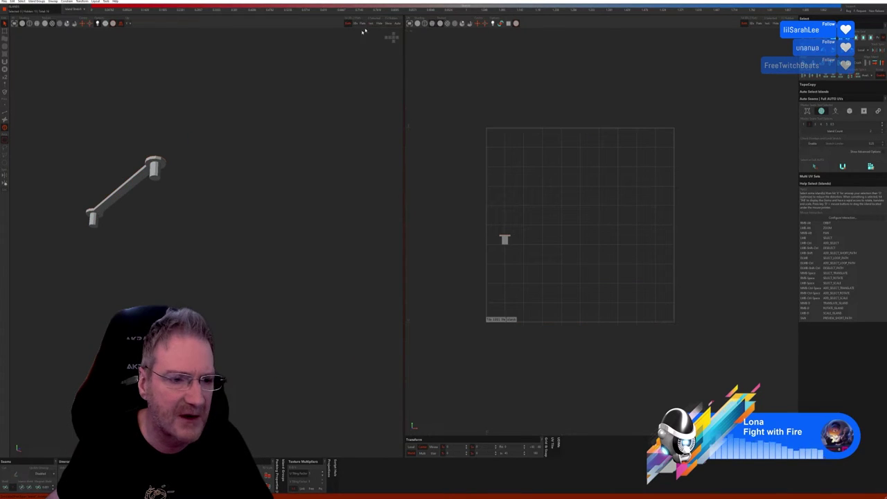
# Try unwrapping the single bracket with the default Auto Seams method in edge mode, and undo it.
pyautogui.click(4, 112)
pyautogui.keyDown('alt'); pyautogui.moveTo(159, 182); pyautogui.dragTo(265, 182, button='right'); pyautogui.keyUp('alt')
pyautogui.click(808, 111)
pyautogui.click(816, 159)
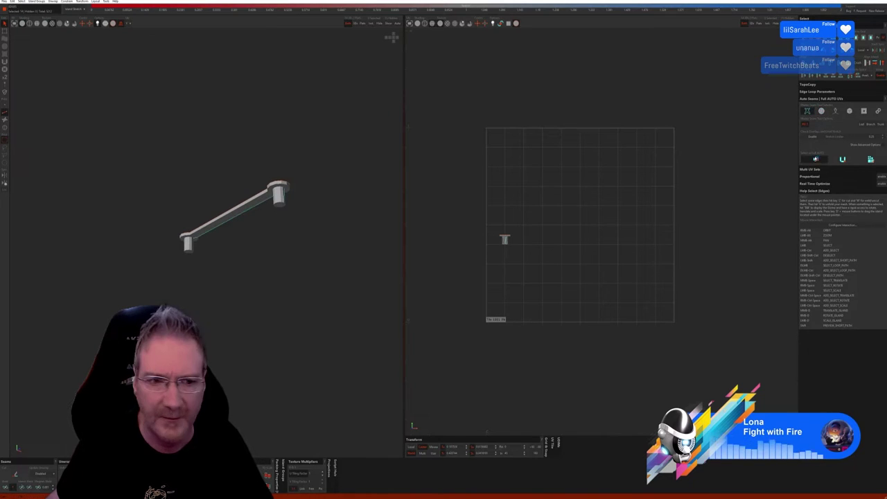
pyautogui.click(843, 160)
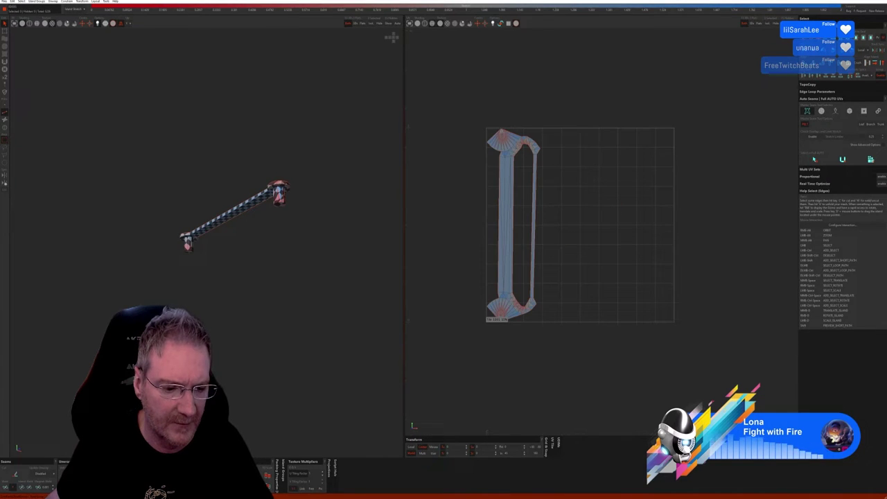
pyautogui.hotkey('ctrl', 'z')
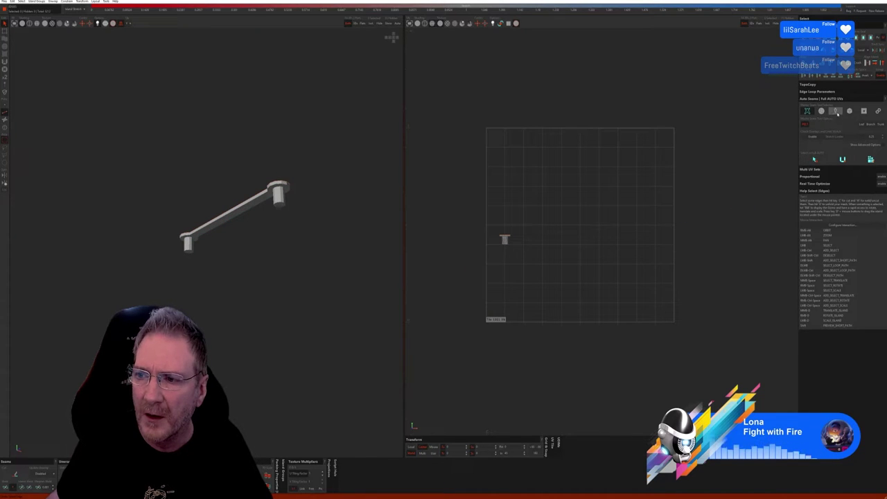
# Select the bracket's seams with the sharp-edges Auto Seams method, then unwrap and pack its islands.
pyautogui.click(835, 112)
pyautogui.click(816, 158)
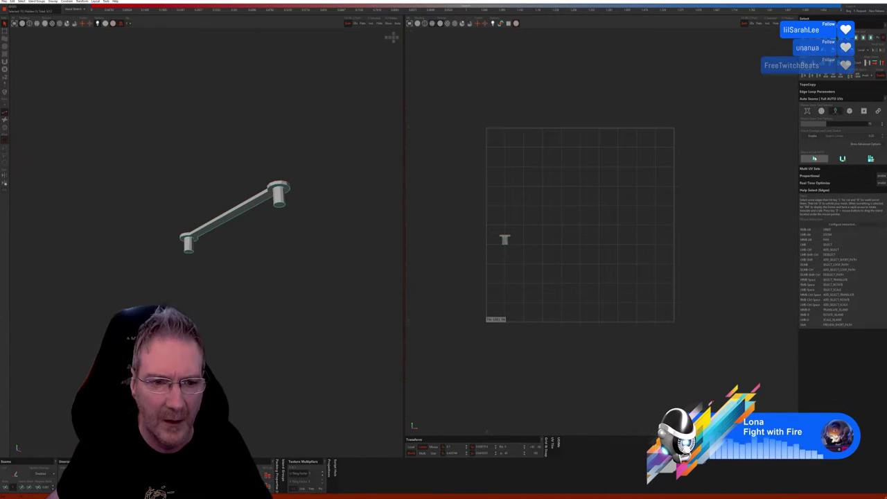
pyautogui.click(843, 159)
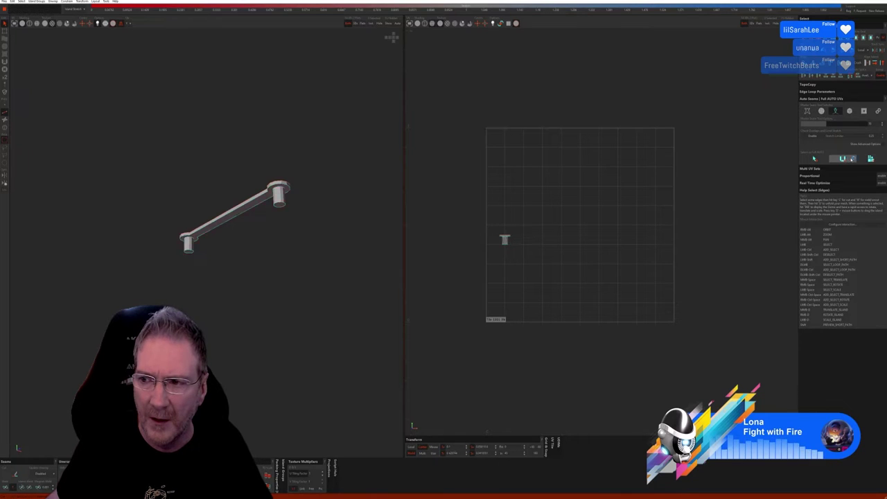
pyautogui.click(870, 160)
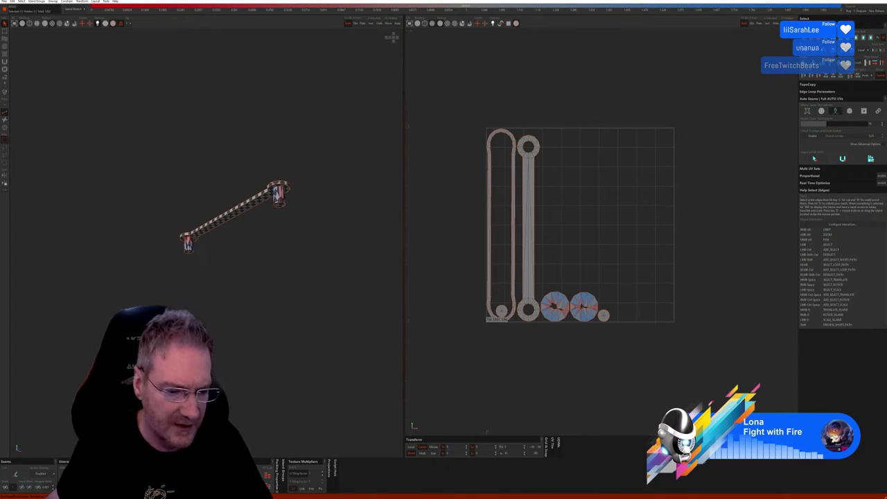
# Examine the checker distortion on the cylindrical leg sockets at the bracket's ends.
pyautogui.scroll(5, 280, 237)
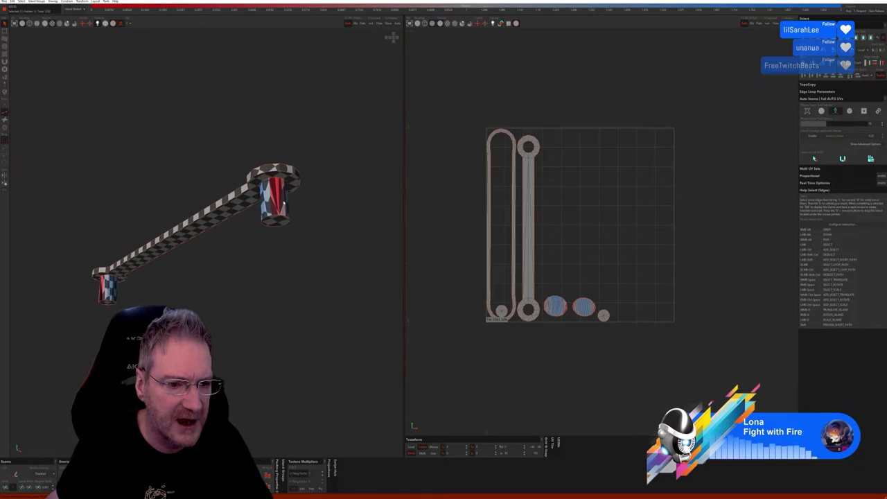
pyautogui.moveTo(283, 238); pyautogui.dragTo(158, 251, button='middle')
pyautogui.keyDown('alt'); pyautogui.moveTo(159, 251); pyautogui.dragTo(150, 248, button='right'); pyautogui.keyUp('alt')
pyautogui.scroll(3, 150, 195)
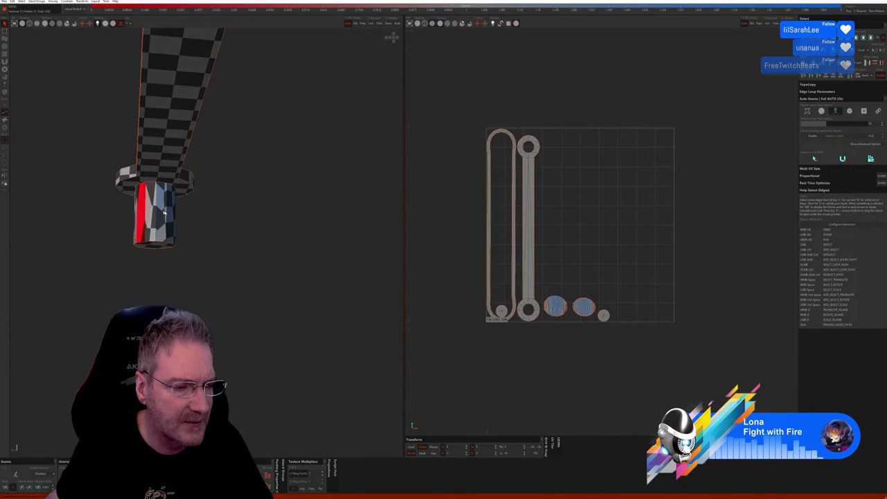
pyautogui.moveTo(164, 213)
pyautogui.mouseDown(button='middle')
pyautogui.moveTo(212, 250)
pyautogui.moveTo(289, 244)
pyautogui.moveTo(254, 249)
pyautogui.moveTo(188, 231)
pyautogui.moveTo(158, 200)
pyautogui.mouseUp(button='middle')
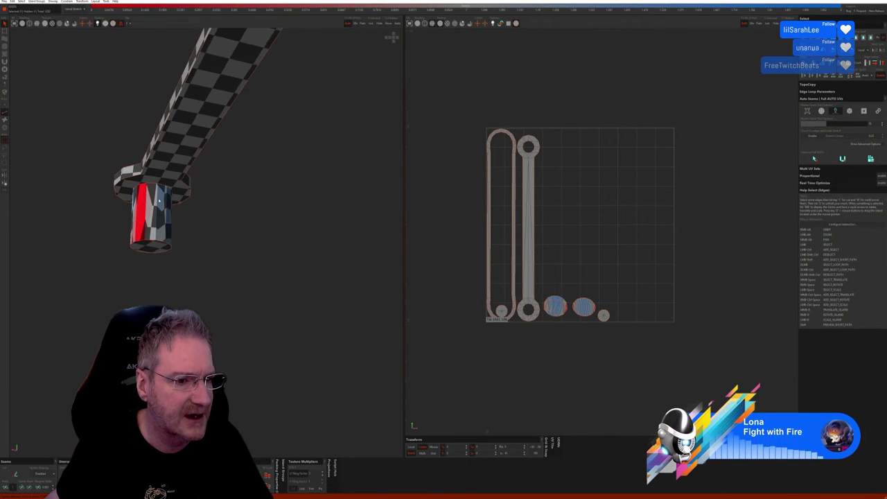
# Unfold the bracket again to reduce the stretching on its two cylindrical leg sockets.
pyautogui.scroll(2, 158, 200)
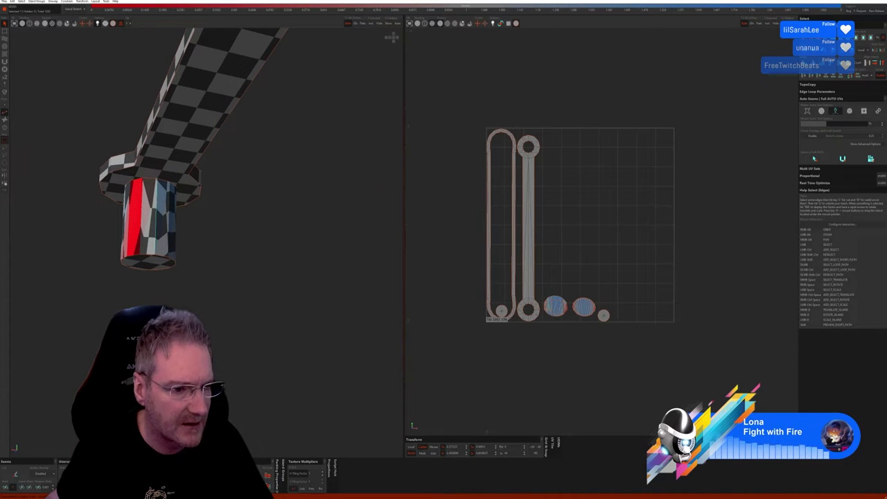
pyautogui.scroll(-5, 215, 292)
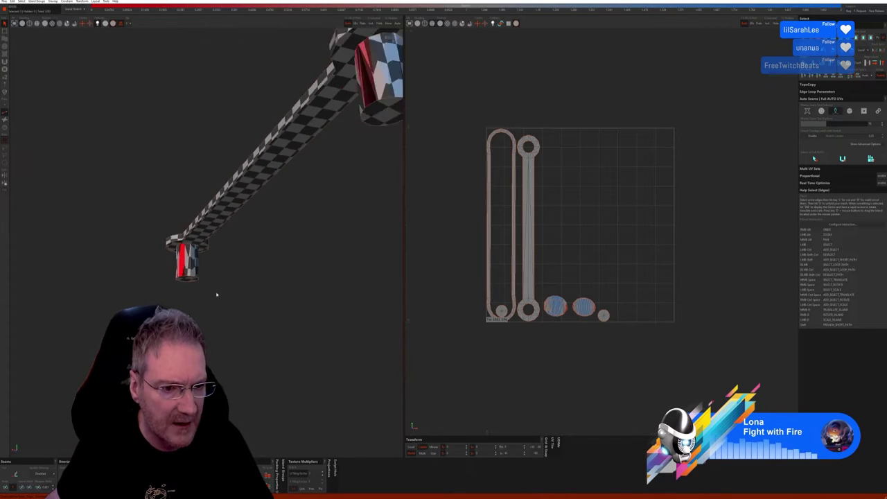
pyautogui.moveTo(220, 289); pyautogui.dragTo(318, 284, button='middle')
pyautogui.scroll(5, 280, 305)
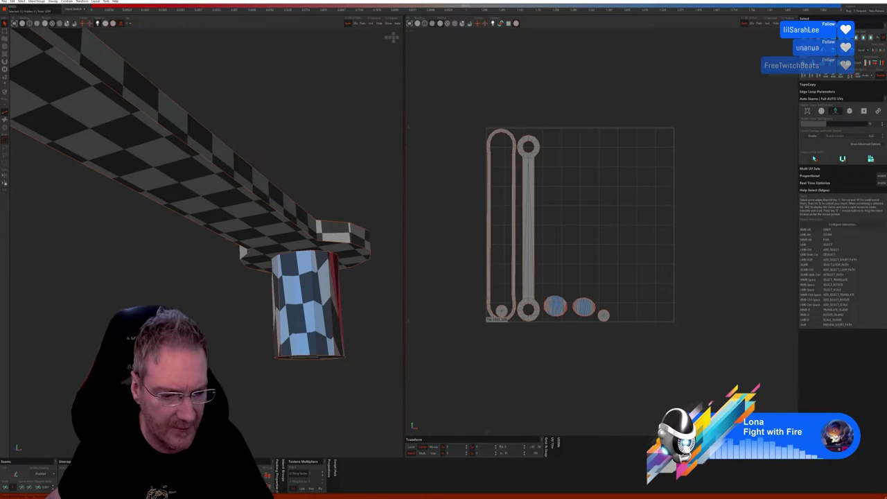
pyautogui.press('u')
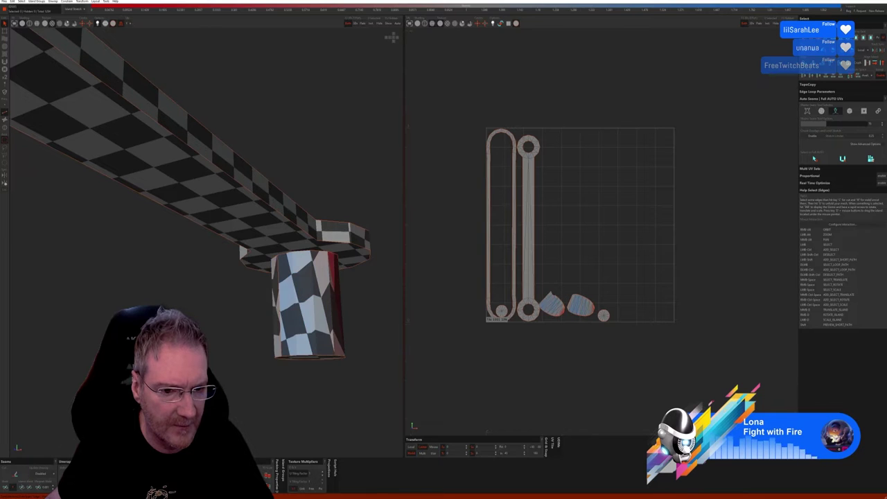
# Select all of the bracket's geometry in the UV layout, unfold it once more, and clear the selection.
pyautogui.scroll(-5, 167, 313)
pyautogui.scroll(1, 167, 313)
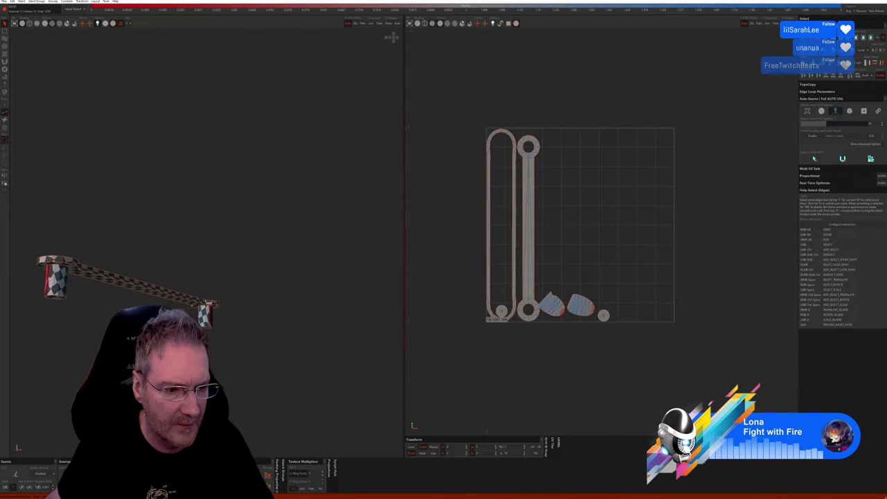
pyautogui.keyDown('alt'); pyautogui.moveTo(149, 350); pyautogui.dragTo(253, 326, button='right'); pyautogui.keyUp('alt')
pyautogui.keyDown('alt'); pyautogui.moveTo(254, 326); pyautogui.dragTo(238, 322); pyautogui.keyUp('alt')
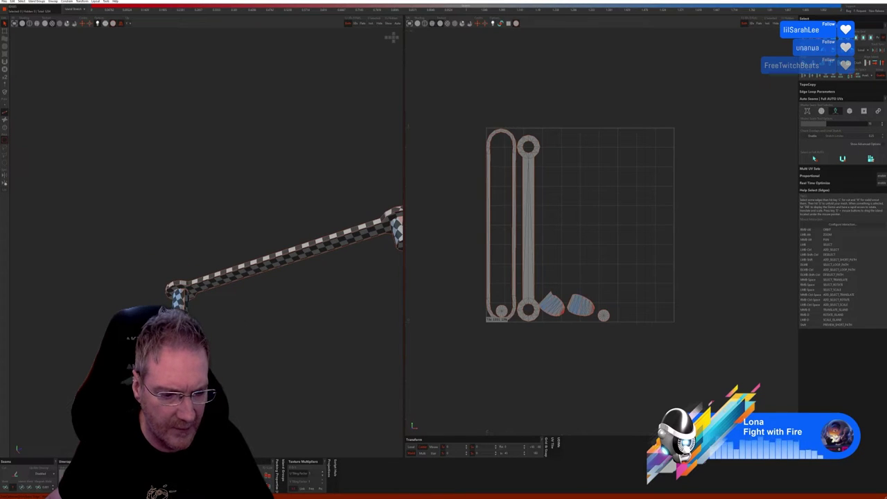
pyautogui.moveTo(457, 94); pyautogui.dragTo(653, 406)
pyautogui.press('u')
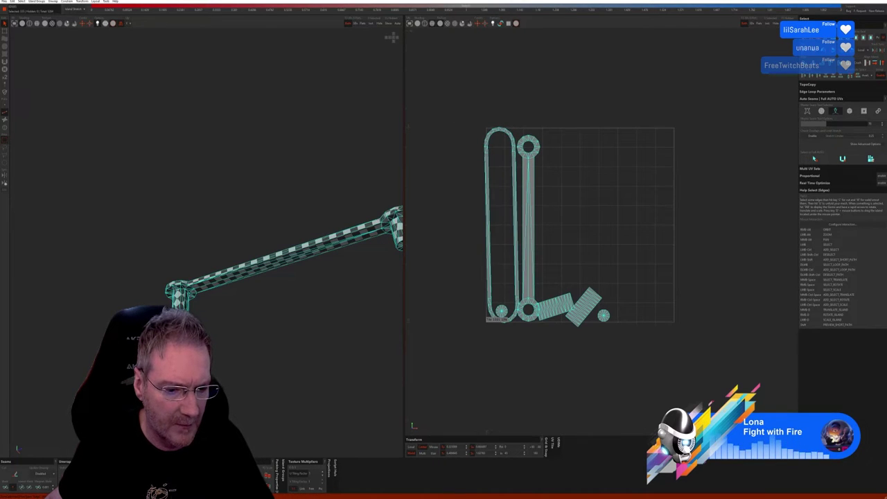
pyautogui.click(438, 361)
# Check the bracket's checker pattern, then show the whole table again and switch to island selection.
pyautogui.keyDown('alt'); pyautogui.moveTo(331, 301); pyautogui.dragTo(271, 307, button='middle'); pyautogui.keyUp('alt')
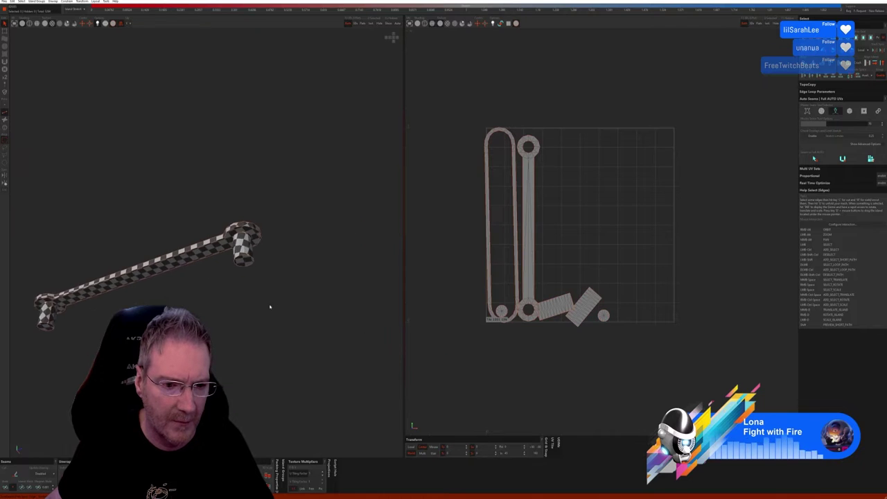
pyautogui.scroll(-5, 237, 311)
pyautogui.keyDown('alt'); pyautogui.moveTo(243, 303); pyautogui.dragTo(225, 300, button='right'); pyautogui.keyUp('alt')
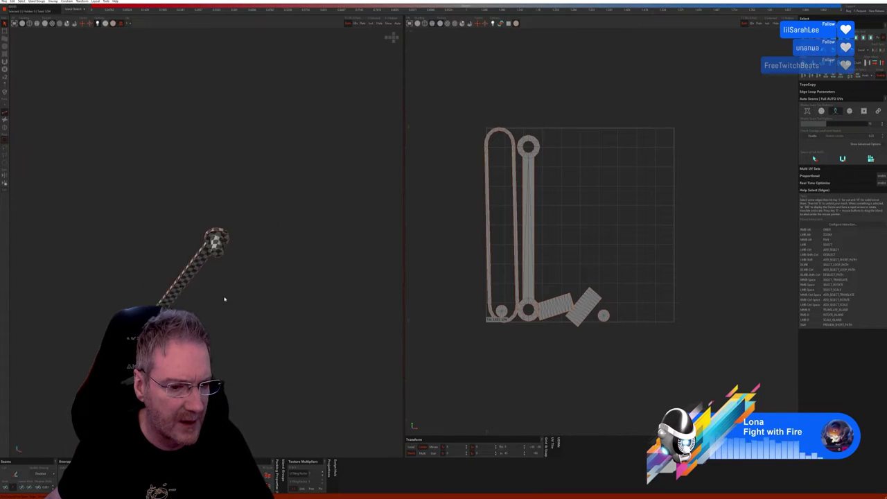
pyautogui.keyDown('alt'); pyautogui.moveTo(224, 300); pyautogui.dragTo(267, 324); pyautogui.keyUp('alt')
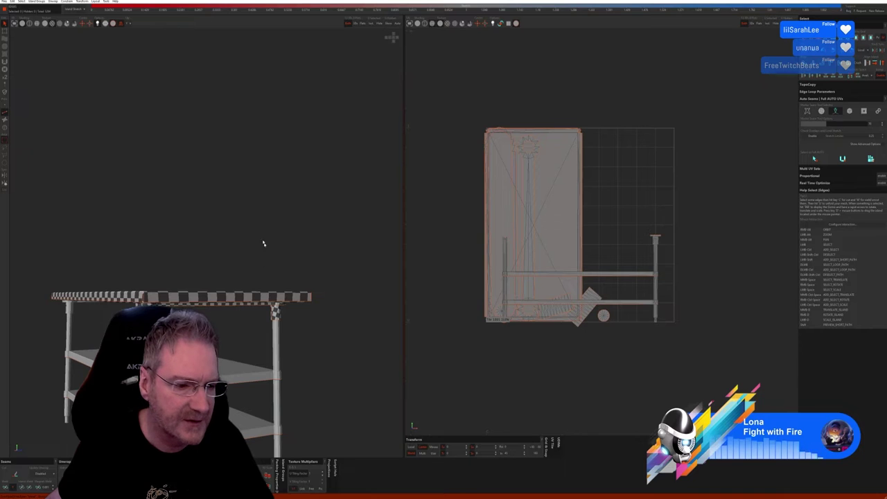
pyautogui.keyDown('alt'); pyautogui.moveTo(272, 241); pyautogui.dragTo(215, 216, button='right'); pyautogui.keyUp('alt')
pyautogui.keyDown('alt'); pyautogui.moveTo(215, 216); pyautogui.dragTo(145, 170); pyautogui.keyUp('alt')
pyautogui.click(6, 128)
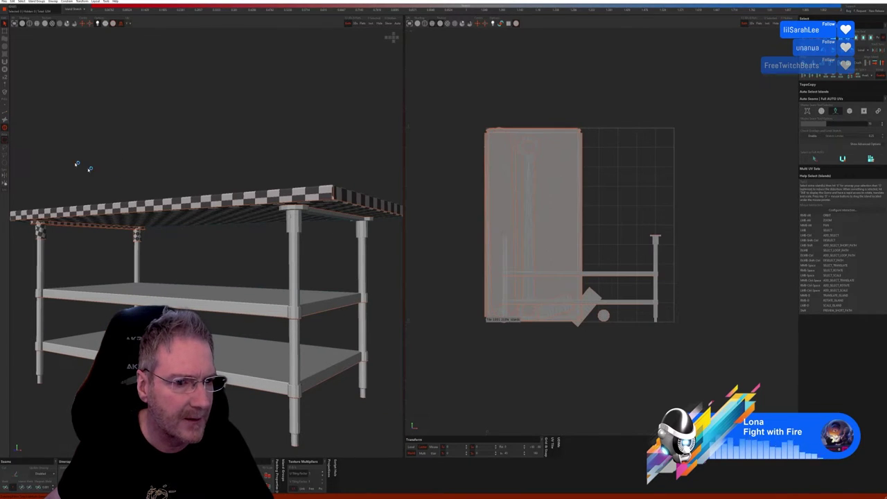
pyautogui.click(300, 222)
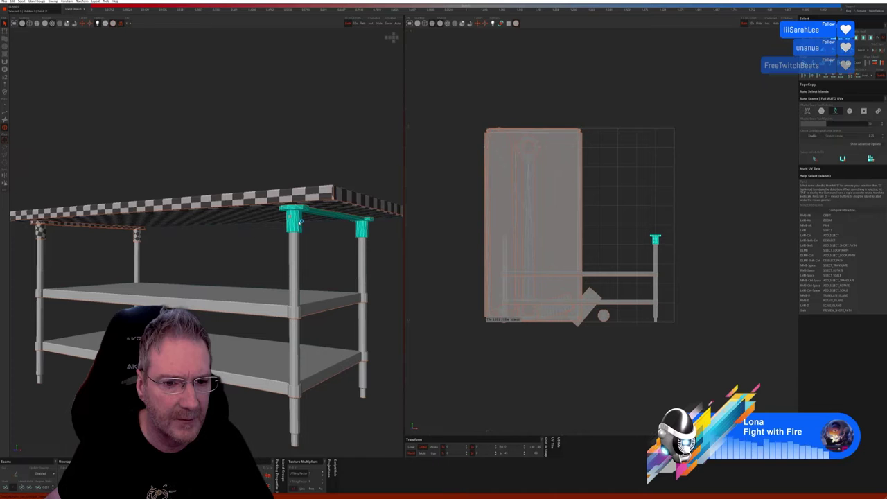
pyautogui.click(361, 23)
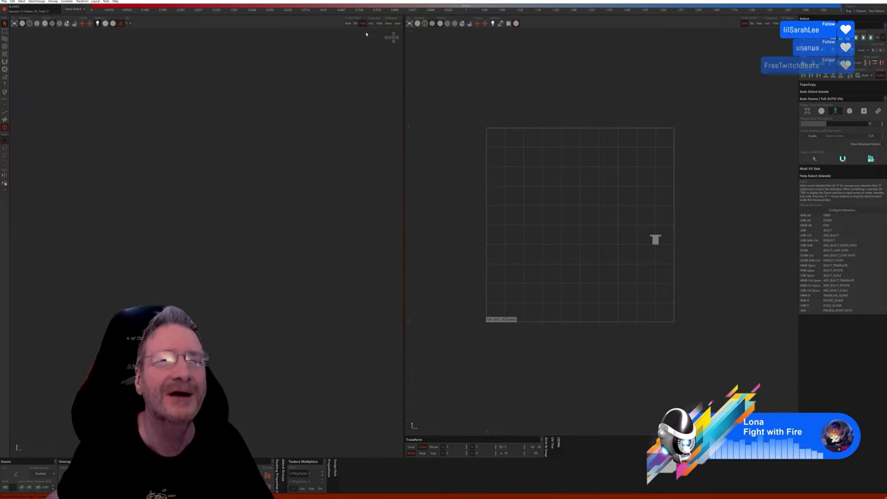
pyautogui.click(361, 23)
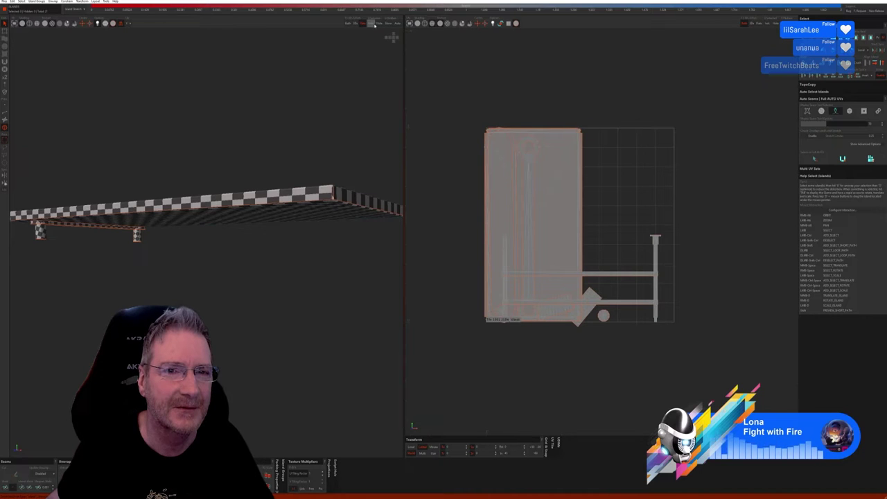
pyautogui.click(356, 24)
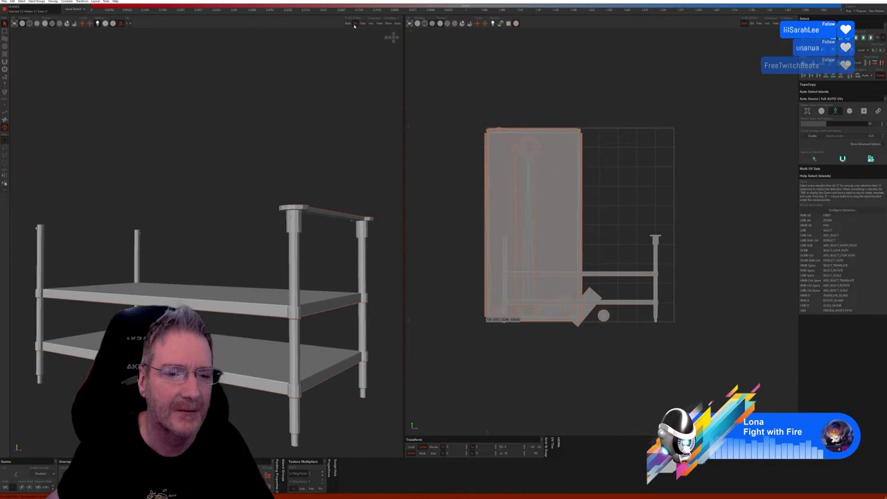
pyautogui.click(348, 23)
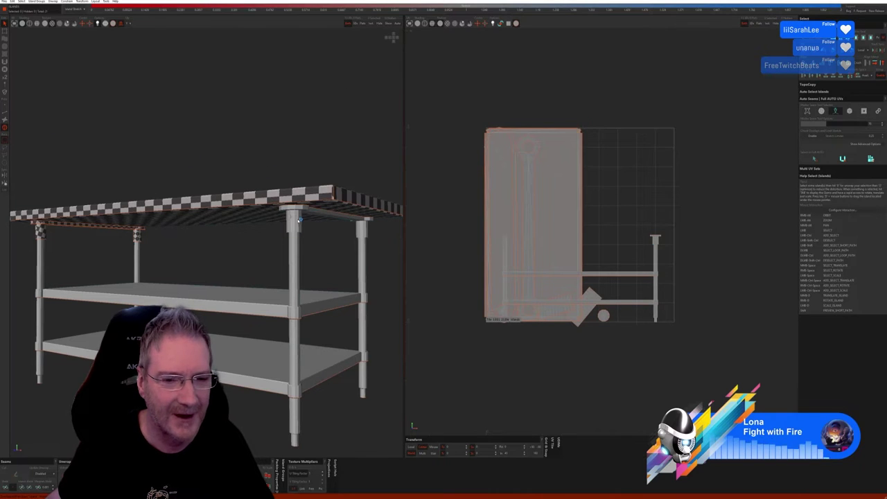
# Isolate the remaining untextured crossbar bracket under the tabletop and switch to edge selection.
pyautogui.click(300, 219)
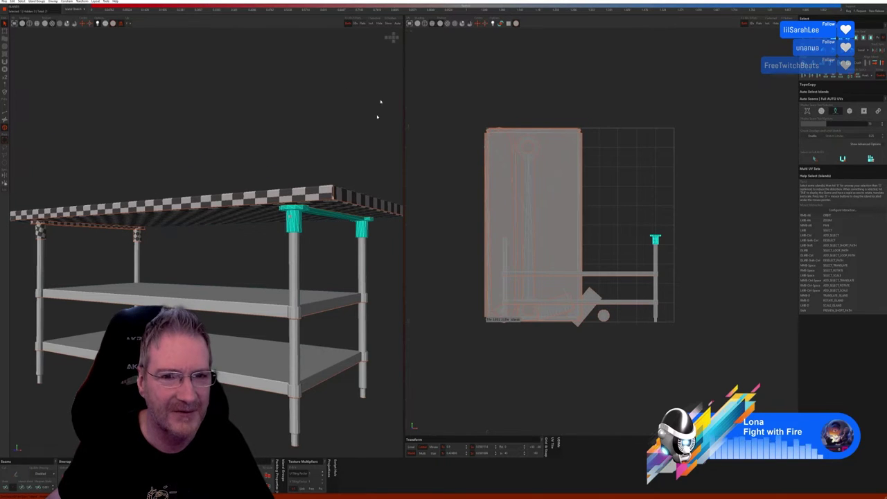
pyautogui.click(370, 24)
pyautogui.click(5, 113)
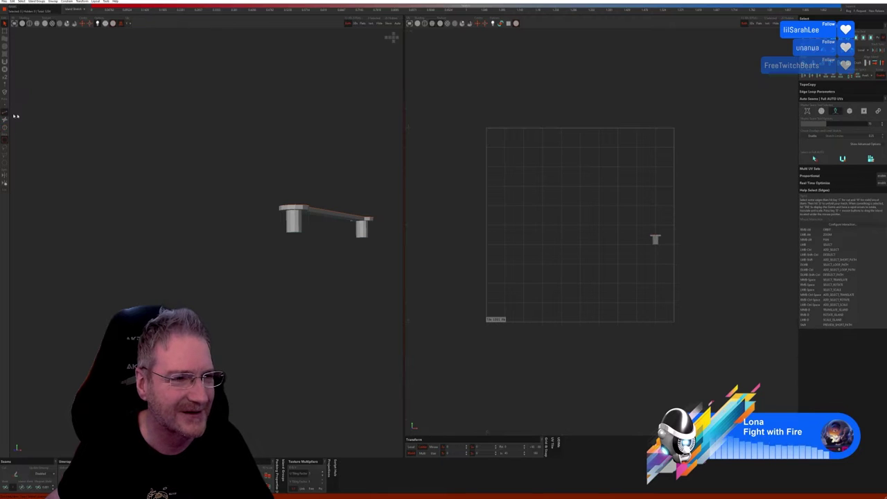
# Select the second bracket's seams with the sharp-edges Auto Seams method, then unwrap and pack its islands.
pyautogui.click(815, 159)
pyautogui.click(843, 158)
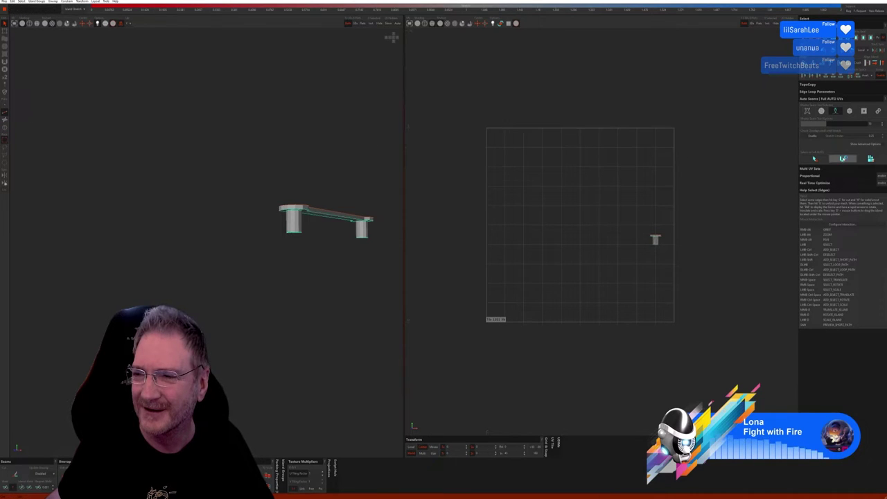
pyautogui.click(871, 160)
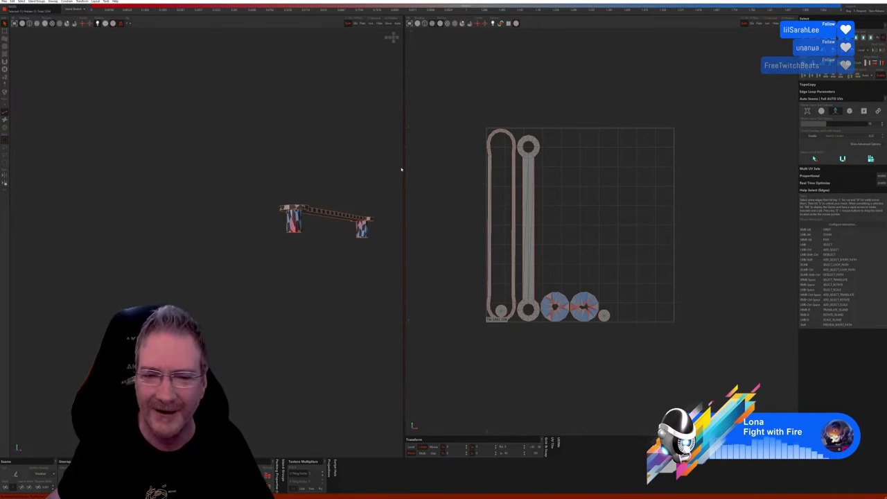
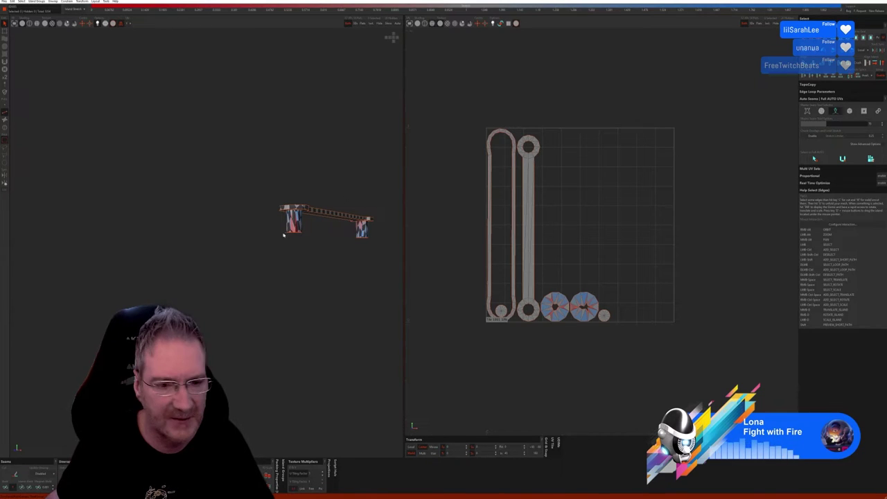
# Cut a lengthwise seam along each of the two cylindrical pegs beneath the crossbar bracket.
pyautogui.keyDown('alt'); pyautogui.moveTo(283, 235); pyautogui.dragTo(301, 236, button='right'); pyautogui.keyUp('alt')
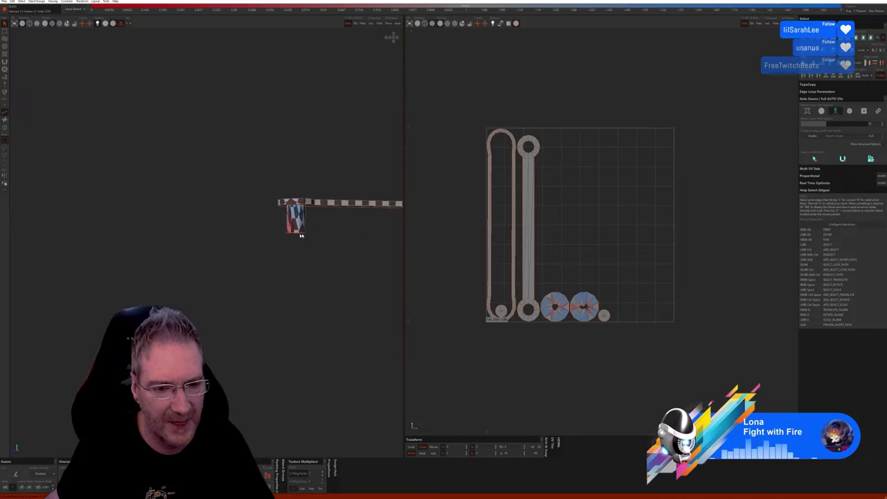
pyautogui.keyDown('alt'); pyautogui.moveTo(301, 236); pyautogui.dragTo(288, 214); pyautogui.keyUp('alt')
pyautogui.scroll(2, 283, 215)
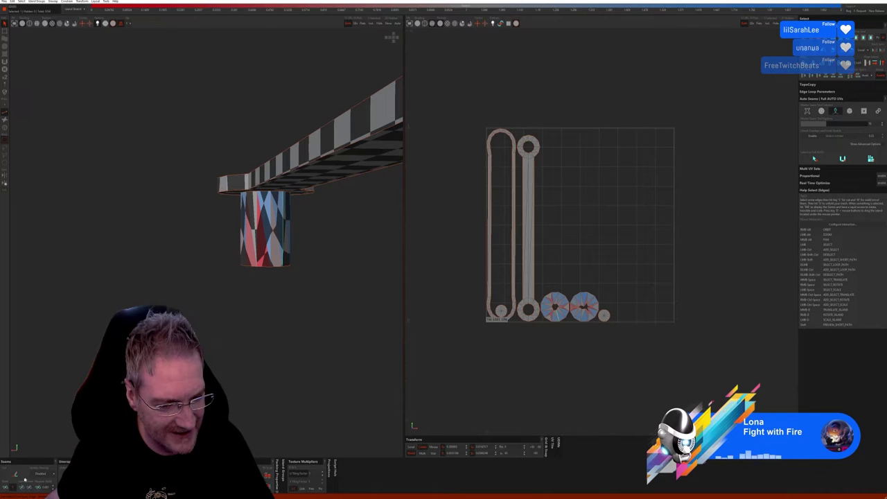
pyautogui.keyDown('alt'); pyautogui.moveTo(283, 215); pyautogui.dragTo(312, 342); pyautogui.keyUp('alt')
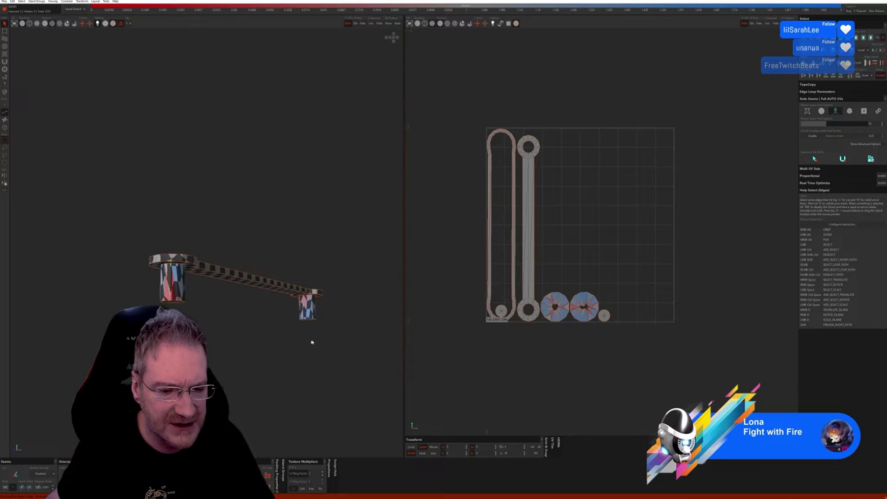
pyautogui.scroll(6, 312, 341)
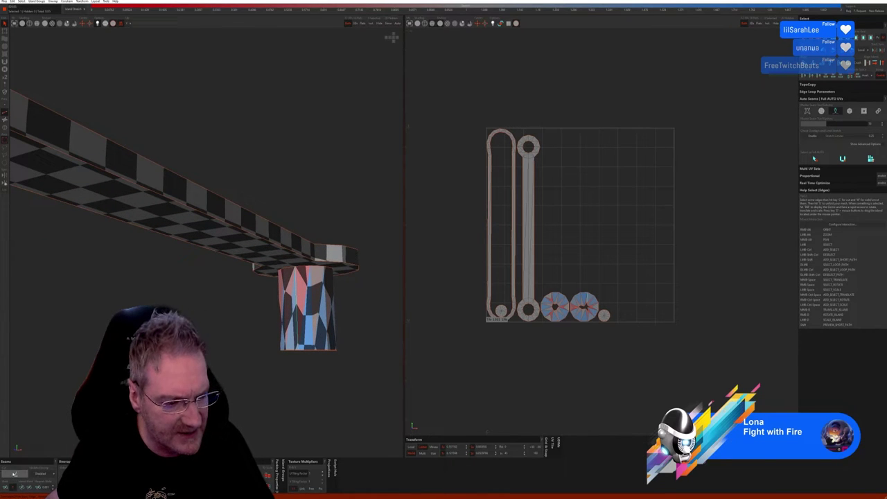
pyautogui.scroll(-2, 217, 341)
pyautogui.keyDown('alt'); pyautogui.moveTo(217, 341); pyautogui.dragTo(249, 319); pyautogui.keyUp('alt')
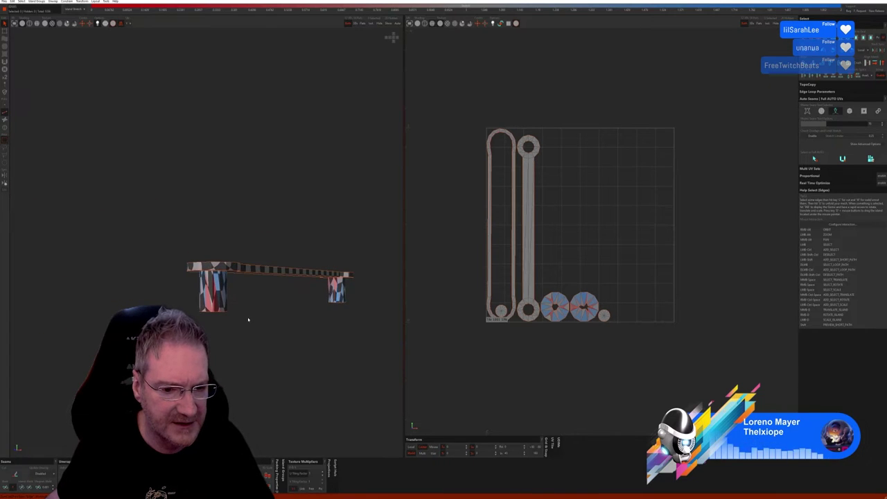
# Select all of the bracket's geometry in the UV layout, unfold it with the peg seams cut, and clear the selection.
pyautogui.moveTo(455, 110); pyautogui.dragTo(649, 373)
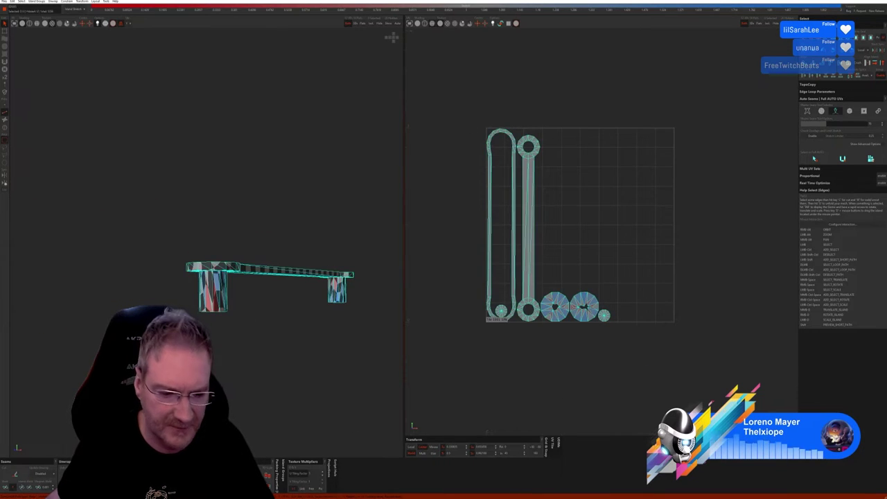
pyautogui.press('u')
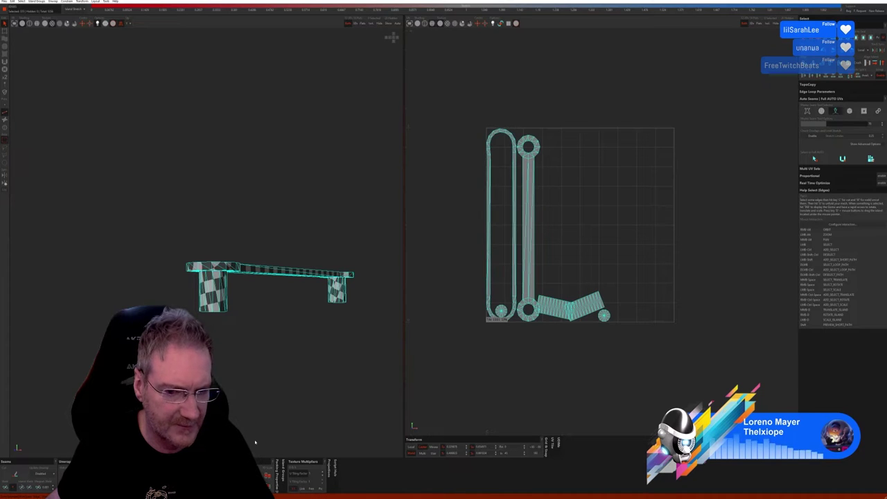
pyautogui.click(447, 387)
# Show the whole table again and bring its legs and shelves into view.
pyautogui.keyDown('alt'); pyautogui.moveTo(316, 357); pyautogui.dragTo(234, 347); pyautogui.keyUp('alt')
pyautogui.click(389, 24)
pyautogui.scroll(-5, 277, 336)
pyautogui.scroll(2, 277, 335)
pyautogui.scroll(-3, 277, 335)
pyautogui.keyDown('alt'); pyautogui.moveTo(233, 347); pyautogui.dragTo(249, 326, button='middle'); pyautogui.keyUp('alt')
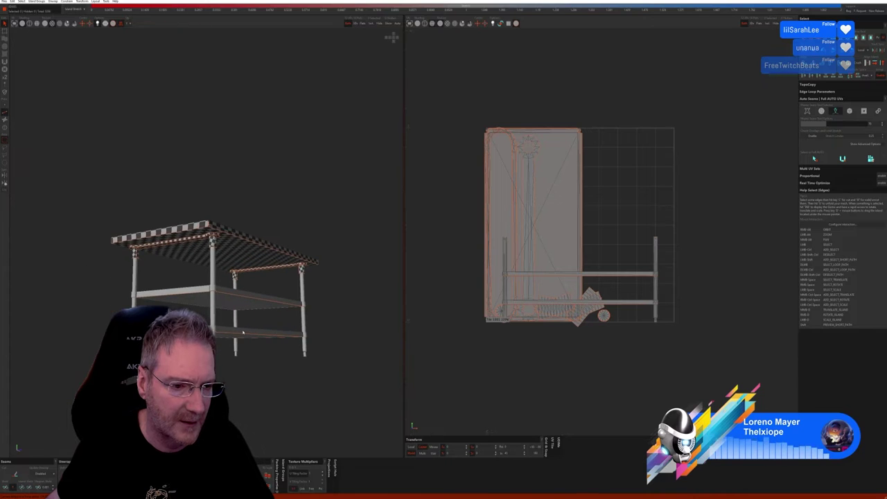
pyautogui.keyDown('alt'); pyautogui.moveTo(242, 332); pyautogui.dragTo(243, 354); pyautogui.keyUp('alt')
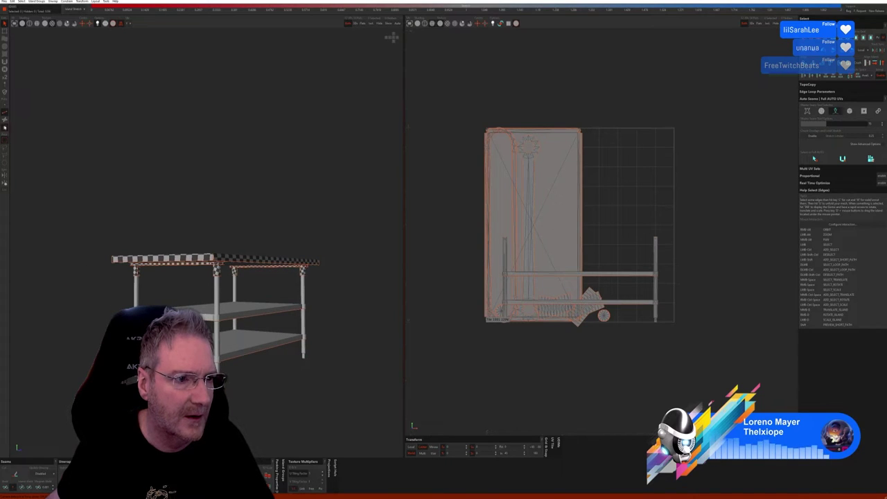
# Select the four table legs as islands, isolate them, and switch to edge selection.
pyautogui.click(5, 128)
pyautogui.click(216, 305)
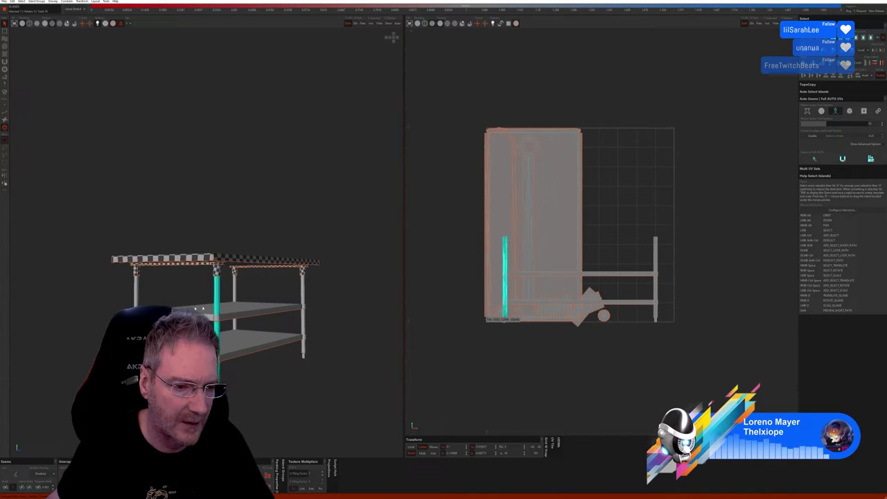
pyautogui.keyDown('ctrl'); pyautogui.click(236, 294); pyautogui.keyUp('ctrl')
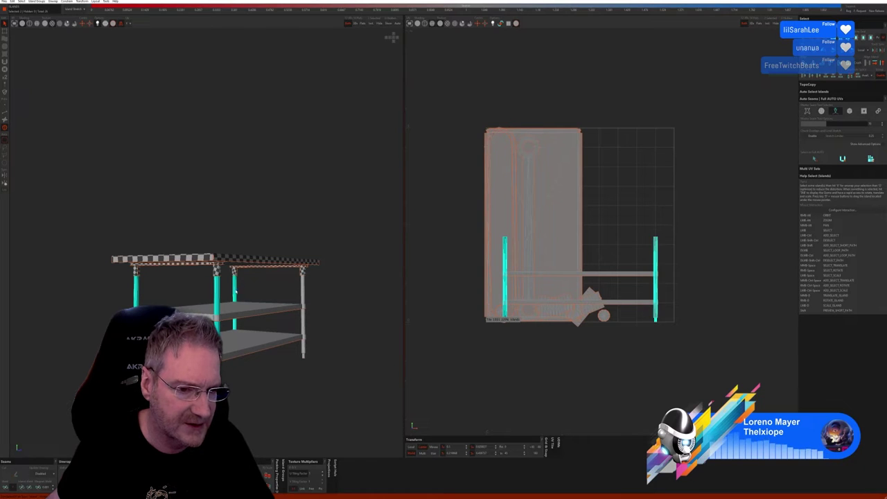
pyautogui.keyDown('ctrl'); pyautogui.click(303, 298); pyautogui.keyUp('ctrl')
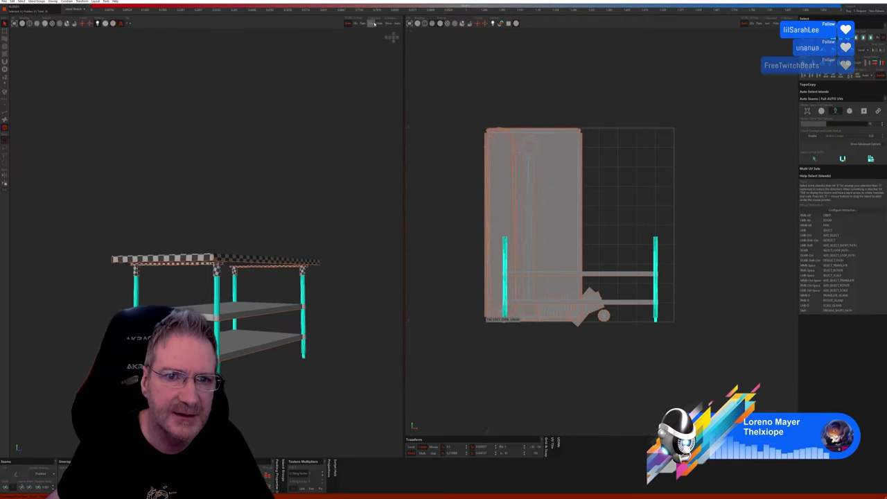
pyautogui.click(371, 24)
pyautogui.click(4, 114)
pyautogui.click(4, 113)
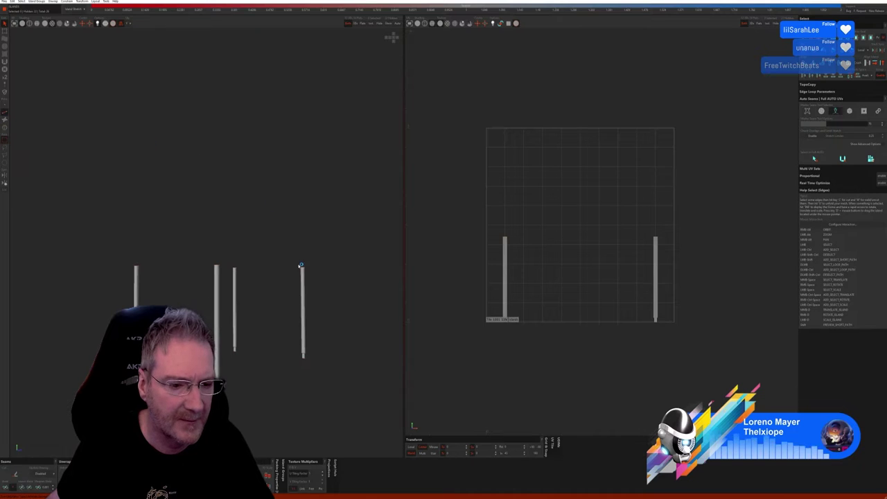
# Select the four legs' seams with the sharp-edges Auto Seams method, then unwrap and pack their islands.
pyautogui.click(815, 159)
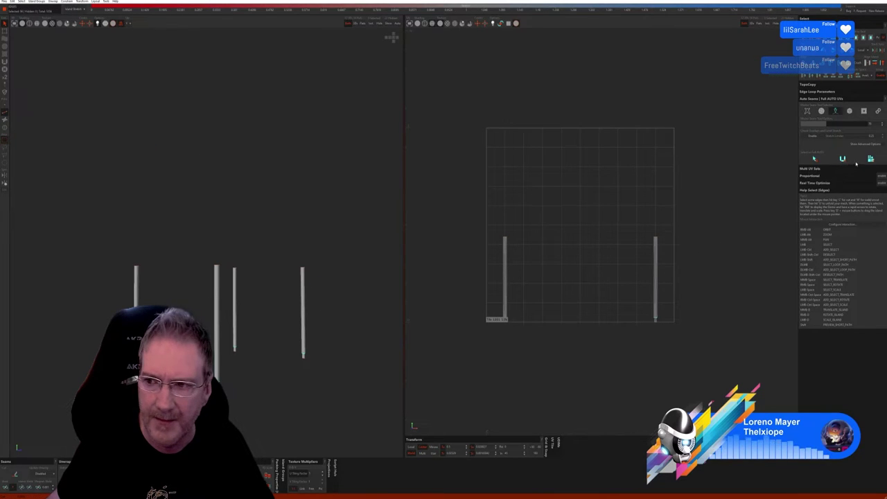
pyautogui.click(843, 160)
pyautogui.click(871, 159)
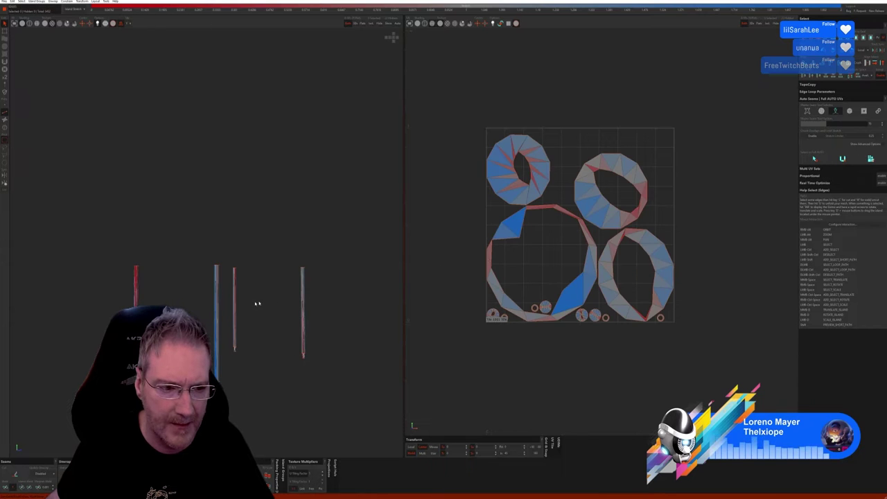
# Select a lengthwise edge line on the first table leg and cut it as a seam.
pyautogui.keyDown('alt'); pyautogui.moveTo(225, 311); pyautogui.dragTo(201, 347, button='right'); pyautogui.keyUp('alt')
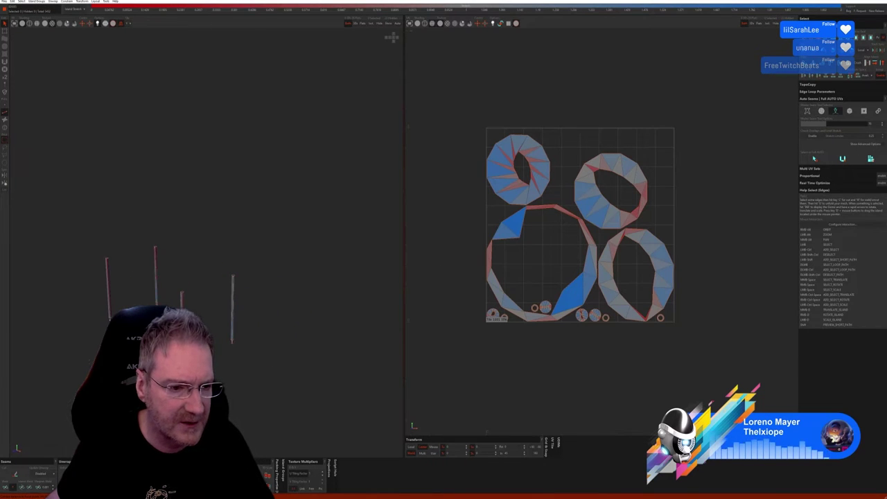
pyautogui.scroll(7, 154, 260)
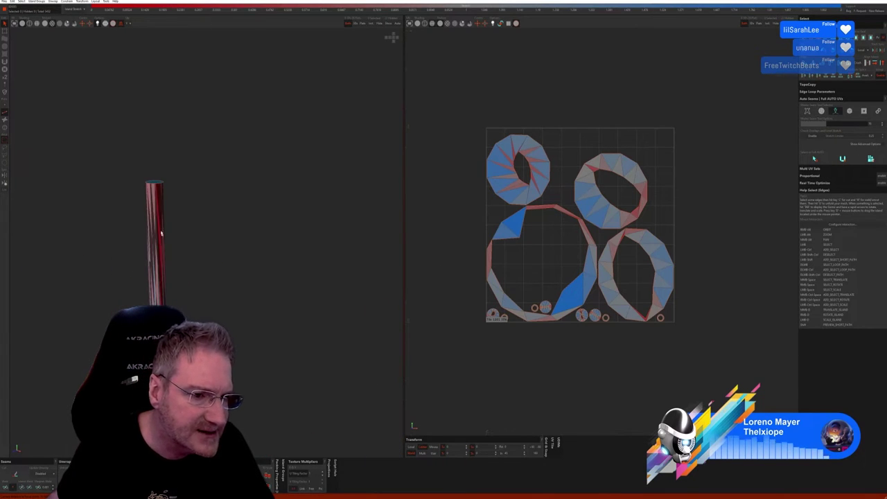
pyautogui.click(156, 198)
pyautogui.scroll(-4, 161, 276)
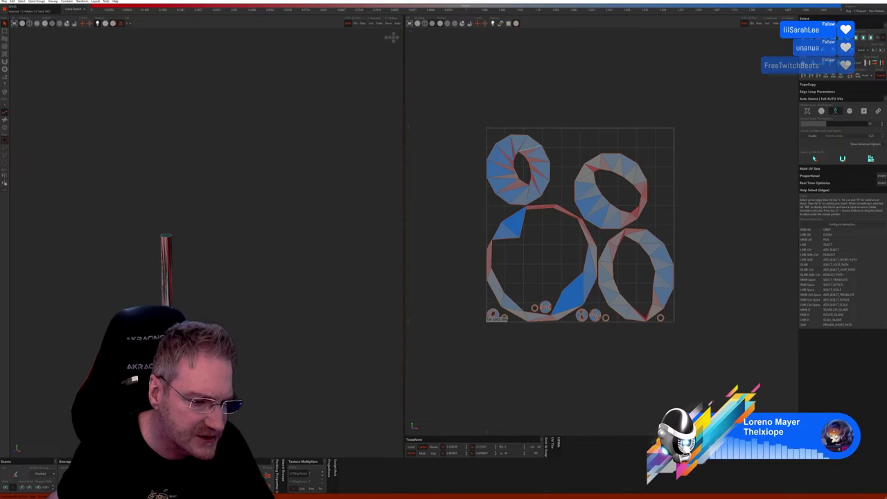
pyautogui.click(14, 476)
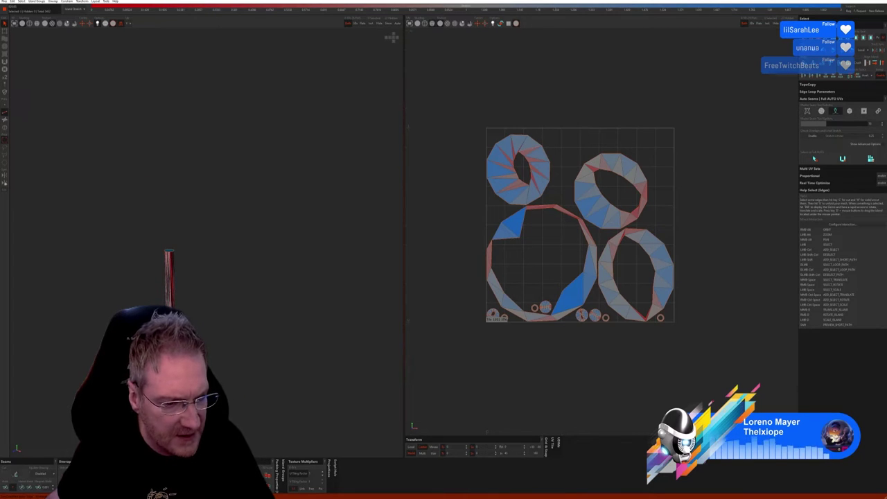
# Cut a lengthwise seam along the second table leg.
pyautogui.scroll(-8, 170, 374)
pyautogui.keyDown('alt'); pyautogui.moveTo(170, 374); pyautogui.dragTo(125, 339, button='right'); pyautogui.keyUp('alt')
pyautogui.scroll(6, 121, 319)
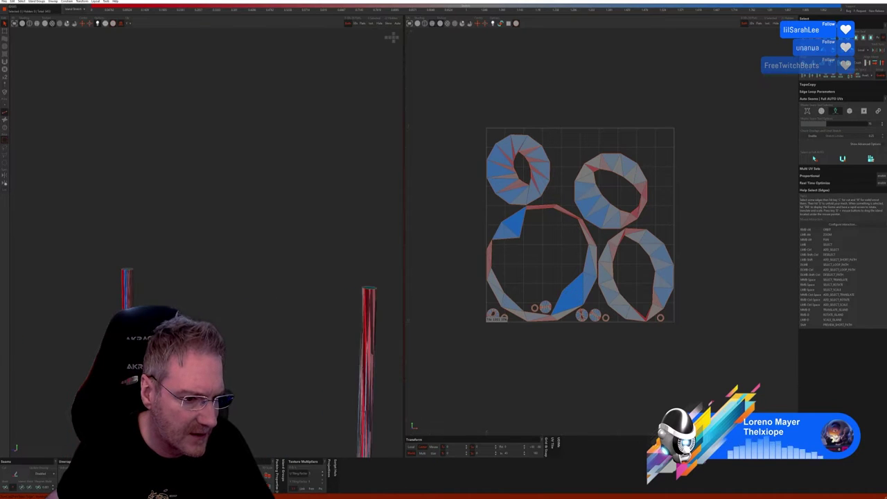
pyautogui.click(130, 301)
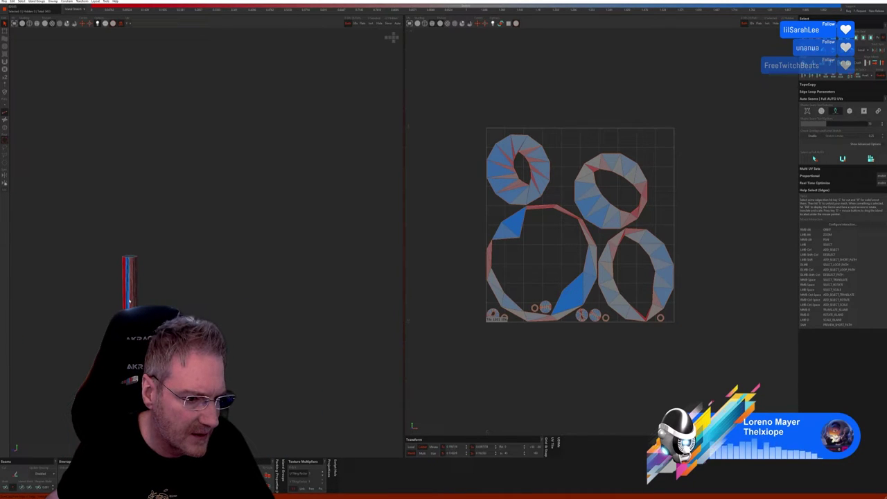
pyautogui.click(15, 475)
# Cut a lengthwise seam along the third table leg.
pyautogui.scroll(-4, 158, 381)
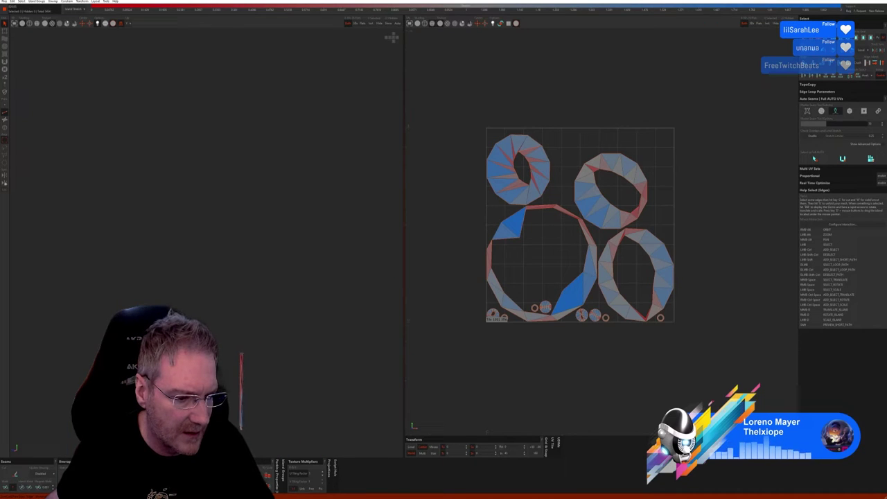
pyautogui.scroll(7, 158, 357)
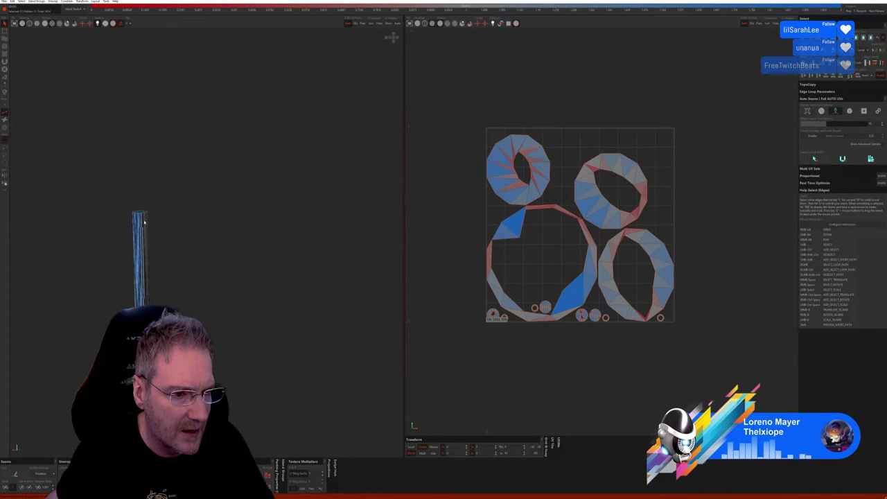
pyautogui.click(144, 223)
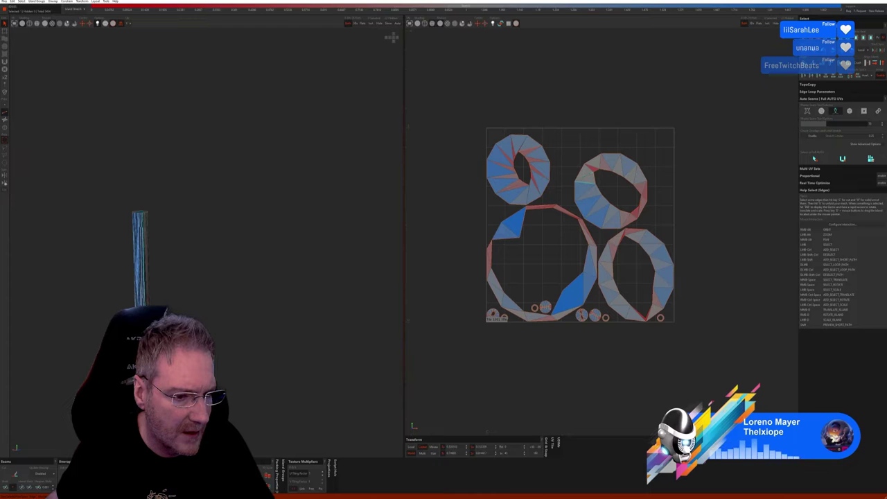
pyautogui.click(15, 474)
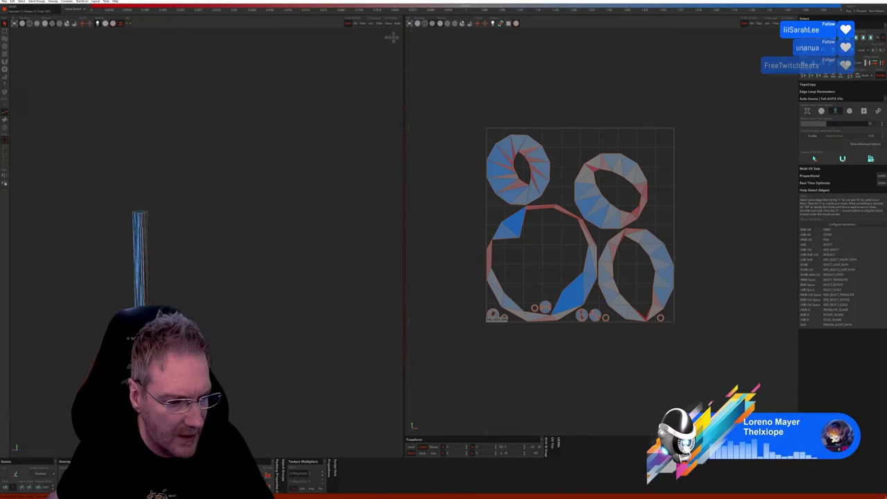
# Cut a lengthwise seam along the fourth and last table leg.
pyautogui.scroll(-6, 208, 416)
pyautogui.keyDown('alt'); pyautogui.moveTo(277, 243); pyautogui.dragTo(142, 239, button='right'); pyautogui.keyUp('alt')
pyautogui.keyDown('alt'); pyautogui.moveTo(104, 430); pyautogui.dragTo(160, 287, button='middle'); pyautogui.keyUp('alt')
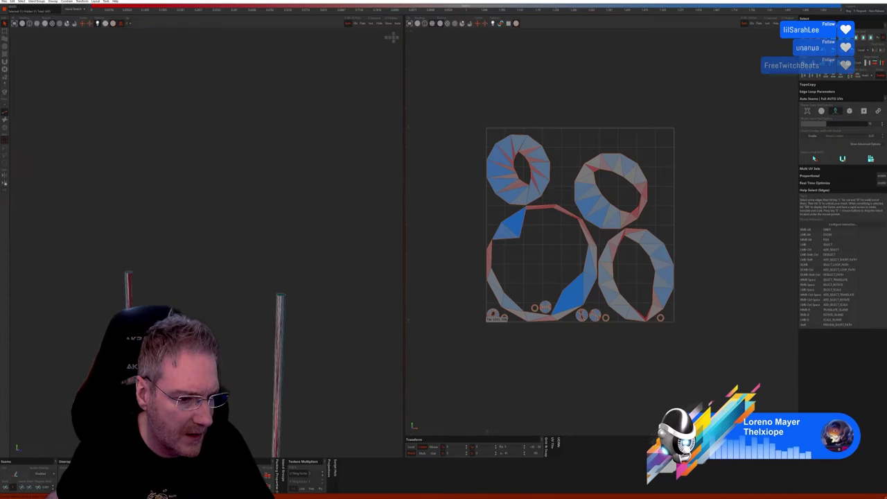
pyautogui.scroll(3, 138, 312)
pyautogui.click(128, 242)
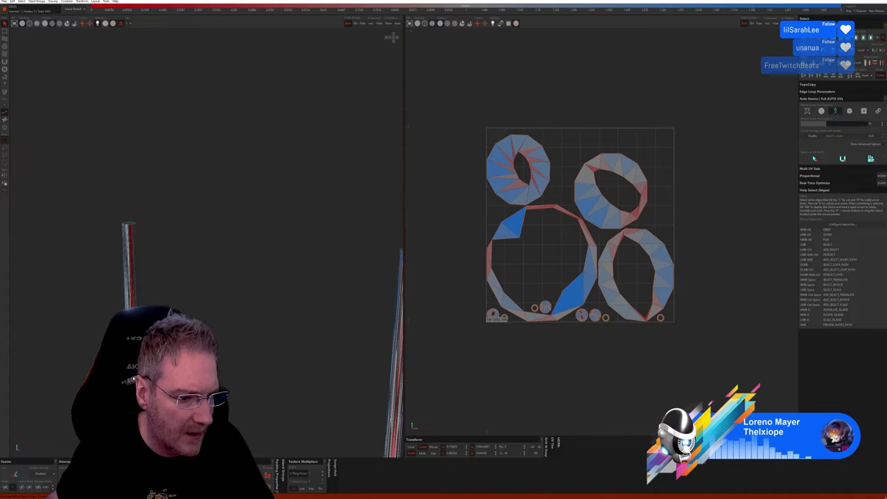
pyautogui.click(16, 475)
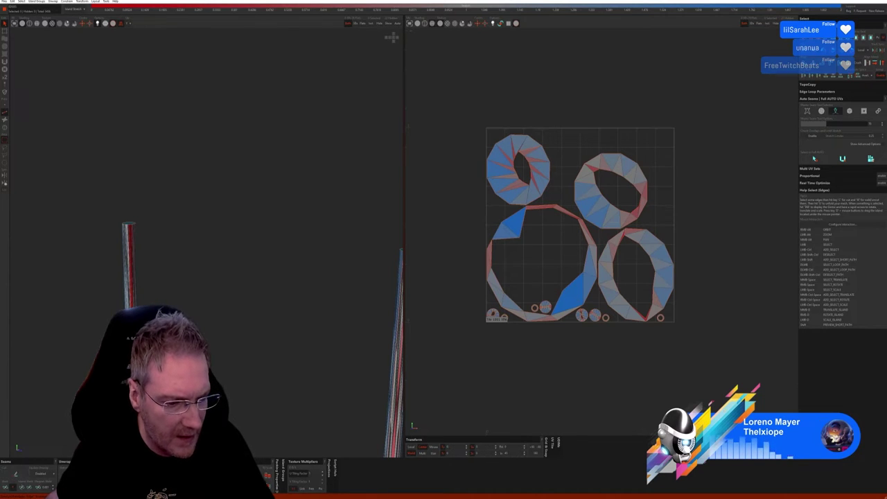
# Select all of the legs' geometry in the UV layout, unfold it into flat strips, and clear the selection.
pyautogui.scroll(-1, 486, 272)
pyautogui.moveTo(451, 135); pyautogui.dragTo(676, 380)
pyautogui.hotkey('ctrl', 'a')
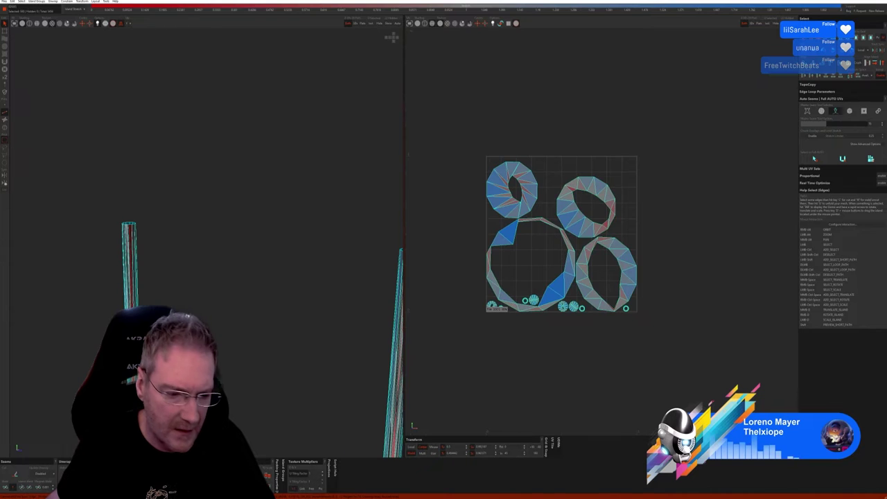
pyautogui.press('u')
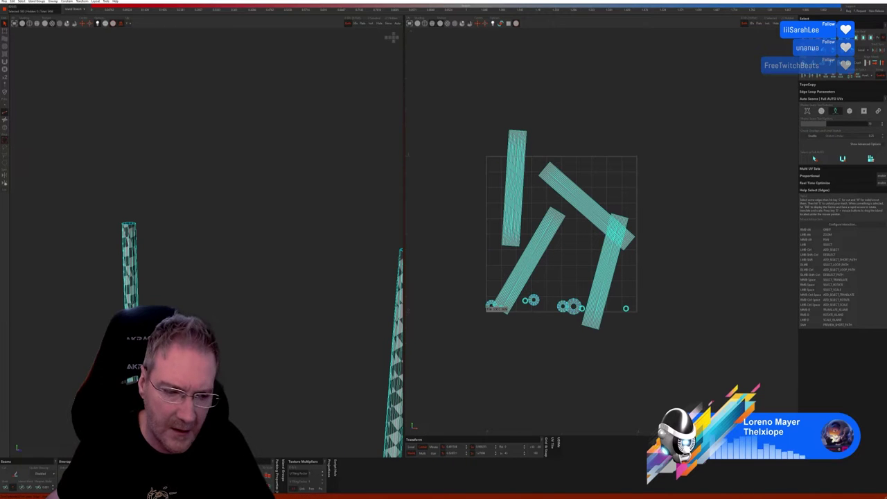
pyautogui.click(654, 225)
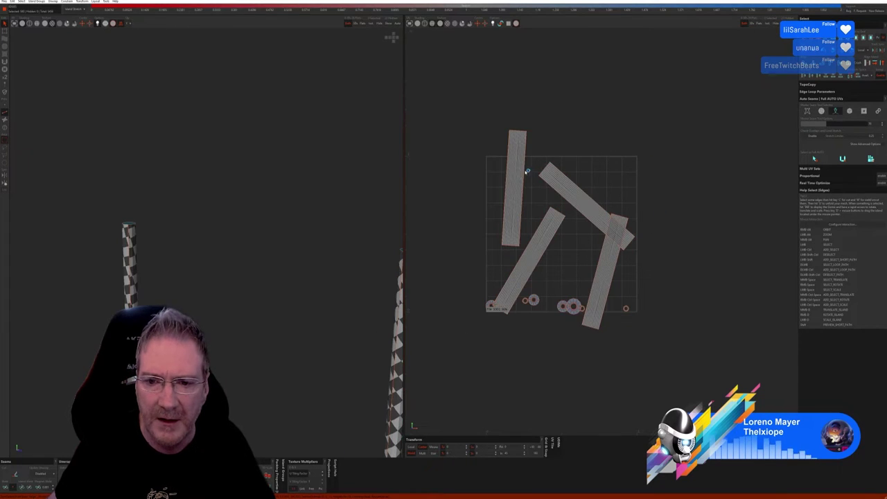
# Switch to island selection and rotate each of the four long leg strips upright in the UV layout.
pyautogui.click(5, 128)
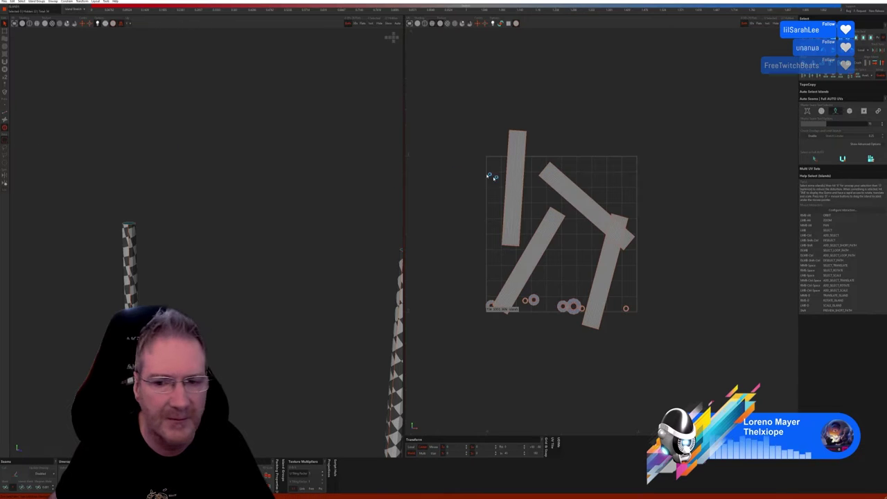
pyautogui.click(513, 198)
pyautogui.moveTo(515, 206)
pyautogui.mouseDown(button='right')
pyautogui.moveTo(529, 206)
pyautogui.moveTo(506, 203)
pyautogui.mouseUp(button='right')
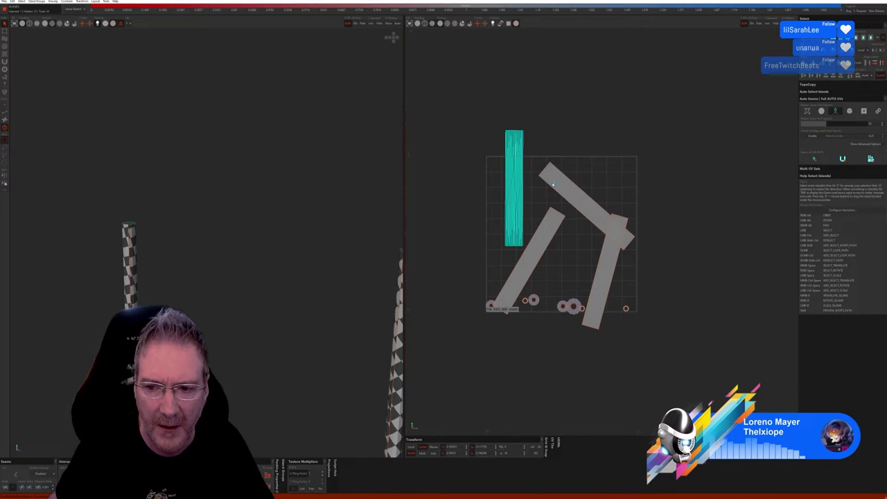
pyautogui.click(553, 183)
pyautogui.moveTo(552, 184); pyautogui.dragTo(542, 207, button='right')
pyautogui.click(555, 221)
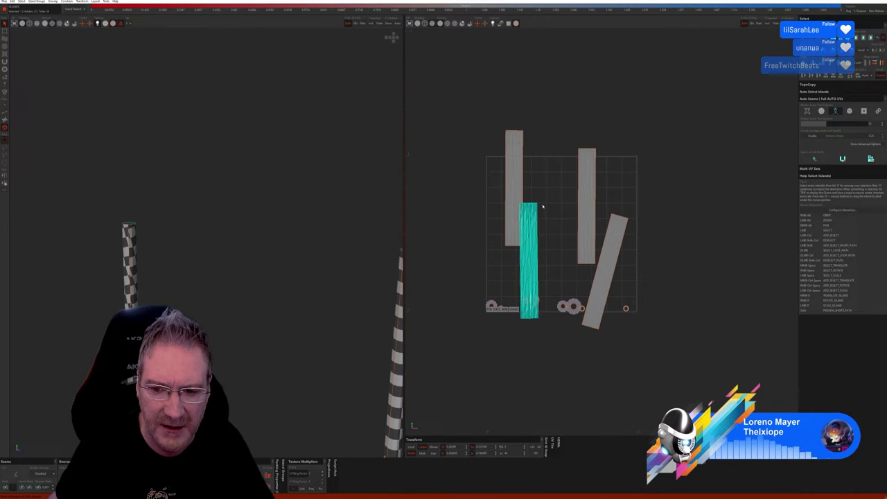
pyautogui.click(607, 236)
pyautogui.moveTo(608, 236); pyautogui.dragTo(613, 228, button='right')
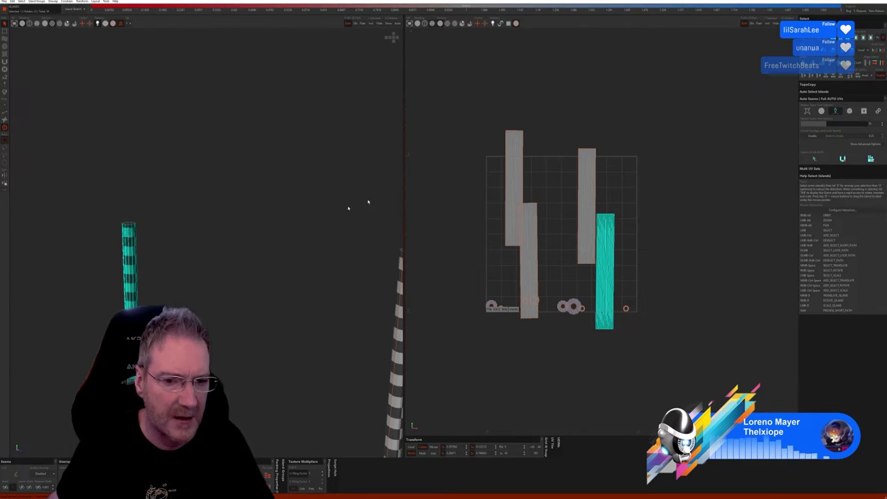
# Clear the leg selection and bring all hidden parts of the table back into view.
pyautogui.click(437, 225)
pyautogui.scroll(-5, 232, 269)
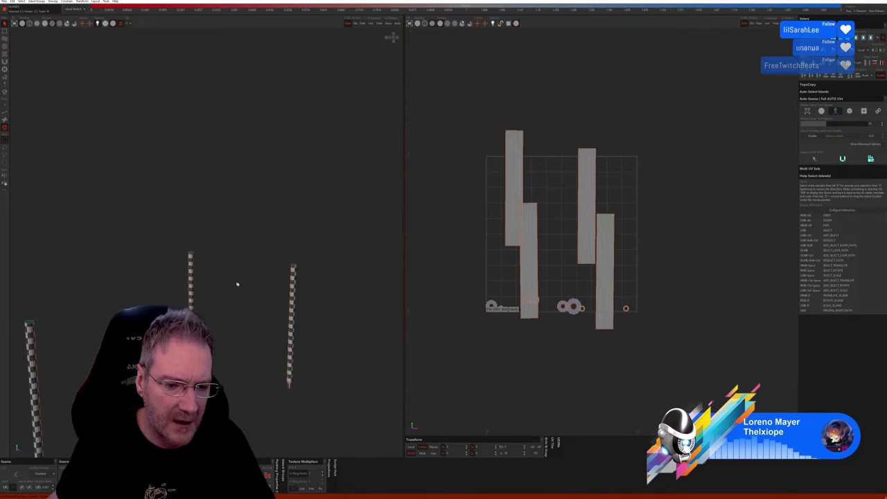
pyautogui.keyDown('alt'); pyautogui.moveTo(238, 284); pyautogui.dragTo(246, 287); pyautogui.keyUp('alt')
pyautogui.click(389, 24)
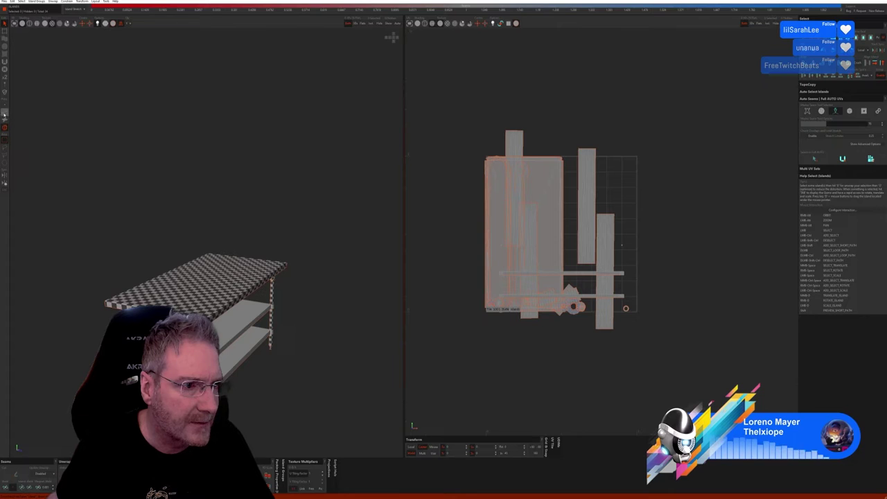
pyautogui.moveTo(302, 410)
pyautogui.keyDown('alt'); pyautogui.mouseDown()
pyautogui.moveTo(284, 400)
pyautogui.moveTo(292, 403)
pyautogui.mouseUp(); pyautogui.keyUp('alt')
pyautogui.scroll(2, 292, 404)
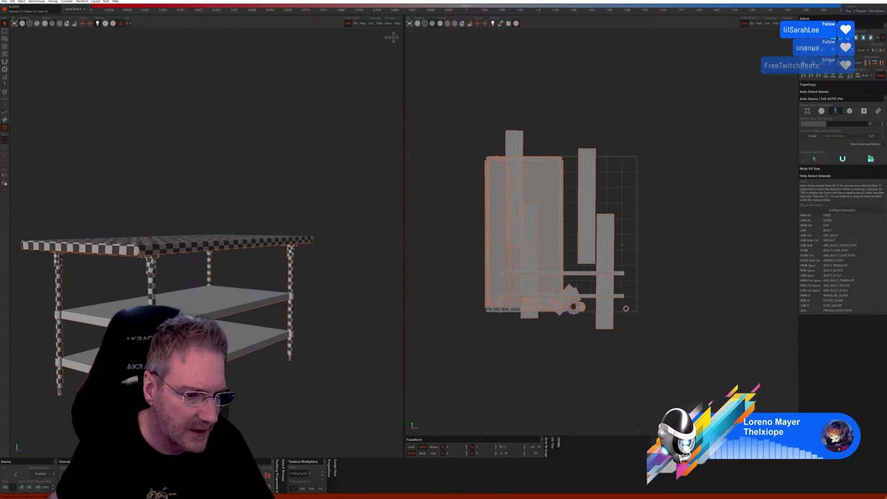
# Isolate the middle shelf and apply automatic seams to it, cutting, unfolding and packing its UVs.
pyautogui.click(232, 302)
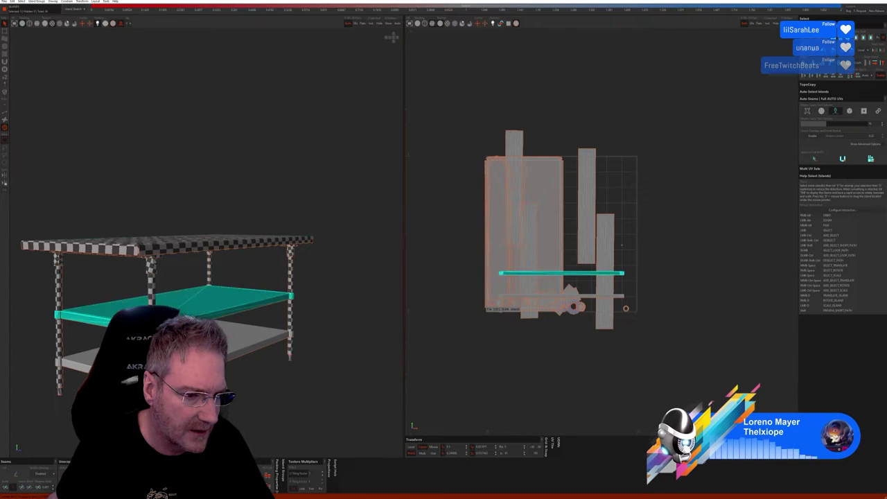
pyautogui.click(372, 24)
pyautogui.keyDown('alt'); pyautogui.moveTo(282, 366); pyautogui.dragTo(257, 305); pyautogui.keyUp('alt')
pyautogui.click(5, 113)
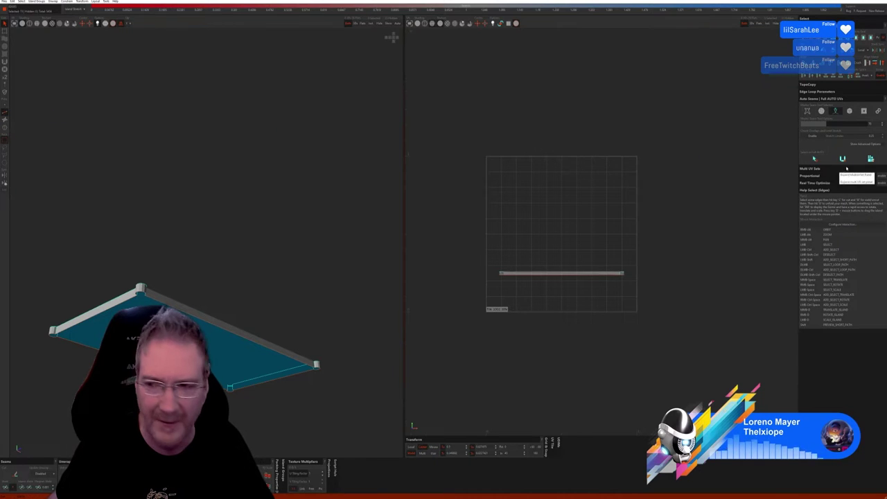
pyautogui.click(870, 159)
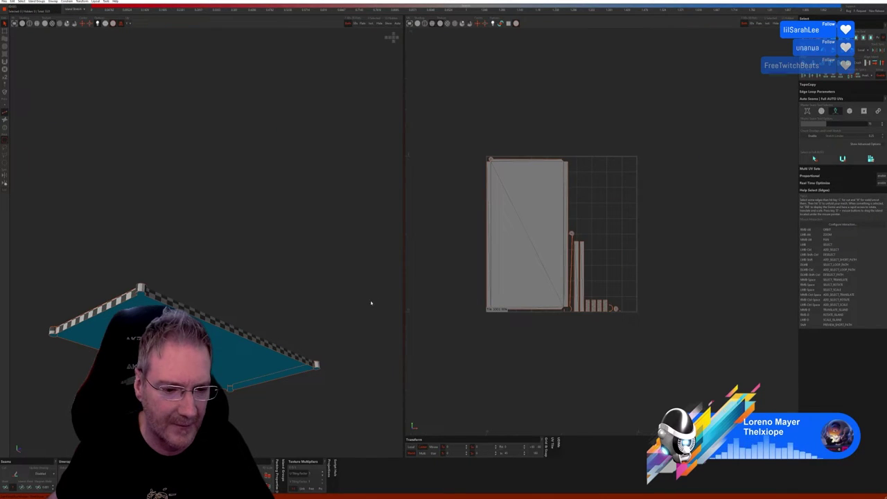
# Examine the checker pattern along the middle shelf's rim and the inner faces seen from below.
pyautogui.keyDown('alt'); pyautogui.moveTo(301, 340); pyautogui.dragTo(288, 323, button='right'); pyautogui.keyUp('alt')
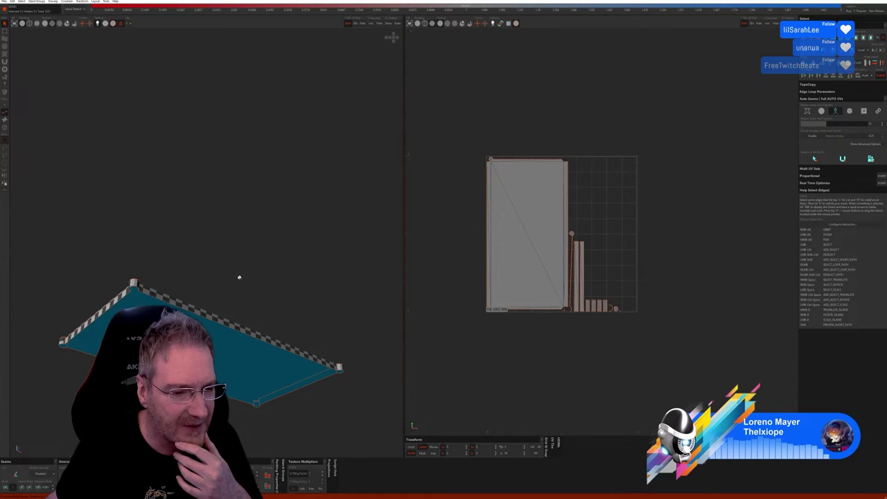
pyautogui.moveTo(268, 260)
pyautogui.keyDown('alt'); pyautogui.mouseDown()
pyautogui.moveTo(284, 273)
pyautogui.moveTo(280, 307)
pyautogui.moveTo(284, 266)
pyautogui.mouseUp(); pyautogui.keyUp('alt')
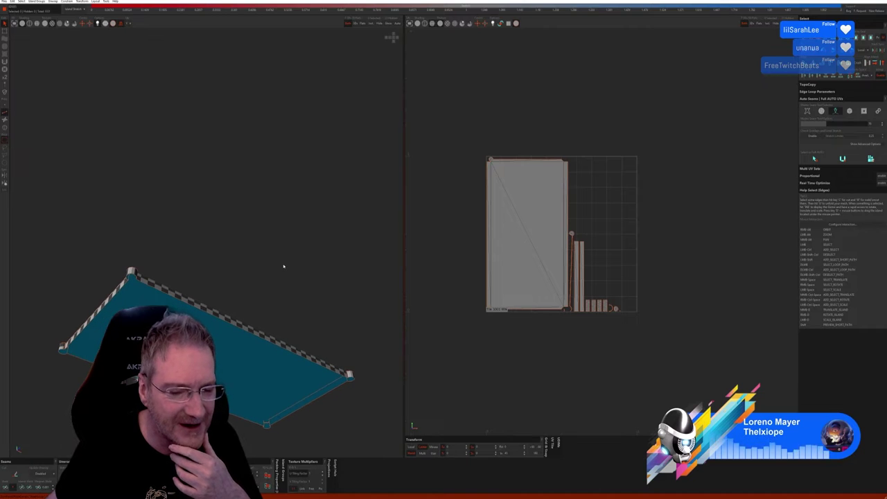
pyautogui.keyDown('alt'); pyautogui.moveTo(284, 266); pyautogui.dragTo(284, 257, button='right'); pyautogui.keyUp('alt')
pyautogui.moveTo(285, 257)
pyautogui.mouseDown(button='middle')
pyautogui.moveTo(289, 244)
pyautogui.moveTo(284, 287)
pyautogui.moveTo(284, 264)
pyautogui.mouseUp(button='middle')
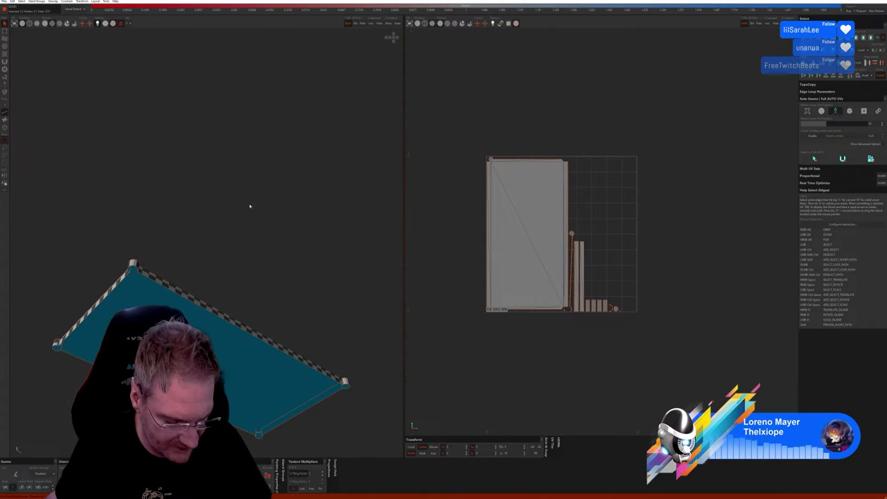
pyautogui.keyDown('alt'); pyautogui.moveTo(178, 235); pyautogui.dragTo(171, 205); pyautogui.keyUp('alt')
pyautogui.keyDown('alt'); pyautogui.moveTo(170, 206); pyautogui.dragTo(174, 264, button='right'); pyautogui.keyUp('alt')
pyautogui.moveTo(175, 264); pyautogui.dragTo(169, 197, button='middle')
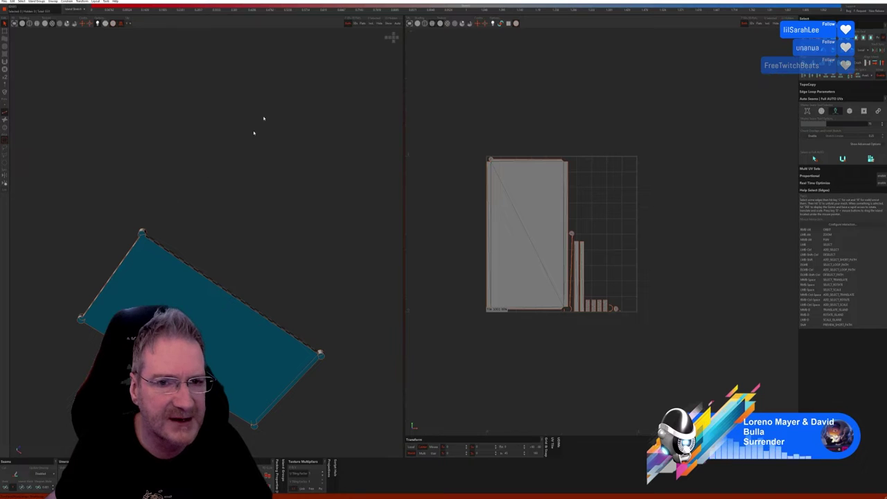
# Show all parts again and isolate the separate underside panel of the middle shelf using island selection.
pyautogui.click(388, 23)
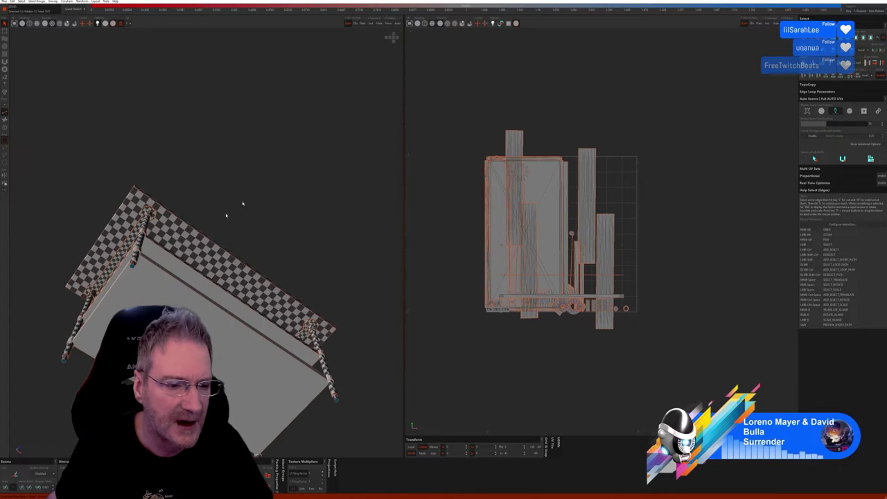
pyautogui.scroll(3, 159, 266)
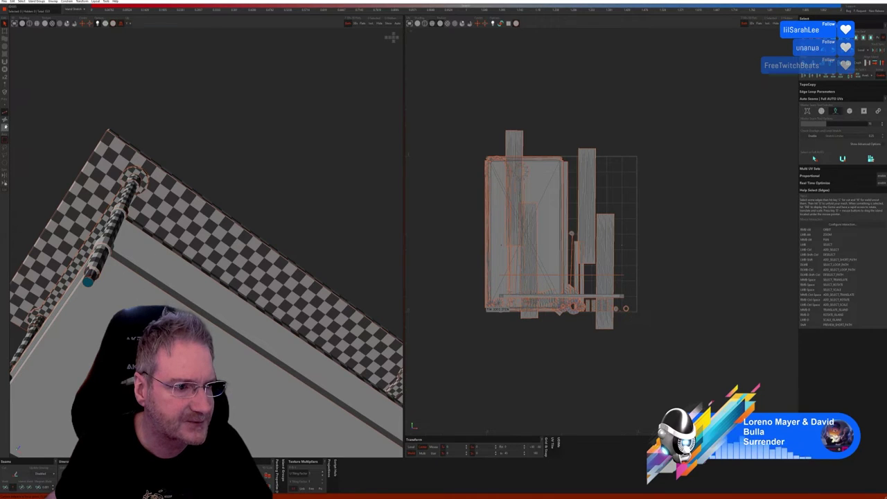
pyautogui.click(5, 128)
pyautogui.click(139, 251)
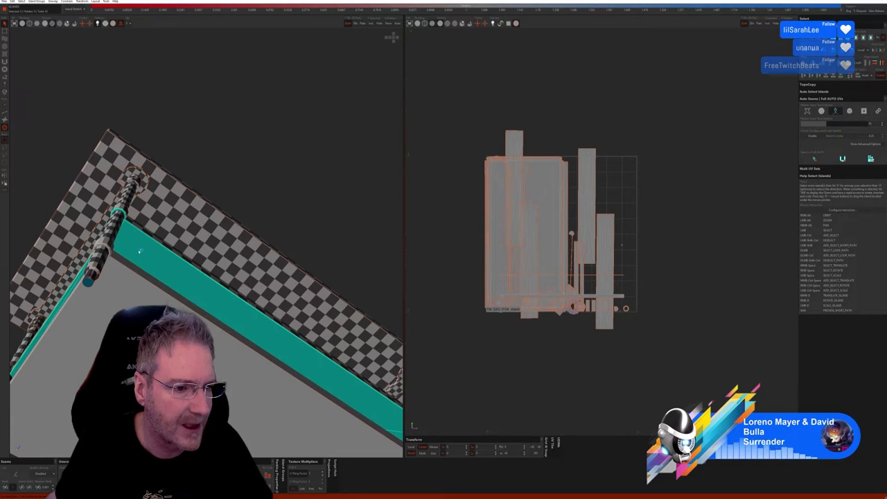
pyautogui.click(371, 23)
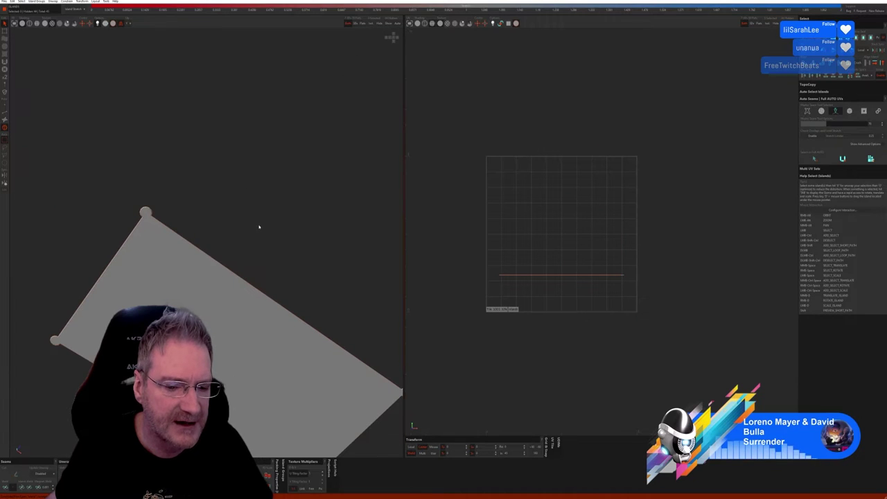
pyautogui.press('f')
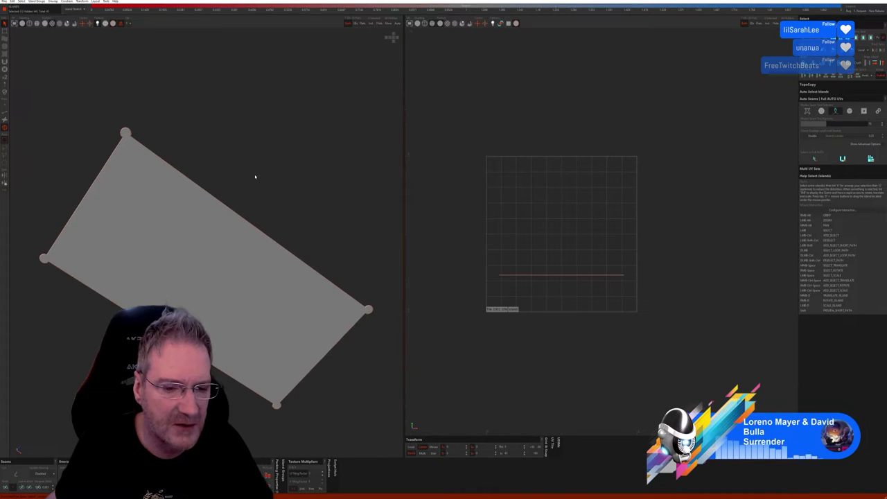
# Switch to edge selection and automatically cut, flatten and pack the UVs of the middle shelf's underside panel.
pyautogui.click(5, 113)
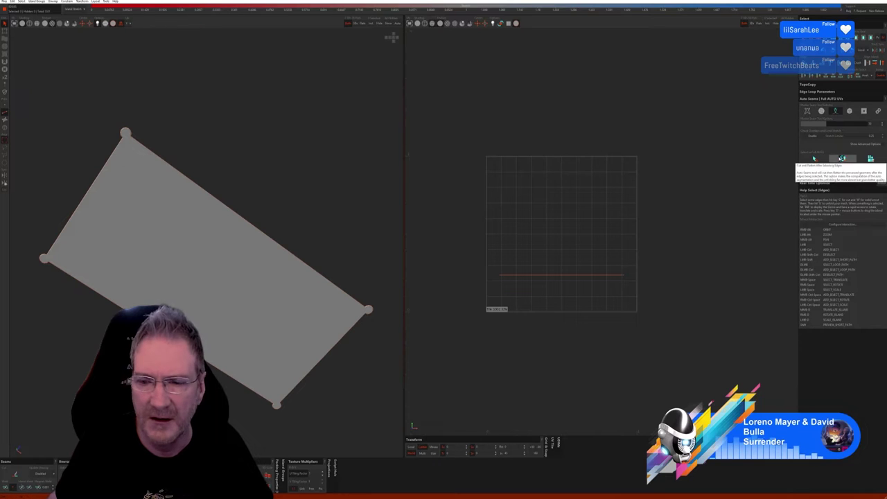
pyautogui.click(843, 160)
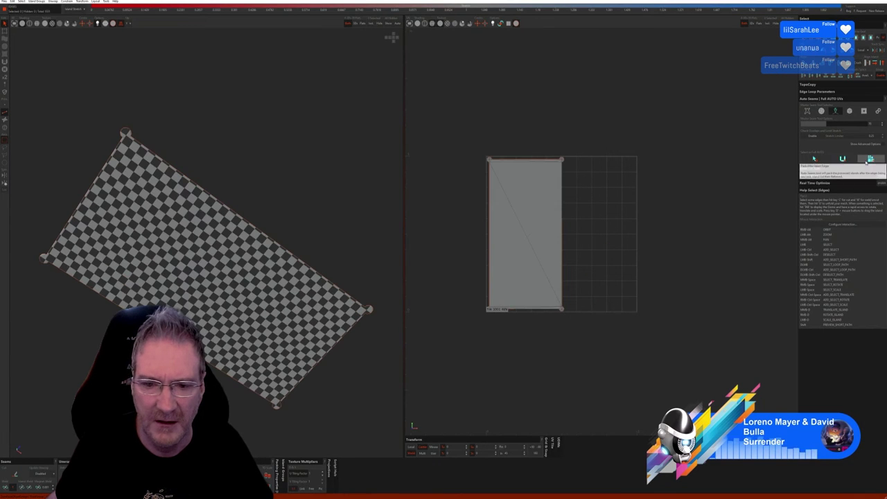
pyautogui.keyDown('alt'); pyautogui.moveTo(268, 189); pyautogui.dragTo(244, 164, button='right'); pyautogui.keyUp('alt')
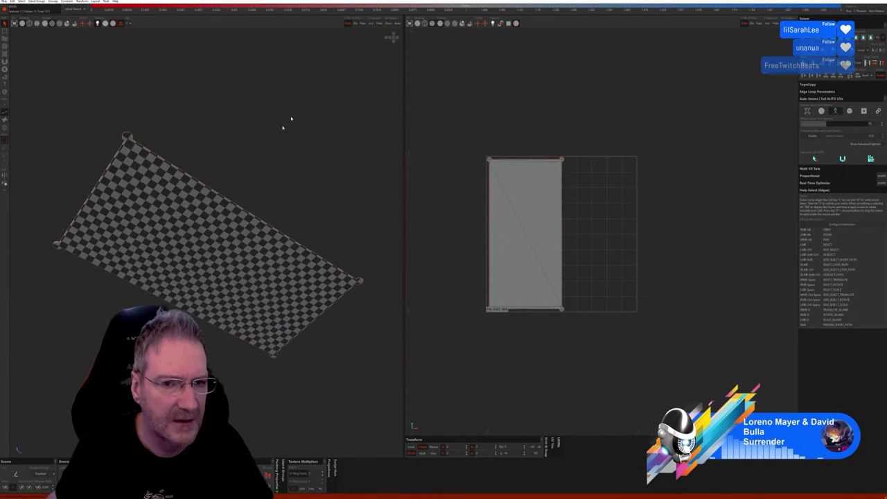
# Show the whole table again and isolate the bottom shelf with island selection.
pyautogui.click(378, 23)
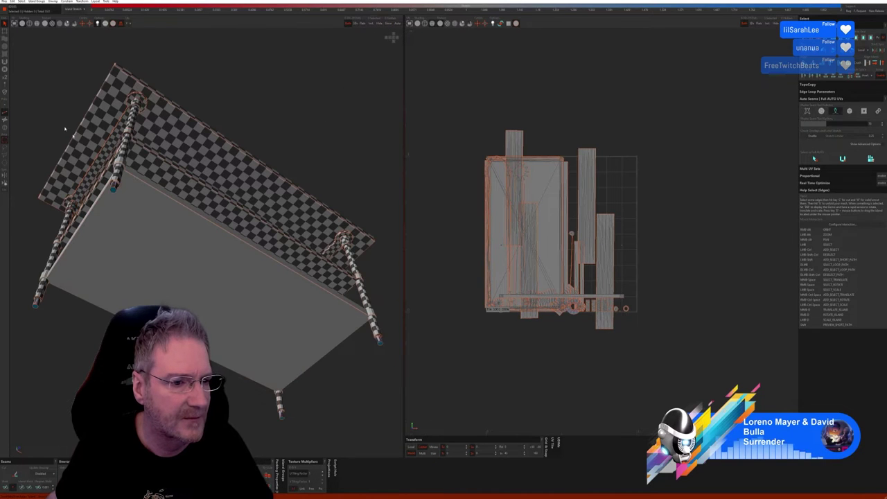
pyautogui.keyDown('alt'); pyautogui.moveTo(65, 129); pyautogui.dragTo(214, 274); pyautogui.keyUp('alt')
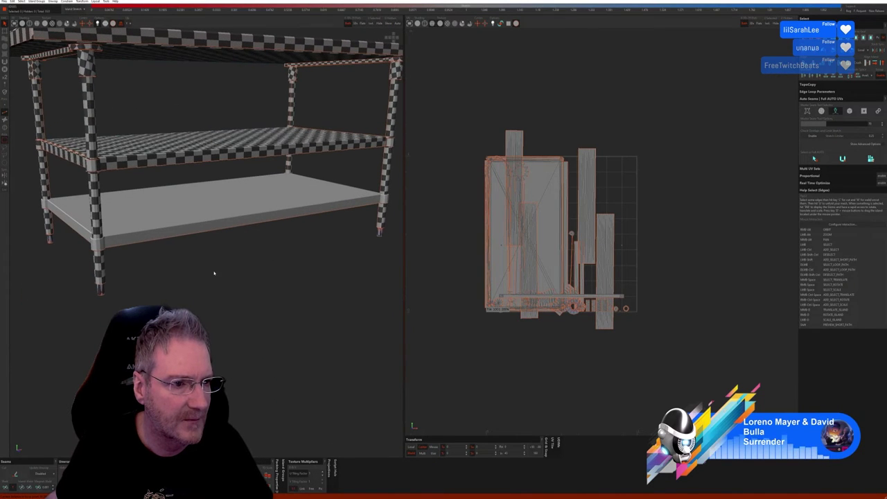
pyautogui.click(5, 129)
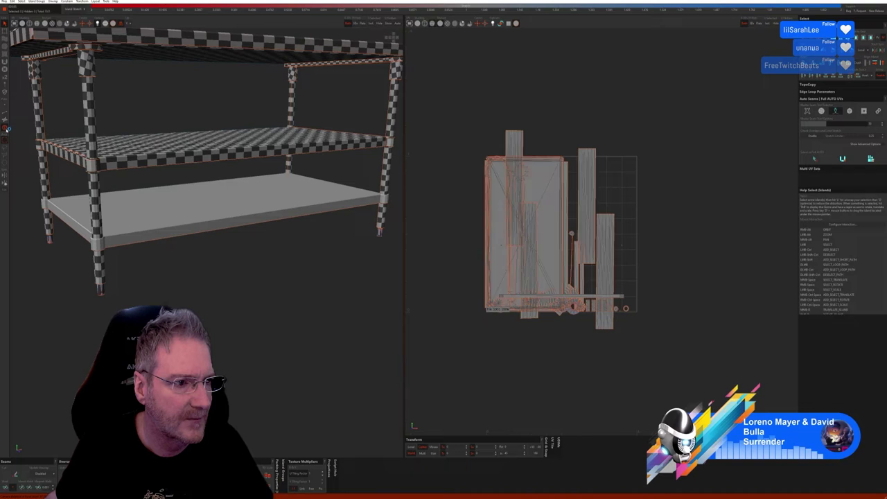
pyautogui.click(166, 210)
pyautogui.click(371, 24)
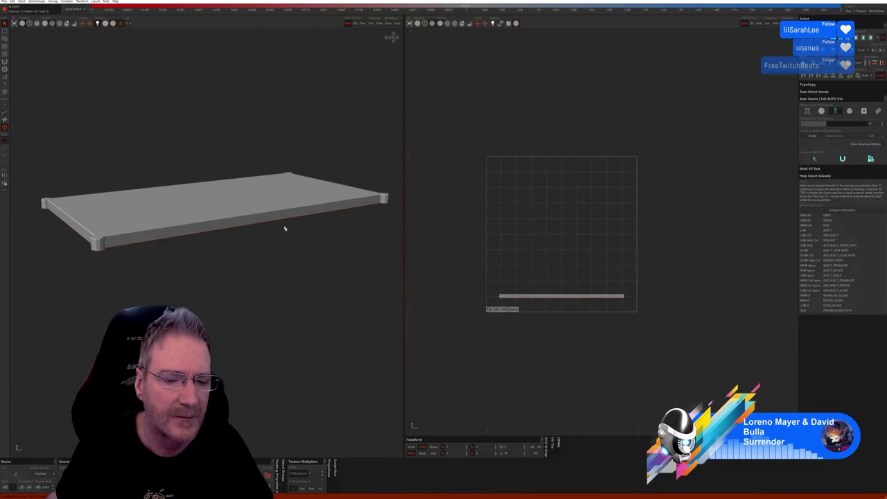
pyautogui.moveTo(284, 228)
pyautogui.keyDown('alt'); pyautogui.mouseDown()
pyautogui.moveTo(287, 213)
pyautogui.moveTo(288, 245)
pyautogui.mouseUp(); pyautogui.keyUp('alt')
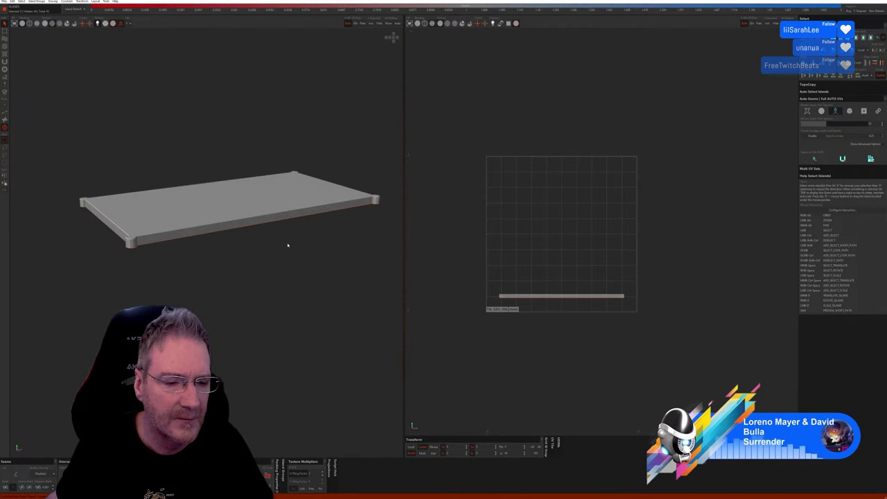
# Auto-select the bottom shelf's seam edges, cut and flatten it, and pack its islands, checking the checker pattern.
pyautogui.click(6, 113)
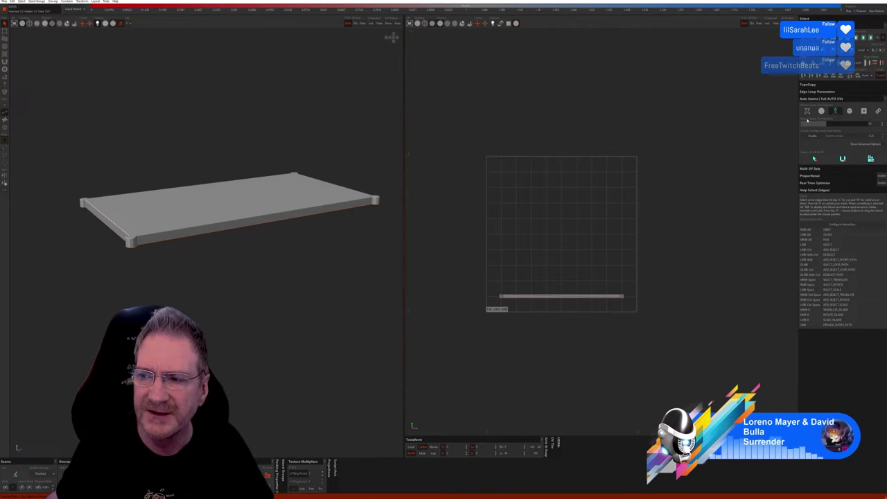
pyautogui.click(816, 159)
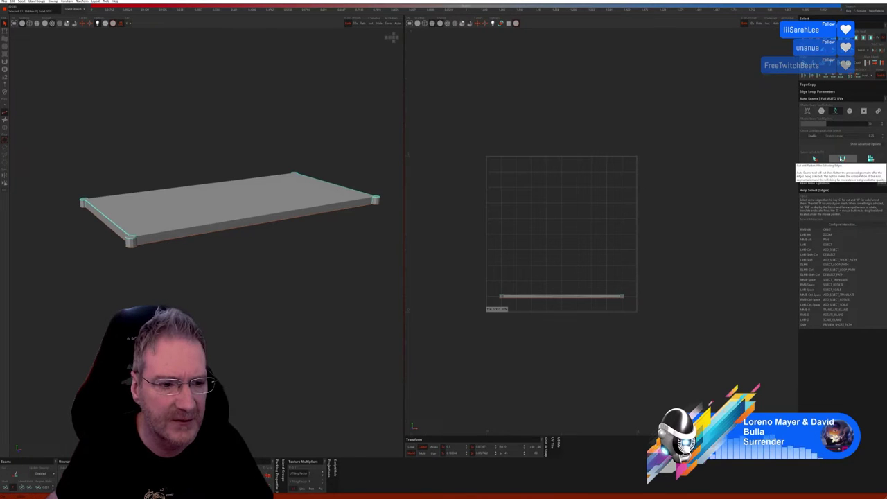
pyautogui.click(842, 159)
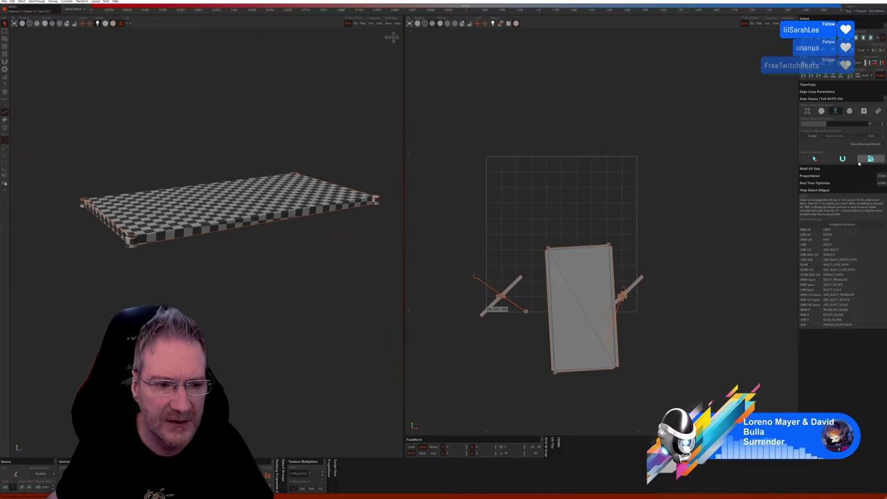
pyautogui.click(871, 160)
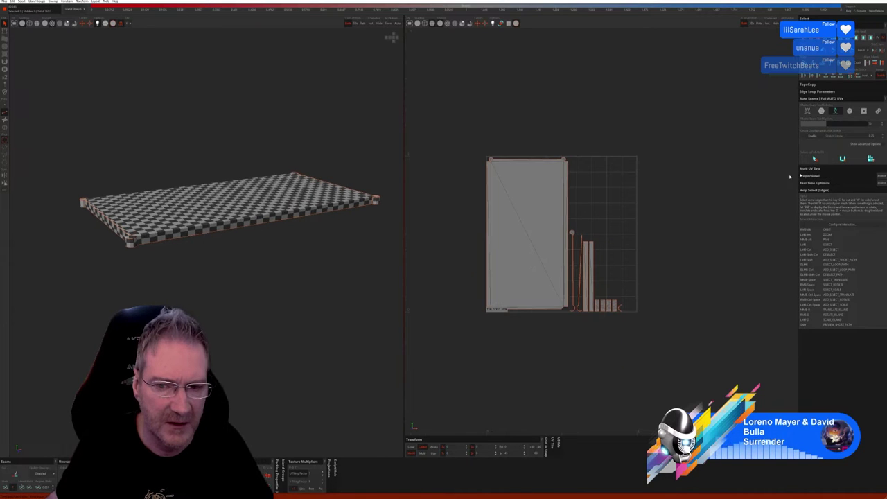
pyautogui.moveTo(339, 250); pyautogui.dragTo(249, 251, button='middle')
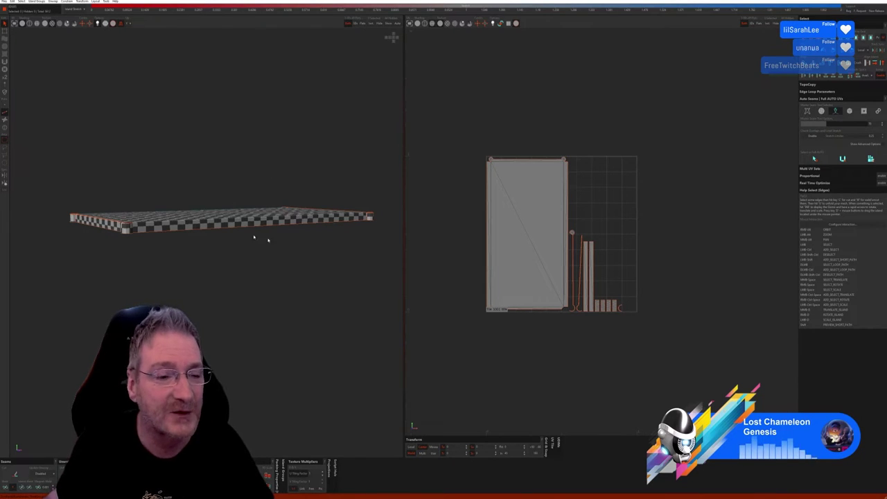
pyautogui.moveTo(214, 255)
pyautogui.mouseDown(button='middle')
pyautogui.moveTo(216, 263)
pyautogui.moveTo(204, 249)
pyautogui.moveTo(204, 267)
pyautogui.mouseUp(button='middle')
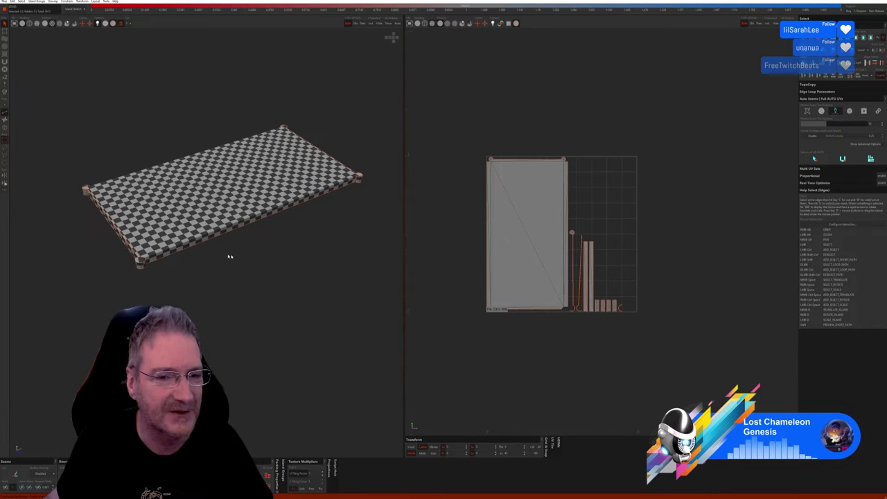
pyautogui.moveTo(229, 257)
pyautogui.keyDown('alt'); pyautogui.mouseDown()
pyautogui.moveTo(215, 256)
pyautogui.moveTo(250, 254)
pyautogui.moveTo(192, 254)
pyautogui.moveTo(176, 231)
pyautogui.moveTo(192, 242)
pyautogui.moveTo(257, 237)
pyautogui.moveTo(224, 248)
pyautogui.mouseUp(); pyautogui.keyUp('alt')
pyautogui.scroll(5, 137, 238)
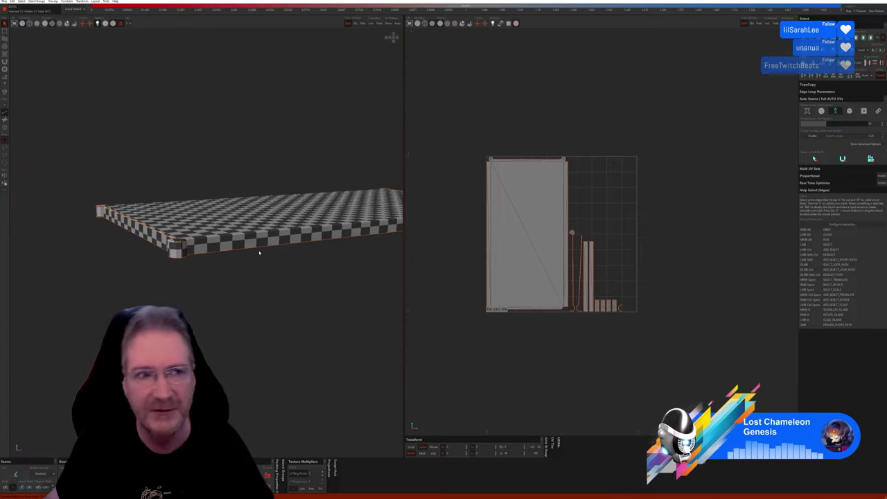
# Show all parts again and isolate the bottom shelf's separate underside panel using island selection.
pyautogui.click(387, 24)
pyautogui.moveTo(241, 166); pyautogui.dragTo(143, 148, button='middle')
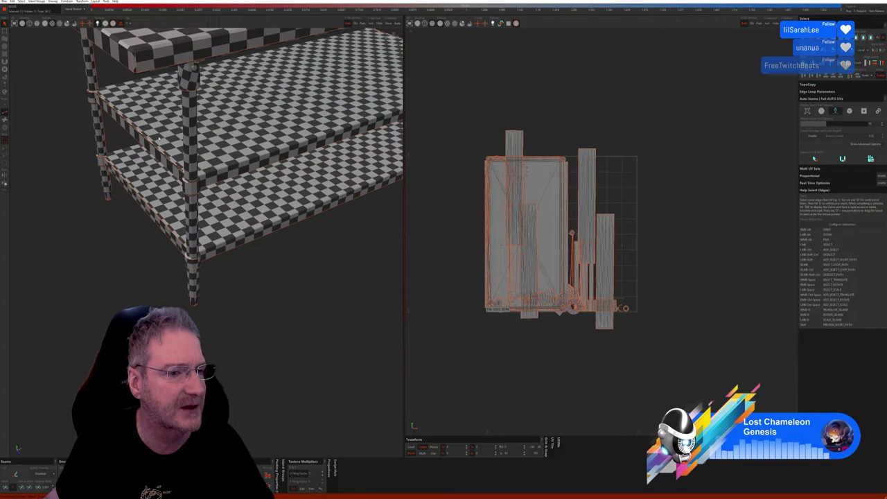
pyautogui.scroll(-6, 241, 270)
pyautogui.moveTo(251, 238)
pyautogui.mouseDown(button='middle')
pyautogui.moveTo(268, 244)
pyautogui.moveTo(262, 238)
pyautogui.mouseUp(button='middle')
pyautogui.click(5, 129)
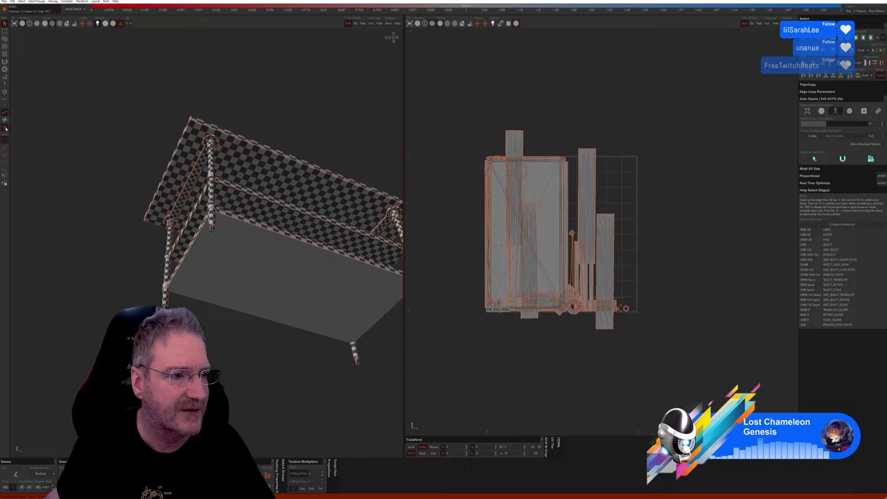
pyautogui.click(261, 251)
pyautogui.click(371, 23)
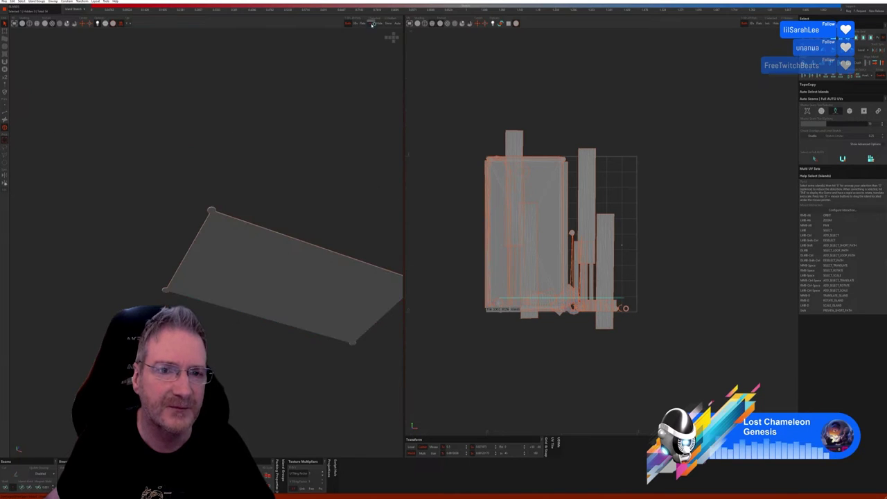
# Switch to edge selection and automatically cut, flatten and pack the UVs of the bottom shelf's underside panel.
pyautogui.click(4, 112)
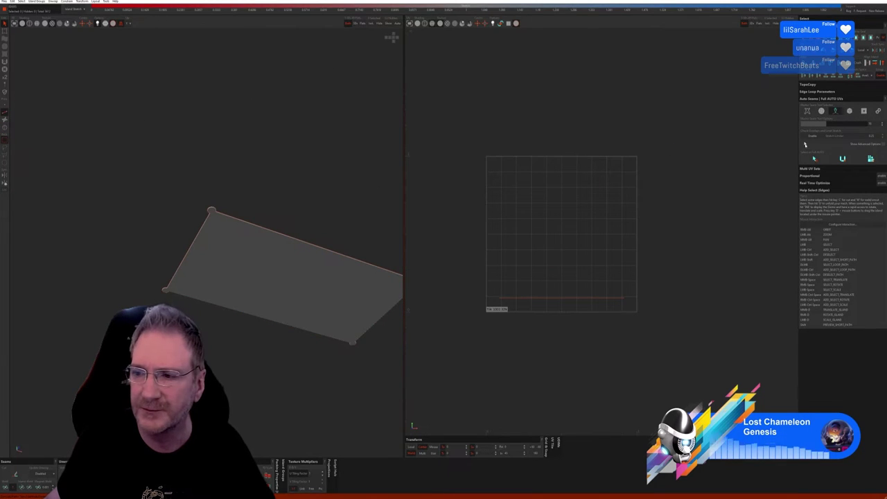
pyautogui.click(843, 159)
pyautogui.click(870, 159)
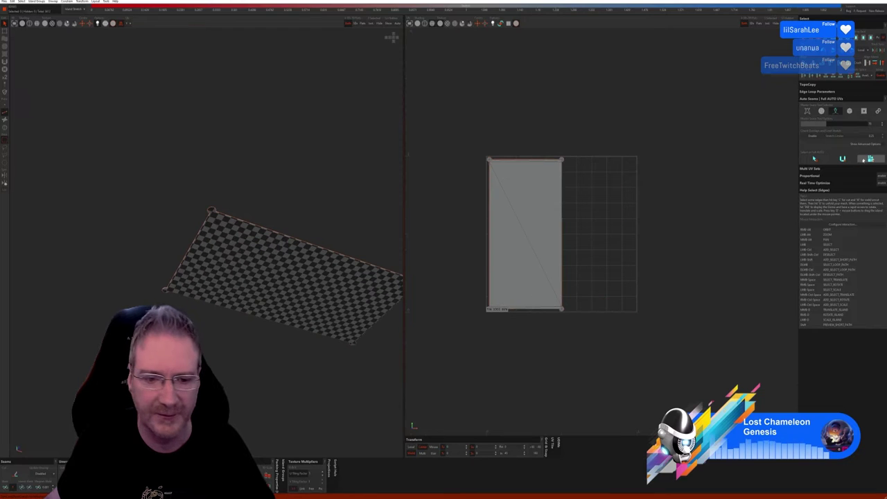
# Show the whole table again and select the small screw head on one leg's upper collar using island selection.
pyautogui.scroll(2, 338, 214)
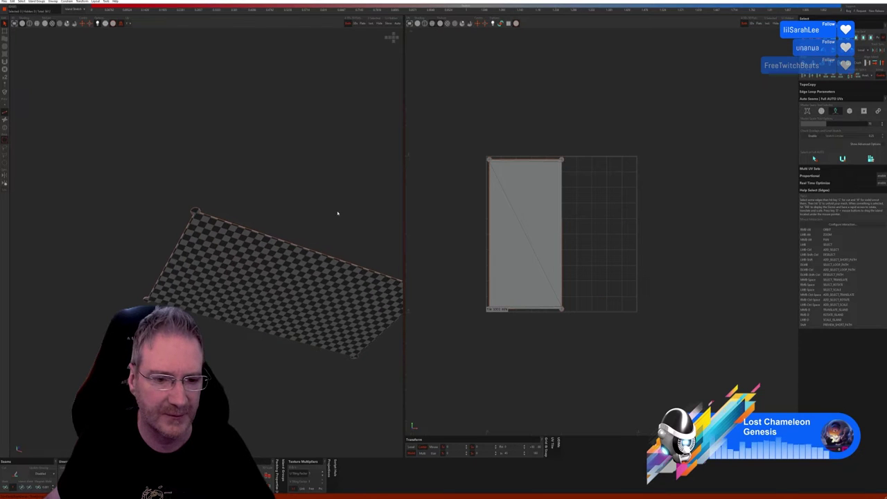
pyautogui.click(388, 24)
pyautogui.scroll(-1, 256, 197)
pyautogui.keyDown('alt'); pyautogui.moveTo(249, 202); pyautogui.dragTo(225, 225, button='right'); pyautogui.keyUp('alt')
pyautogui.scroll(3, 219, 127)
pyautogui.keyDown('alt'); pyautogui.moveTo(221, 128); pyautogui.dragTo(329, 60); pyautogui.keyUp('alt')
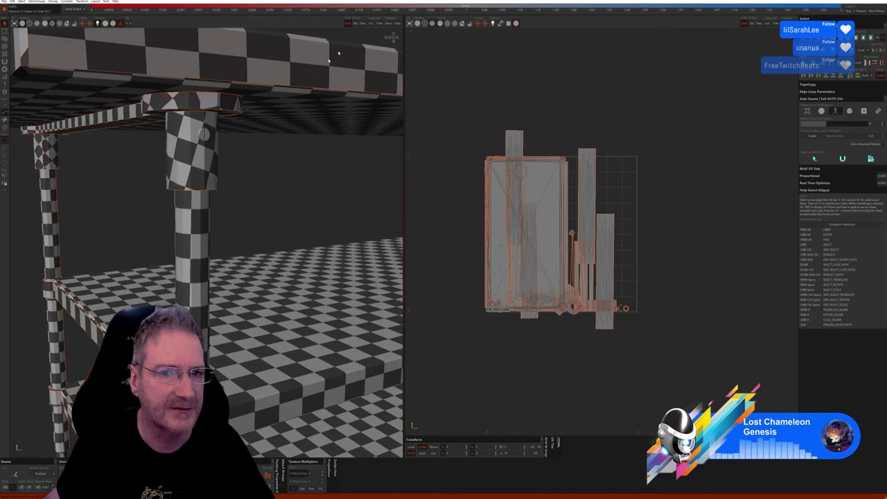
pyautogui.click(5, 128)
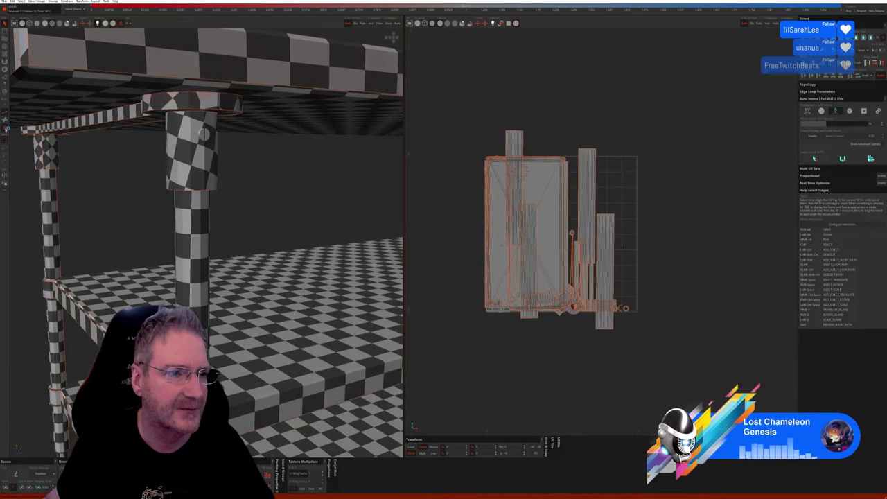
pyautogui.click(205, 134)
# Add the matching screw heads on the other three legs' upper collars to the island selection.
pyautogui.scroll(-2, 231, 178)
pyautogui.keyDown('alt'); pyautogui.moveTo(231, 178); pyautogui.dragTo(203, 187); pyautogui.keyUp('alt')
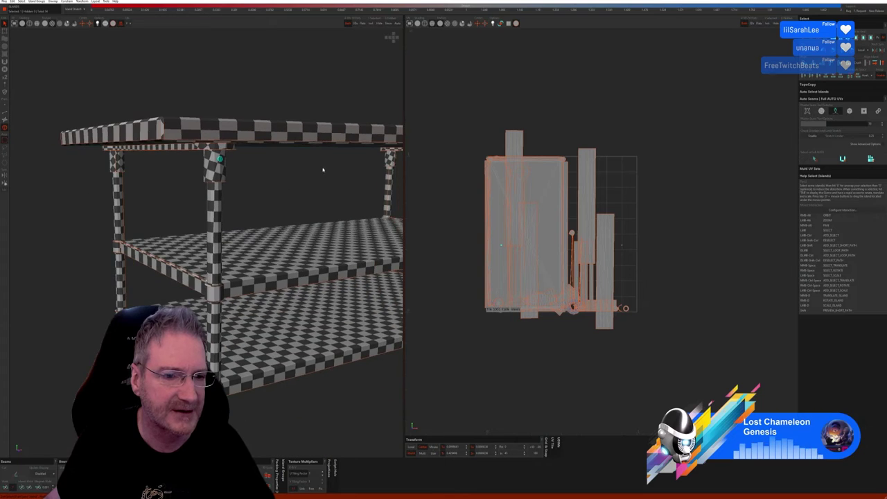
pyautogui.keyDown('alt'); pyautogui.moveTo(357, 169); pyautogui.dragTo(220, 188, button='middle'); pyautogui.keyUp('alt')
pyautogui.keyDown('alt'); pyautogui.moveTo(378, 185); pyautogui.dragTo(308, 186, button='middle'); pyautogui.keyUp('alt')
pyautogui.scroll(5, 309, 185)
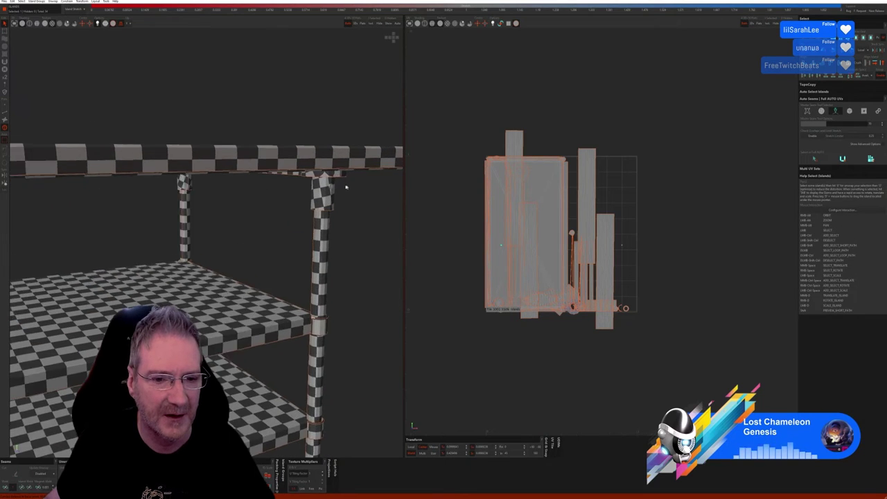
pyautogui.scroll(-8, 325, 183)
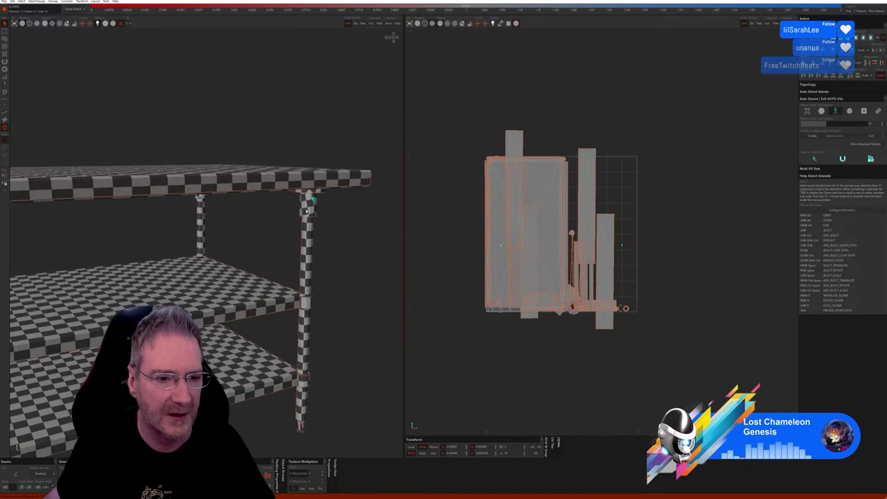
pyautogui.scroll(2, 210, 234)
pyautogui.keyDown('alt'); pyautogui.moveTo(210, 234); pyautogui.dragTo(253, 230); pyautogui.keyUp('alt')
pyautogui.scroll(2, 335, 204)
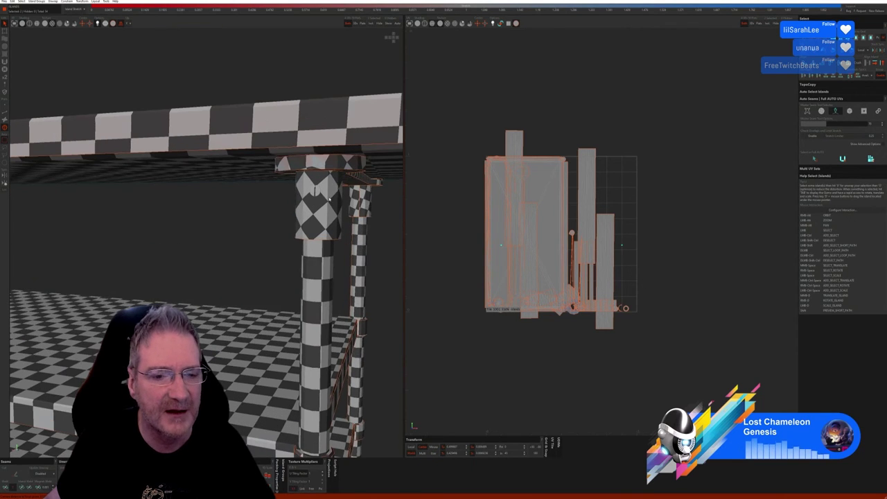
pyautogui.scroll(-5, 312, 219)
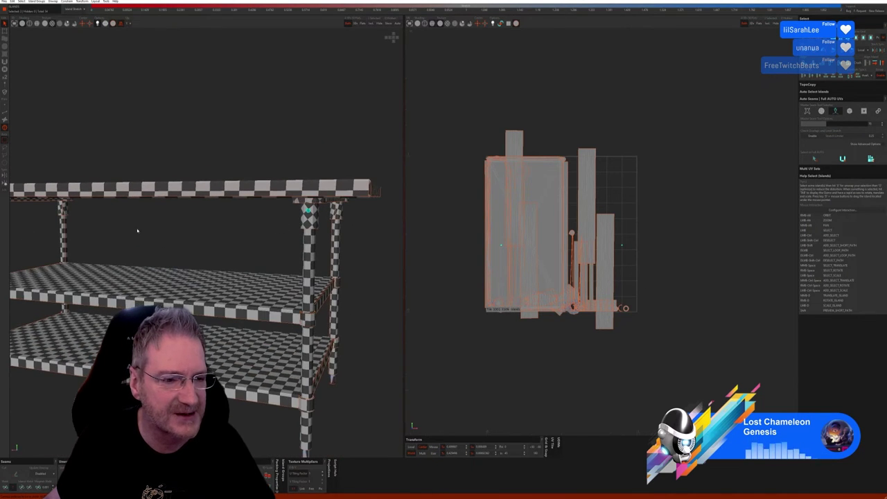
pyautogui.keyDown('alt'); pyautogui.moveTo(137, 230); pyautogui.dragTo(259, 214, button='middle'); pyautogui.keyUp('alt')
pyautogui.scroll(1, 137, 191)
pyautogui.scroll(4, 139, 183)
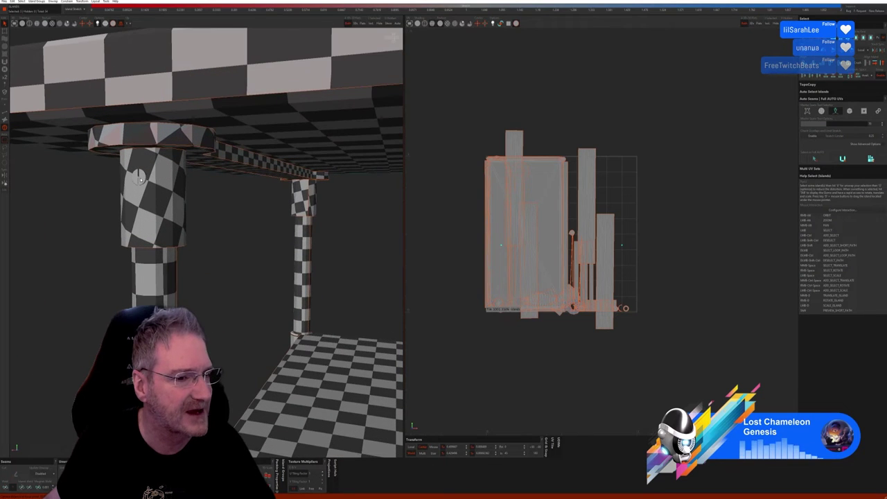
pyautogui.scroll(-6, 141, 180)
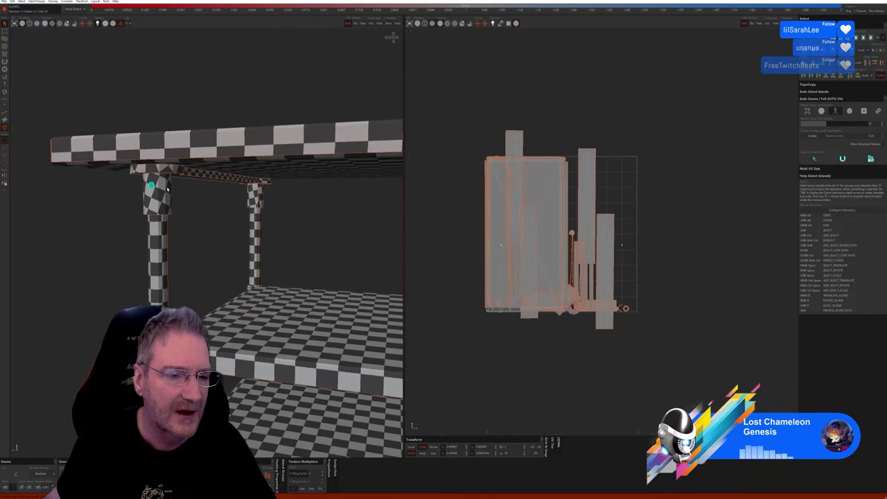
# Isolate the four selected collar screw heads so that only they are displayed.
pyautogui.scroll(-1, 197, 204)
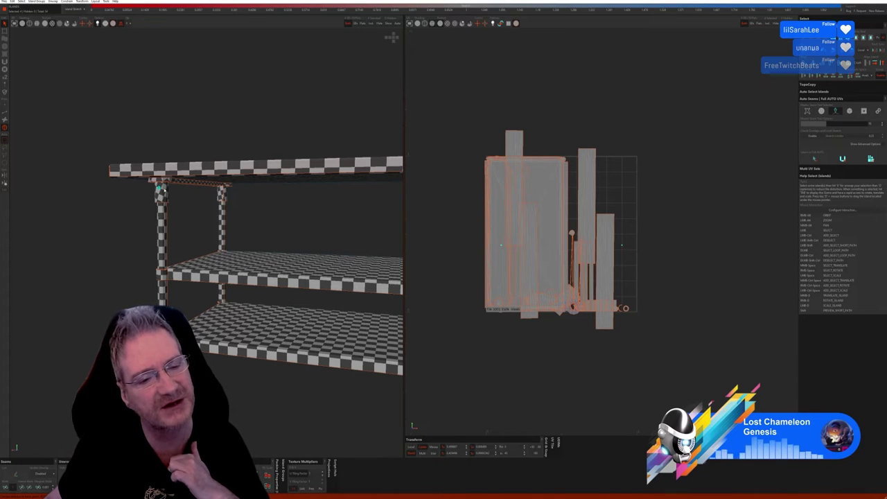
pyautogui.scroll(-1, 161, 170)
pyautogui.scroll(6, 159, 187)
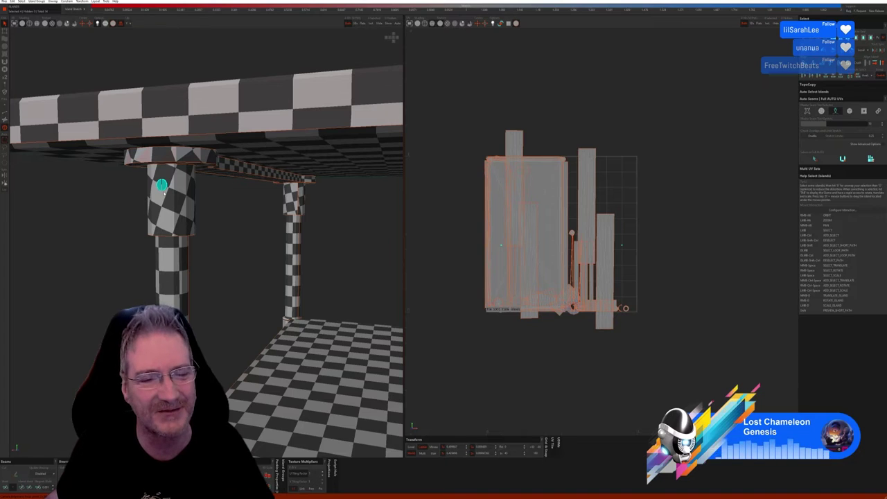
pyautogui.scroll(-8, 166, 189)
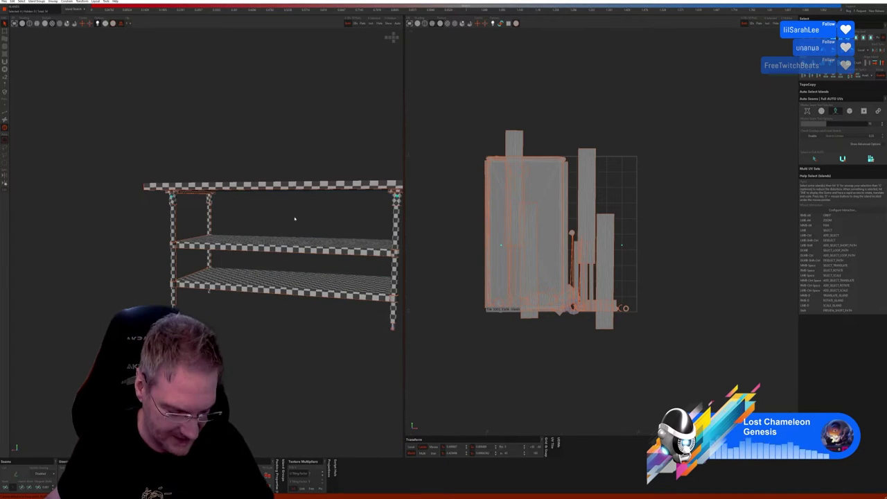
pyautogui.keyDown('alt'); pyautogui.moveTo(294, 218); pyautogui.dragTo(285, 216, button='right'); pyautogui.keyUp('alt')
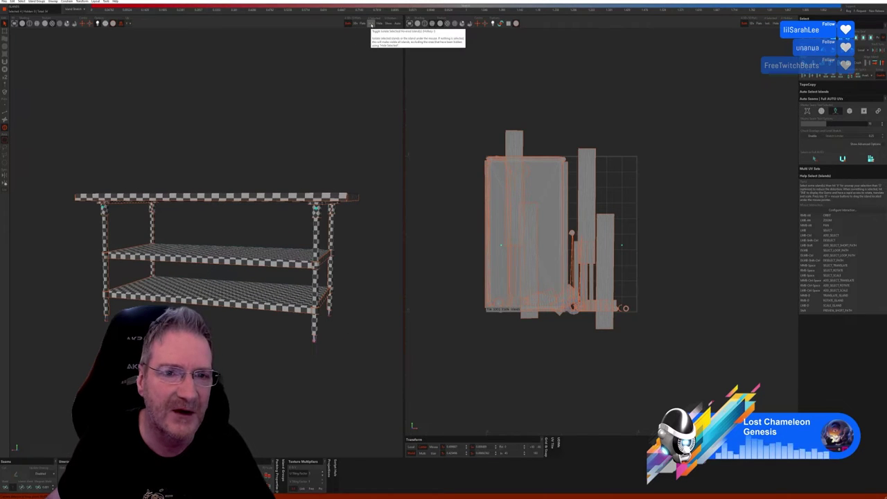
pyautogui.click(370, 24)
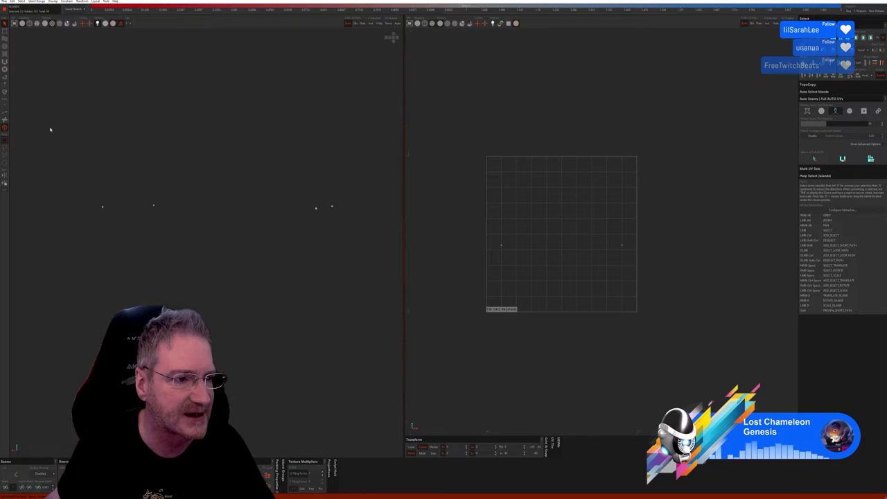
# Switch to edge selection and automatically cut, flatten and pack the UVs of the four screw heads, checking the checker pattern.
pyautogui.click(4, 115)
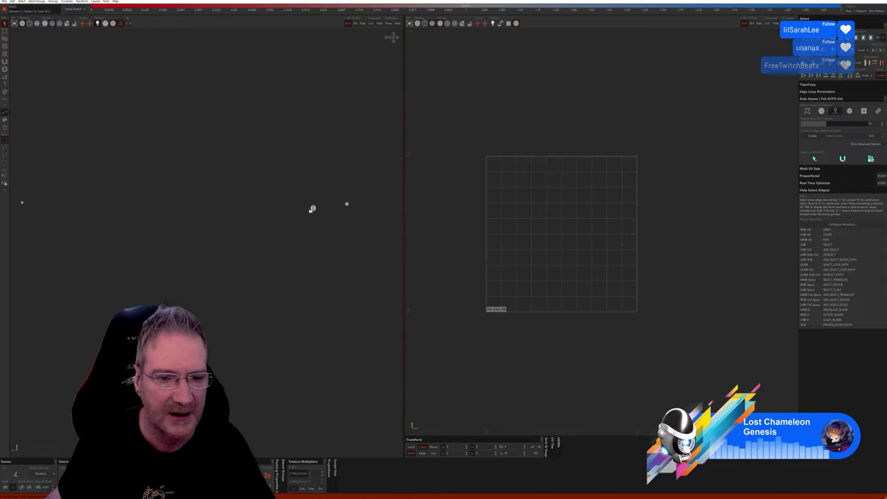
pyautogui.scroll(2, 312, 210)
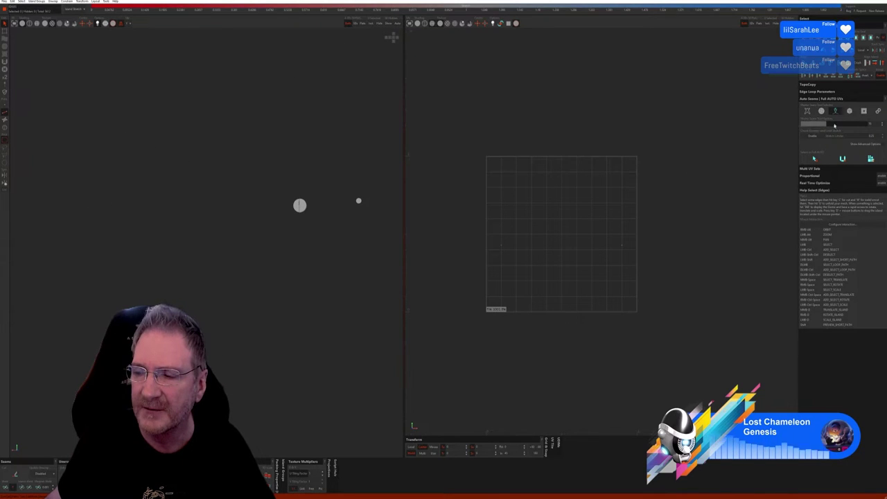
pyautogui.click(823, 160)
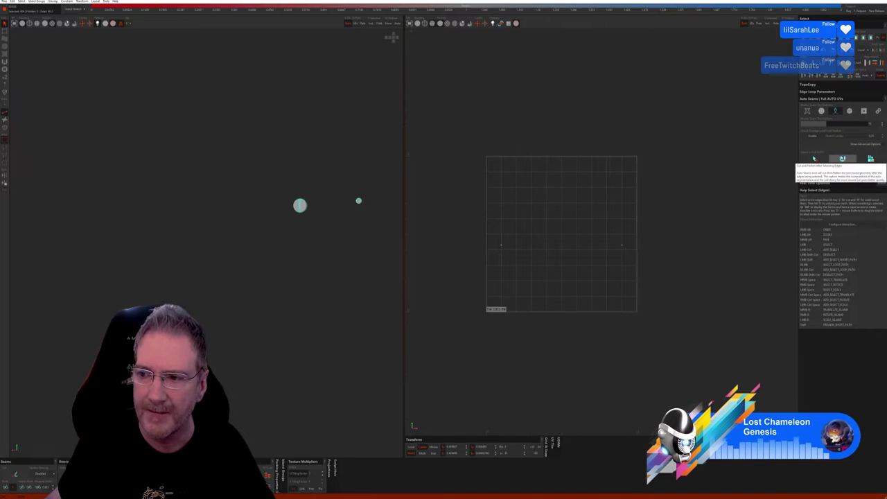
pyautogui.click(871, 159)
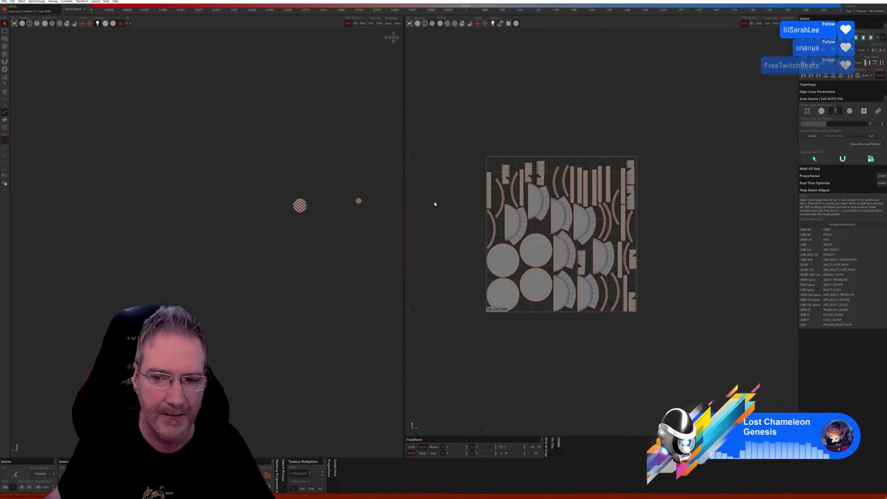
pyautogui.scroll(3, 322, 208)
pyautogui.keyDown('alt'); pyautogui.moveTo(256, 206); pyautogui.dragTo(312, 200, button='right'); pyautogui.keyUp('alt')
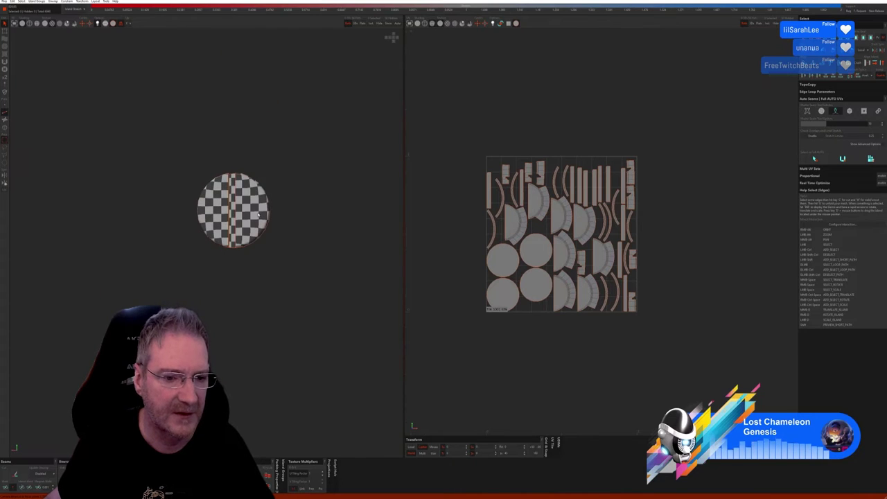
# Show all parts again and examine the checker pattern on the whole table from below and above.
pyautogui.click(389, 24)
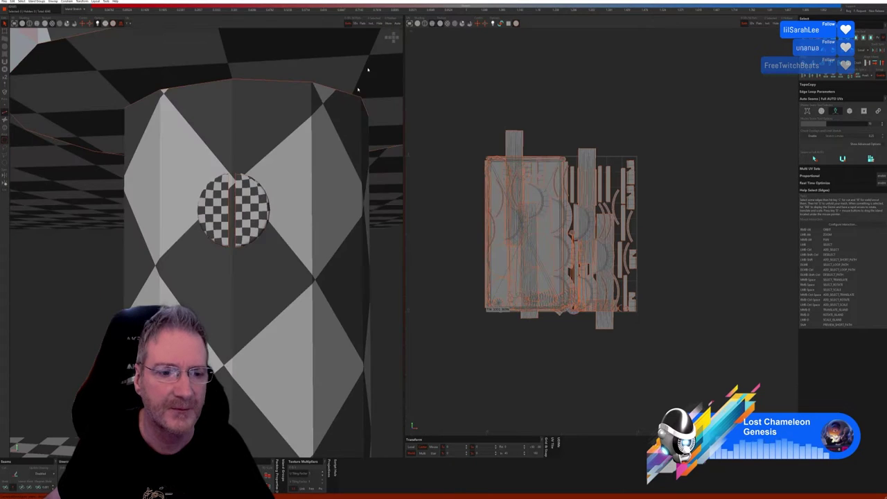
pyautogui.scroll(-5, 281, 199)
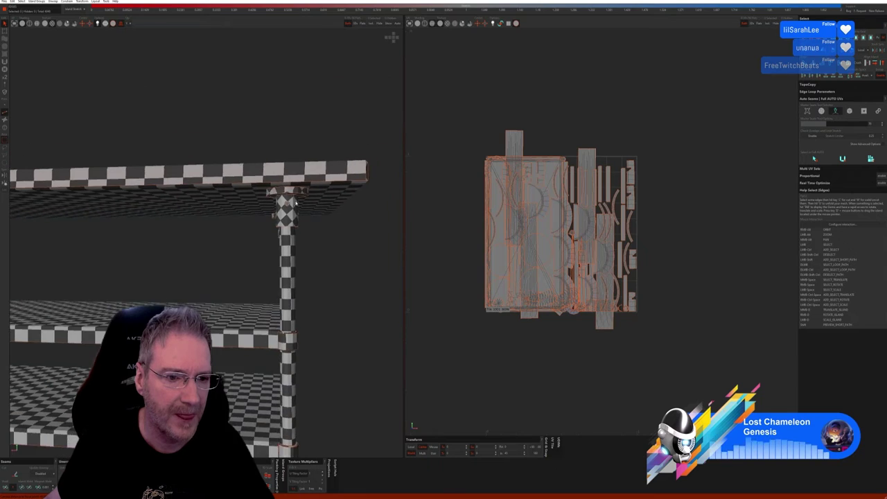
pyautogui.keyDown('alt'); pyautogui.moveTo(223, 228); pyautogui.dragTo(236, 220, button='middle'); pyautogui.keyUp('alt')
pyautogui.scroll(-2, 230, 208)
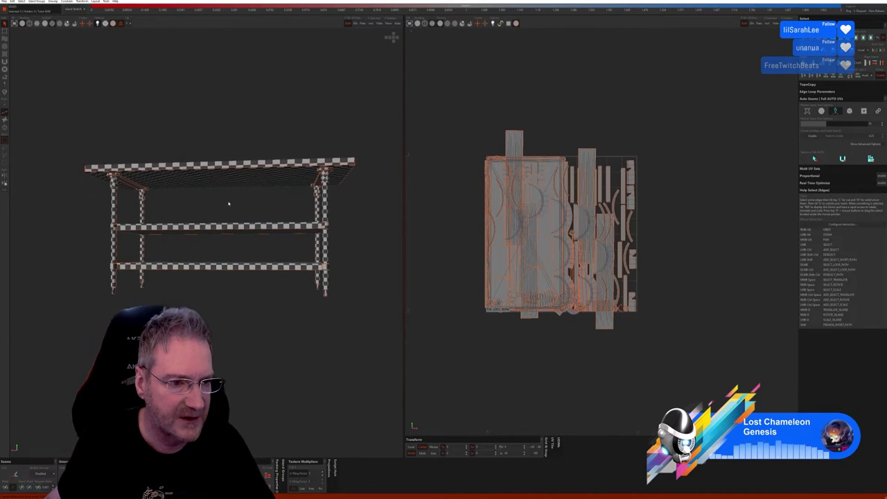
pyautogui.moveTo(228, 204)
pyautogui.keyDown('alt'); pyautogui.mouseDown(button='right')
pyautogui.moveTo(213, 212)
pyautogui.moveTo(242, 199)
pyautogui.mouseUp(button='right'); pyautogui.keyUp('alt')
pyautogui.moveTo(242, 199); pyautogui.dragTo(156, 195, button='middle')
pyautogui.keyDown('alt'); pyautogui.moveTo(156, 195); pyautogui.dragTo(120, 179, button='right'); pyautogui.keyUp('alt')
pyautogui.moveTo(212, 121); pyautogui.dragTo(160, 153, button='middle')
pyautogui.keyDown('alt'); pyautogui.moveTo(161, 152); pyautogui.dragTo(168, 164, button='right'); pyautogui.keyUp('alt')
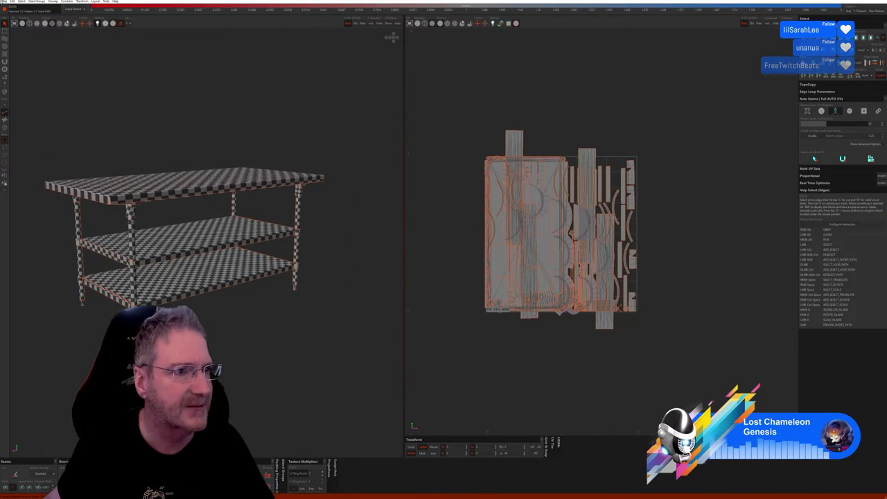
# Save the unwrapped table, switch back to 3ds Max, and close the floating bridge window before framing the table.
pyautogui.click(3, 3)
pyautogui.click(13, 30)
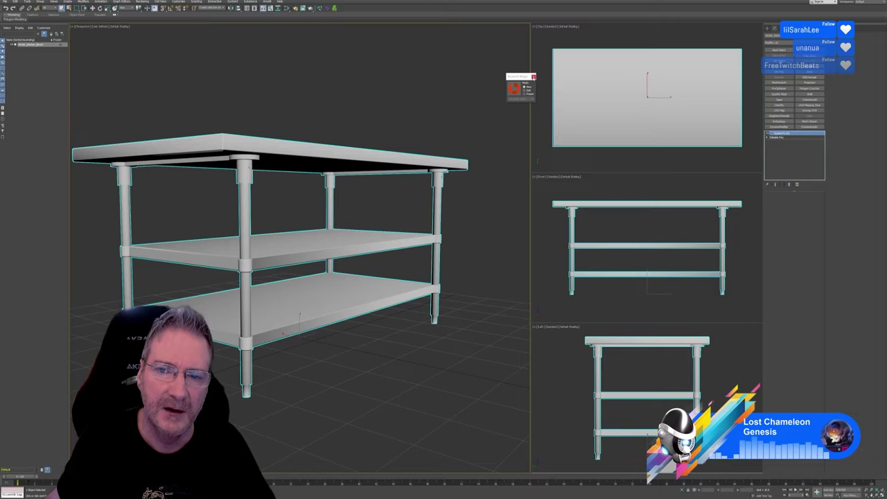
pyautogui.click(534, 78)
pyautogui.scroll(-7, 387, 212)
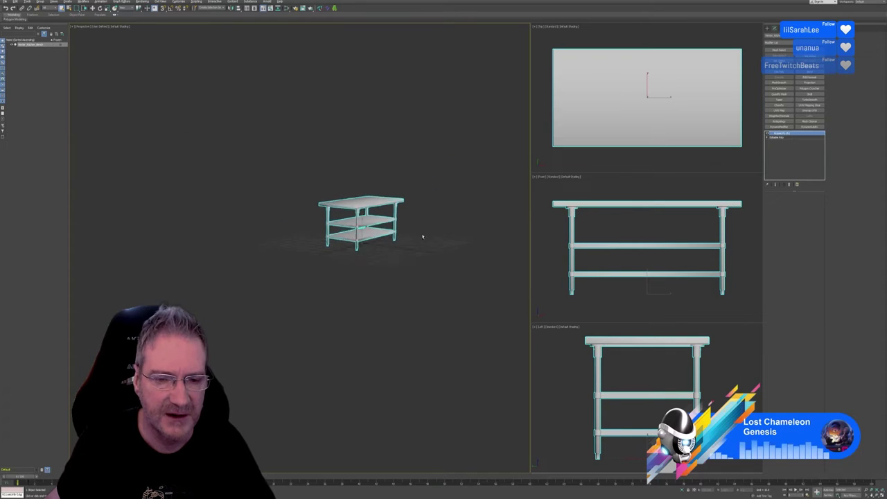
pyautogui.keyDown('alt'); pyautogui.moveTo(420, 234); pyautogui.dragTo(402, 231, button='middle'); pyautogui.keyUp('alt')
pyautogui.press('z')
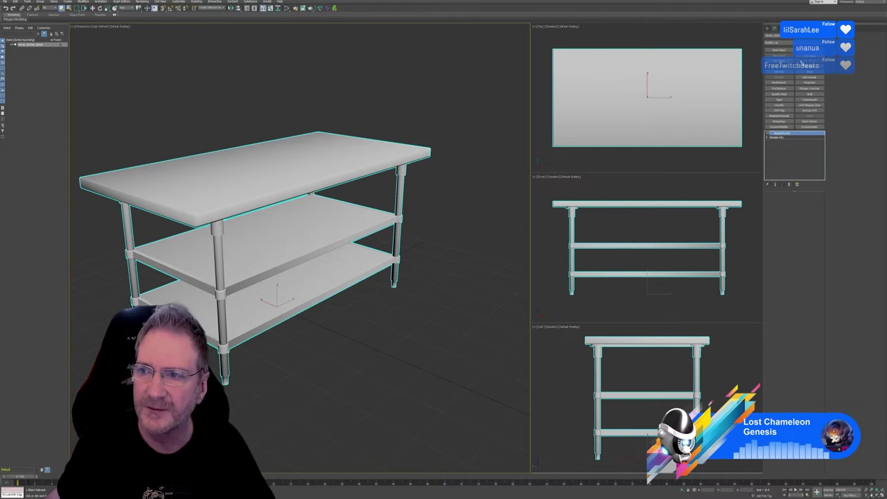
# Apply an Unwrap UVW modifier to the table and open its UV editor.
pyautogui.click(810, 111)
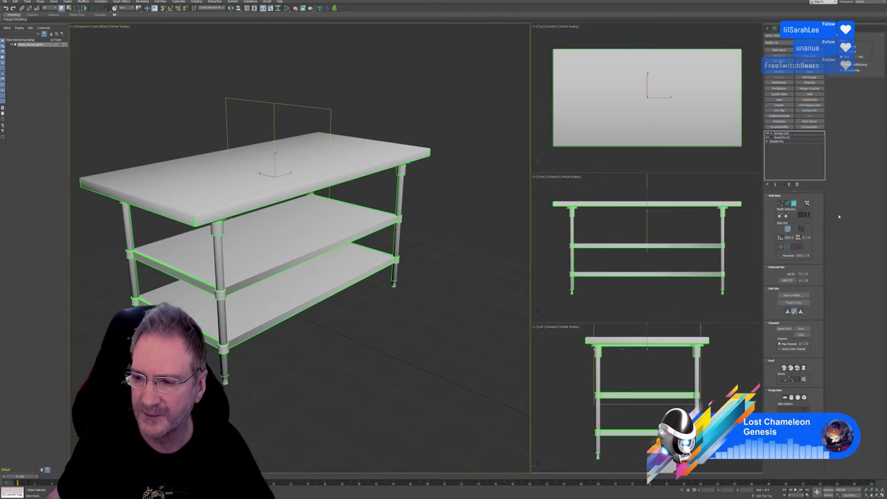
pyautogui.click(798, 295)
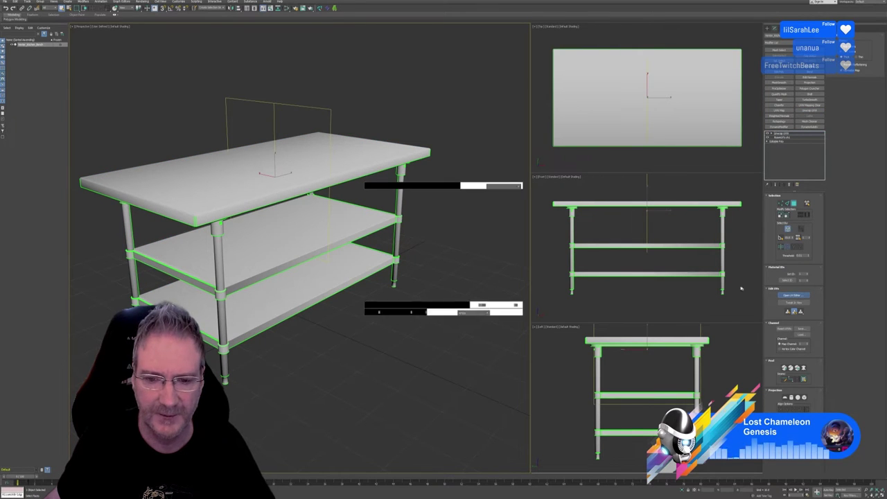
pyautogui.scroll(-3, 543, 209)
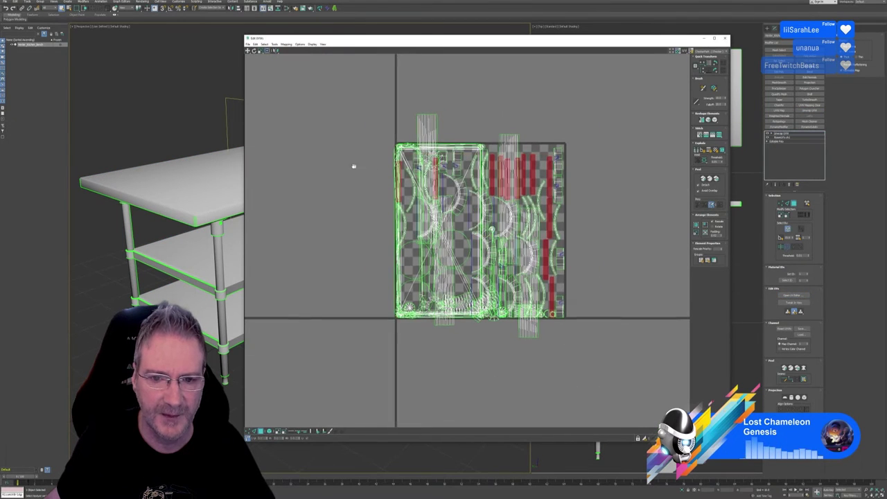
# Select all of the table's UV polygons, pack them with the Pack UVs command, and close the UV editor.
pyautogui.moveTo(342, 97); pyautogui.dragTo(637, 374)
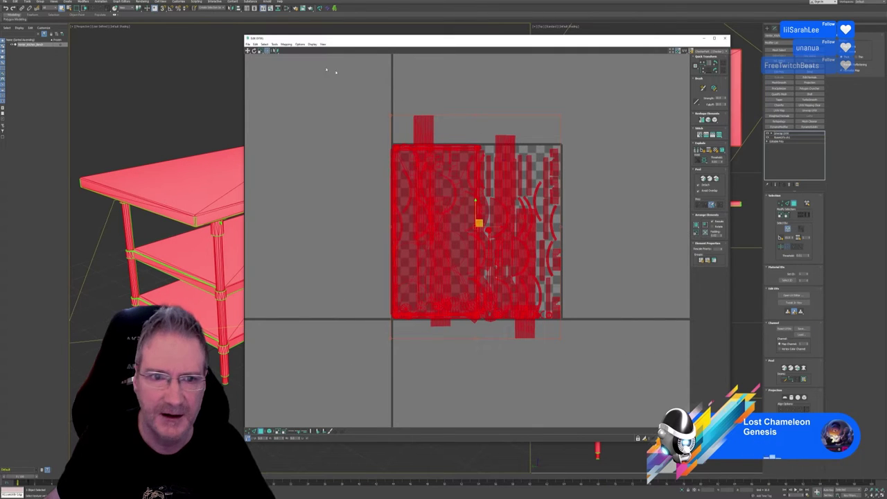
pyautogui.click(275, 44)
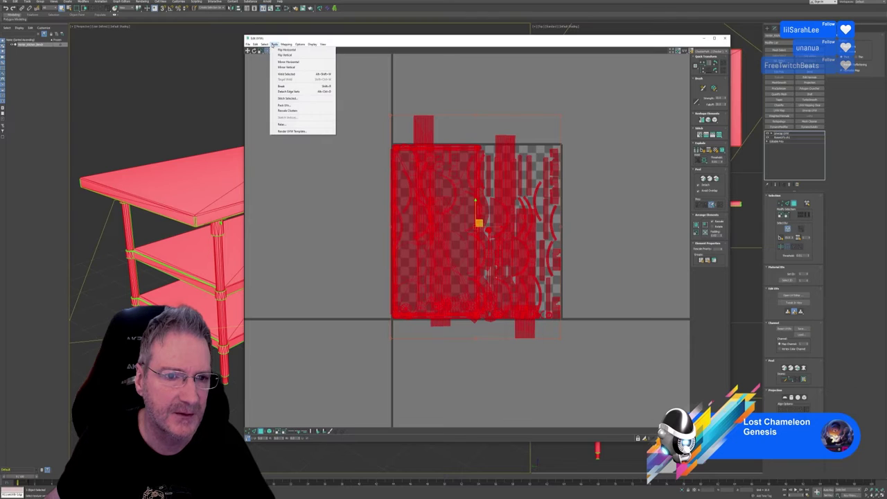
pyautogui.click(284, 104)
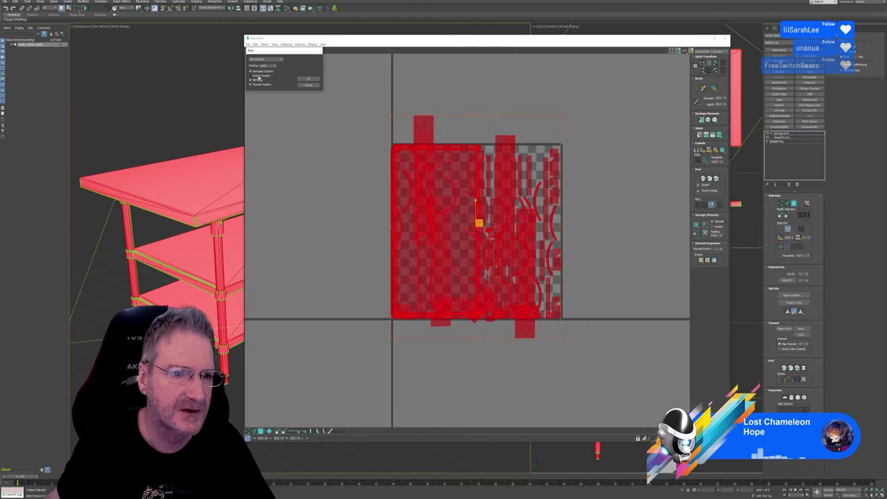
pyautogui.click(307, 79)
pyautogui.click(647, 144)
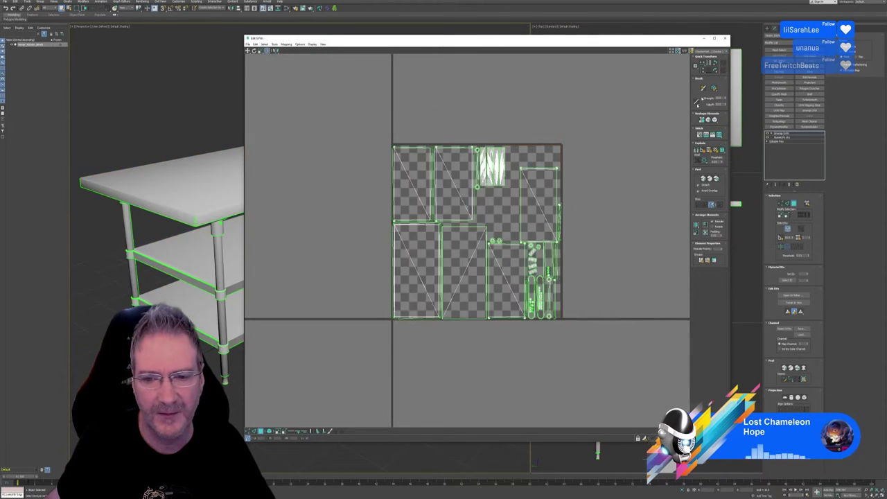
pyautogui.click(725, 38)
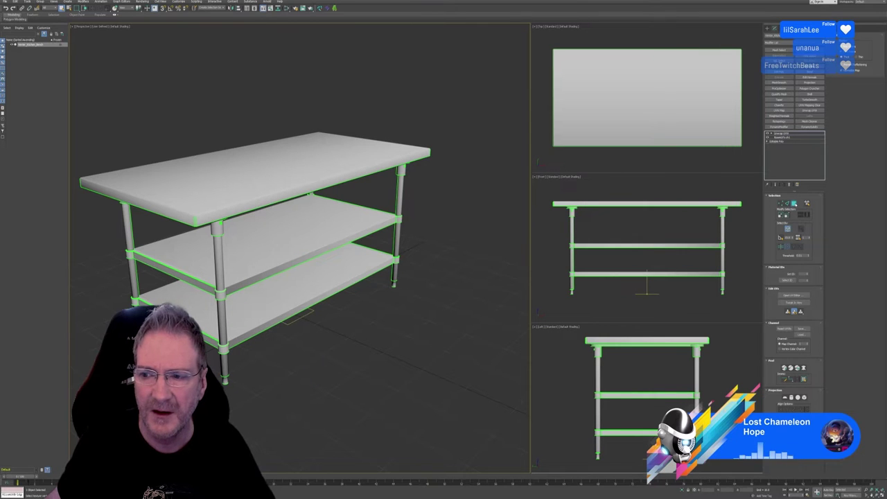
# Add a Checker map tiled 50 in both directions, connect it to the table material's Diffuse Color, and close the material editor.
pyautogui.press('m')
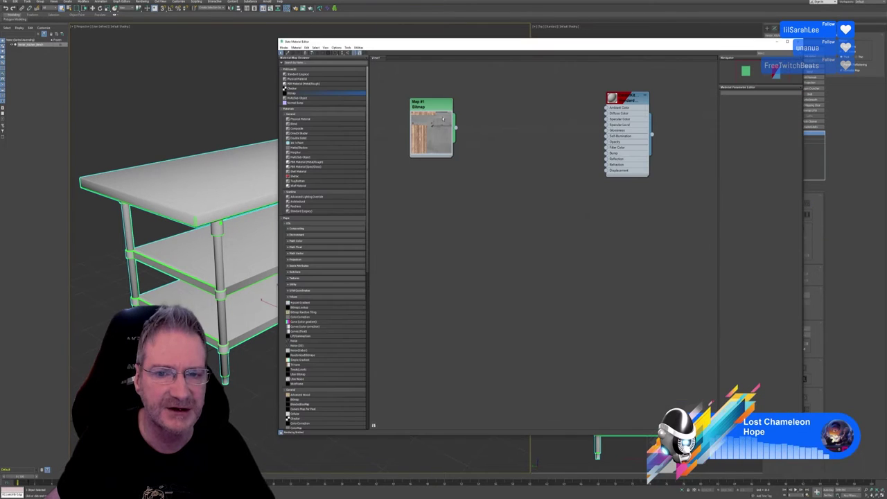
pyautogui.moveTo(296, 89); pyautogui.dragTo(525, 111)
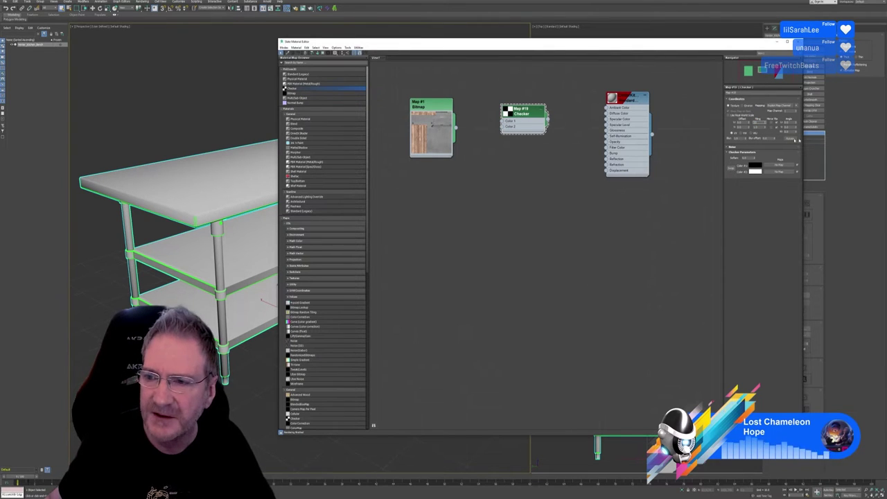
pyautogui.press('Tab')
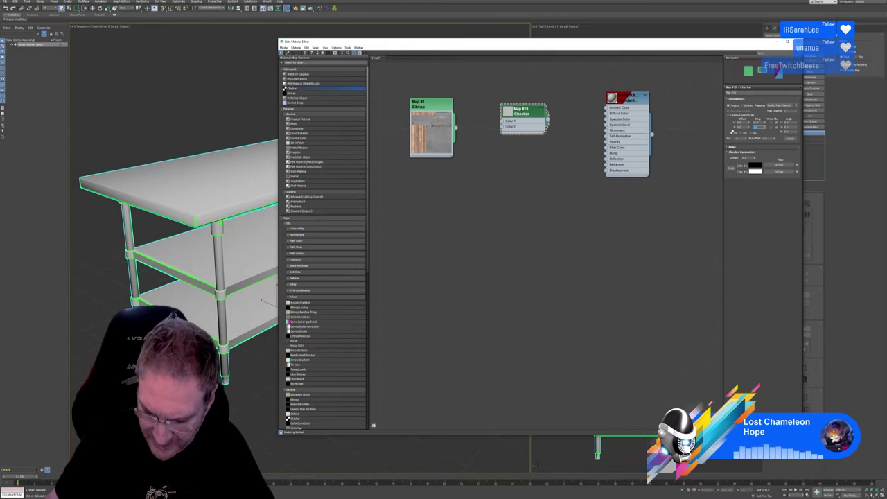
pyautogui.write('50')
pyautogui.press('Return')
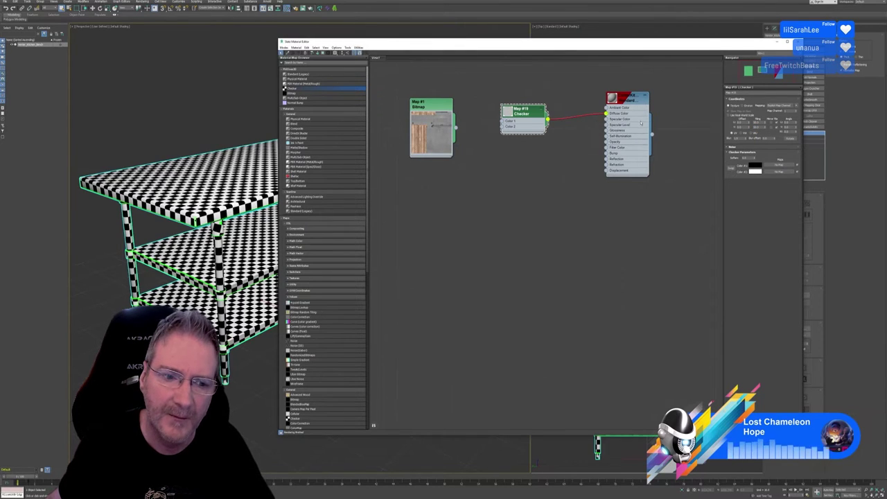
pyautogui.click(787, 42)
# Hide the edge display and examine the checker pattern across the table from above and below.
pyautogui.scroll(-4, 333, 268)
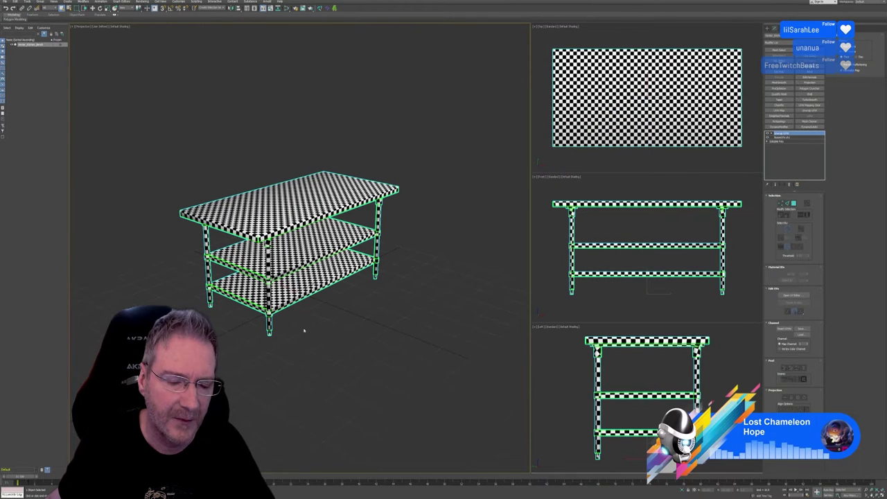
pyautogui.keyDown('alt'); pyautogui.moveTo(306, 313); pyautogui.dragTo(339, 324, button='middle'); pyautogui.keyUp('alt')
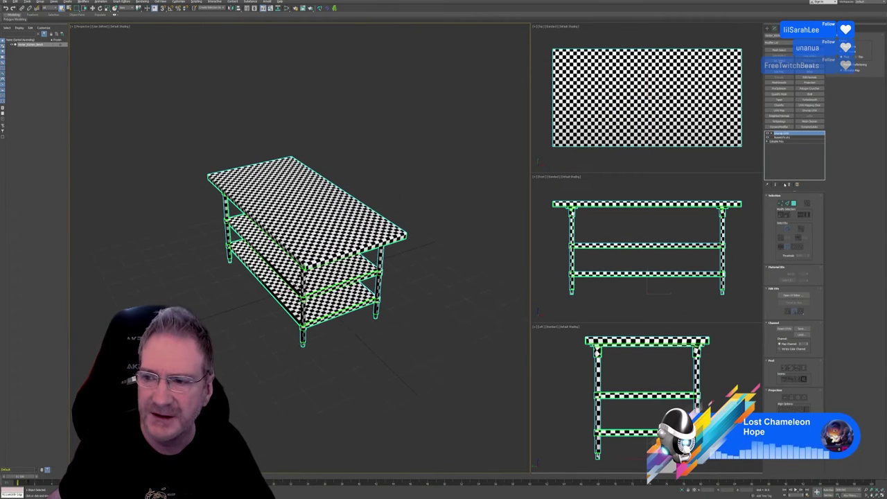
pyautogui.press('F4')
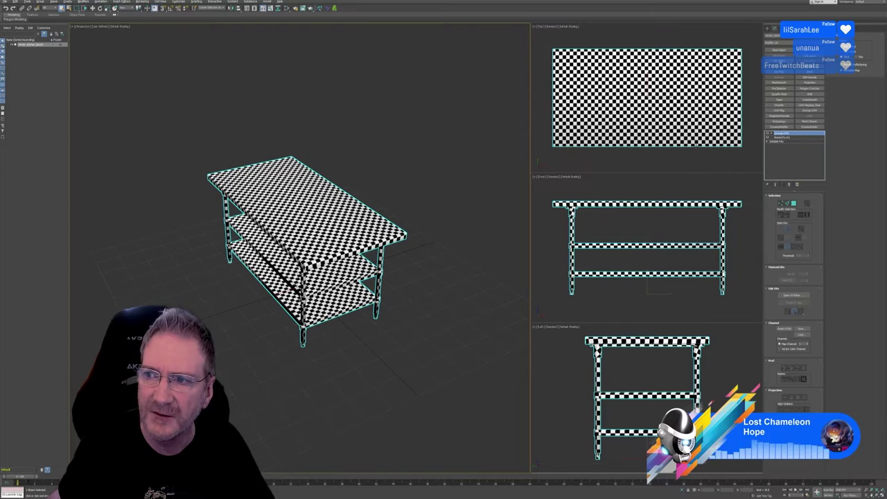
pyautogui.keyDown('alt'); pyautogui.moveTo(305, 258); pyautogui.dragTo(378, 145, button='middle'); pyautogui.keyUp('alt')
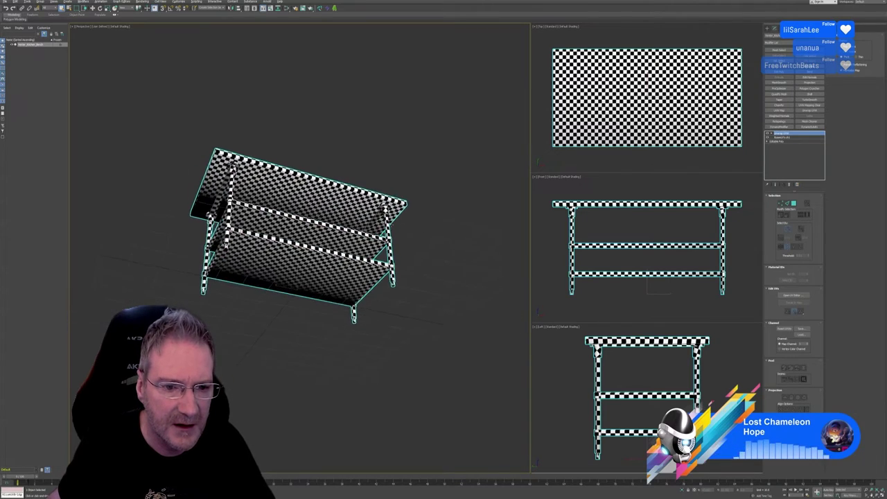
pyautogui.keyDown('alt'); pyautogui.moveTo(305, 222); pyautogui.dragTo(409, 239, button='middle'); pyautogui.keyUp('alt')
pyautogui.scroll(4, 284, 251)
pyautogui.scroll(-6, 366, 249)
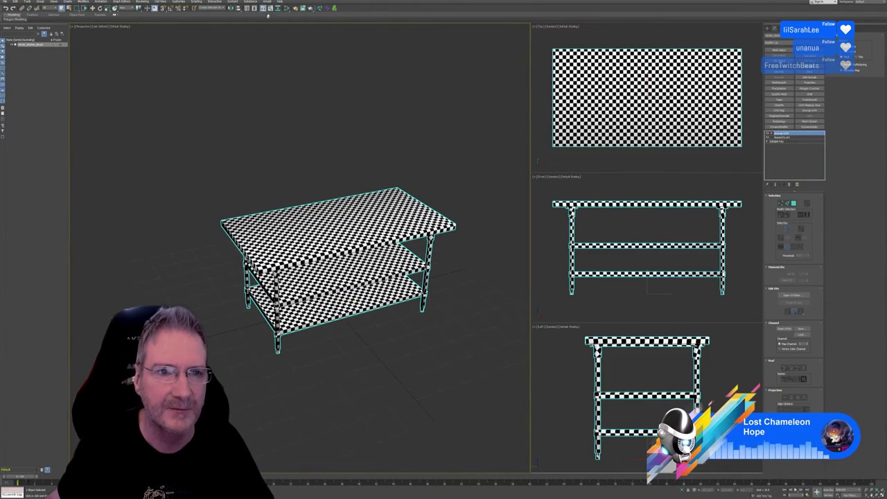
# Disconnect the Checker map from the material's Diffuse Color and close the material editor.
pyautogui.click(287, 9)
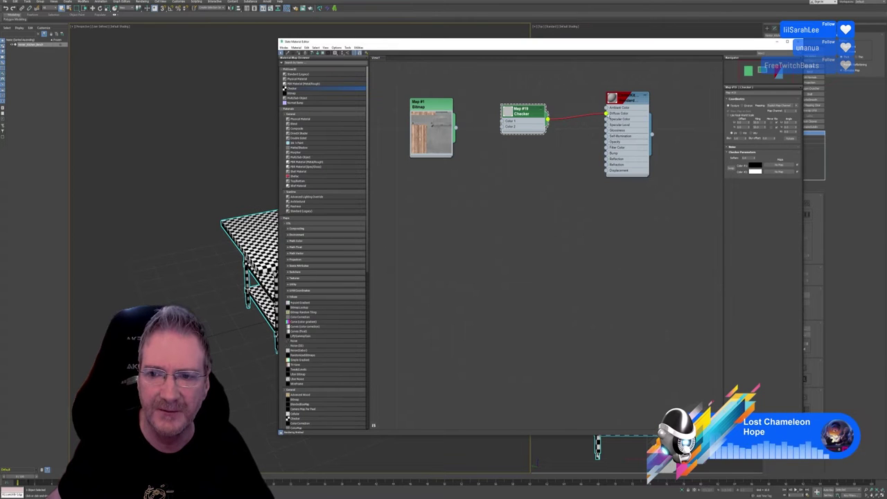
pyautogui.moveTo(606, 113); pyautogui.dragTo(586, 115)
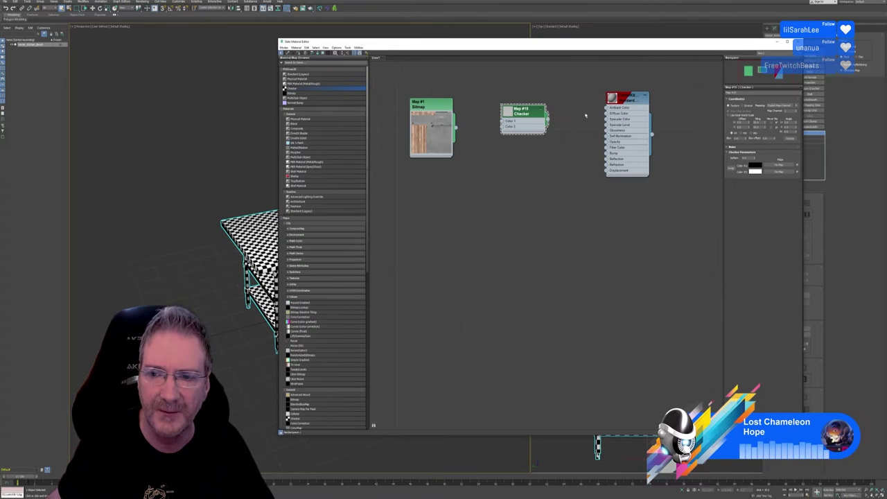
pyautogui.click(798, 41)
pyautogui.keyDown('alt'); pyautogui.moveTo(325, 164); pyautogui.dragTo(334, 129, button='middle'); pyautogui.keyUp('alt')
pyautogui.keyDown('alt'); pyautogui.moveTo(356, 349); pyautogui.dragTo(373, 352, button='middle'); pyautogui.keyUp('alt')
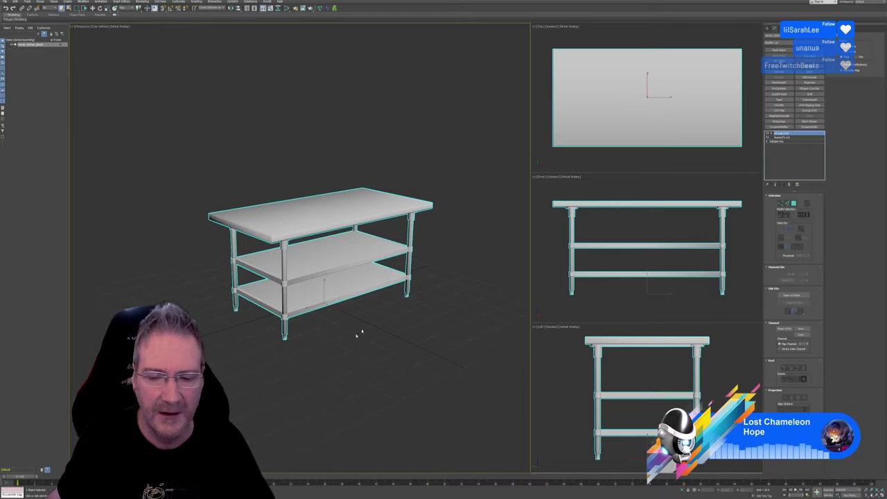
pyautogui.moveTo(355, 294); pyautogui.dragTo(333, 296, button='middle')
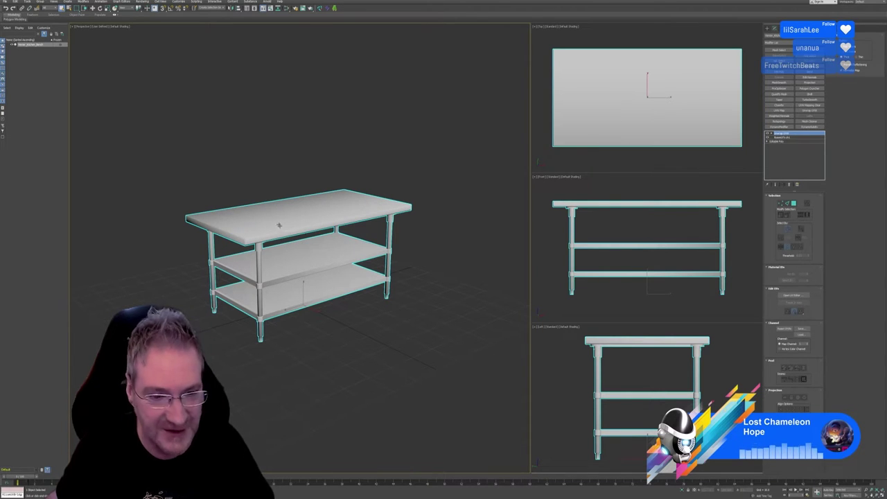
pyautogui.scroll(3, 285, 195)
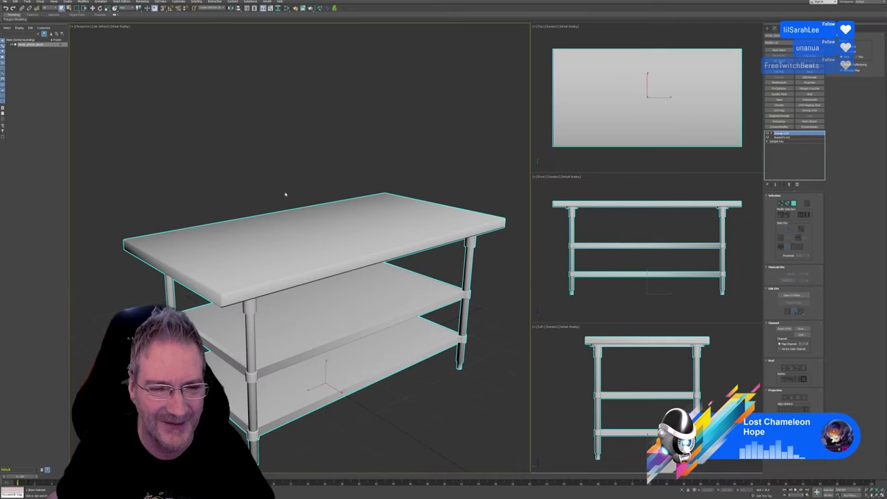
pyautogui.moveTo(294, 197); pyautogui.dragTo(276, 142, button='middle')
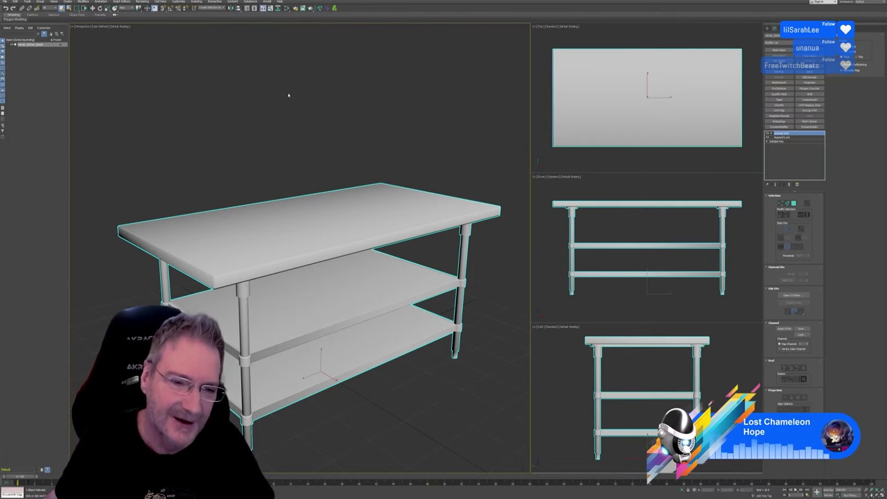
pyautogui.scroll(-5, 293, 153)
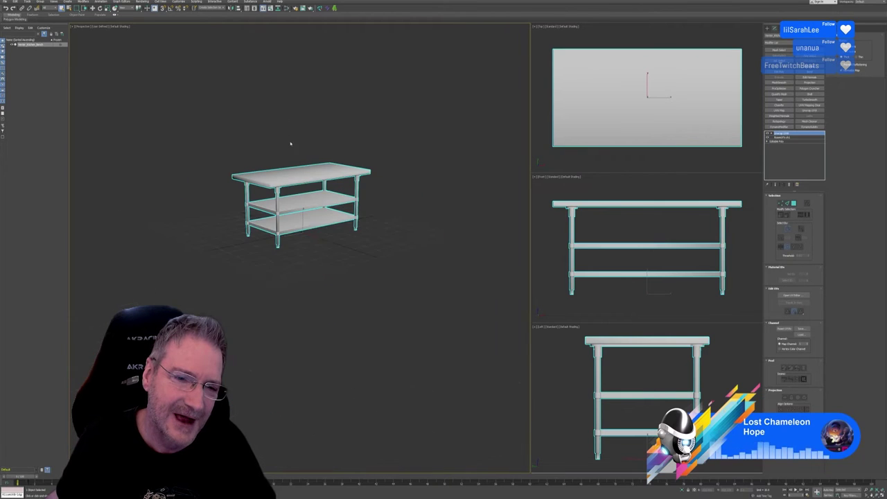
pyautogui.scroll(4, 322, 163)
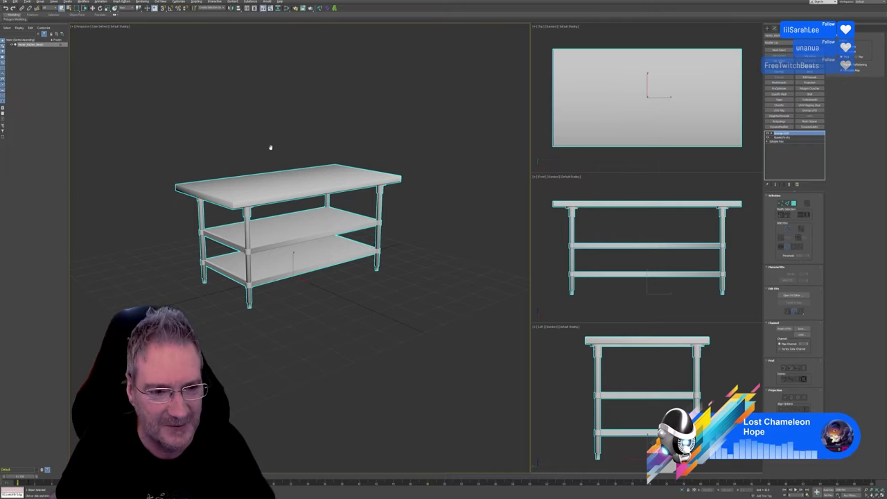
pyautogui.moveTo(271, 147); pyautogui.dragTo(282, 153, button='middle')
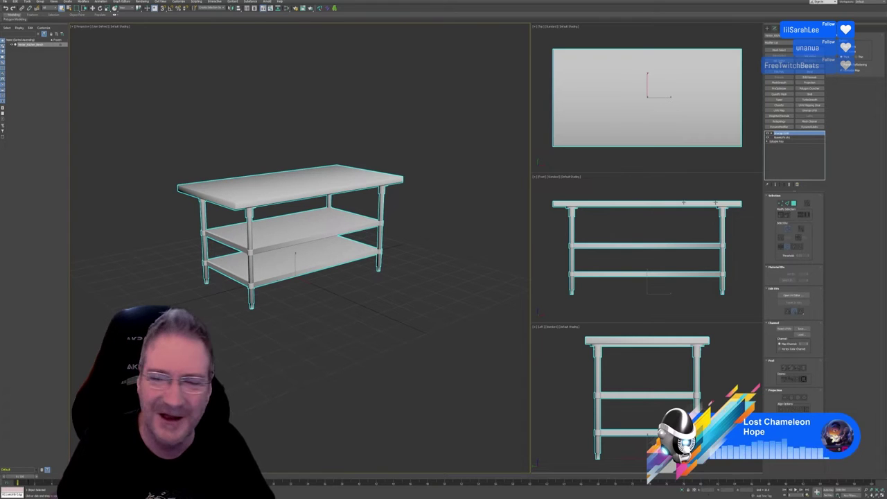
# Collapse the table's modifier stack into a single Editable Poly.
pyautogui.rightClick(790, 136)
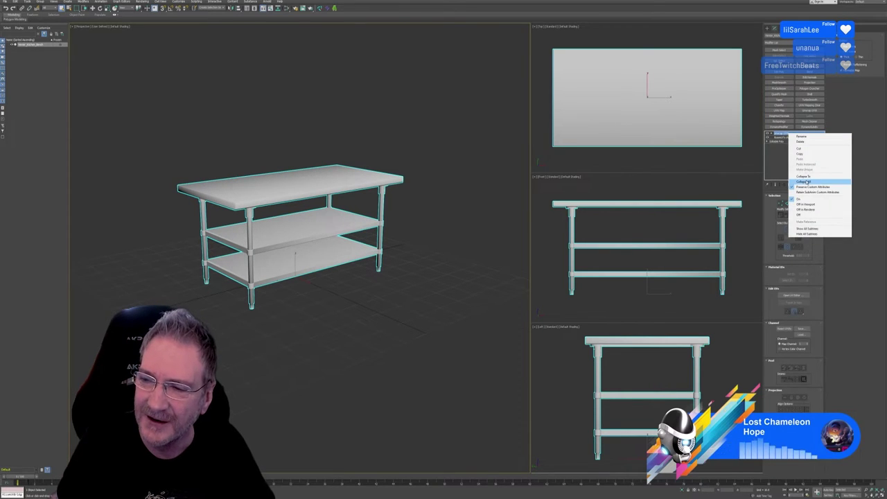
pyautogui.click(804, 179)
pyautogui.click(466, 263)
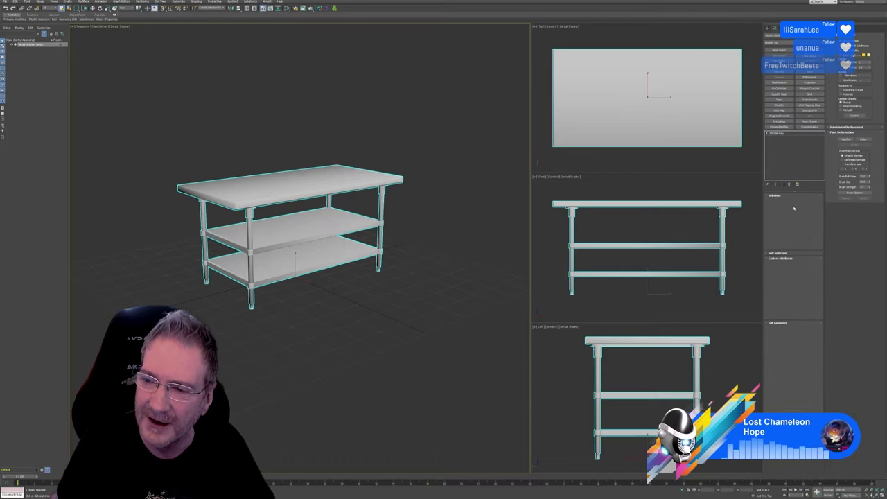
# Select the whole tabletop at Element level, including its underside, and set its polygon vertex color to red.
pyautogui.click(795, 201)
pyautogui.scroll(3, 264, 218)
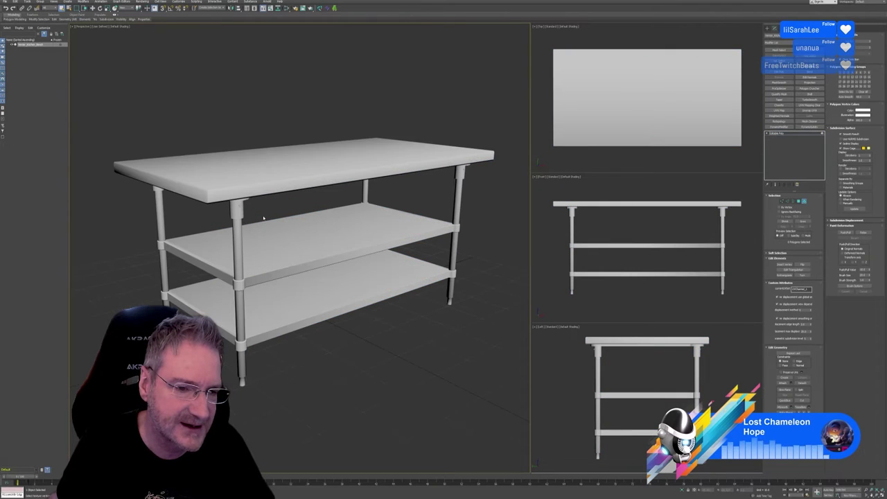
pyautogui.click(261, 190)
pyautogui.keyDown('alt'); pyautogui.moveTo(418, 283); pyautogui.dragTo(434, 317, button='middle'); pyautogui.keyUp('alt')
pyautogui.keyDown('ctrl'); pyautogui.click(395, 151); pyautogui.keyUp('ctrl')
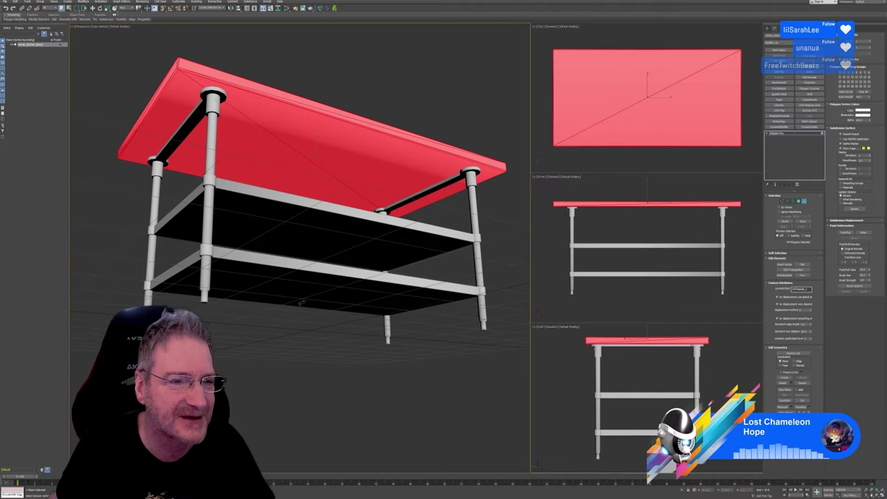
pyautogui.keyDown('alt'); pyautogui.moveTo(306, 330); pyautogui.dragTo(309, 349, button='middle'); pyautogui.keyUp('alt')
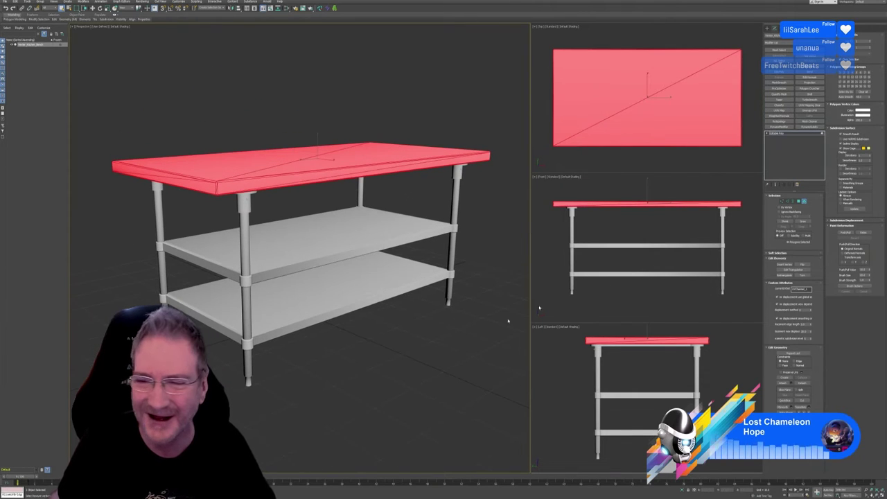
pyautogui.click(864, 110)
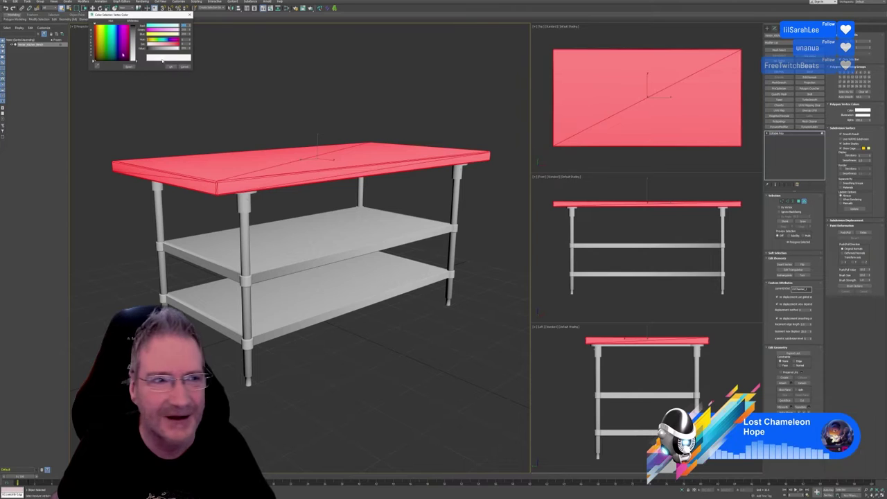
pyautogui.moveTo(134, 30); pyautogui.dragTo(135, 25)
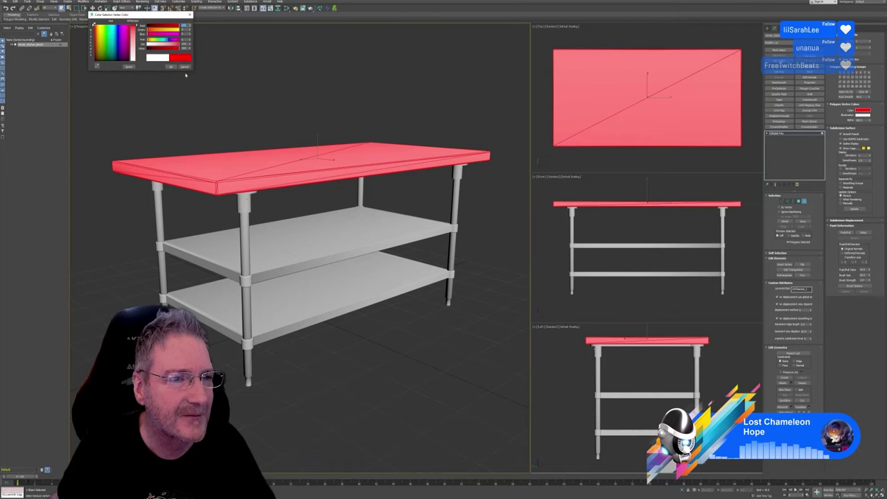
pyautogui.click(171, 68)
# Select the bracket elements at the tops of all four legs and set their polygon vertex color to yellow.
pyautogui.scroll(5, 246, 233)
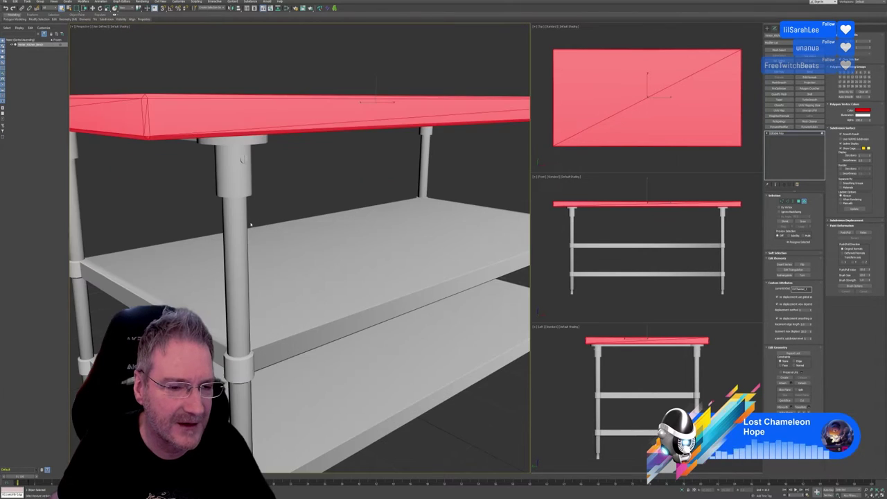
pyautogui.click(228, 176)
pyautogui.scroll(-6, 314, 202)
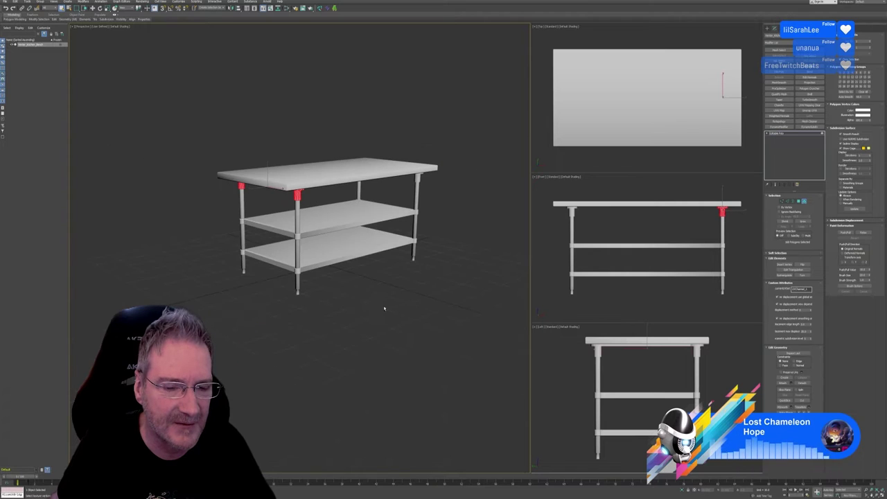
pyautogui.keyDown('alt'); pyautogui.moveTo(384, 309); pyautogui.dragTo(368, 294, button='middle'); pyautogui.keyUp('alt')
pyautogui.keyDown('ctrl'); pyautogui.click(386, 216); pyautogui.keyUp('ctrl')
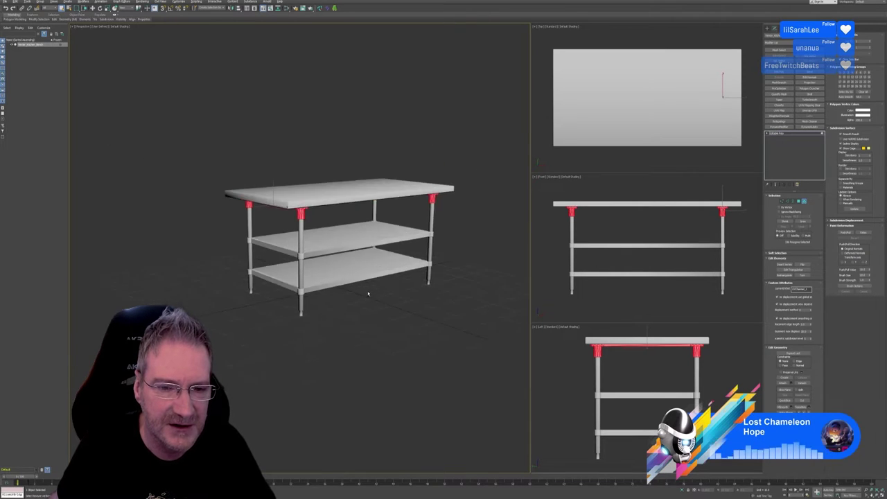
pyautogui.click(862, 110)
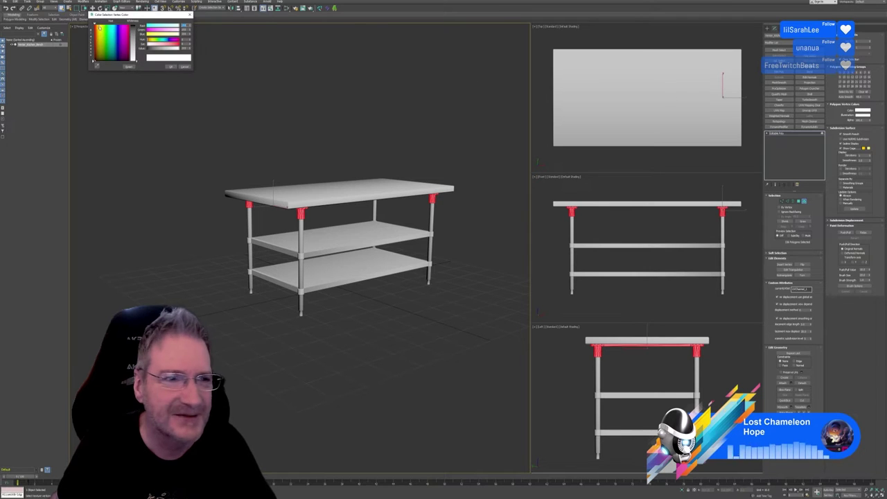
pyautogui.click(101, 30)
pyautogui.click(135, 27)
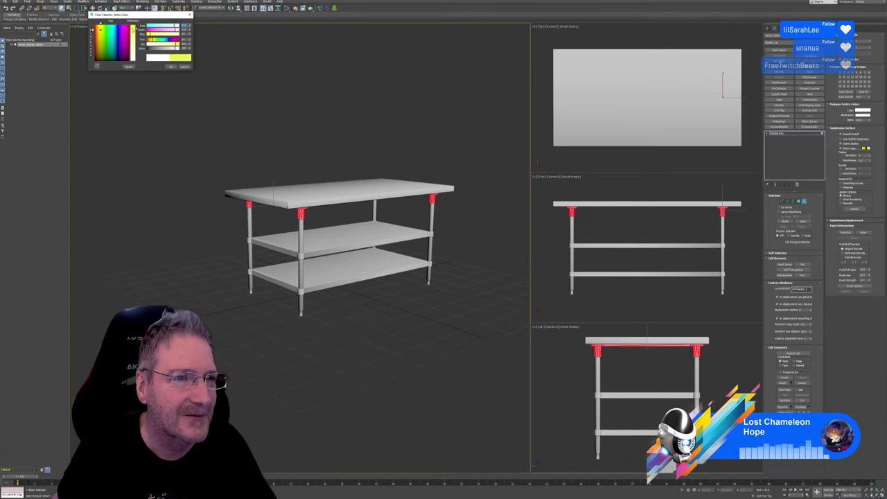
pyautogui.click(170, 66)
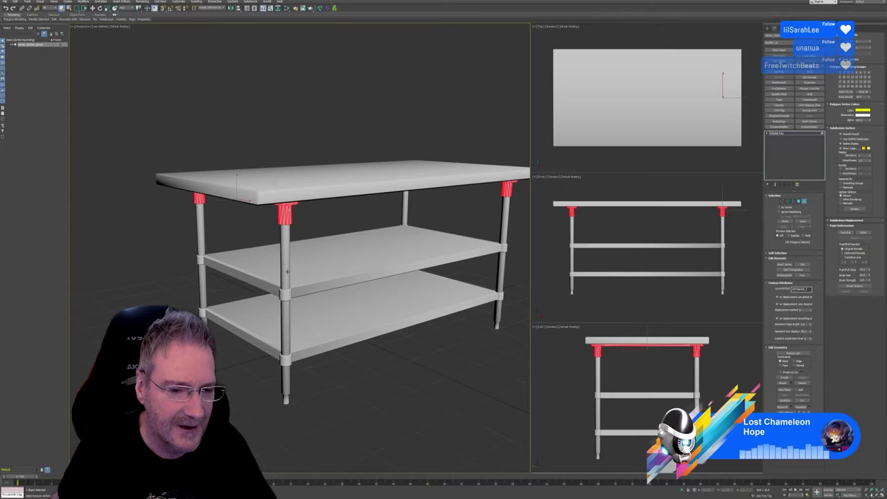
# Select the tube elements of all four table legs and set their polygon vertex color to green.
pyautogui.click(287, 272)
pyautogui.keyDown('ctrl'); pyautogui.click(199, 234); pyautogui.keyUp('ctrl')
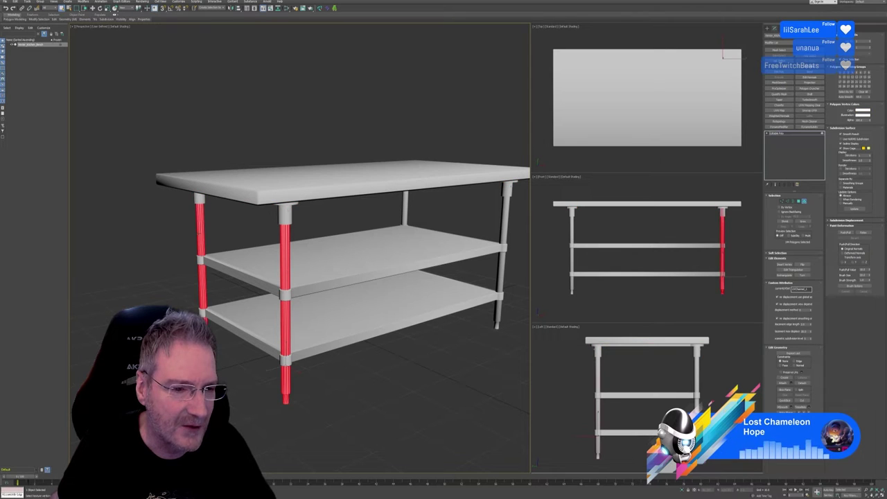
pyautogui.keyDown('ctrl'); pyautogui.click(407, 208); pyautogui.keyUp('ctrl')
pyautogui.keyDown('ctrl'); pyautogui.click(505, 219); pyautogui.keyUp('ctrl')
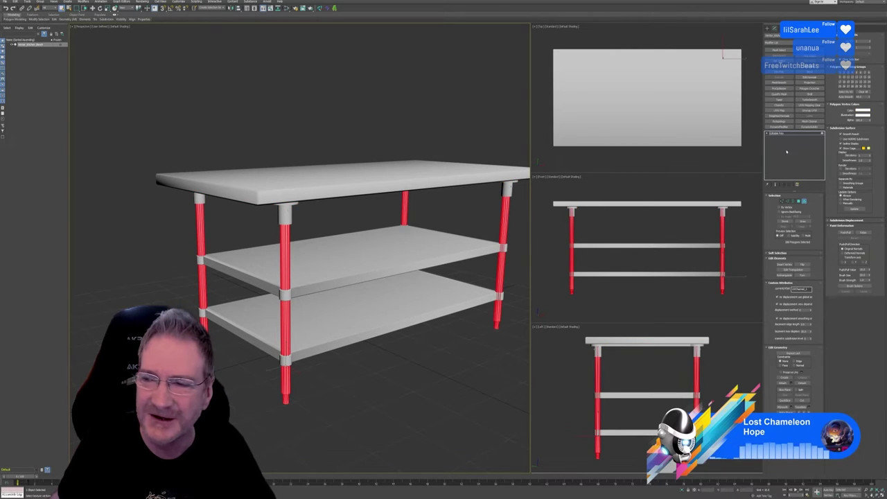
pyautogui.click(863, 112)
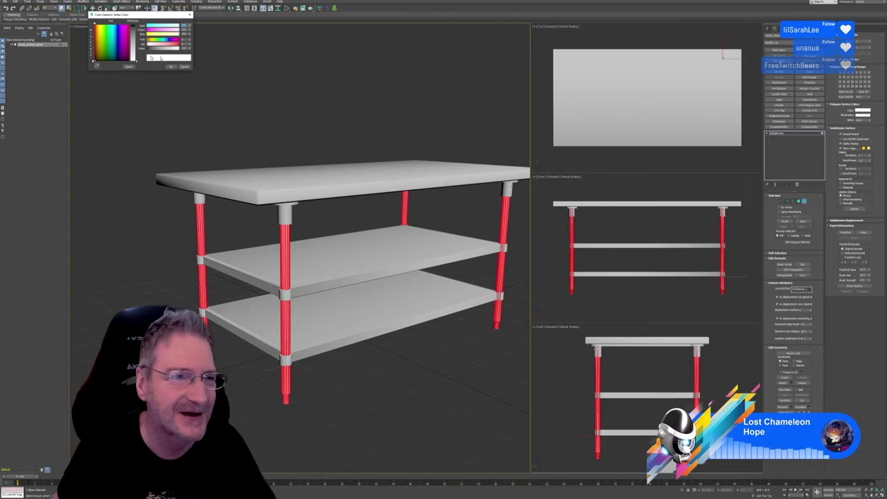
pyautogui.click(107, 34)
pyautogui.moveTo(136, 61); pyautogui.dragTo(136, 25)
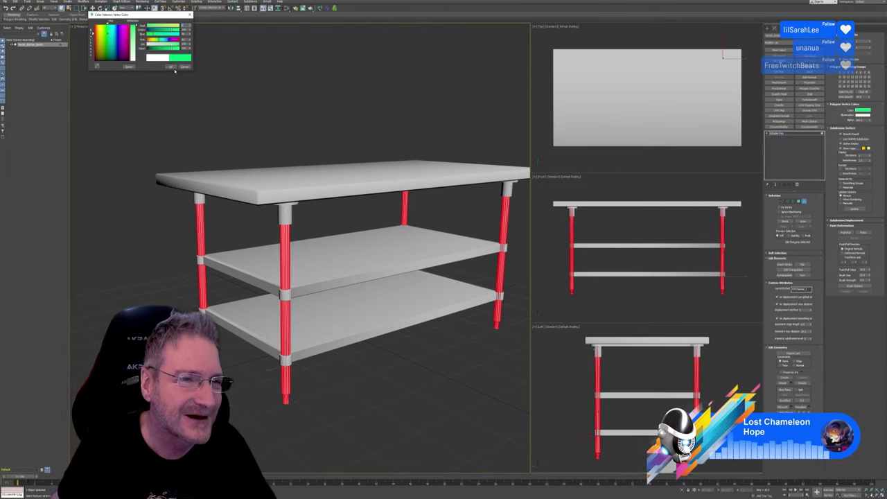
pyautogui.click(171, 67)
pyautogui.click(169, 67)
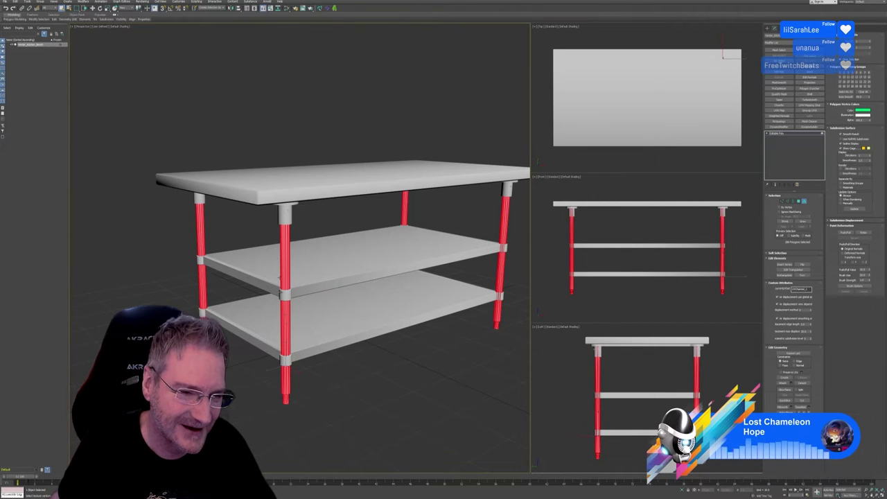
# Select the upper elements of both shelves and set their polygon vertex color to light blue.
pyautogui.click(316, 284)
pyautogui.keyDown('ctrl'); pyautogui.click(332, 325); pyautogui.keyUp('ctrl')
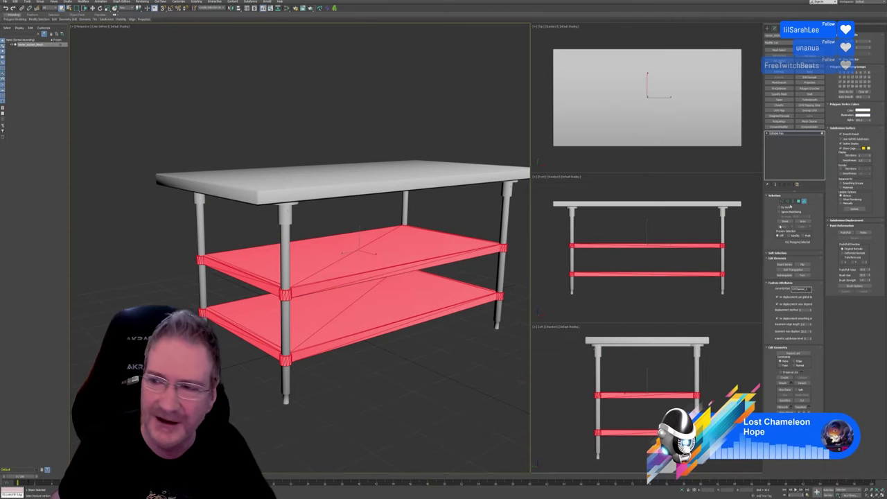
pyautogui.click(863, 111)
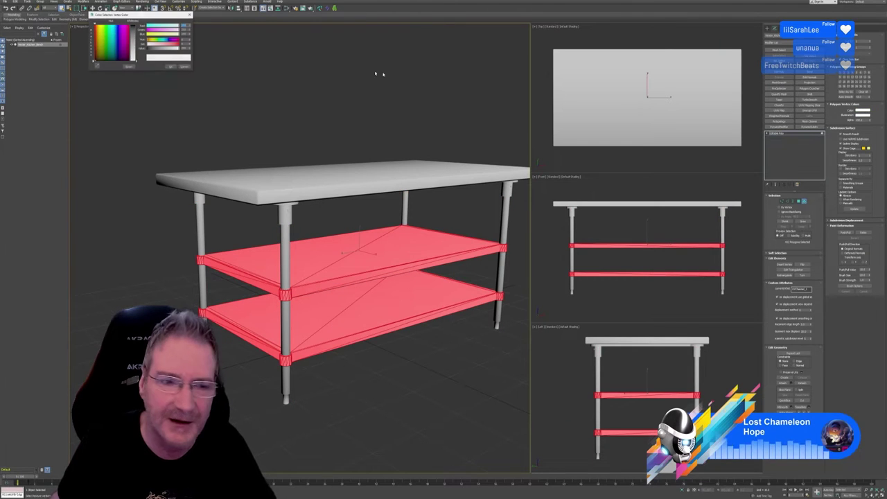
pyautogui.click(115, 29)
pyautogui.click(133, 26)
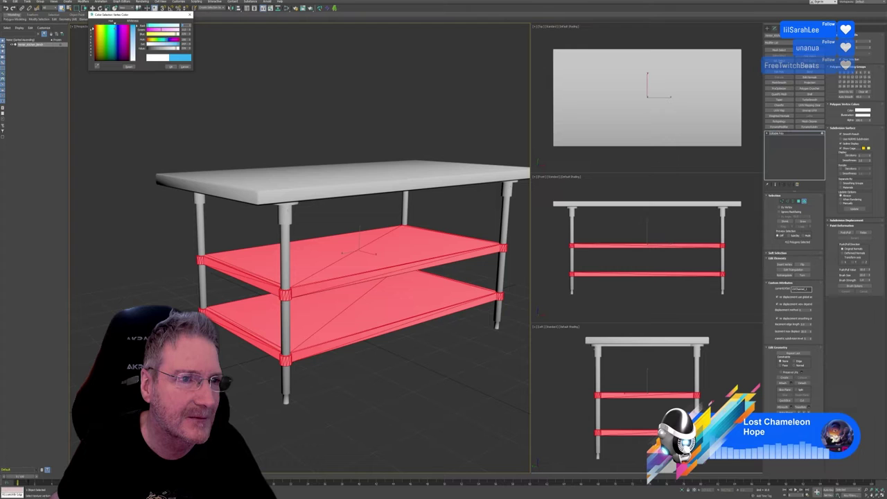
pyautogui.click(169, 66)
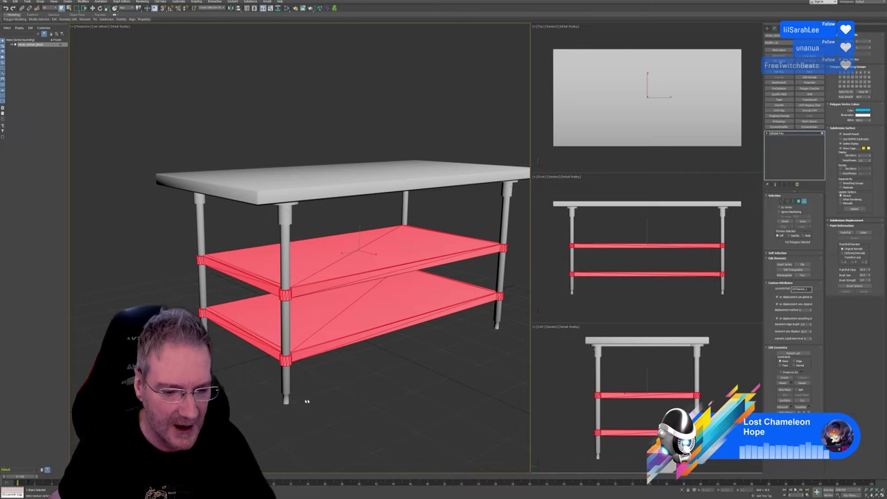
# Select the small round bolt elements on the leg brackets around the table and set their polygon vertex color to magenta.
pyautogui.click(287, 212)
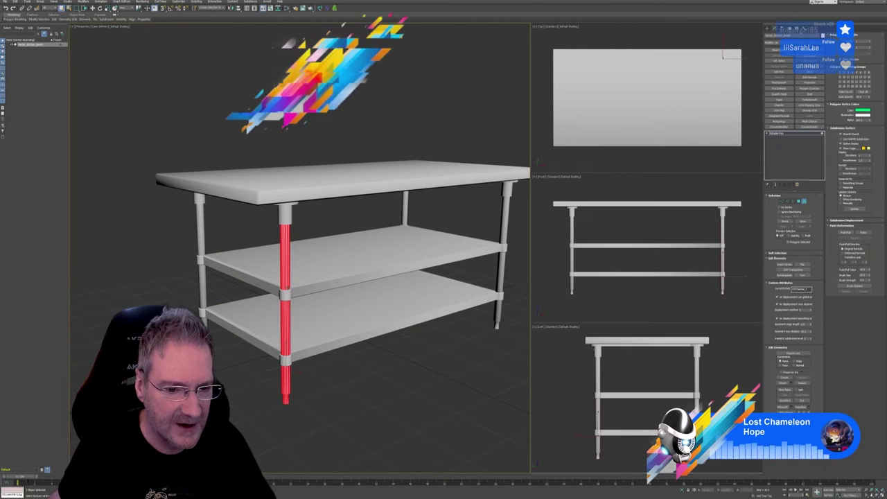
pyautogui.click(289, 211)
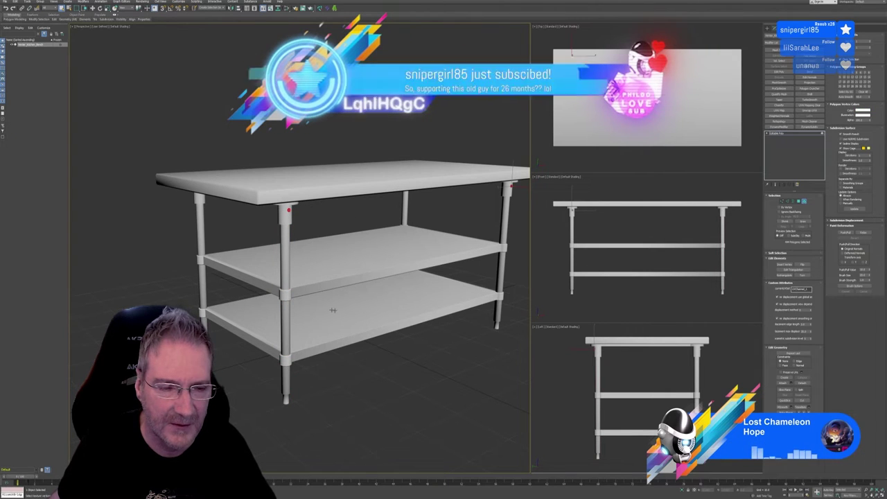
pyautogui.keyDown('alt'); pyautogui.moveTo(326, 312); pyautogui.dragTo(179, 198, button='middle'); pyautogui.keyUp('alt')
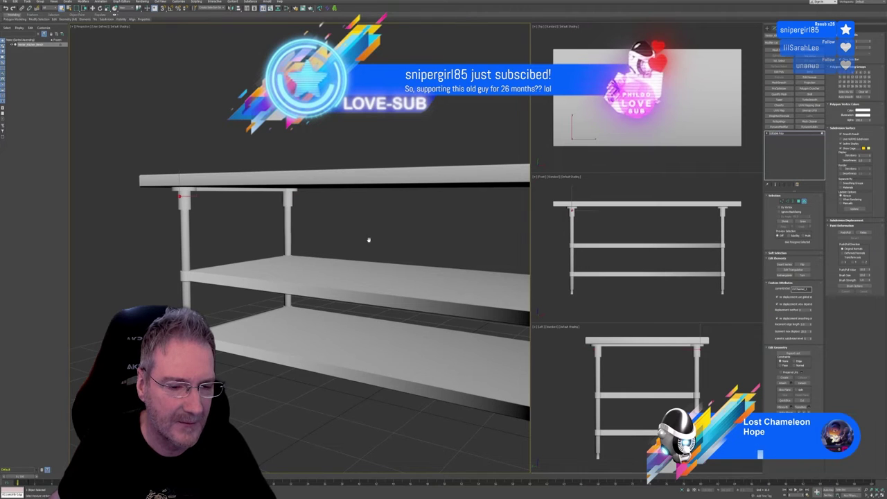
pyautogui.keyDown('alt'); pyautogui.moveTo(367, 242); pyautogui.dragTo(290, 233, button='middle'); pyautogui.keyUp('alt')
pyautogui.click(383, 186)
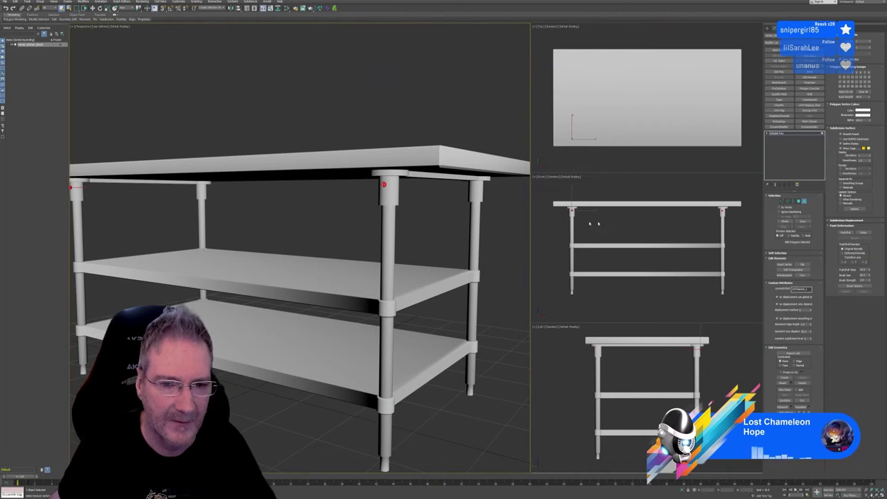
pyautogui.click(863, 111)
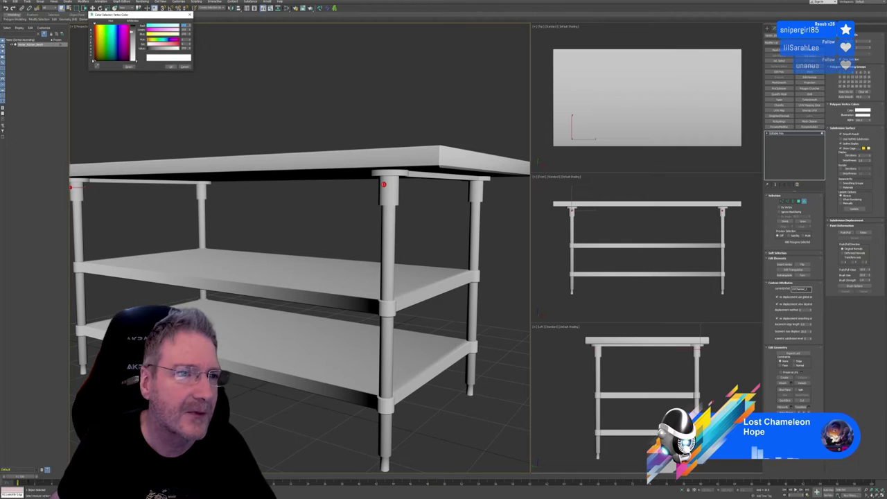
pyautogui.click(124, 29)
pyautogui.moveTo(136, 61); pyautogui.dragTo(136, 25)
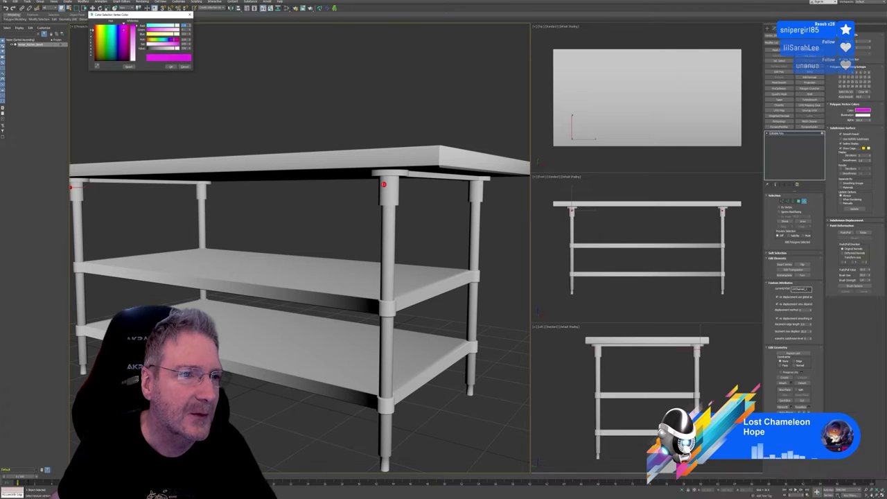
pyautogui.click(171, 66)
# Select both whole shelves, including their undersides, and set their polygon vertex color to dark purple.
pyautogui.scroll(-5, 251, 122)
pyautogui.keyDown('alt'); pyautogui.moveTo(355, 290); pyautogui.dragTo(335, 289, button='middle'); pyautogui.keyUp('alt')
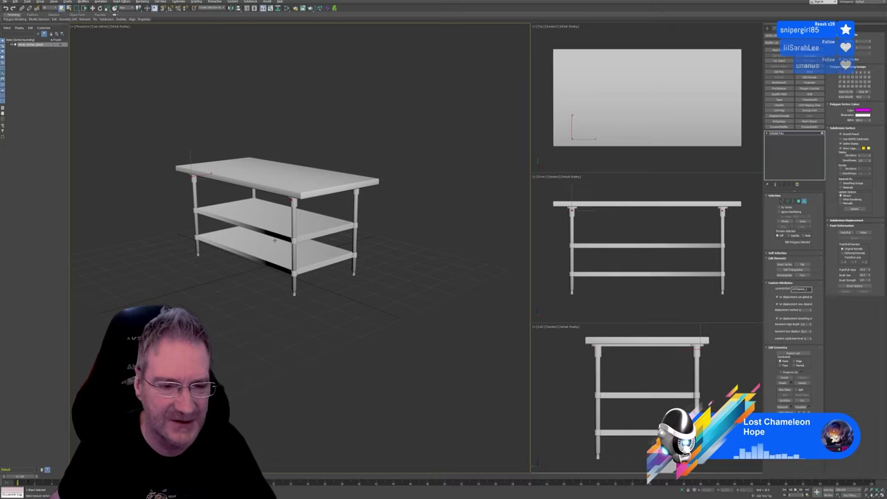
pyautogui.scroll(5, 275, 240)
pyautogui.click(277, 214)
pyautogui.keyDown('ctrl'); pyautogui.click(274, 269); pyautogui.keyUp('ctrl')
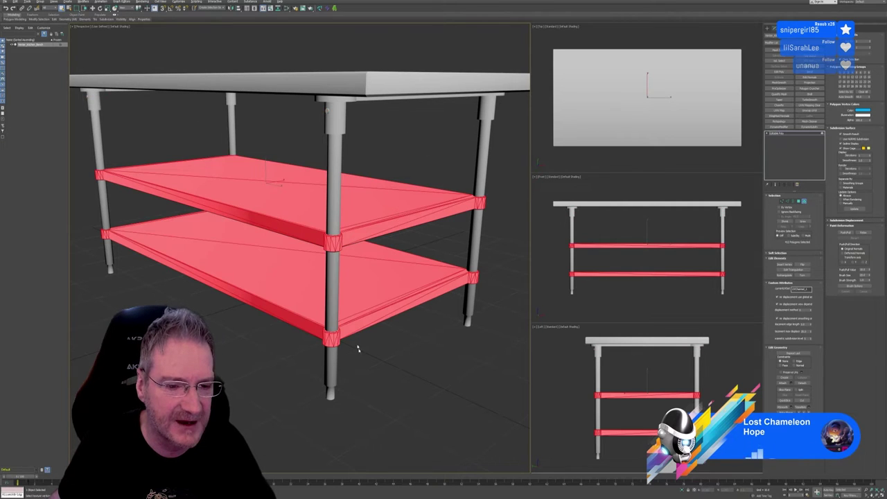
pyautogui.keyDown('alt'); pyautogui.moveTo(358, 349); pyautogui.dragTo(373, 331, button='middle'); pyautogui.keyUp('alt')
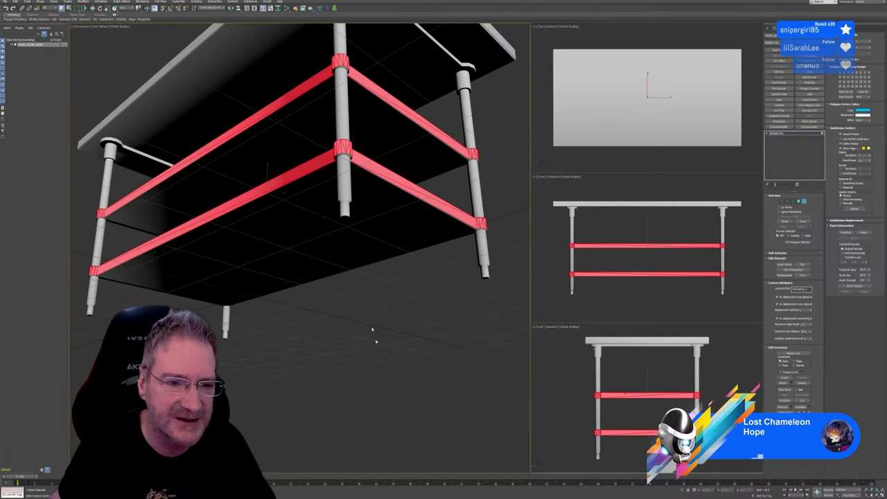
pyautogui.keyDown('ctrl'); pyautogui.click(284, 158); pyautogui.keyUp('ctrl')
pyautogui.keyDown('ctrl'); pyautogui.click(291, 217); pyautogui.keyUp('ctrl')
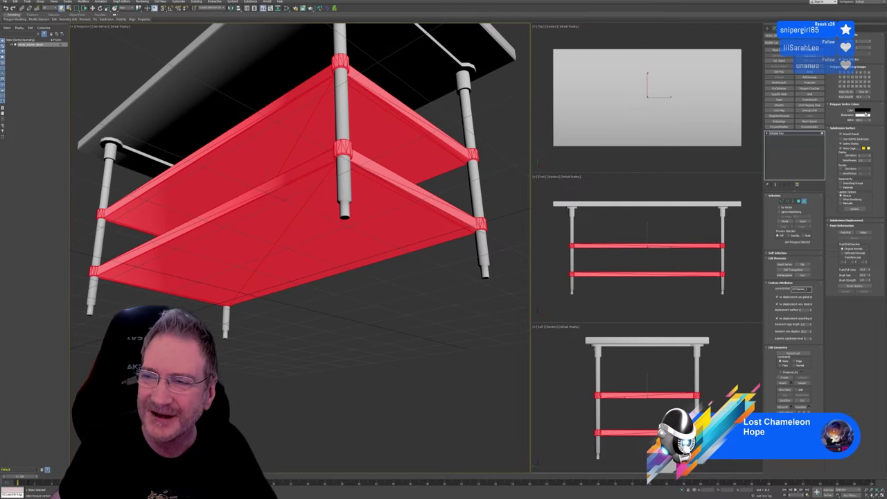
pyautogui.click(864, 111)
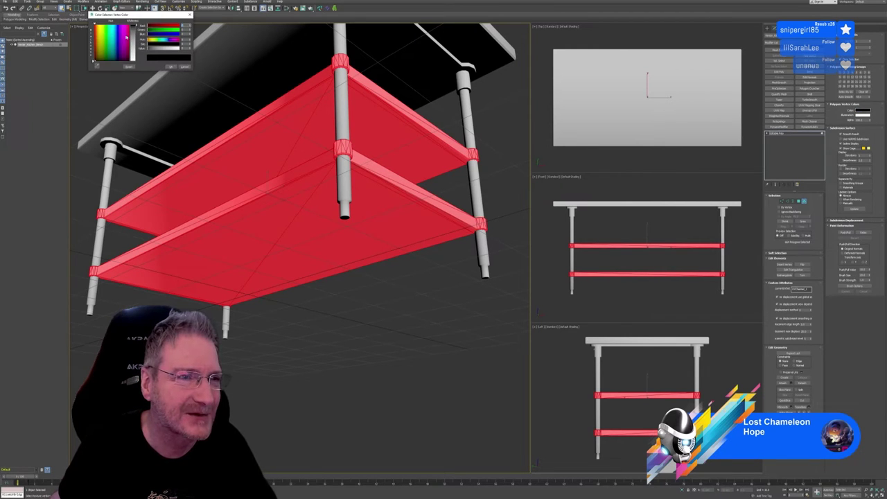
pyautogui.moveTo(128, 37); pyautogui.dragTo(120, 47)
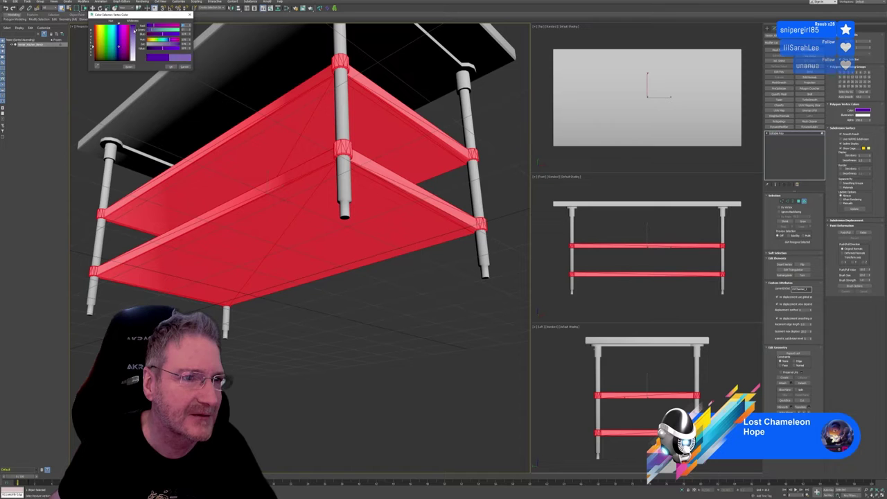
pyautogui.click(171, 67)
# Leave Element level and enable the table's Vertex Channel Display in its object properties, with Vertex Color as the channel.
pyautogui.scroll(-3, 286, 230)
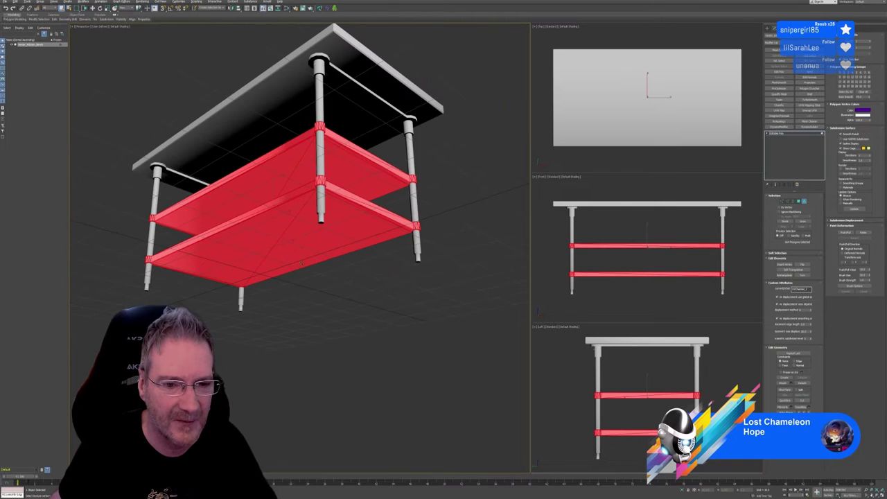
pyautogui.keyDown('alt'); pyautogui.moveTo(301, 262); pyautogui.dragTo(385, 282, button='middle'); pyautogui.keyUp('alt')
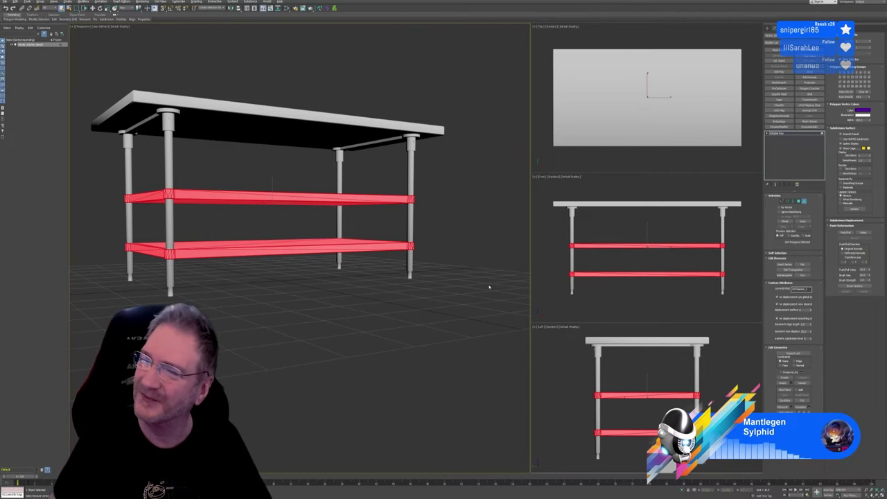
pyautogui.click(453, 176)
pyautogui.click(244, 108)
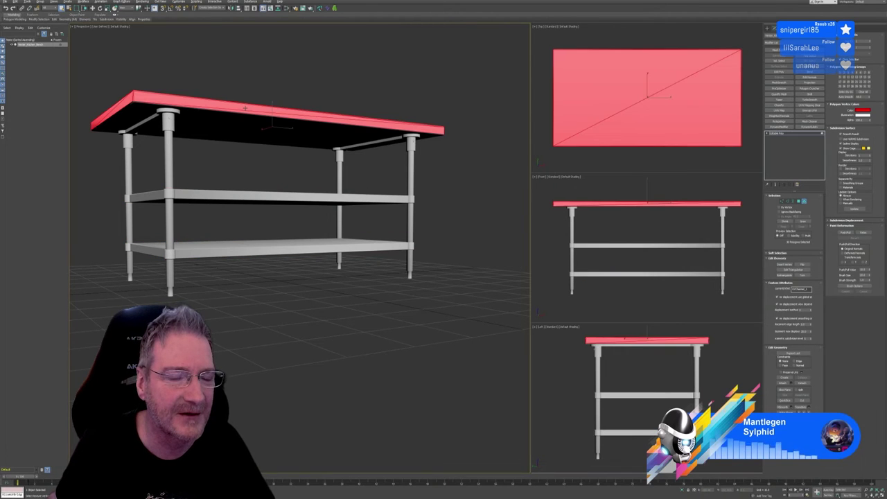
pyautogui.press('5')
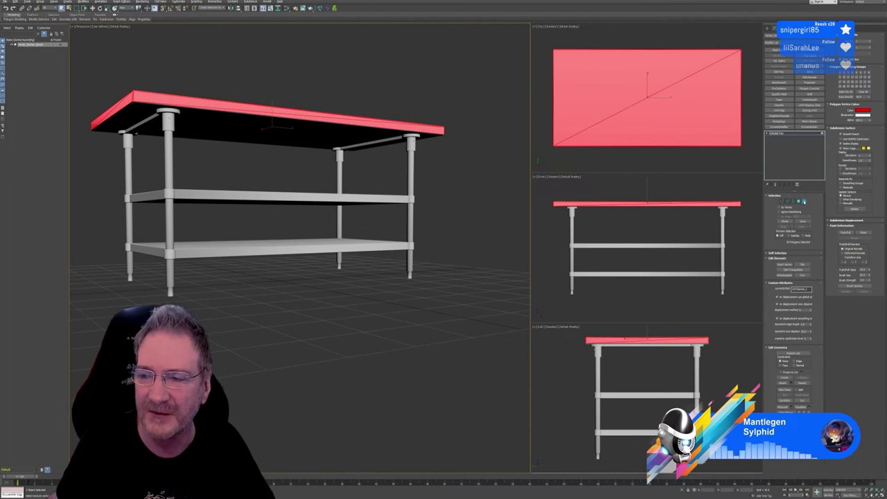
pyautogui.rightClick(309, 115)
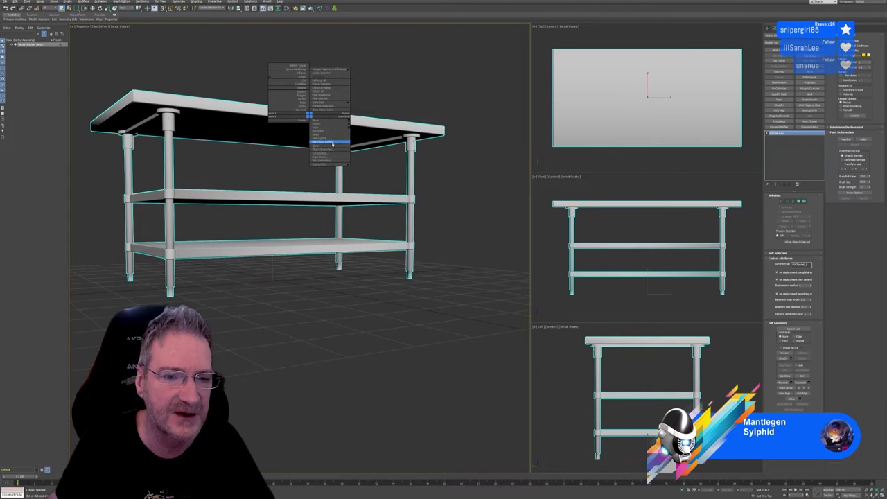
pyautogui.click(317, 148)
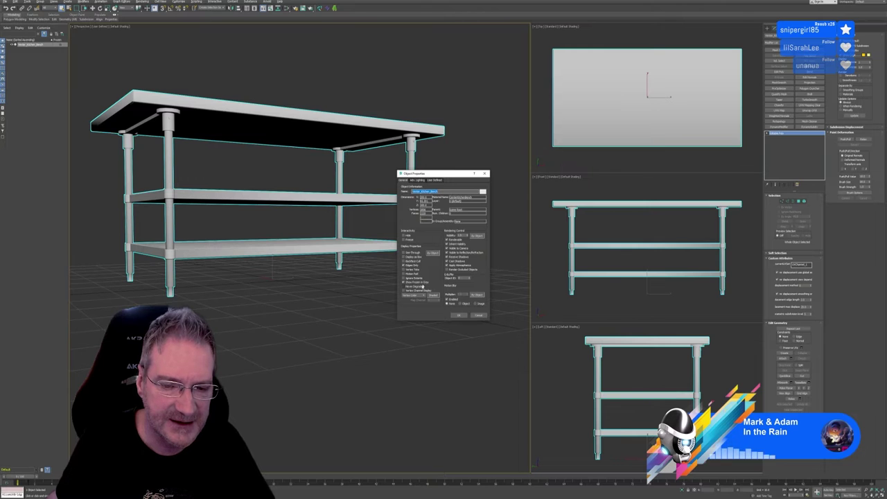
pyautogui.click(459, 316)
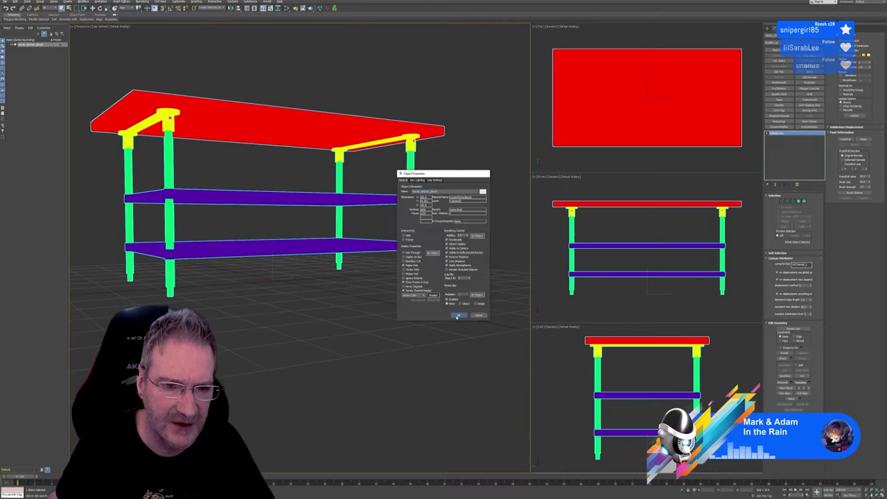
# Inspect the colored parts and disable the table's Vertex Channel Display in its object properties.
pyautogui.moveTo(332, 295)
pyautogui.keyDown('alt'); pyautogui.mouseDown(button='middle')
pyautogui.moveTo(324, 284)
pyautogui.moveTo(333, 303)
pyautogui.moveTo(357, 282)
pyautogui.moveTo(382, 287)
pyautogui.moveTo(330, 291)
pyautogui.moveTo(340, 296)
pyautogui.mouseUp(button='middle'); pyautogui.keyUp('alt')
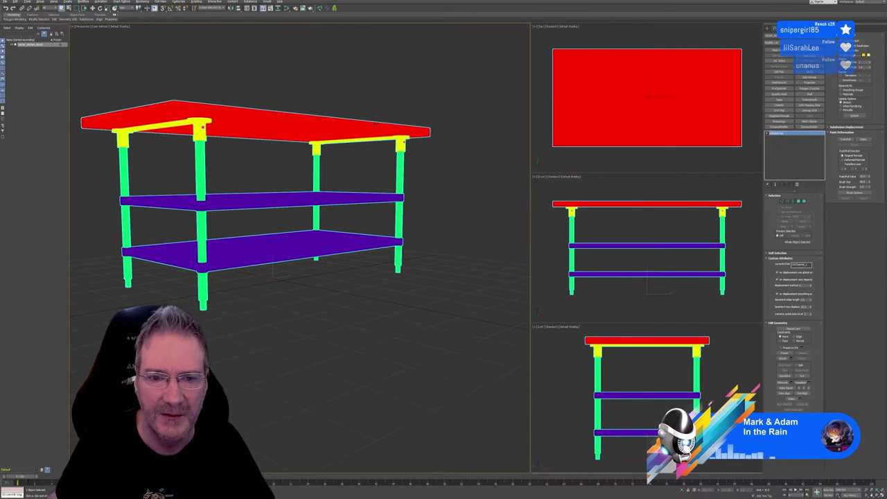
pyautogui.rightClick(374, 125)
pyautogui.click(392, 159)
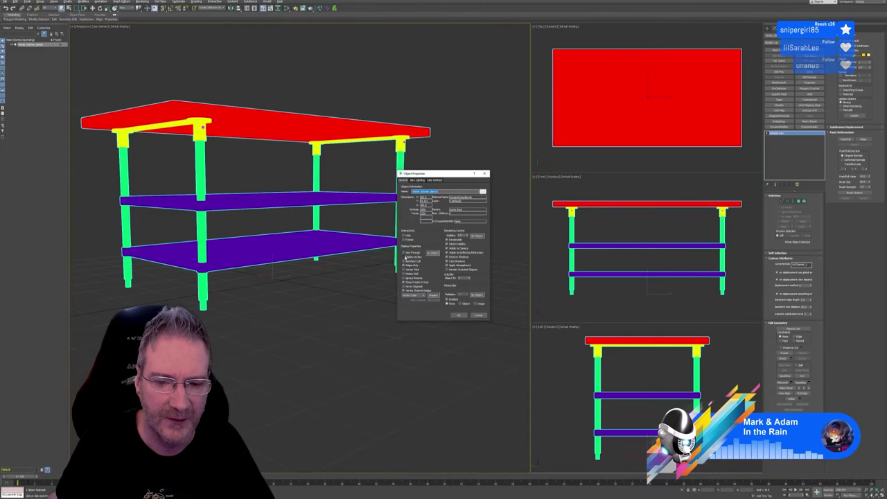
pyautogui.click(458, 316)
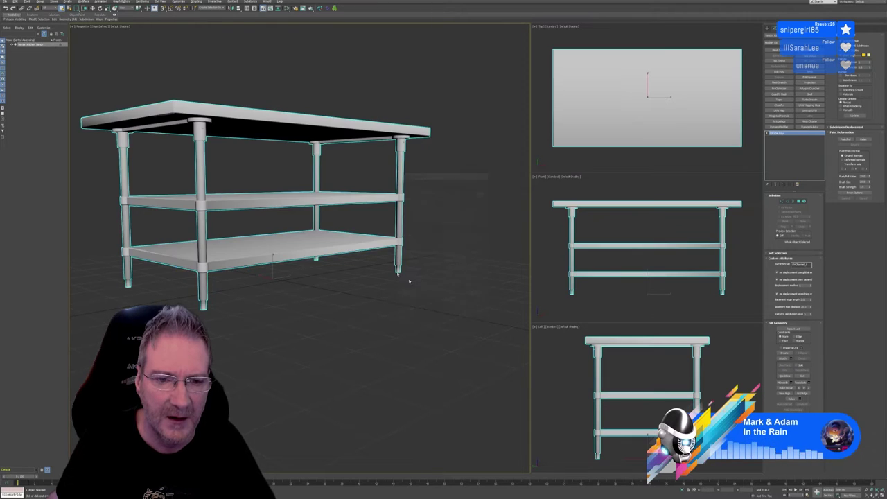
pyautogui.keyDown('alt'); pyautogui.moveTo(365, 271); pyautogui.dragTo(377, 313, button='middle'); pyautogui.keyUp('alt')
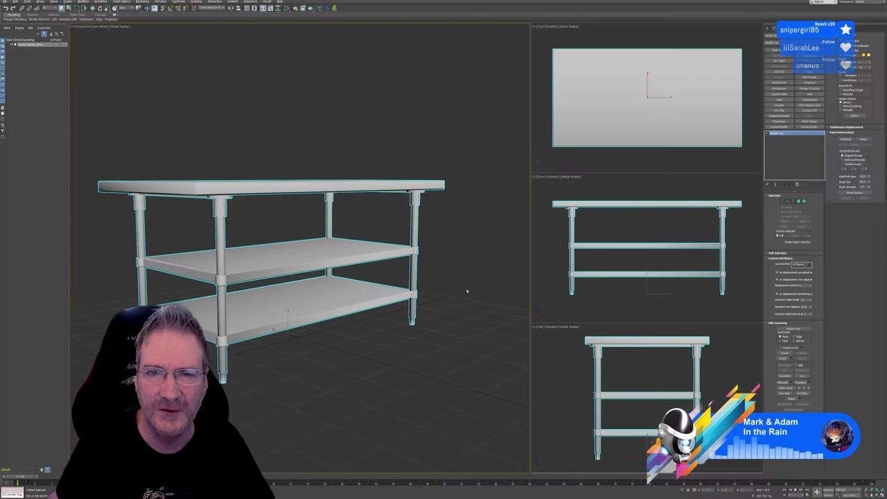
pyautogui.keyDown('alt'); pyautogui.moveTo(467, 292); pyautogui.dragTo(466, 297, button='middle'); pyautogui.keyUp('alt')
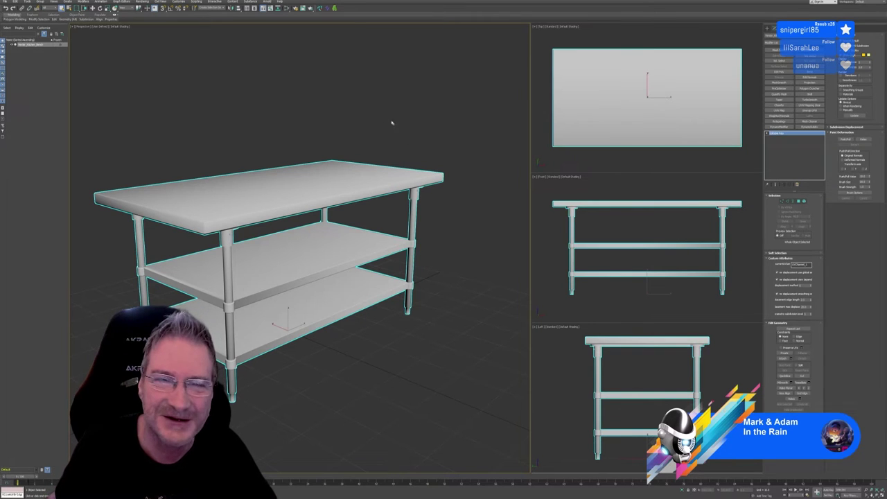
pyautogui.moveTo(325, 113); pyautogui.dragTo(333, 115, button='middle')
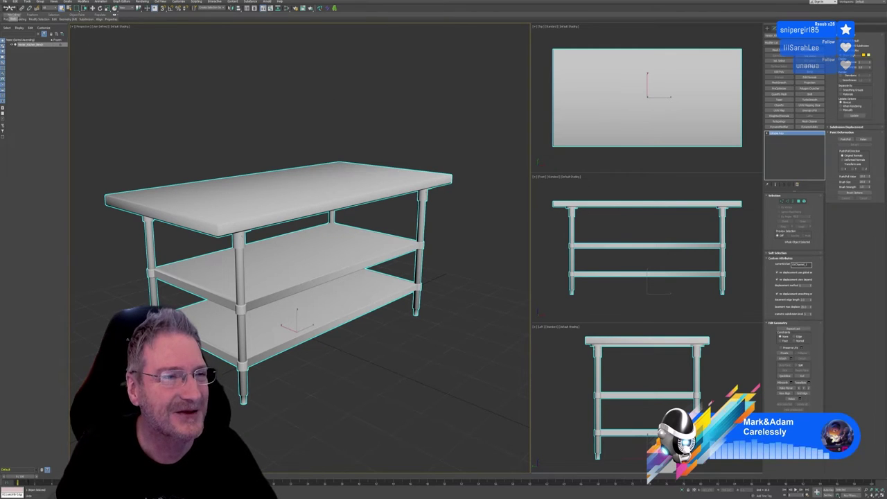
pyautogui.click(5, 2)
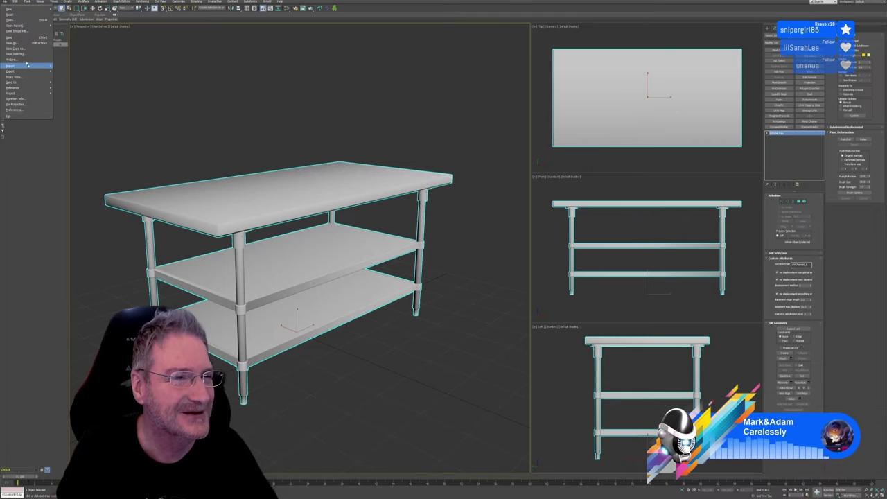
pyautogui.moveTo(29, 72)
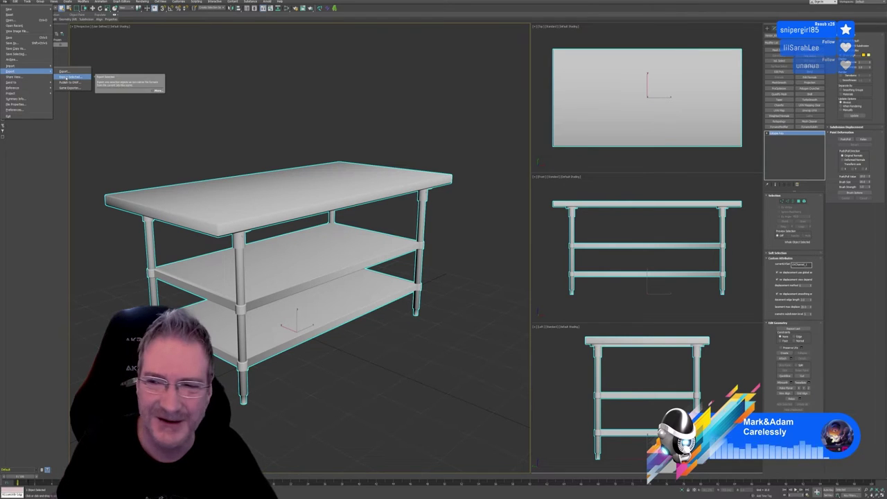
pyautogui.click(489, 7)
# Frame the whole work table smaller in the perspective view and save the scene file.
pyautogui.scroll(-8, 362, 211)
pyautogui.scroll(5, 354, 222)
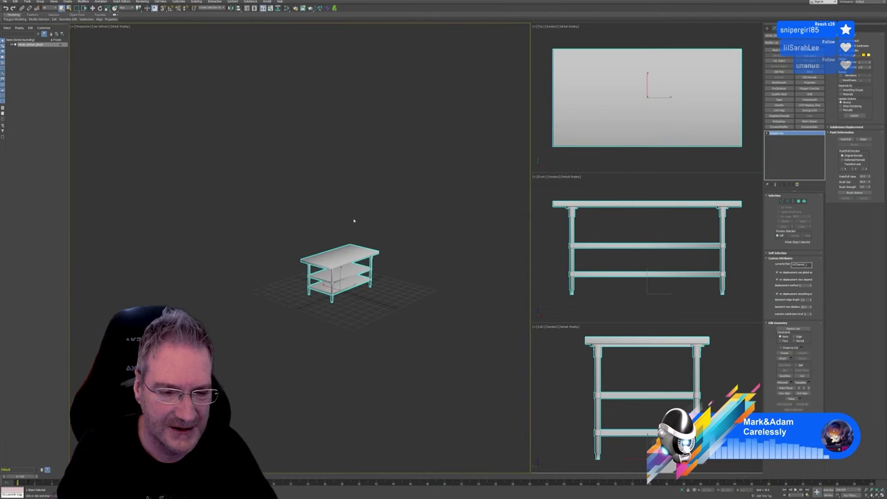
pyautogui.moveTo(357, 209); pyautogui.dragTo(356, 208, button='middle')
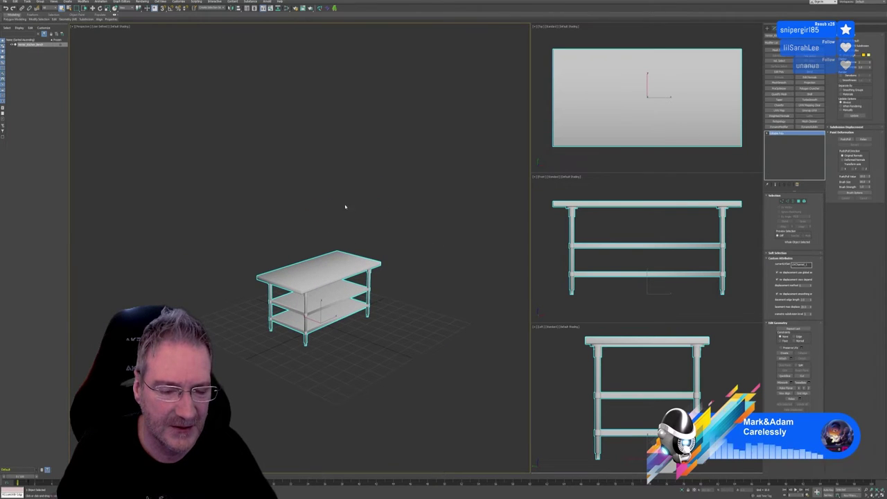
pyautogui.click(5, 2)
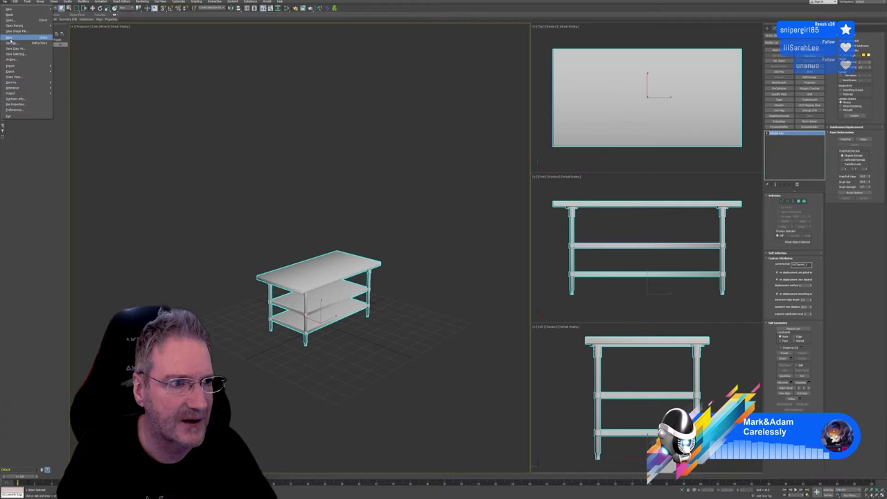
pyautogui.click(14, 37)
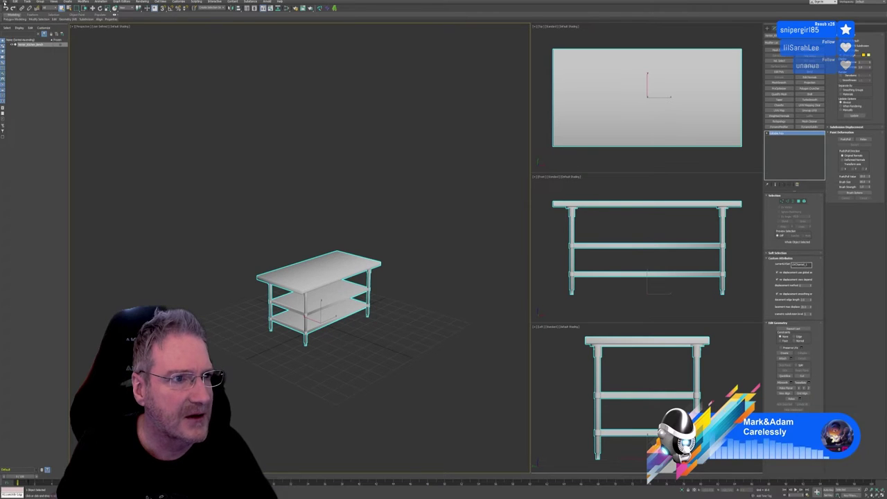
# Open the existing kitchen scene file from the inner Kitchen folder, one level above the bench's own folder.
pyautogui.click(5, 2)
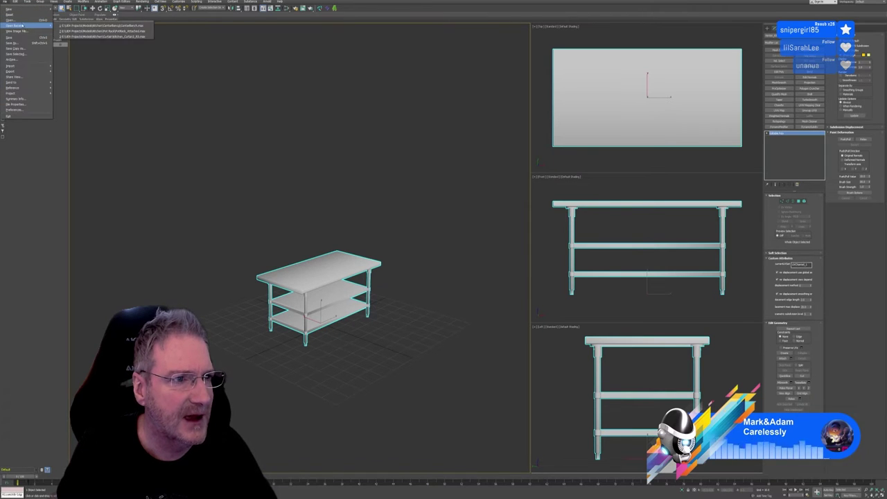
pyautogui.click(10, 19)
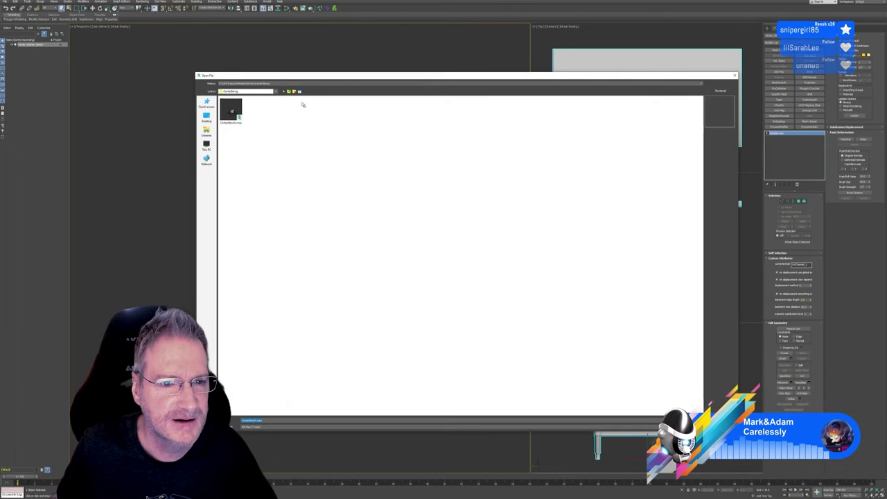
pyautogui.click(290, 91)
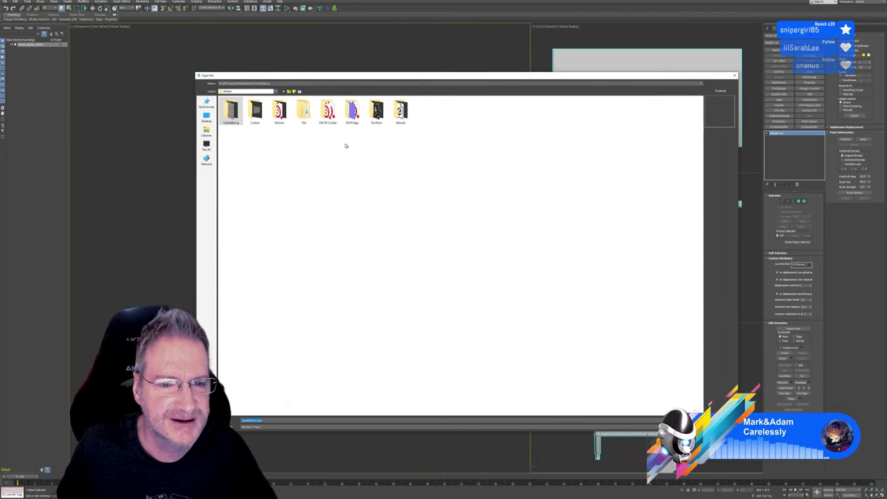
pyautogui.click(279, 113)
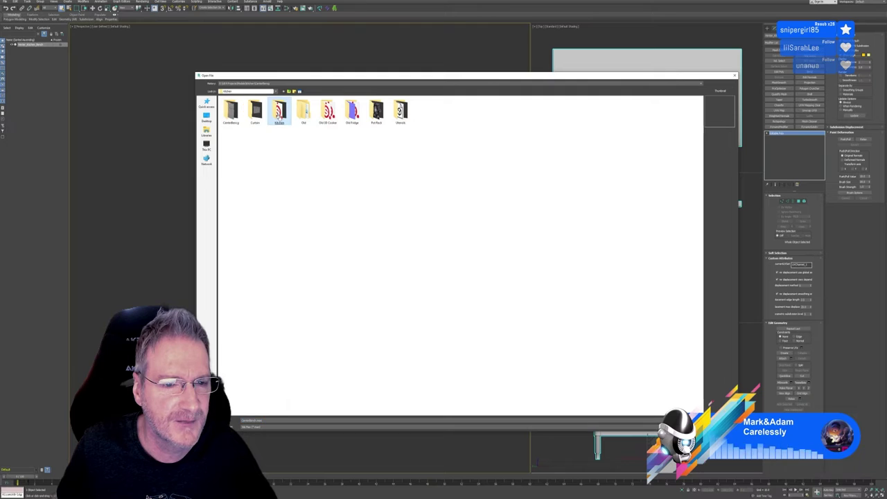
pyautogui.doubleClick(280, 115)
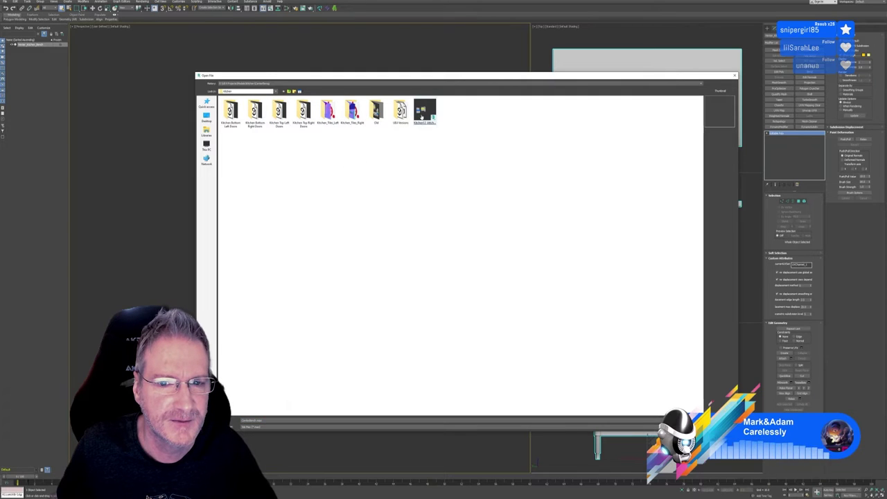
pyautogui.click(422, 116)
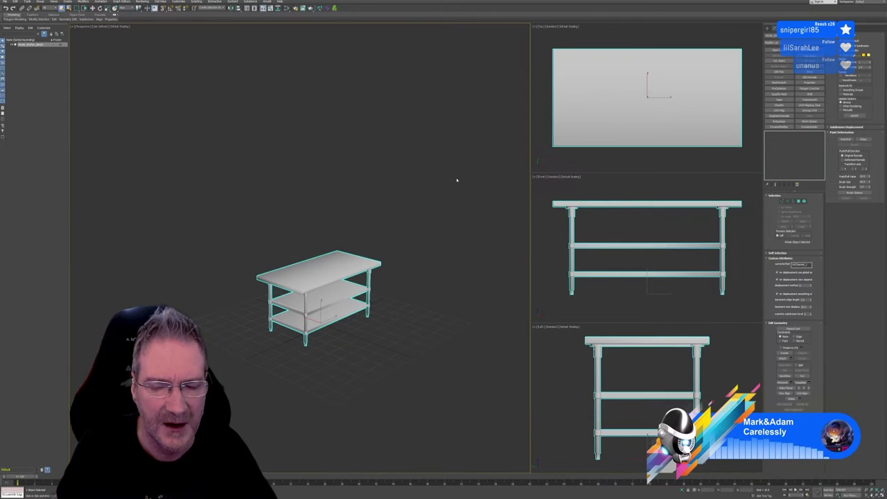
# Merge the kitchen bench object from CenterBench.max into the kitchen scene.
pyautogui.click(6, 3)
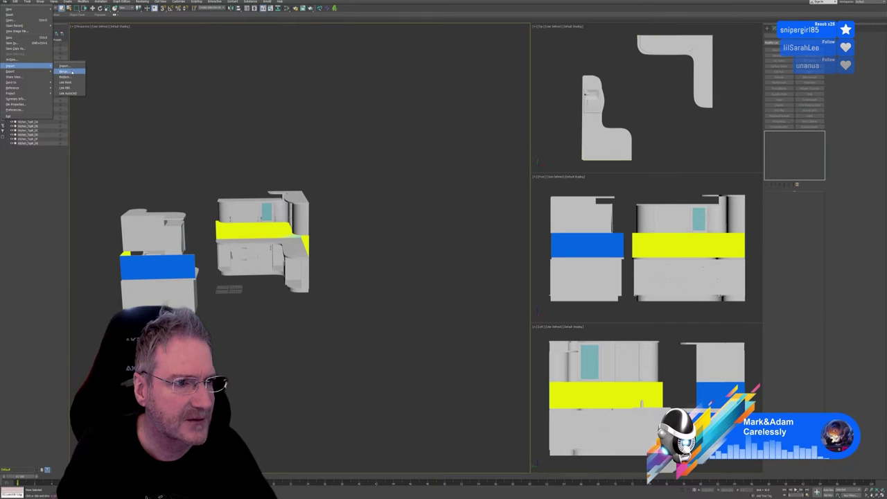
pyautogui.click(70, 71)
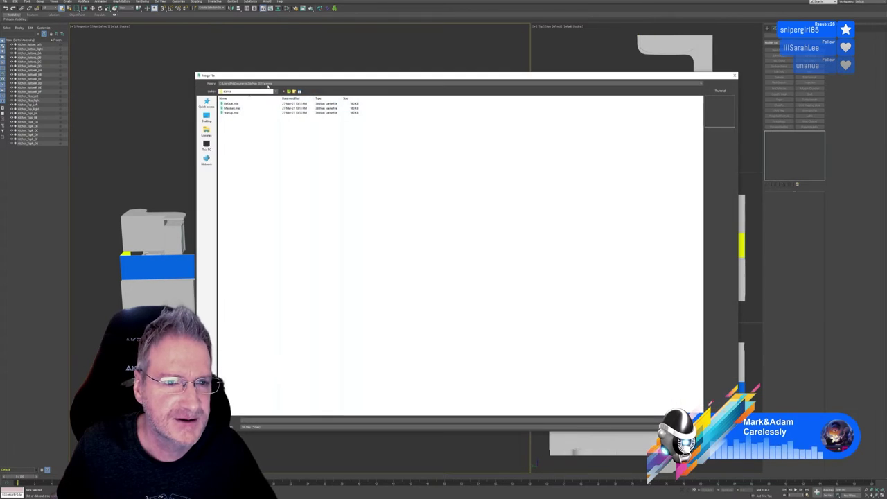
pyautogui.click(269, 85)
pyautogui.click(272, 91)
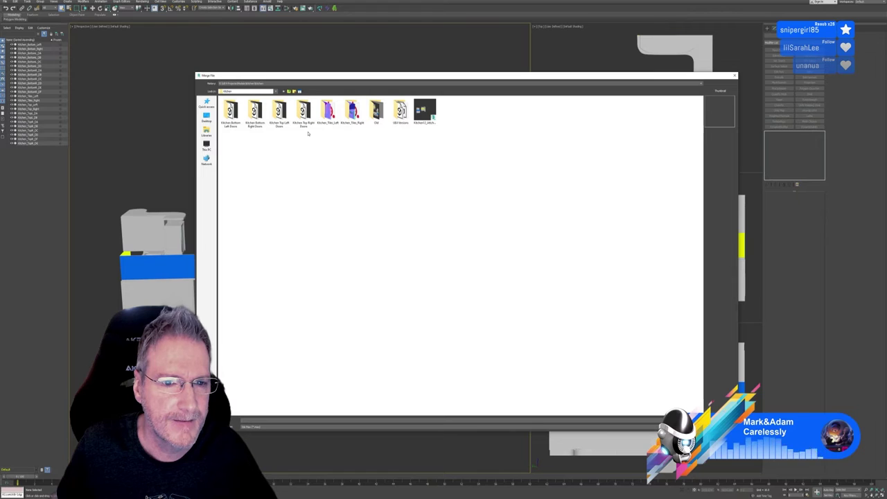
pyautogui.click(289, 92)
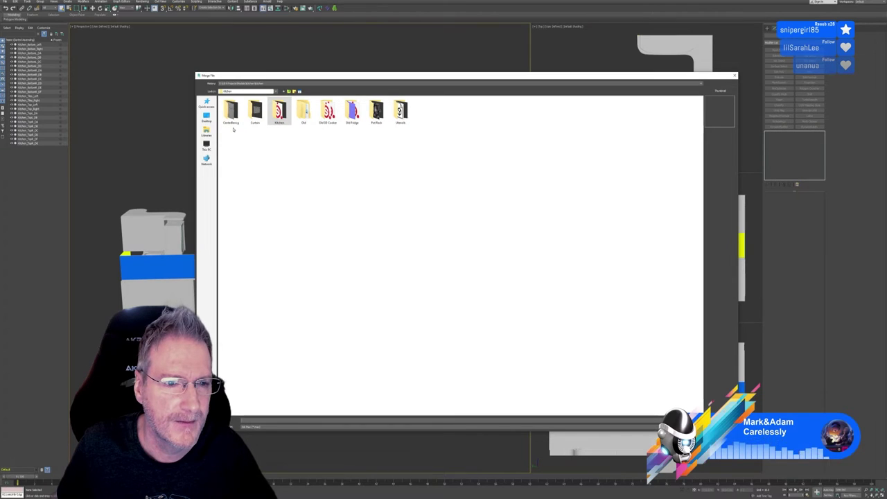
pyautogui.doubleClick(232, 118)
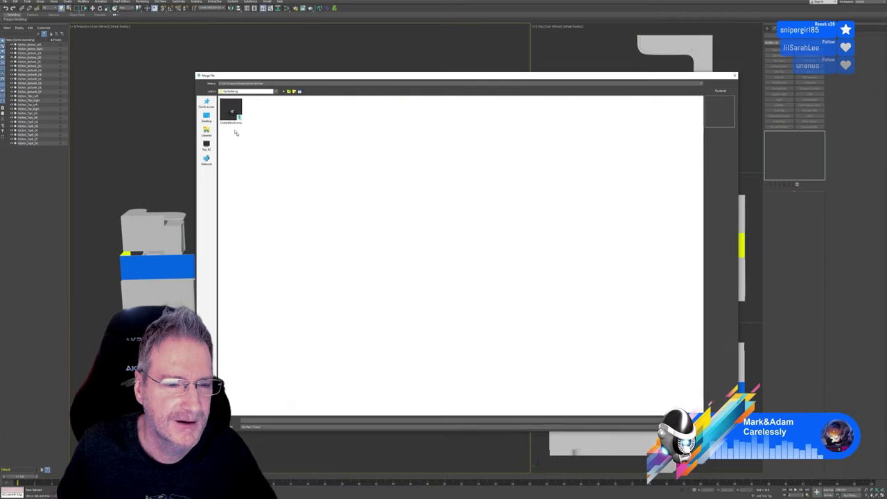
pyautogui.doubleClick(232, 116)
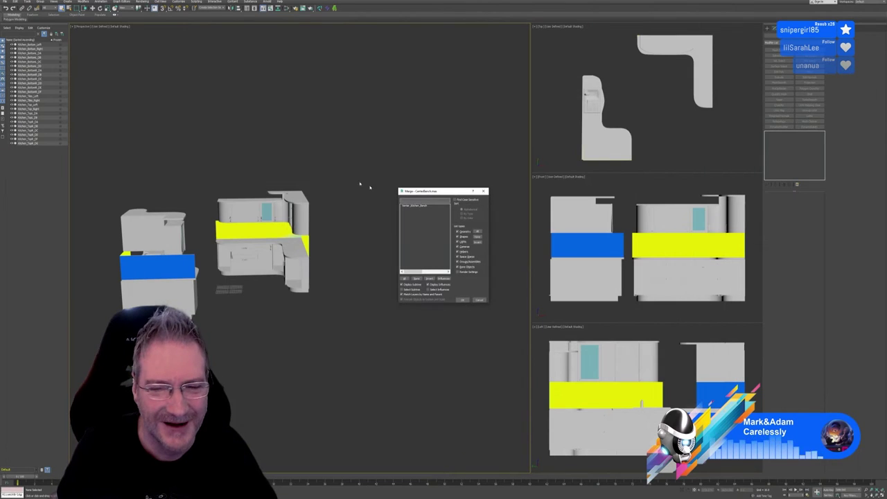
pyautogui.click(419, 206)
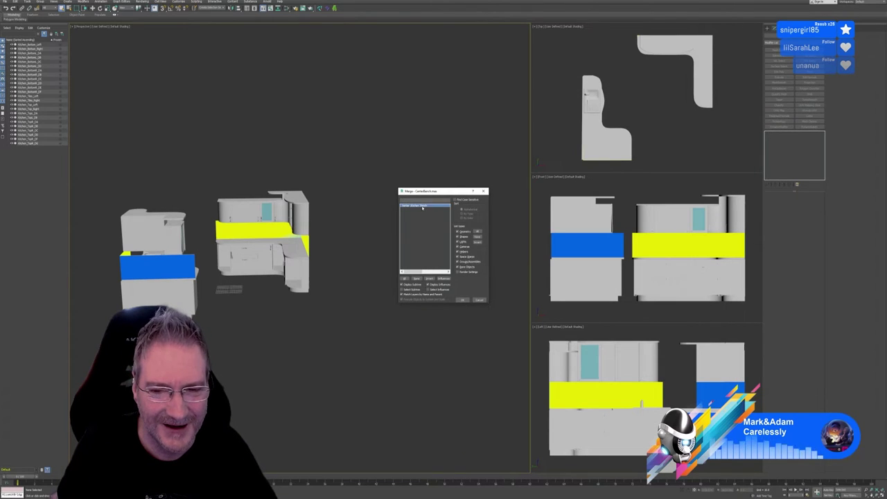
pyautogui.click(461, 300)
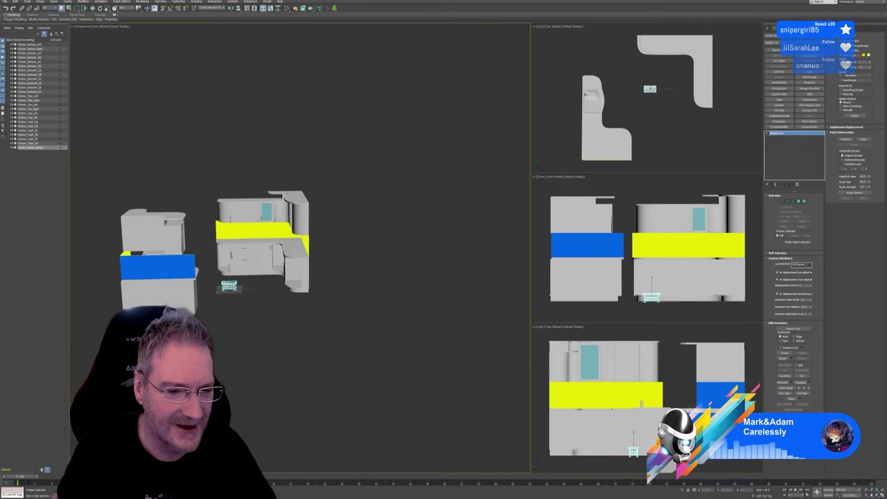
# Rotate the merged bench a quarter turn about its vertical axis so it runs lengthwise between the cabinets.
pyautogui.scroll(3, 263, 303)
pyautogui.keyDown('alt'); pyautogui.moveTo(289, 337); pyautogui.dragTo(285, 347, button='middle'); pyautogui.keyUp('alt')
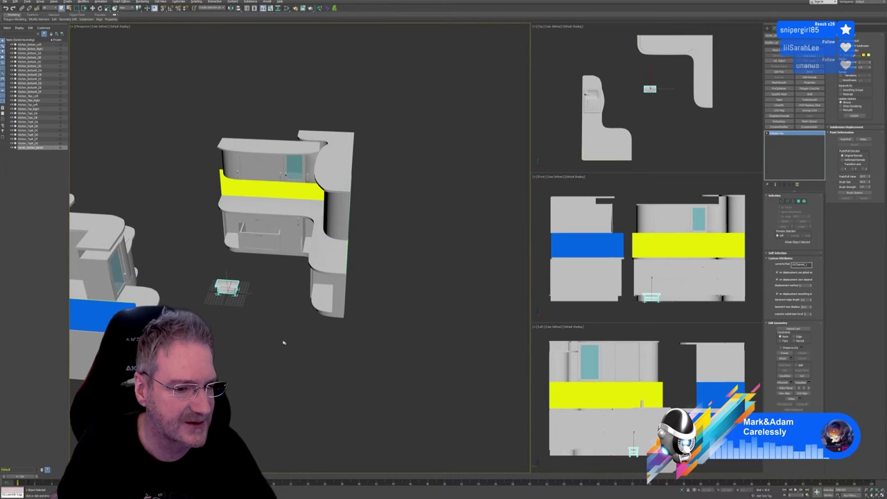
pyautogui.click(100, 7)
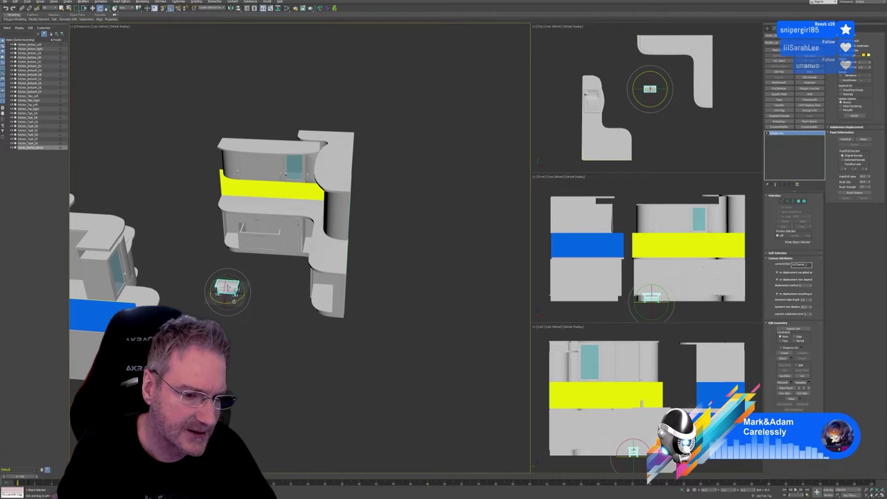
pyautogui.moveTo(234, 300); pyautogui.dragTo(214, 308)
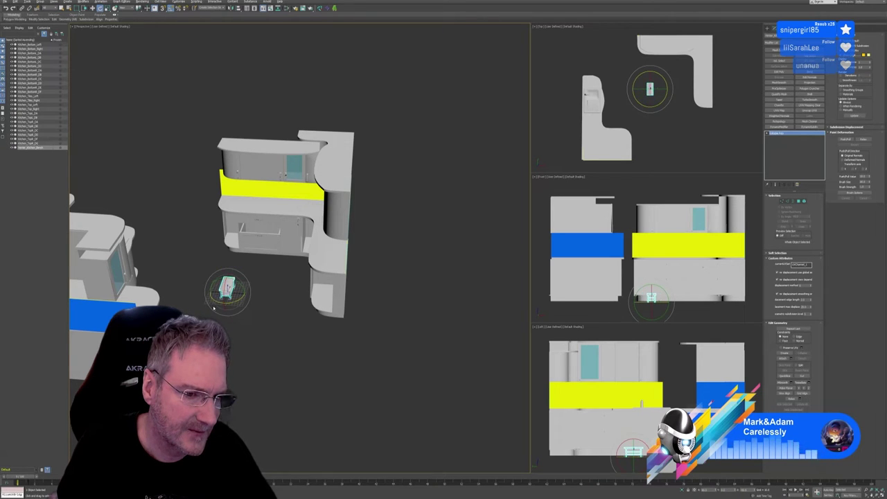
# Scale the bench up to roughly counter height and widen its short side to suit the kitchen cabinets.
pyautogui.press('w')
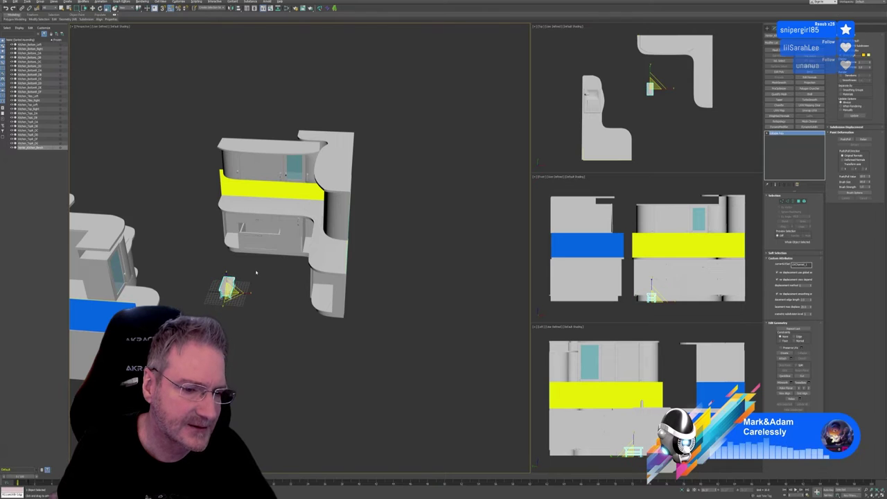
pyautogui.moveTo(229, 291); pyautogui.dragTo(235, 221)
pyautogui.keyDown('alt'); pyautogui.moveTo(316, 377); pyautogui.dragTo(301, 354, button='middle'); pyautogui.keyUp('alt')
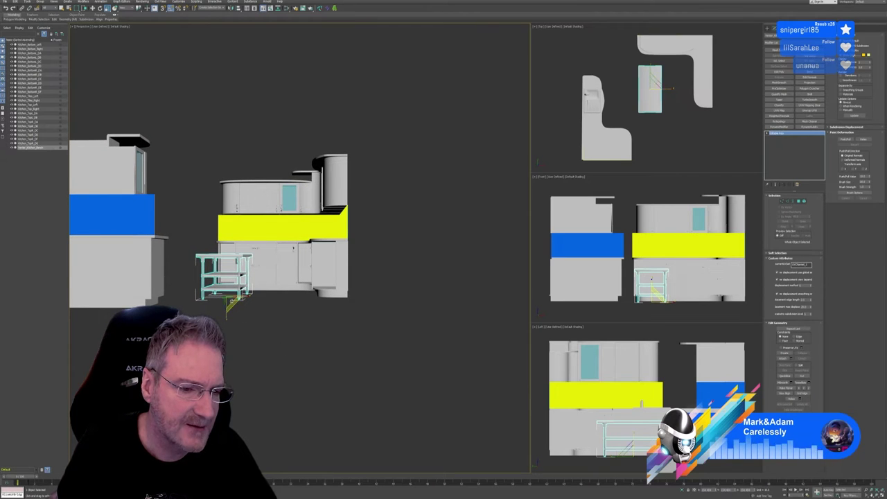
pyautogui.moveTo(231, 302); pyautogui.dragTo(217, 321)
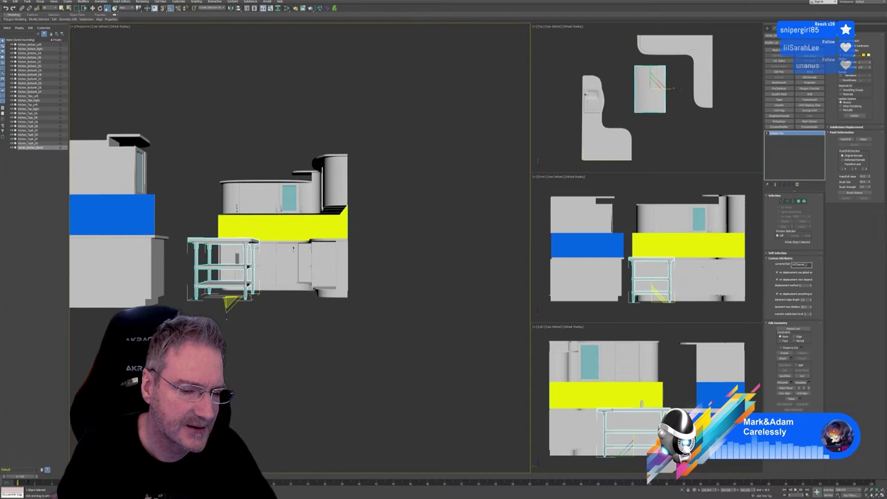
# Fine-tune the bench's scale in an enlarged front view, reducing it slightly so its top sits just below the countertop level.
pyautogui.moveTo(701, 289); pyautogui.dragTo(685, 281, button='middle')
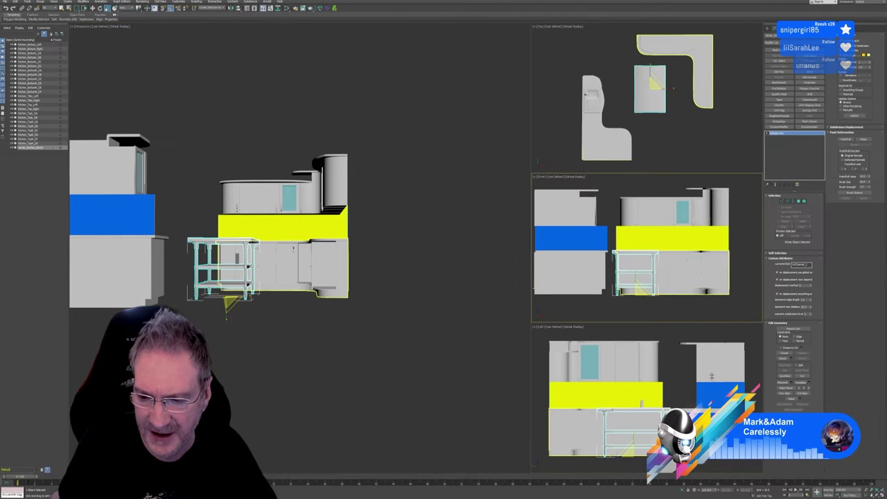
pyautogui.hotkey('alt', 'w')
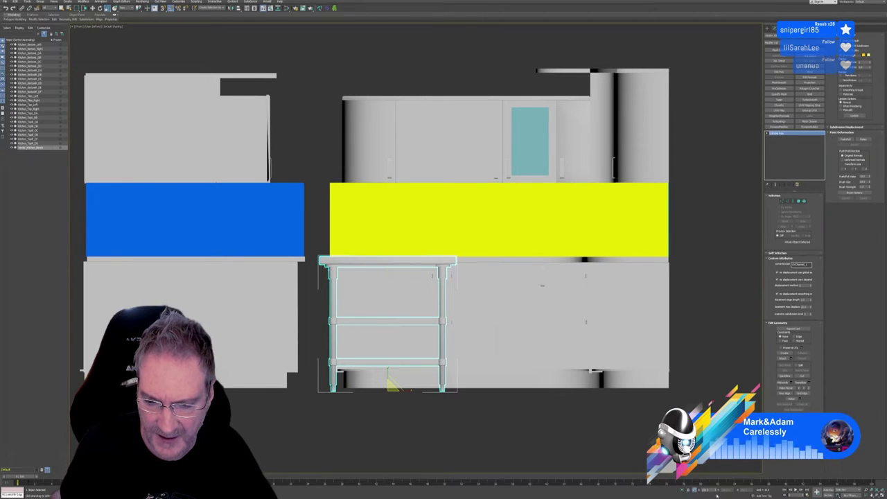
pyautogui.moveTo(715, 491); pyautogui.dragTo(714, 495)
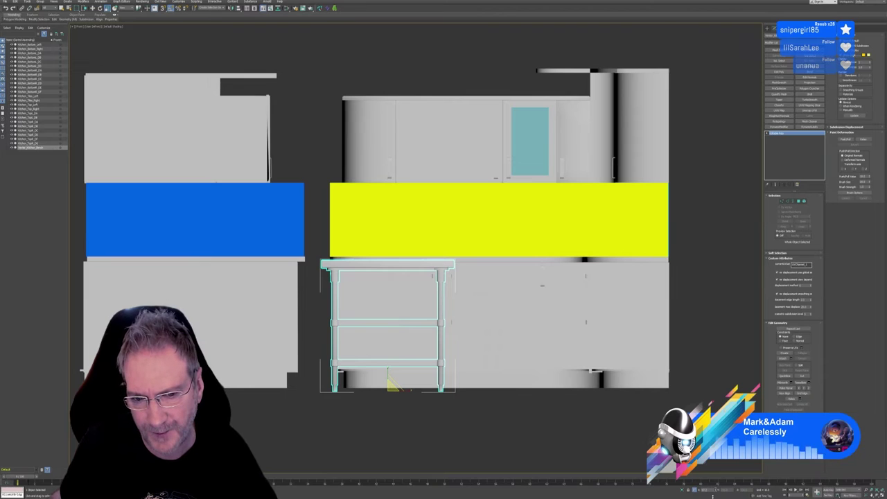
pyautogui.moveTo(712, 497); pyautogui.dragTo(712, 496)
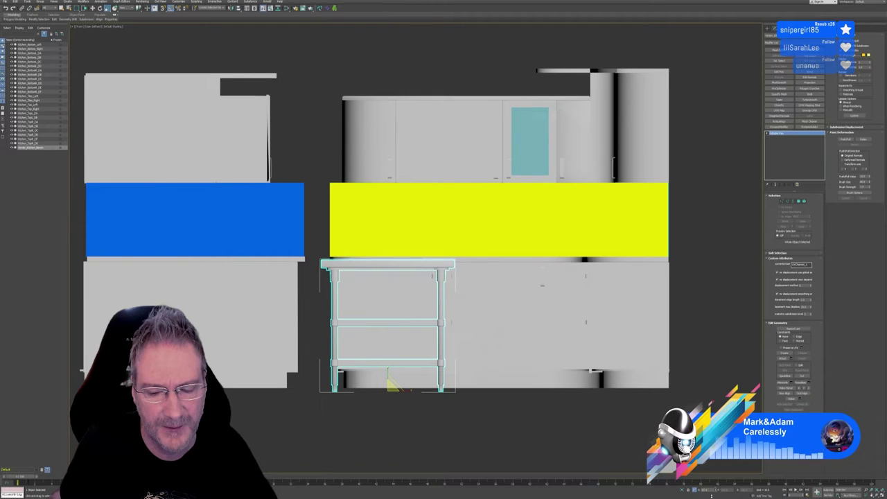
pyautogui.moveTo(712, 497); pyautogui.dragTo(708, 2)
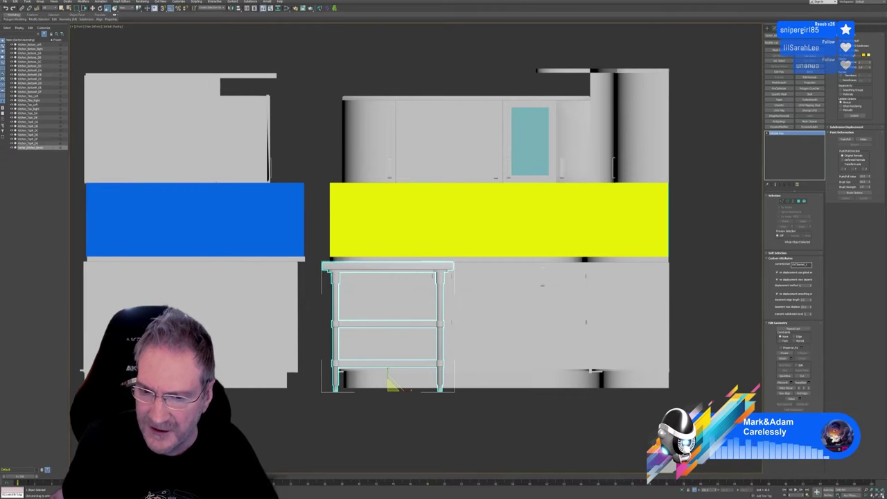
pyautogui.hotkey('alt', 'w')
# Move the bench across the floor into the open area between the two cabinet runs and check its placement from several angles.
pyautogui.keyDown('alt'); pyautogui.moveTo(311, 321); pyautogui.dragTo(267, 366, button='middle'); pyautogui.keyUp('alt')
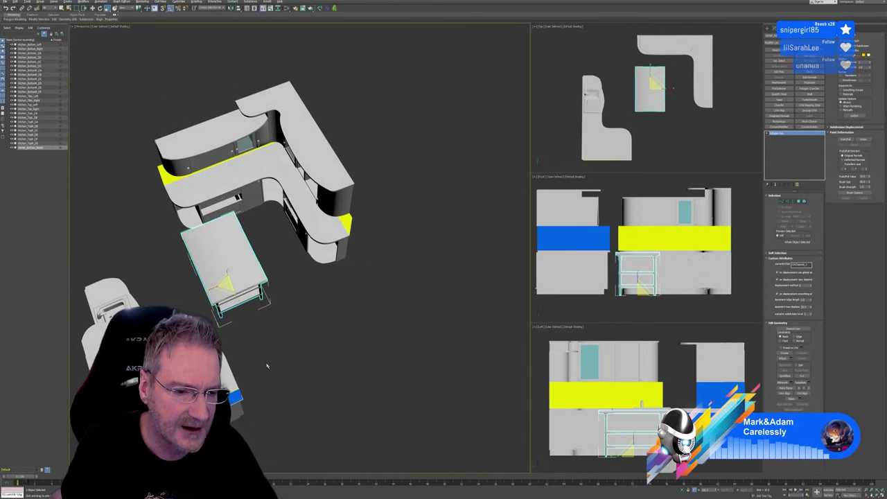
pyautogui.click(93, 9)
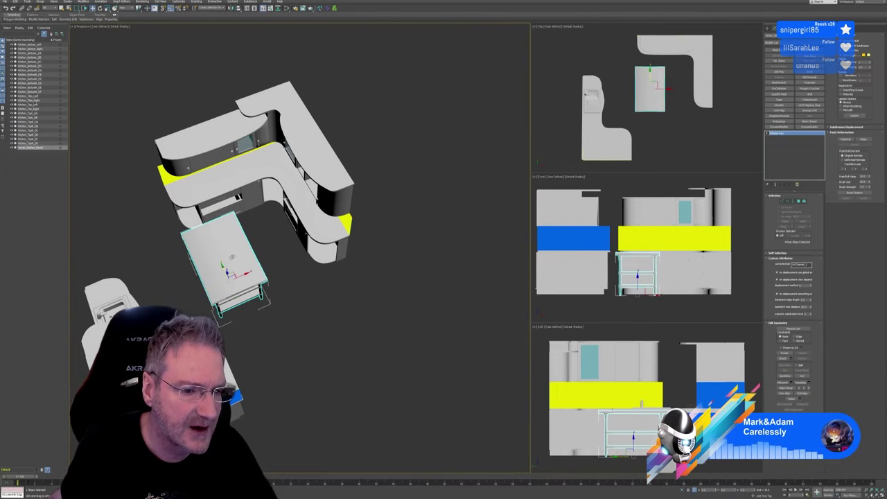
pyautogui.moveTo(223, 266); pyautogui.dragTo(265, 299)
pyautogui.keyDown('alt'); pyautogui.moveTo(329, 347); pyautogui.dragTo(312, 361, button='middle'); pyautogui.keyUp('alt')
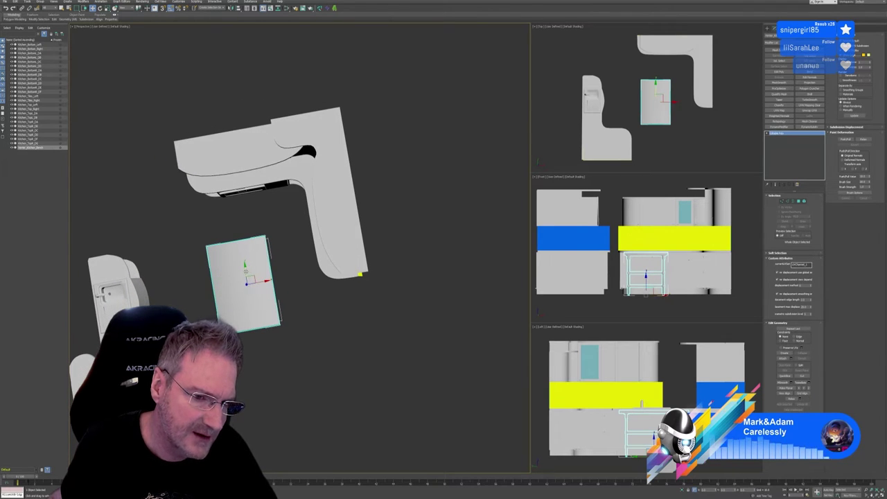
pyautogui.moveTo(247, 273); pyautogui.dragTo(266, 279)
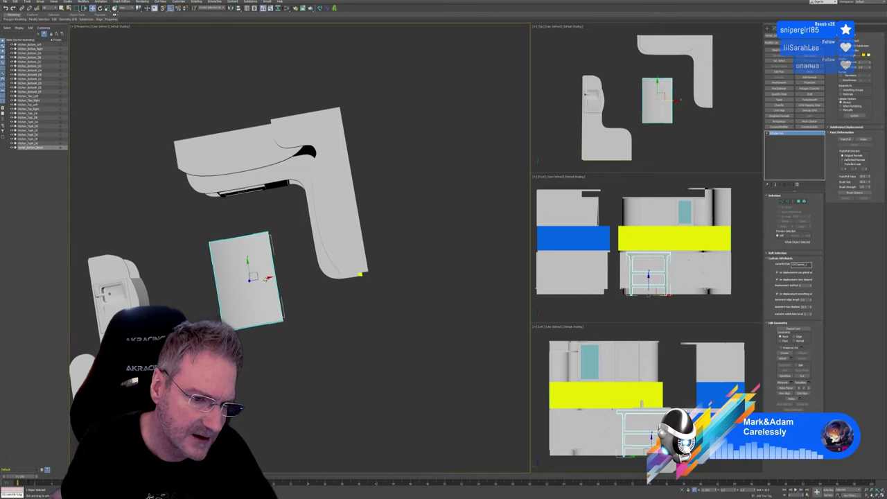
pyautogui.keyDown('alt'); pyautogui.moveTo(323, 341); pyautogui.dragTo(383, 239, button='middle'); pyautogui.keyUp('alt')
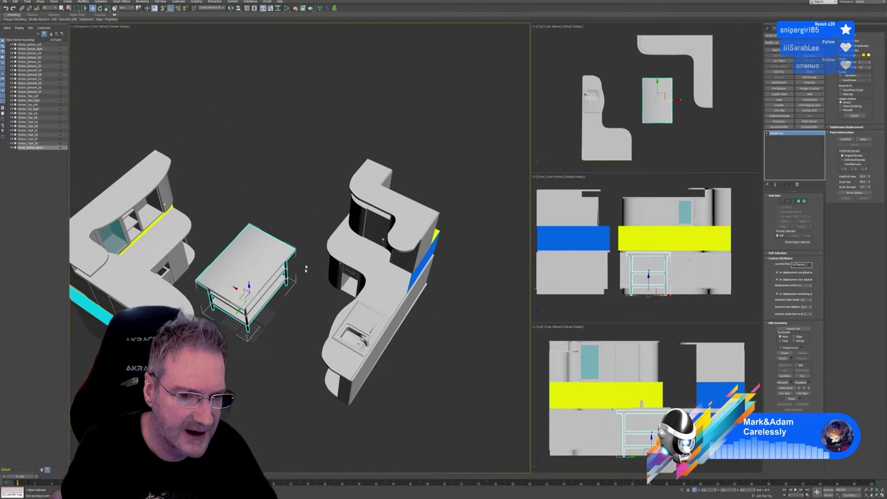
pyautogui.keyDown('alt'); pyautogui.moveTo(298, 316); pyautogui.dragTo(374, 323, button='middle'); pyautogui.keyUp('alt')
pyautogui.keyDown('alt'); pyautogui.moveTo(226, 317); pyautogui.dragTo(138, 237, button='middle'); pyautogui.keyUp('alt')
pyautogui.keyDown('alt'); pyautogui.moveTo(380, 298); pyautogui.dragTo(375, 296, button='middle'); pyautogui.keyUp('alt')
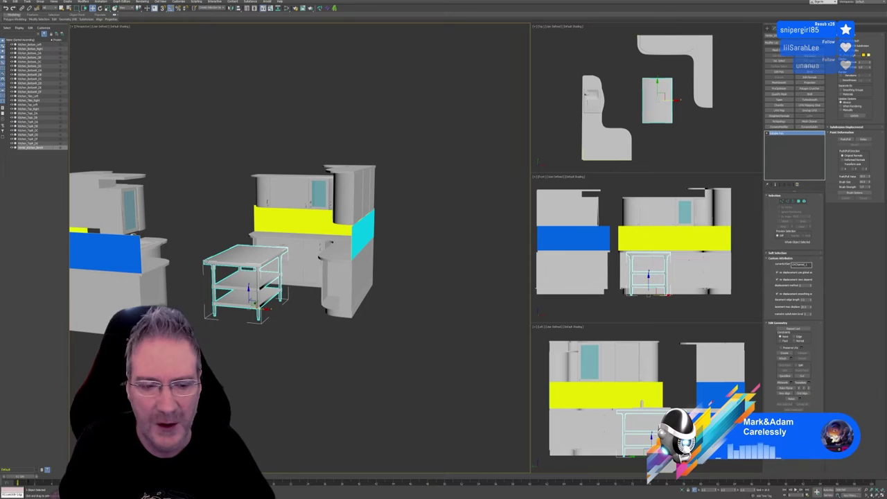
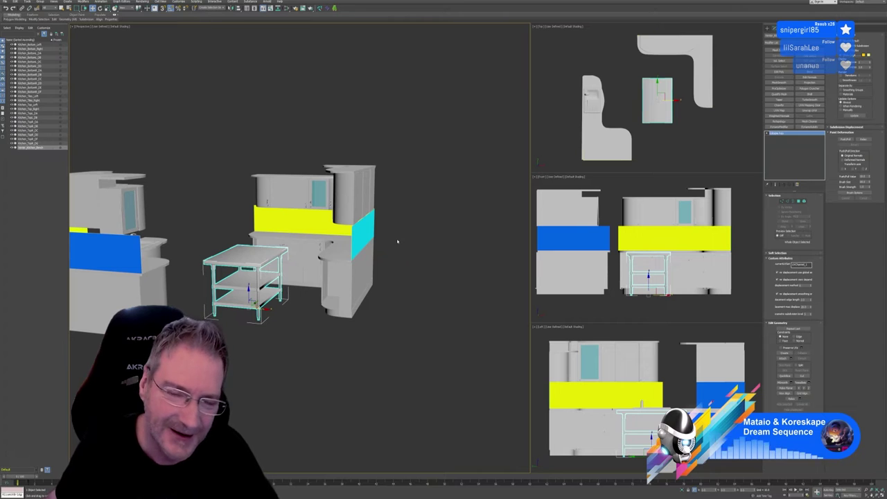
# Nudge the kitchen bench slightly across the floor toward the L-shaped cabinet run and check its placement from above and the side.
pyautogui.keyDown('alt'); pyautogui.moveTo(303, 349); pyautogui.dragTo(322, 366, button='middle'); pyautogui.keyUp('alt')
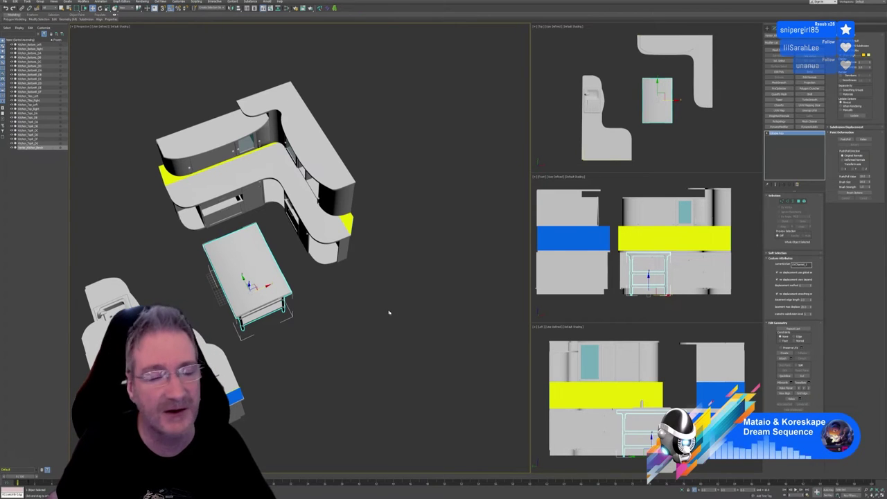
pyautogui.keyDown('alt'); pyautogui.moveTo(336, 317); pyautogui.dragTo(370, 287, button='middle'); pyautogui.keyUp('alt')
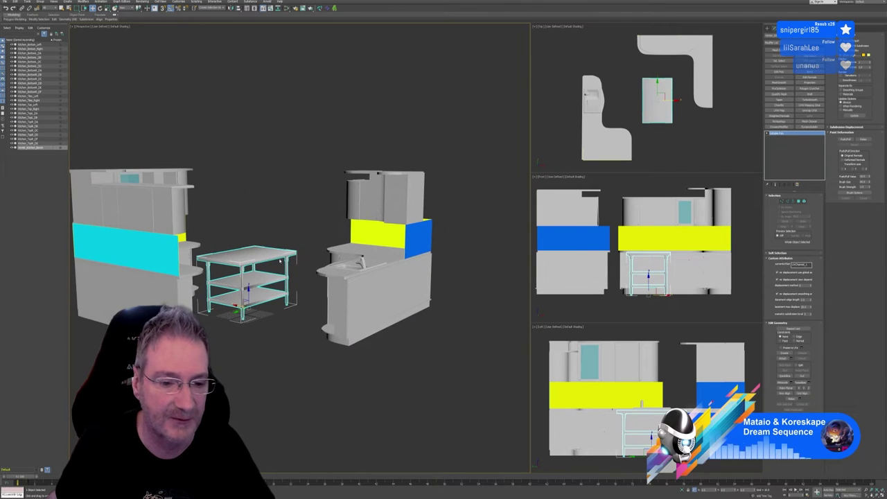
pyautogui.scroll(3, 280, 261)
pyautogui.keyDown('alt'); pyautogui.moveTo(262, 203); pyautogui.dragTo(233, 362, button='middle'); pyautogui.keyUp('alt')
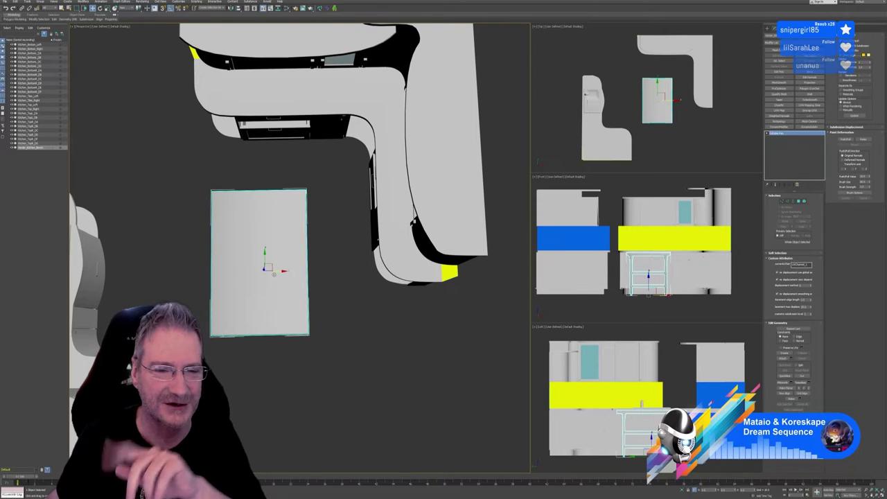
pyautogui.moveTo(276, 271); pyautogui.dragTo(283, 273)
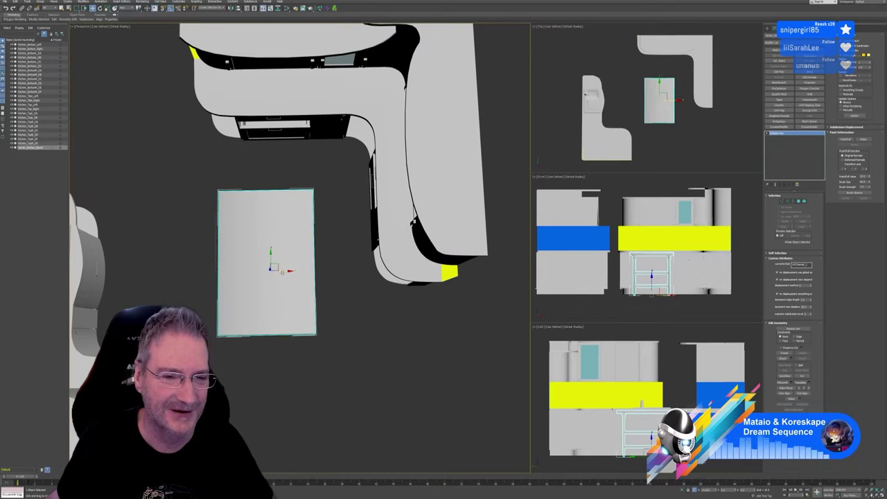
pyautogui.moveTo(315, 395)
pyautogui.keyDown('alt'); pyautogui.mouseDown(button='middle')
pyautogui.moveTo(303, 382)
pyautogui.moveTo(380, 372)
pyautogui.moveTo(348, 399)
pyautogui.moveTo(303, 382)
pyautogui.moveTo(320, 394)
pyautogui.mouseUp(button='middle'); pyautogui.keyUp('alt')
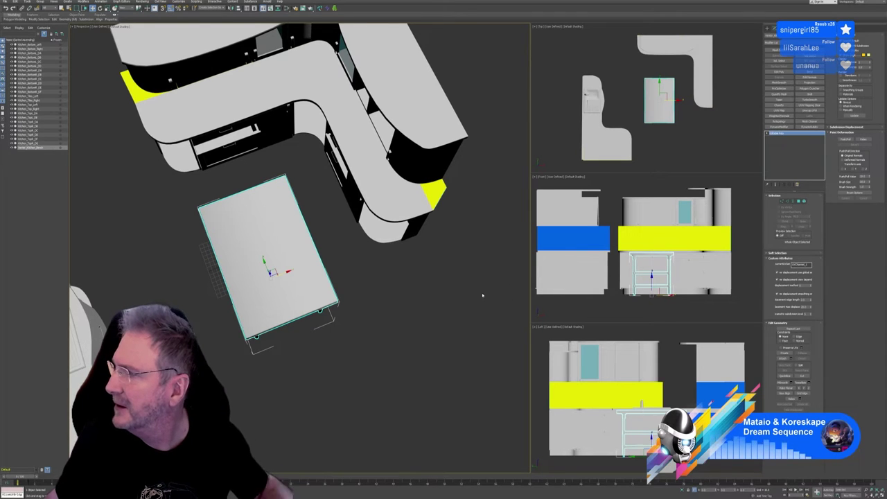
pyautogui.keyDown('alt'); pyautogui.moveTo(381, 326); pyautogui.dragTo(316, 280, button='middle'); pyautogui.keyUp('alt')
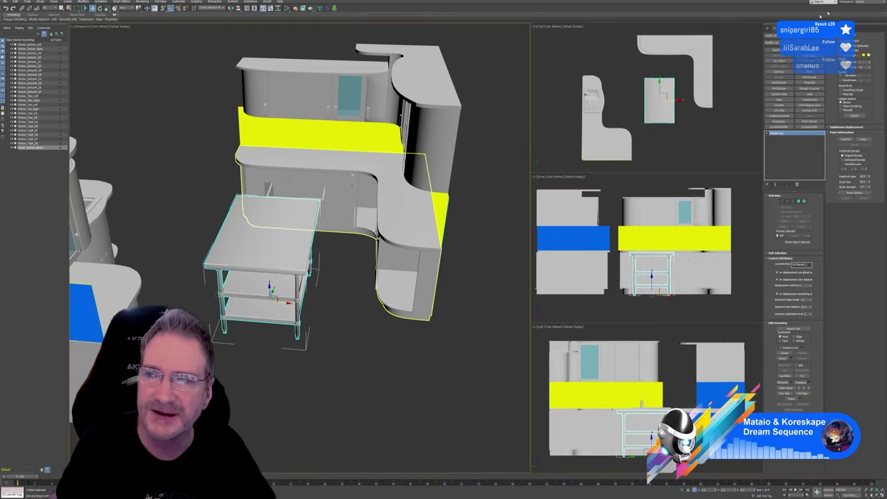
# Reset the bench's transforms with Reset XForm and collapse its modifier stack, accepting the removal of the stacked modifiers.
pyautogui.click(807, 28)
pyautogui.click(799, 88)
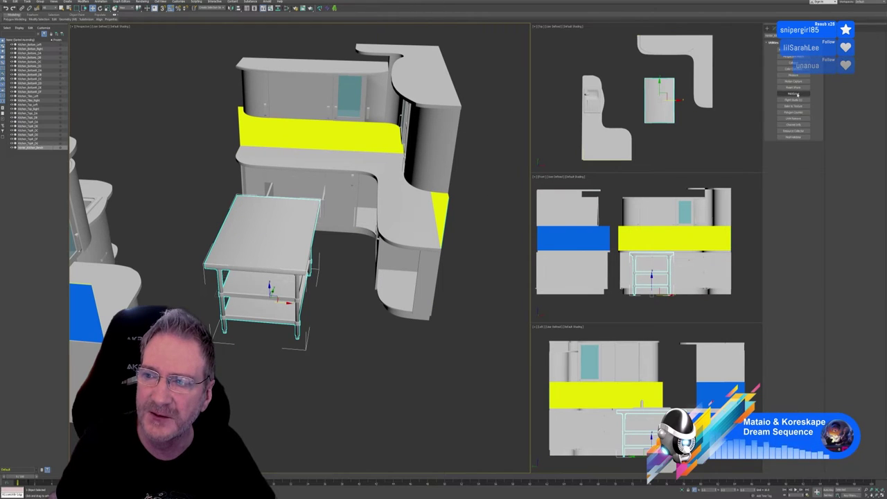
pyautogui.click(794, 87)
pyautogui.click(793, 154)
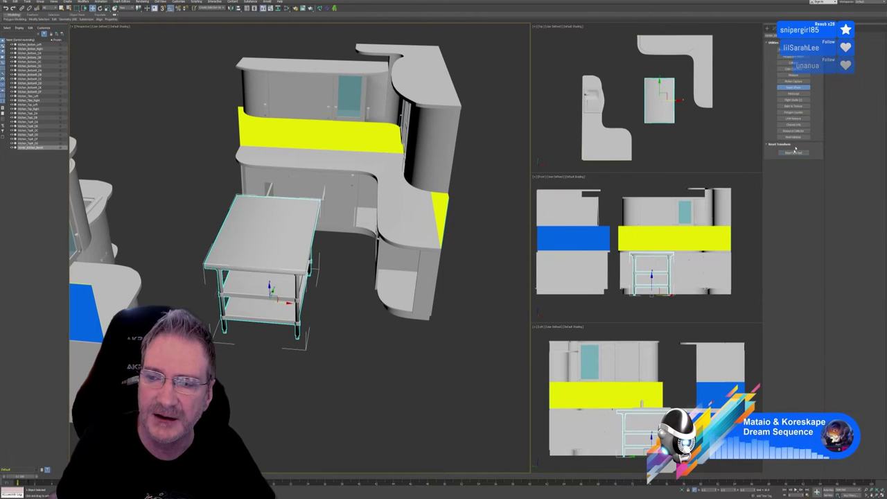
pyautogui.click(776, 28)
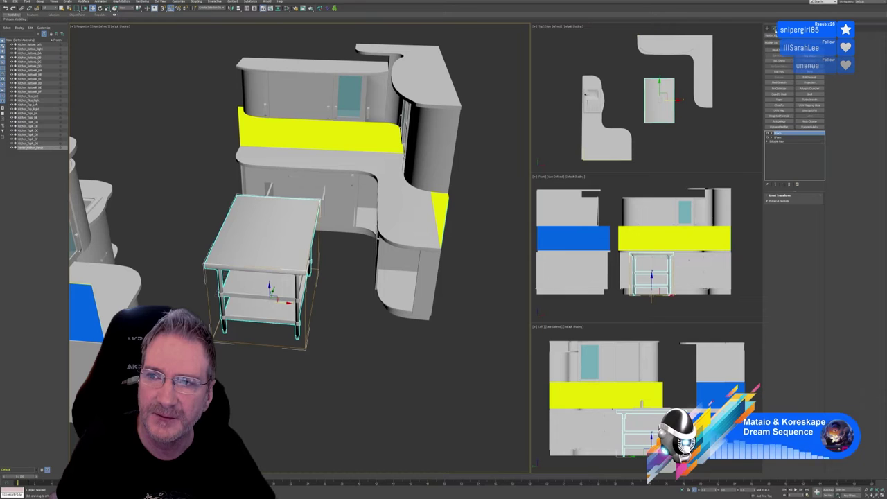
pyautogui.rightClick(782, 135)
pyautogui.click(811, 182)
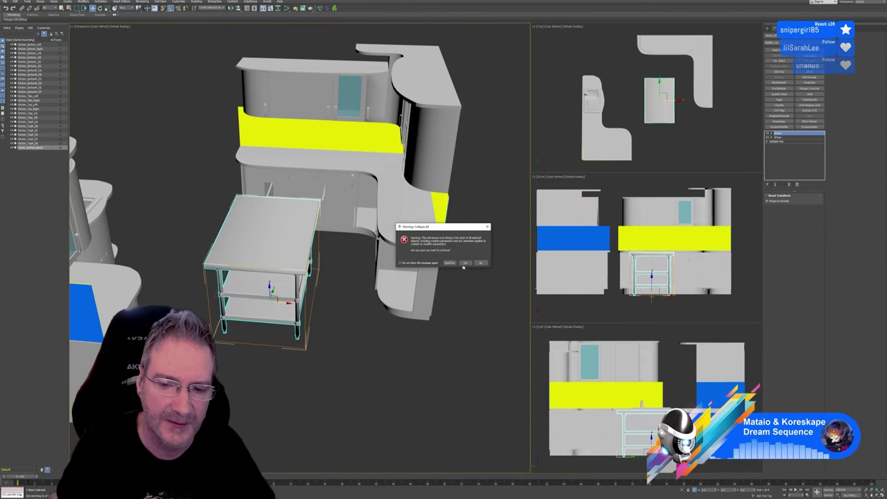
pyautogui.click(466, 262)
# Start exporting the selected bench and choose the center bench folder inside the Kitchen models folder on the Work drive as destination.
pyautogui.scroll(3, 222, 140)
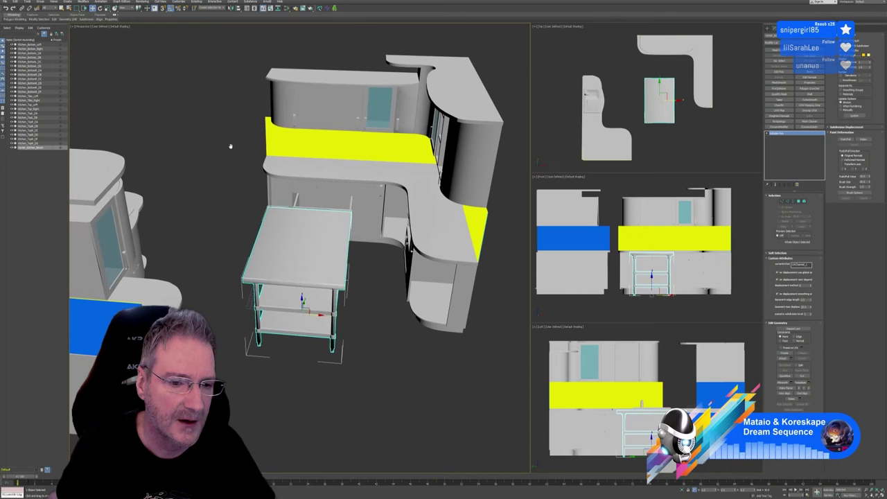
pyautogui.keyDown('alt'); pyautogui.moveTo(215, 162); pyautogui.dragTo(206, 162, button='middle'); pyautogui.keyUp('alt')
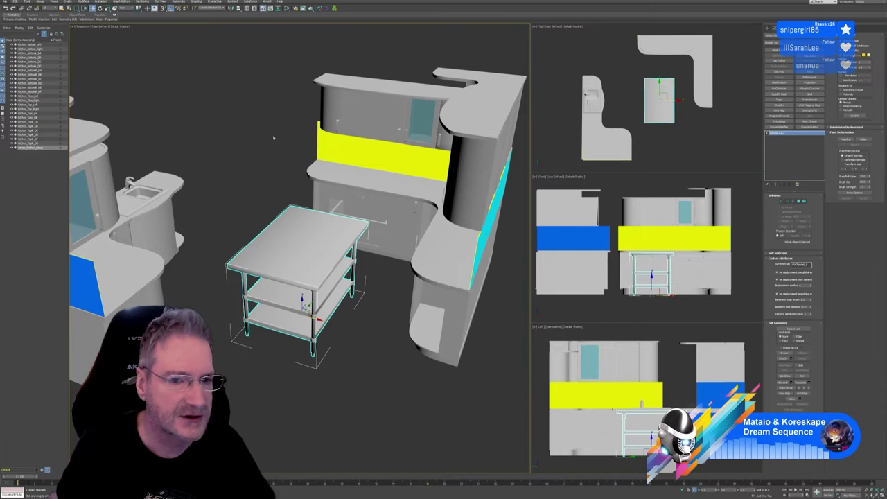
pyautogui.hotkey('ctrl', 'e')
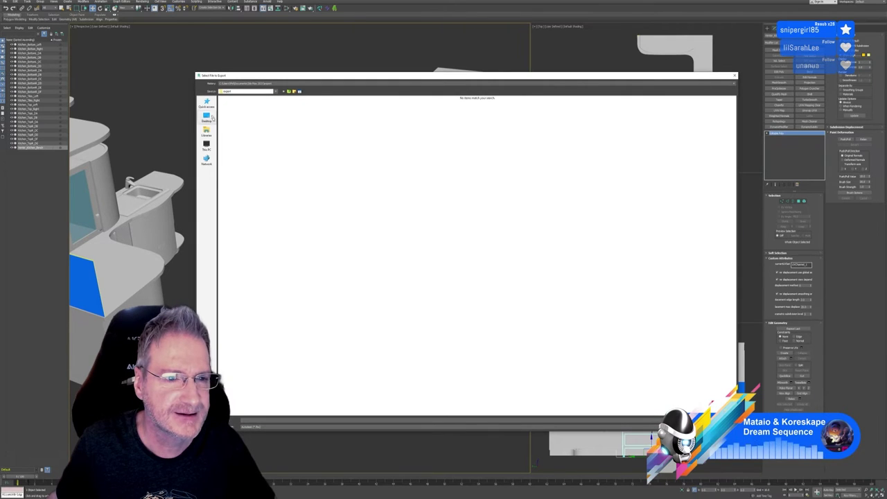
pyautogui.click(206, 146)
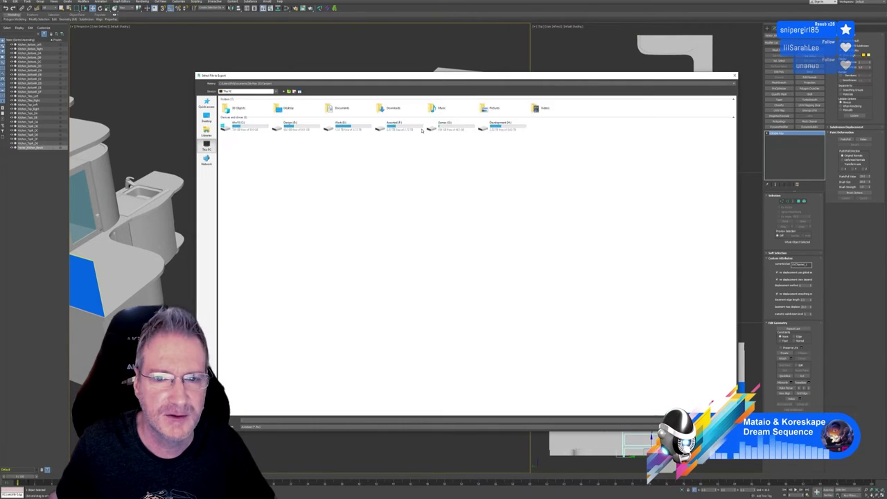
pyautogui.doubleClick(343, 127)
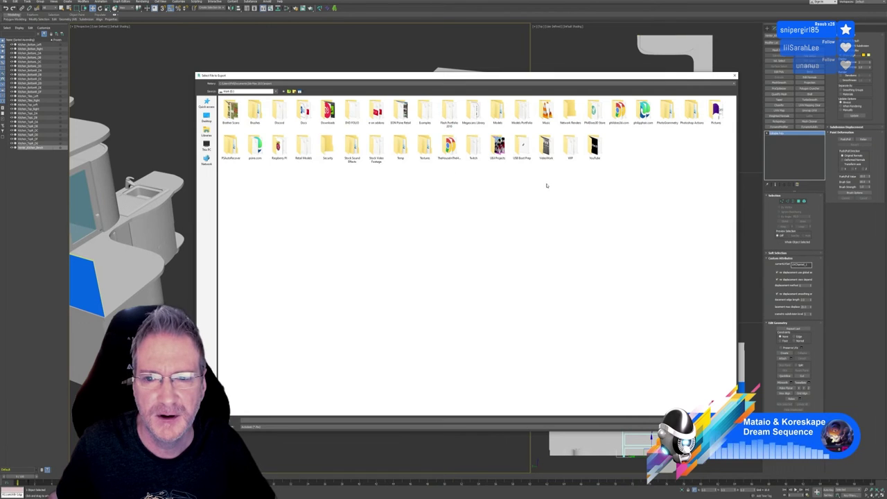
pyautogui.doubleClick(502, 151)
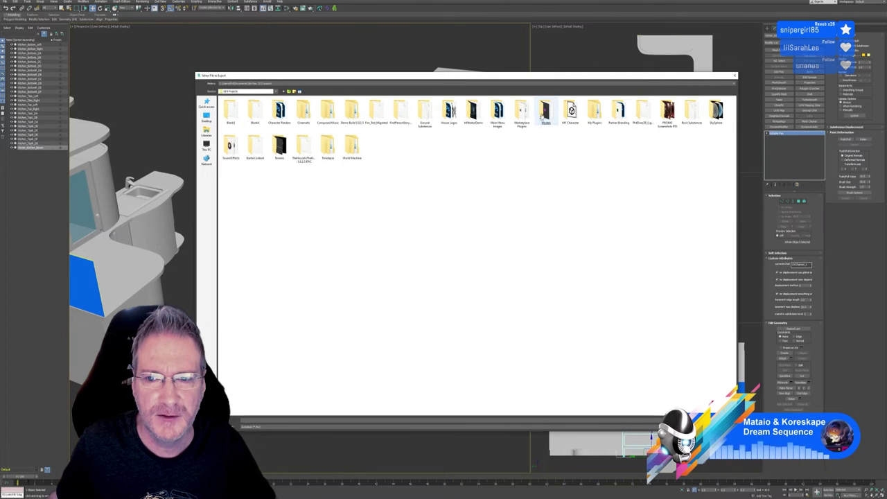
pyautogui.doubleClick(544, 112)
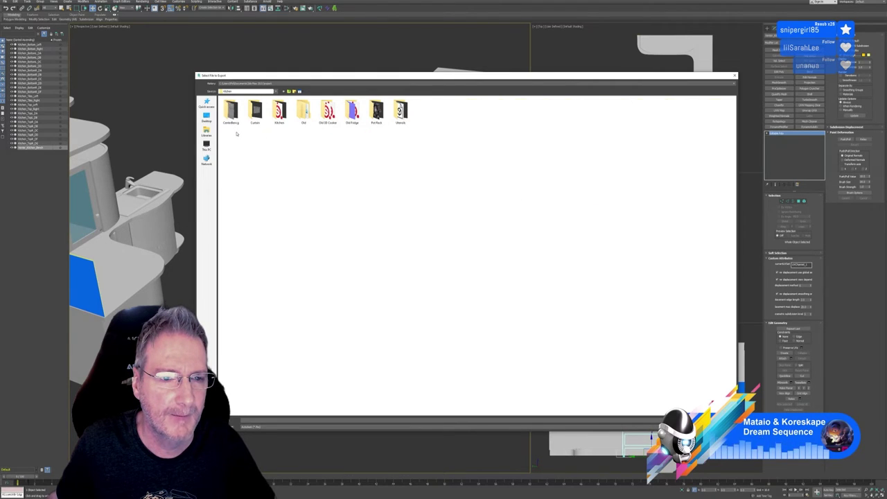
pyautogui.doubleClick(232, 113)
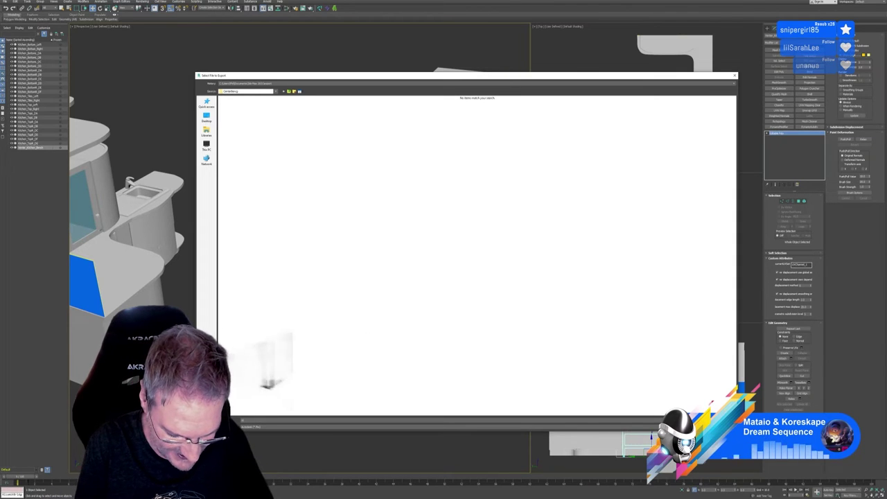
# Name the export file KitchenBench_low and export it as FBX with the current export settings.
pyautogui.write('_Kitchen')
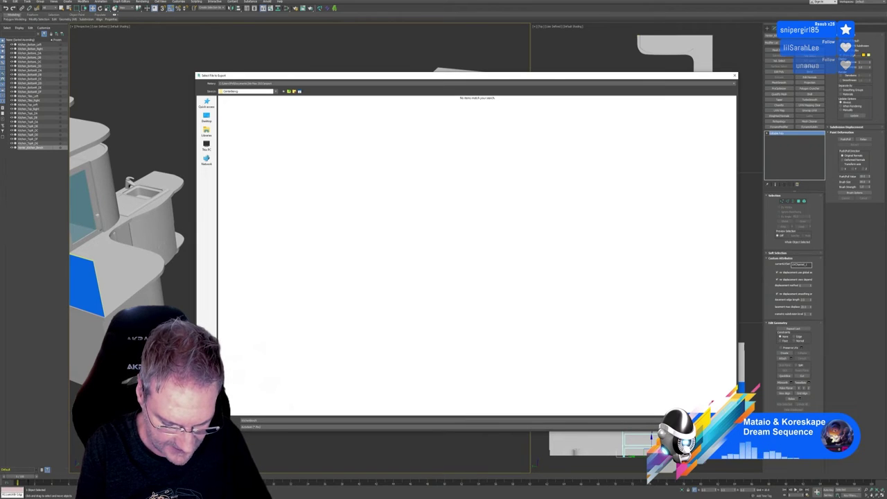
pyautogui.write('Bench_lo')
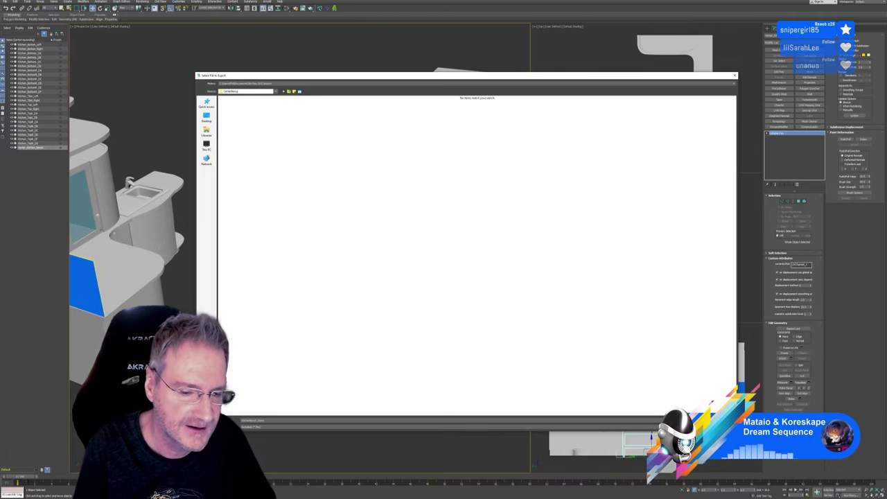
pyautogui.press('Return')
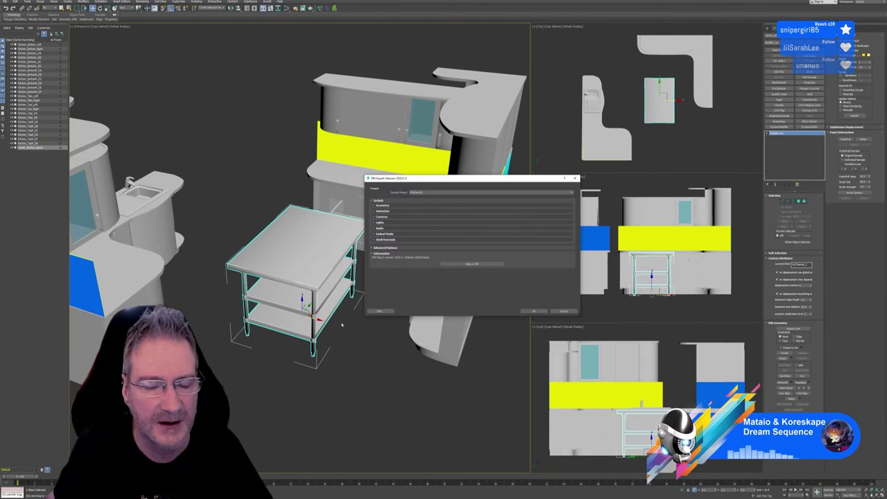
pyautogui.click(534, 312)
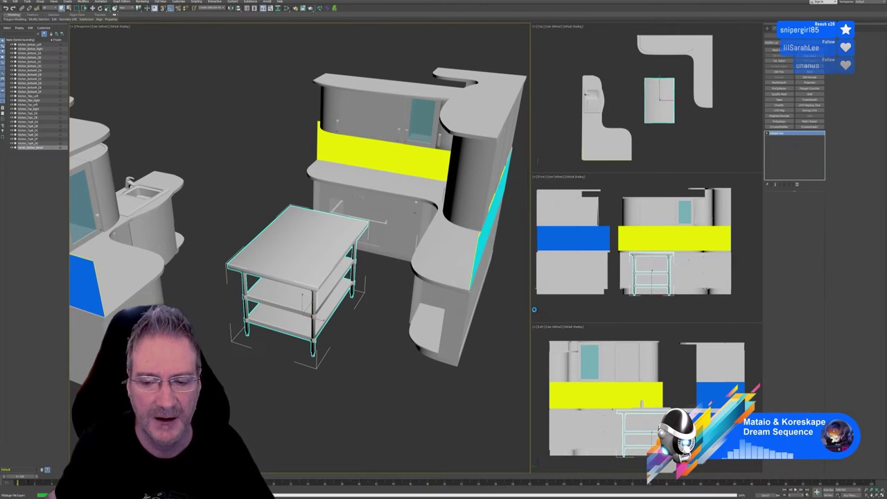
# Switch to Substance Painter, start a new project and open the mesh file selection.
pyautogui.click(861, 1)
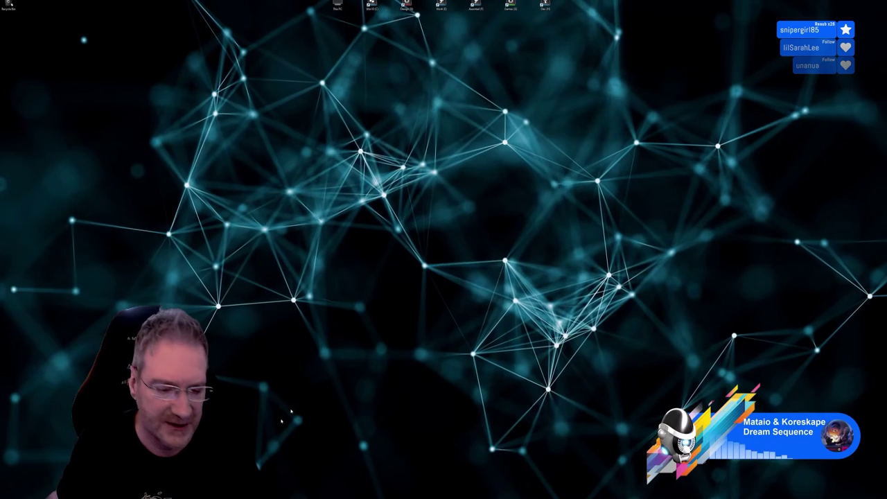
pyautogui.click(285, 498)
pyautogui.click(4, 1)
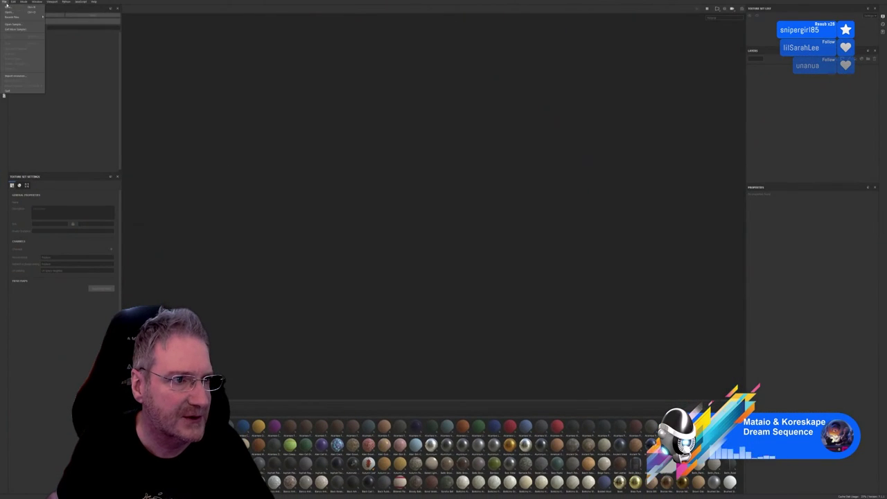
pyautogui.click(14, 8)
pyautogui.click(493, 181)
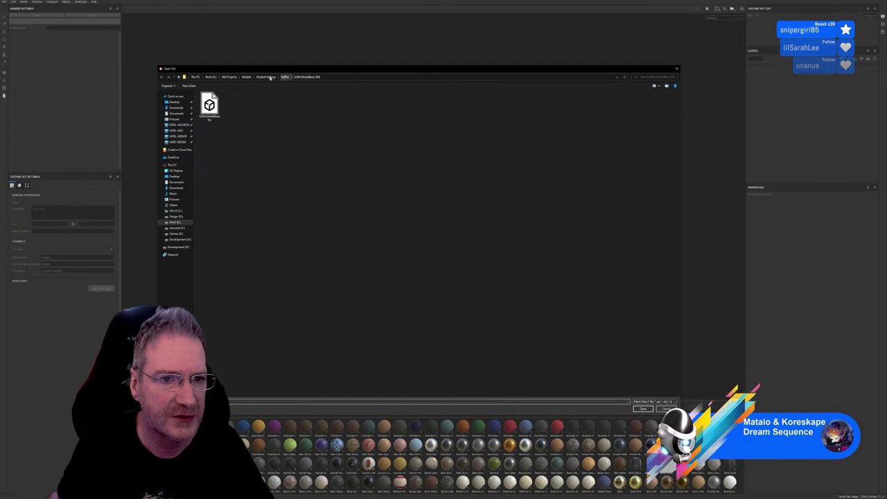
# Choose the exported low-poly bench FBX from the Kitchen models' center bench folder and create the project with the default settings.
pyautogui.click(246, 77)
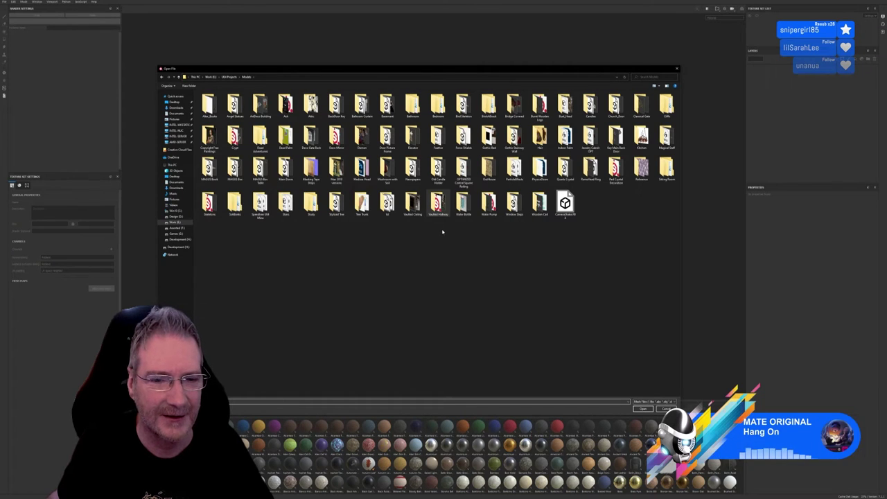
pyautogui.doubleClick(641, 137)
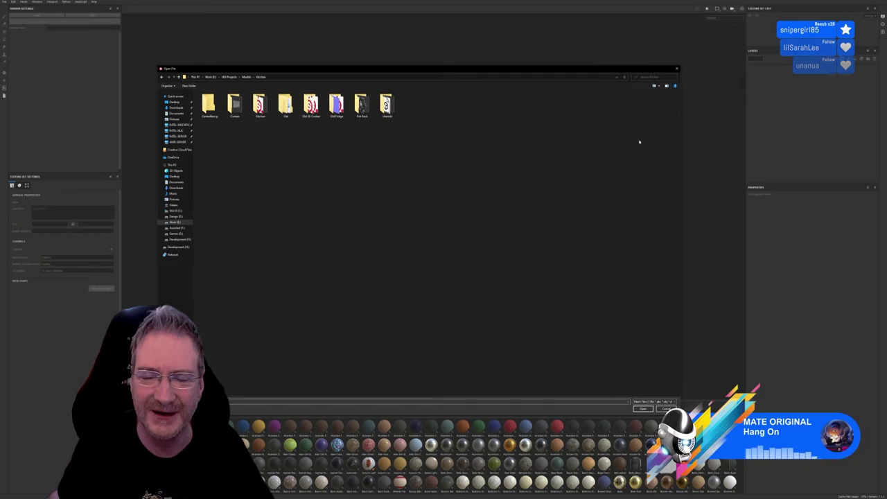
pyautogui.doubleClick(208, 104)
pyautogui.doubleClick(208, 104)
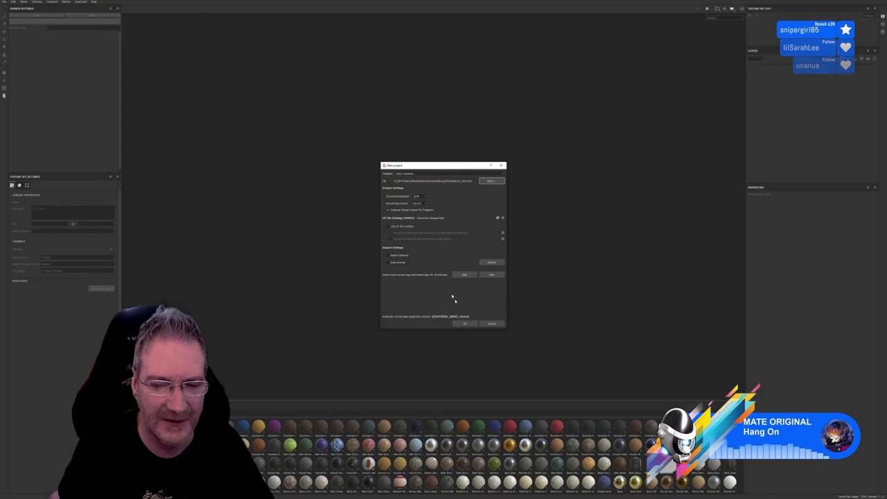
pyautogui.click(464, 324)
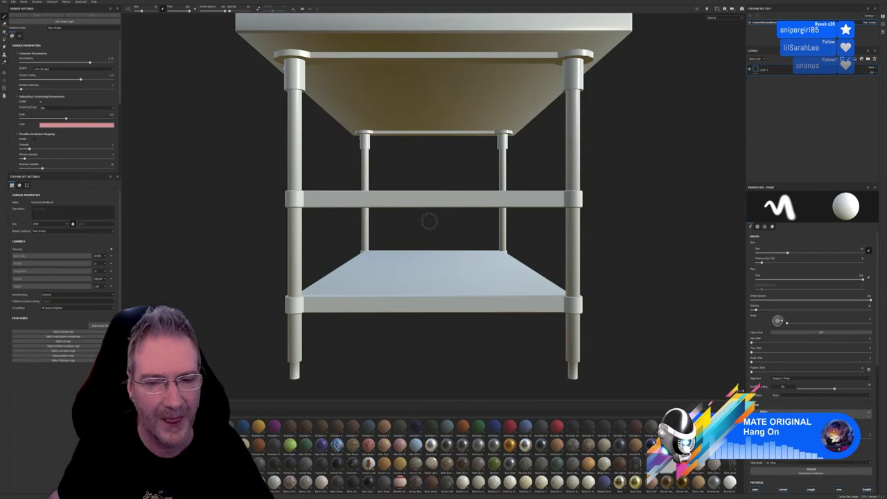
# Set up mesh map baking for the bench, using the low-poly mesh as the high-poly mesh and a larger output size.
pyautogui.scroll(-5, 461, 241)
pyautogui.keyDown('alt'); pyautogui.moveTo(550, 246); pyautogui.dragTo(479, 263); pyautogui.keyUp('alt')
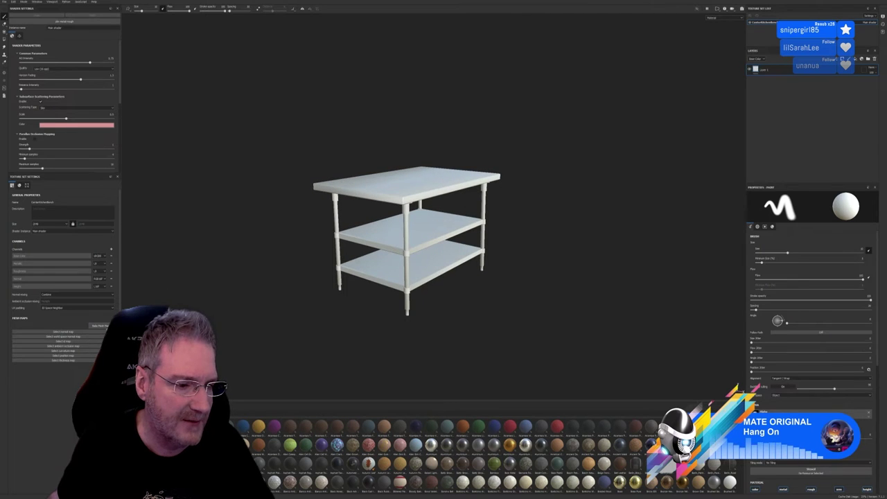
pyautogui.click(99, 325)
pyautogui.click(453, 211)
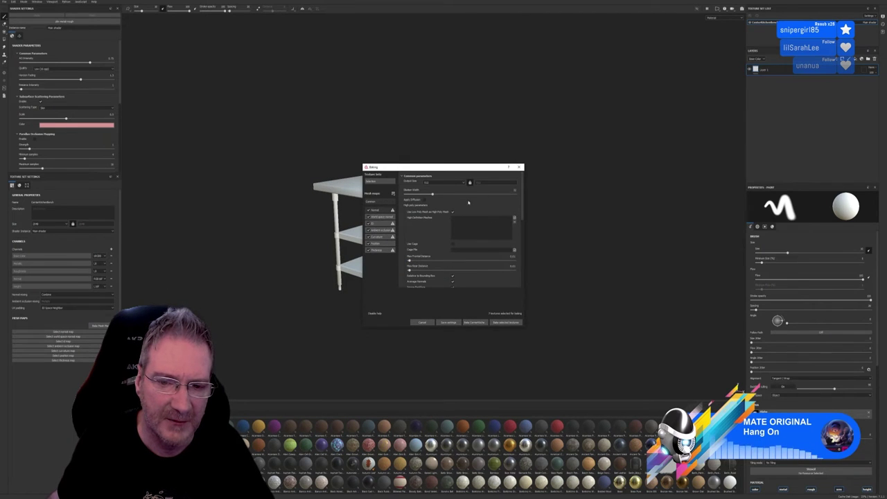
pyautogui.click(463, 182)
pyautogui.click(444, 205)
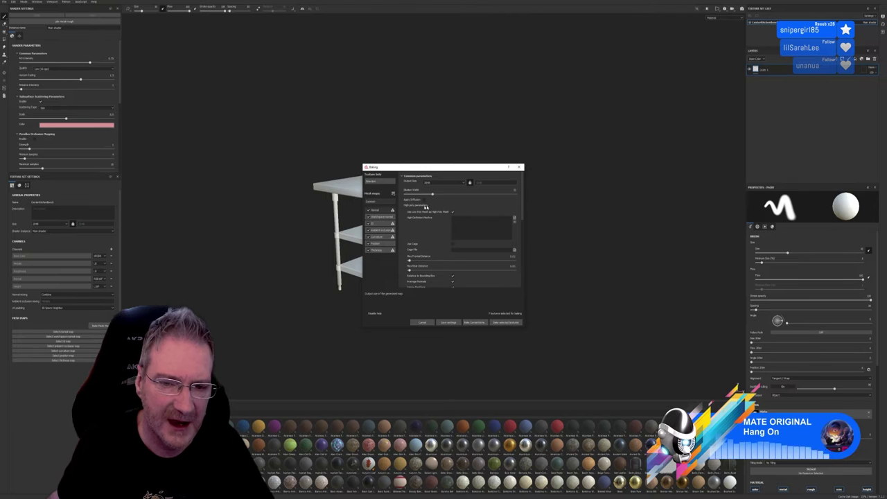
# Set the ID map's color source to Vertex Color and bake all selected mesh maps for the bench.
pyautogui.click(374, 223)
pyautogui.click(436, 183)
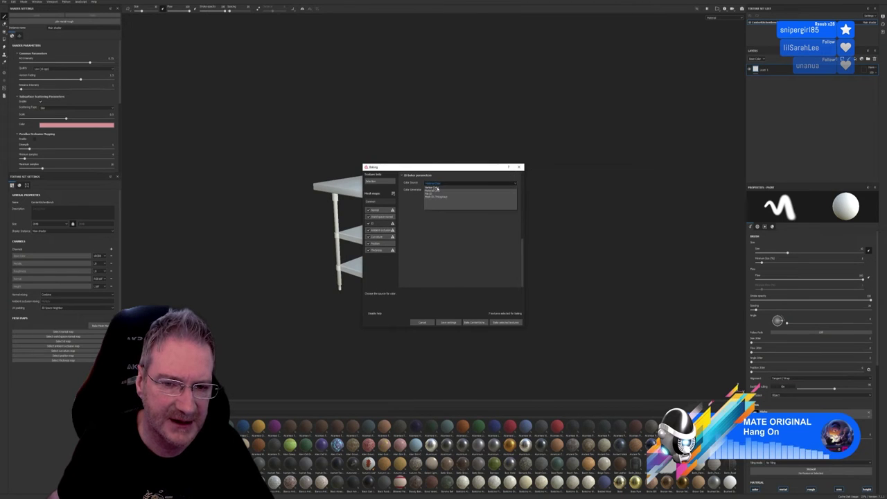
pyautogui.click(434, 188)
pyautogui.scroll(2, 428, 191)
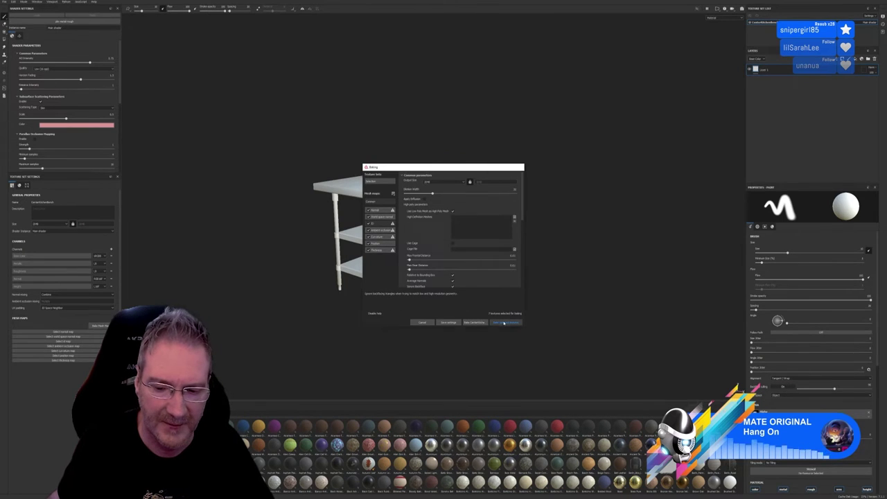
pyautogui.click(506, 322)
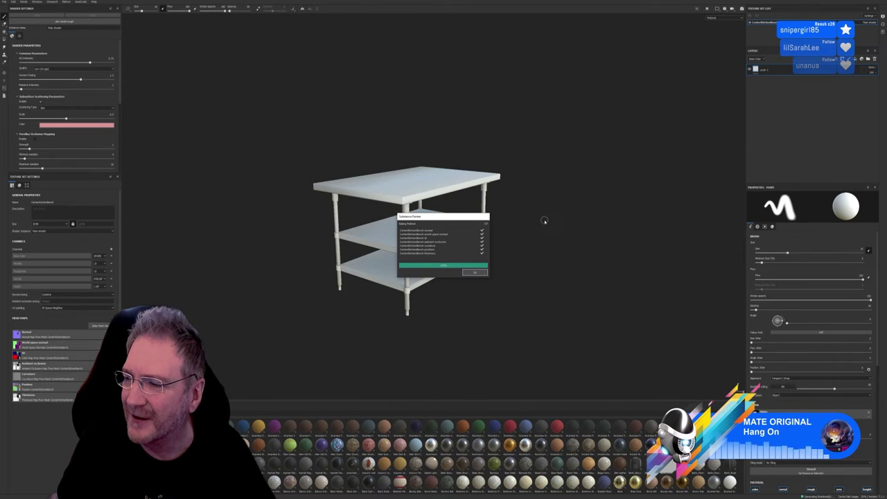
# Dismiss the finished baking report and view the baked bench closer from above.
pyautogui.click(470, 274)
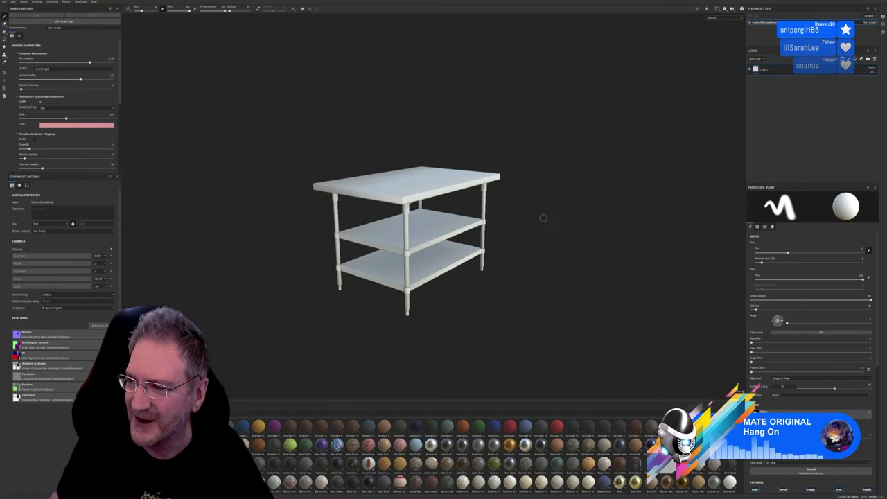
pyautogui.keyDown('alt'); pyautogui.moveTo(541, 259); pyautogui.dragTo(512, 277); pyautogui.keyUp('alt')
pyautogui.scroll(4, 454, 233)
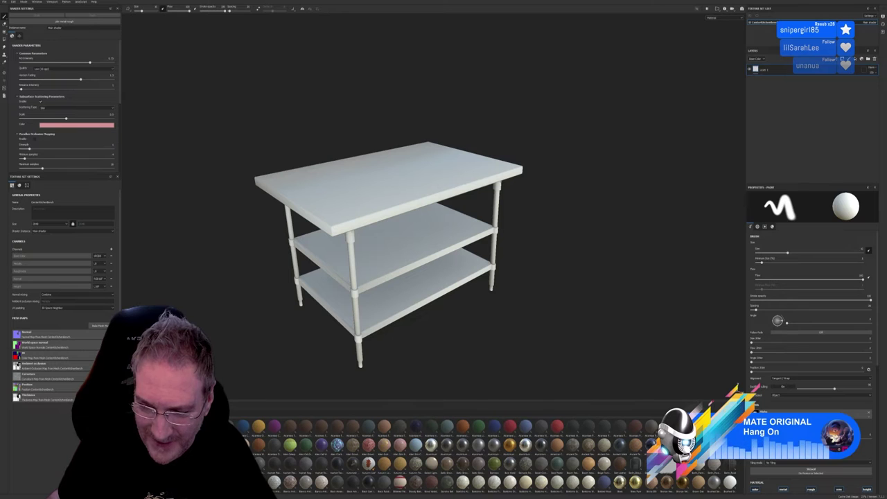
# Find the orange-brown beech wood material in the material library and apply it to the bench as a fill layer.
pyautogui.scroll(-5, 486, 454)
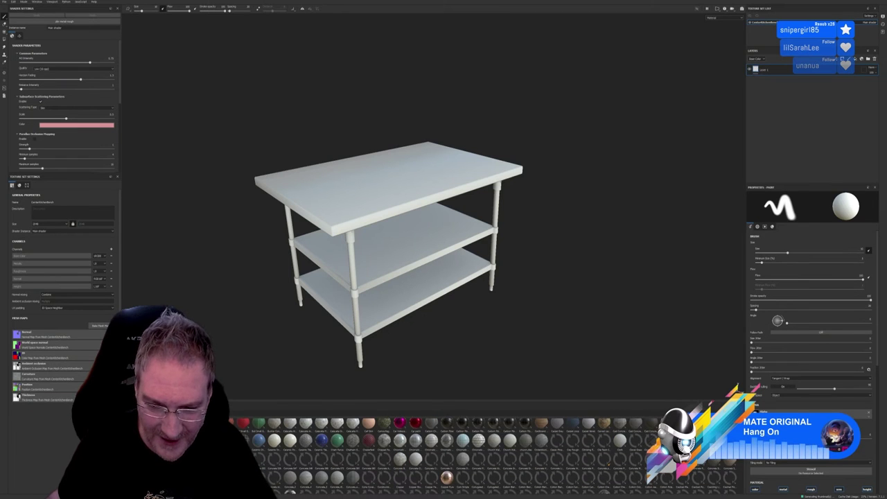
pyautogui.scroll(-3, 485, 454)
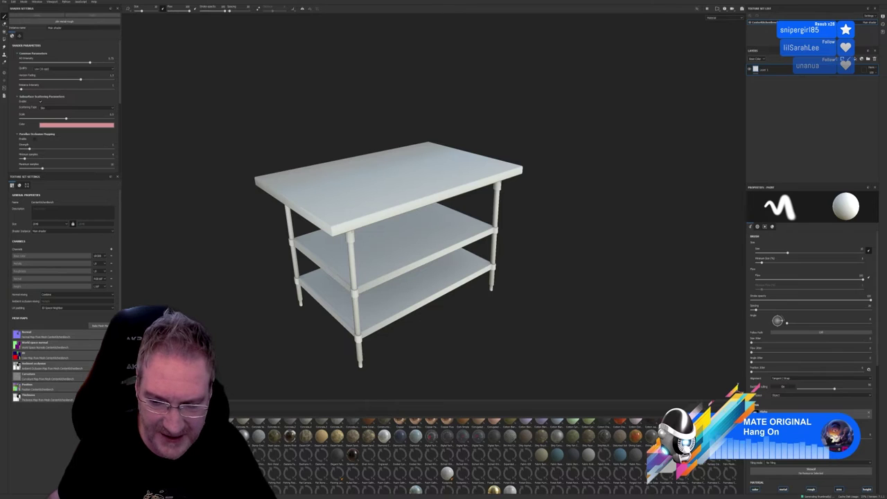
pyautogui.scroll(-2, 485, 454)
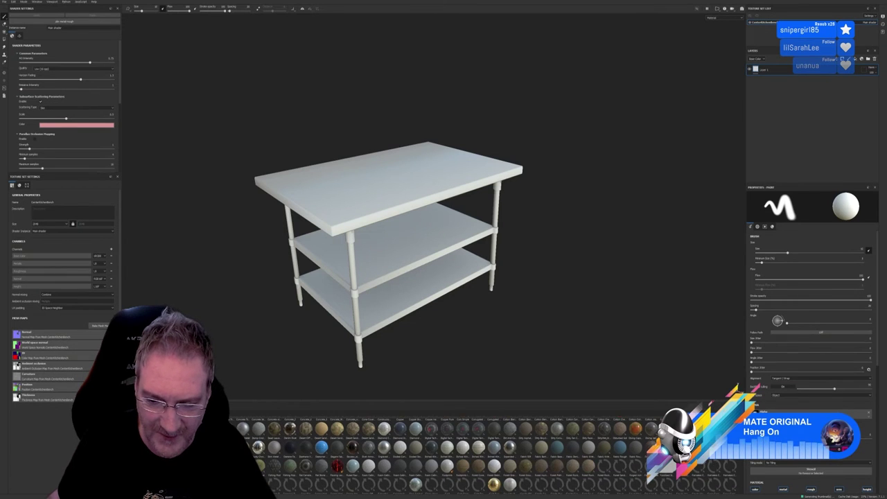
pyautogui.scroll(-2, 485, 454)
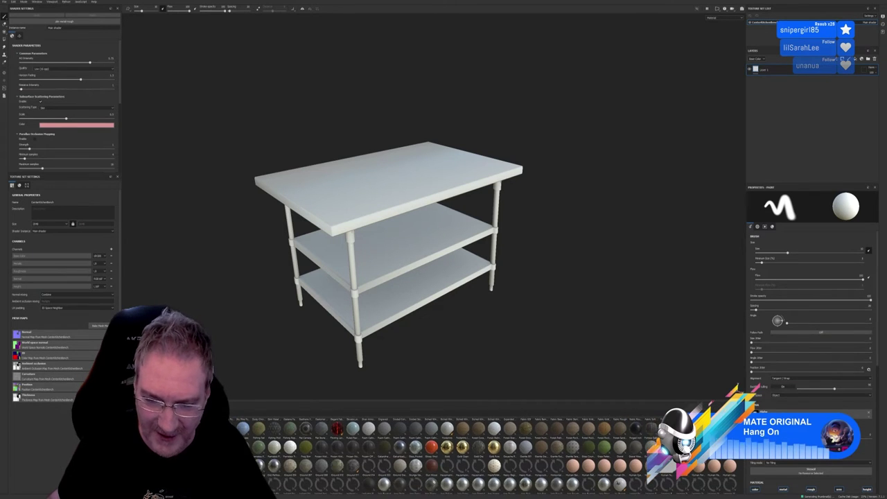
pyautogui.scroll(-3, 486, 454)
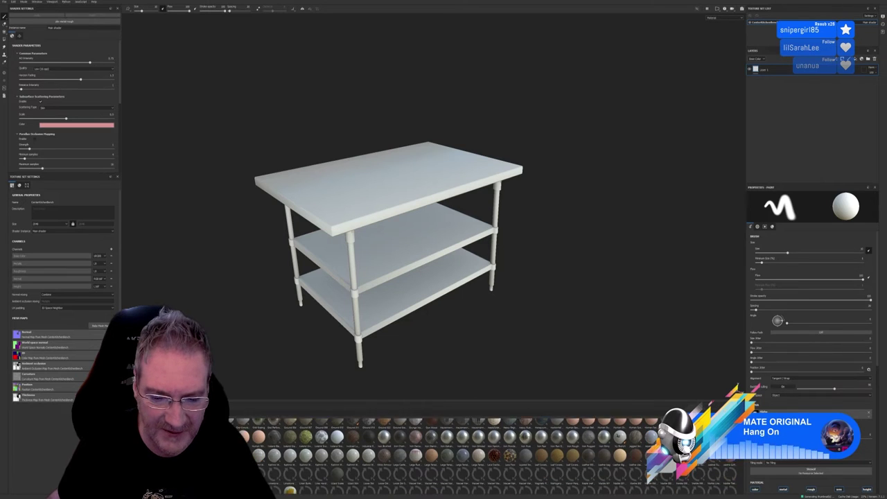
pyautogui.scroll(-2, 485, 455)
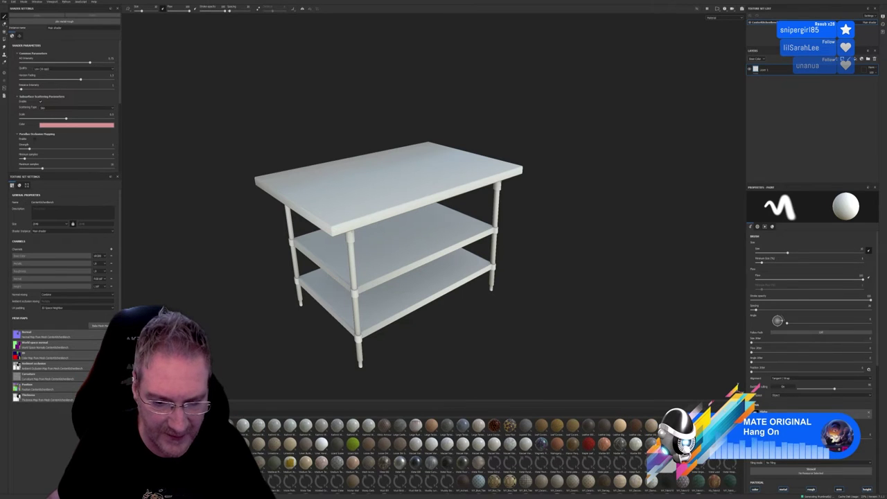
pyautogui.scroll(-2, 485, 454)
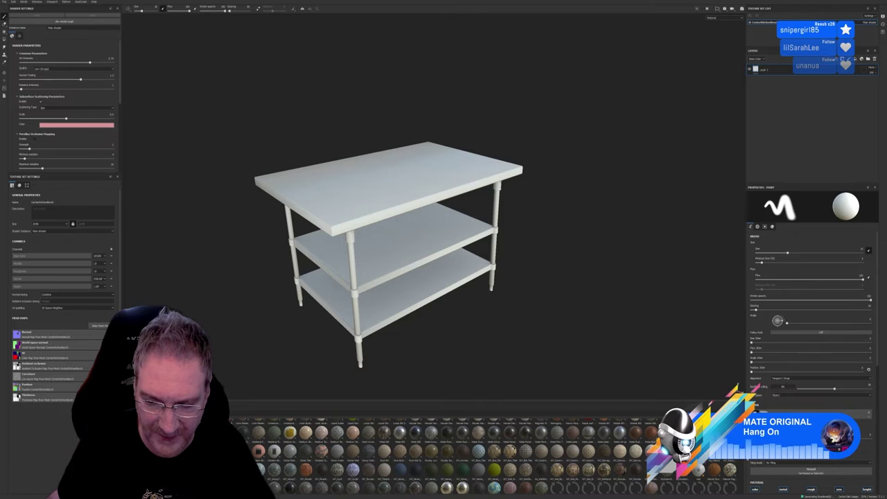
pyautogui.scroll(-2, 485, 454)
pyautogui.scroll(-2, 486, 454)
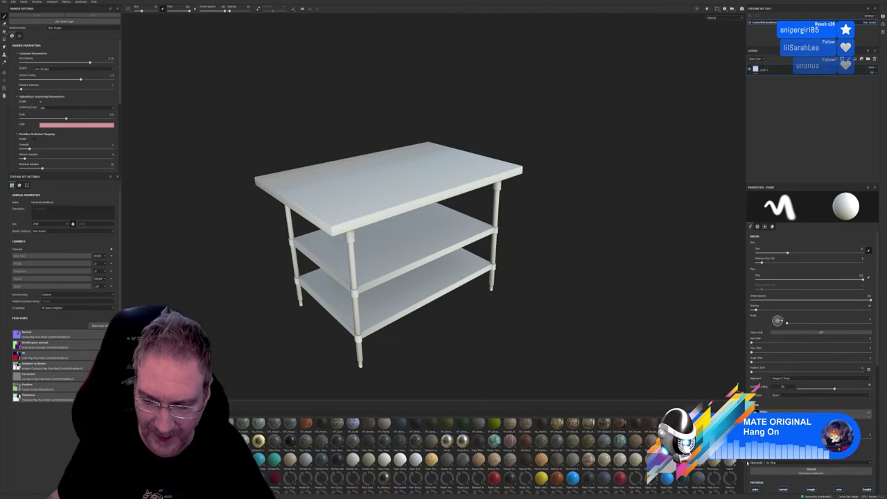
pyautogui.scroll(-2, 486, 454)
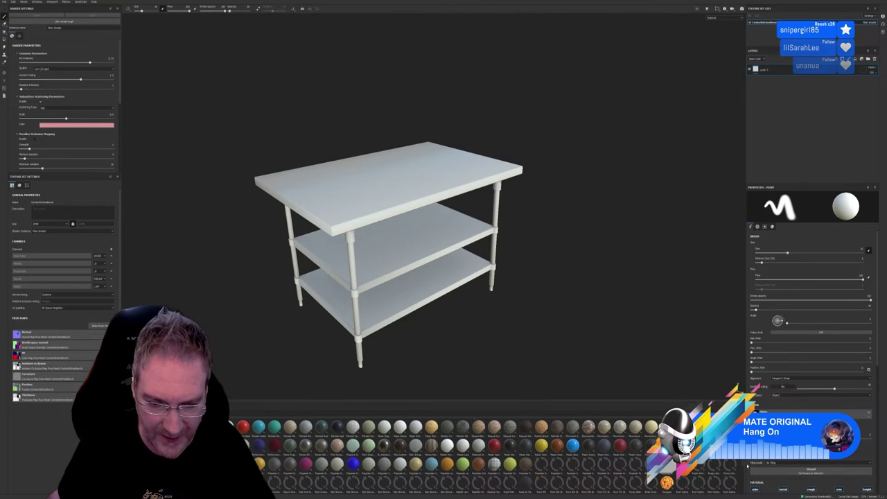
pyautogui.scroll(-2, 485, 454)
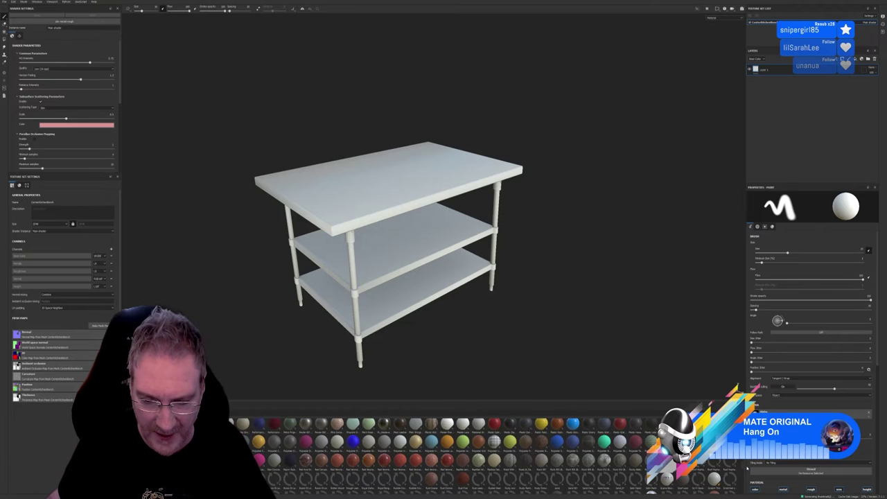
pyautogui.scroll(-2, 485, 455)
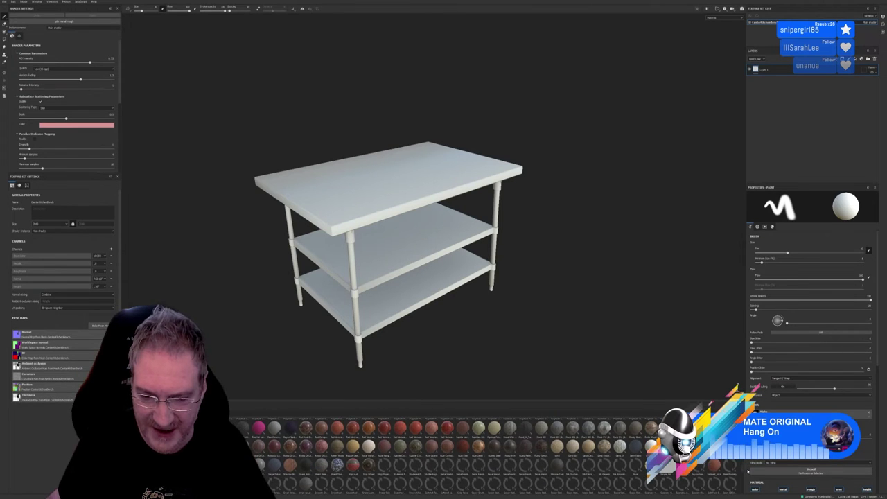
pyautogui.scroll(-3, 485, 454)
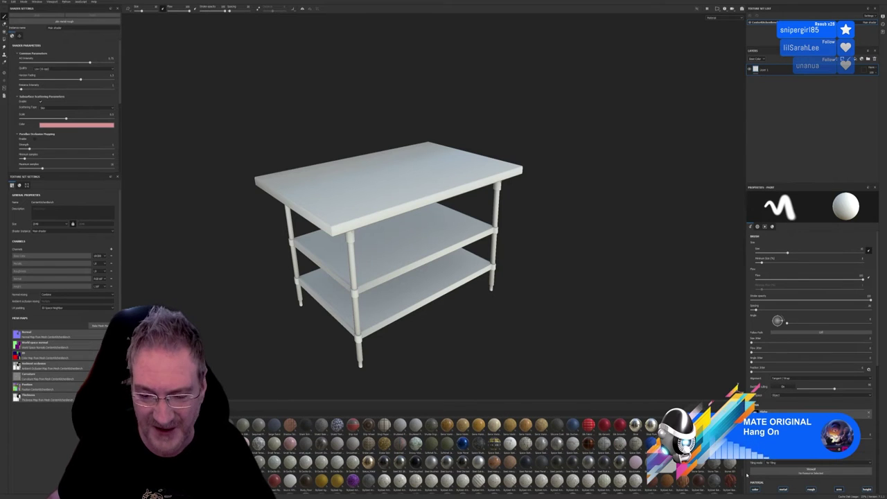
pyautogui.scroll(-3, 485, 454)
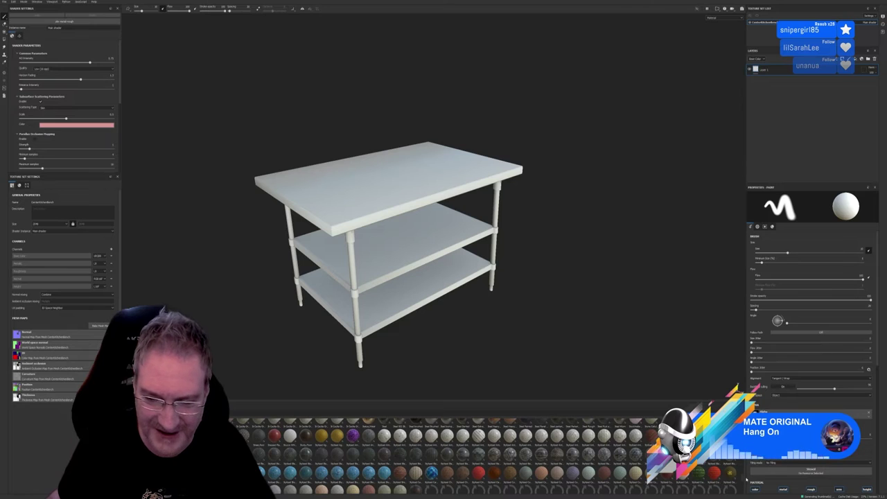
pyautogui.scroll(-3, 485, 454)
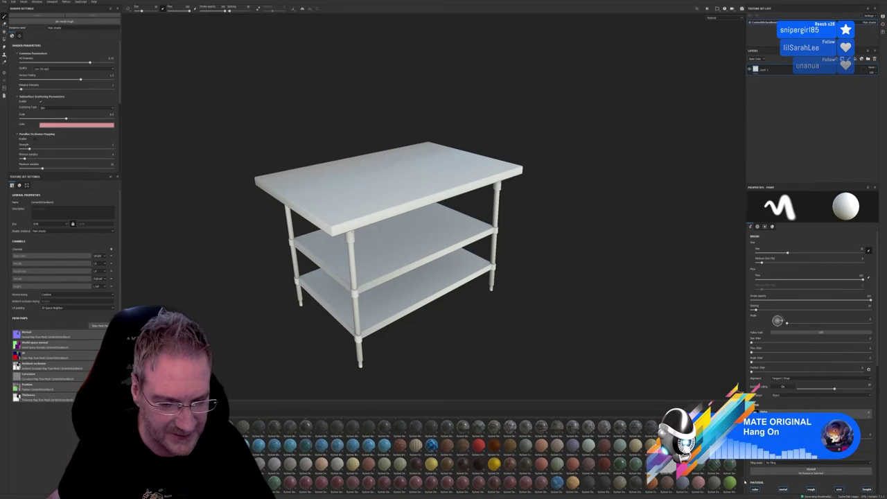
pyautogui.scroll(-1, 501, 455)
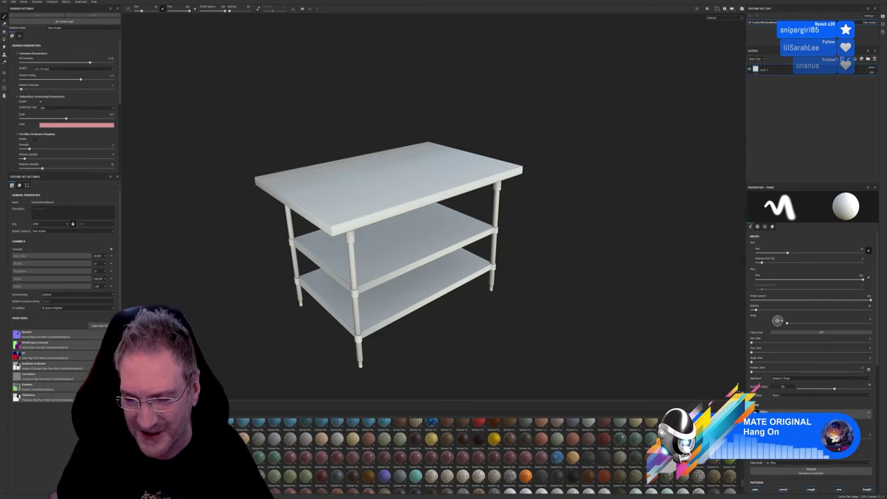
pyautogui.scroll(-3, 742, 484)
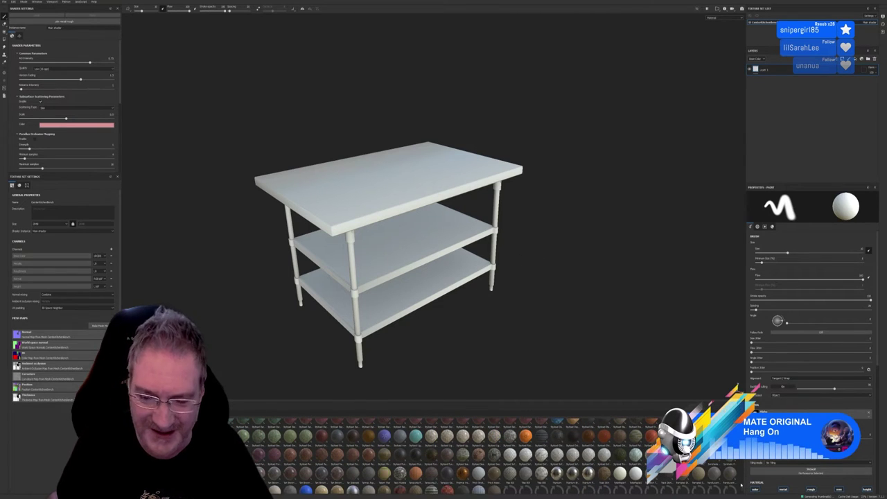
pyautogui.scroll(-2, 743, 485)
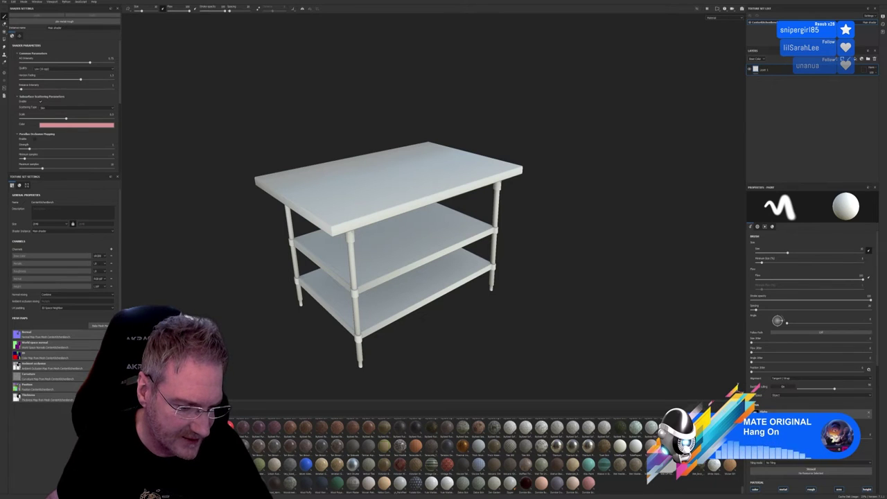
pyautogui.moveTo(416, 447); pyautogui.dragTo(380, 192)
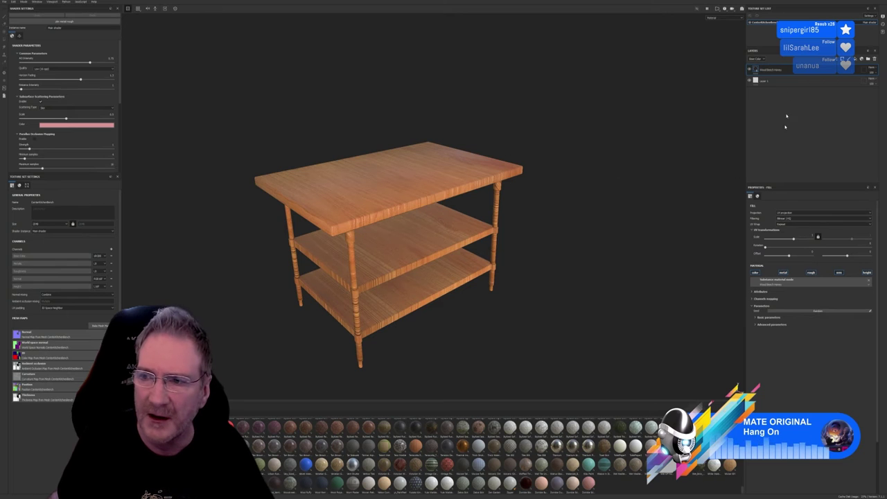
# Add a color selection mask to the wood layer and pick the tabletop's red ID color to limit the wood to the tabletop.
pyautogui.rightClick(778, 70)
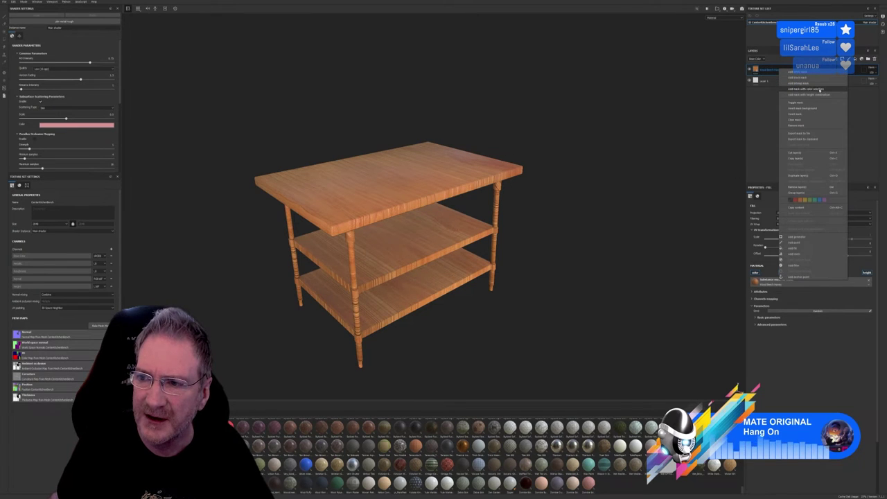
pyautogui.click(811, 89)
pyautogui.click(868, 244)
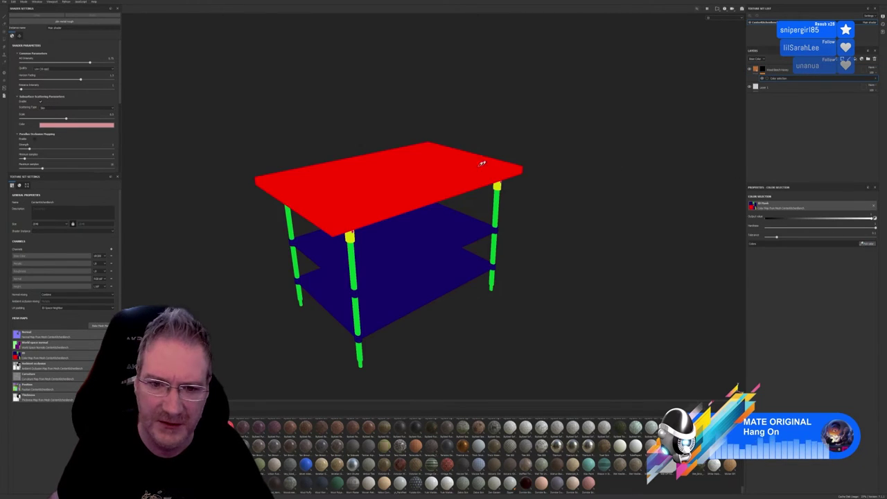
pyautogui.click(391, 191)
pyautogui.click(761, 70)
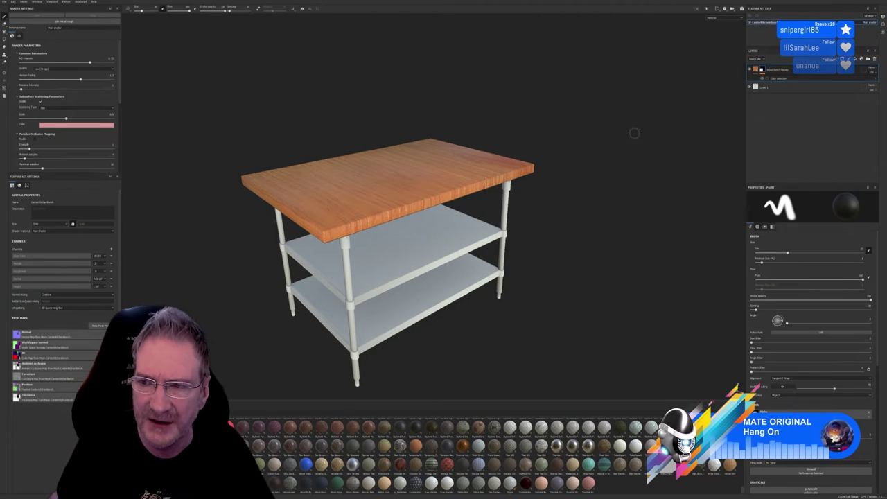
# Slightly increase the wood fill layer's UV scale and set its UV rotation to 90.
pyautogui.click(777, 70)
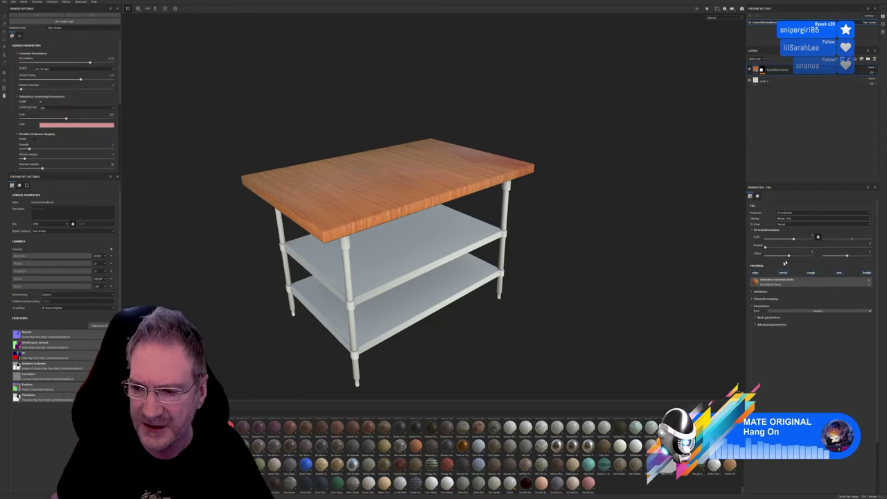
pyautogui.moveTo(794, 239); pyautogui.dragTo(796, 240)
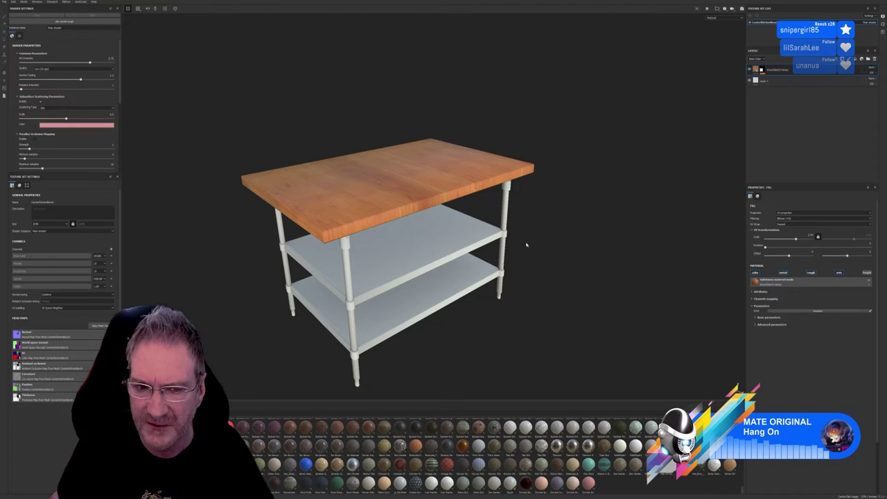
pyautogui.moveTo(520, 291)
pyautogui.keyDown('alt'); pyautogui.mouseDown()
pyautogui.moveTo(533, 311)
pyautogui.moveTo(527, 294)
pyautogui.mouseUp(); pyautogui.keyUp('alt')
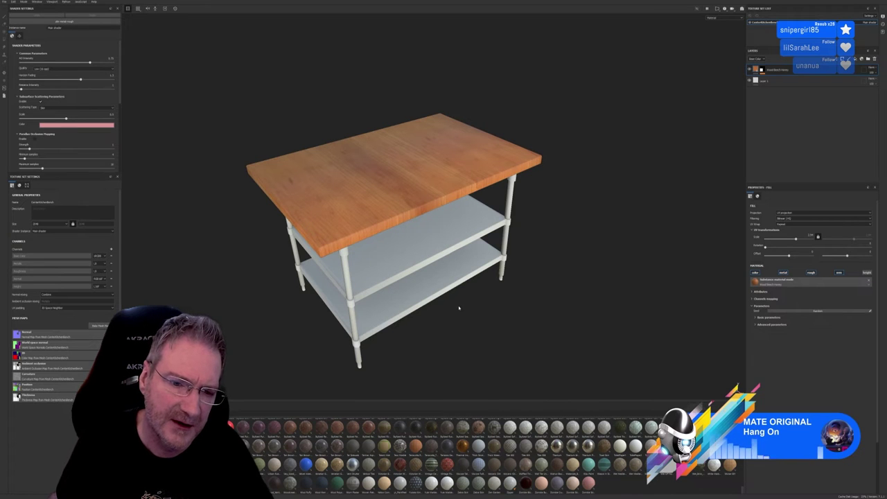
pyautogui.keyDown('alt'); pyautogui.moveTo(459, 308); pyautogui.dragTo(486, 336); pyautogui.keyUp('alt')
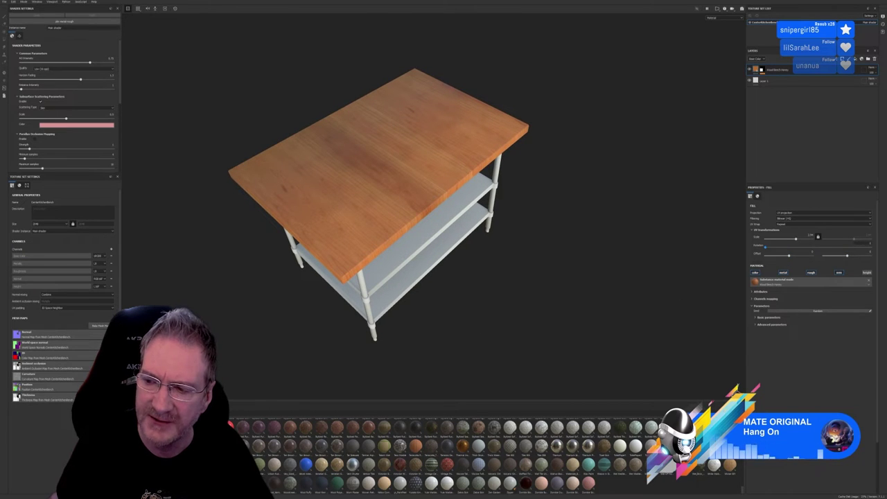
pyautogui.moveTo(868, 244); pyautogui.dragTo(884, 244)
pyautogui.write('90')
pyautogui.press('Return')
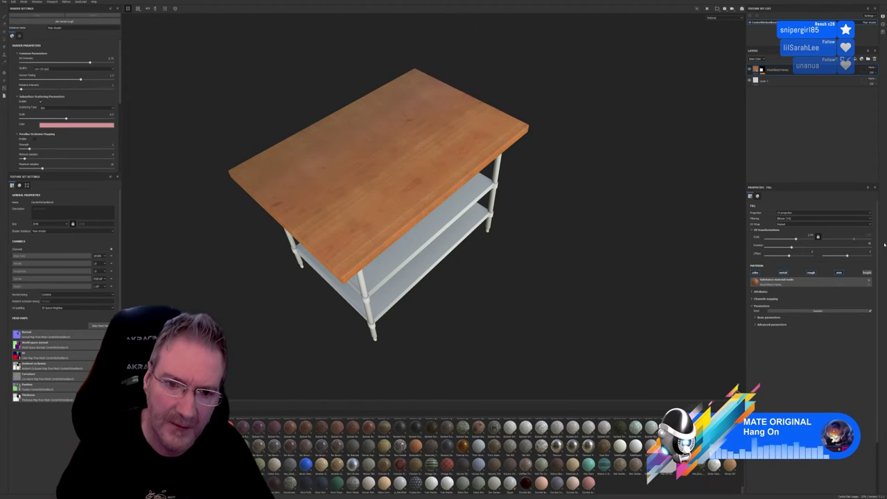
pyautogui.keyDown('alt'); pyautogui.moveTo(474, 282); pyautogui.dragTo(457, 253); pyautogui.keyUp('alt')
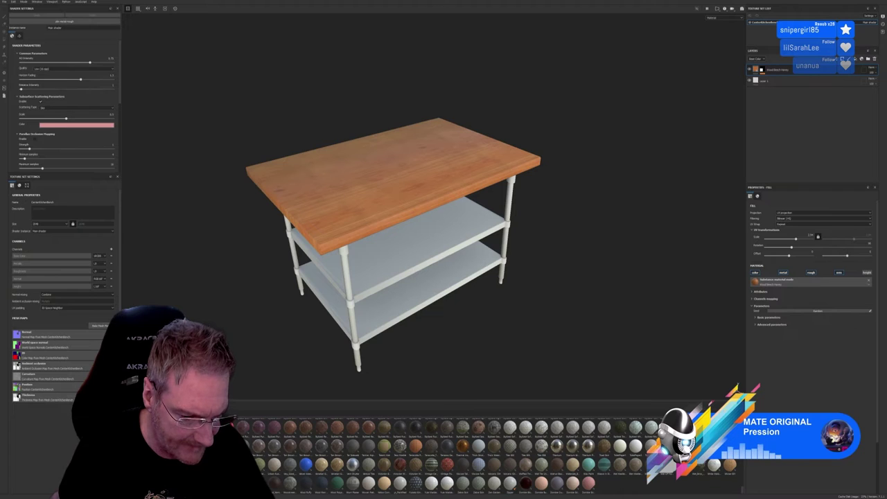
# Look back through the small material thumbnails in the library for a second material for the bench.
pyautogui.moveTo(226, 482)
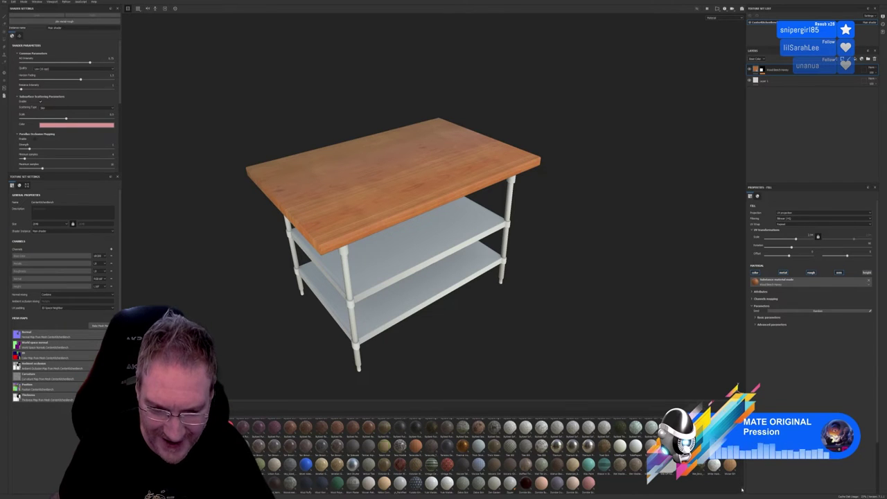
pyautogui.scroll(3, 743, 488)
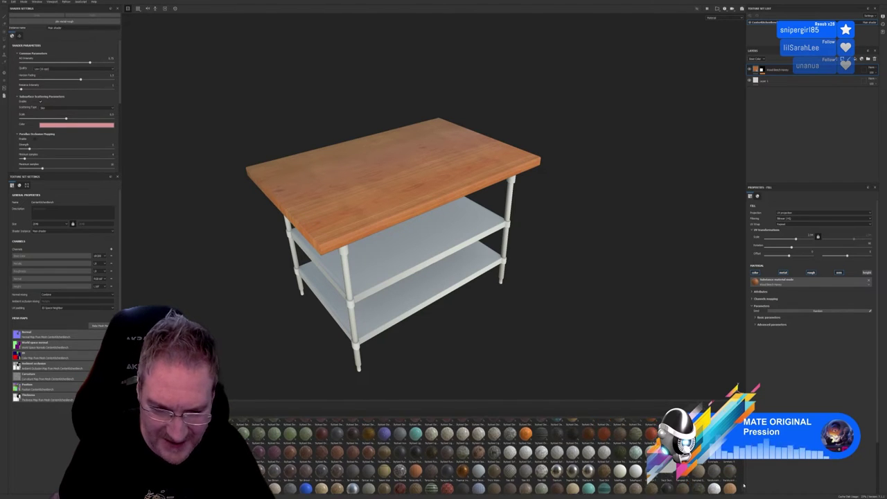
pyautogui.scroll(5, 743, 486)
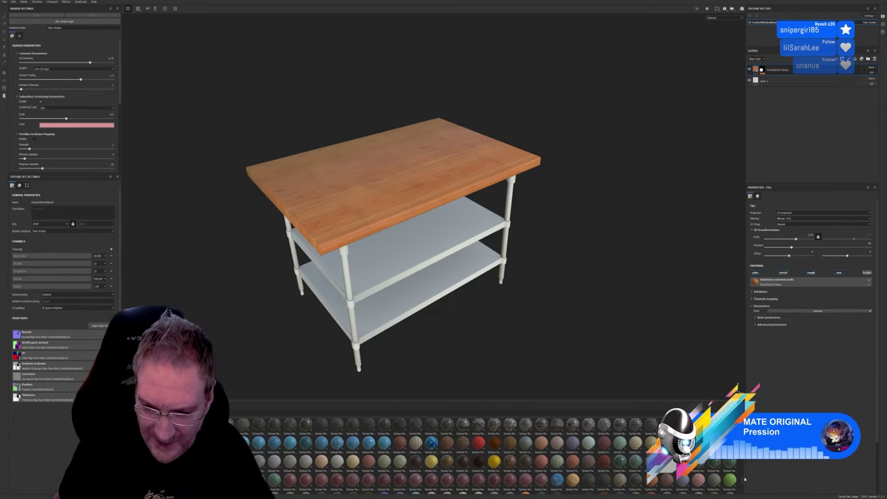
pyautogui.scroll(3, 745, 478)
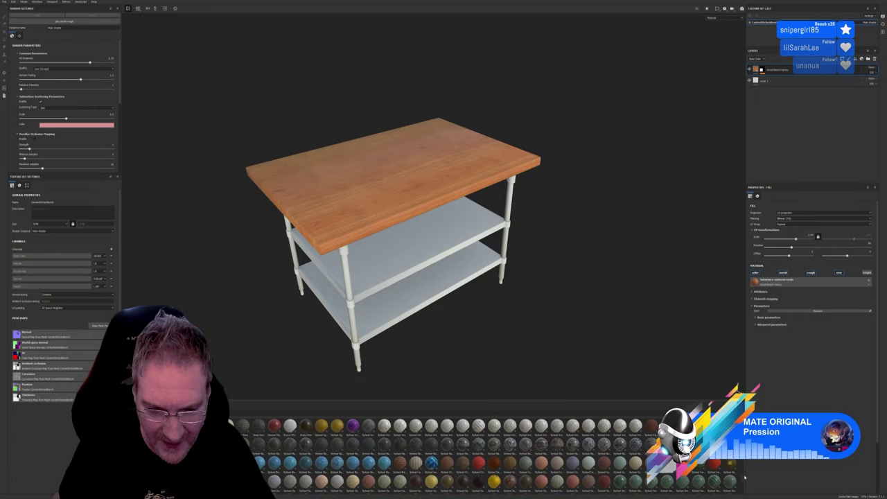
pyautogui.scroll(5, 746, 475)
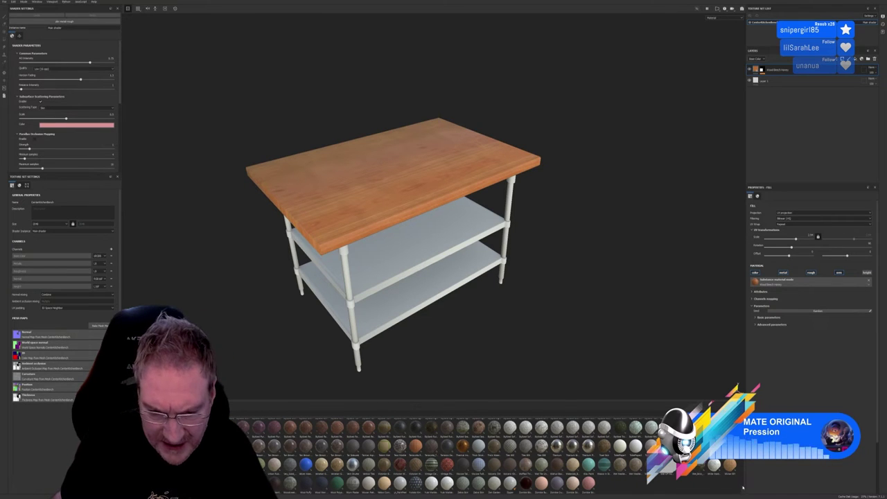
pyautogui.scroll(3, 743, 487)
pyautogui.scroll(5, 744, 485)
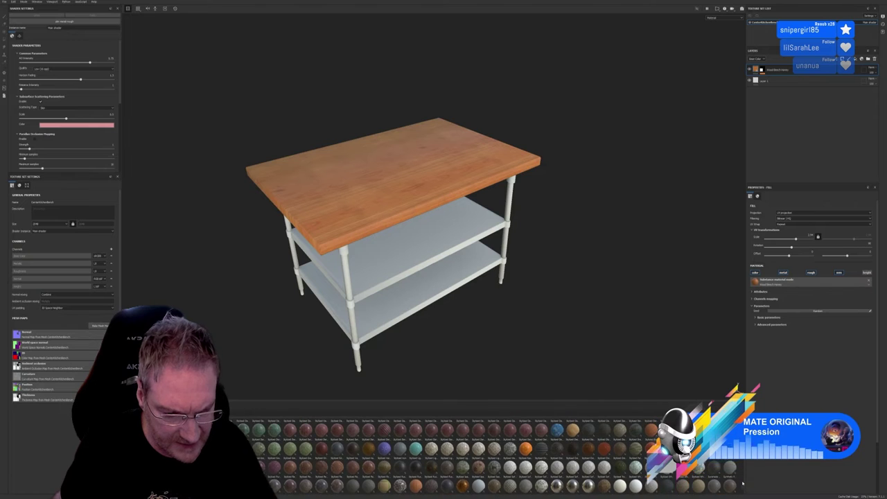
pyautogui.scroll(5, 745, 477)
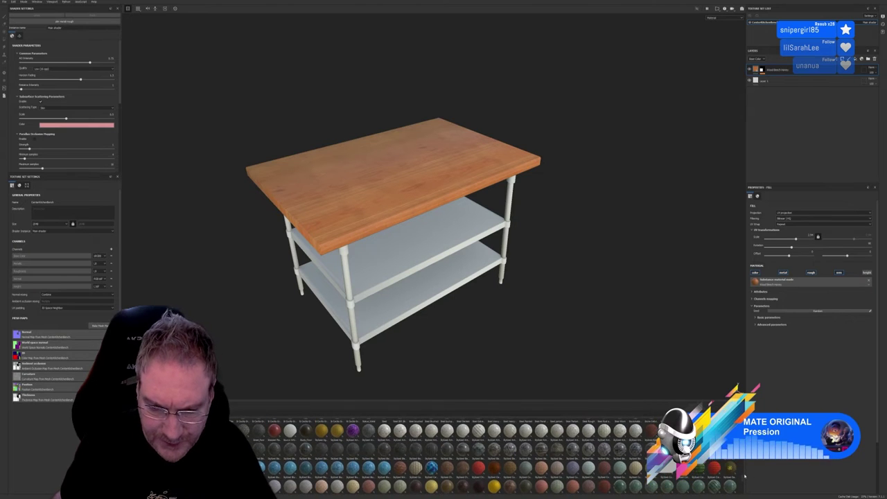
pyautogui.scroll(5, 743, 471)
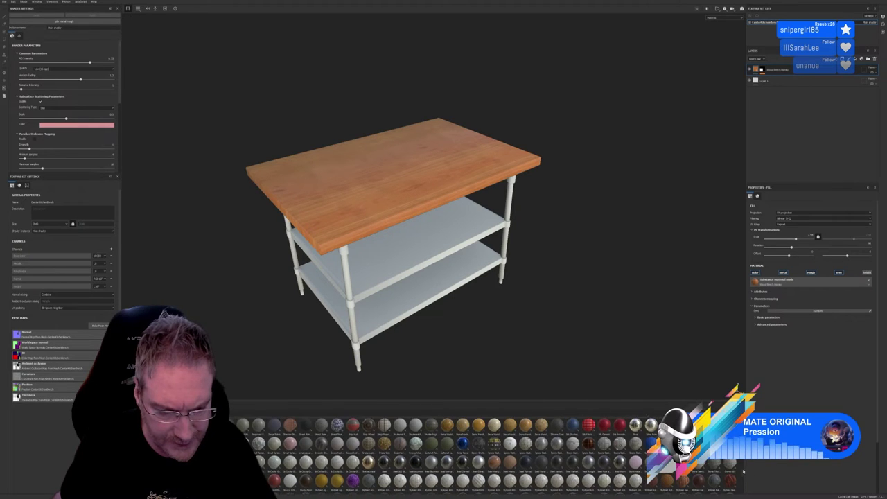
pyautogui.scroll(5, 742, 470)
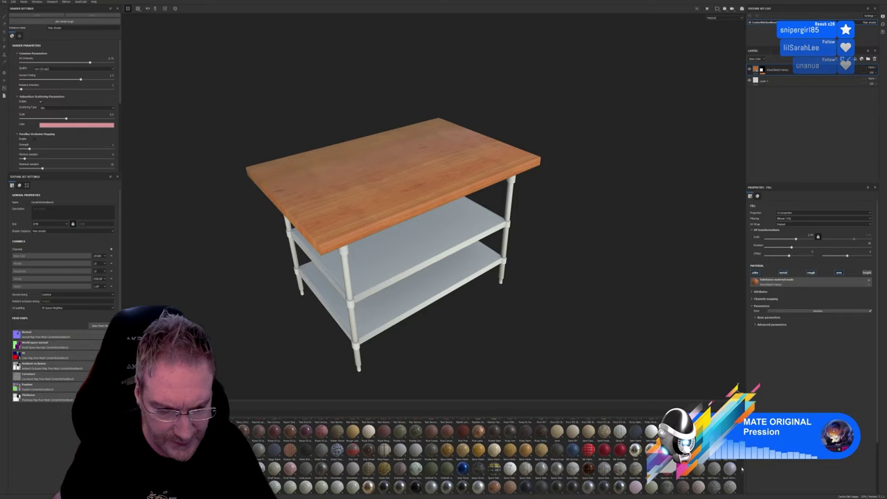
pyautogui.scroll(1, 741, 468)
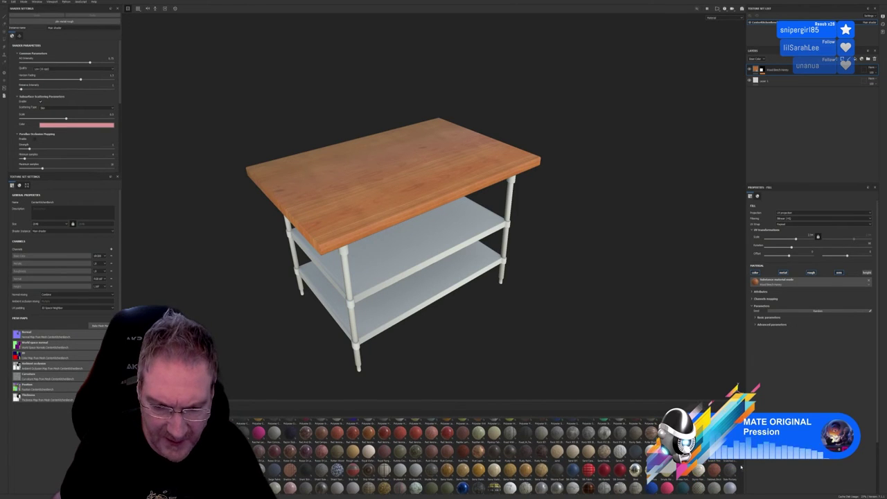
pyautogui.scroll(3, 741, 468)
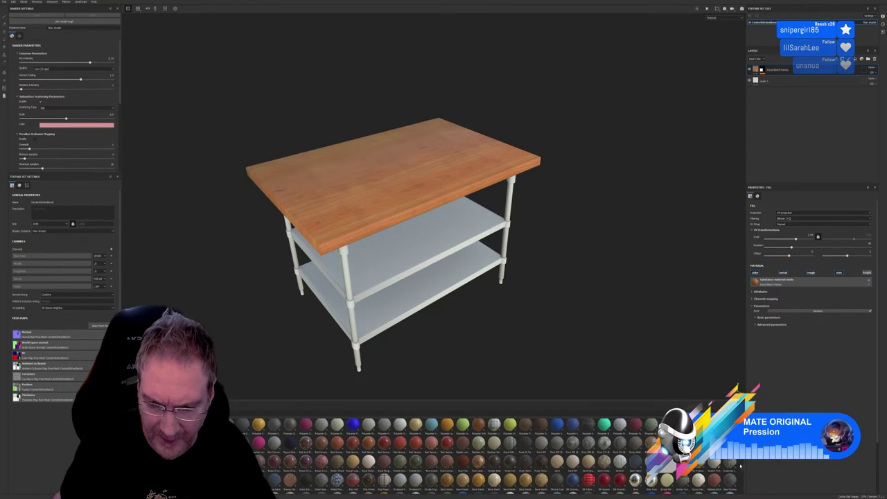
pyautogui.scroll(5, 741, 468)
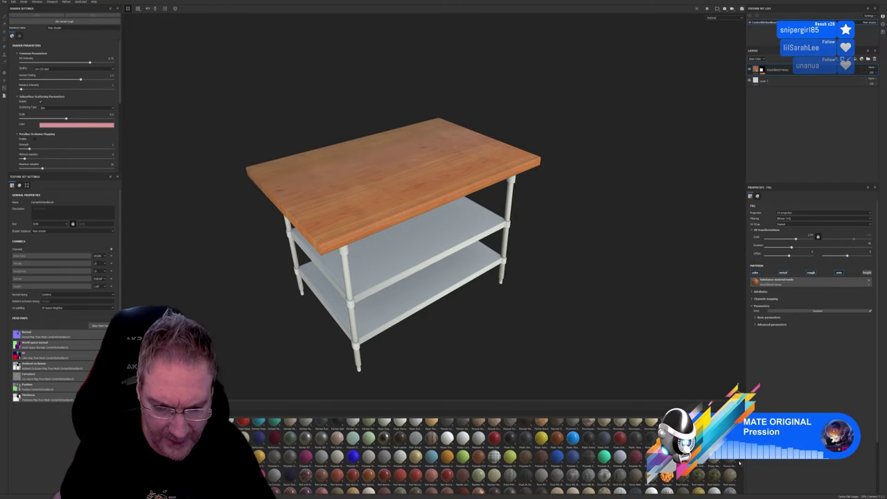
pyautogui.scroll(1, 740, 463)
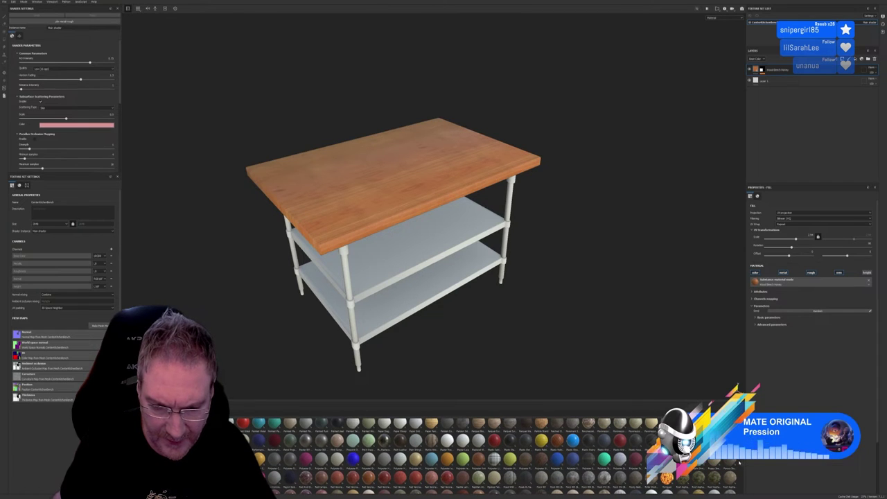
pyautogui.scroll(3, 739, 462)
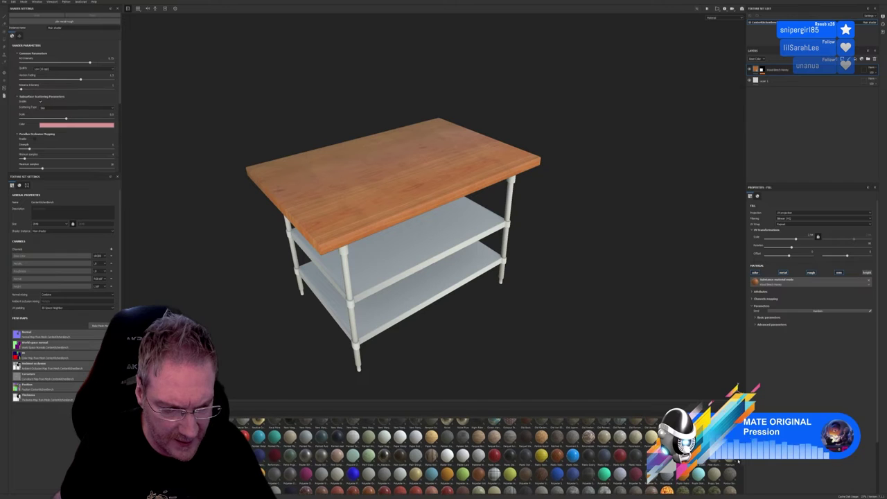
pyautogui.scroll(2, 739, 461)
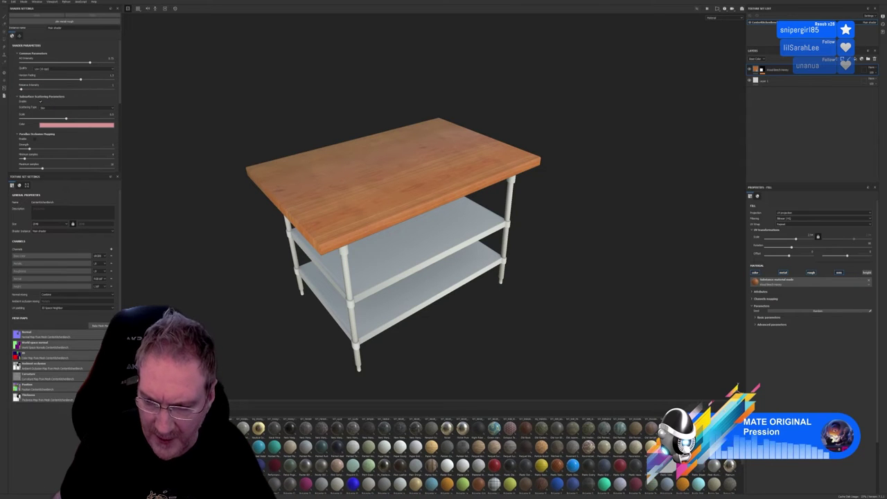
# Enlarge the material library thumbnails and look through the materials alphabetically for a patterned wood.
pyautogui.click(730, 428)
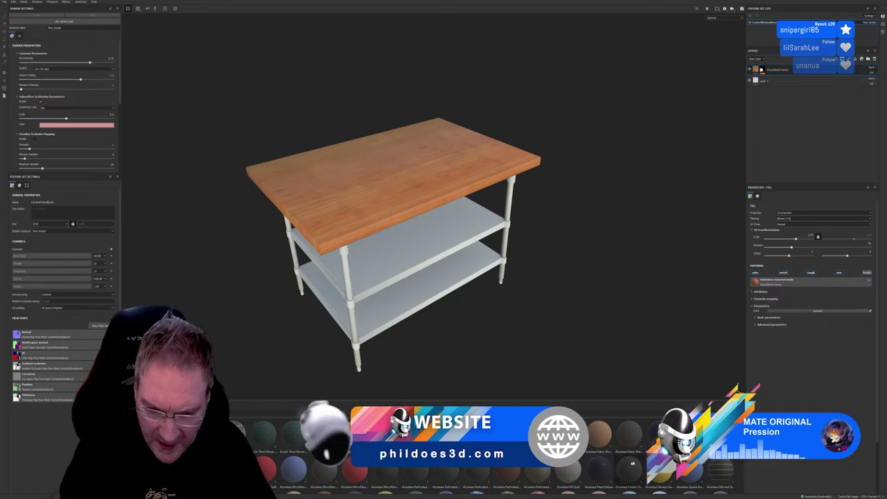
pyautogui.scroll(-2, 632, 463)
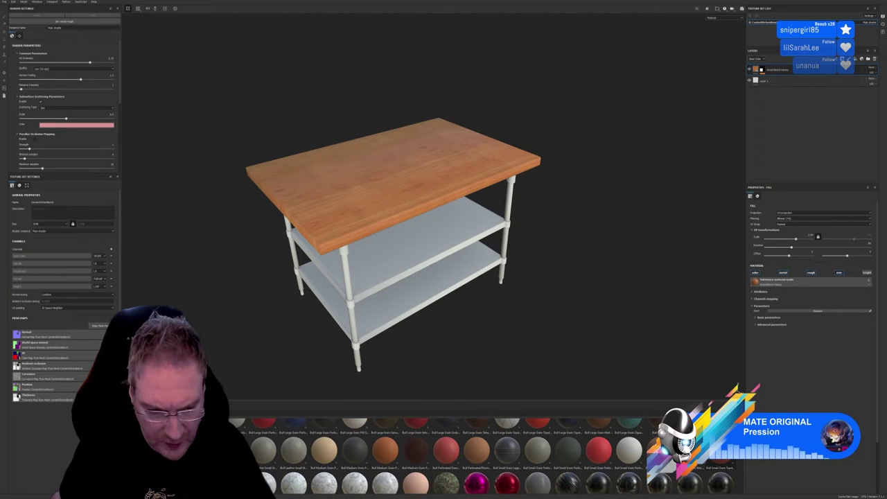
pyautogui.scroll(-3, 444, 454)
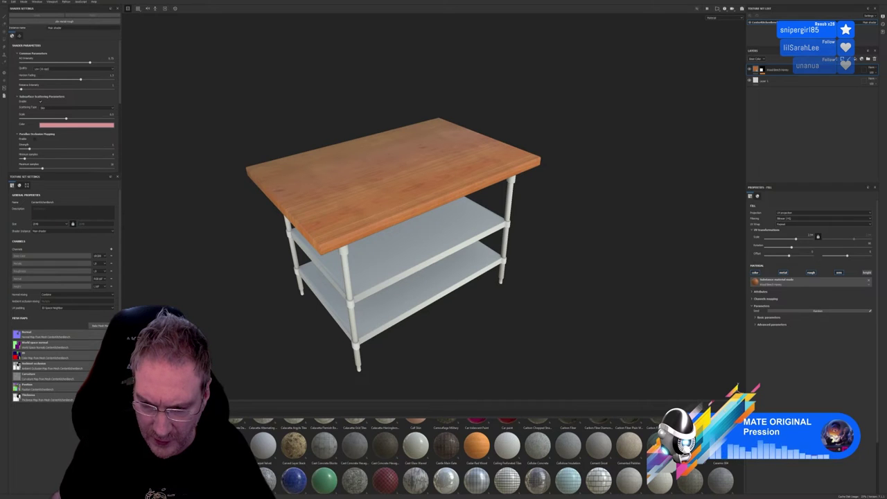
pyautogui.scroll(4, 444, 454)
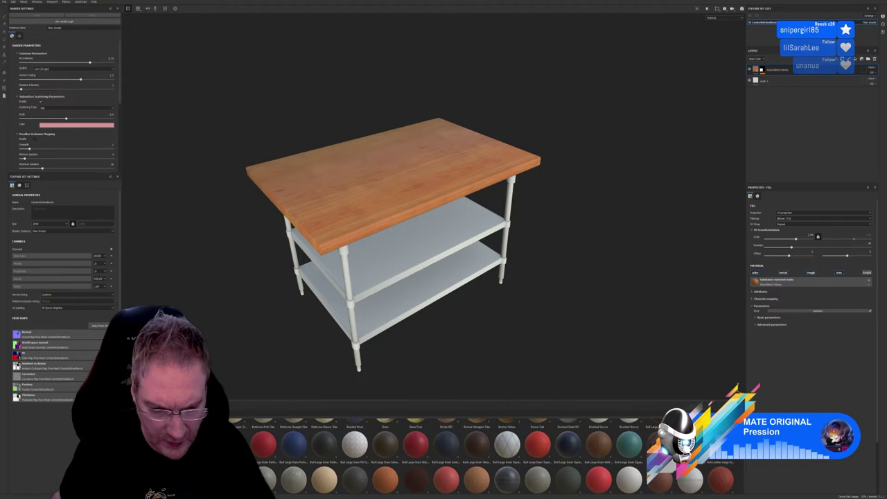
pyautogui.scroll(-2, 485, 457)
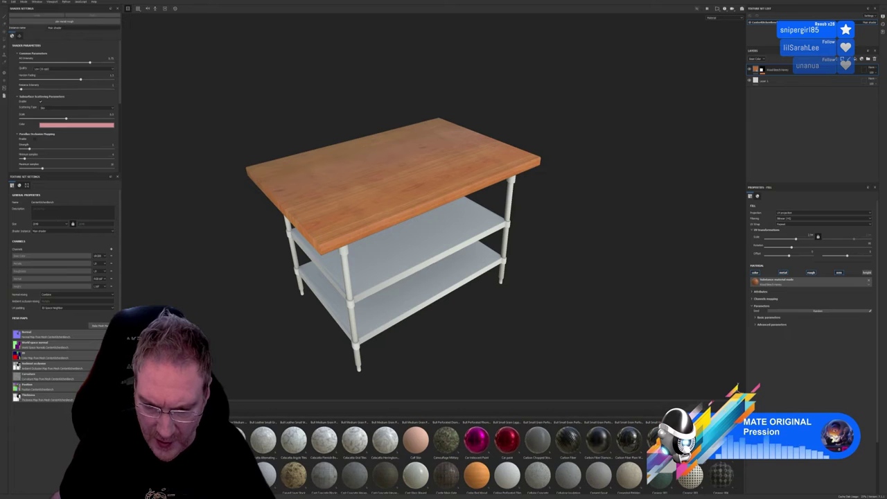
pyautogui.scroll(-2, 485, 457)
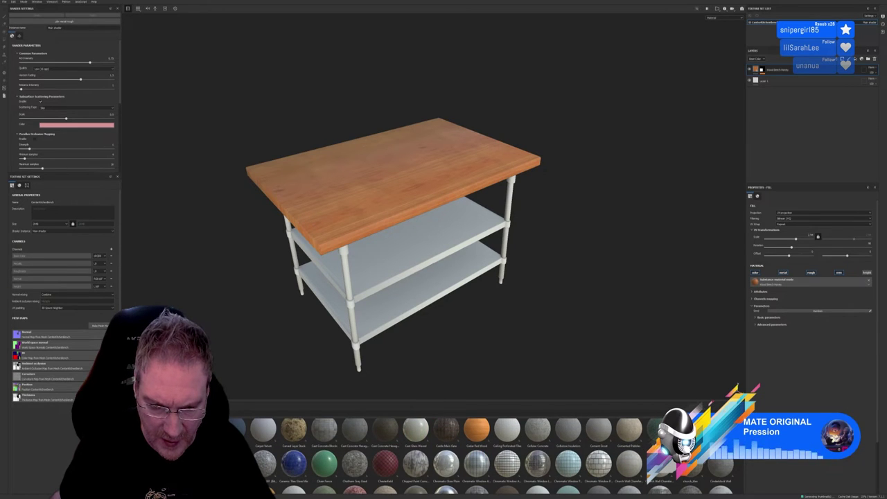
pyautogui.scroll(-1, 485, 458)
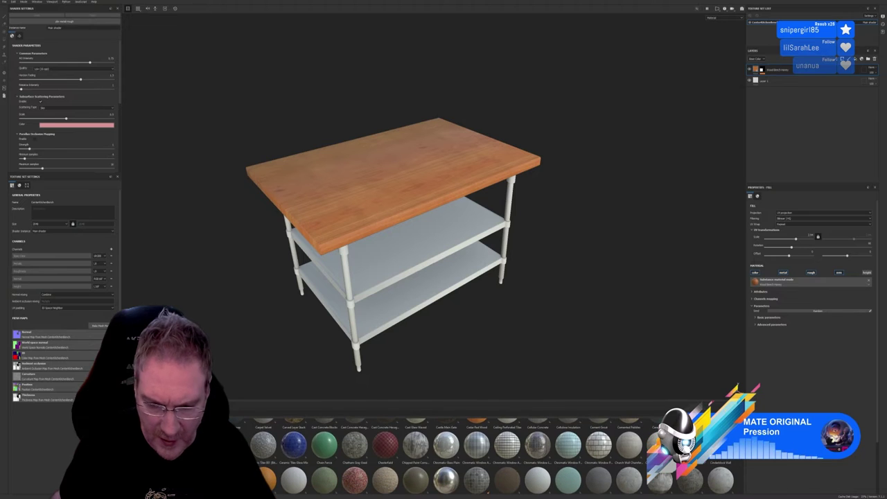
pyautogui.scroll(-3, 486, 457)
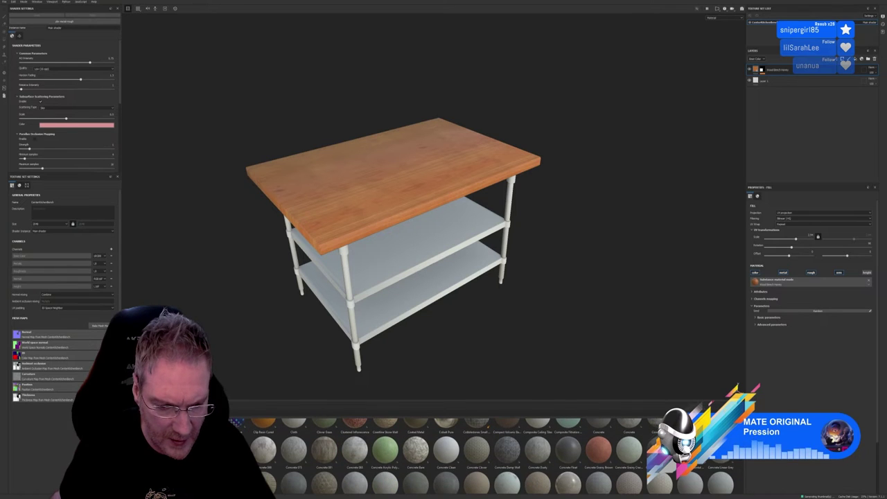
pyautogui.scroll(-2, 485, 457)
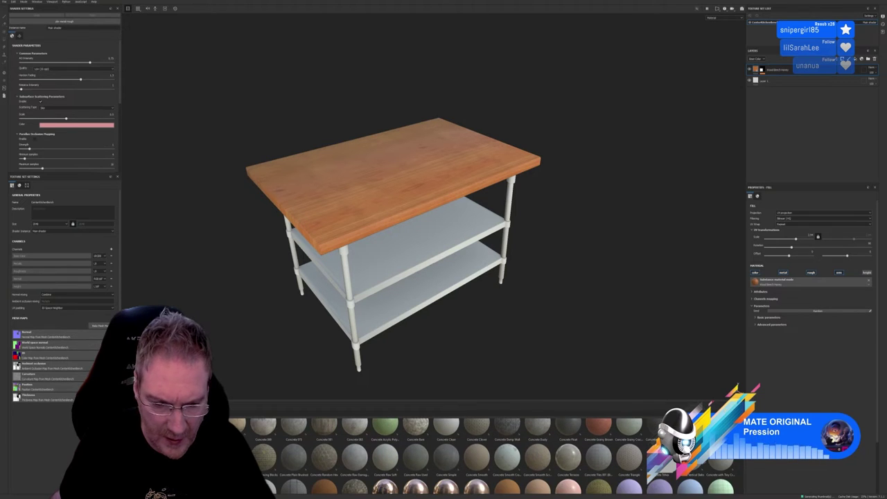
pyautogui.scroll(-2, 485, 458)
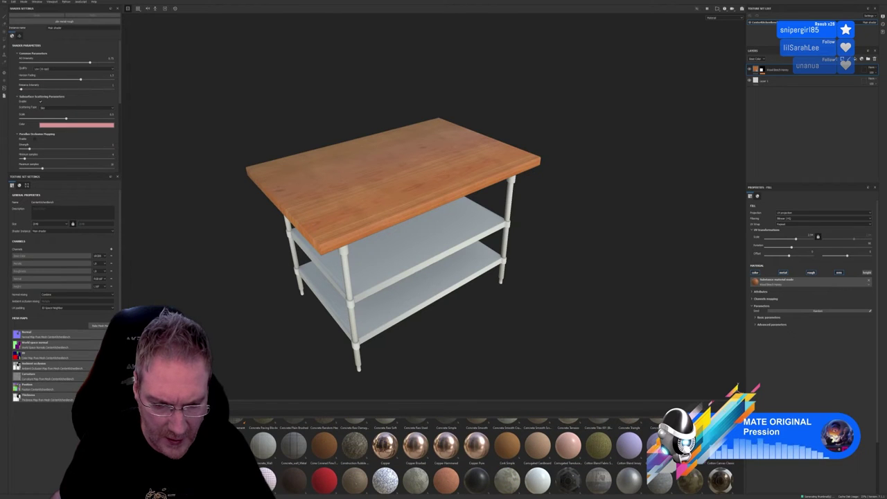
pyautogui.scroll(-2, 486, 458)
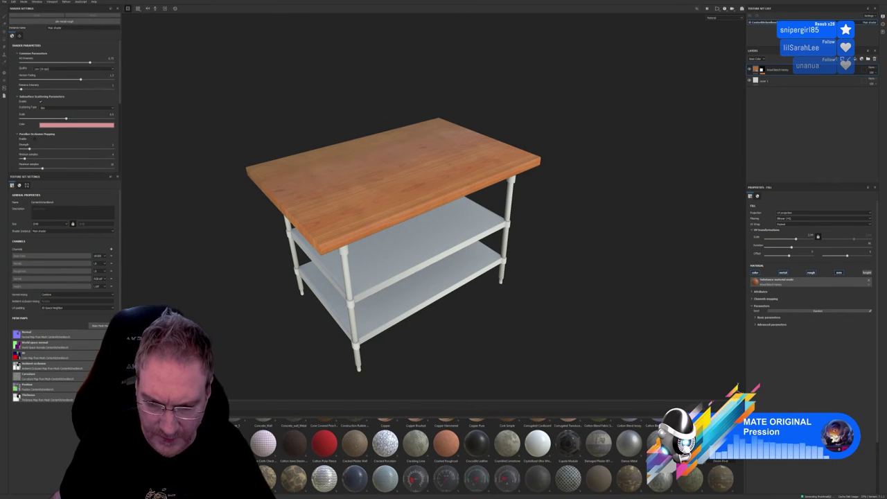
pyautogui.scroll(-2, 486, 458)
pyautogui.scroll(-2, 486, 457)
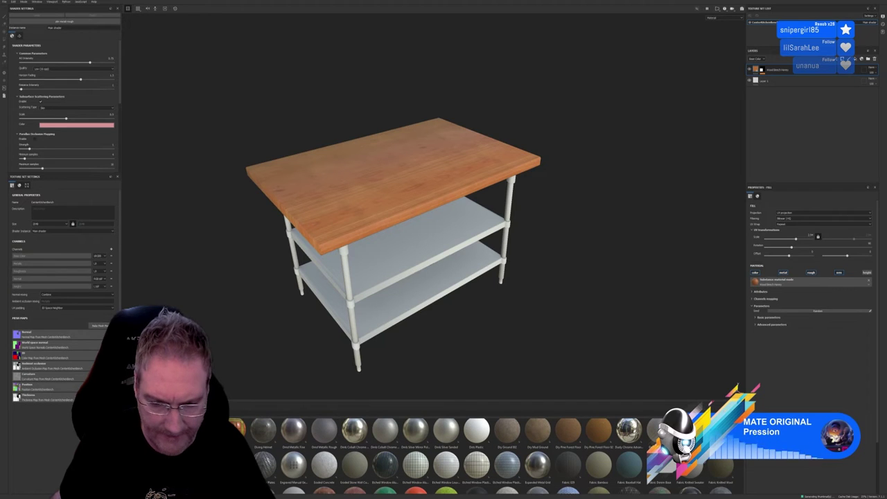
pyautogui.scroll(-2, 485, 458)
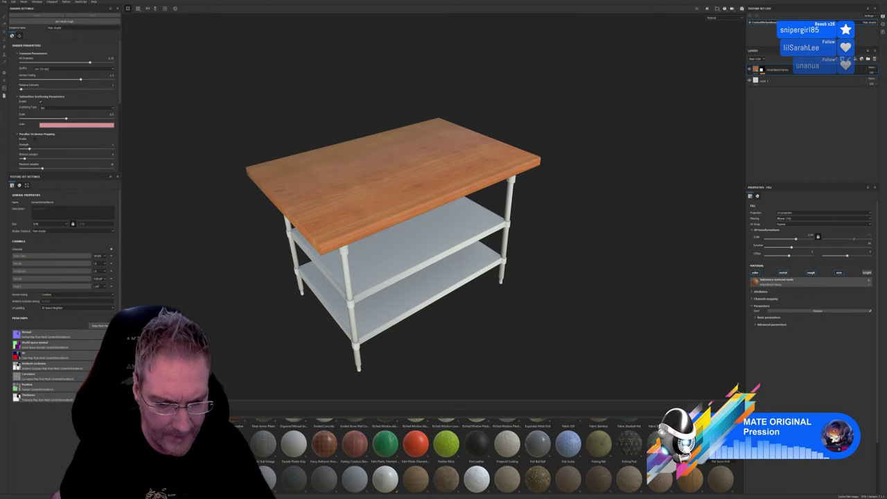
pyautogui.scroll(-1, 485, 458)
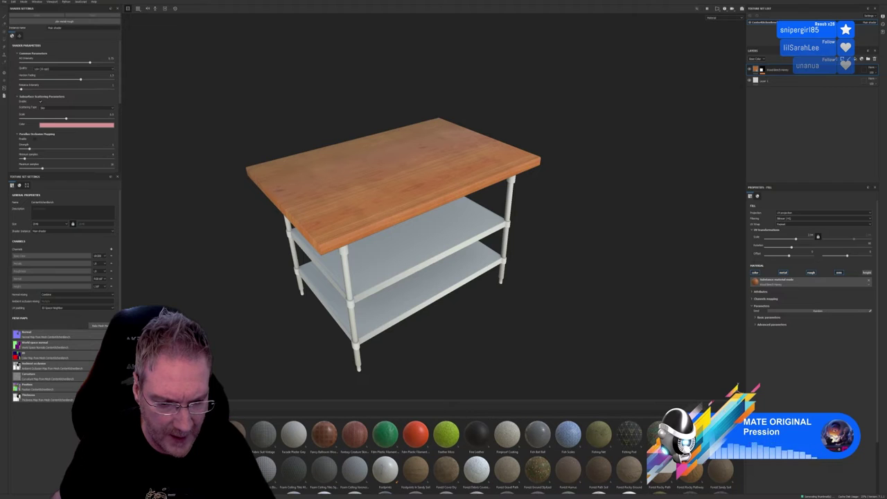
pyautogui.scroll(-1, 486, 457)
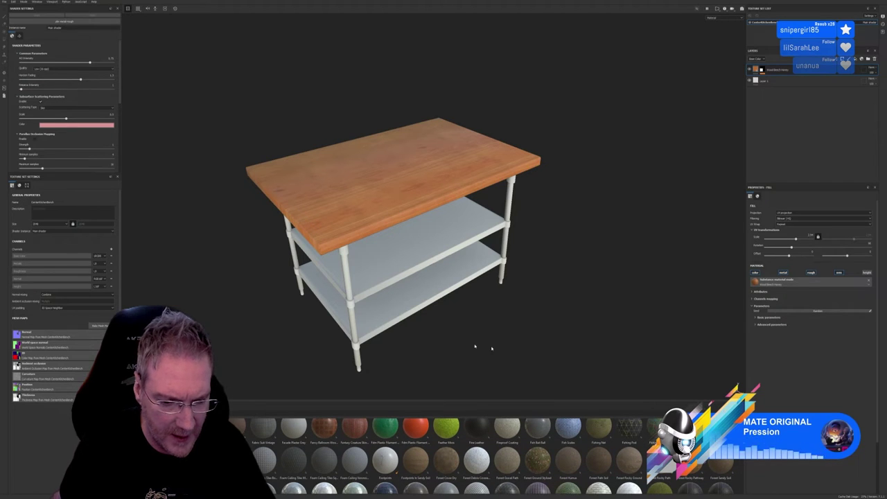
# Apply the Fancy Ballroom Wood Floor material to the bench as a new fill layer and increase its UV scale.
pyautogui.moveTo(325, 434)
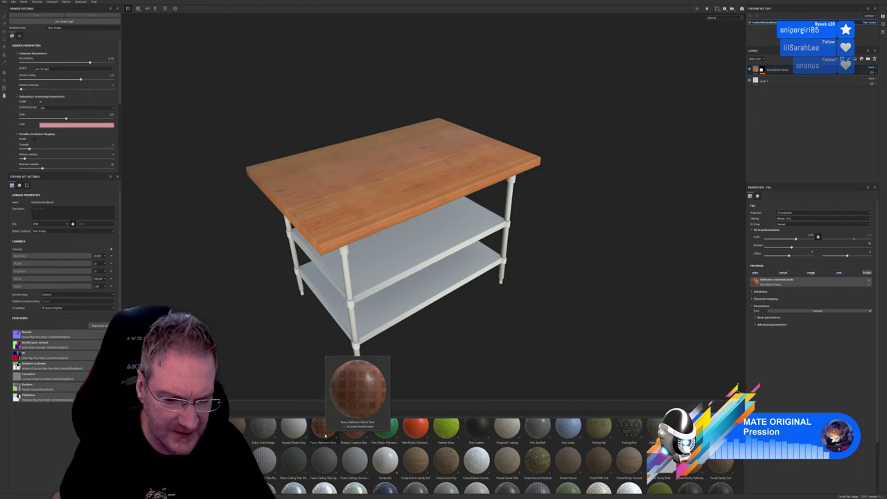
pyautogui.moveTo(325, 435); pyautogui.dragTo(389, 193)
pyautogui.moveTo(794, 239)
pyautogui.mouseDown()
pyautogui.moveTo(810, 239)
pyautogui.moveTo(800, 239)
pyautogui.mouseUp()
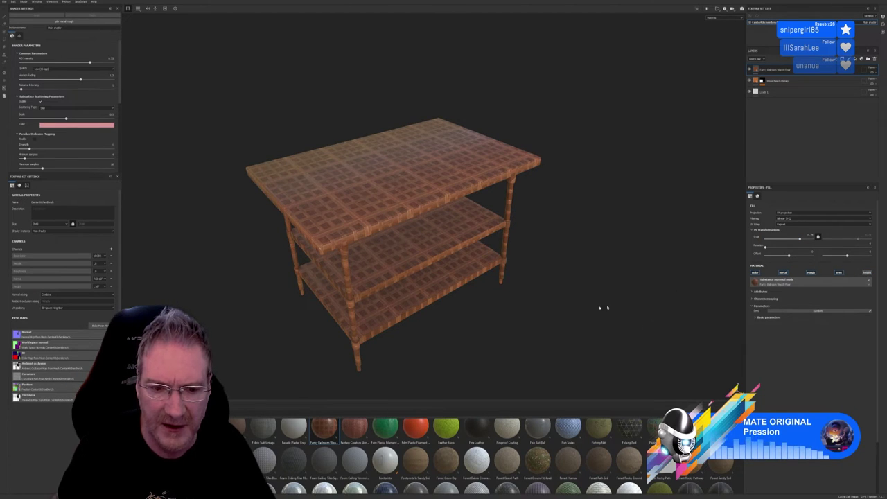
# Set the Fancy Ballroom Wood Floor layer's base color blending mode to Multiply over the tabletop wood.
pyautogui.keyDown('alt'); pyautogui.moveTo(545, 312); pyautogui.dragTo(470, 330); pyautogui.keyUp('alt')
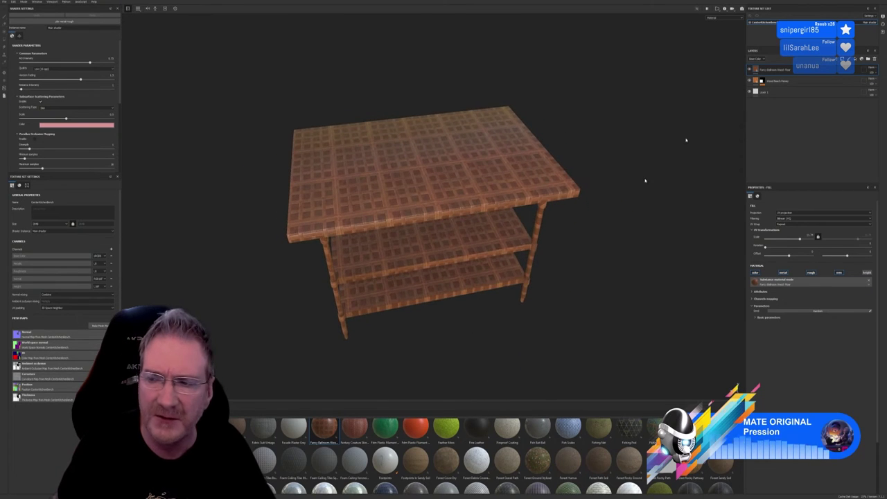
pyautogui.click(871, 69)
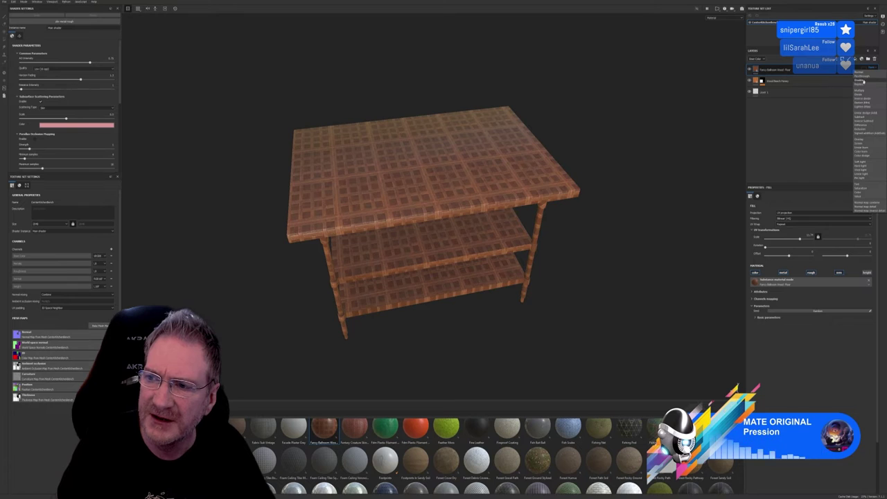
pyautogui.click(861, 91)
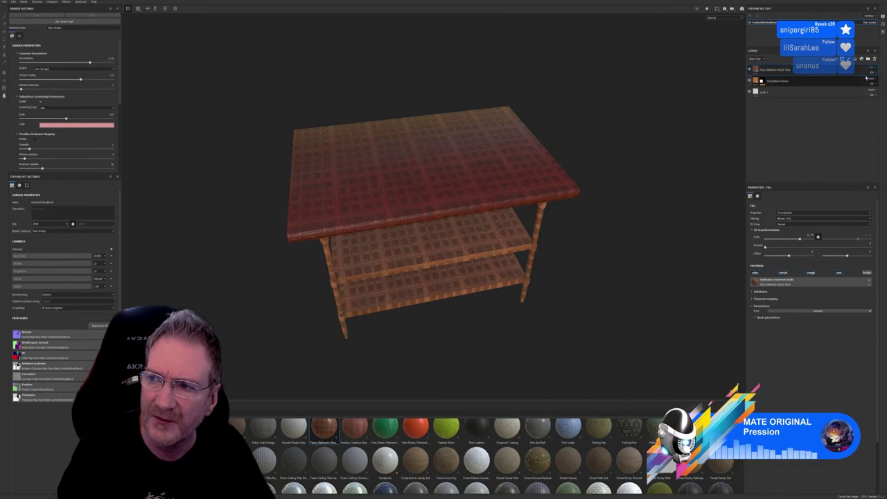
# Compare further base color blending modes on the Fancy Ballroom Wood Floor layer, and delete that layer.
pyautogui.scroll(-1, 872, 69)
pyautogui.scroll(-2, 873, 69)
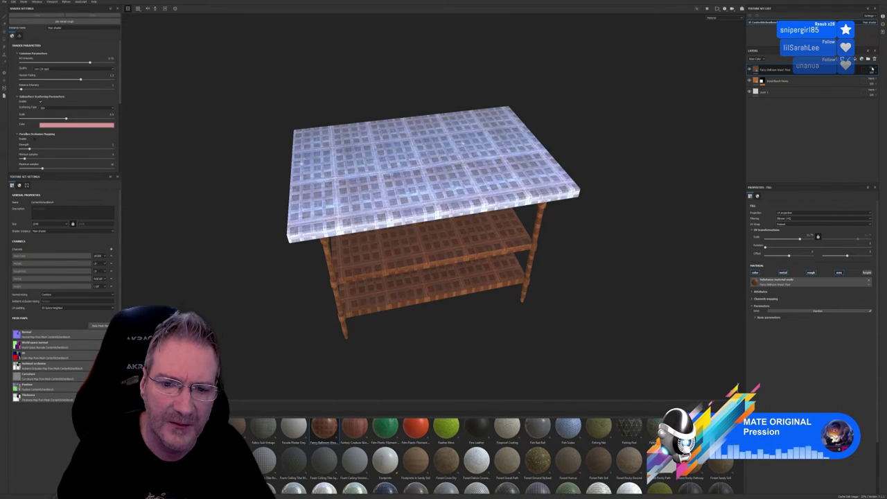
pyautogui.scroll(-1, 872, 70)
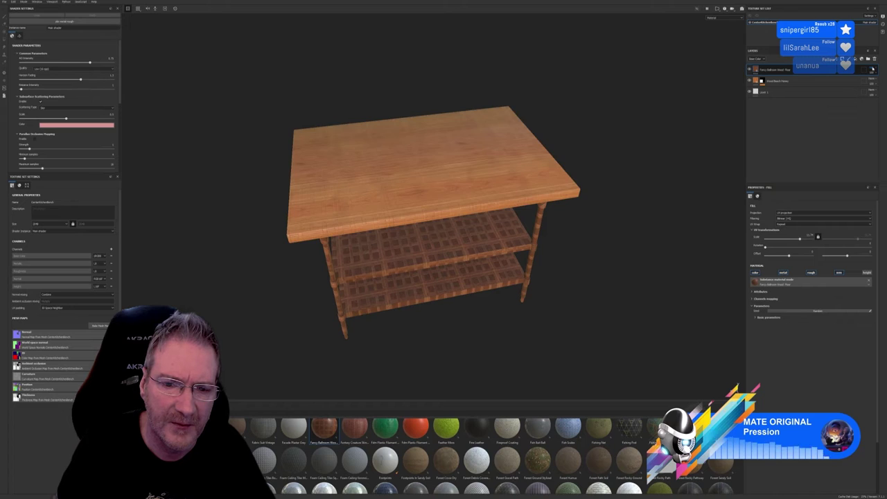
pyautogui.scroll(-1, 872, 70)
pyautogui.scroll(-1, 872, 69)
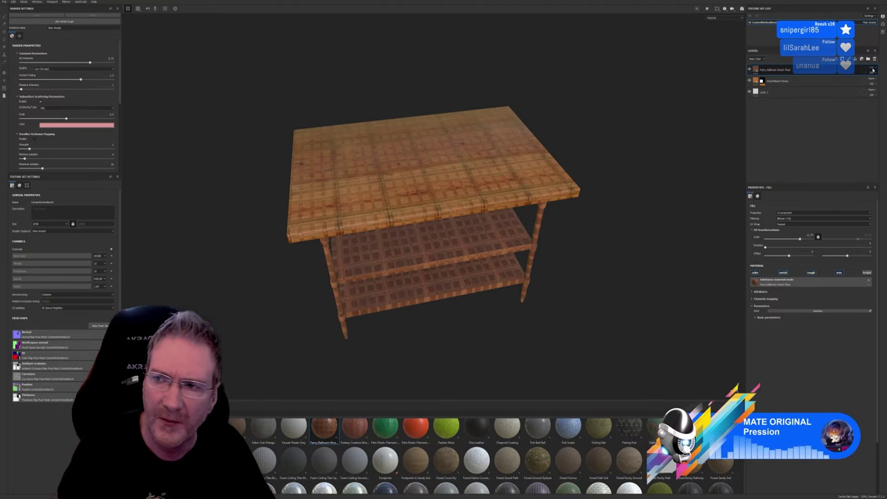
pyautogui.scroll(-1, 872, 69)
pyautogui.scroll(-1, 875, 68)
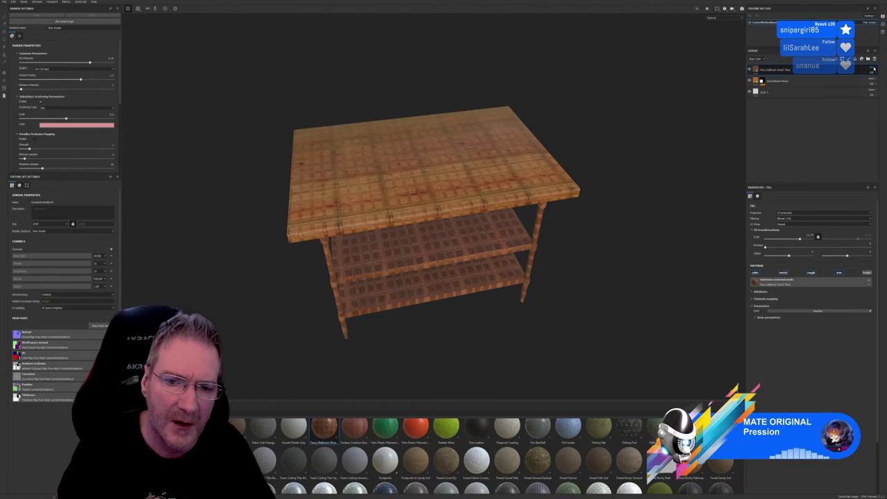
pyautogui.scroll(-4, 874, 69)
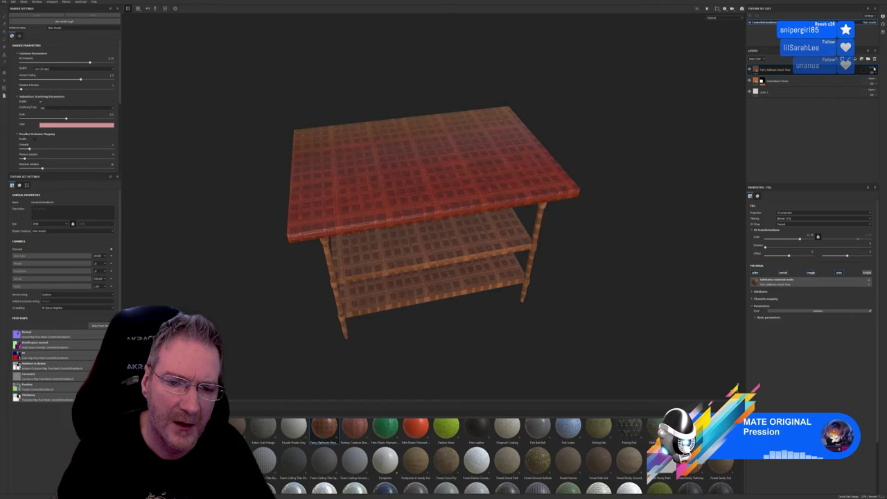
pyautogui.scroll(-1, 875, 69)
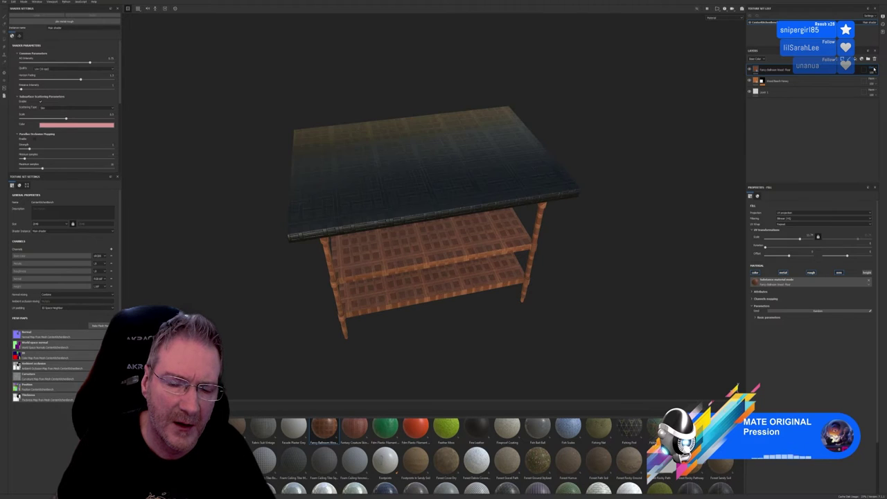
pyautogui.scroll(-3, 874, 68)
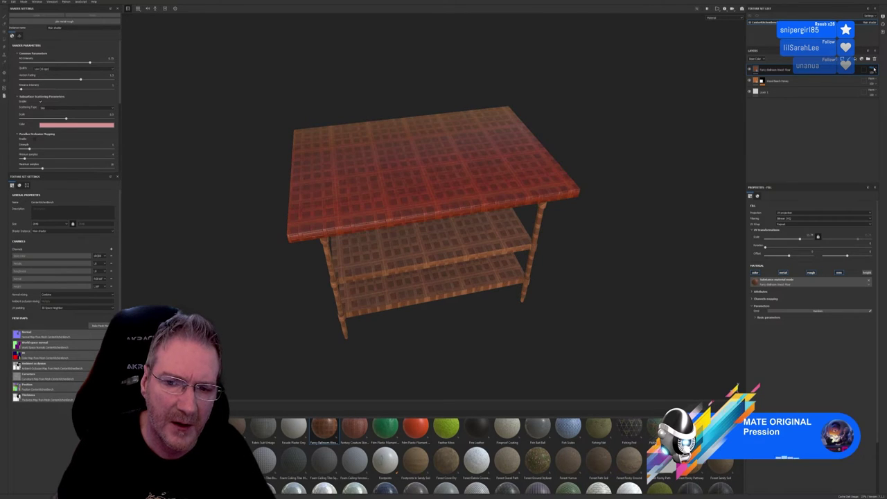
pyautogui.scroll(-1, 874, 69)
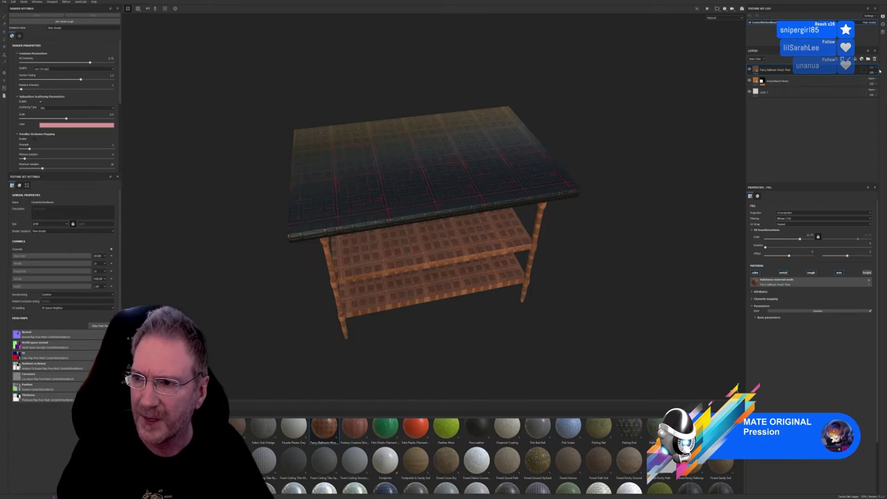
pyautogui.click(875, 61)
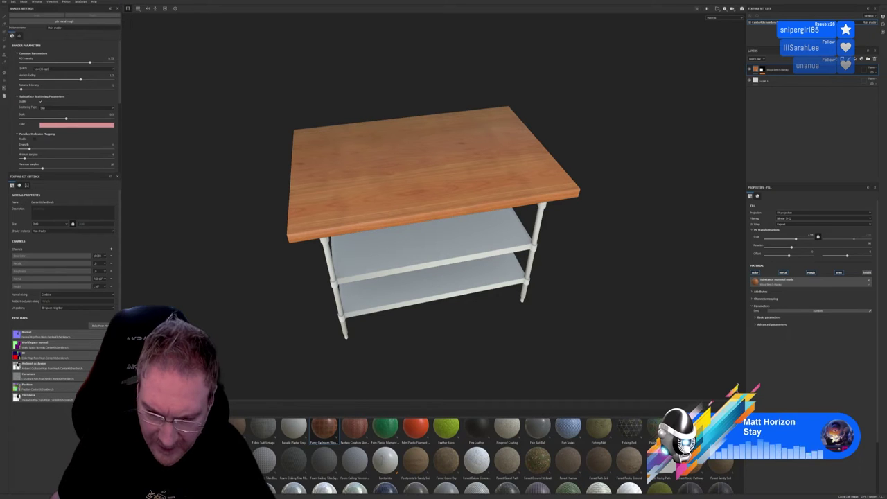
# Look through the library's gold, granite, iron, lava and leather materials for another material for the bench.
pyautogui.scroll(-5, 485, 454)
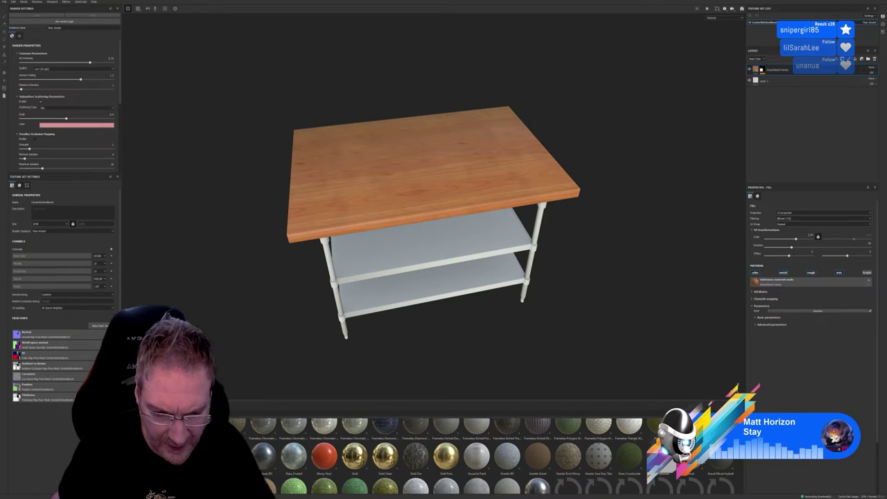
pyautogui.scroll(-1, 485, 454)
pyautogui.scroll(-1, 486, 454)
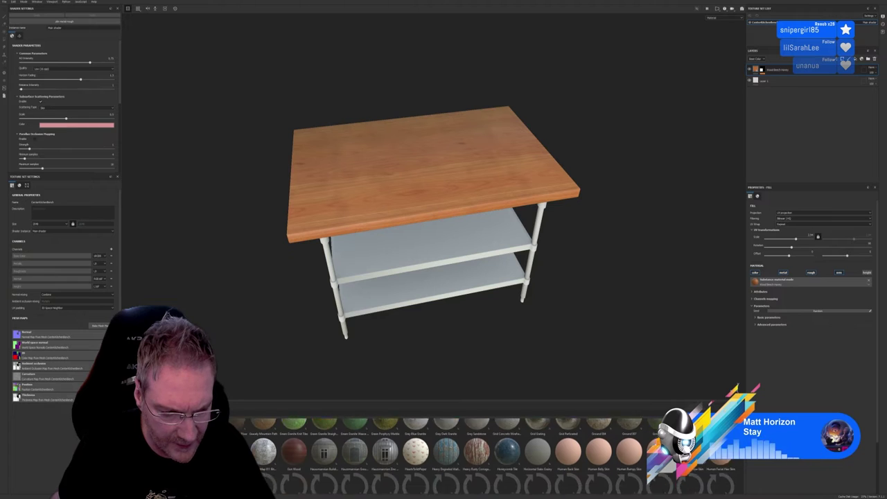
pyautogui.scroll(-1, 485, 454)
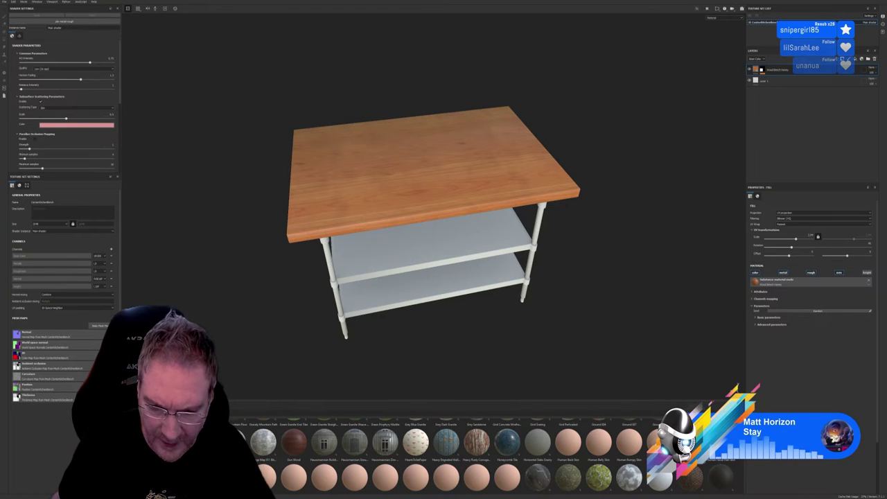
pyautogui.scroll(-1, 485, 455)
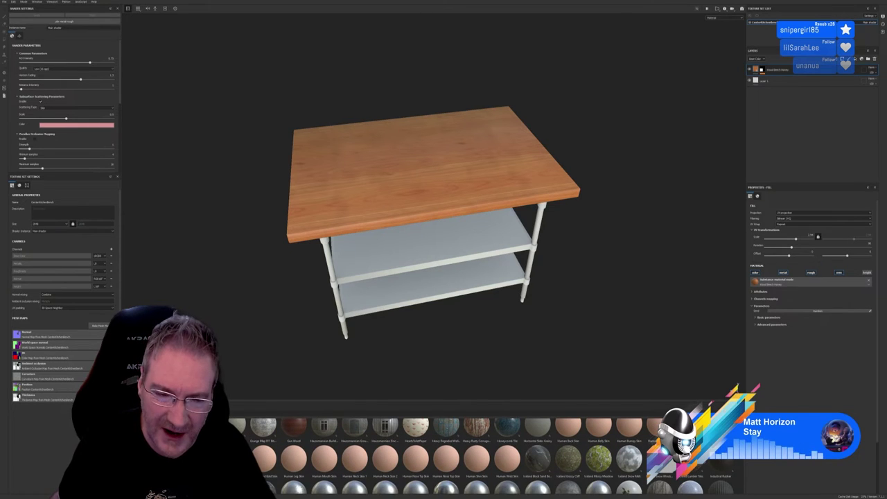
pyautogui.scroll(-1, 486, 454)
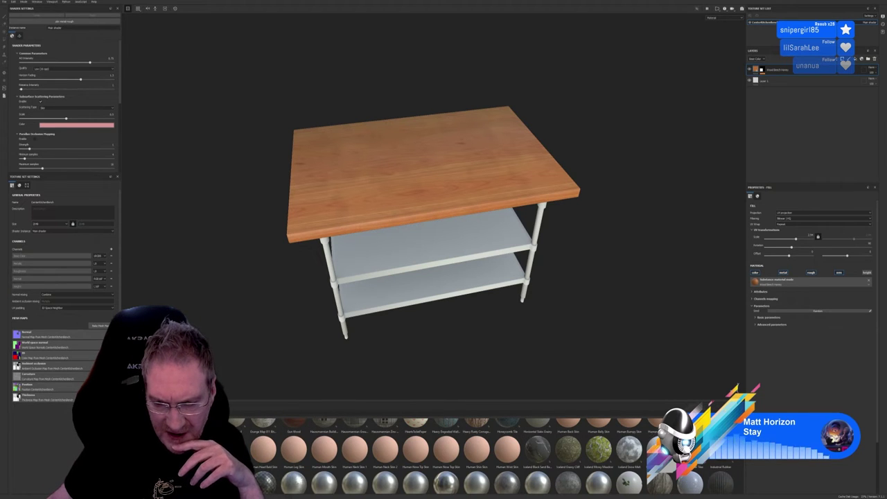
pyautogui.scroll(1, 485, 458)
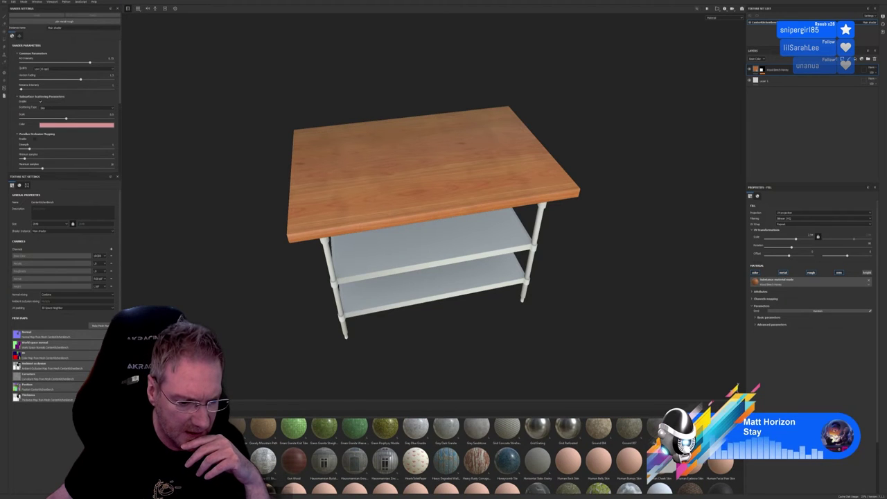
pyautogui.moveTo(205, 429)
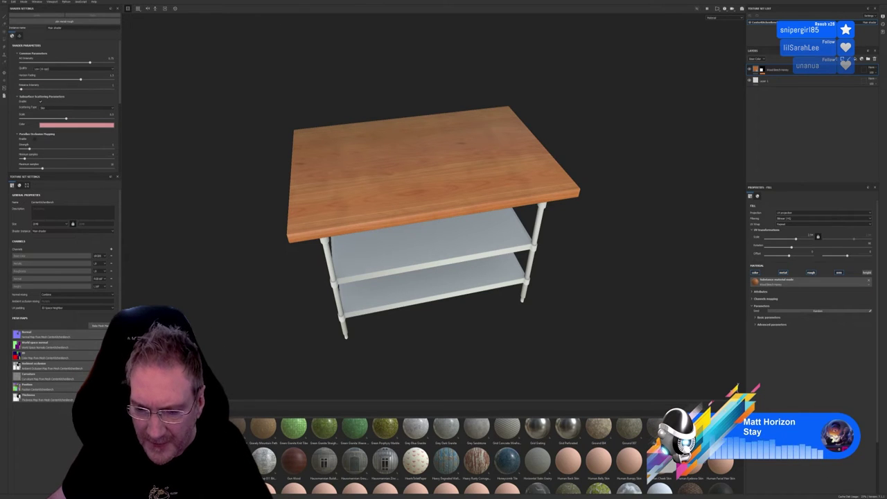
pyautogui.scroll(-1, 499, 456)
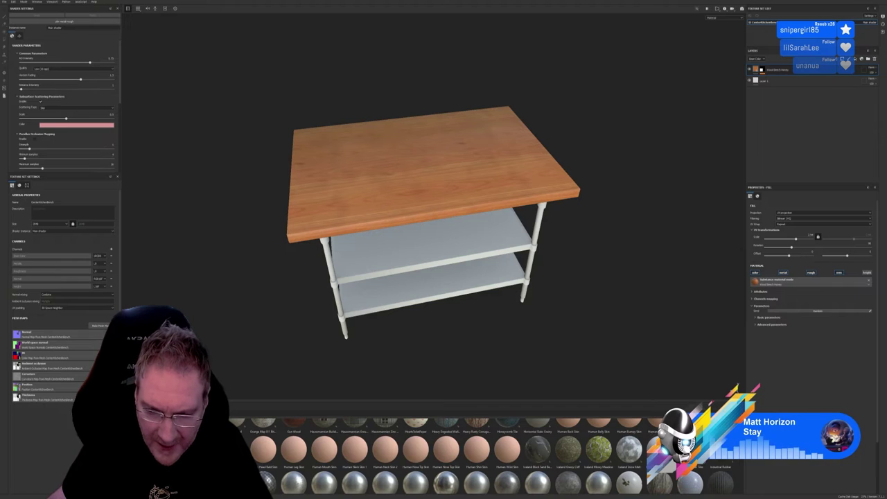
pyautogui.scroll(-1, 496, 456)
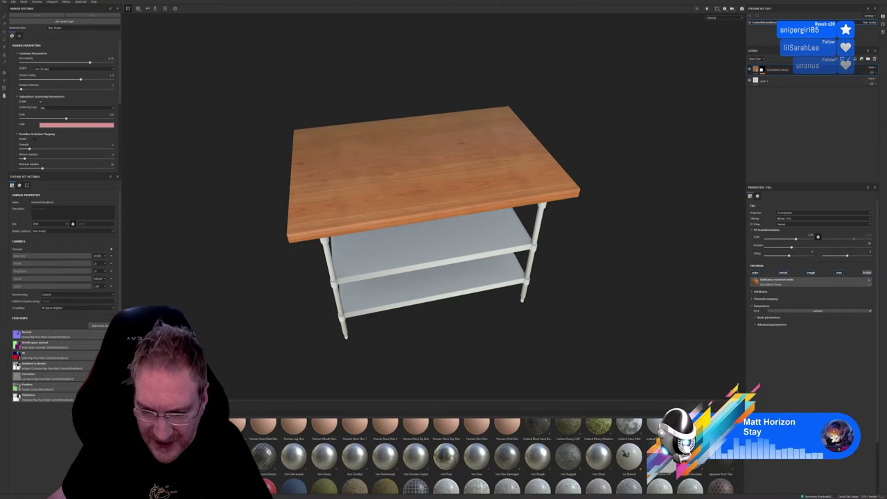
pyautogui.scroll(-1, 496, 456)
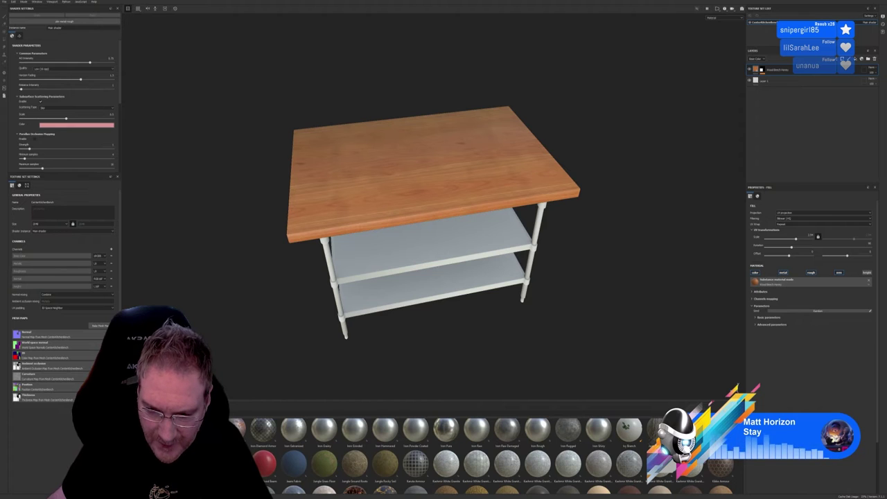
pyautogui.scroll(-1, 496, 456)
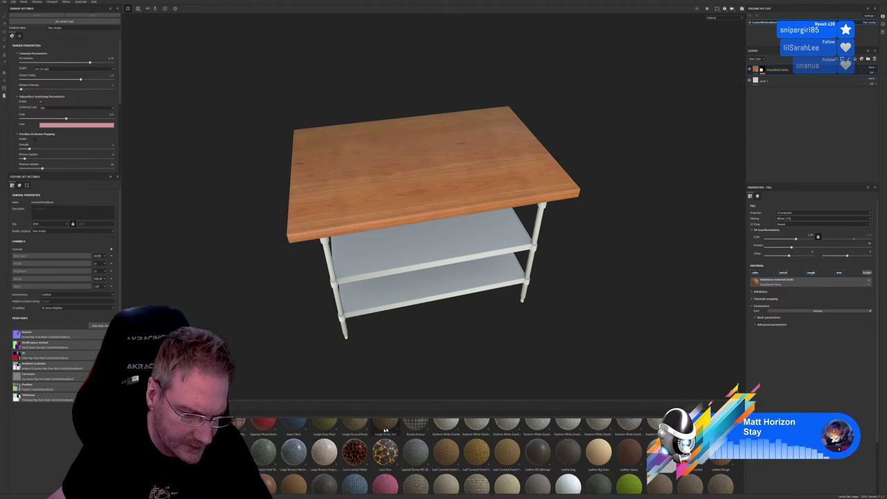
# Try the Large Terrazzo Herringbone Tiles material on the bench as a fill layer, and undo it.
pyautogui.moveTo(298, 460)
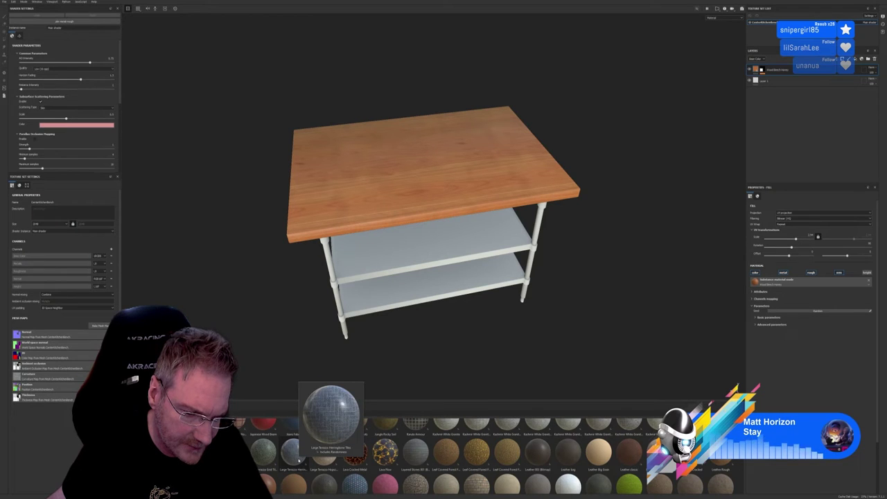
pyautogui.moveTo(298, 460); pyautogui.dragTo(405, 200)
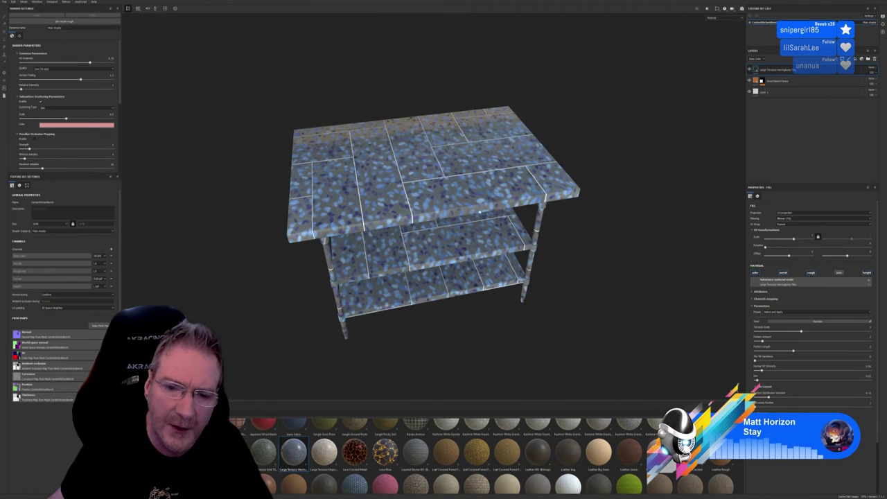
pyautogui.hotkey('ctrl', 'z')
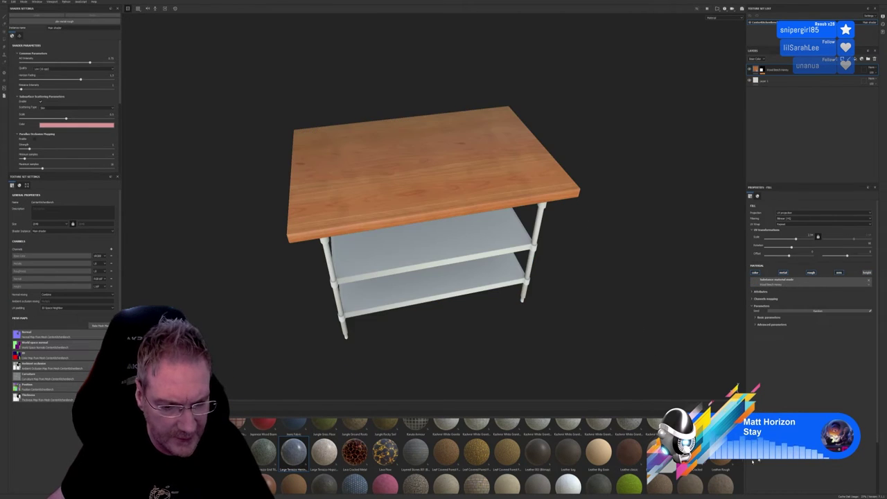
# Look further through the material library, past the leather and limestone materials, for a marble.
pyautogui.scroll(1, 444, 455)
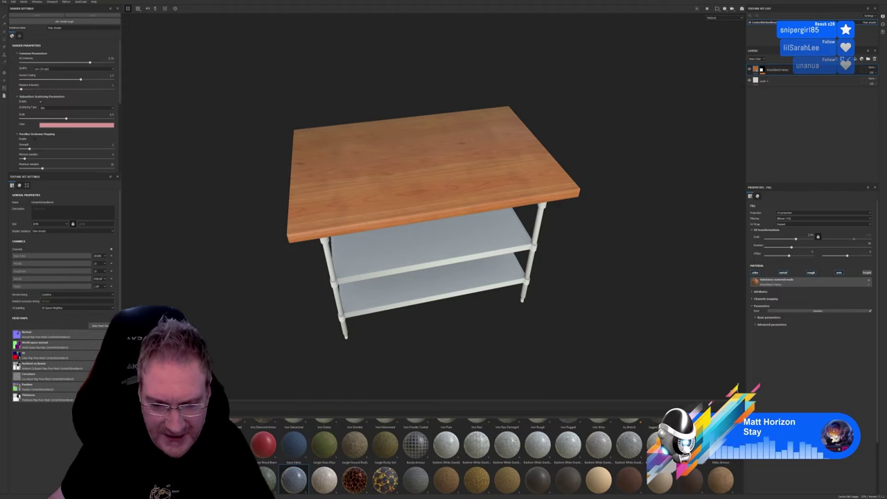
pyautogui.scroll(-1, 444, 454)
pyautogui.scroll(-3, 485, 458)
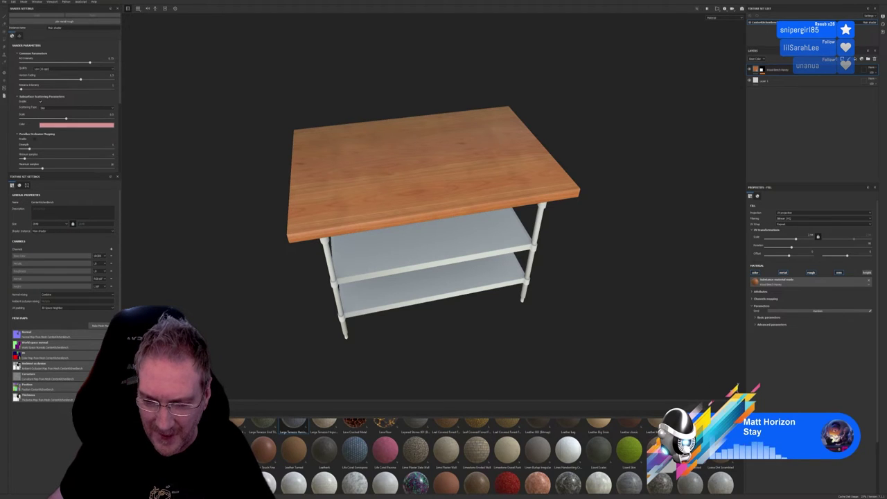
pyautogui.scroll(-1, 490, 456)
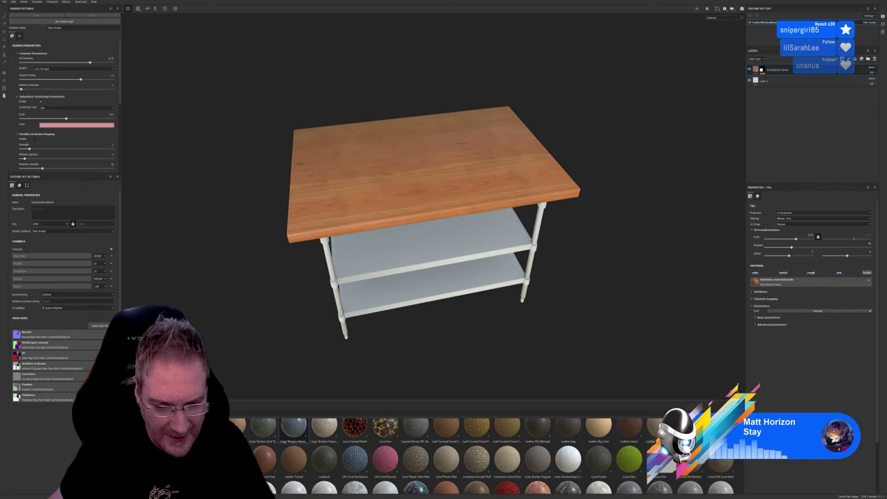
pyautogui.scroll(-3, 489, 456)
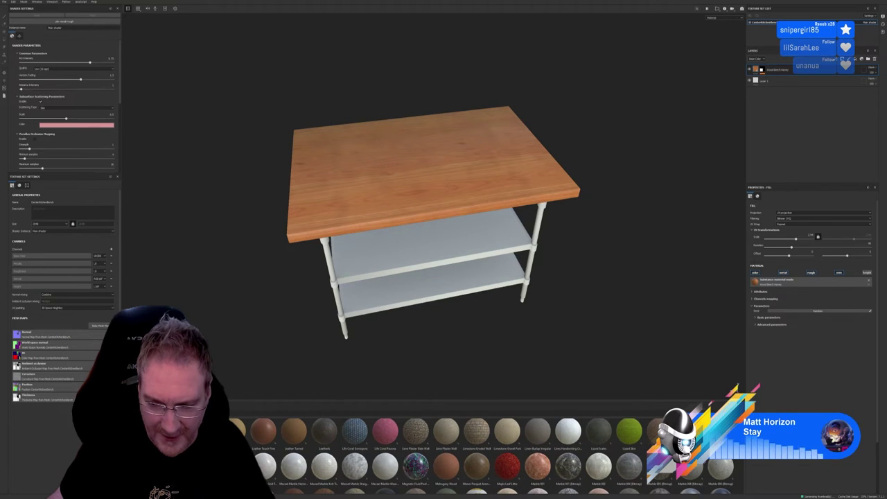
pyautogui.scroll(-2, 490, 456)
pyautogui.scroll(-2, 489, 457)
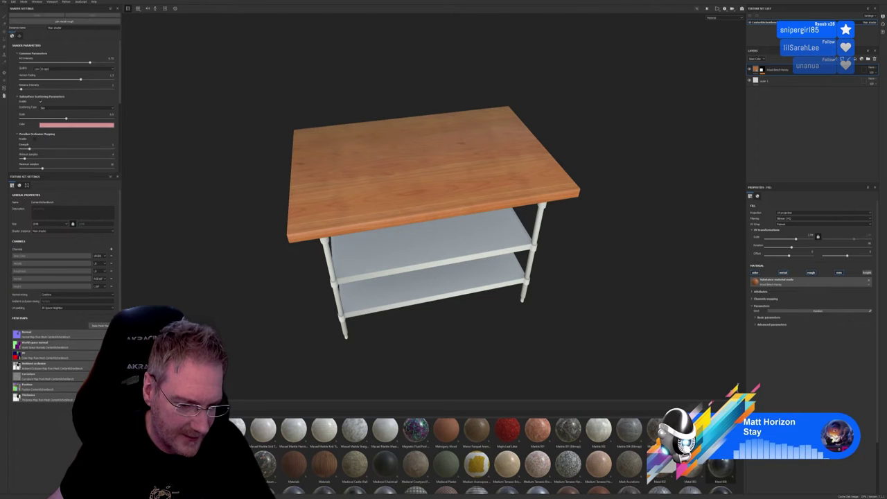
# Try the dark green and pink marble on the bench at an increased UV scale, and delete its layer.
pyautogui.moveTo(276, 469)
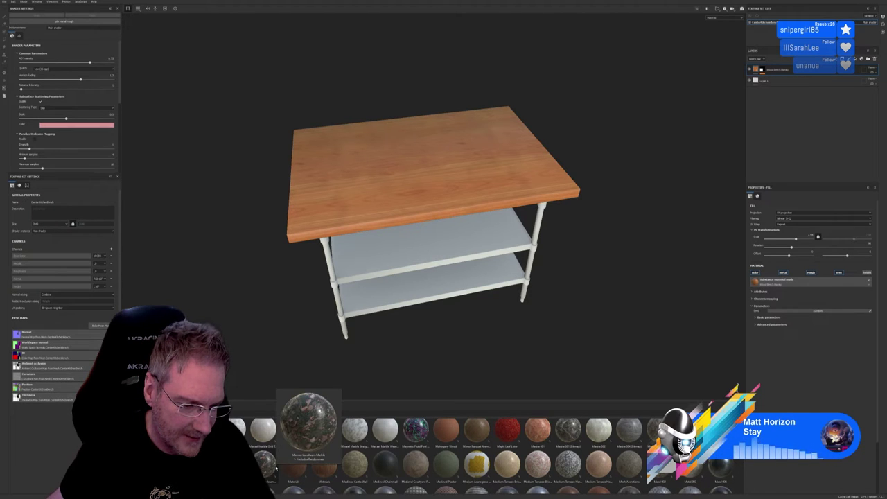
pyautogui.moveTo(276, 469); pyautogui.dragTo(278, 463)
pyautogui.moveTo(402, 187); pyautogui.dragTo(401, 178)
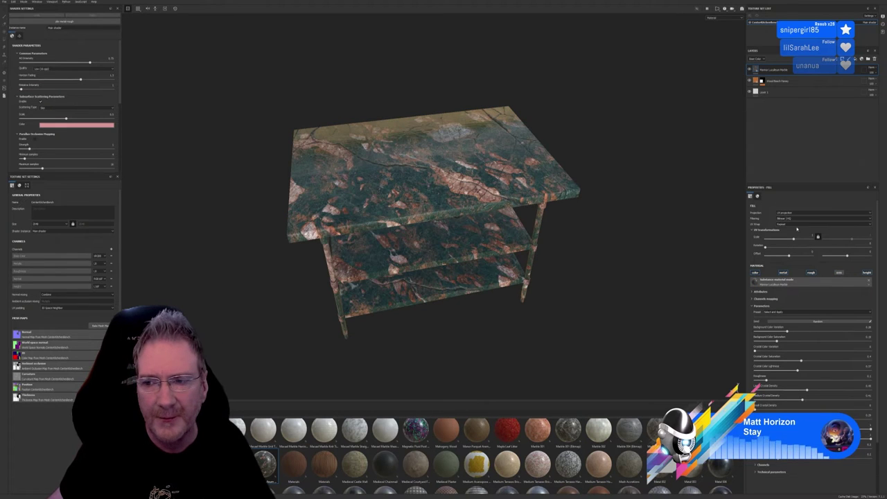
pyautogui.moveTo(794, 238); pyautogui.dragTo(798, 241)
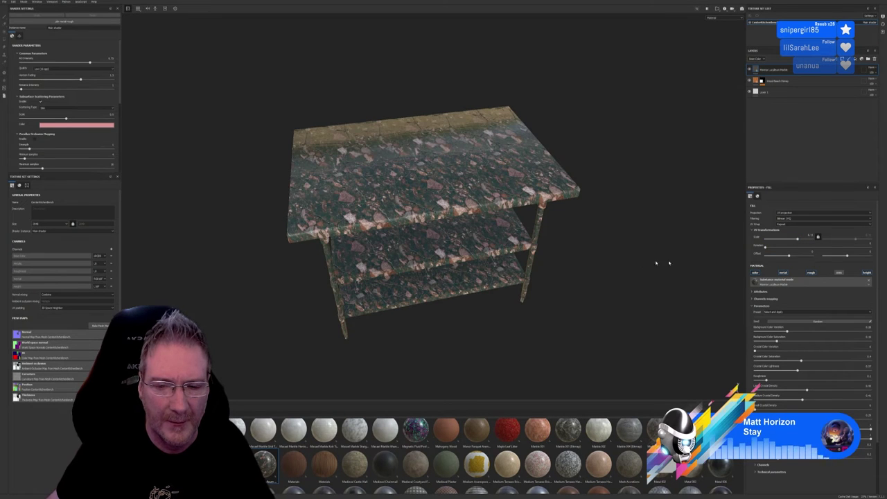
pyautogui.keyDown('alt'); pyautogui.moveTo(461, 269); pyautogui.dragTo(513, 267); pyautogui.keyUp('alt')
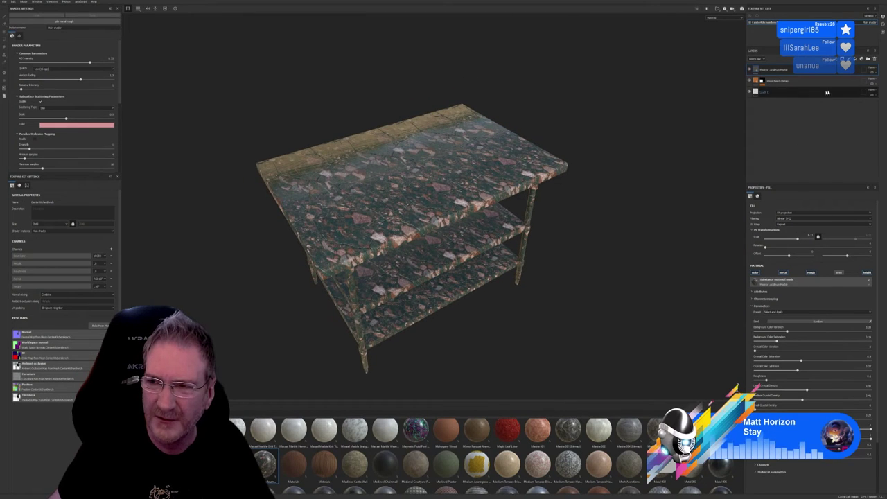
pyautogui.click(875, 59)
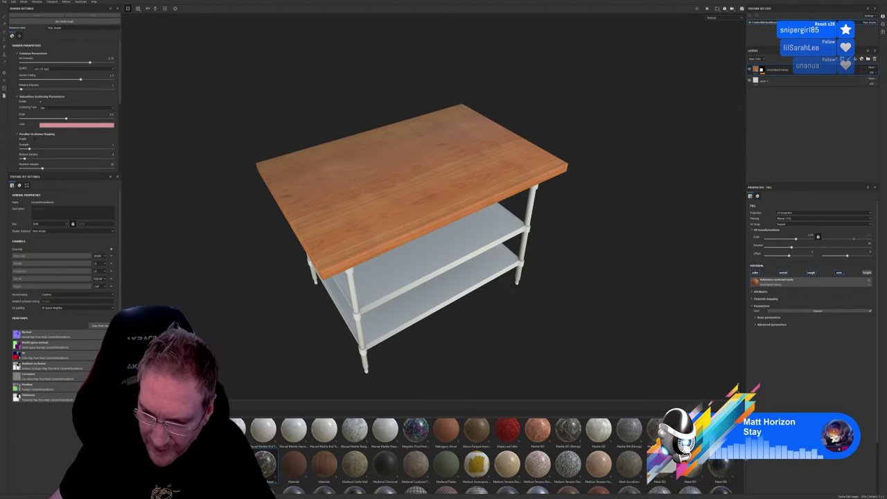
# Look through the library's marble, medieval, metal, modern and MY_ materials for another material for the bench.
pyautogui.scroll(-2, 485, 456)
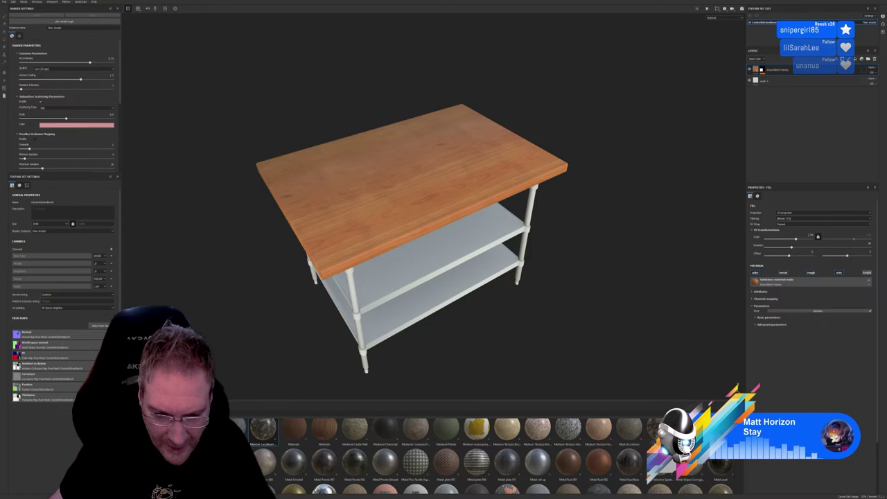
pyautogui.scroll(-10, 485, 456)
pyautogui.scroll(10, 485, 457)
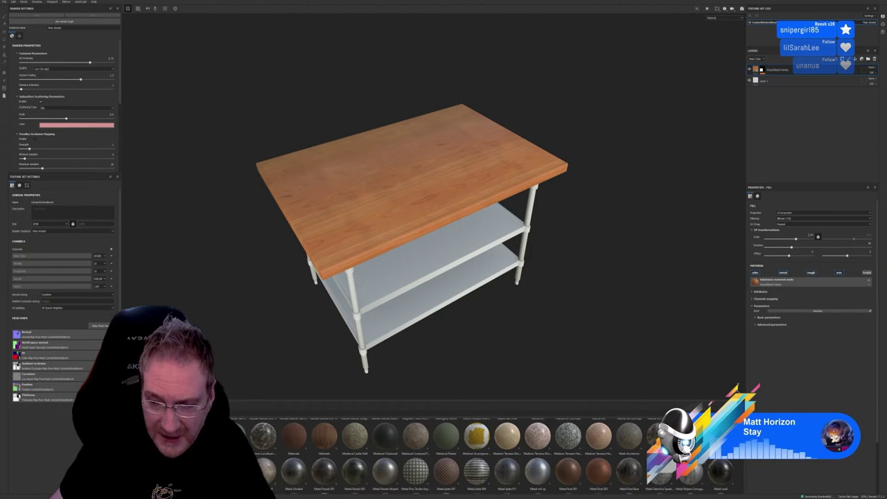
pyautogui.scroll(3, 485, 456)
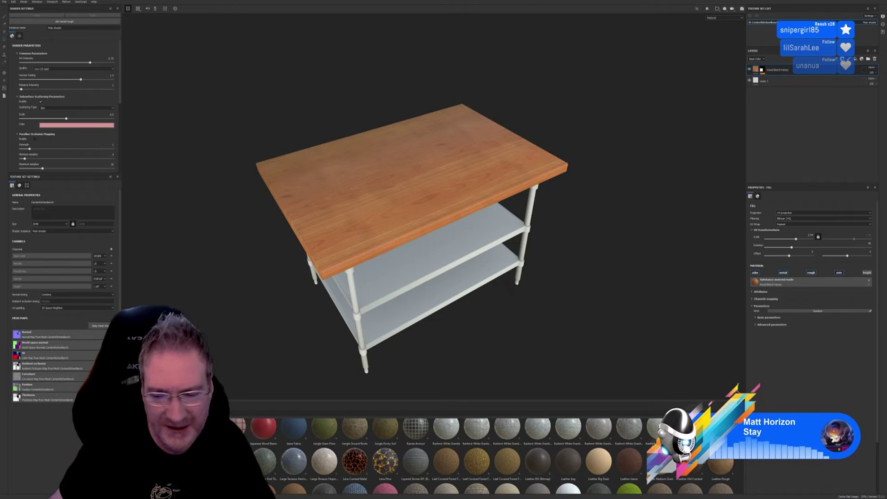
pyautogui.scroll(-8, 492, 457)
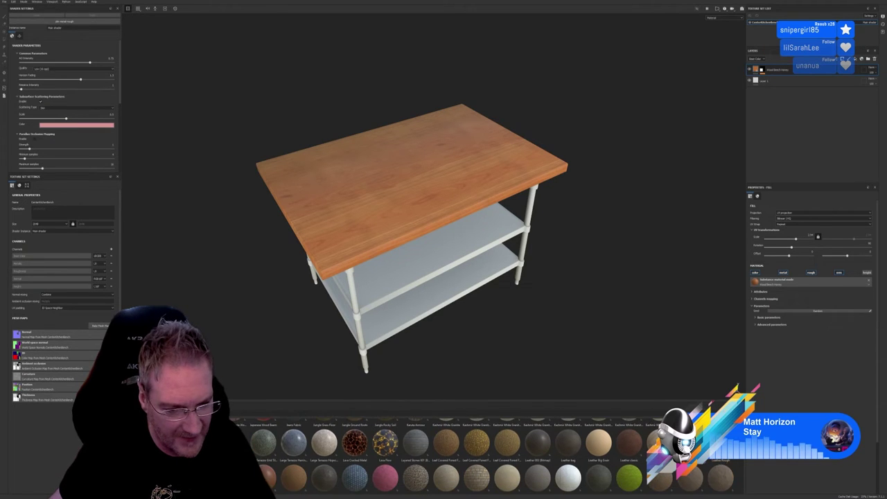
pyautogui.scroll(-4, 492, 456)
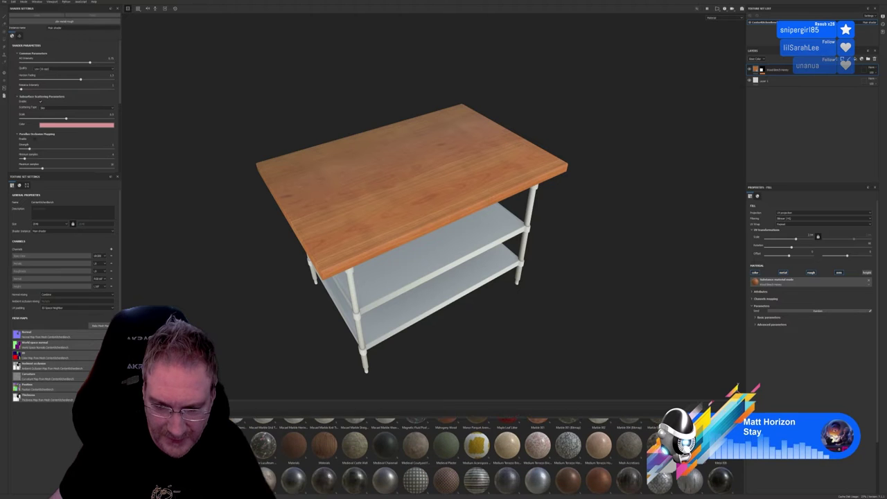
pyautogui.scroll(-2, 492, 456)
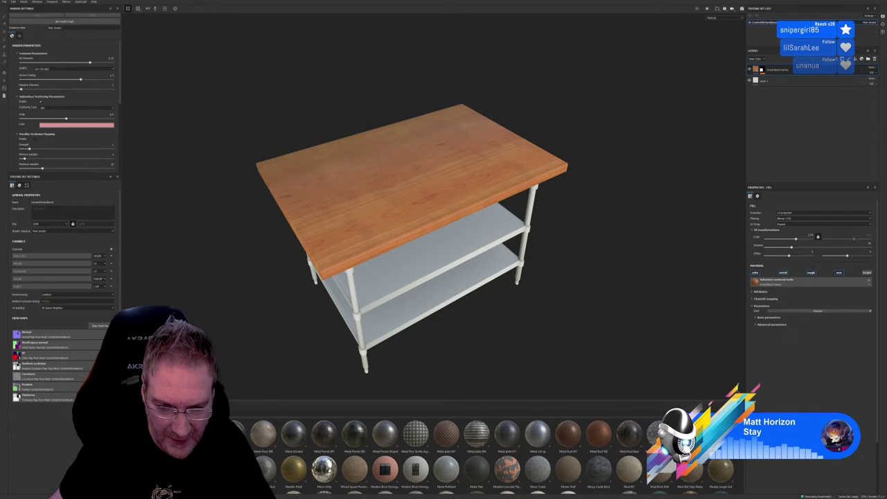
pyautogui.scroll(-1, 492, 456)
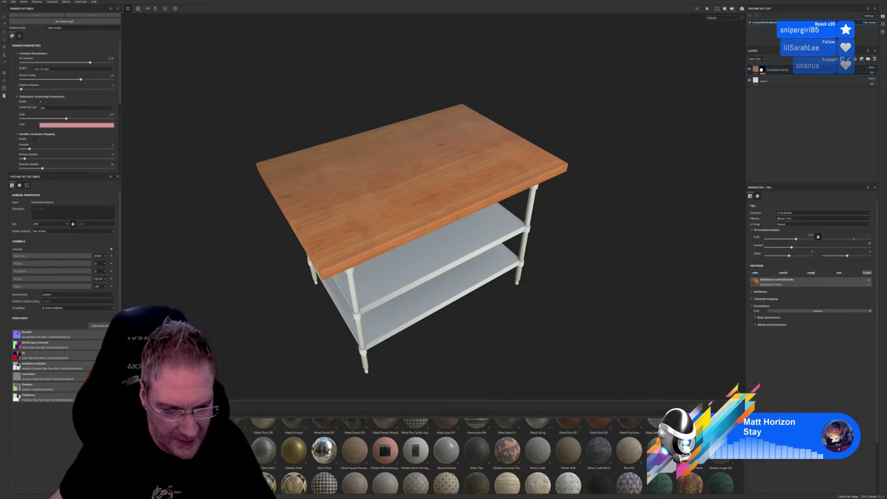
pyautogui.scroll(-2, 493, 456)
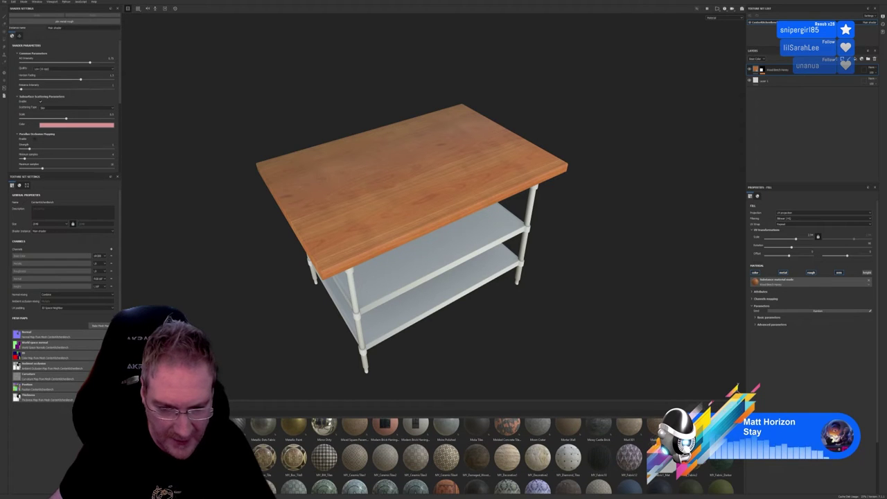
pyautogui.scroll(-2, 490, 457)
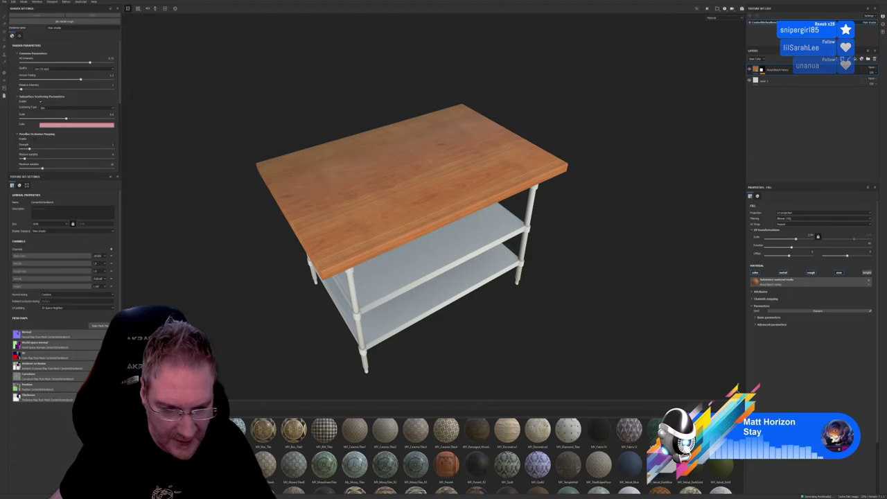
pyautogui.scroll(-3, 489, 456)
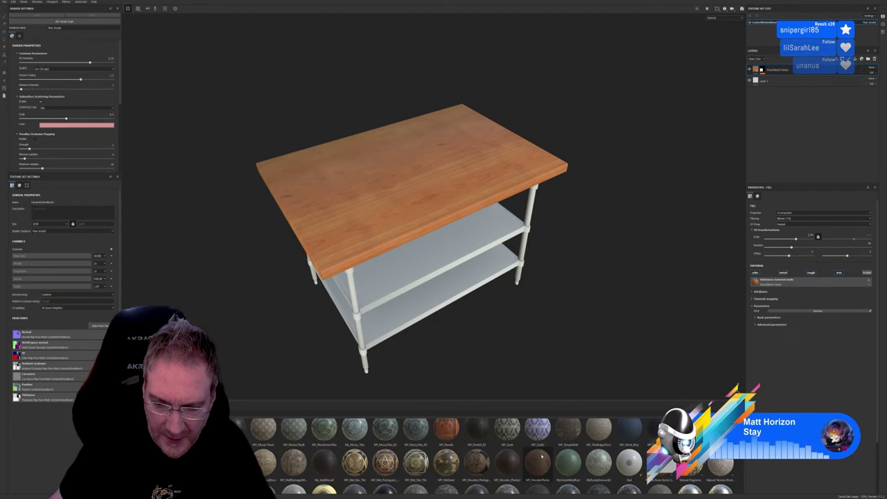
# Try the MY_WoodenPlanks material on the bench as a fill layer, and undo it.
pyautogui.moveTo(542, 456)
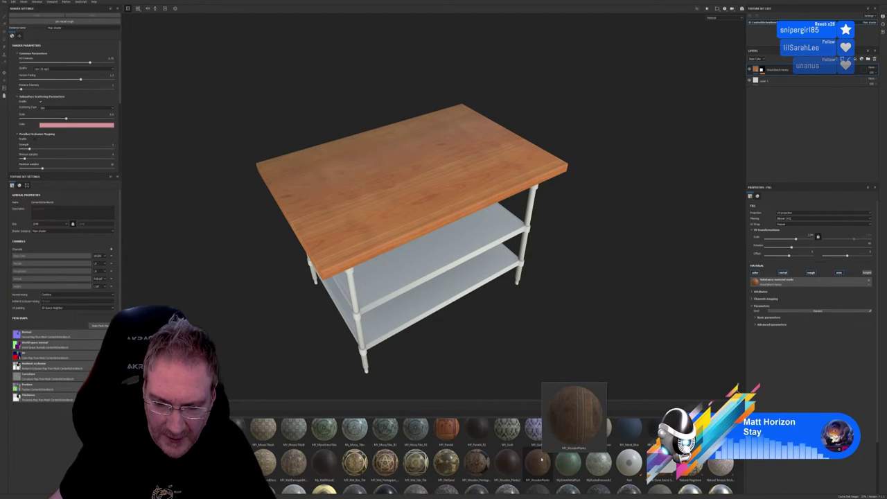
pyautogui.moveTo(543, 461); pyautogui.dragTo(411, 187)
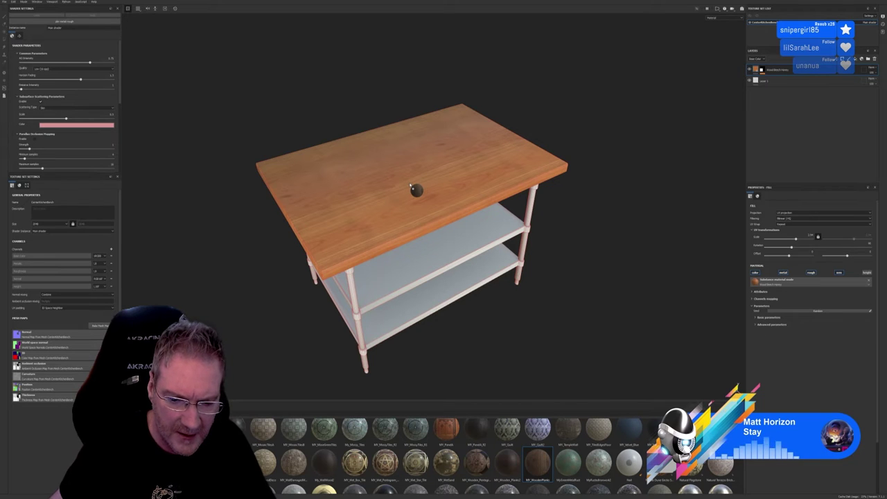
pyautogui.moveTo(412, 187); pyautogui.dragTo(410, 185)
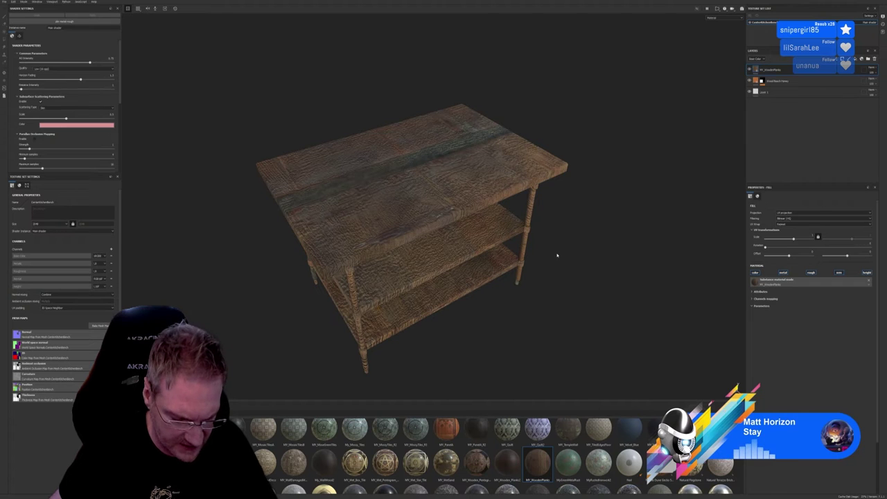
pyautogui.hotkey('ctrl', 'z')
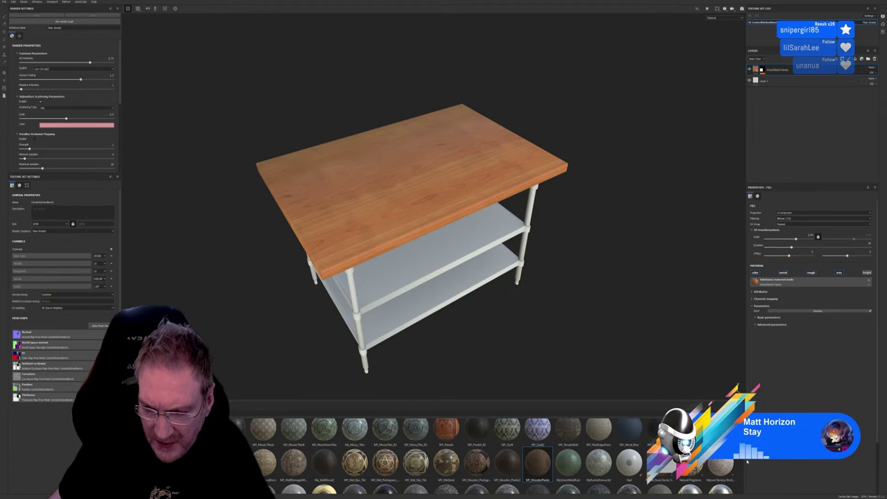
# Try the Nero Marquina Straight Tiles marble on the bench at an increased UV scale, and delete its layer.
pyautogui.scroll(-5, 728, 458)
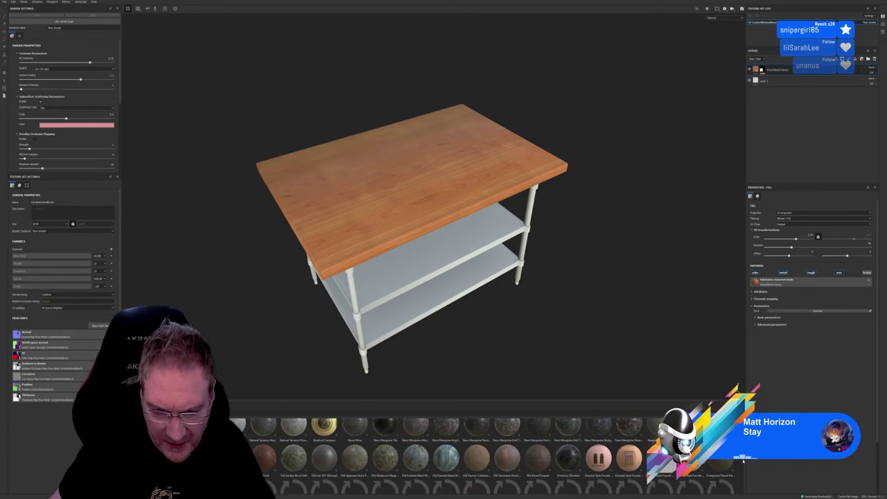
pyautogui.scroll(2, 744, 460)
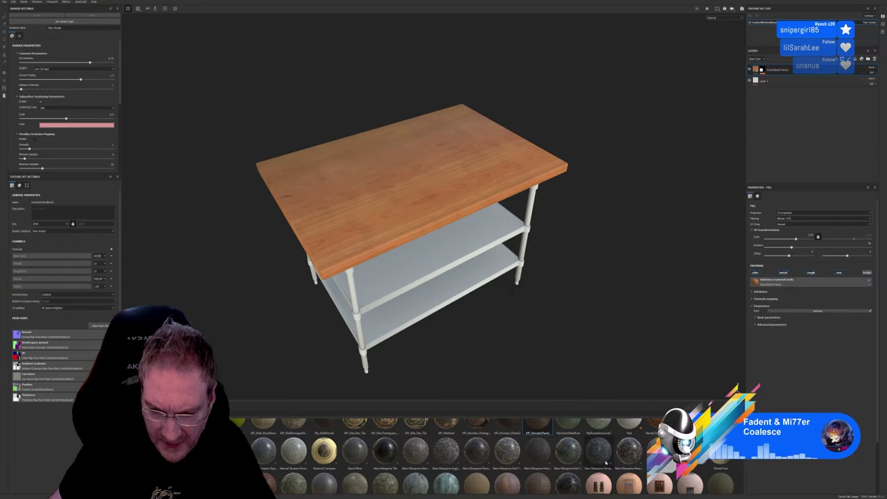
pyautogui.moveTo(604, 461)
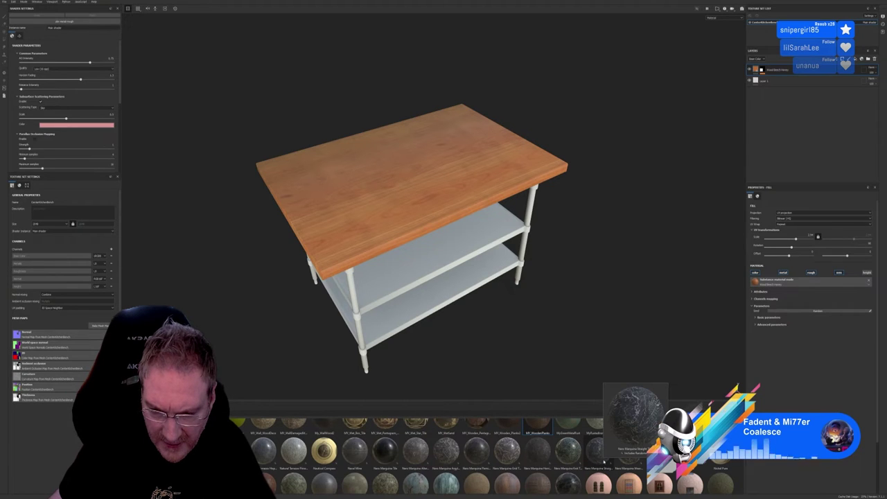
pyautogui.moveTo(605, 462); pyautogui.dragTo(427, 219)
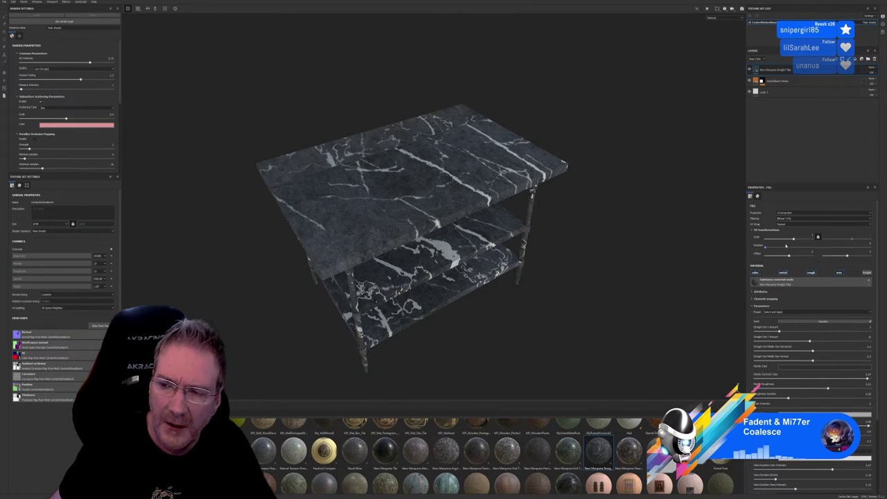
pyautogui.moveTo(791, 239); pyautogui.dragTo(797, 240)
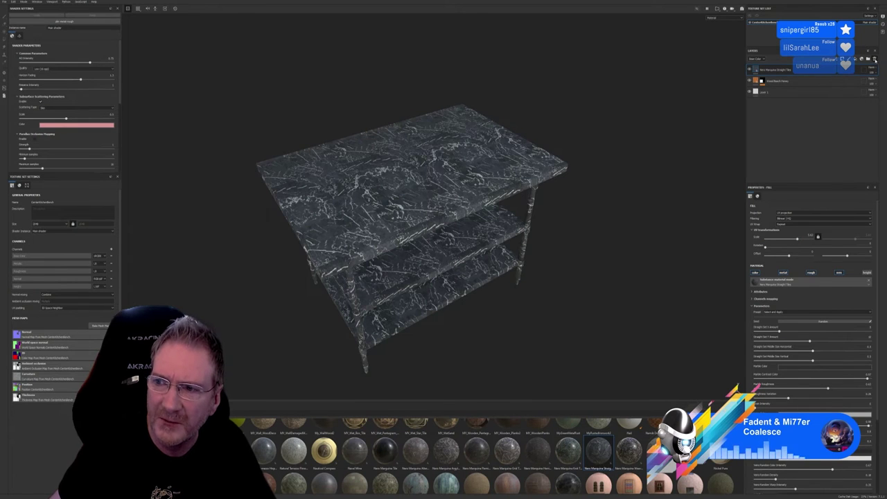
pyautogui.click(875, 59)
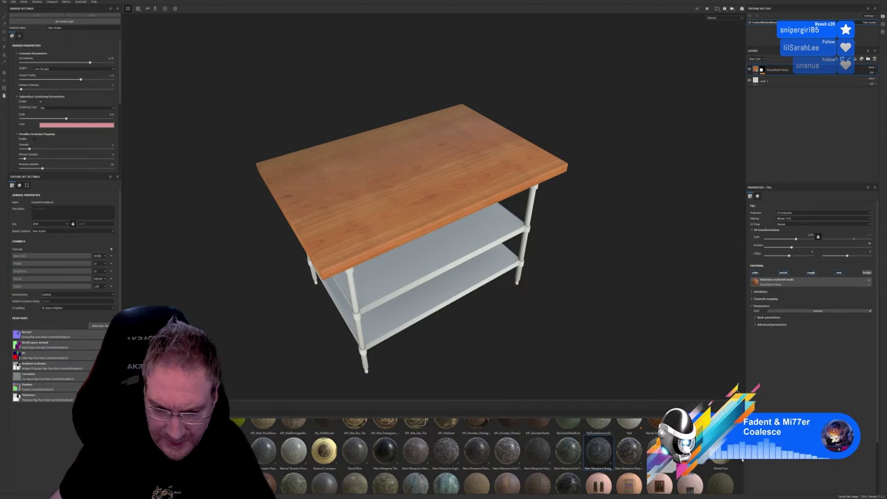
# Add the Parquet Wenge material to the bench as a fill layer and inspect its grain up close on the table top.
pyautogui.scroll(-3, 742, 460)
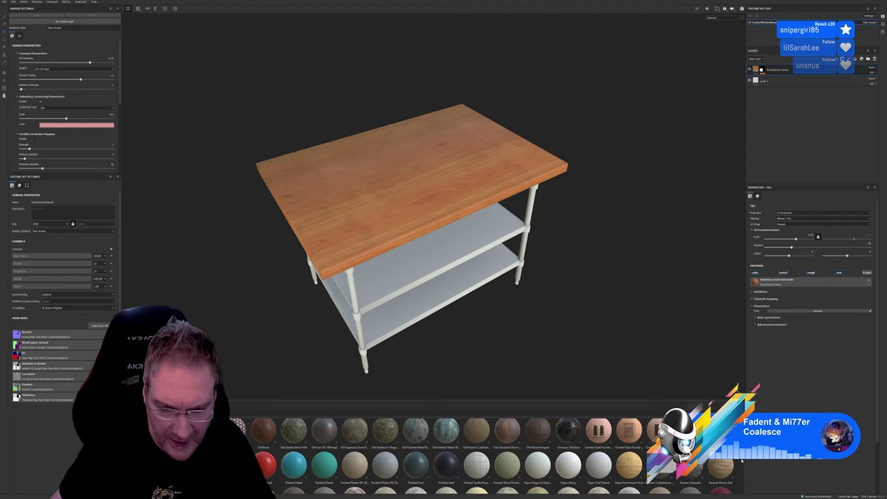
pyautogui.scroll(-1, 742, 460)
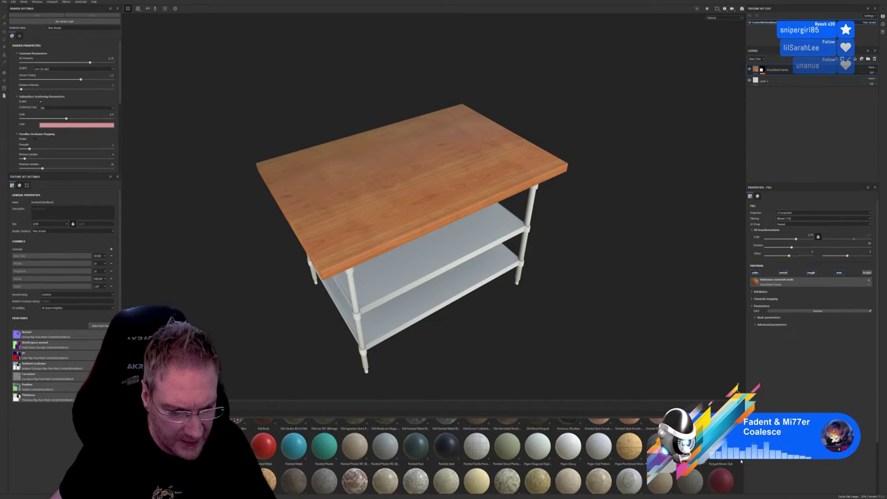
pyautogui.scroll(-1, 741, 461)
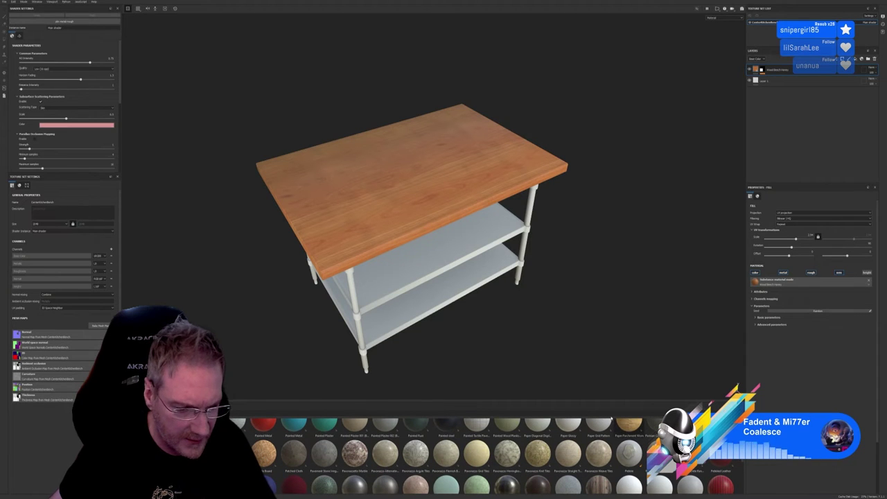
pyautogui.moveTo(741, 460); pyautogui.dragTo(408, 201)
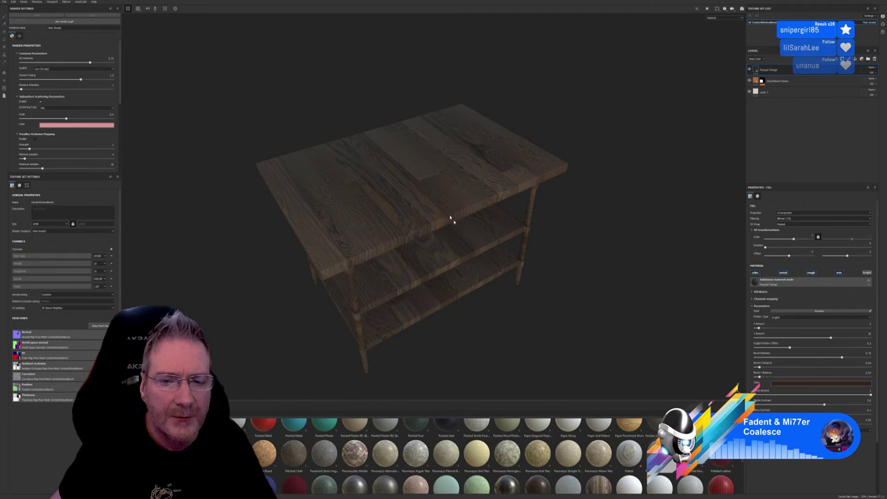
pyautogui.scroll(3, 428, 211)
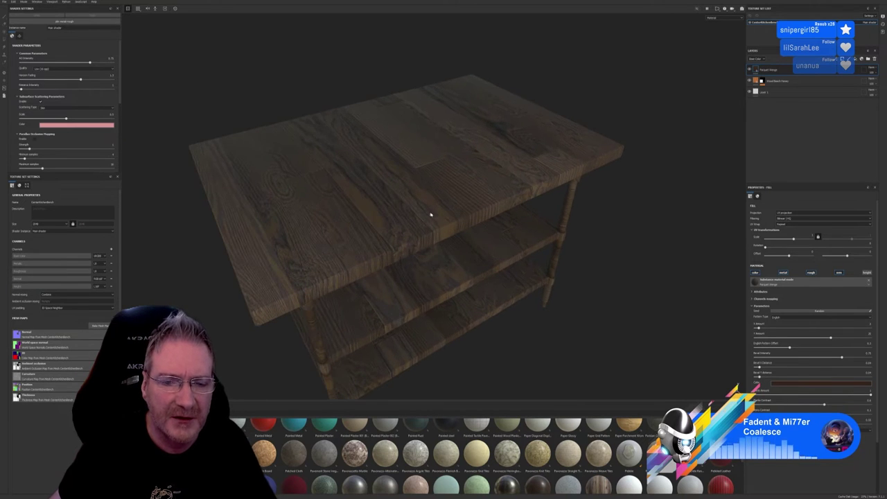
pyautogui.keyDown('alt'); pyautogui.moveTo(430, 229); pyautogui.dragTo(413, 279); pyautogui.keyUp('alt')
pyautogui.scroll(2, 422, 175)
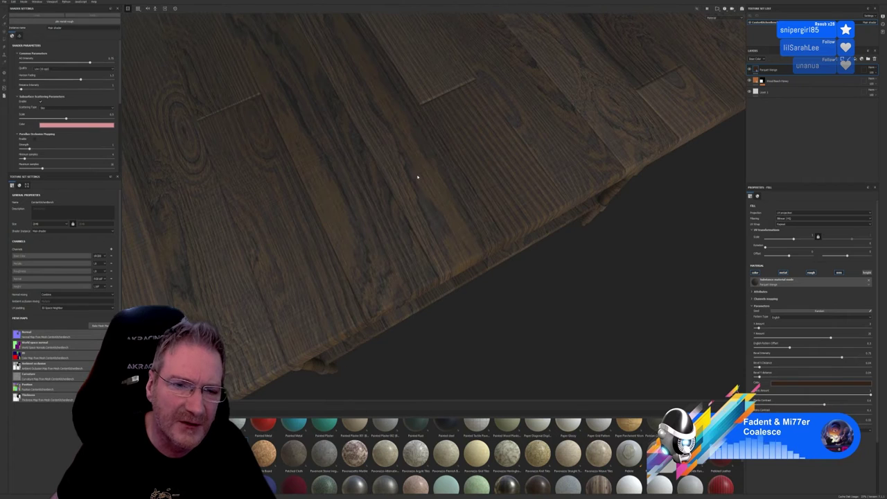
pyautogui.scroll(-4, 422, 180)
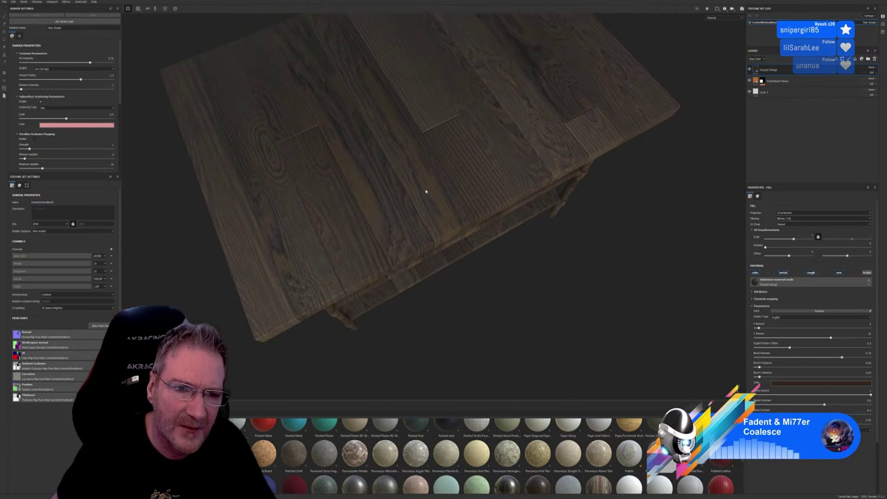
pyautogui.keyDown('alt'); pyautogui.moveTo(469, 262); pyautogui.dragTo(481, 229); pyautogui.keyUp('alt')
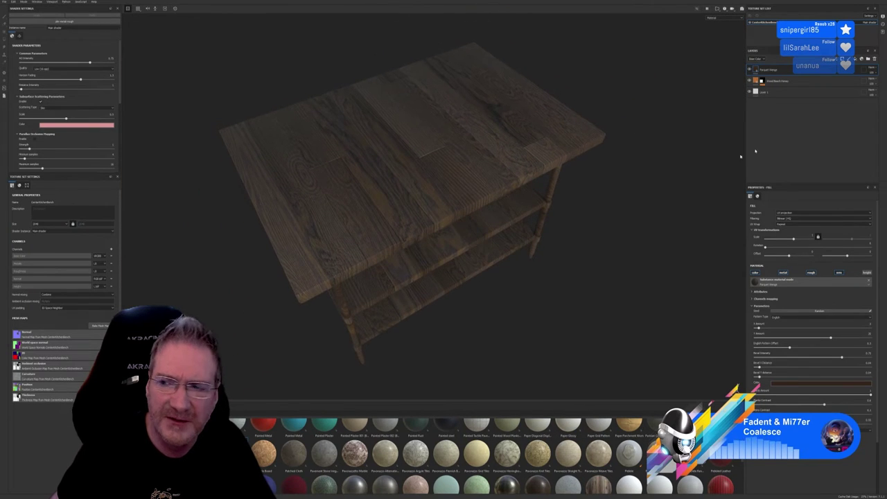
# Rotate the Parquet Wenge layer's UVs so that the planks run along the length of the table top.
pyautogui.moveTo(867, 244); pyautogui.dragTo(878, 243)
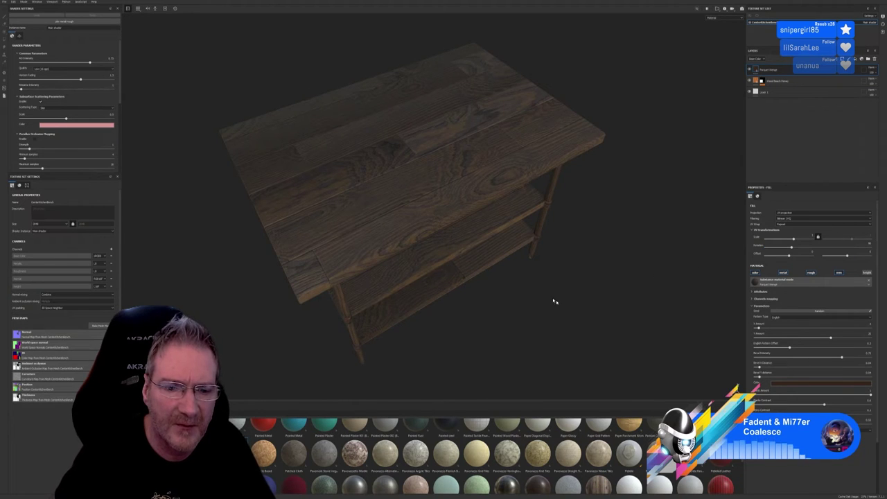
pyautogui.keyDown('alt'); pyautogui.moveTo(531, 305); pyautogui.dragTo(563, 300); pyautogui.keyUp('alt')
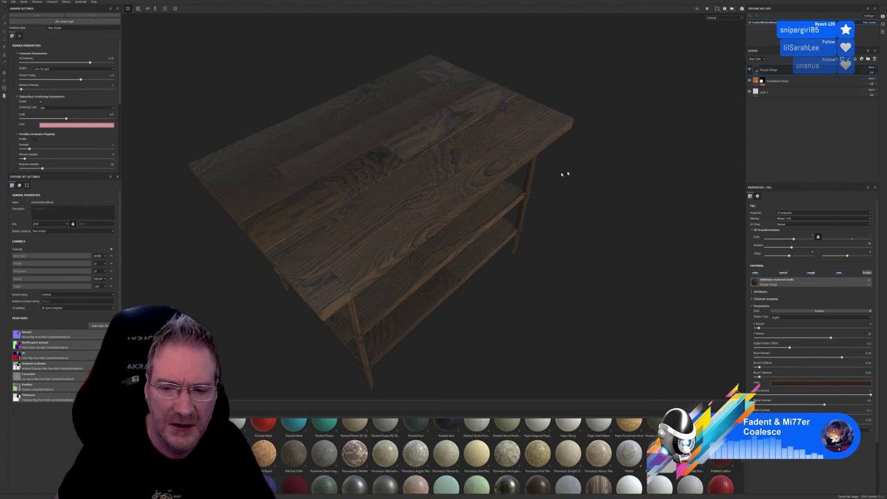
pyautogui.keyDown('alt'); pyautogui.moveTo(504, 273); pyautogui.dragTo(539, 254); pyautogui.keyUp('alt')
# Mask the Parquet Wenge layer with a color selection that uses the table top's red ID color.
pyautogui.rightClick(801, 68)
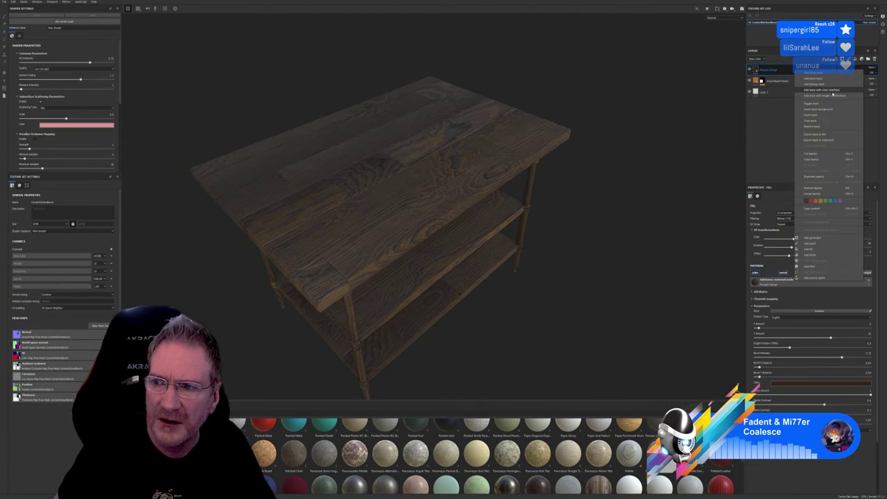
pyautogui.click(825, 89)
pyautogui.click(867, 244)
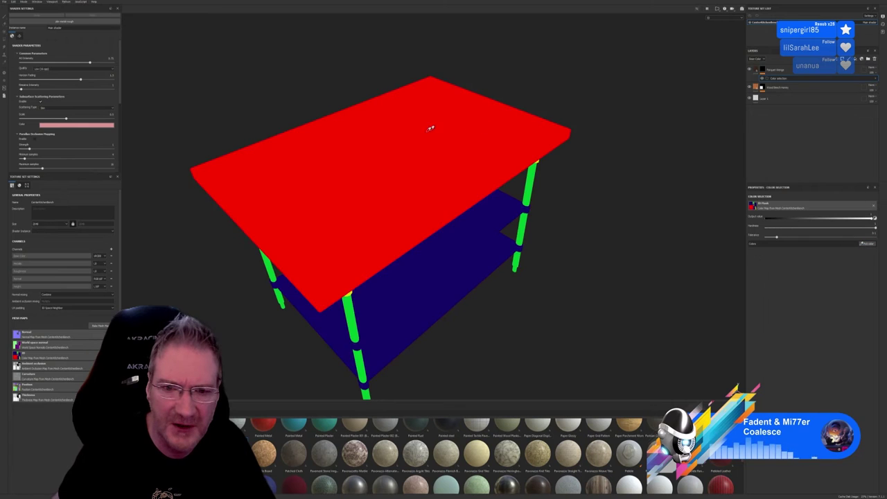
pyautogui.click(430, 129)
pyautogui.keyDown('alt'); pyautogui.moveTo(511, 277); pyautogui.dragTo(451, 247); pyautogui.keyUp('alt')
pyautogui.keyDown('alt'); pyautogui.moveTo(474, 209); pyautogui.dragTo(505, 243); pyautogui.keyUp('alt')
# Hide the Parquet Wenge layer and add the Study_Floor material from the material library to the bench as a fill layer.
pyautogui.click(763, 72)
pyautogui.click(750, 69)
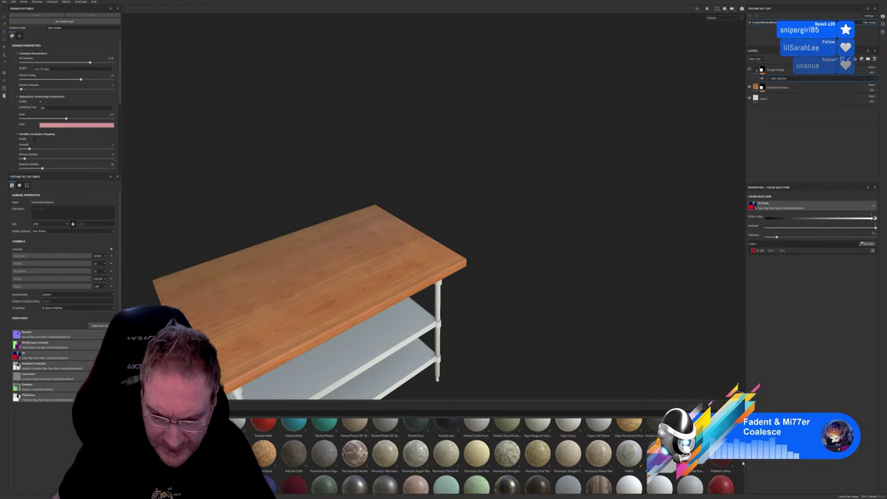
pyautogui.scroll(-1, 743, 463)
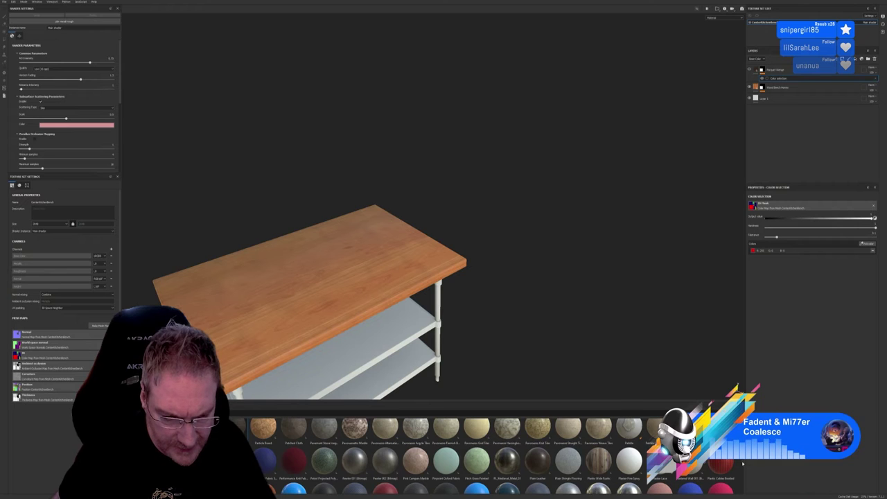
pyautogui.scroll(-1, 742, 463)
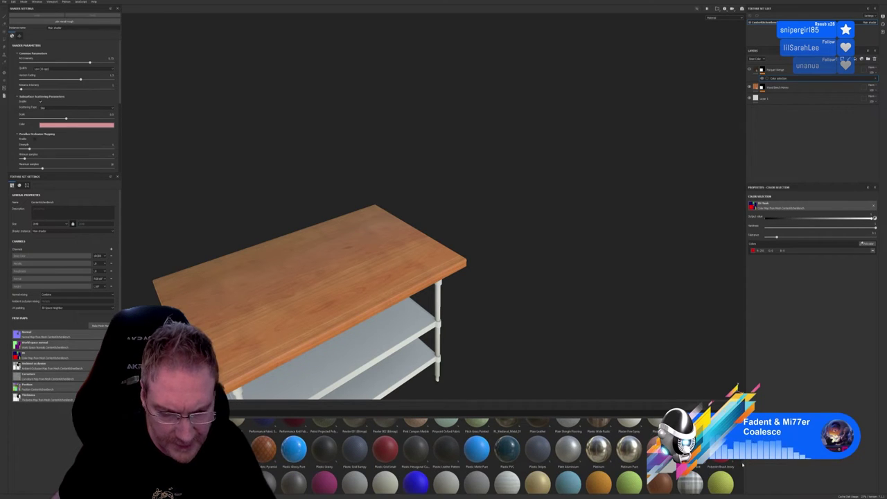
pyautogui.scroll(-1, 742, 465)
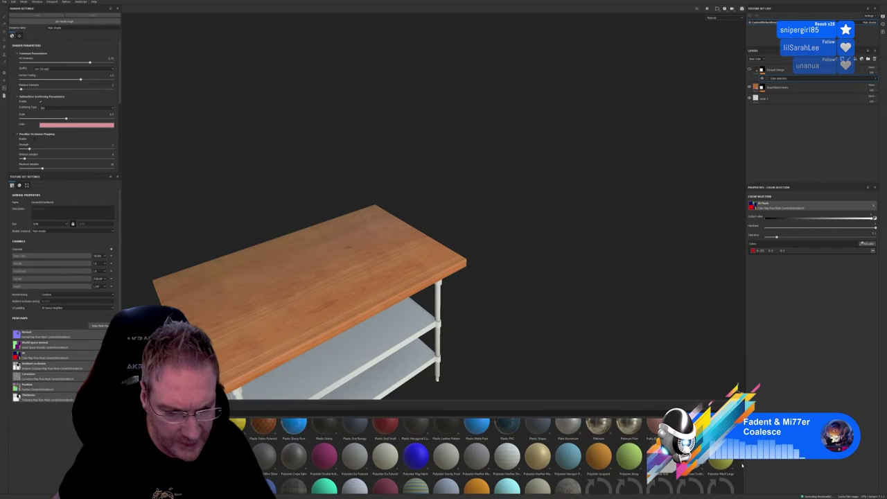
pyautogui.scroll(-1, 743, 466)
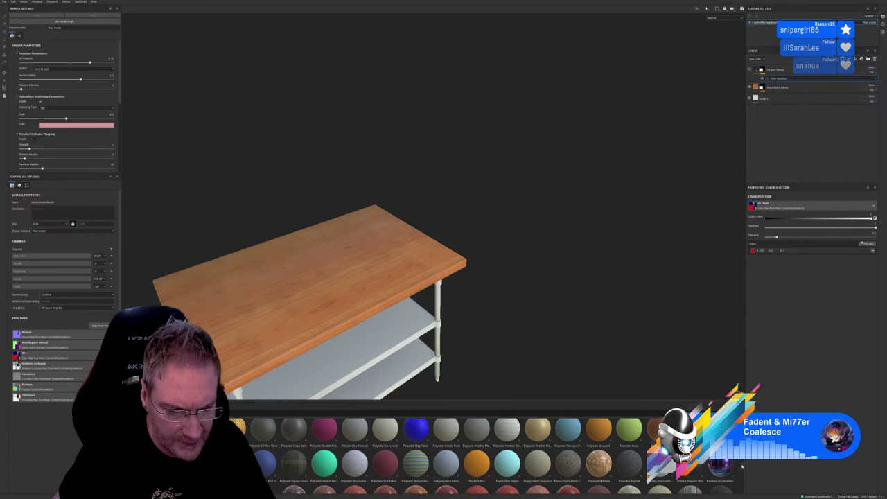
pyautogui.scroll(-1, 742, 466)
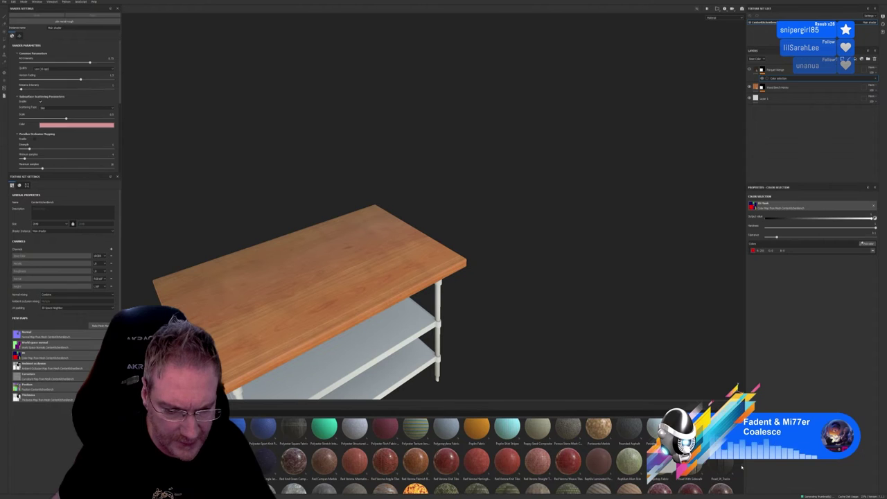
pyautogui.scroll(-4, 742, 468)
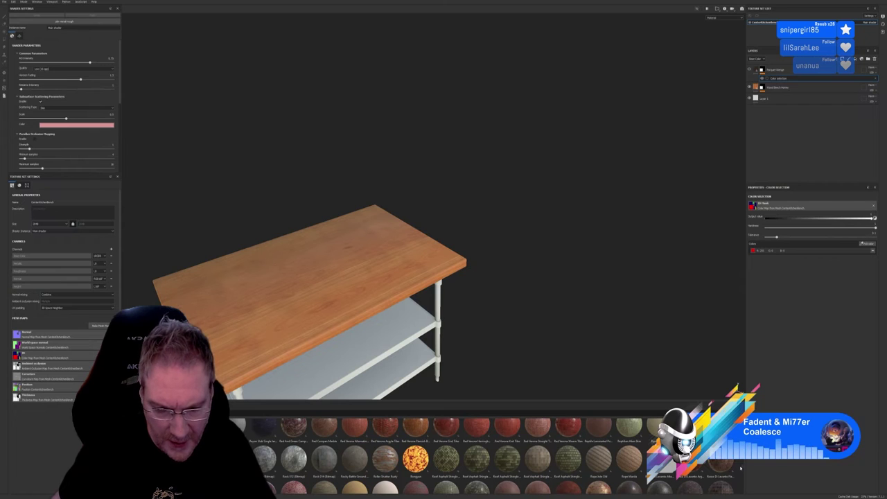
pyautogui.scroll(-2, 740, 468)
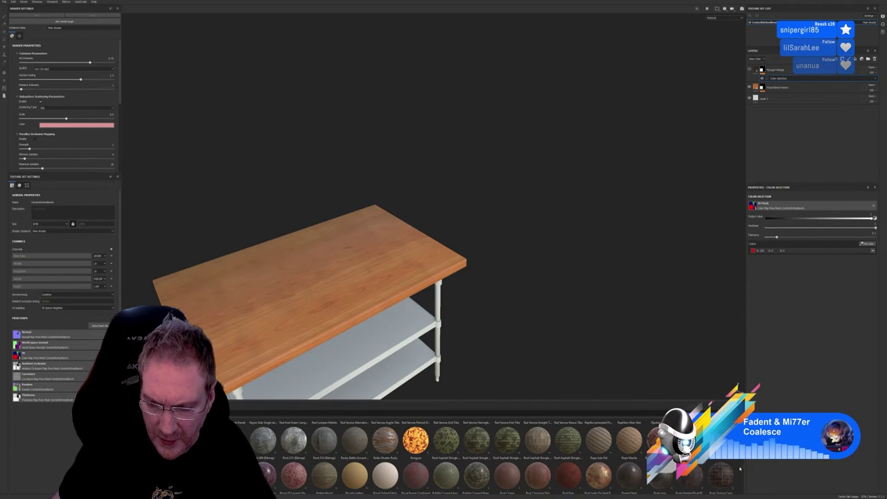
pyautogui.scroll(-1, 740, 468)
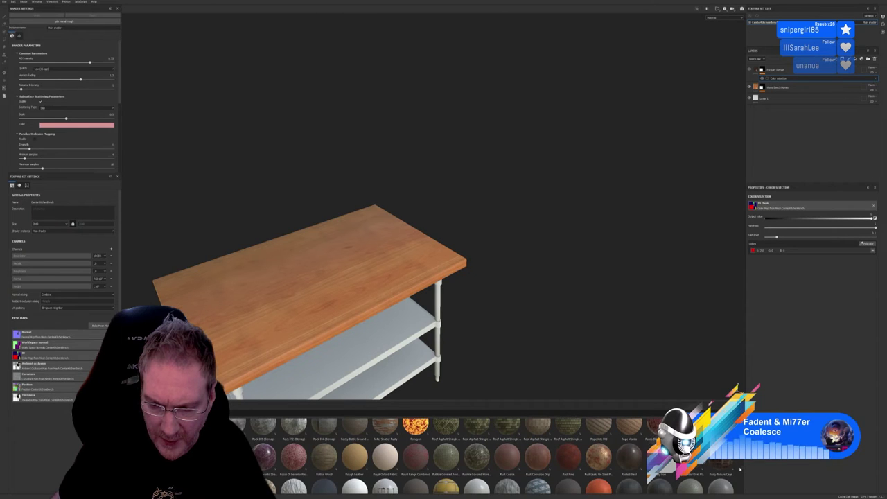
pyautogui.scroll(-2, 739, 470)
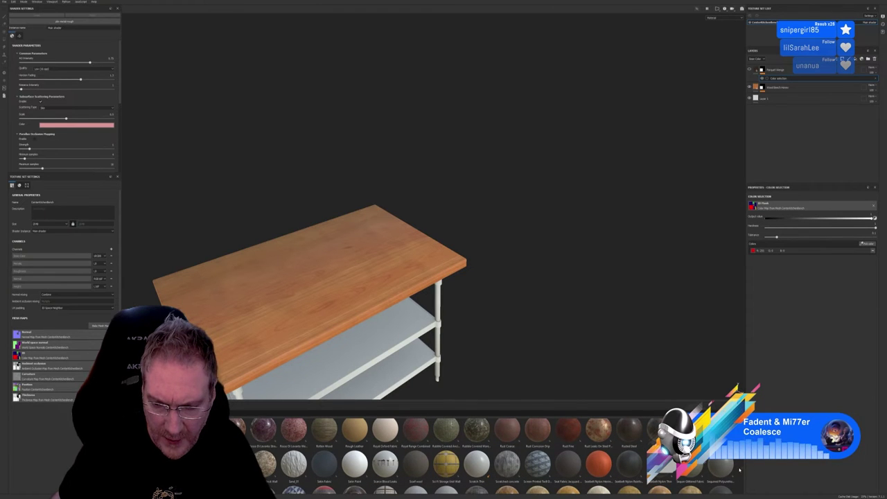
pyautogui.scroll(-2, 739, 470)
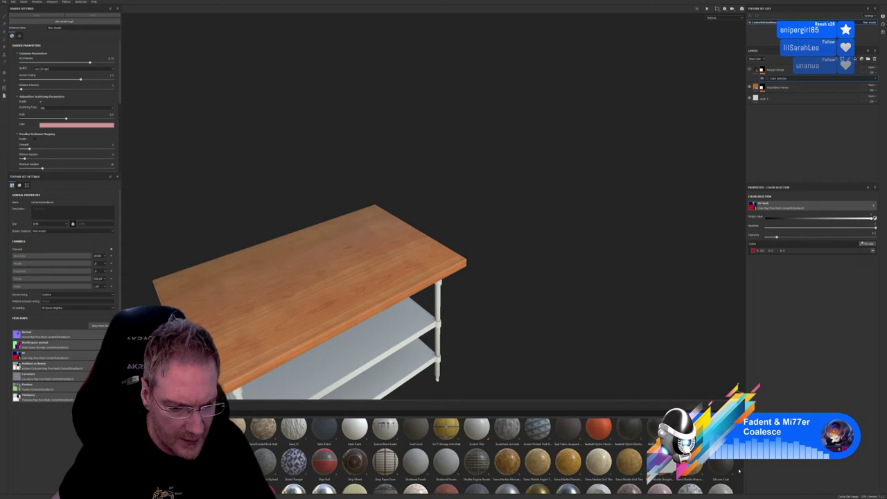
pyautogui.scroll(-2, 740, 470)
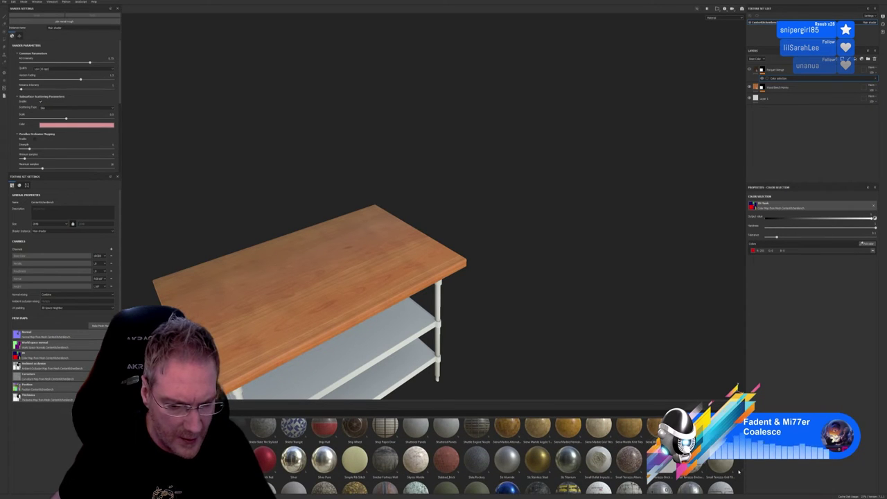
pyautogui.scroll(-1, 740, 471)
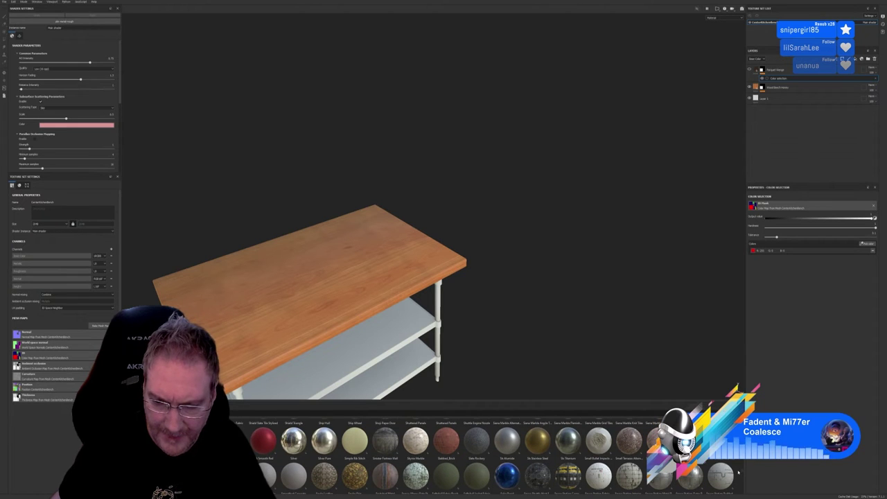
pyautogui.scroll(-2, 740, 472)
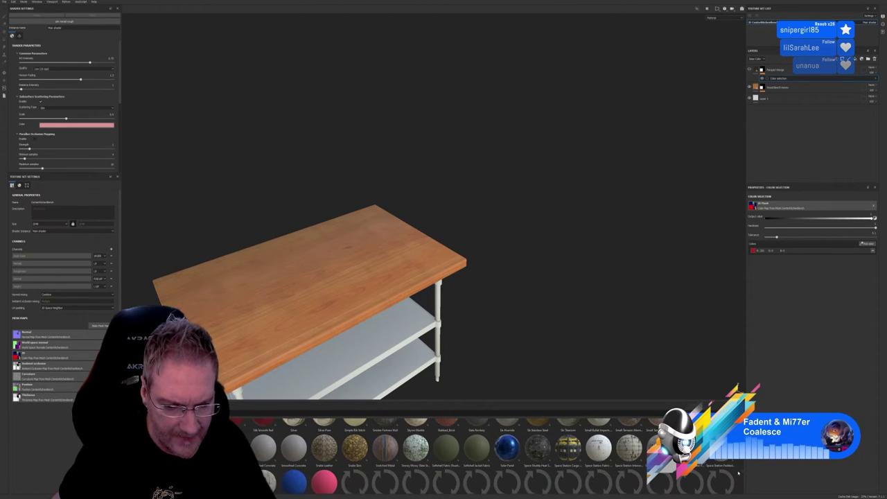
pyautogui.scroll(-3, 739, 473)
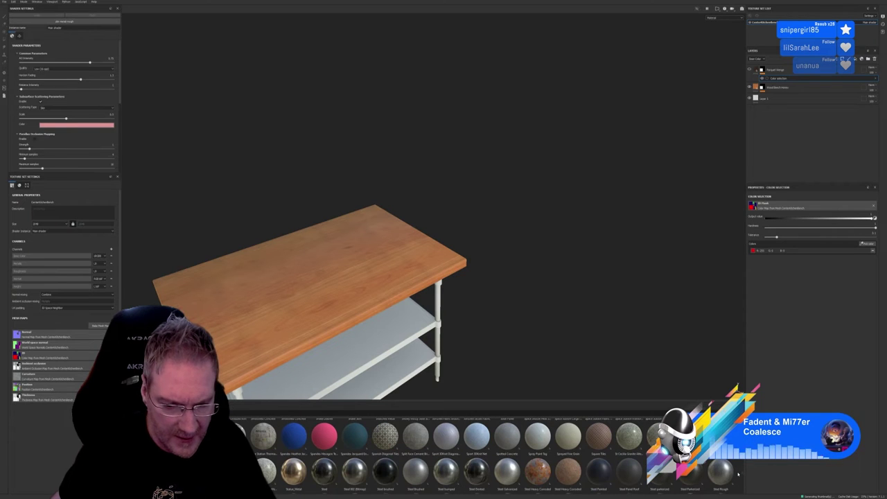
pyautogui.scroll(-2, 739, 474)
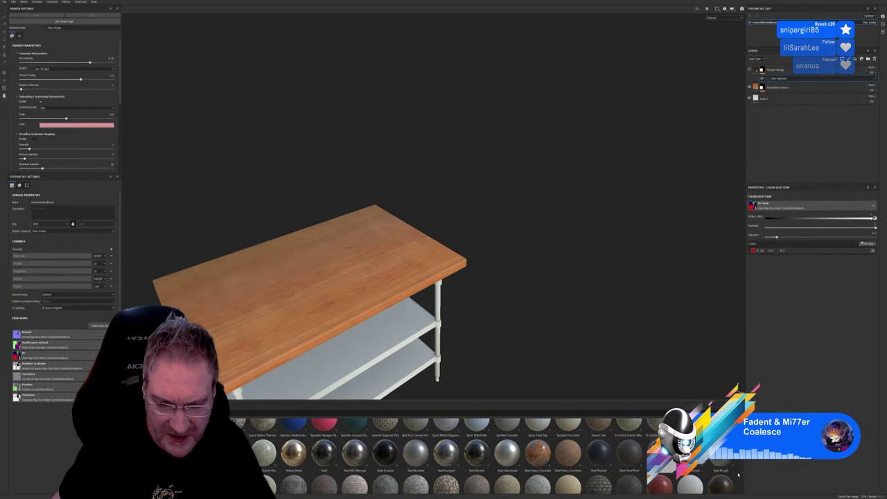
pyautogui.scroll(-1, 739, 474)
pyautogui.scroll(-2, 739, 474)
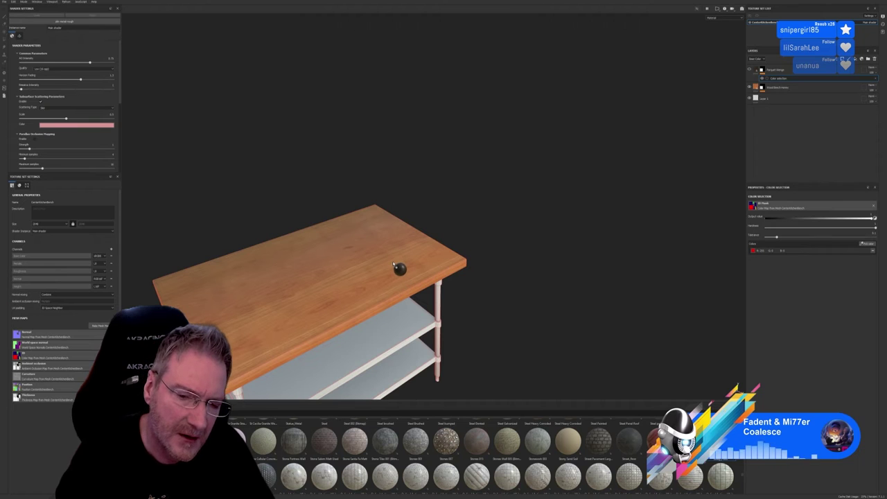
pyautogui.moveTo(399, 269); pyautogui.dragTo(374, 256)
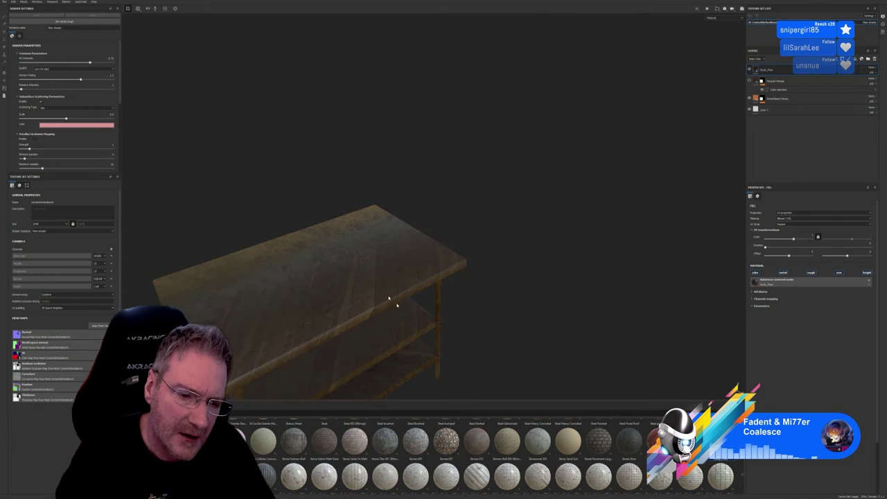
# Inspect the Study_Floor planks up close on the table top and hide the Wood Beech layer beneath them.
pyautogui.keyDown('alt'); pyautogui.moveTo(458, 324); pyautogui.dragTo(443, 373); pyautogui.keyUp('alt')
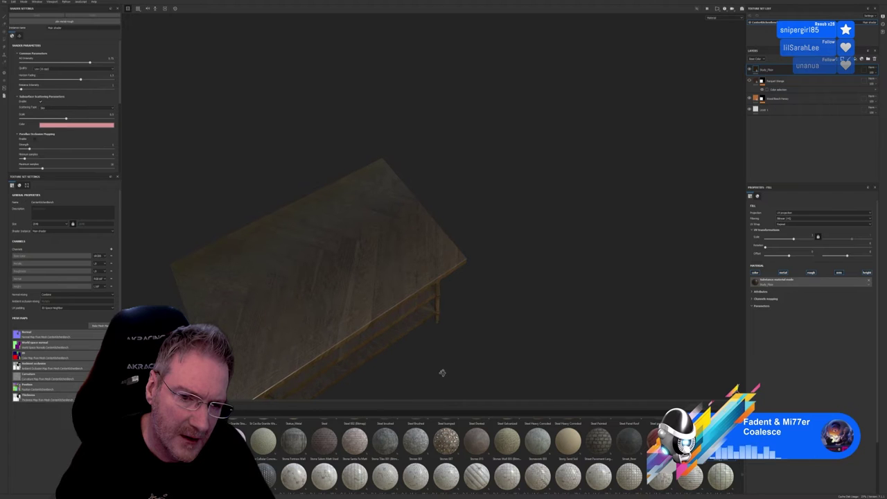
pyautogui.scroll(2, 290, 291)
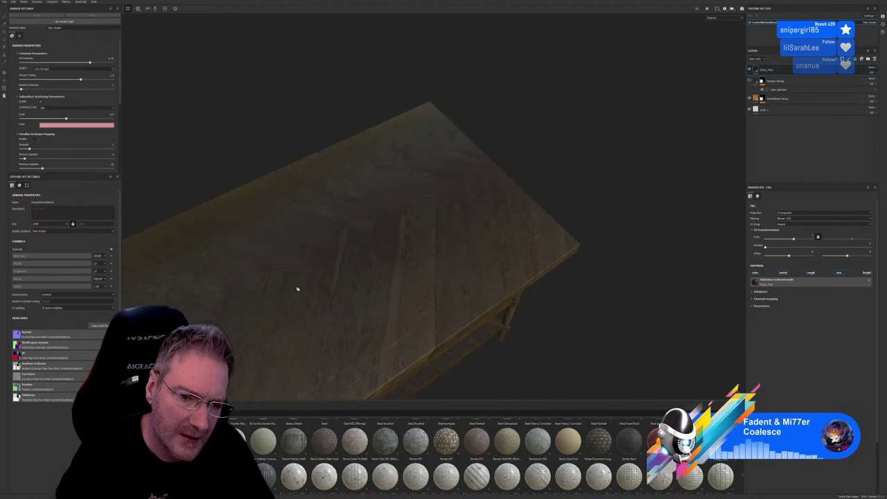
pyautogui.keyDown('alt'); pyautogui.moveTo(294, 315); pyautogui.dragTo(374, 323); pyautogui.keyUp('alt')
pyautogui.scroll(3, 375, 323)
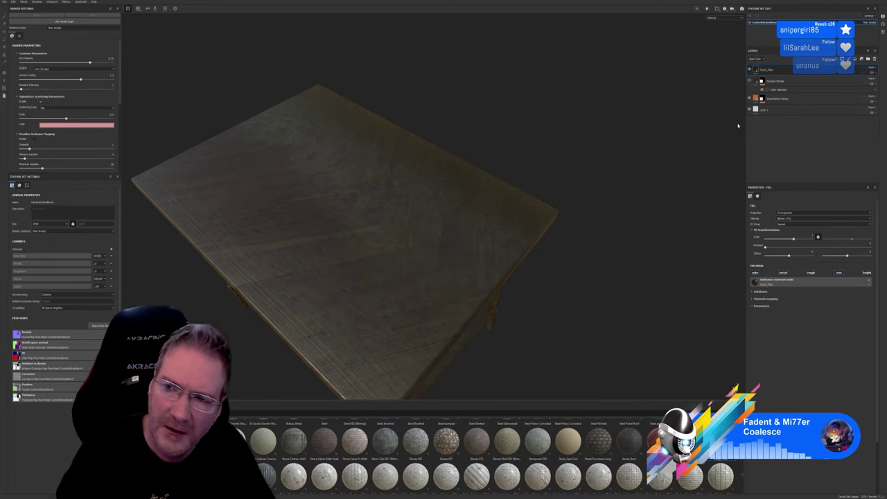
pyautogui.click(749, 98)
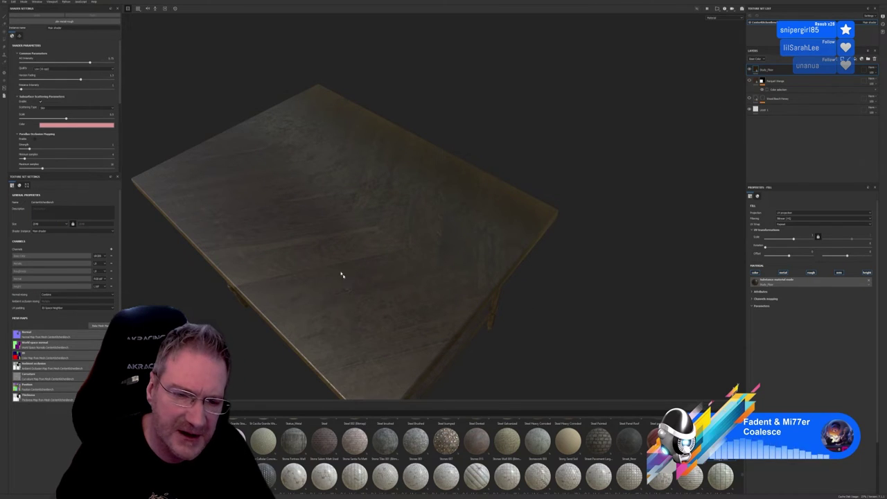
# Examine the Study_Floor material's plank pattern and edges on the bench from several angles.
pyautogui.keyDown('alt'); pyautogui.moveTo(362, 306); pyautogui.dragTo(580, 294); pyautogui.keyUp('alt')
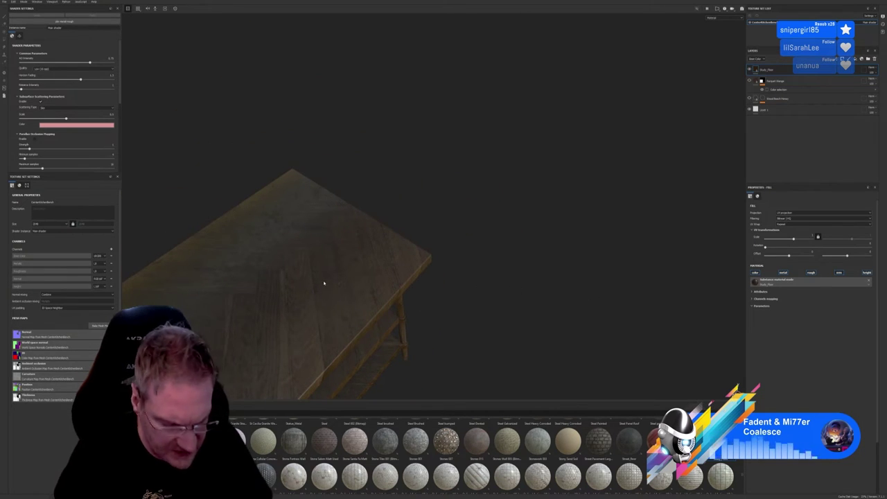
pyautogui.keyDown('alt'); pyautogui.moveTo(297, 284); pyautogui.dragTo(464, 163); pyautogui.keyUp('alt')
pyautogui.keyDown('alt'); pyautogui.moveTo(463, 162); pyautogui.dragTo(465, 155, button='middle'); pyautogui.keyUp('alt')
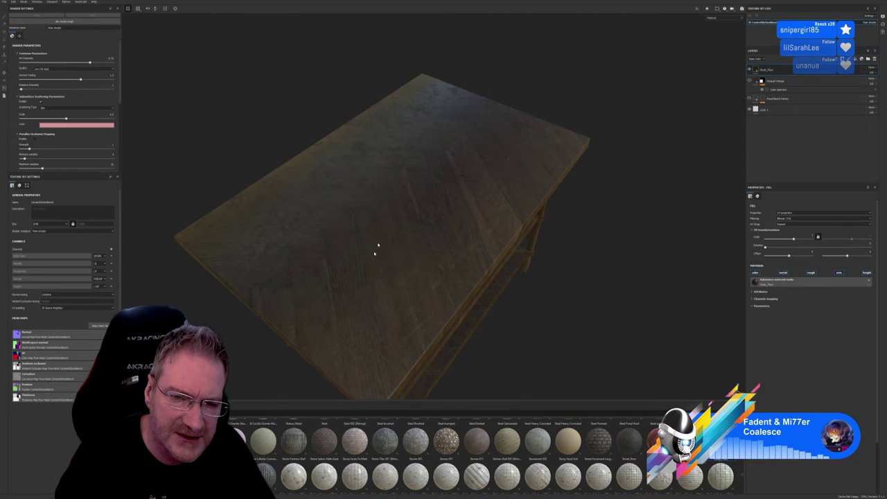
pyautogui.keyDown('alt'); pyautogui.moveTo(377, 247); pyautogui.dragTo(370, 303); pyautogui.keyUp('alt')
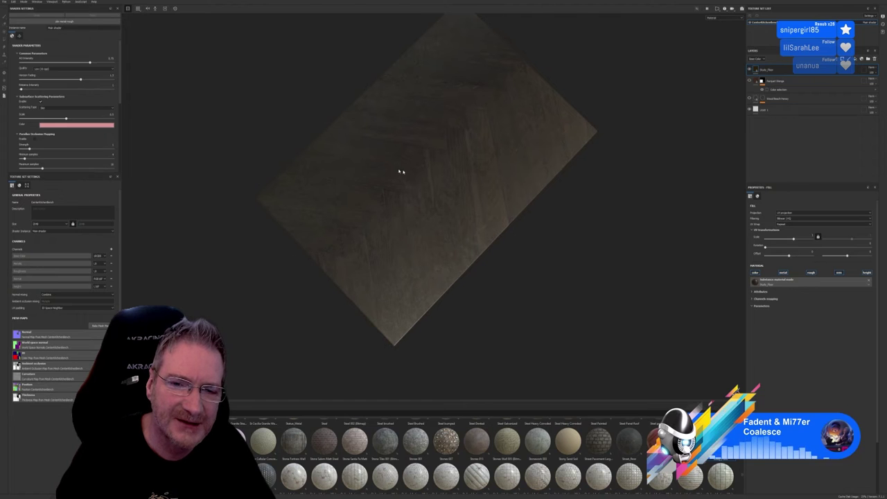
pyautogui.keyDown('alt'); pyautogui.moveTo(523, 324); pyautogui.dragTo(496, 274); pyautogui.keyUp('alt')
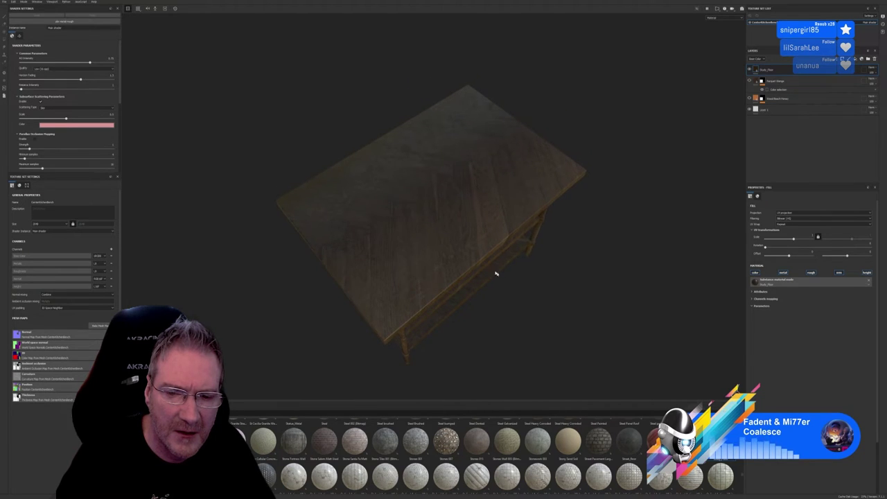
# Hide the Study_Floor layer and delete Layer 1 from the bottom of the layer stack.
pyautogui.click(750, 69)
pyautogui.click(782, 112)
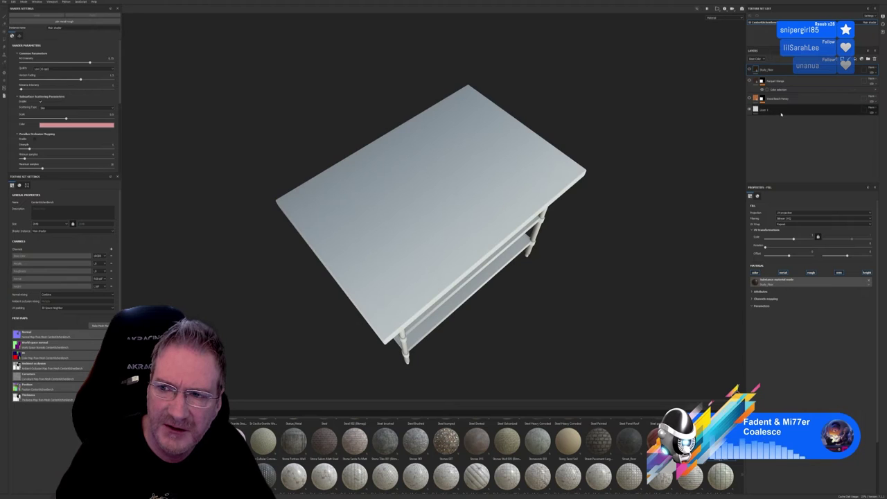
pyautogui.press('Delete')
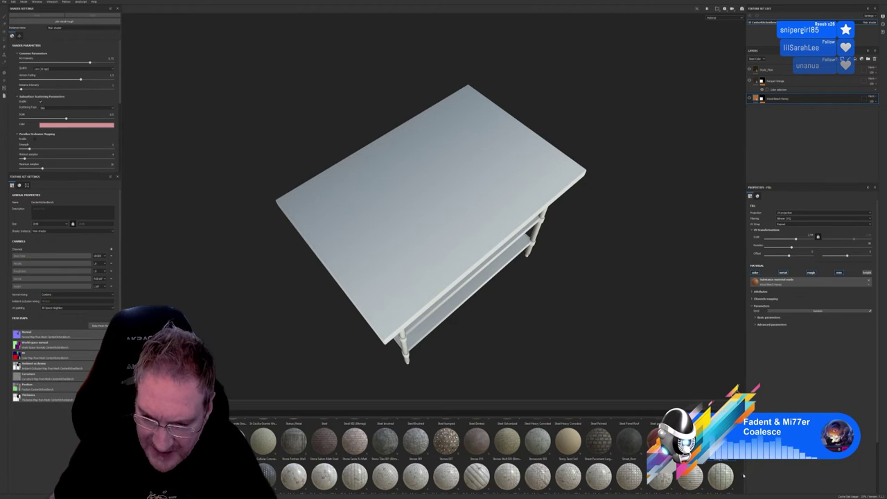
# Browse the stylized materials in the library and compare the table top with the Wood Beech layer shown and hidden.
pyautogui.scroll(-5, 744, 475)
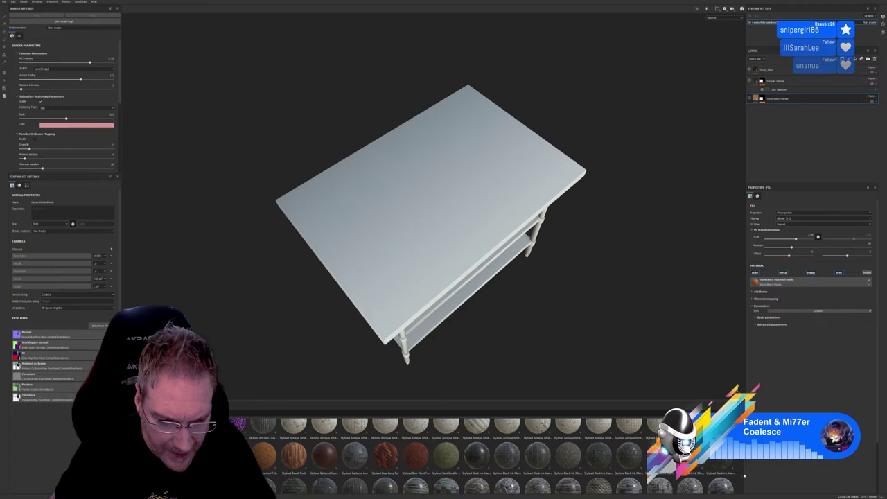
pyautogui.scroll(-3, 744, 475)
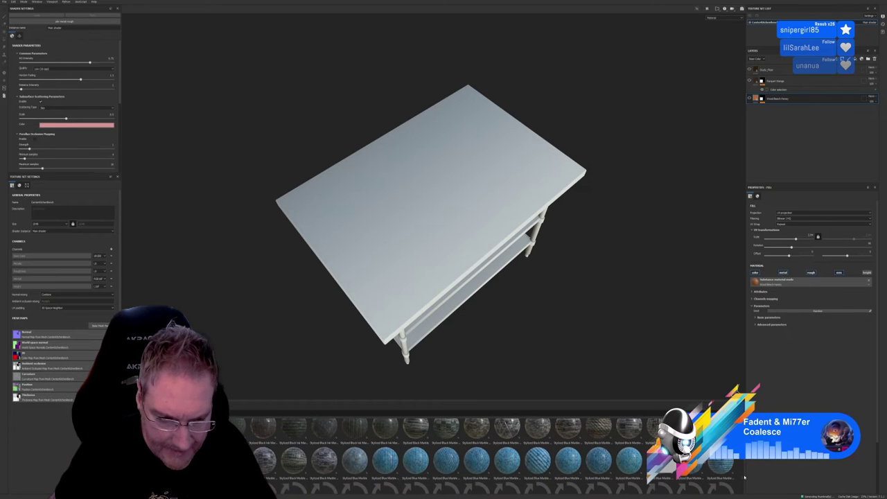
pyautogui.scroll(-2, 744, 476)
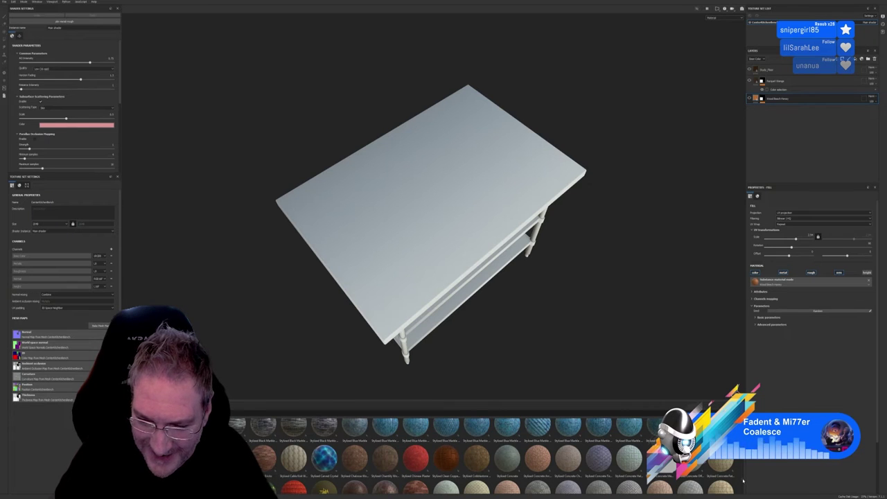
pyautogui.scroll(-3, 744, 480)
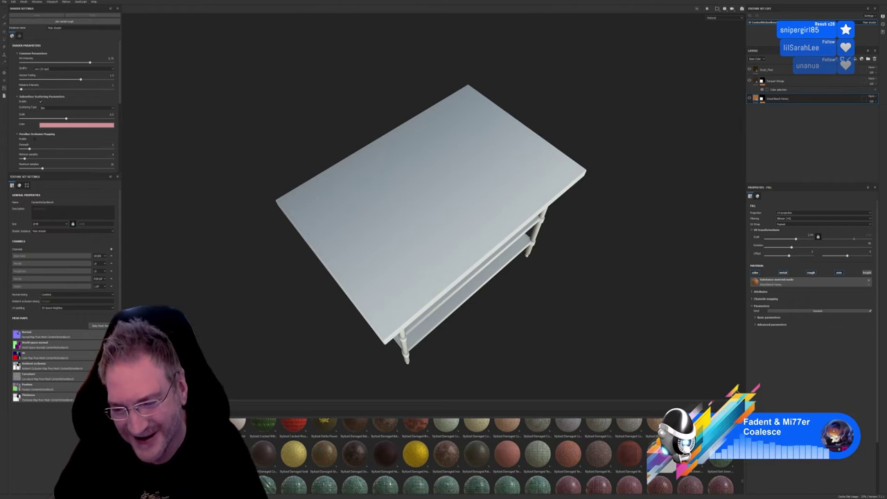
pyautogui.scroll(-3, 743, 483)
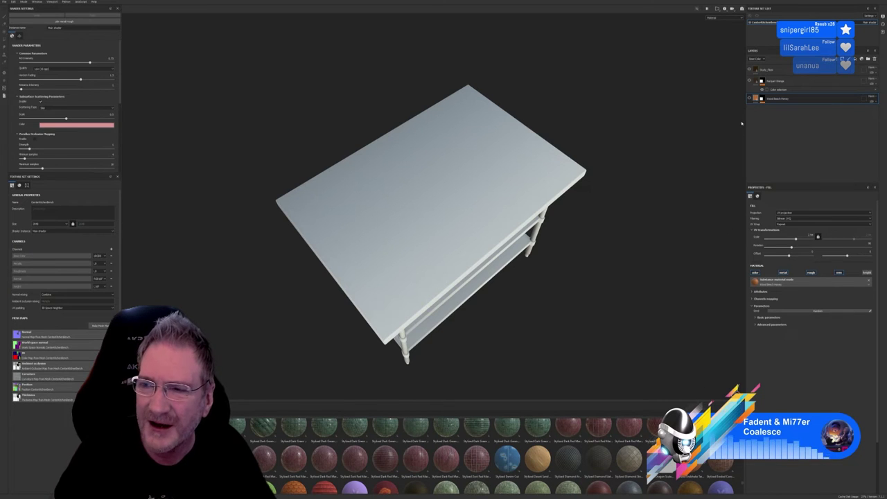
pyautogui.click(749, 99)
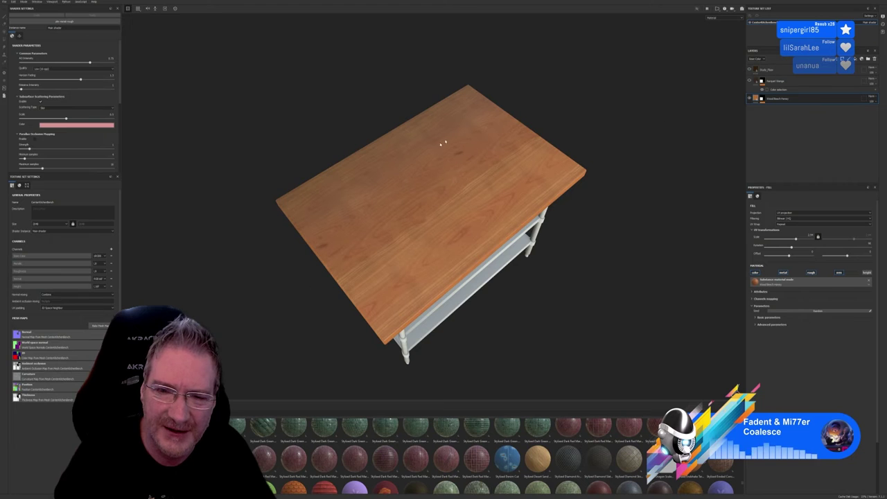
pyautogui.click(751, 98)
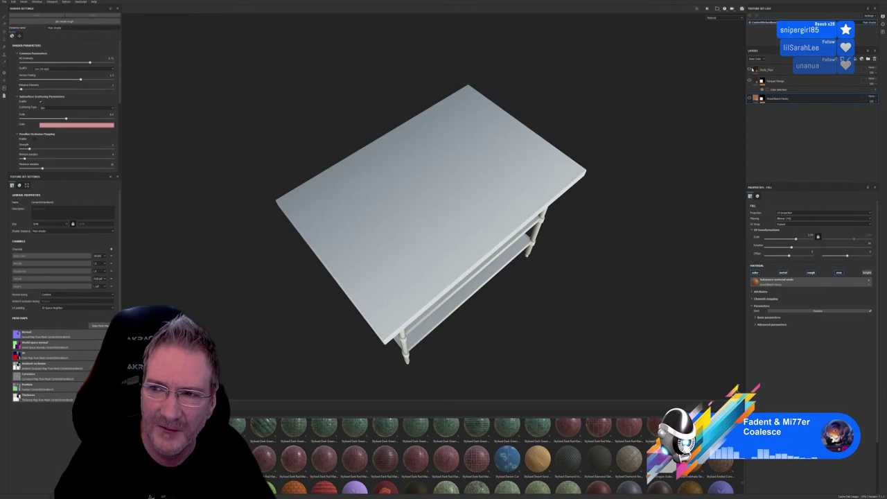
# Compare the bench with the Study_Floor layer shown and hidden, leaving the layer hidden.
pyautogui.click(750, 70)
pyautogui.keyDown('alt'); pyautogui.moveTo(509, 170); pyautogui.dragTo(500, 191); pyautogui.keyUp('alt')
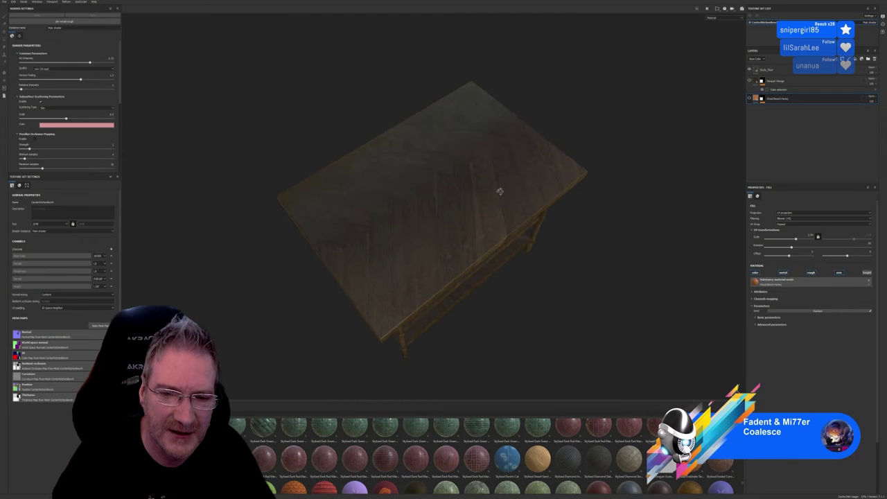
pyautogui.click(750, 70)
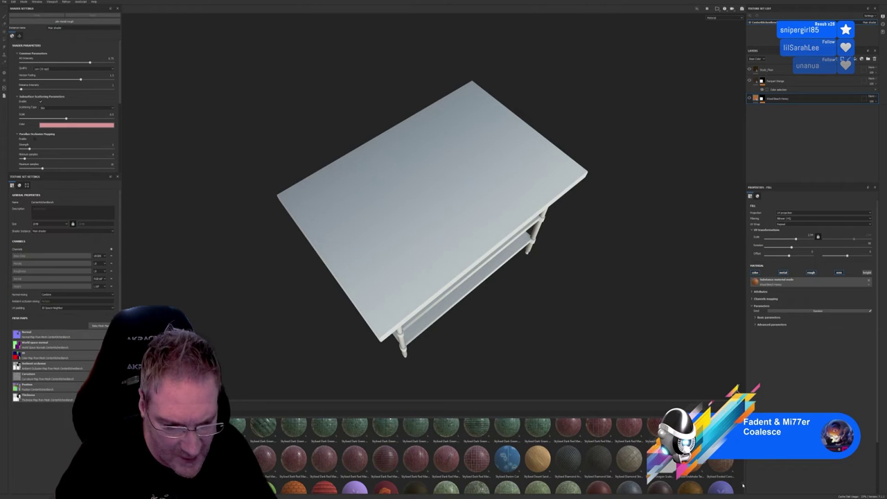
# Browse the material library from the stylized materials through to the wood materials at the end for a table top surface.
pyautogui.scroll(-5, 743, 485)
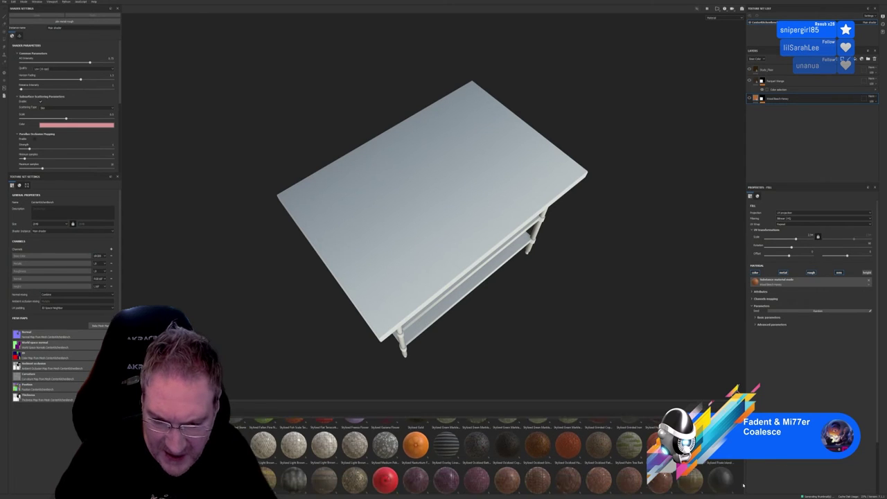
pyautogui.scroll(-1, 744, 485)
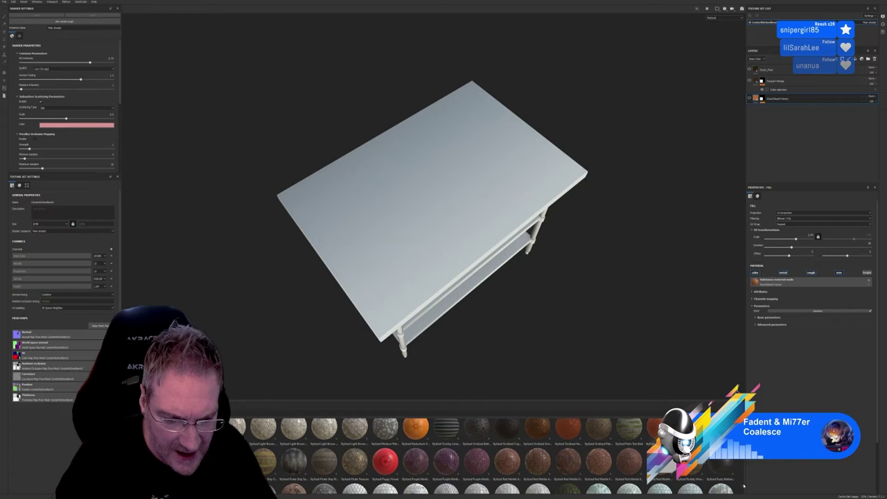
pyautogui.scroll(-1, 743, 486)
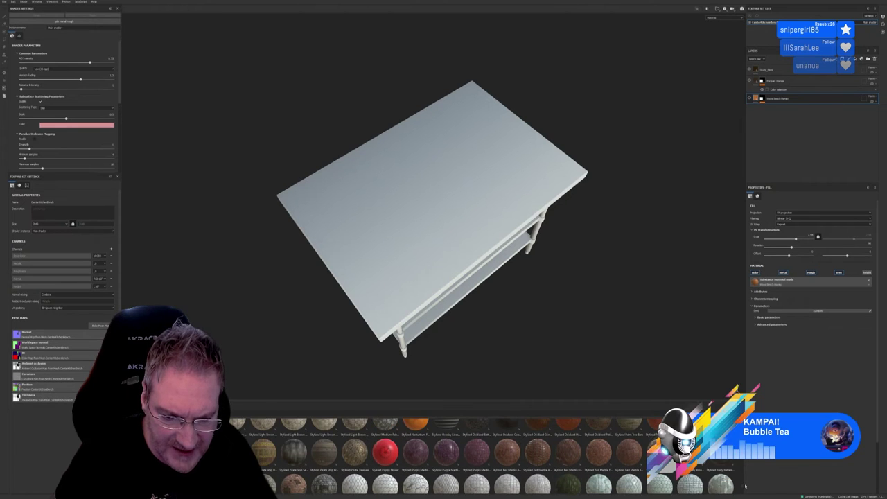
pyautogui.scroll(1, 746, 487)
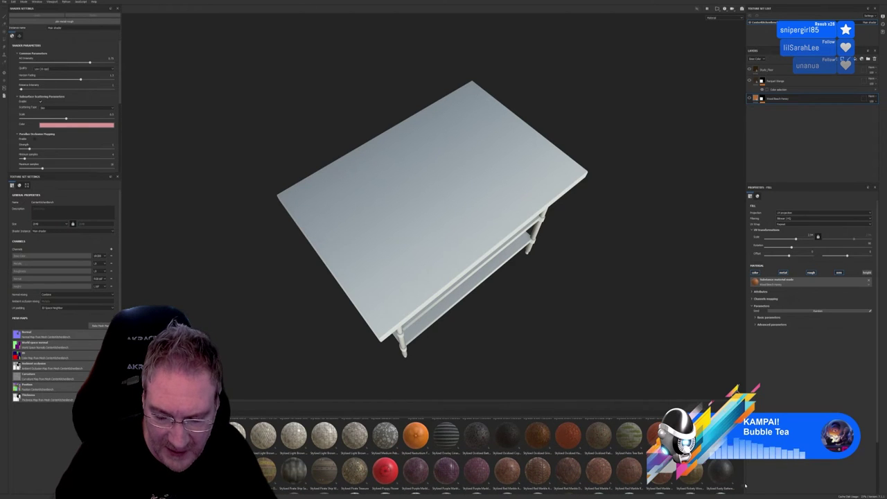
pyautogui.scroll(-1, 745, 487)
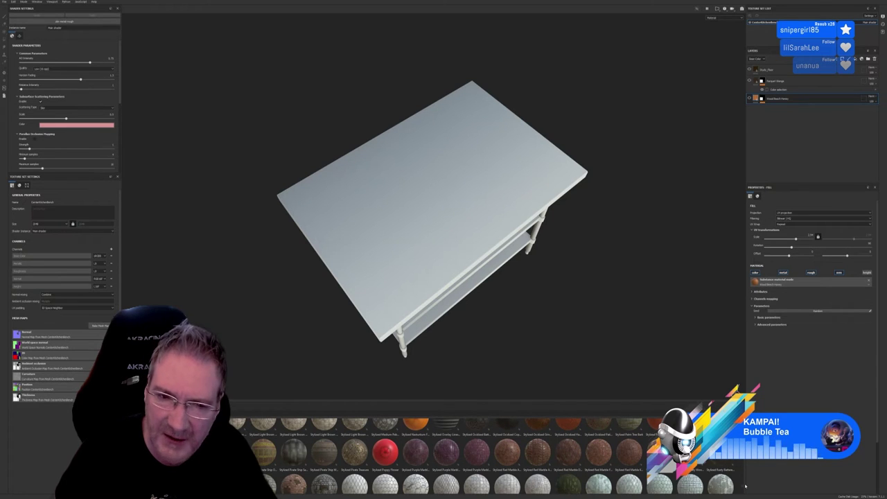
pyautogui.scroll(-2, 745, 486)
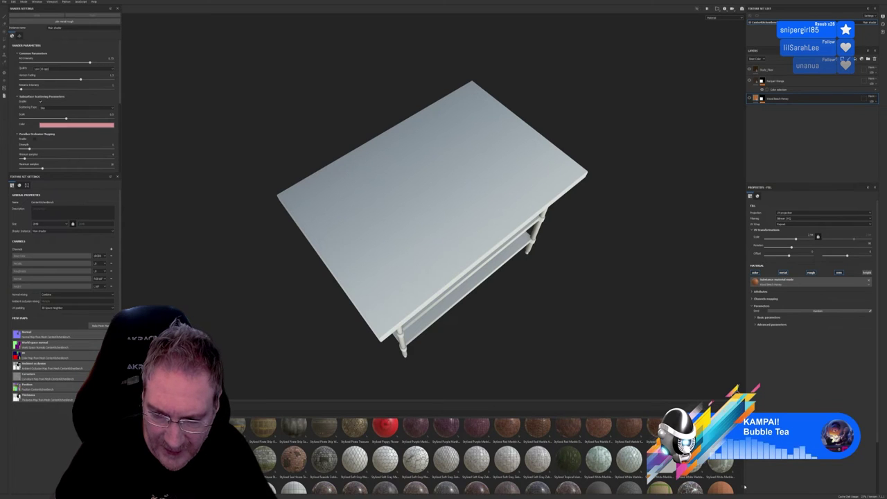
pyautogui.scroll(-2, 745, 487)
pyautogui.scroll(-2, 746, 487)
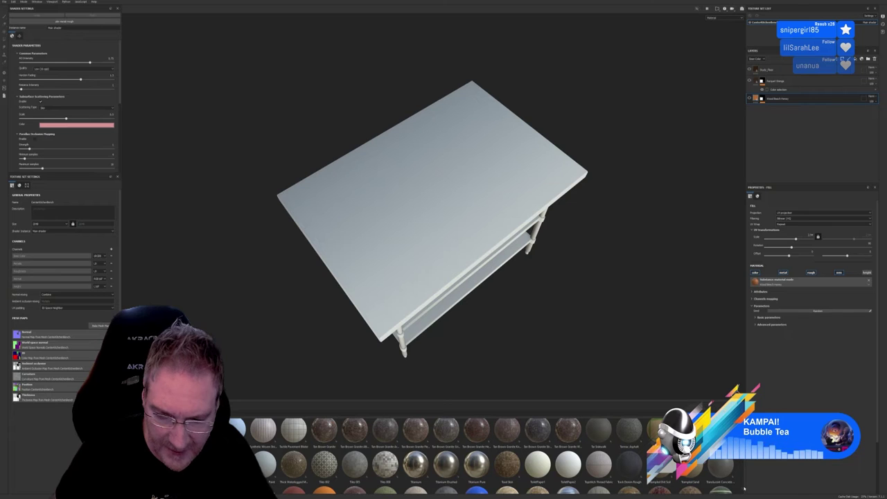
pyautogui.scroll(-2, 745, 487)
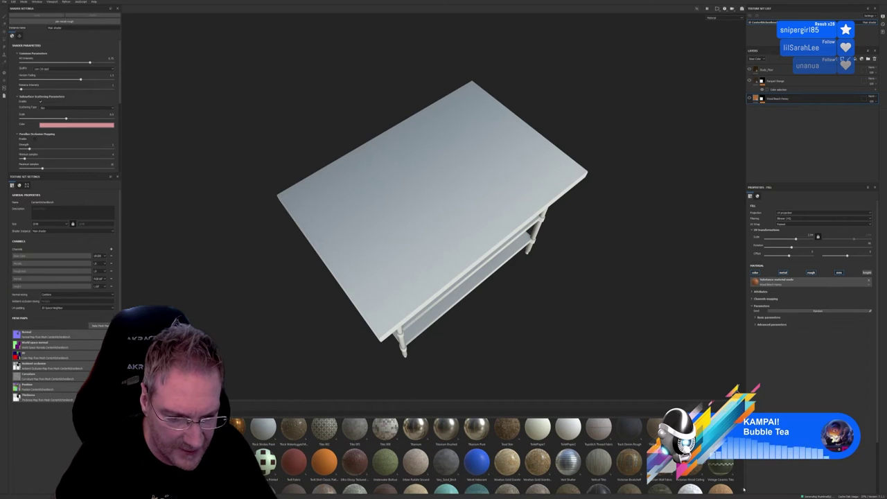
pyautogui.scroll(-2, 744, 489)
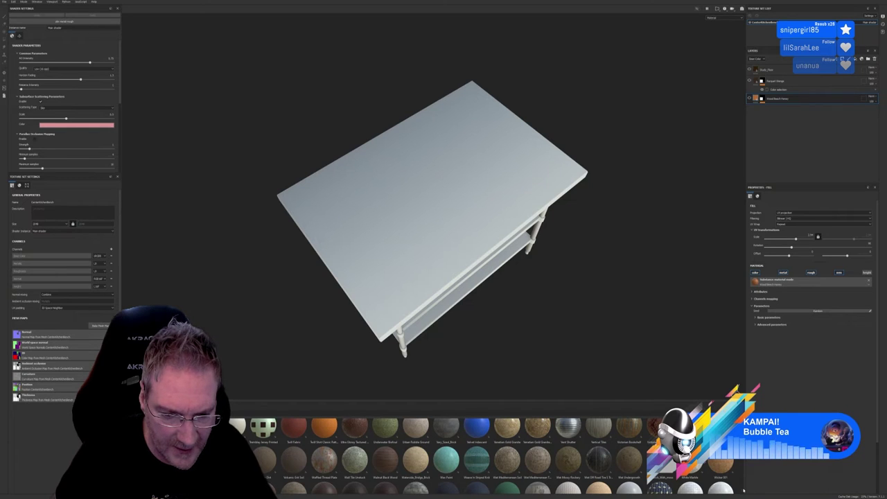
pyautogui.scroll(-2, 744, 490)
pyautogui.scroll(-1, 744, 492)
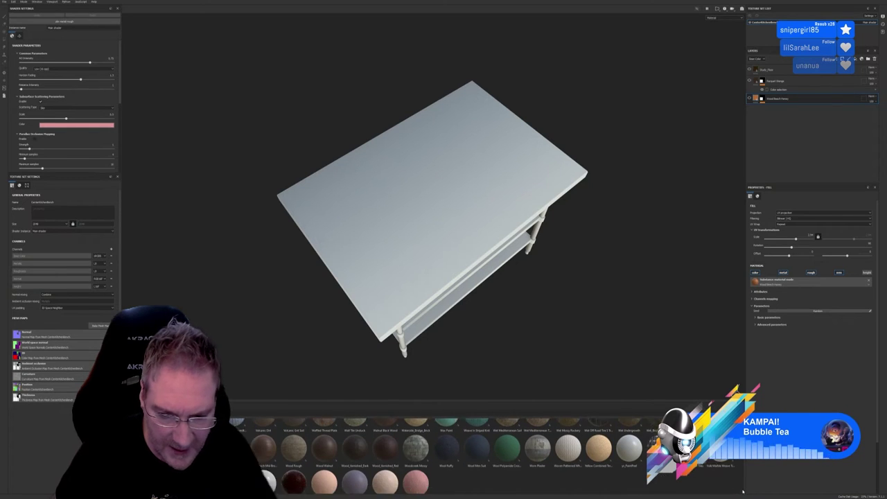
pyautogui.scroll(2, 744, 491)
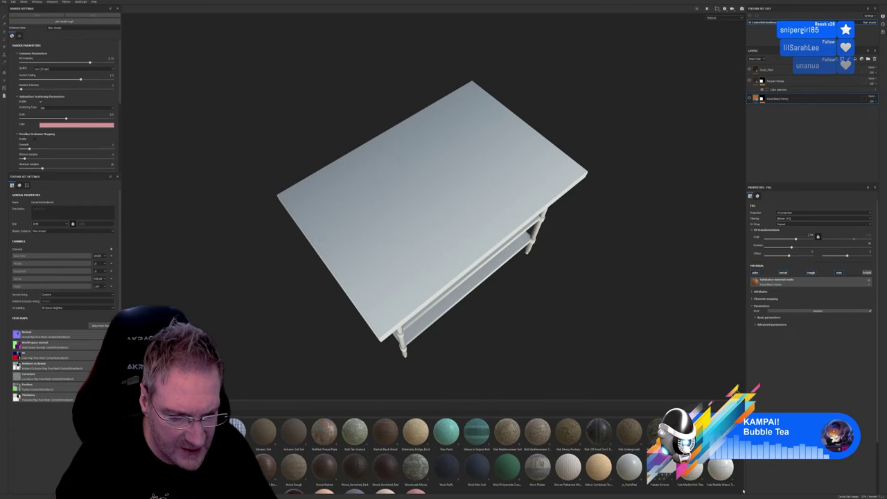
pyautogui.scroll(-1, 744, 491)
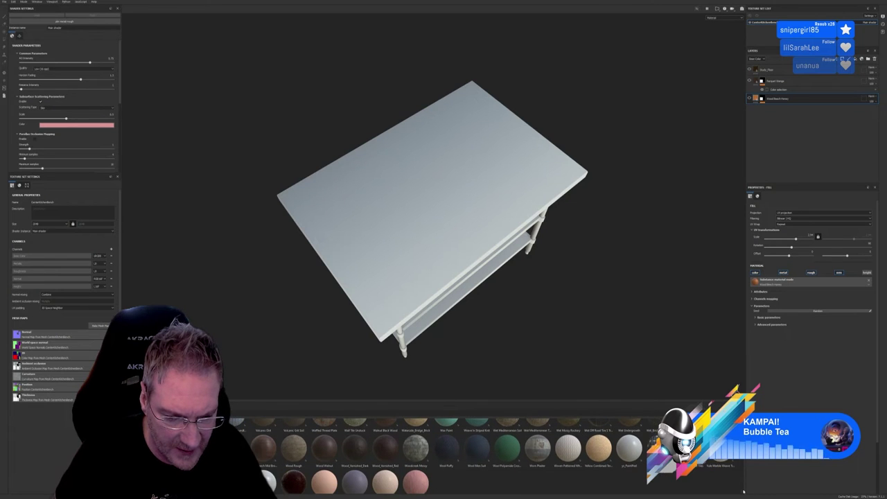
# Look back through the library's stylized, stone and fabric materials as far as the painted and Paonazzetto materials.
pyautogui.scroll(-6, 744, 492)
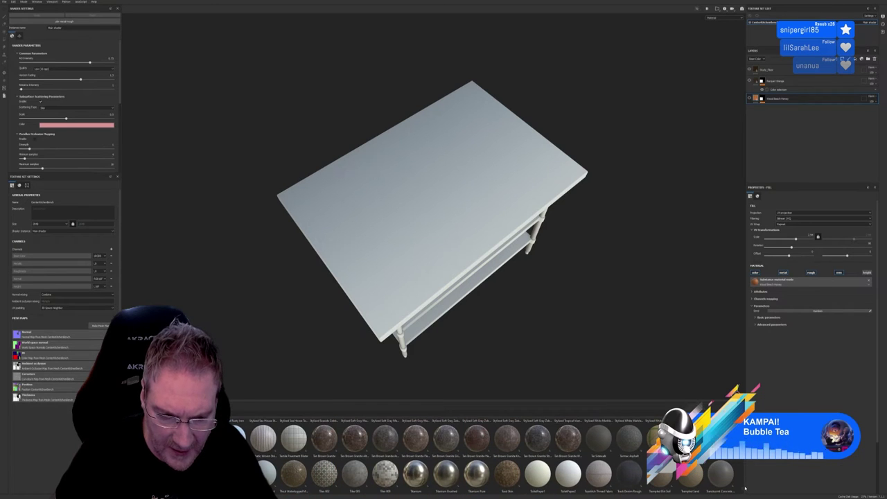
pyautogui.scroll(4, 745, 488)
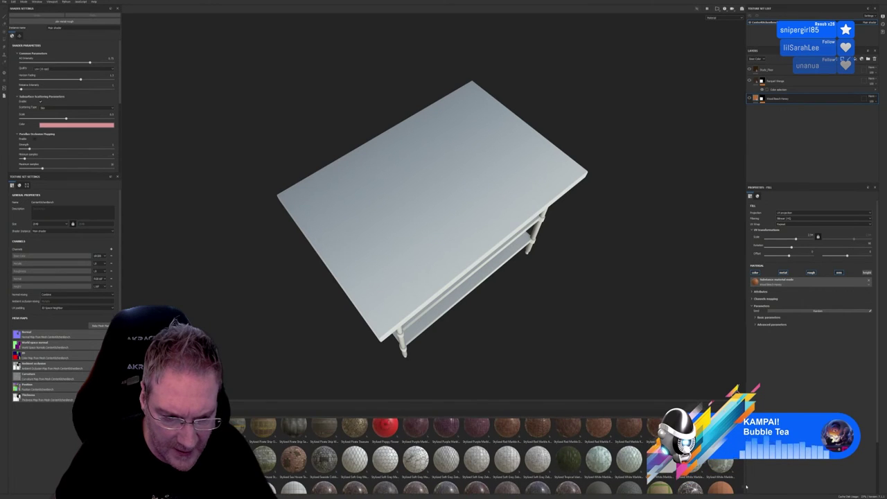
pyautogui.scroll(2, 746, 487)
pyautogui.scroll(1, 747, 486)
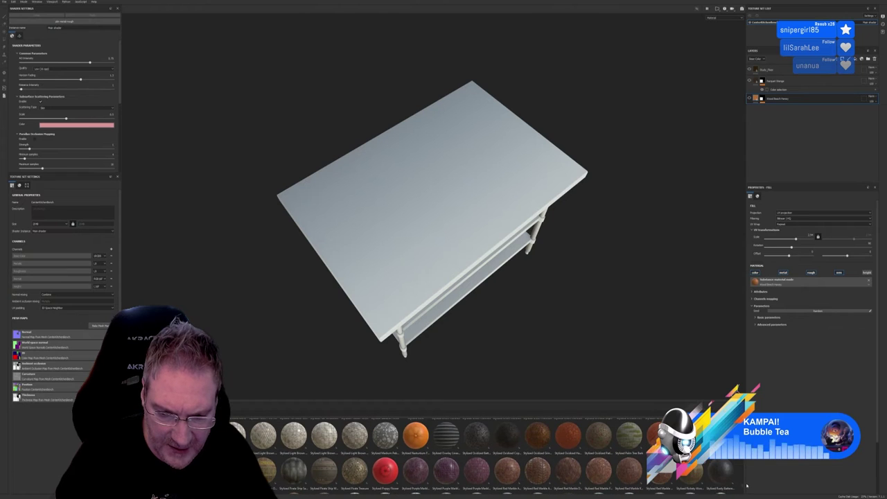
pyautogui.scroll(5, 747, 486)
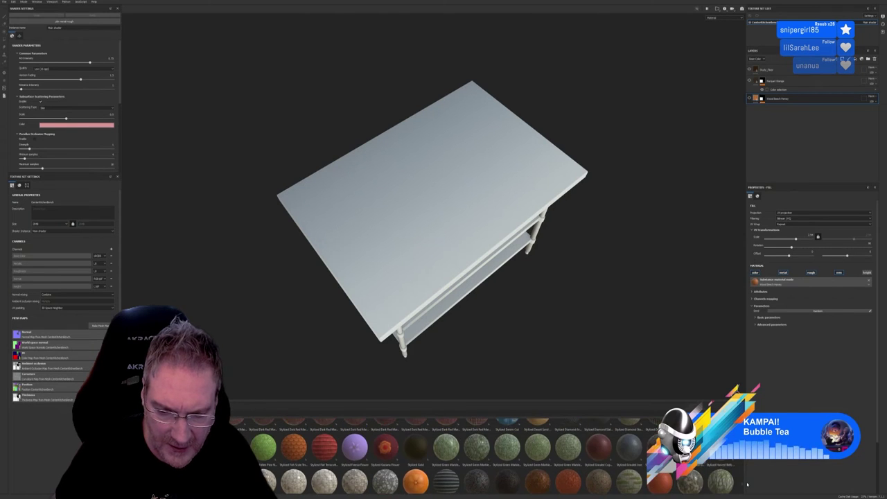
pyautogui.scroll(1, 748, 482)
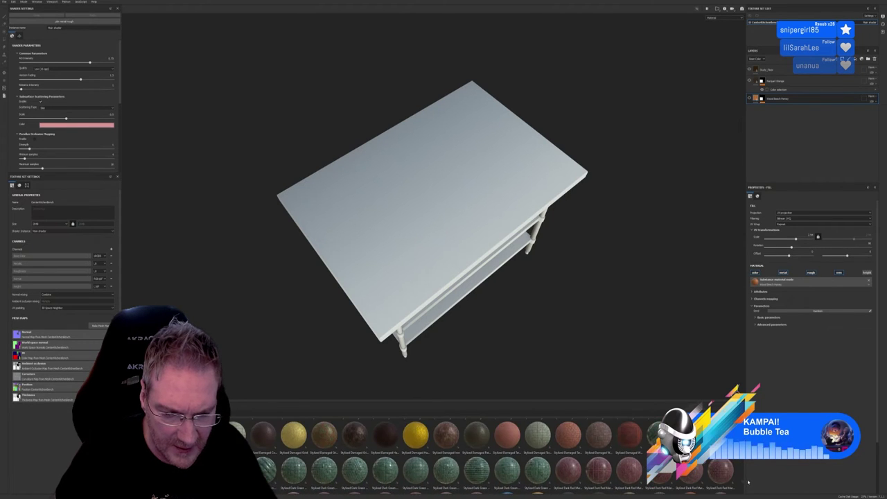
pyautogui.scroll(4, 748, 481)
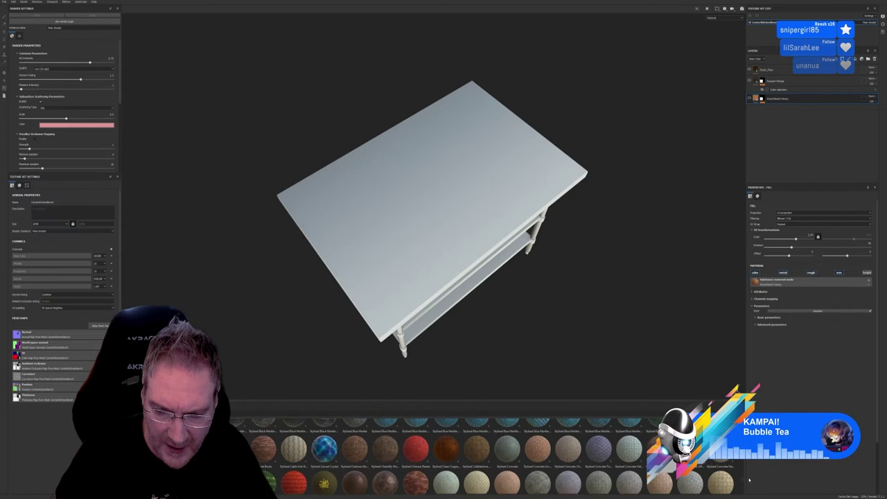
pyautogui.scroll(5, 749, 478)
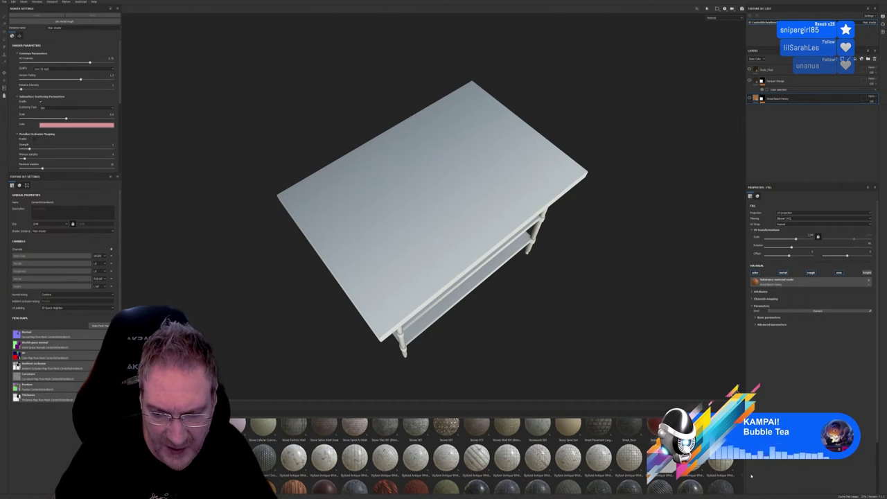
pyautogui.scroll(4, 751, 476)
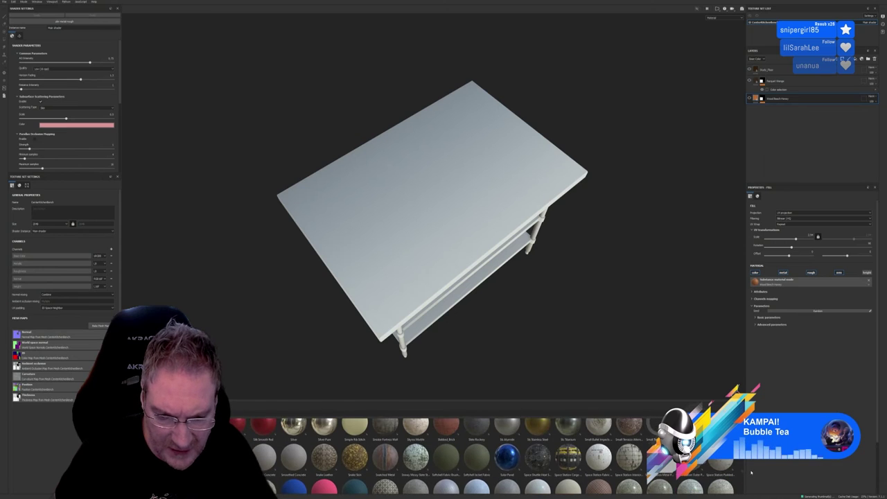
pyautogui.scroll(2, 751, 473)
pyautogui.scroll(5, 751, 472)
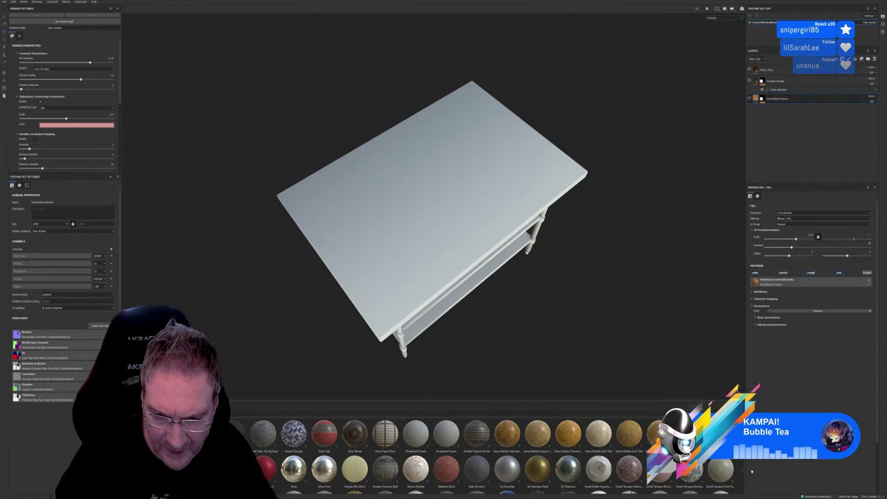
pyautogui.scroll(5, 752, 470)
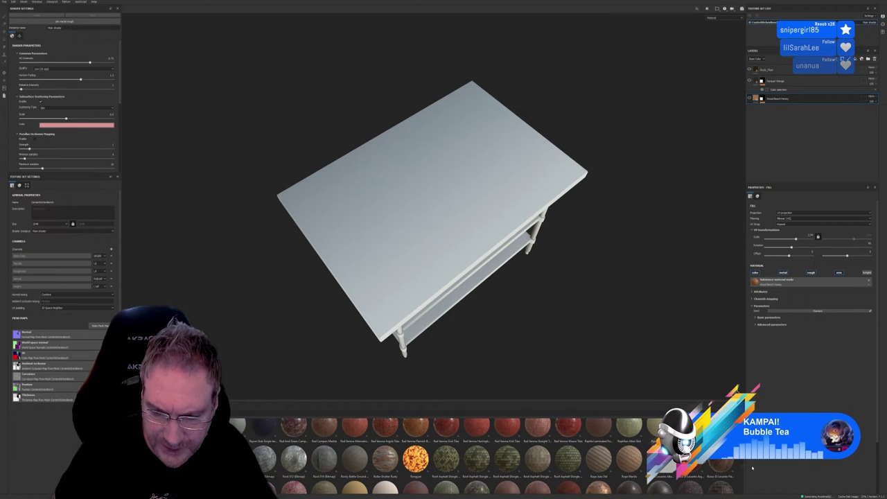
pyautogui.scroll(5, 752, 468)
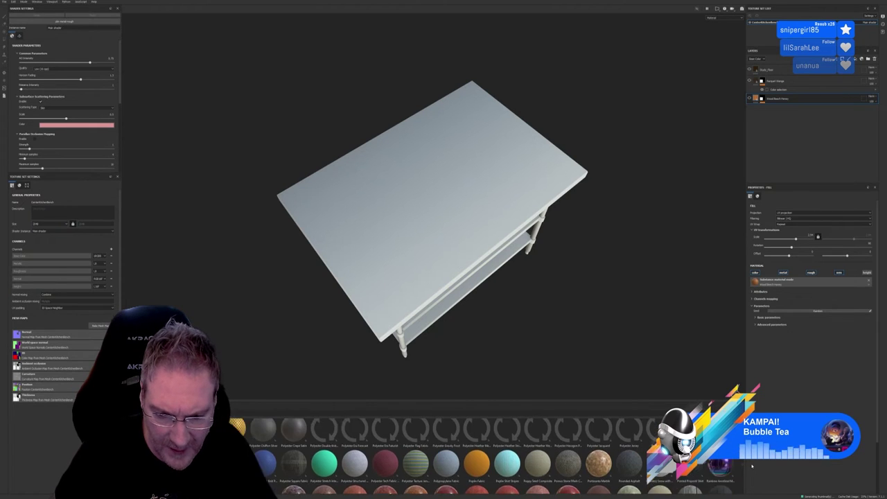
pyautogui.scroll(5, 753, 465)
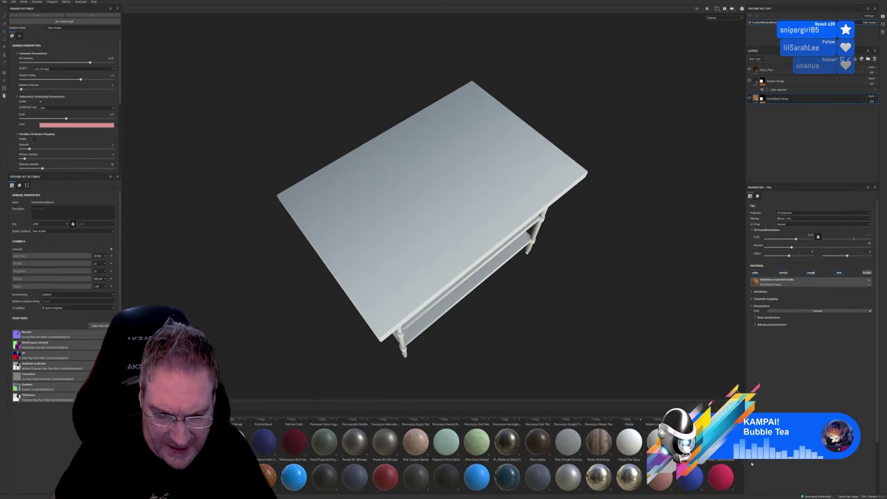
pyautogui.scroll(-1, 752, 463)
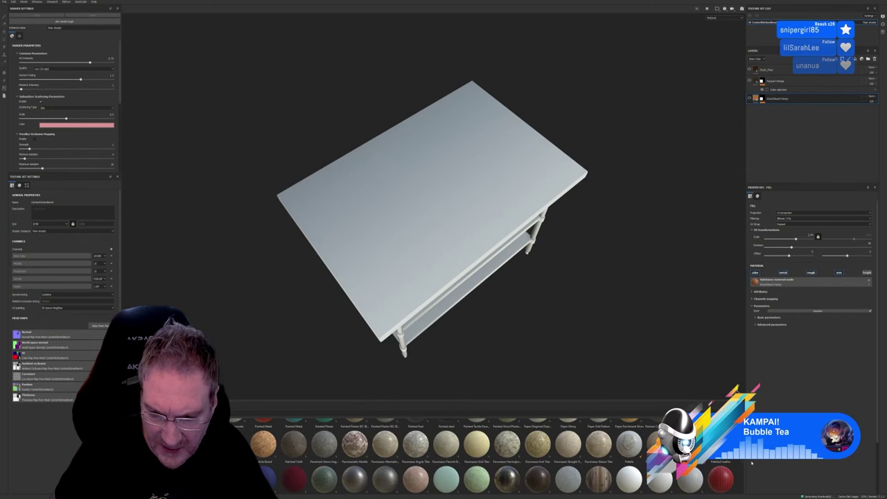
pyautogui.scroll(1, 752, 463)
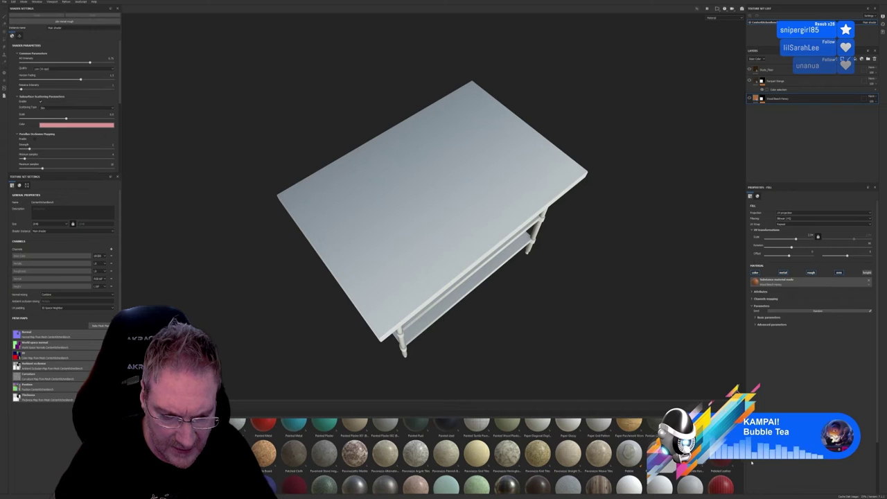
# Apply the Paonazzetto Marble material to the bench as a new layer and slightly increase its UV scale.
pyautogui.moveTo(382, 463)
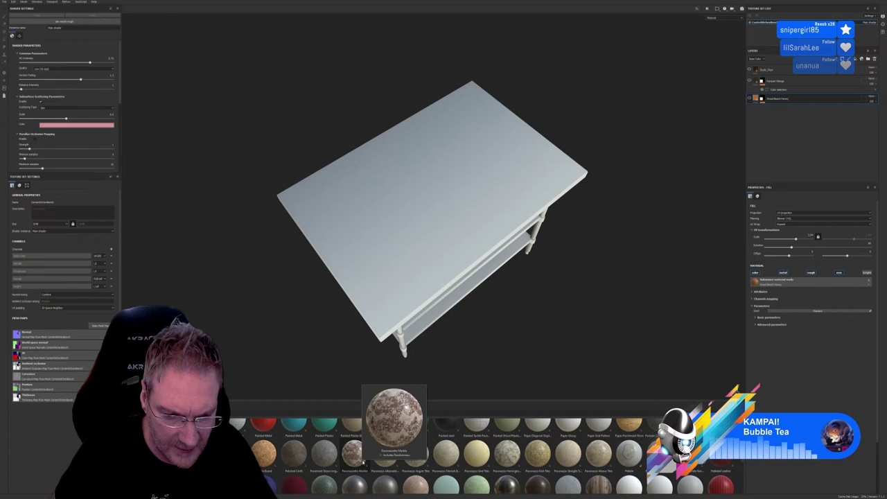
pyautogui.moveTo(362, 462); pyautogui.dragTo(430, 270)
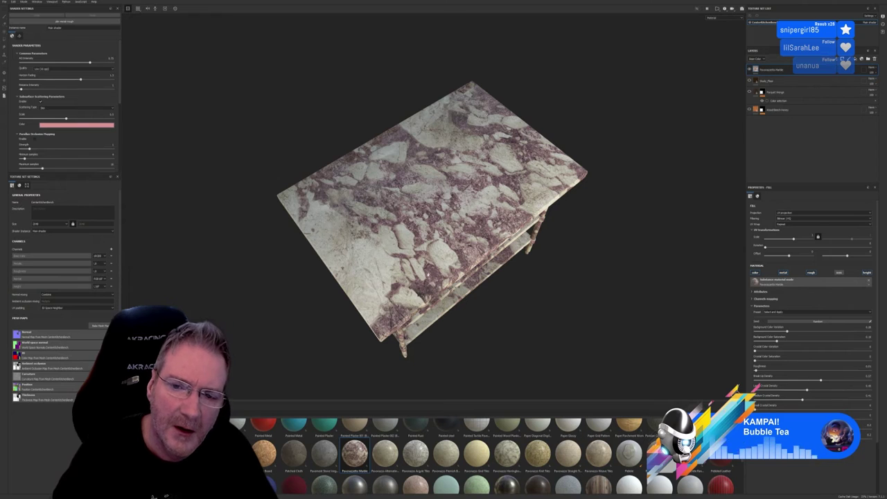
pyautogui.keyDown('alt'); pyautogui.moveTo(495, 277); pyautogui.dragTo(549, 279); pyautogui.keyUp('alt')
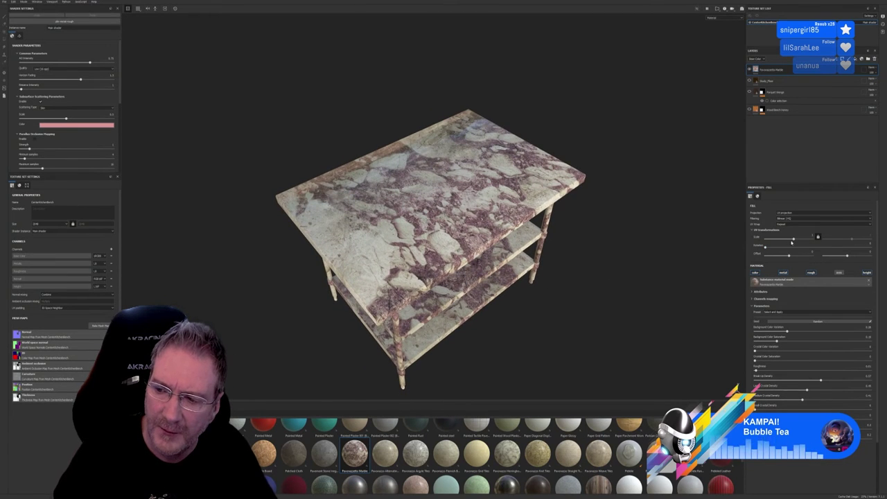
pyautogui.moveTo(794, 240); pyautogui.dragTo(796, 240)
# Mask the Paonazzetto Marble layer with a color selection using the table top's red ID color, and select the layer's material fill.
pyautogui.rightClick(788, 79)
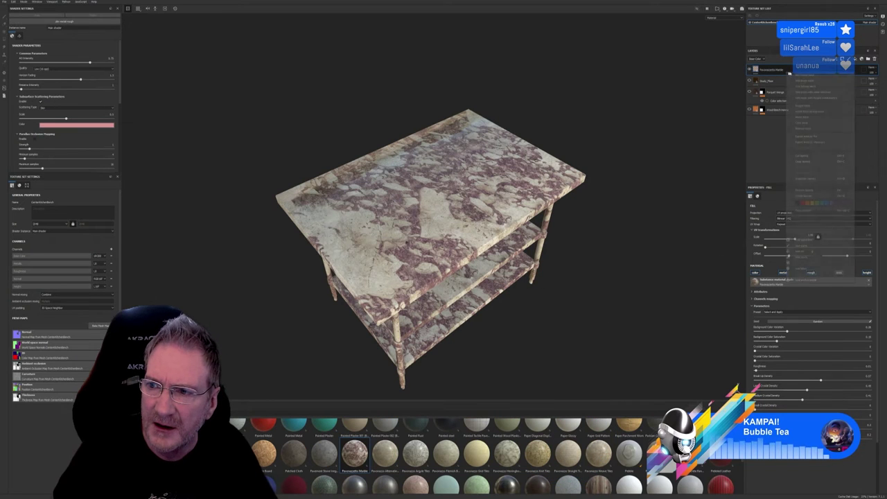
pyautogui.click(814, 91)
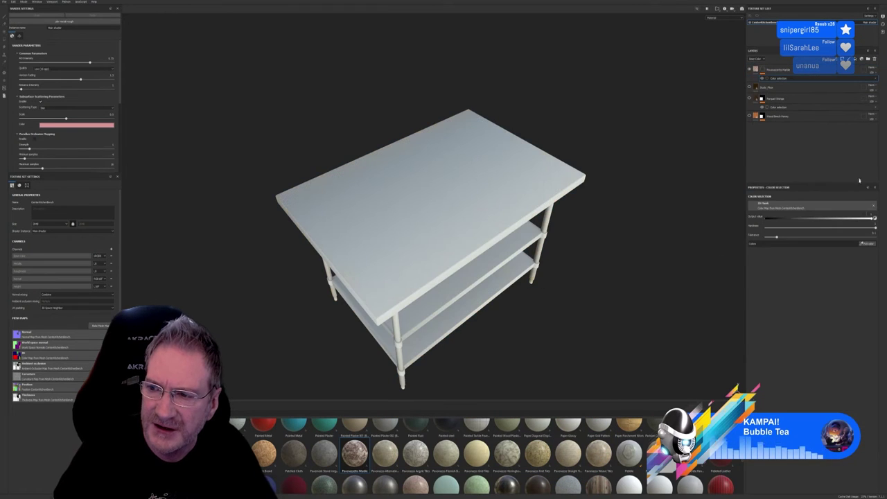
pyautogui.click(867, 244)
pyautogui.click(486, 183)
pyautogui.keyDown('alt'); pyautogui.moveTo(487, 299); pyautogui.dragTo(523, 281); pyautogui.keyUp('alt')
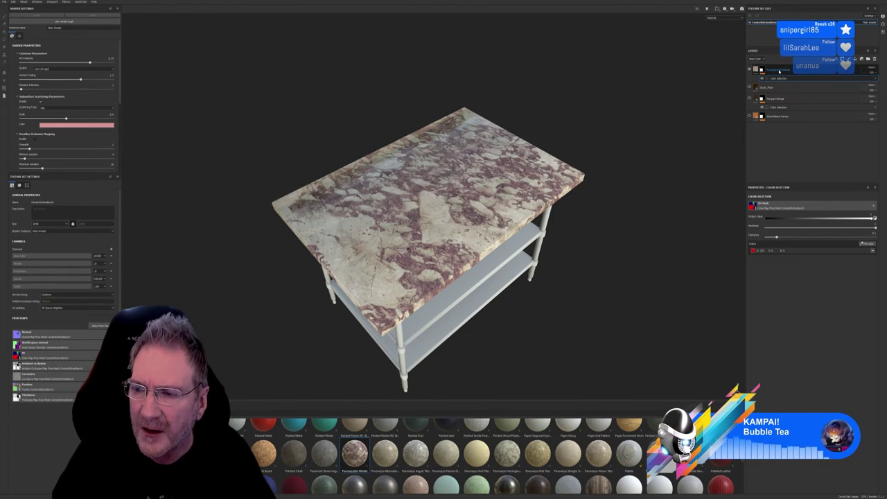
pyautogui.click(756, 70)
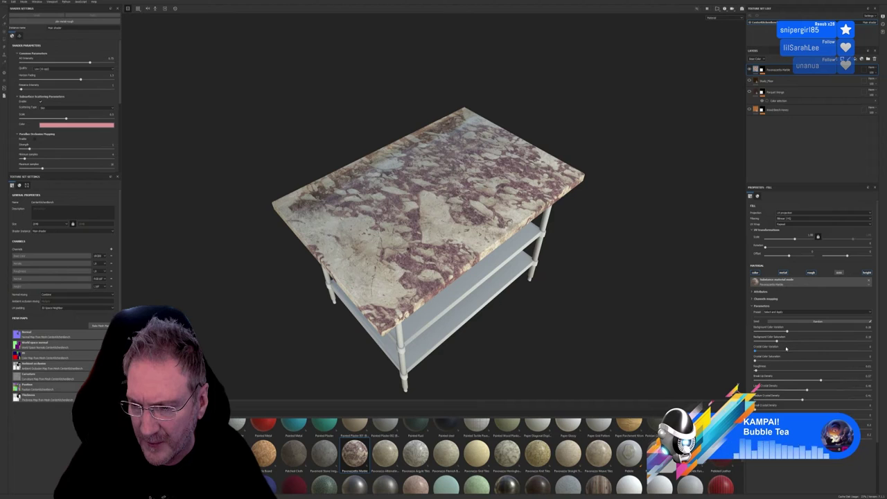
# Duplicate the Paonazzetto Marble layer, then lower the copy's background color variation and saturation and raise its crystal color variation, crystal color saturation and roughness.
pyautogui.rightClick(757, 70)
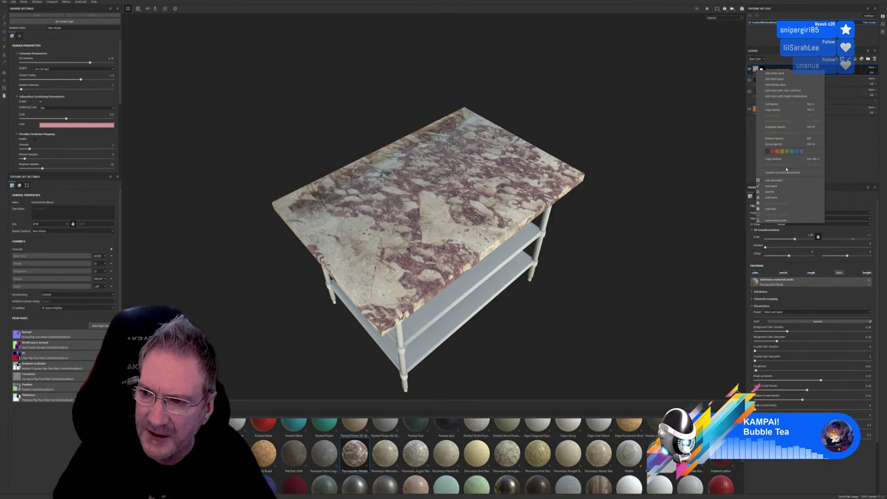
pyautogui.click(768, 129)
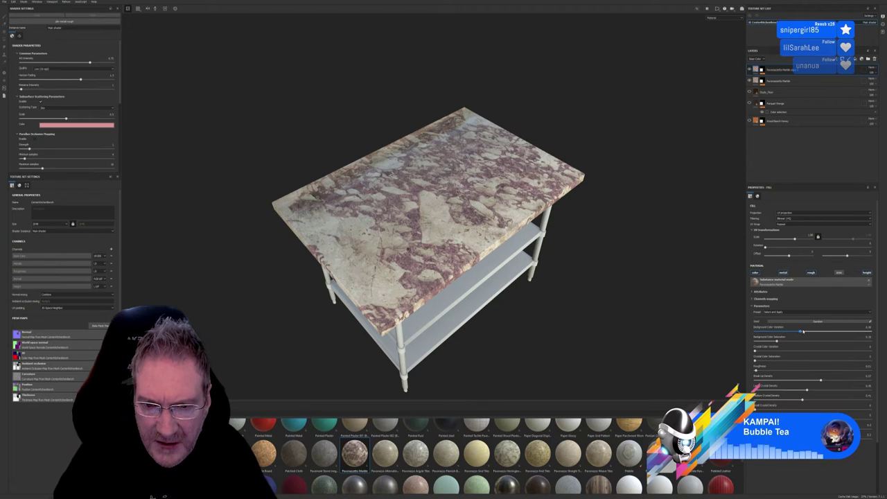
pyautogui.moveTo(829, 330); pyautogui.dragTo(763, 332)
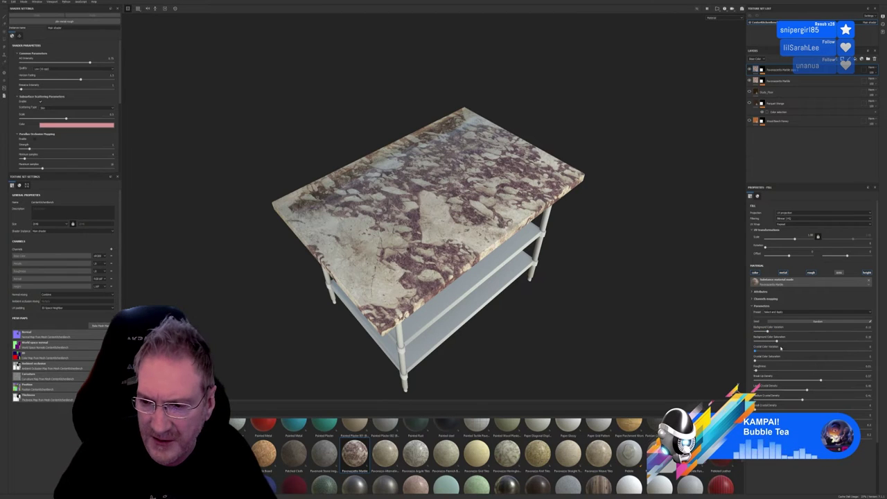
pyautogui.moveTo(778, 341)
pyautogui.mouseDown()
pyautogui.moveTo(840, 342)
pyautogui.moveTo(774, 348)
pyautogui.mouseUp()
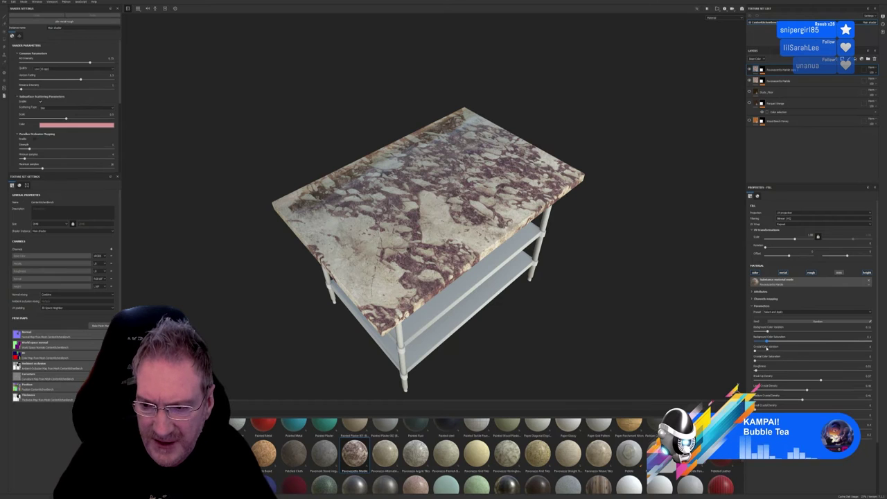
pyautogui.moveTo(756, 351); pyautogui.dragTo(786, 358)
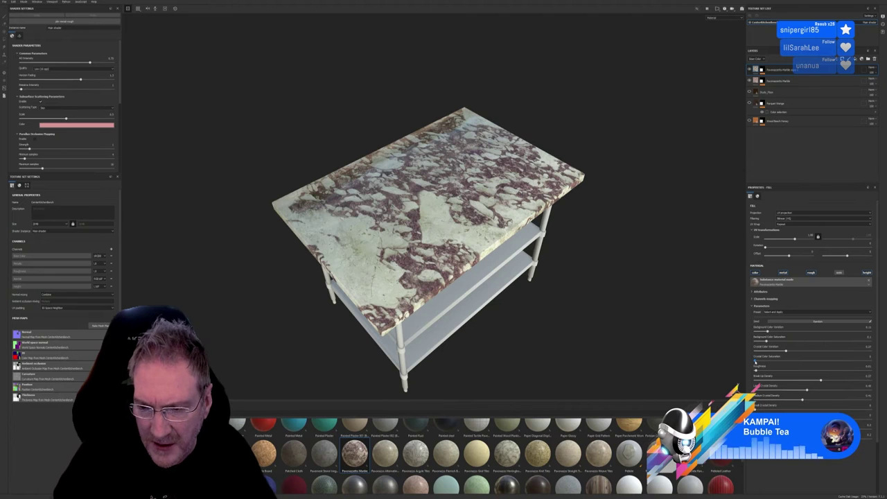
pyautogui.moveTo(756, 362); pyautogui.dragTo(759, 382)
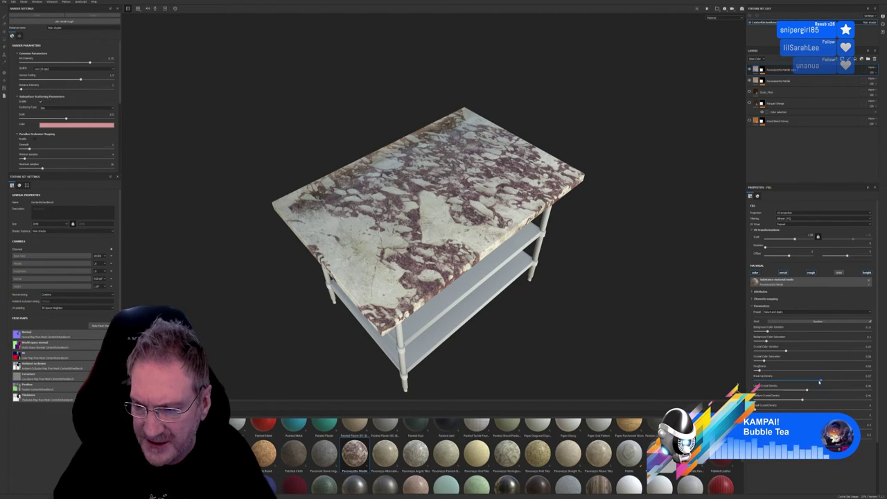
# Sharply reduce the copied marble's break-up density, lower its large and medium crystal densities, and adjust the remaining pattern parameters below them.
pyautogui.moveTo(821, 382); pyautogui.dragTo(785, 393)
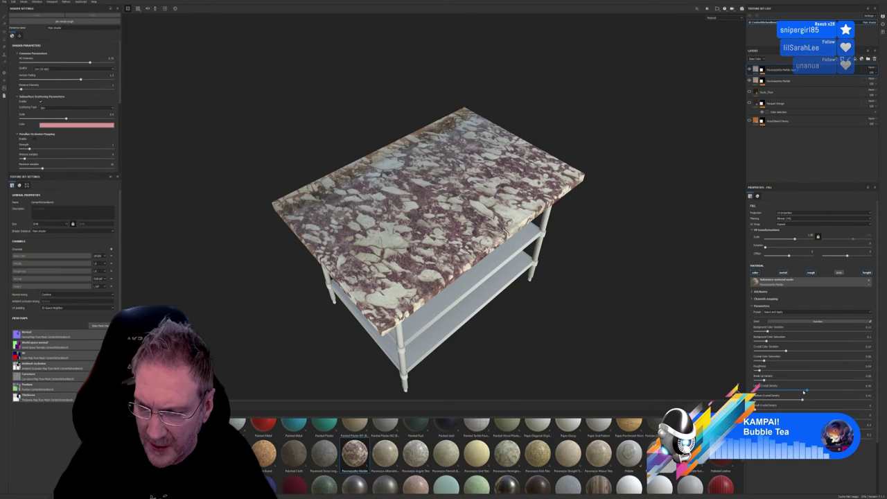
pyautogui.moveTo(810, 392); pyautogui.dragTo(769, 398)
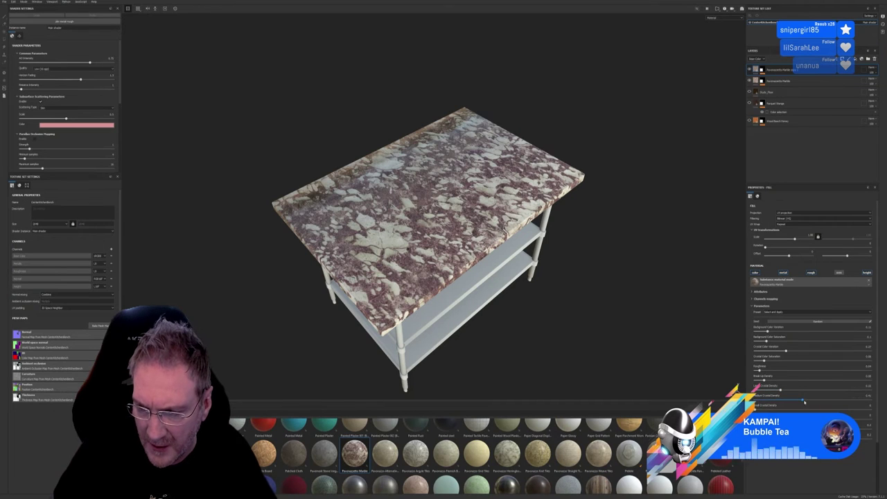
pyautogui.moveTo(804, 402)
pyautogui.mouseDown()
pyautogui.moveTo(860, 403)
pyautogui.moveTo(763, 408)
pyautogui.moveTo(796, 413)
pyautogui.mouseUp()
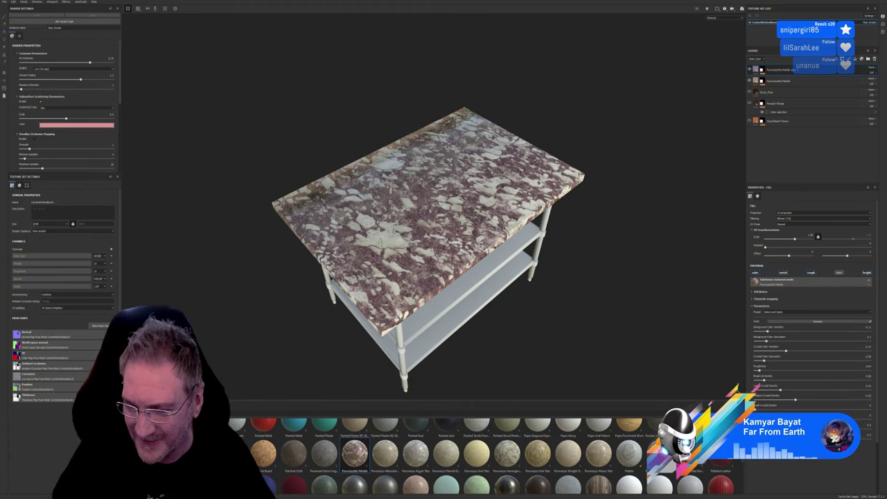
pyautogui.moveTo(779, 410); pyautogui.dragTo(886, 422)
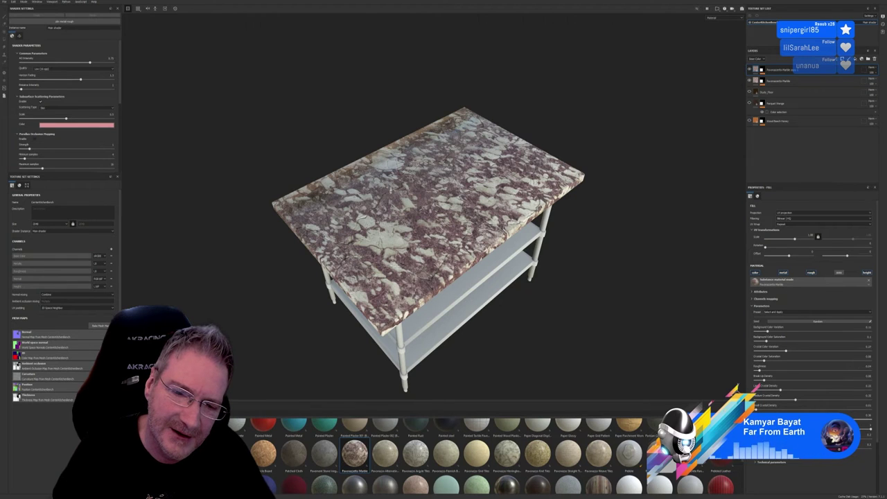
pyautogui.moveTo(795, 419); pyautogui.dragTo(755, 420)
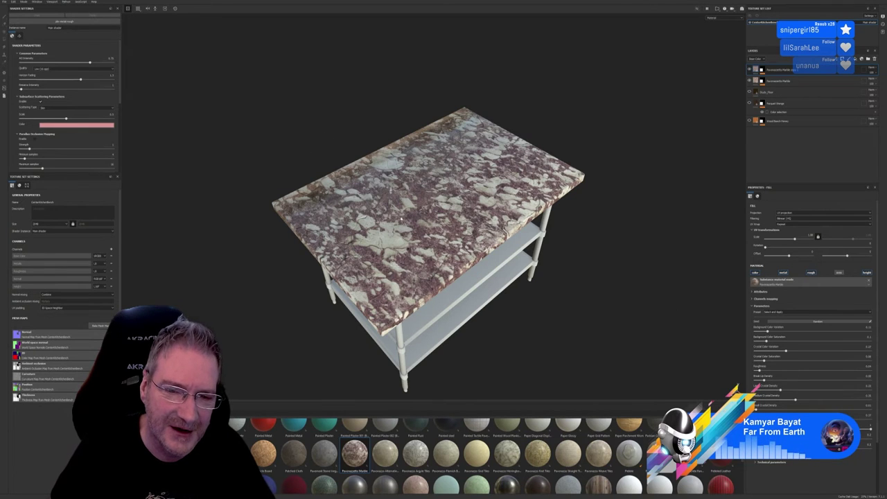
# Examine the table top up close and compare the adjusted marble copy with the original marble by toggling the copy's visibility.
pyautogui.keyDown('alt'); pyautogui.moveTo(417, 164); pyautogui.dragTo(388, 268); pyautogui.keyUp('alt')
pyautogui.keyDown('alt'); pyautogui.moveTo(392, 270); pyautogui.dragTo(402, 285, button='right'); pyautogui.keyUp('alt')
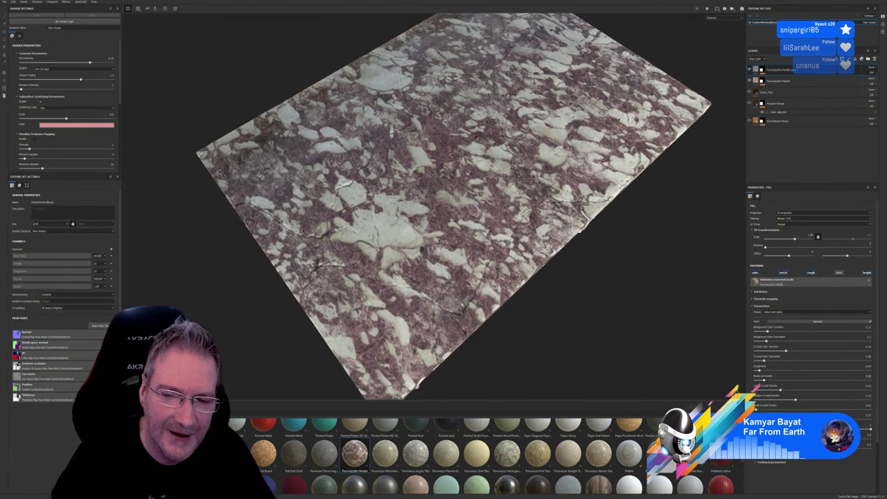
pyautogui.keyDown('alt'); pyautogui.moveTo(402, 286); pyautogui.dragTo(362, 237); pyautogui.keyUp('alt')
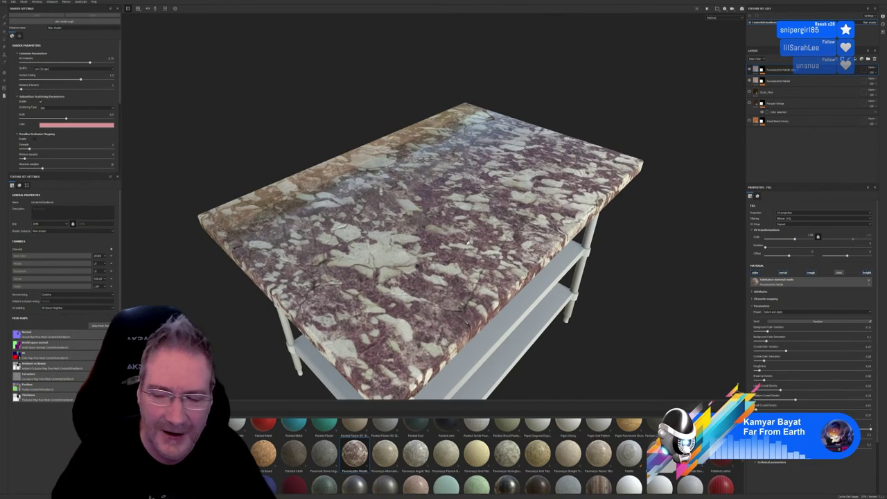
pyautogui.click(750, 70)
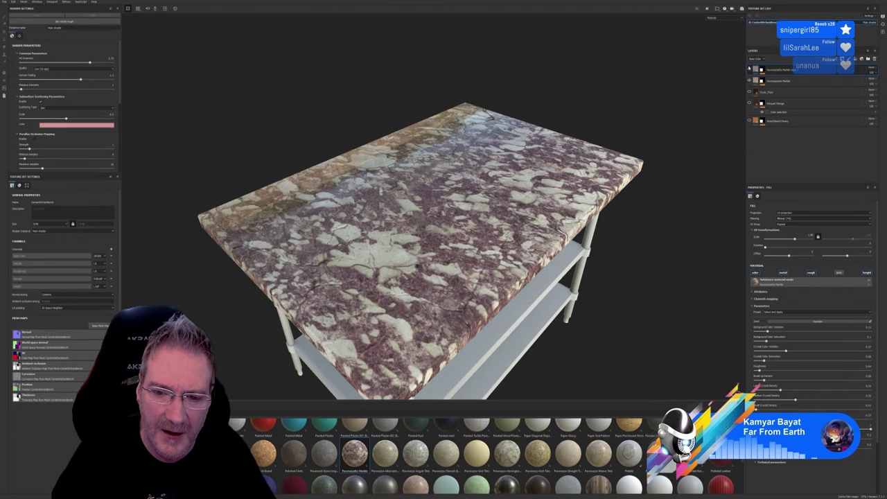
pyautogui.click(749, 68)
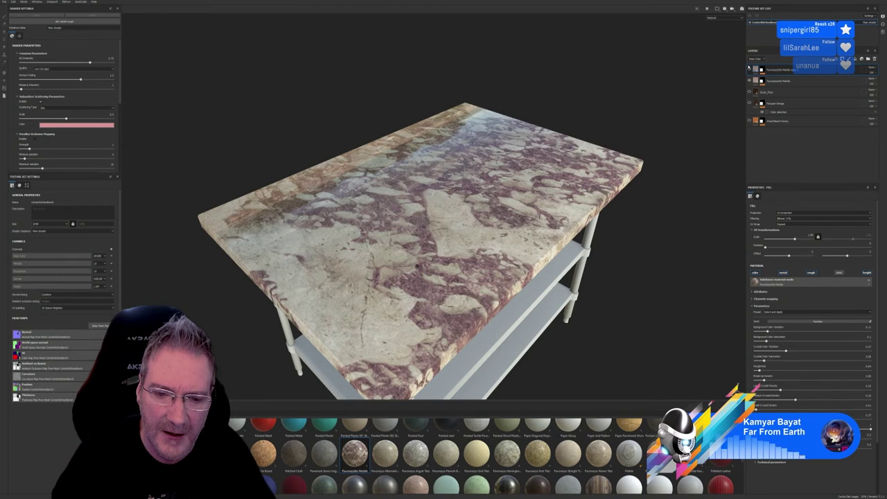
pyautogui.click(749, 68)
pyautogui.scroll(-4, 527, 201)
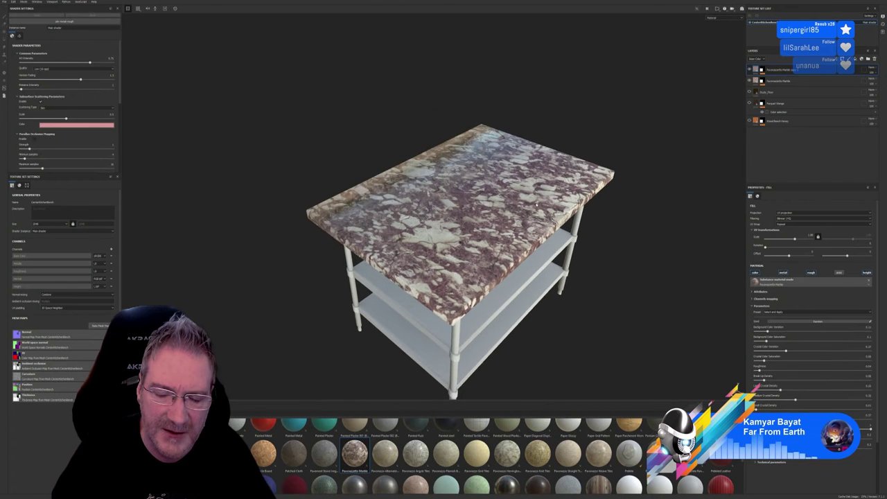
pyautogui.keyDown('alt'); pyautogui.moveTo(514, 209); pyautogui.dragTo(558, 255); pyautogui.keyUp('alt')
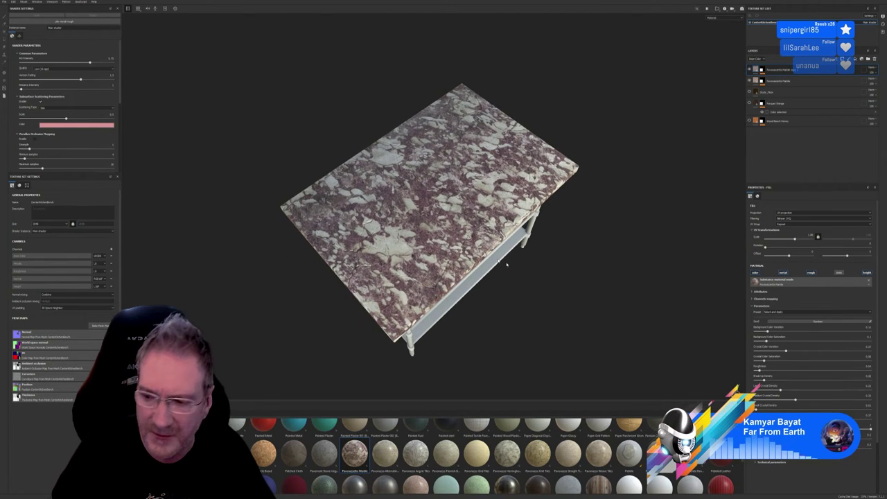
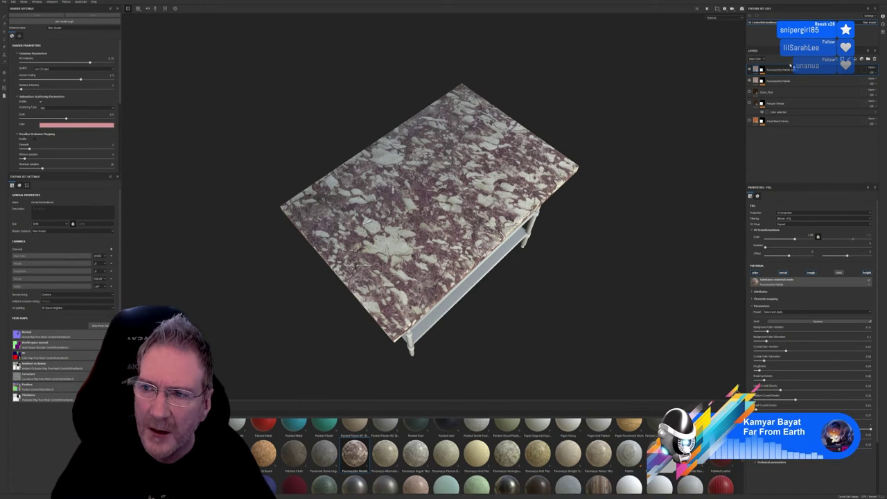
# Compare the table top with and without the reworked Paonazzetto Marble copy by switching that layer off and on repeatedly.
pyautogui.click(750, 70)
pyautogui.click(749, 70)
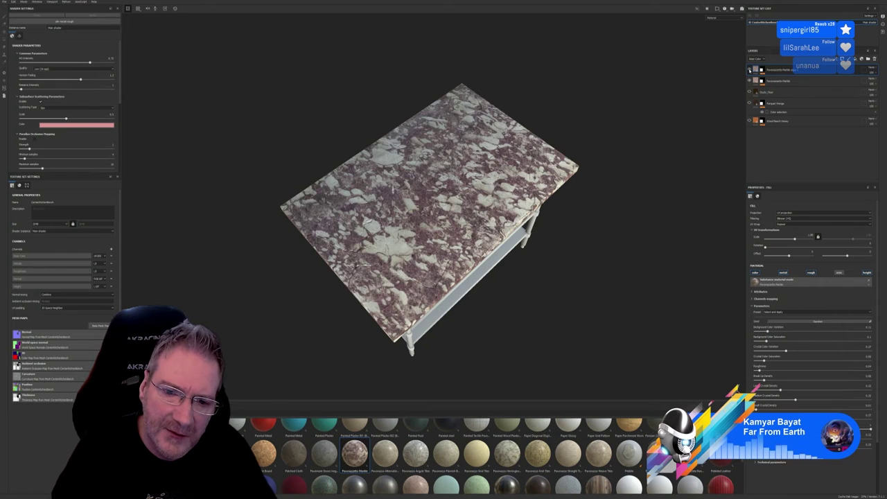
pyautogui.click(750, 70)
pyautogui.click(749, 70)
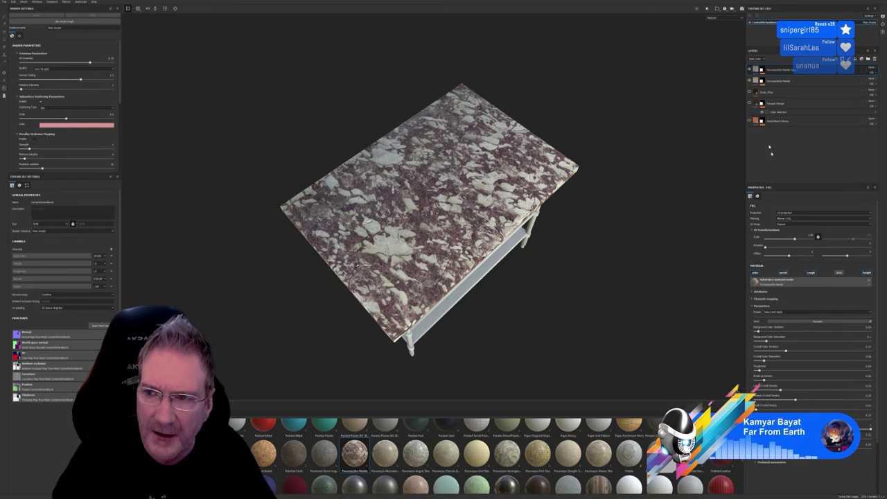
pyautogui.click(750, 70)
pyautogui.click(750, 70)
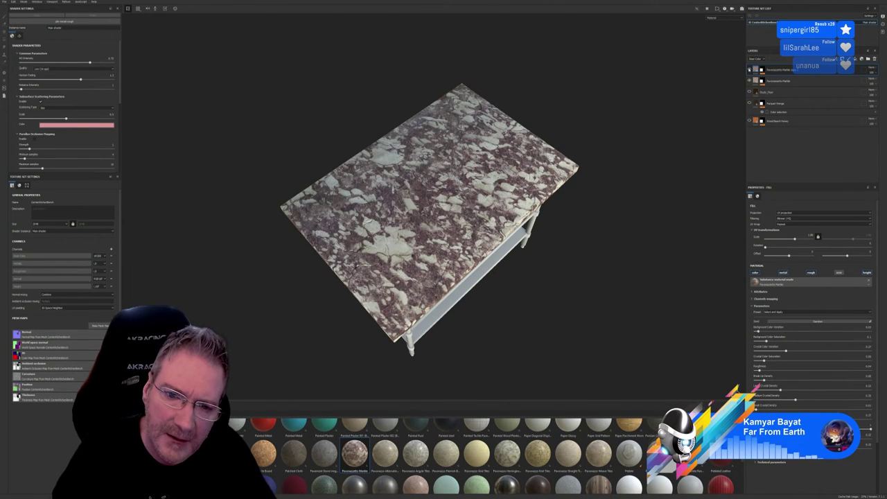
pyautogui.click(750, 70)
pyautogui.click(750, 70)
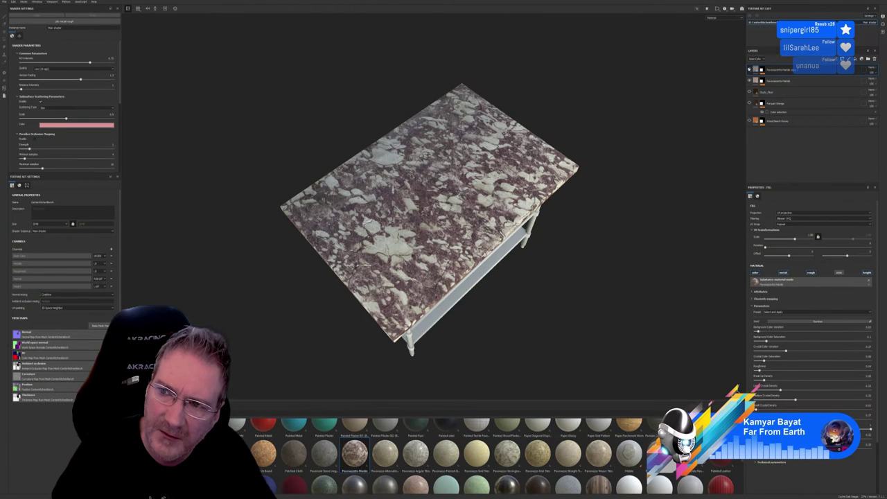
pyautogui.click(748, 71)
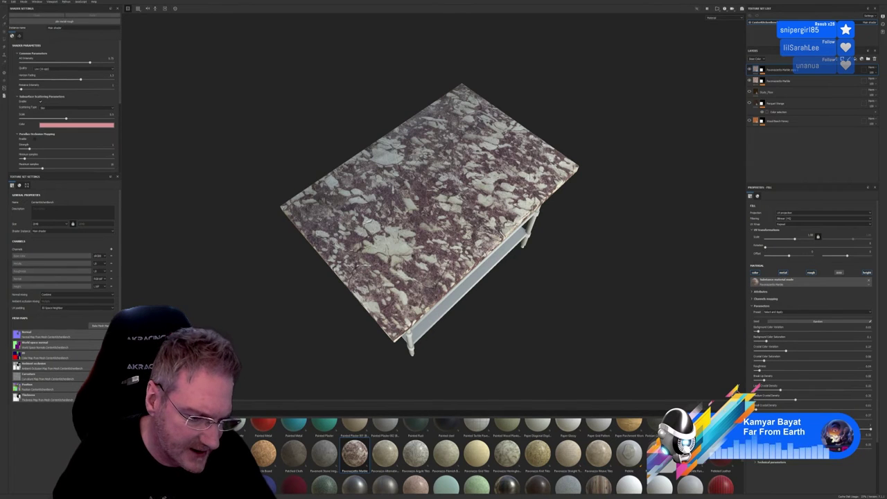
# Try the Stains Scratches smart mask on the Paonazzetto Marble copy, with its global balance raised close to the maximum.
pyautogui.click(181, 438)
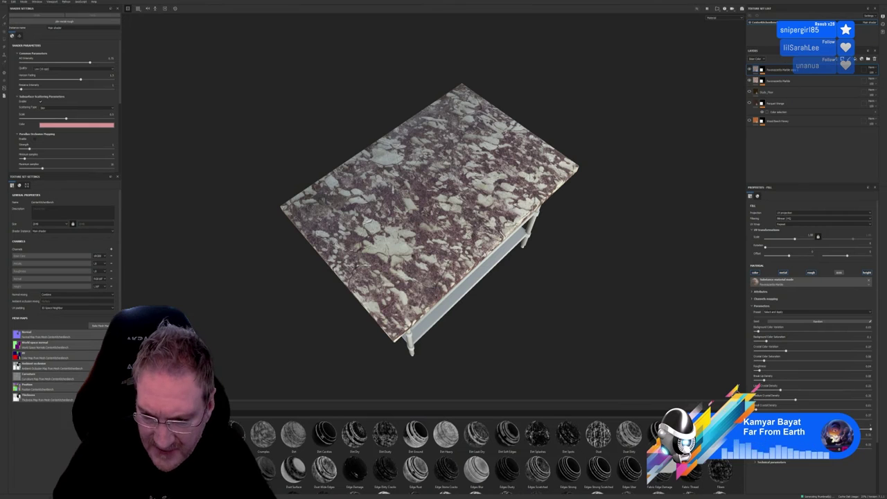
pyautogui.scroll(-3, 742, 480)
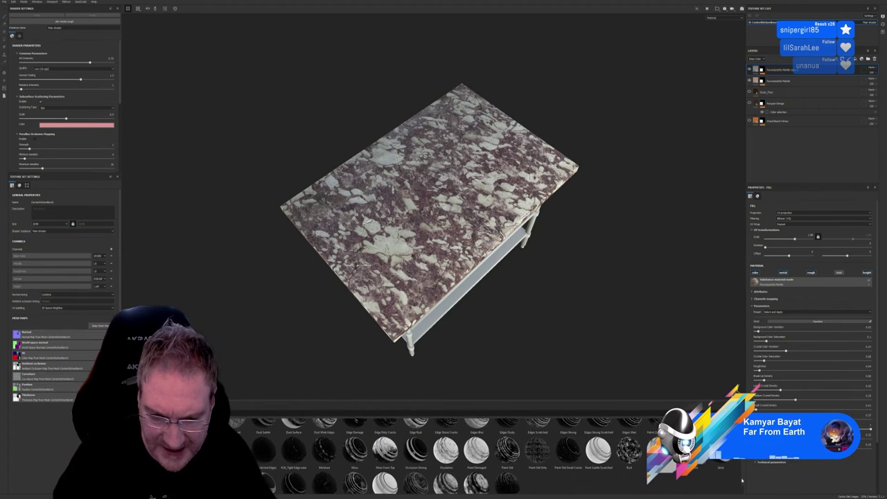
pyautogui.scroll(-1, 742, 480)
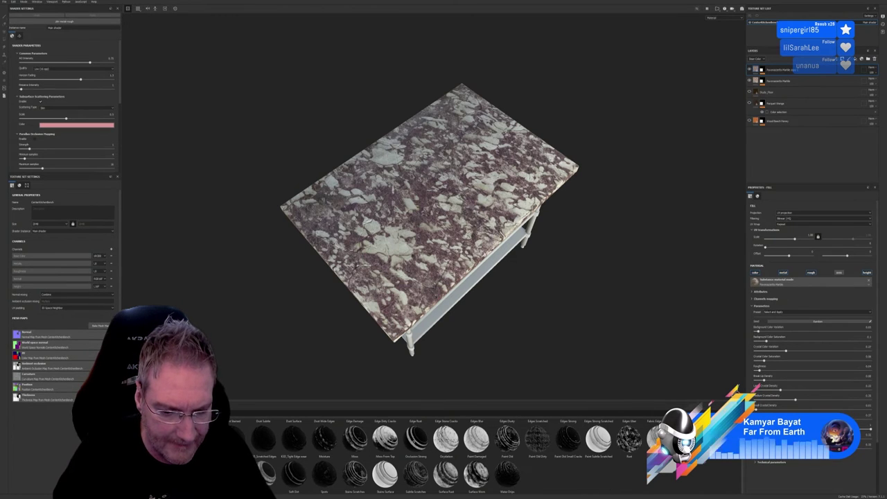
pyautogui.moveTo(361, 473)
pyautogui.mouseDown()
pyautogui.moveTo(855, 248)
pyautogui.moveTo(811, 72)
pyautogui.moveTo(815, 78)
pyautogui.mouseUp()
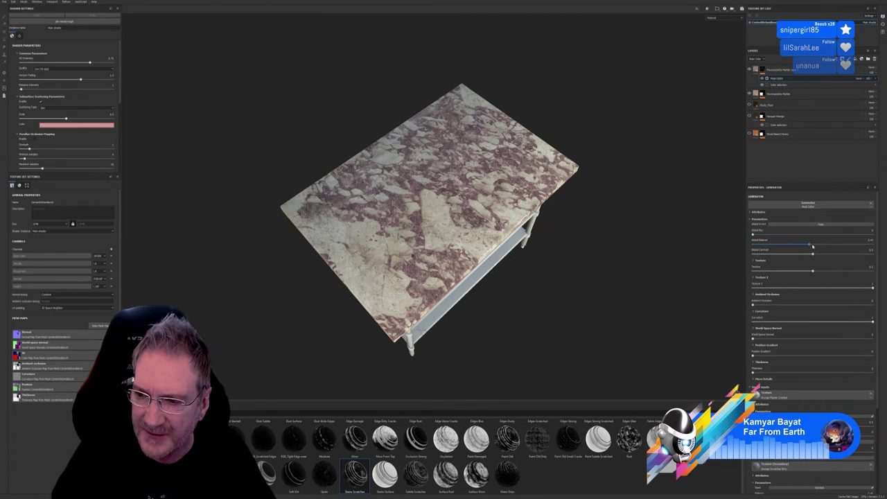
pyautogui.moveTo(806, 247); pyautogui.dragTo(869, 252)
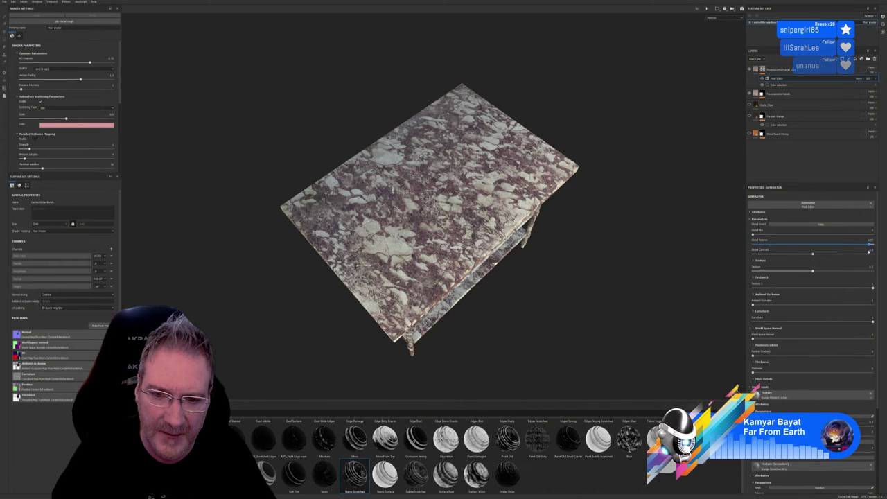
# Lower the Stains Scratches mask's global contrast to 0.32 and its texture amount to 0.3, and delete its Mask Editor from the copy.
pyautogui.scroll(5, 535, 232)
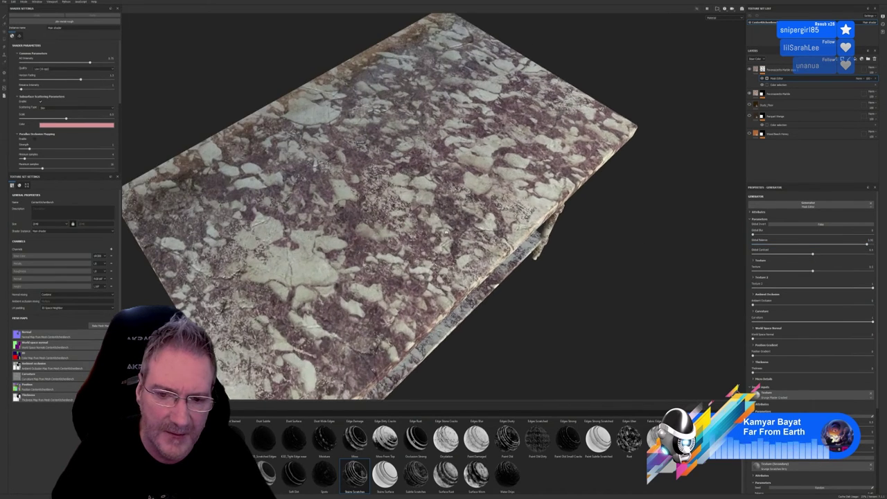
pyautogui.moveTo(478, 254)
pyautogui.keyDown('alt'); pyautogui.mouseDown()
pyautogui.moveTo(365, 263)
pyautogui.moveTo(369, 302)
pyautogui.moveTo(375, 207)
pyautogui.mouseUp(); pyautogui.keyUp('alt')
pyautogui.scroll(-6, 370, 287)
pyautogui.scroll(5, 375, 207)
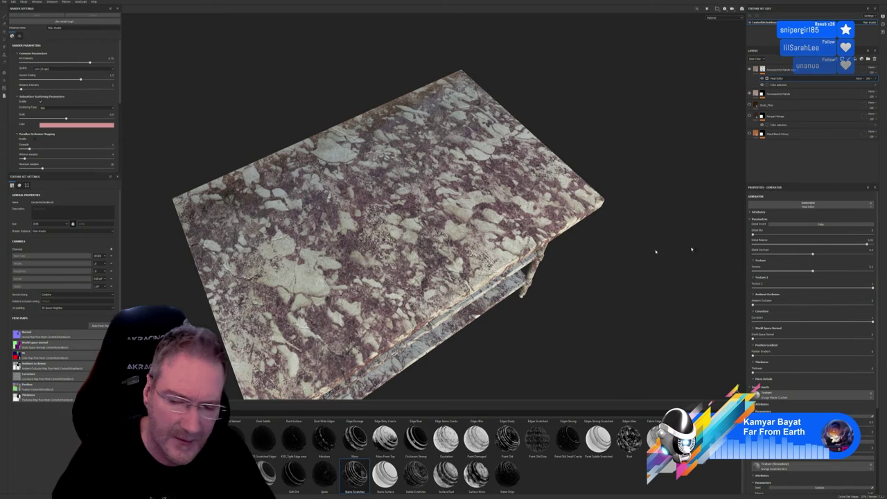
pyautogui.moveTo(817, 258); pyautogui.dragTo(789, 272)
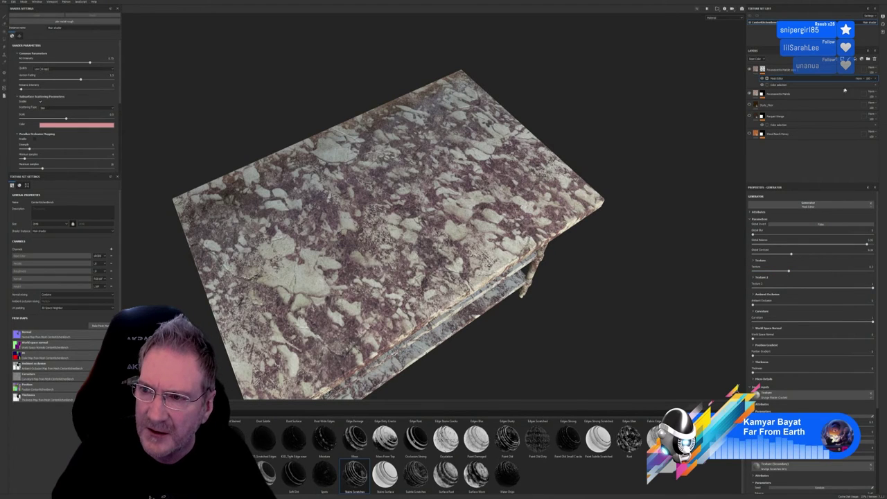
pyautogui.press('Delete')
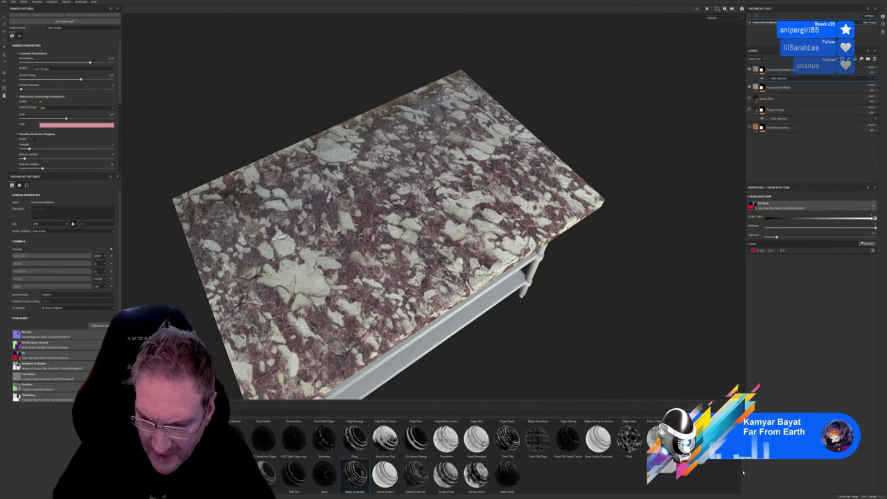
# Try the Dirt Dry smart mask on the Paonazzetto Marble copy, with its global balance raised to 1.
pyautogui.scroll(3, 747, 474)
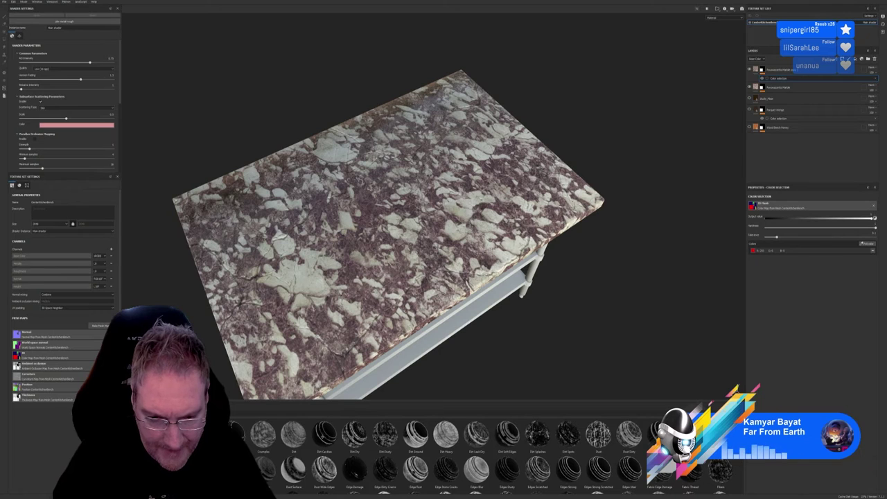
pyautogui.scroll(-1, 485, 457)
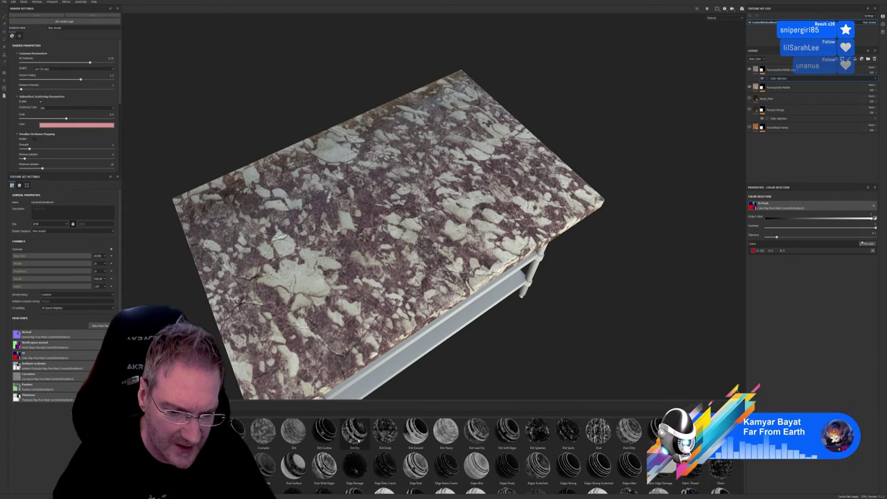
pyautogui.moveTo(355, 430); pyautogui.dragTo(787, 78)
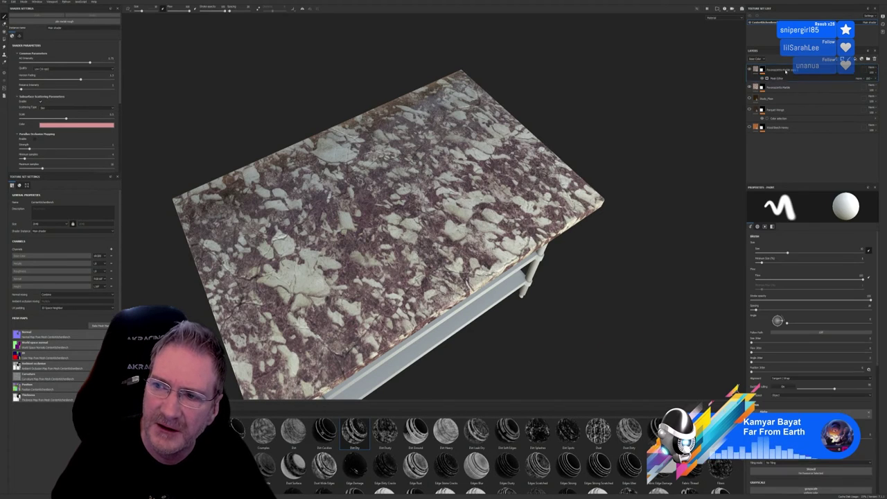
pyautogui.click(787, 77)
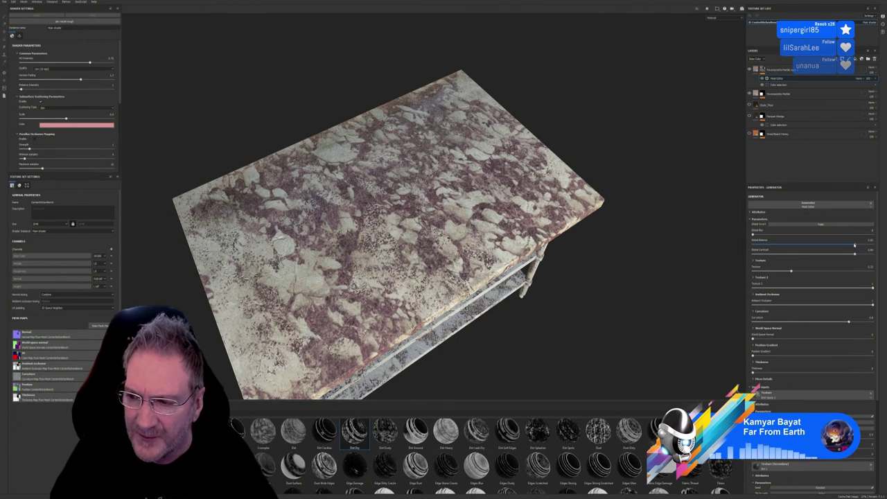
pyautogui.moveTo(855, 244); pyautogui.dragTo(875, 247)
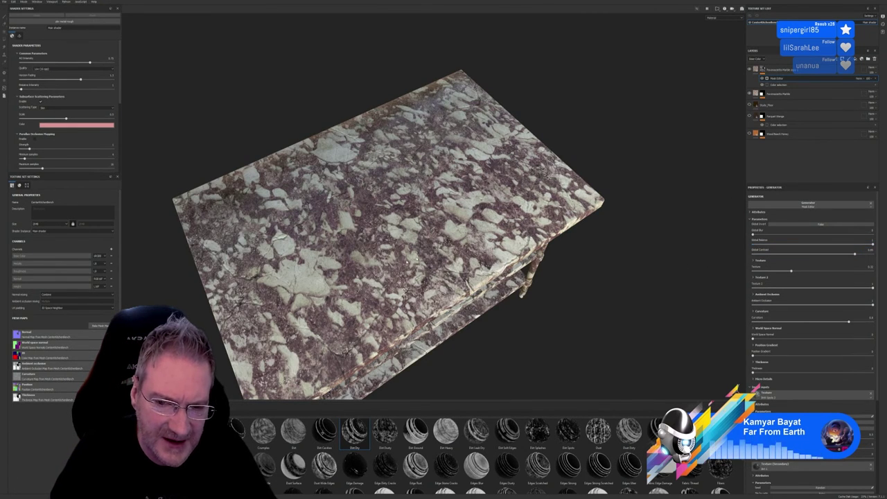
# Add slight global blur to the Dirt Dry mask, lower its global balance to about 0.87, and delete its Mask Editor.
pyautogui.scroll(5, 447, 250)
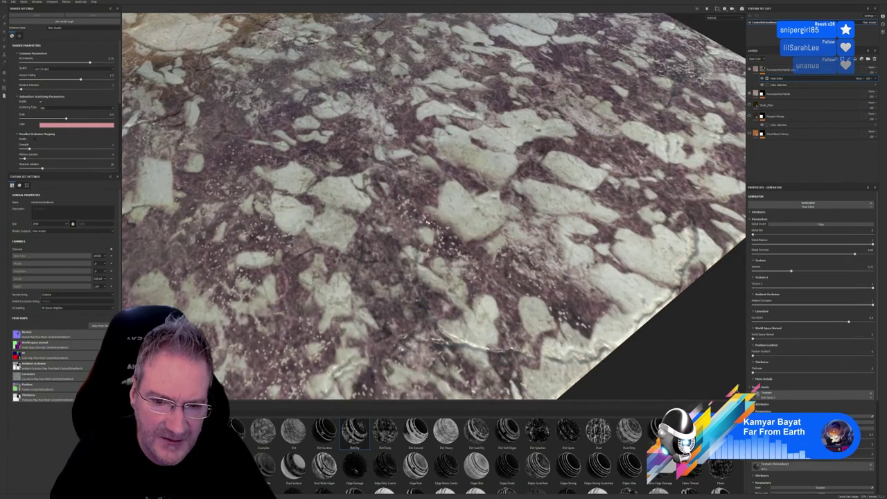
pyautogui.scroll(-6, 425, 253)
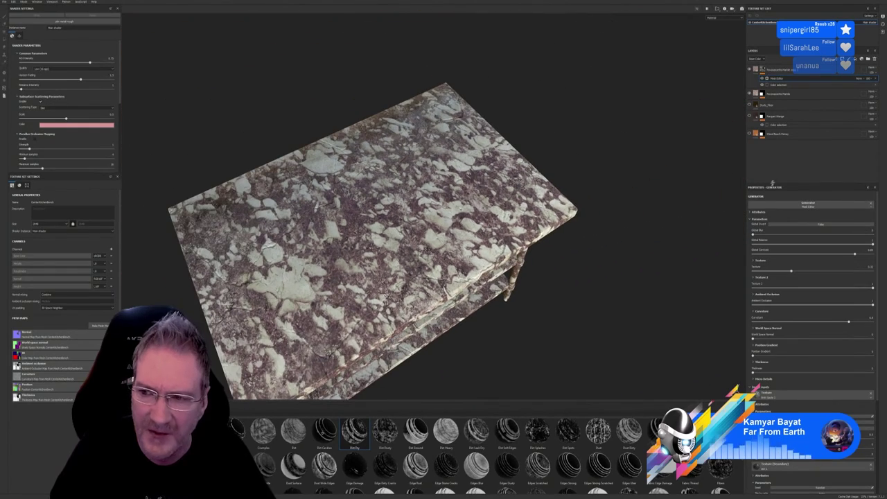
pyautogui.moveTo(753, 237)
pyautogui.mouseDown()
pyautogui.moveTo(766, 237)
pyautogui.moveTo(757, 239)
pyautogui.mouseUp()
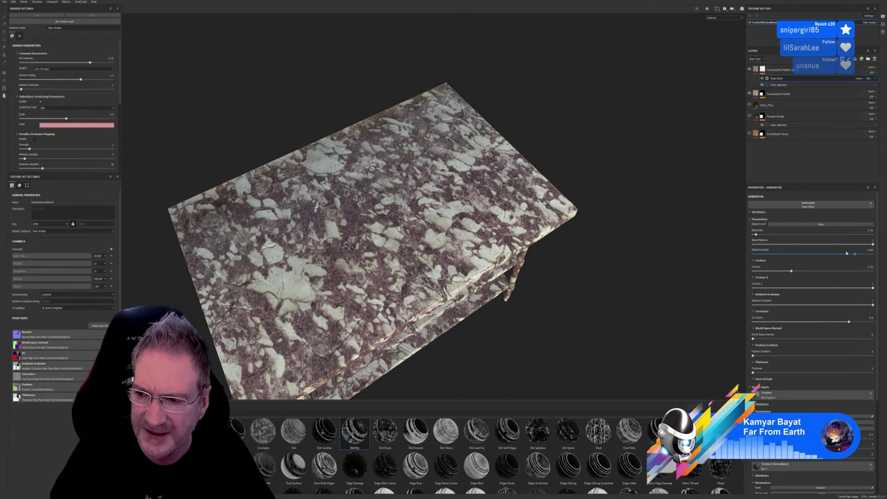
pyautogui.moveTo(873, 245)
pyautogui.mouseDown()
pyautogui.moveTo(811, 249)
pyautogui.moveTo(857, 253)
pyautogui.mouseUp()
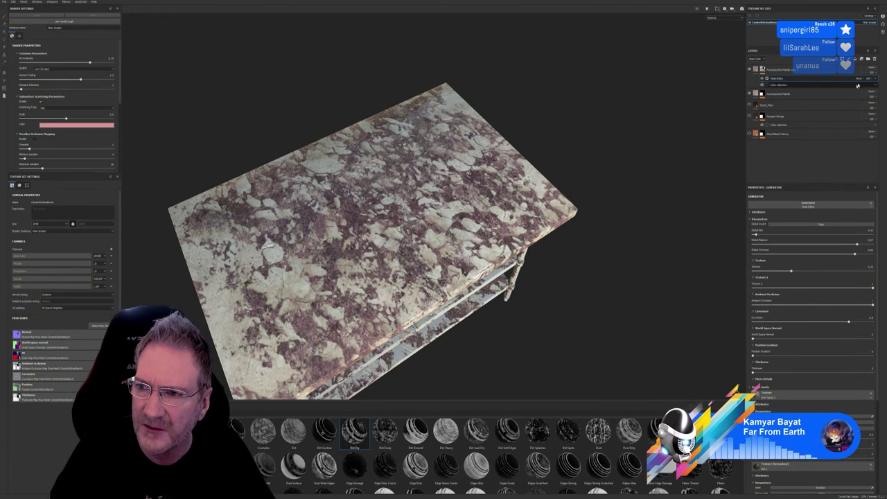
pyautogui.press('Delete')
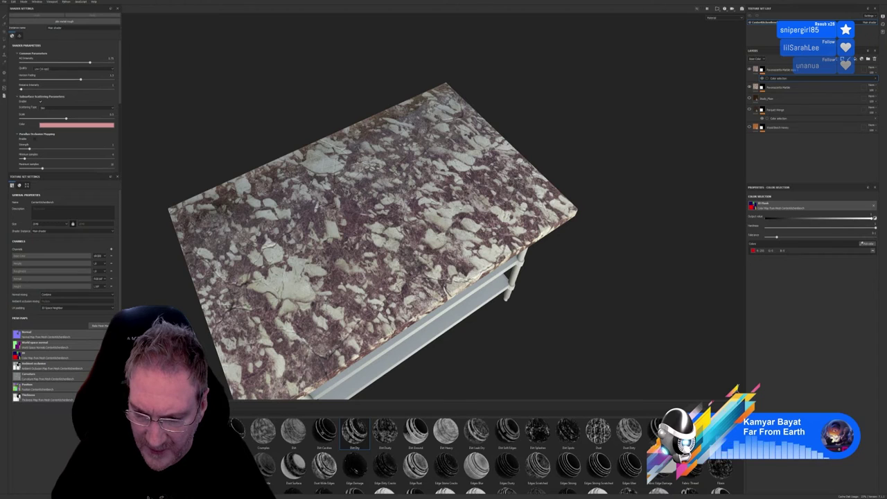
# Try another smart mask on the Paonazzetto Marble copy, with global balance at 1 and Texture 2 opacity at about 0.81.
pyautogui.scroll(-2, 727, 471)
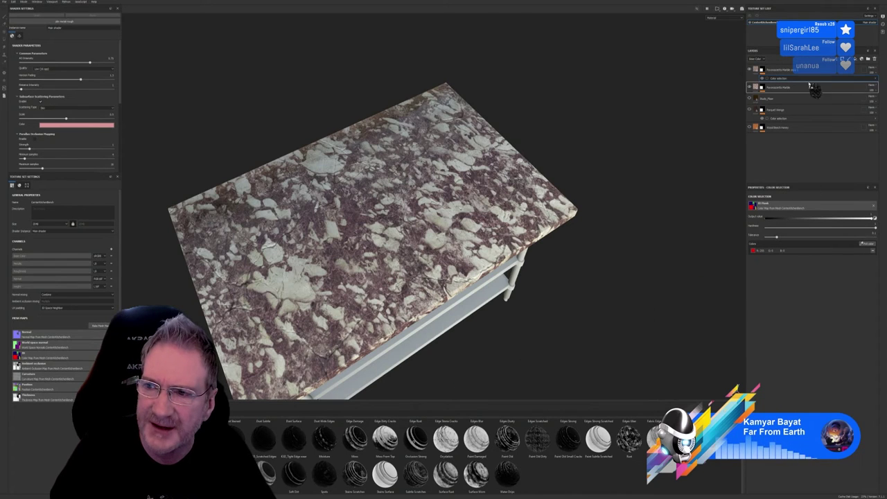
pyautogui.click(790, 68)
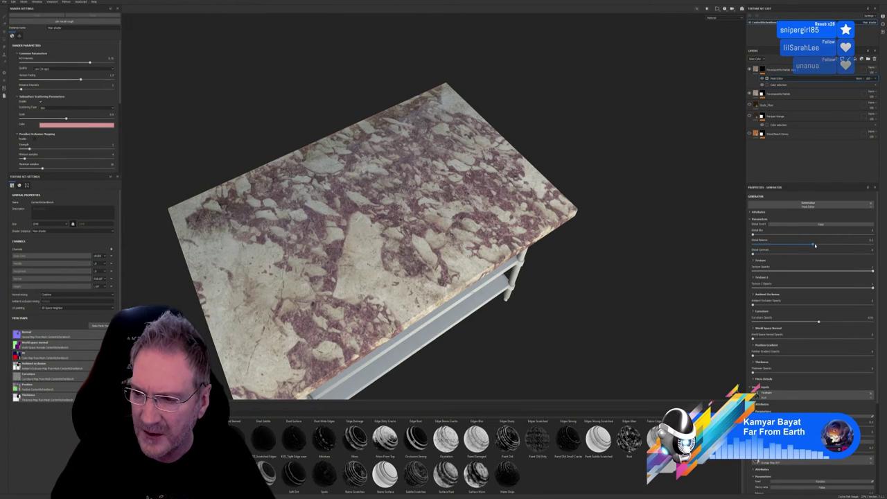
pyautogui.moveTo(812, 246); pyautogui.dragTo(873, 246)
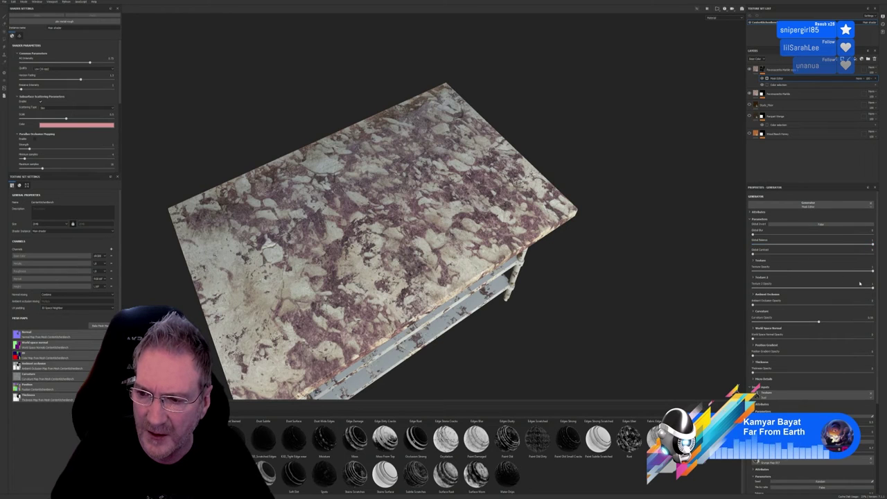
pyautogui.moveTo(872, 286)
pyautogui.mouseDown()
pyautogui.moveTo(794, 287)
pyautogui.moveTo(846, 287)
pyautogui.moveTo(798, 276)
pyautogui.moveTo(875, 278)
pyautogui.mouseUp()
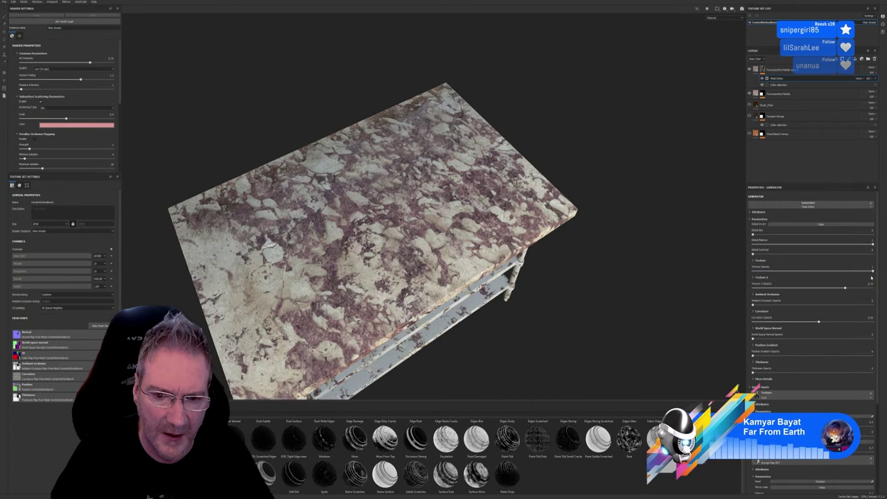
pyautogui.moveTo(839, 292); pyautogui.dragTo(814, 300)
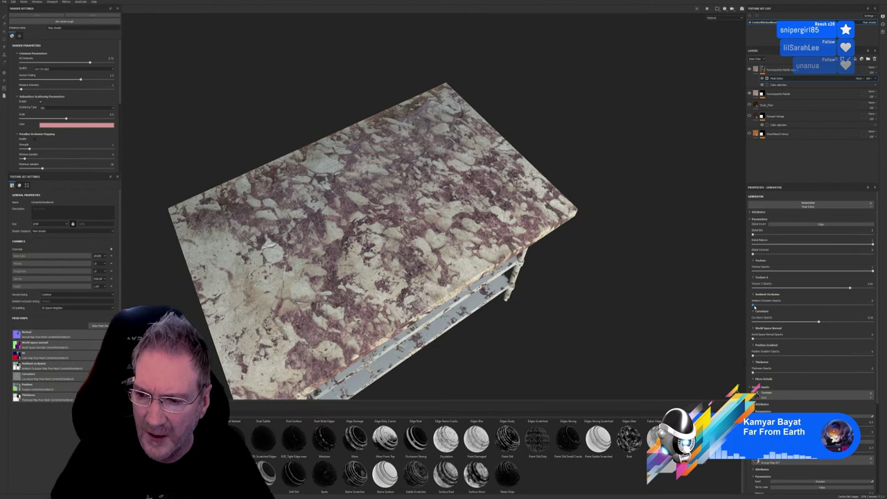
# Set the mask's ambient occlusion opacity to 0.2, its curvature and world space normal opacities to about 0.45, and delete its Mask Editor.
pyautogui.moveTo(753, 305); pyautogui.dragTo(777, 305)
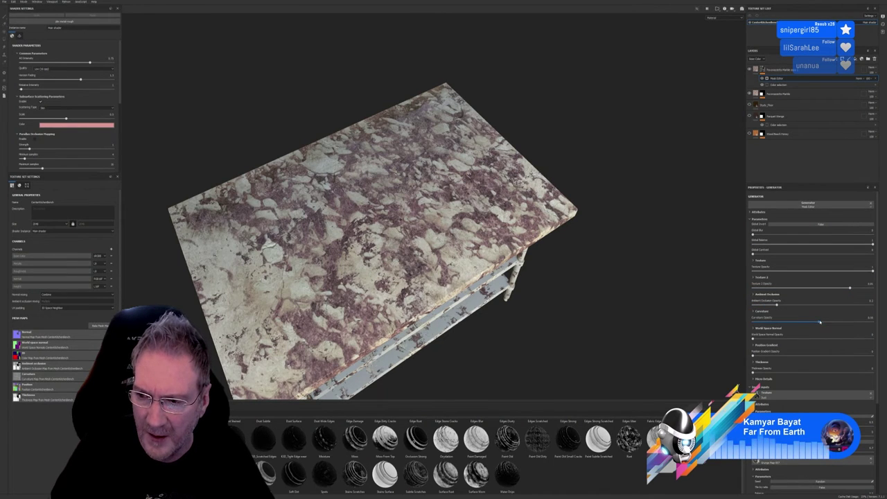
pyautogui.moveTo(821, 323)
pyautogui.mouseDown()
pyautogui.moveTo(871, 325)
pyautogui.moveTo(761, 323)
pyautogui.moveTo(804, 323)
pyautogui.moveTo(751, 333)
pyautogui.moveTo(807, 332)
pyautogui.mouseUp()
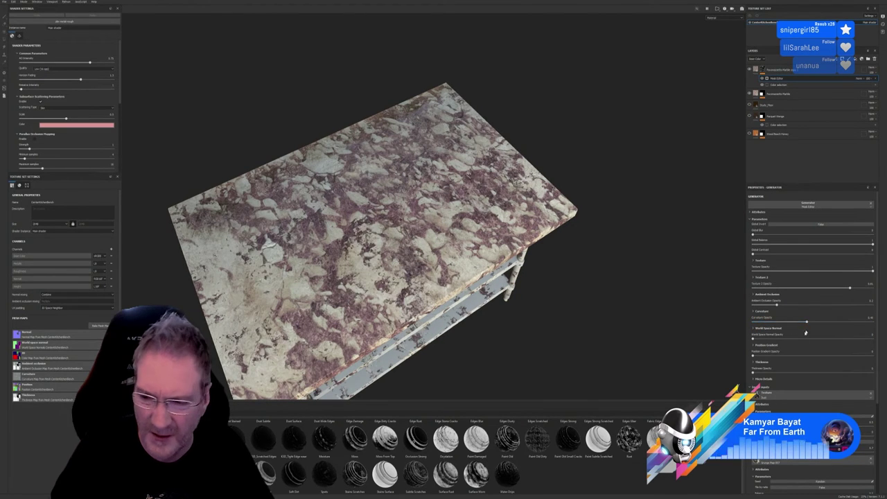
pyautogui.moveTo(753, 340); pyautogui.dragTo(807, 347)
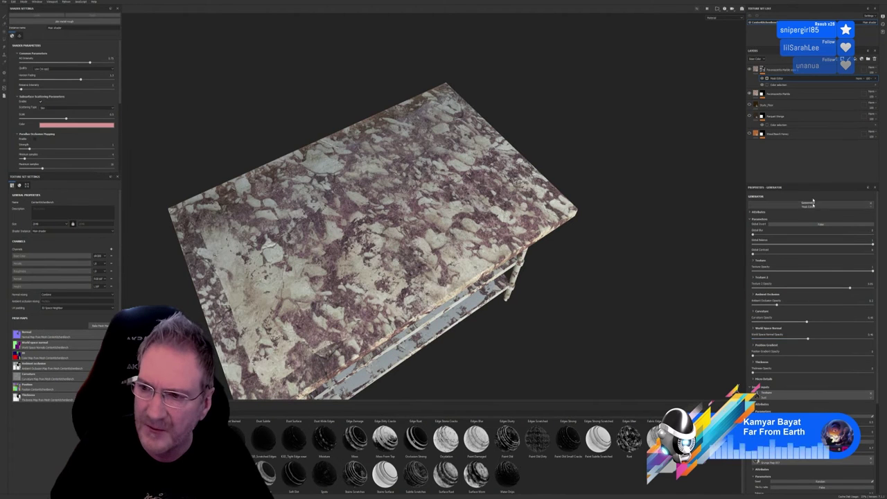
pyautogui.press('Delete')
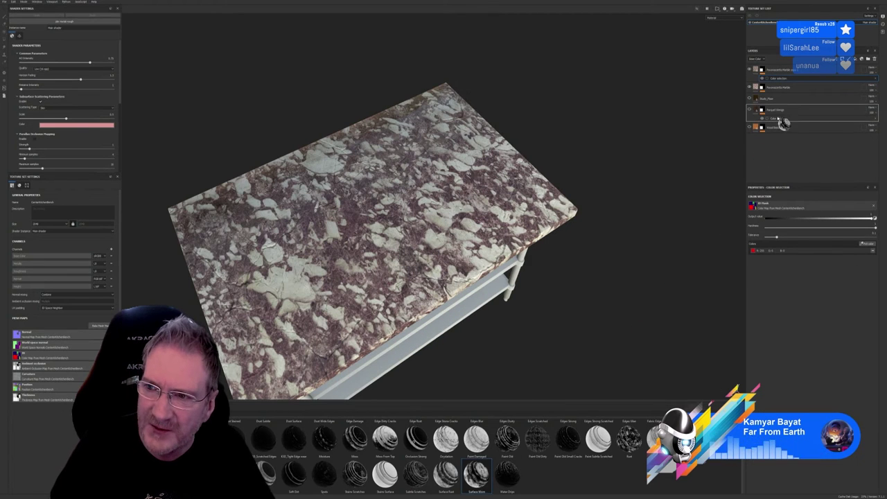
# Apply the Surface Worn smart mask to the Paonazzetto Marble copy, and switch to the kitchen scene in 3ds Max.
pyautogui.moveTo(793, 73); pyautogui.dragTo(790, 70)
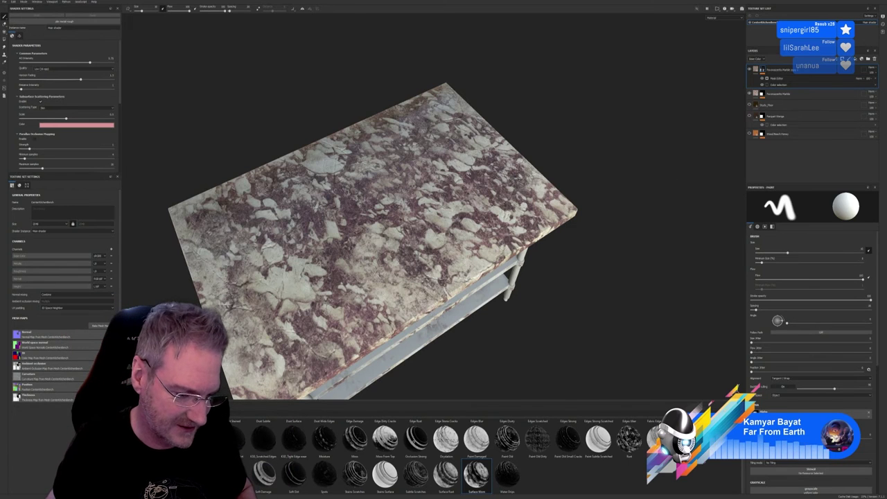
pyautogui.hotkey('alt', 'Tab')
pyautogui.scroll(-4, 349, 357)
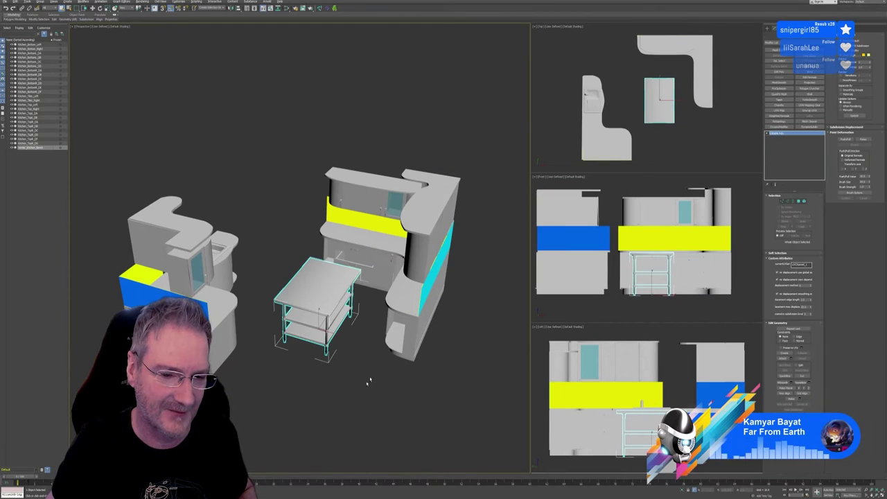
# Examine the right and left kitchen counter units around the work bench in the perspective view.
pyautogui.moveTo(368, 381)
pyautogui.keyDown('alt'); pyautogui.mouseDown(button='middle')
pyautogui.moveTo(376, 400)
pyautogui.moveTo(384, 396)
pyautogui.mouseUp(button='middle'); pyautogui.keyUp('alt')
pyautogui.click(369, 210)
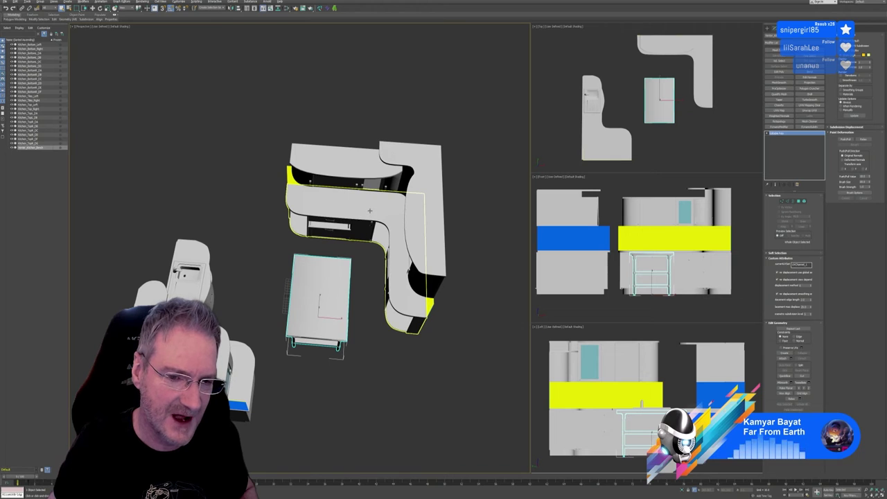
pyautogui.click(370, 210)
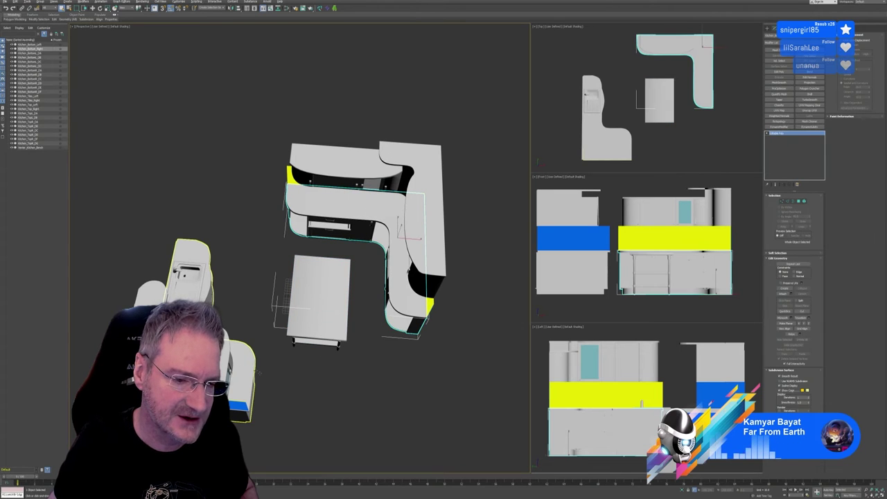
pyautogui.click(256, 372)
pyautogui.keyDown('alt'); pyautogui.moveTo(347, 387); pyautogui.dragTo(323, 364, button='middle'); pyautogui.keyUp('alt')
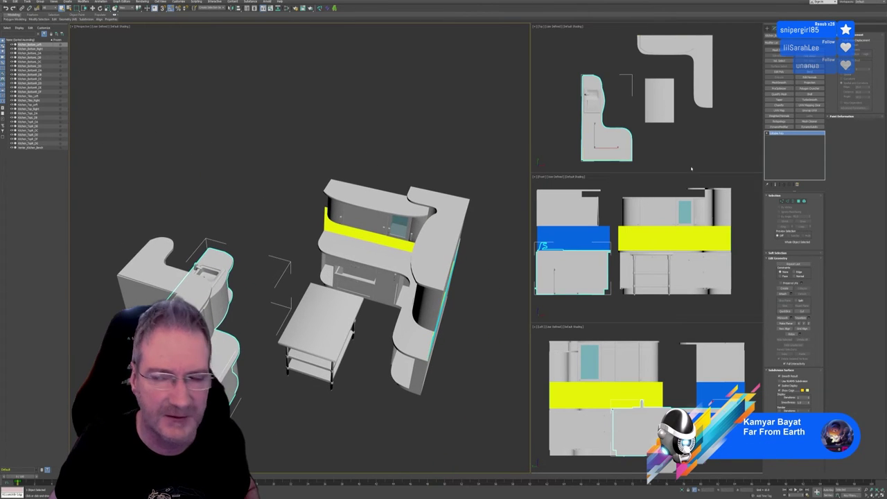
# Switch to Substance Painter, set the Surface Worn mask's global balance to about 0.57 and contrast to 0.6, and slightly raise Texture 2, ambient occlusion and curvature opacities.
pyautogui.hotkey('alt', 'Tab')
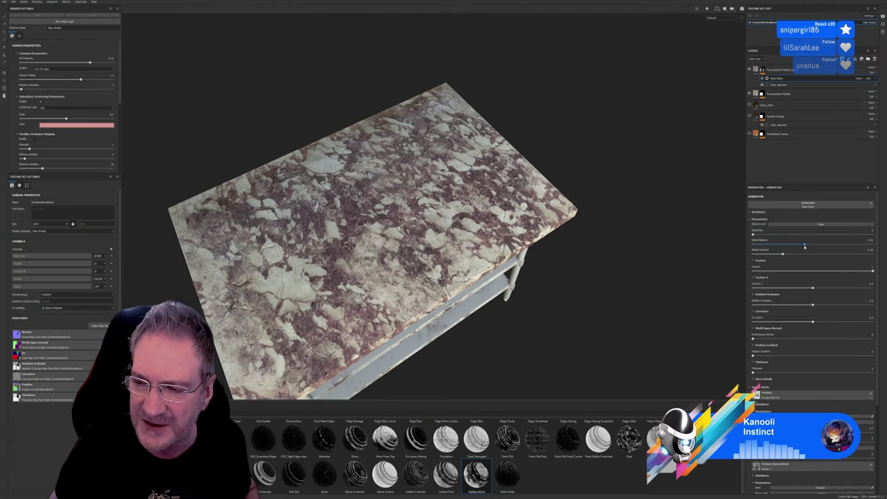
pyautogui.moveTo(805, 246)
pyautogui.mouseDown()
pyautogui.moveTo(817, 246)
pyautogui.moveTo(818, 257)
pyautogui.mouseUp()
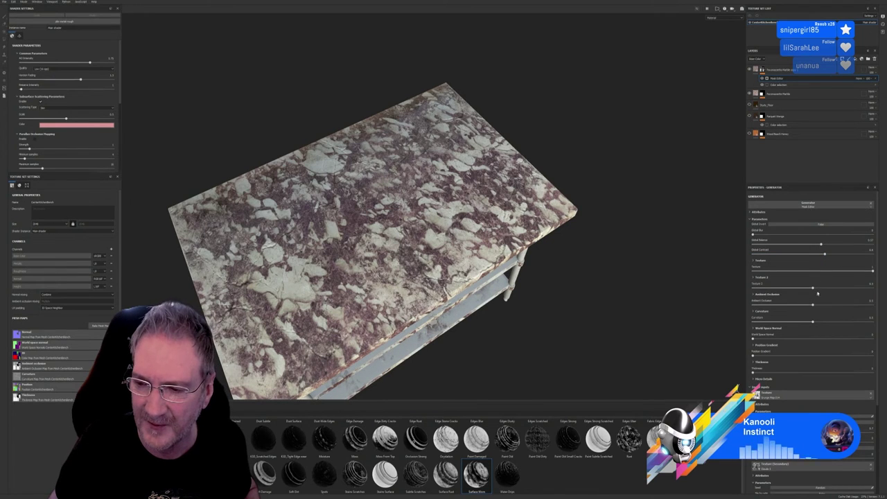
pyautogui.moveTo(815, 290); pyautogui.dragTo(861, 330)
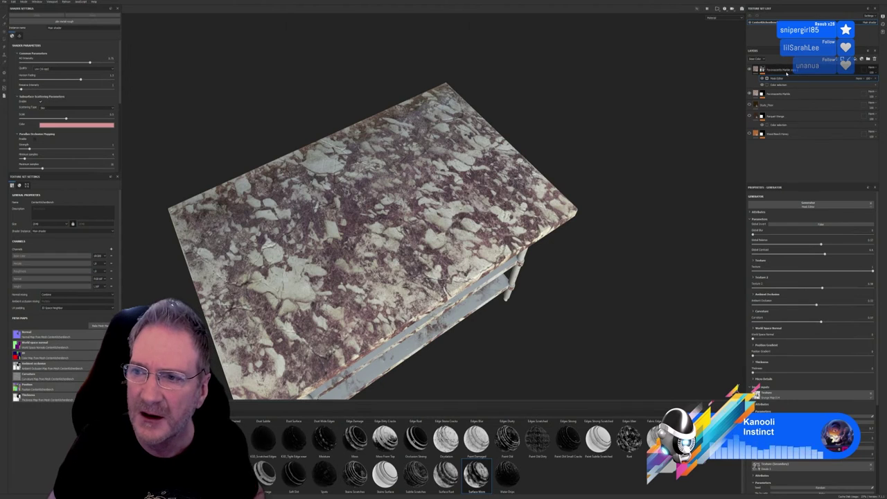
# Group the Paonazzetto Marble layer and its copy into one folder.
pyautogui.click(786, 73)
pyautogui.keyDown('shift'); pyautogui.click(777, 95); pyautogui.keyUp('shift')
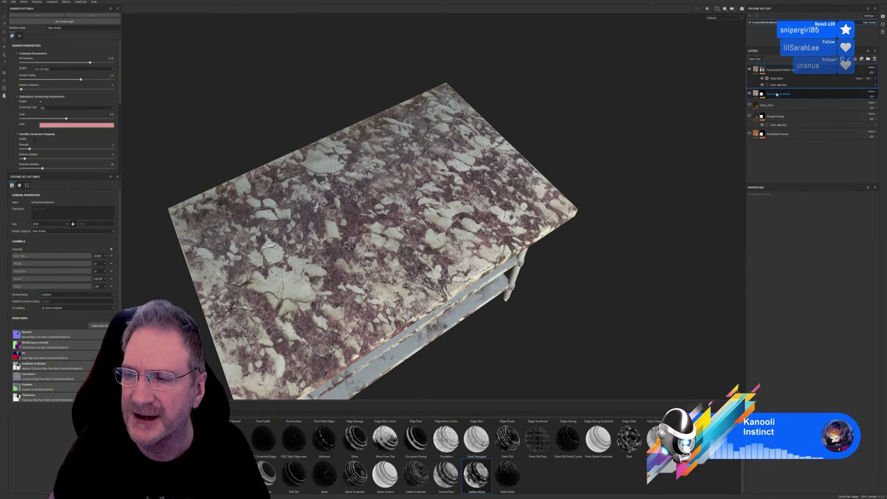
pyautogui.rightClick(778, 94)
pyautogui.click(798, 137)
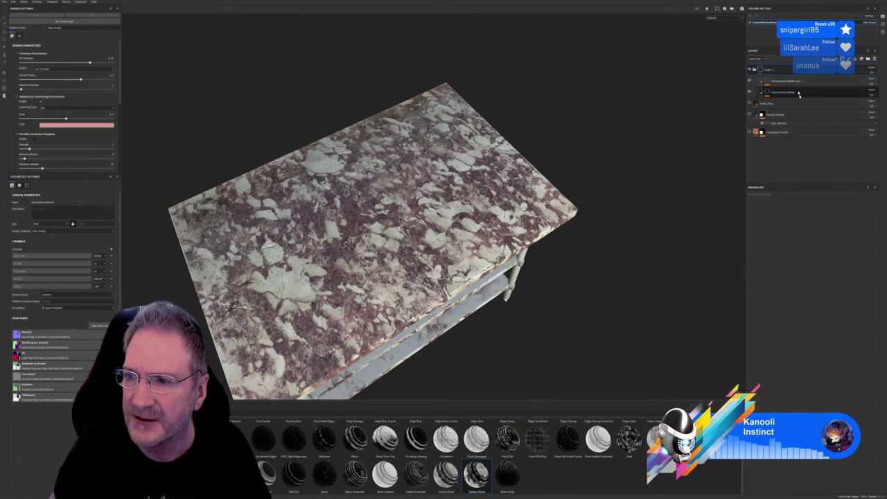
# Add a color selection mask to the marble folder, picking the tabletop's red ID color.
pyautogui.rightClick(774, 69)
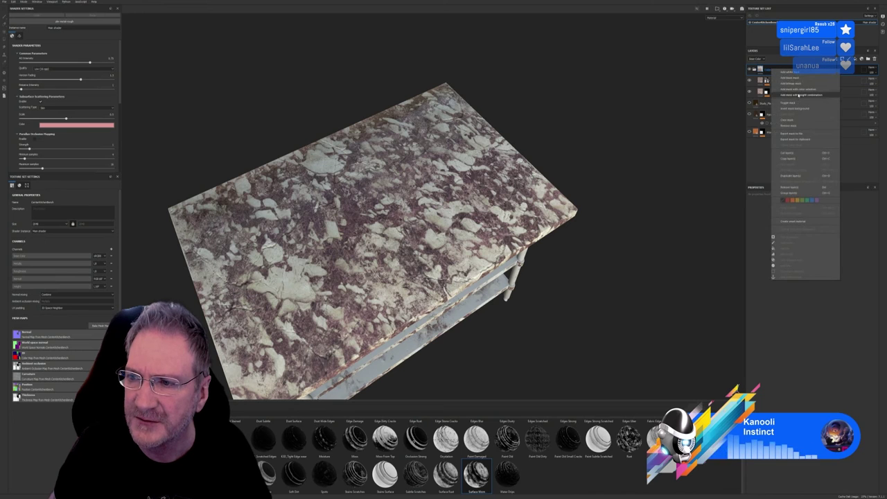
pyautogui.click(798, 90)
pyautogui.click(861, 244)
pyautogui.click(511, 182)
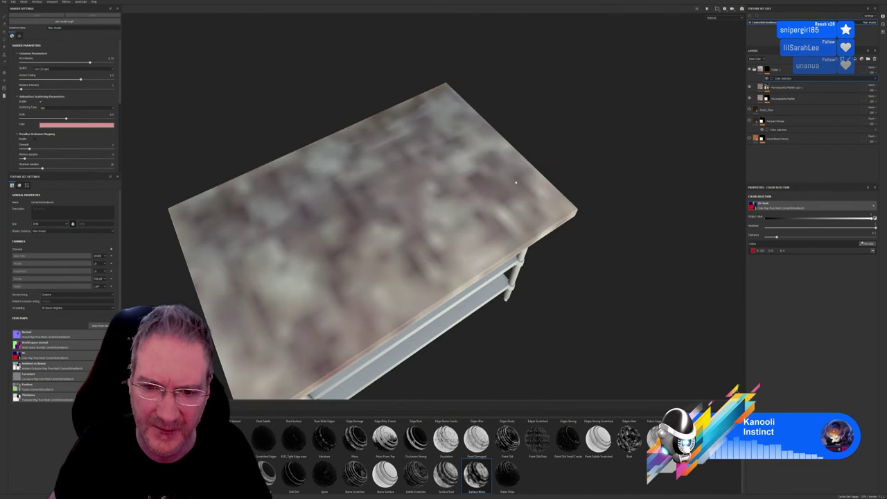
pyautogui.keyDown('alt'); pyautogui.moveTo(561, 307); pyautogui.dragTo(589, 250); pyautogui.keyUp('alt')
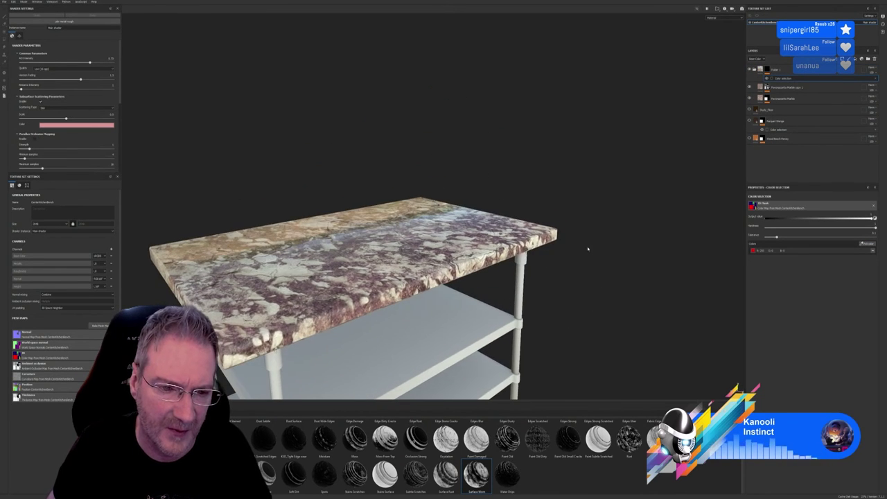
pyautogui.keyDown('alt'); pyautogui.moveTo(589, 250); pyautogui.dragTo(536, 271, button='right'); pyautogui.keyUp('alt')
pyautogui.keyDown('alt'); pyautogui.moveTo(536, 271); pyautogui.dragTo(520, 308); pyautogui.keyUp('alt')
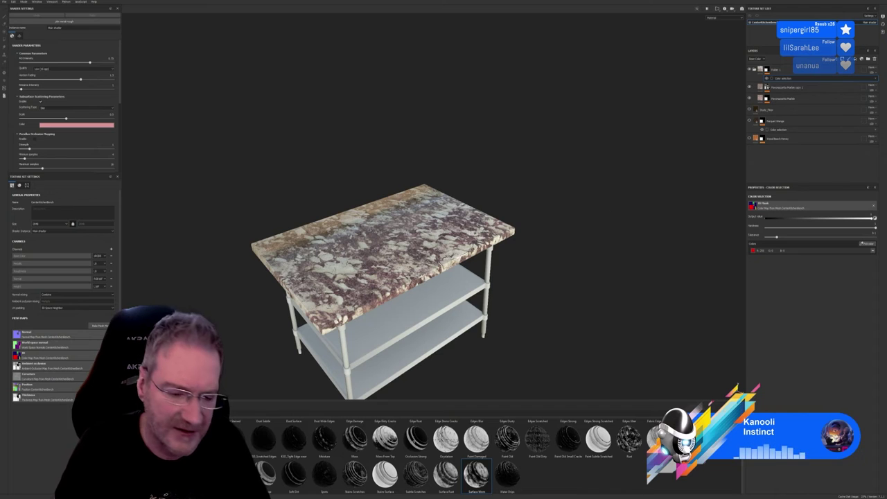
# Switch to the kitchen scene in 3ds Max and examine the work bench against the surrounding cabinets.
pyautogui.hotkey('alt', 'Tab')
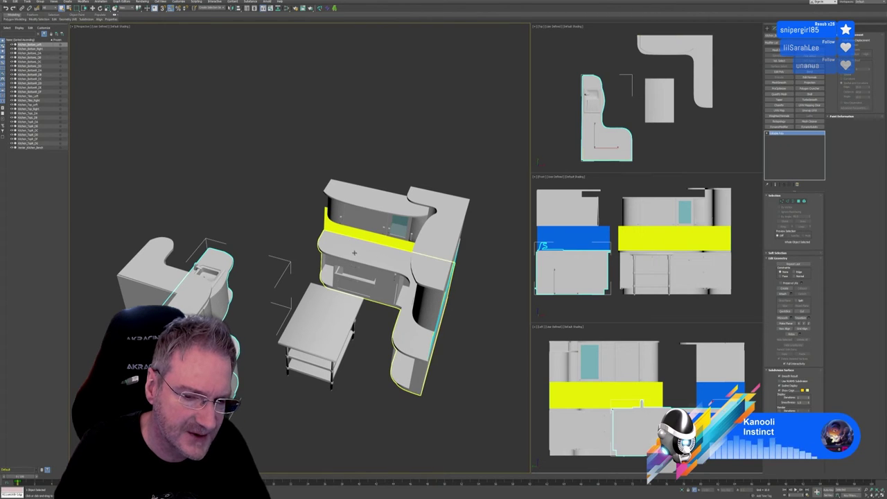
pyautogui.scroll(5, 354, 253)
pyautogui.scroll(-6, 333, 258)
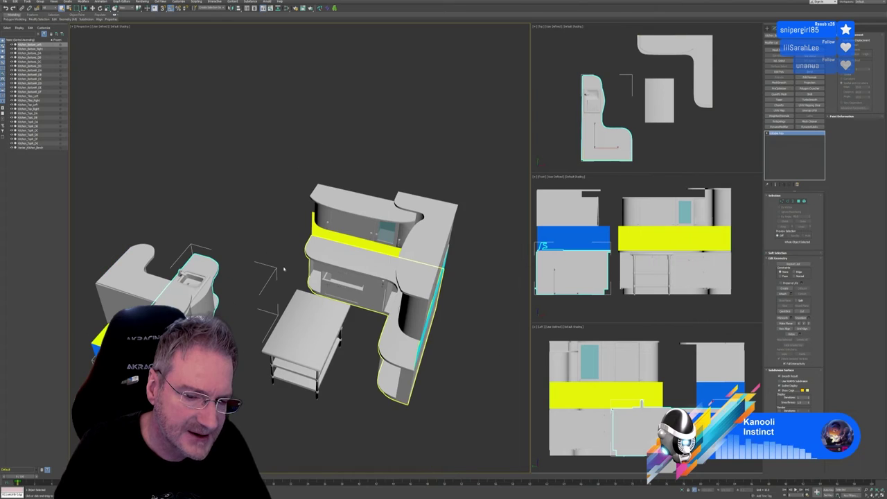
pyautogui.scroll(-3, 234, 215)
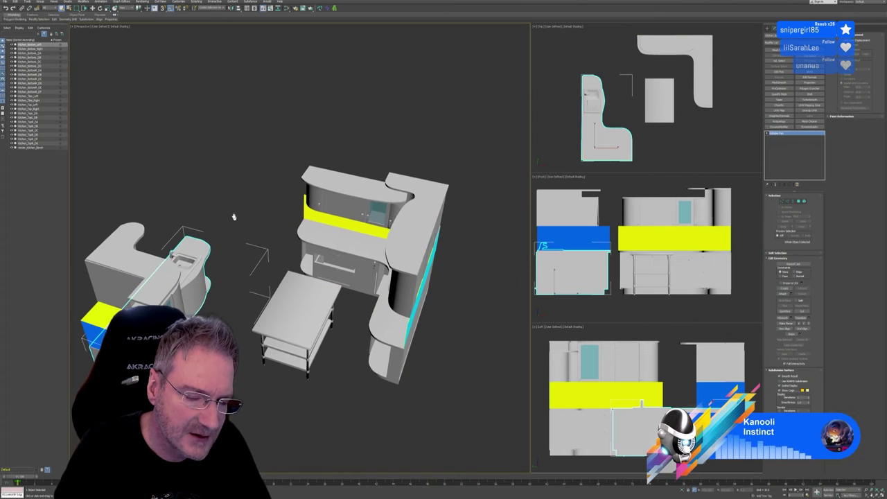
pyautogui.click(288, 291)
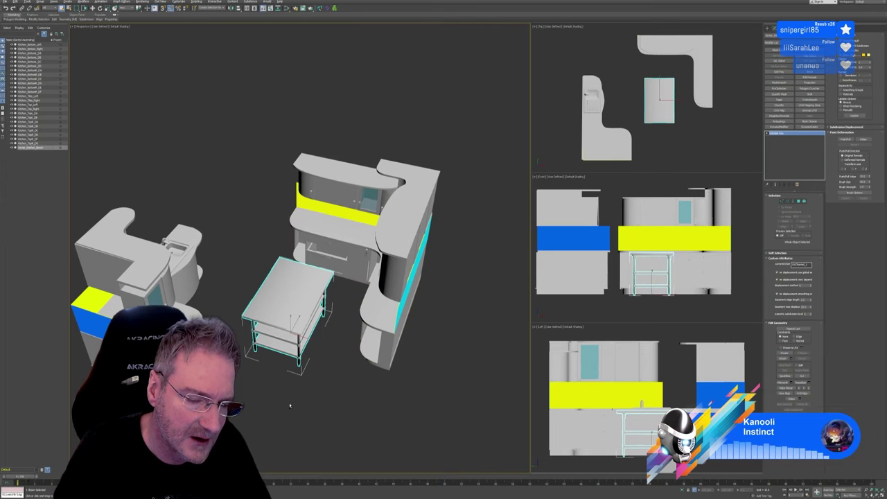
pyautogui.moveTo(290, 405)
pyautogui.keyDown('alt'); pyautogui.mouseDown(button='middle')
pyautogui.moveTo(370, 388)
pyautogui.moveTo(291, 406)
pyautogui.mouseUp(button='middle'); pyautogui.keyUp('alt')
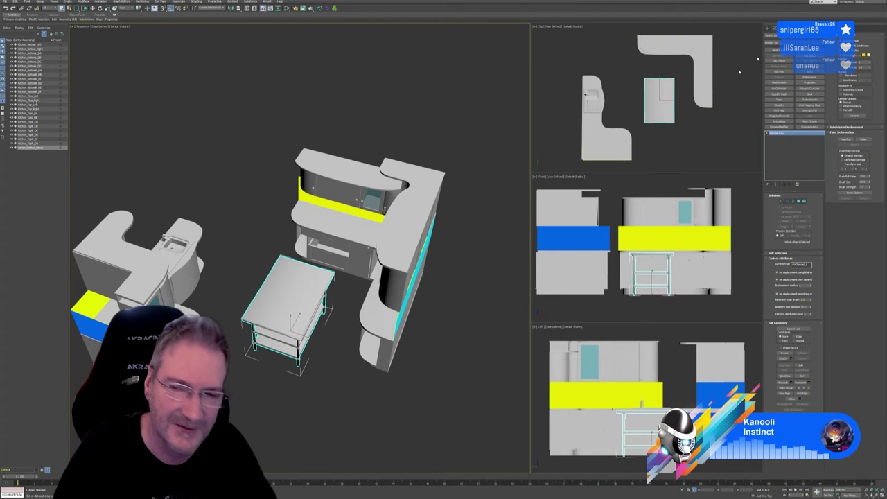
# Switch to Substance Painter and add the MY_Kitchen_CounterTop smart material to the work bench.
pyautogui.hotkey('alt', 'Tab')
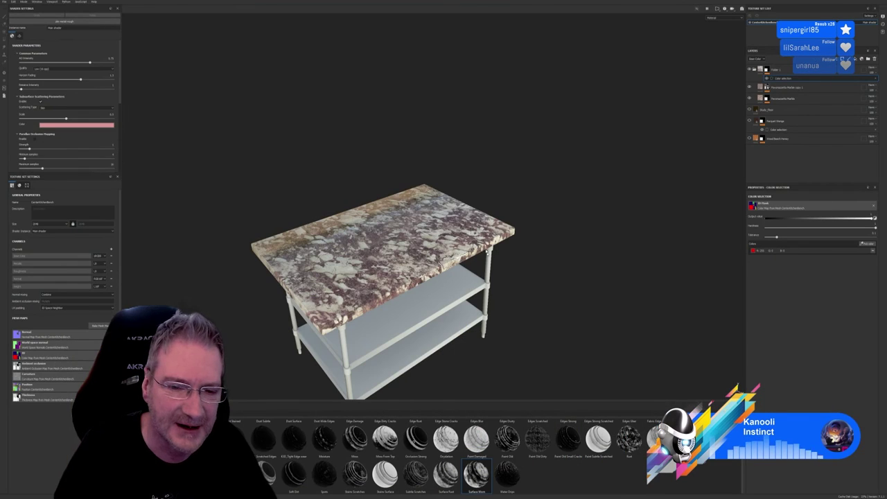
pyautogui.moveTo(466, 309)
pyautogui.keyDown('alt'); pyautogui.mouseDown()
pyautogui.moveTo(461, 348)
pyautogui.moveTo(456, 321)
pyautogui.mouseUp(); pyautogui.keyUp('alt')
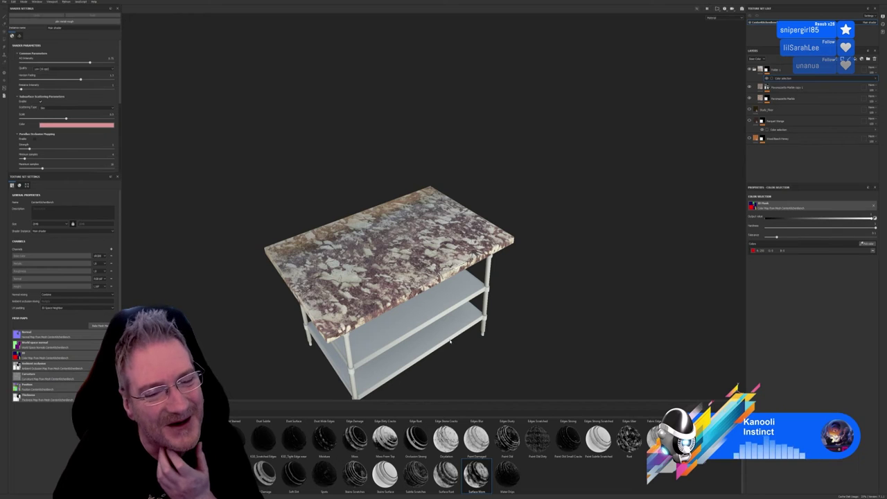
pyautogui.scroll(-1, 402, 293)
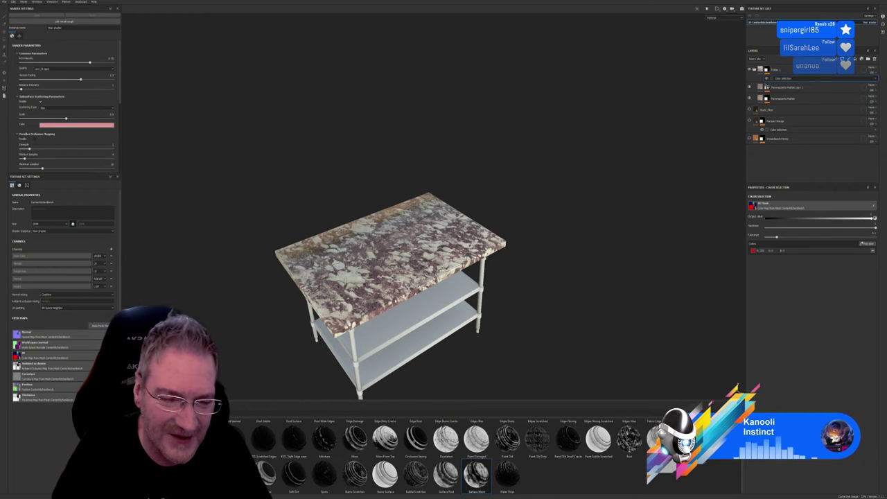
pyautogui.keyDown('alt'); pyautogui.moveTo(424, 342); pyautogui.dragTo(452, 263); pyautogui.keyUp('alt')
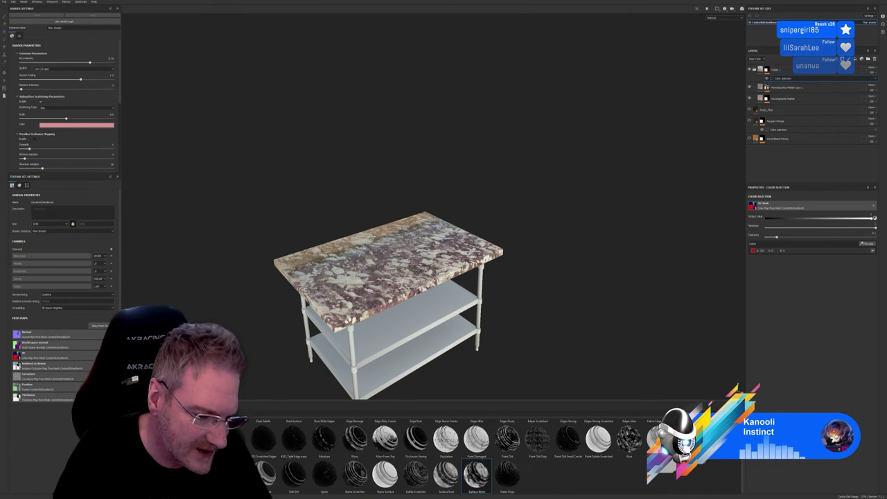
pyautogui.click(128, 427)
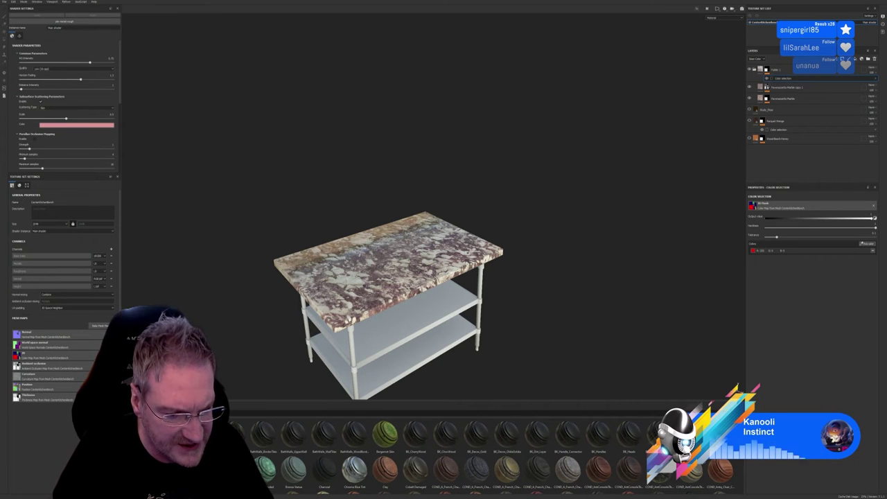
pyautogui.scroll(-5, 477, 454)
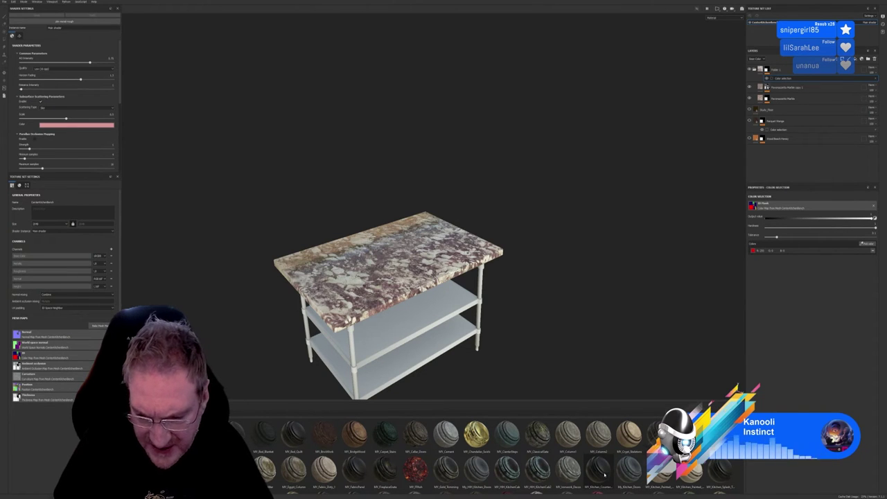
pyautogui.moveTo(604, 474)
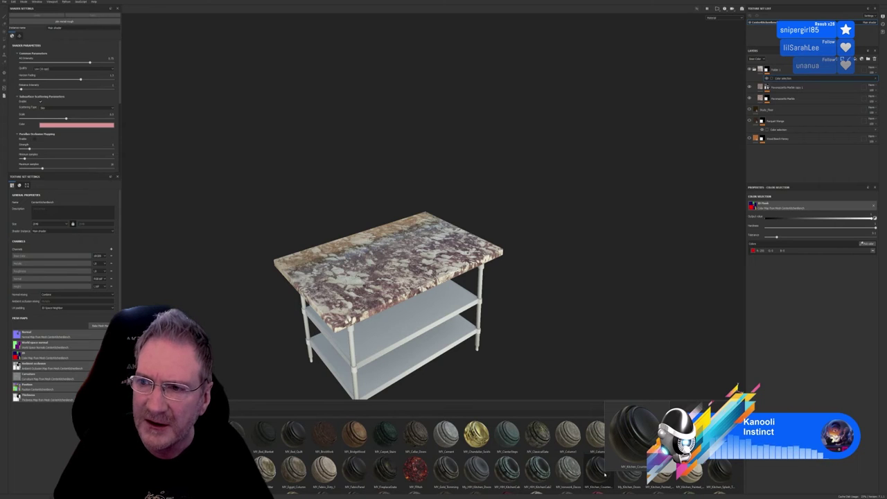
pyautogui.moveTo(605, 475); pyautogui.dragTo(459, 248)
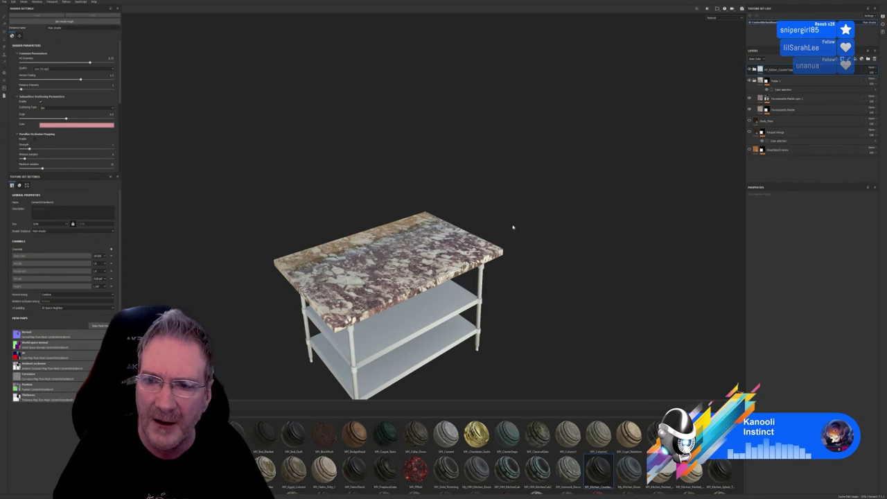
# Collapse the marble folder and replace the ID color of the counter top material's uppermost subfolder with the tabletop's red.
pyautogui.click(753, 82)
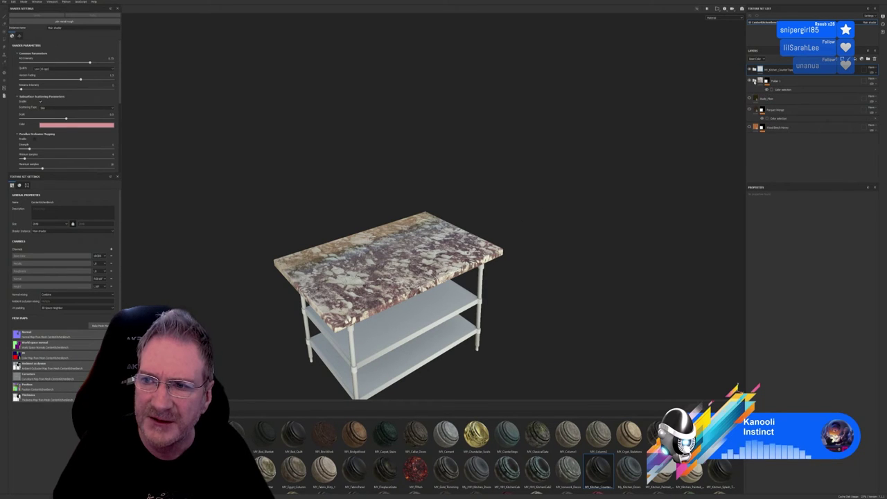
pyautogui.click(754, 70)
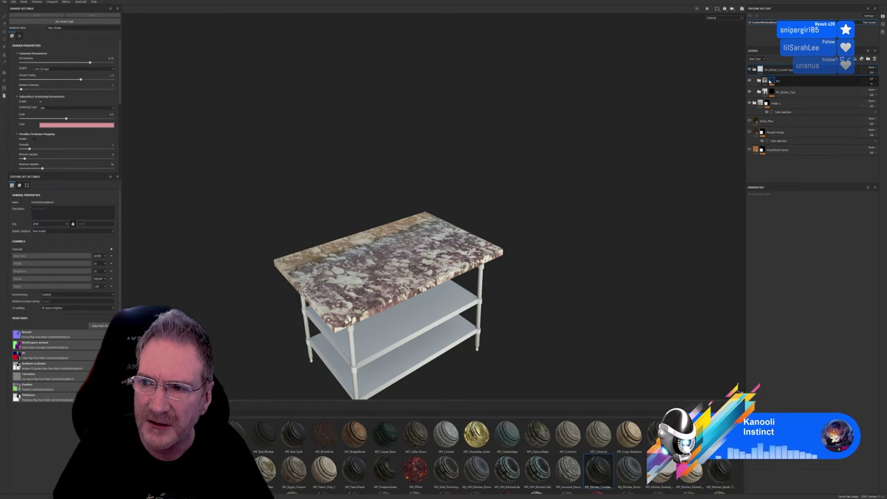
pyautogui.click(773, 80)
pyautogui.click(793, 90)
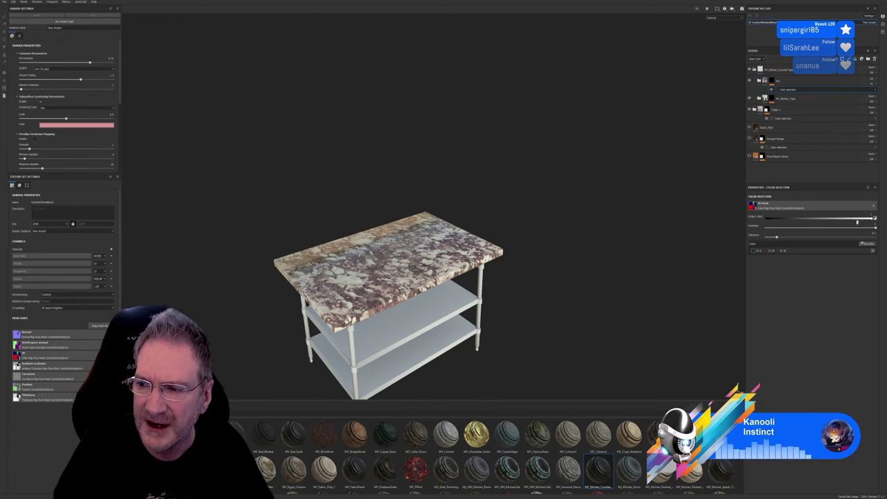
pyautogui.click(867, 244)
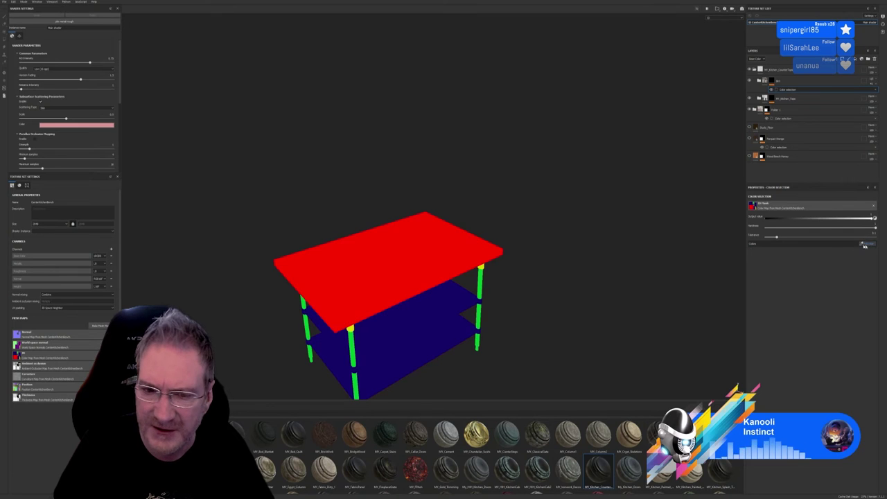
pyautogui.click(459, 244)
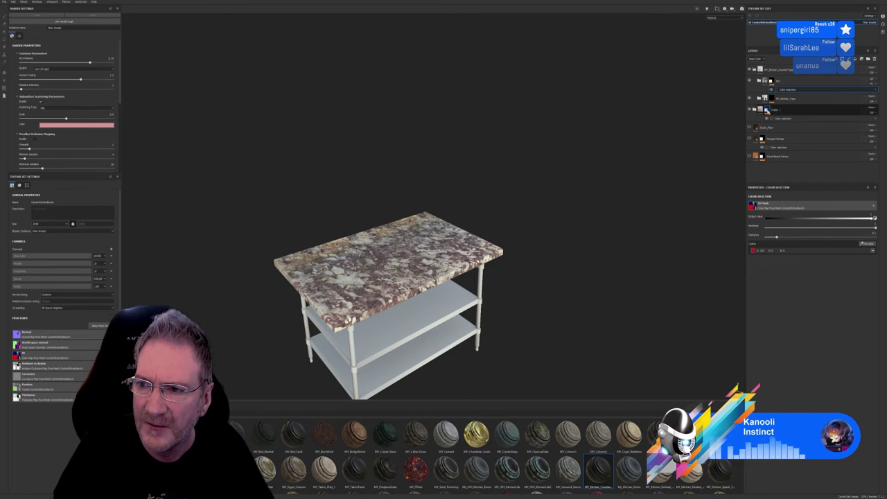
# Add the tabletop's red ID color to the color selection mask of the MY_Kitchen_Tops folder.
pyautogui.click(760, 98)
pyautogui.click(772, 99)
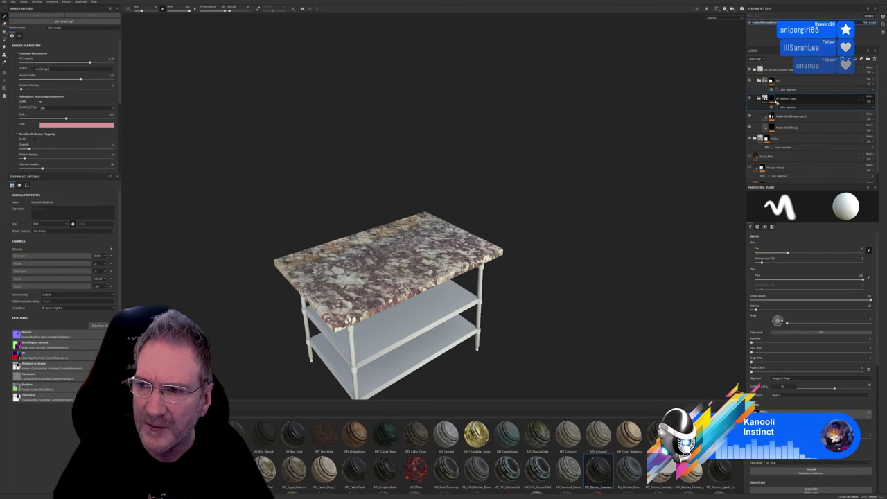
pyautogui.click(788, 107)
pyautogui.click(868, 245)
pyautogui.click(868, 244)
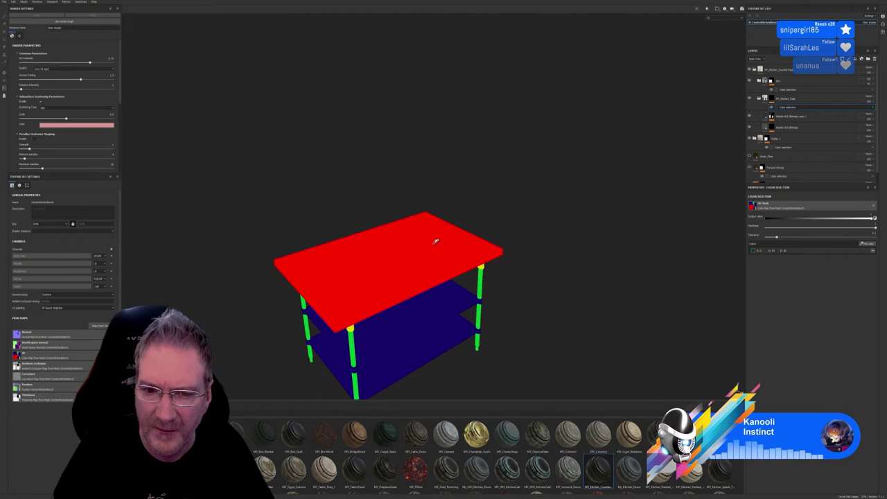
pyautogui.click(436, 241)
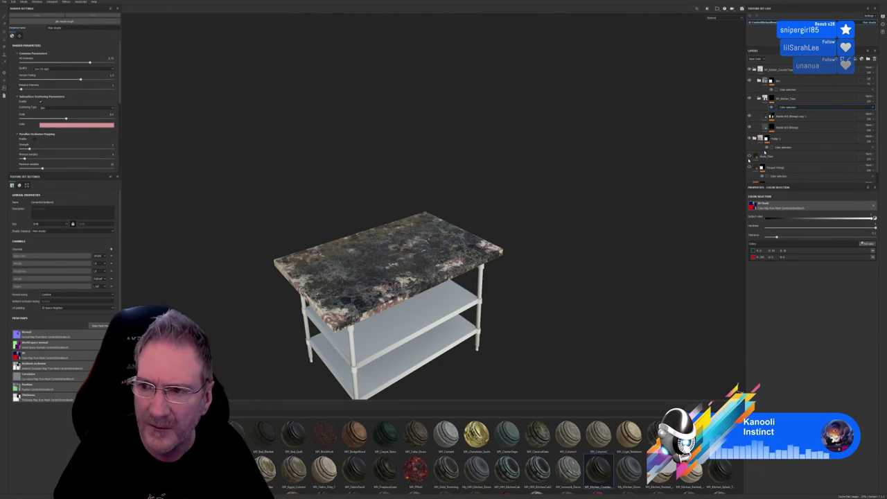
# Add the tabletop's red ID color to the color selection mask of the upper marble layer in MY_Kitchen_Tops.
pyautogui.click(773, 116)
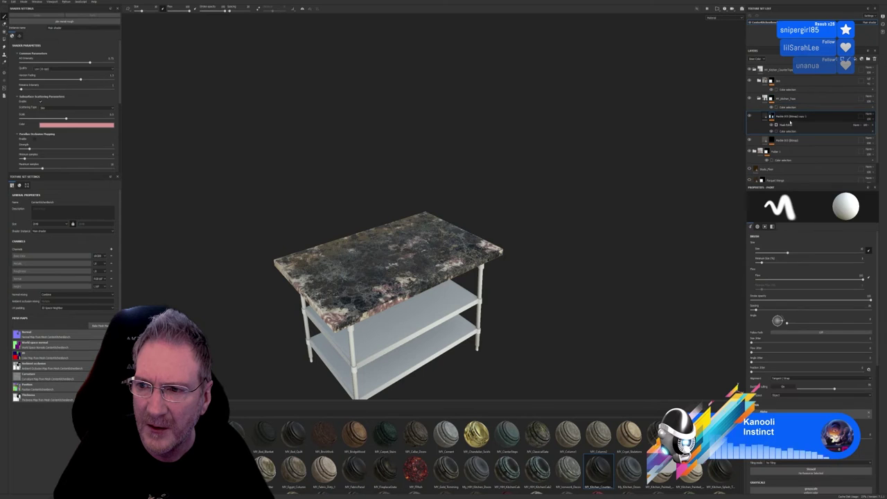
pyautogui.click(792, 132)
pyautogui.click(867, 244)
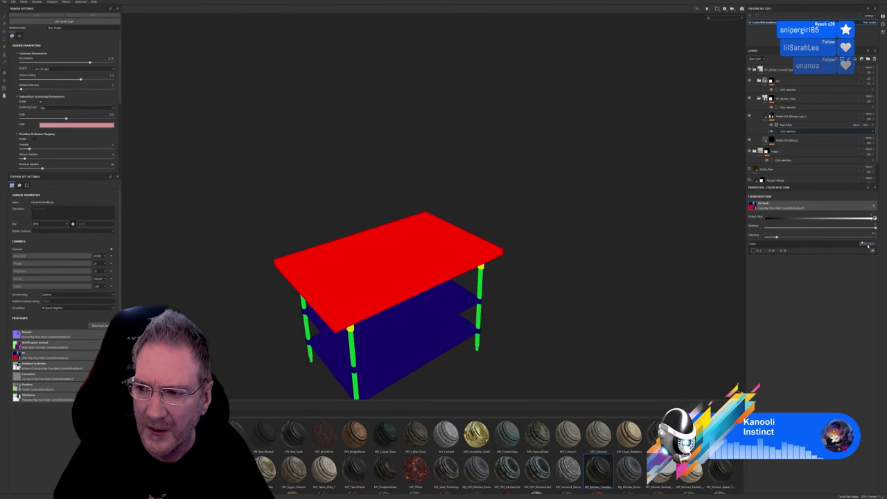
pyautogui.click(453, 253)
# Add the tabletop's red ID color to the color selection mask of the lower marble layer in MY_Kitchen_Tops.
pyautogui.scroll(-1, 780, 126)
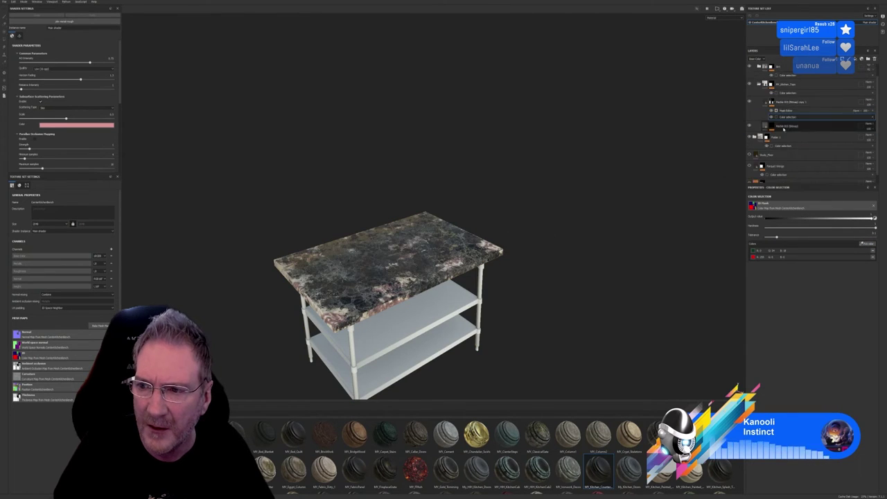
pyautogui.click(772, 126)
pyautogui.click(796, 135)
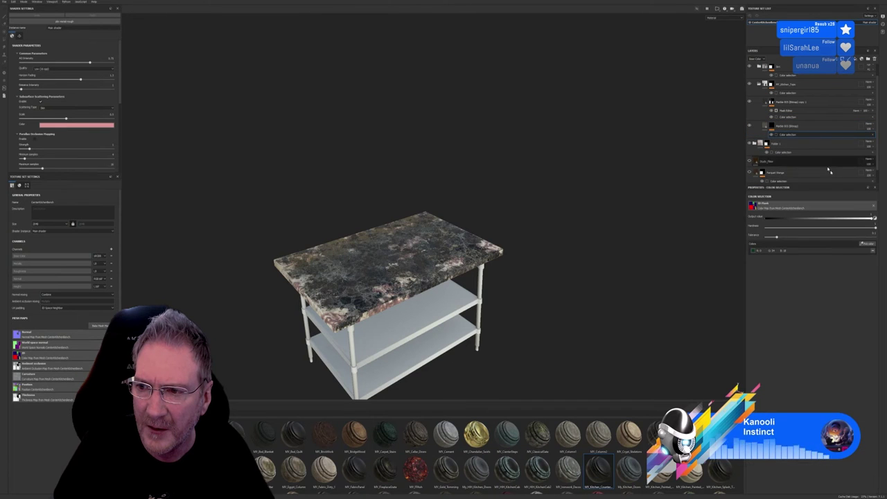
pyautogui.click(868, 244)
pyautogui.click(443, 255)
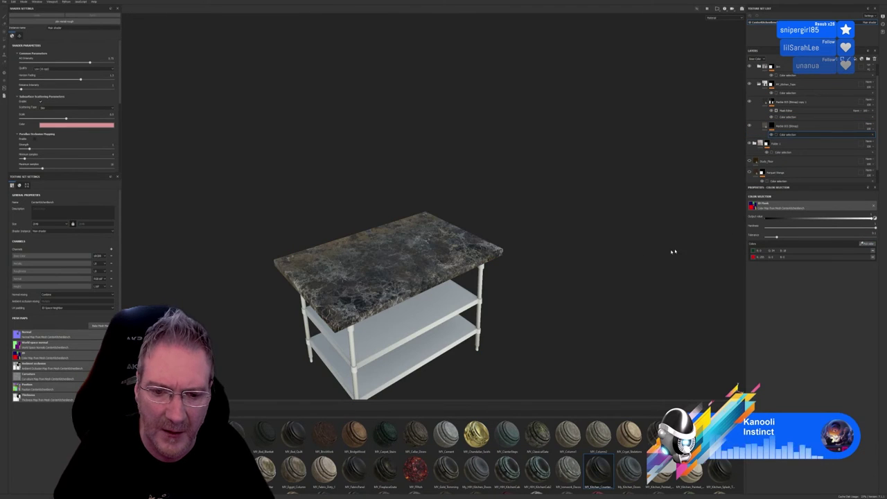
# Remove the leftover dark green ID color from the MY_Kitchen_Tops folder's color selection and check the uppermost subfolder's selection.
pyautogui.scroll(-1, 792, 136)
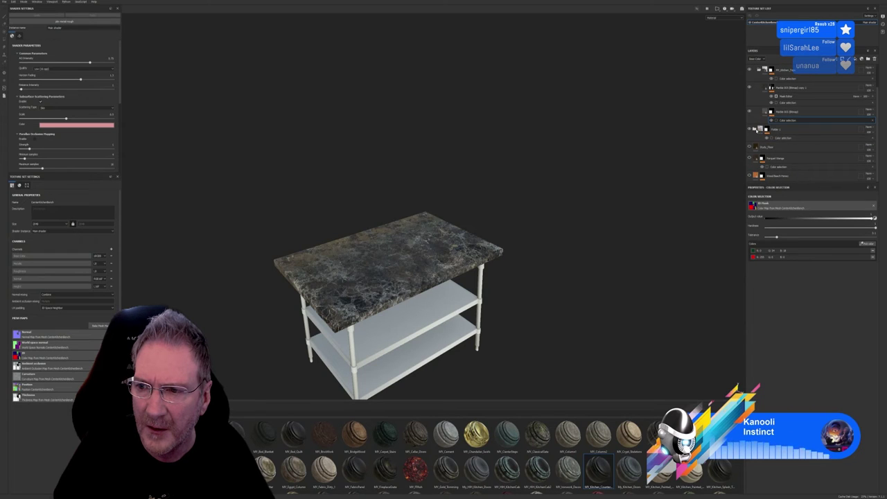
pyautogui.scroll(3, 772, 120)
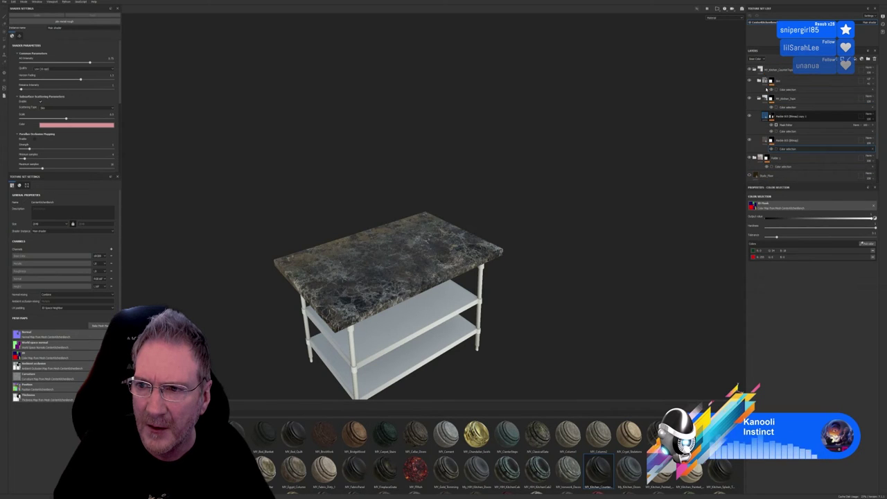
pyautogui.click(772, 99)
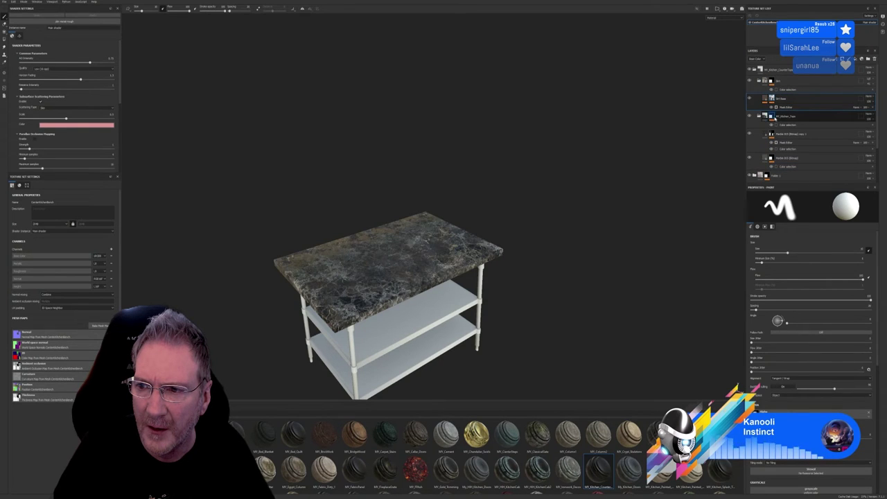
pyautogui.click(791, 125)
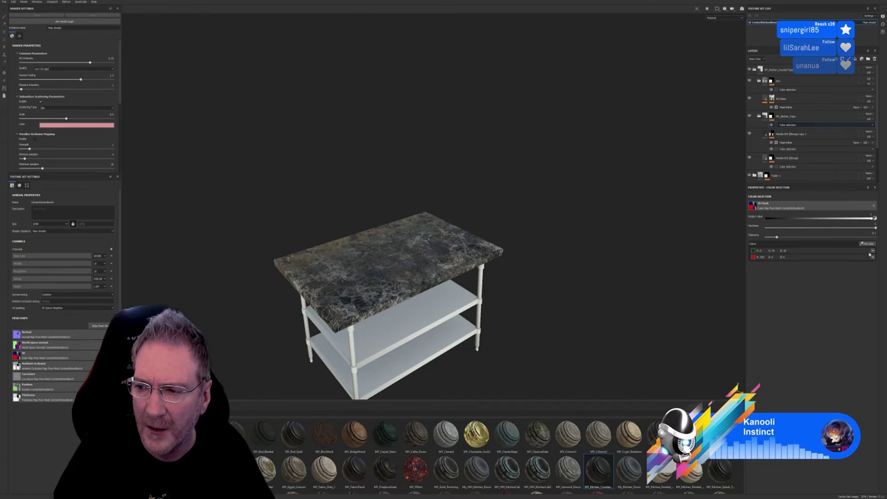
pyautogui.click(872, 251)
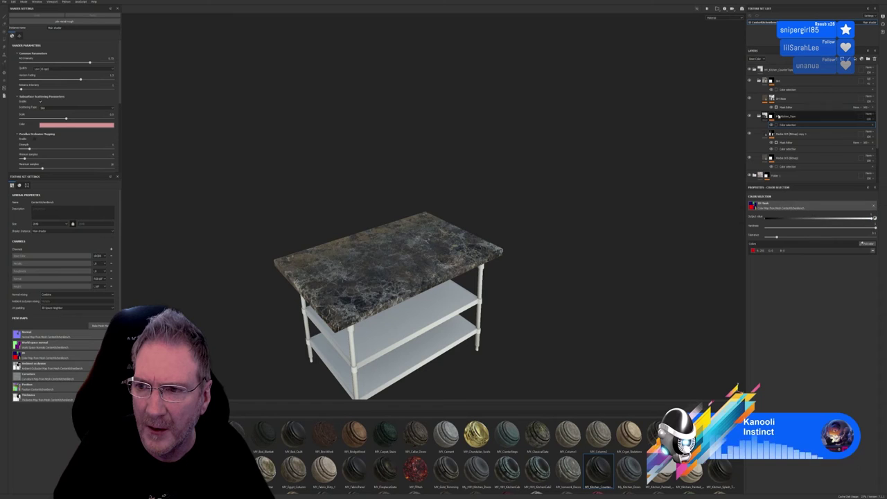
pyautogui.click(790, 90)
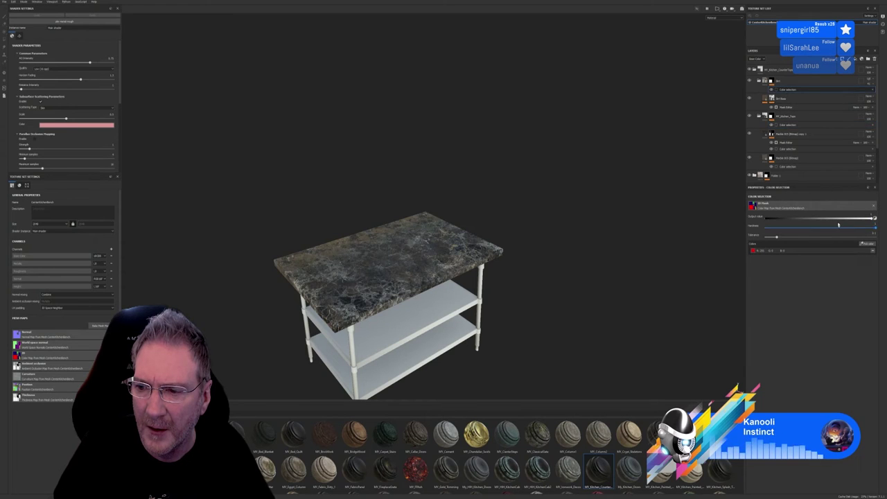
pyautogui.click(791, 125)
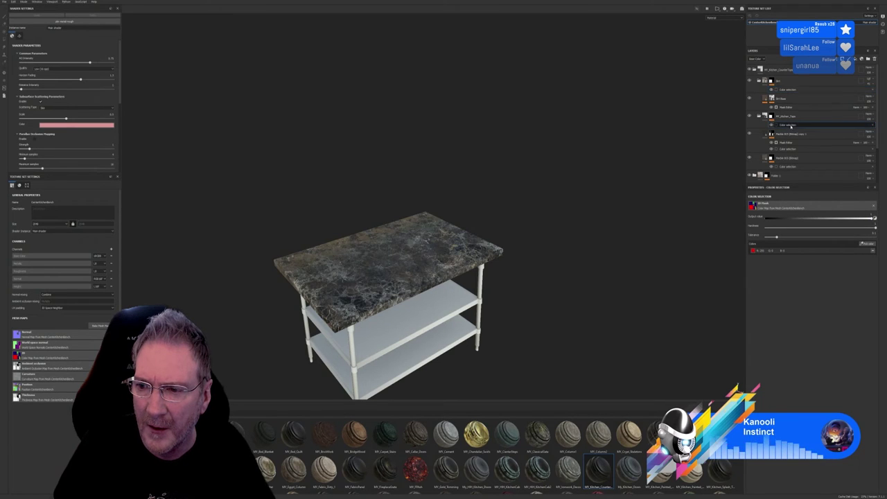
# Remove the leftover dark green ID color from the color selections of both marble layers, keeping only the red.
pyautogui.click(787, 148)
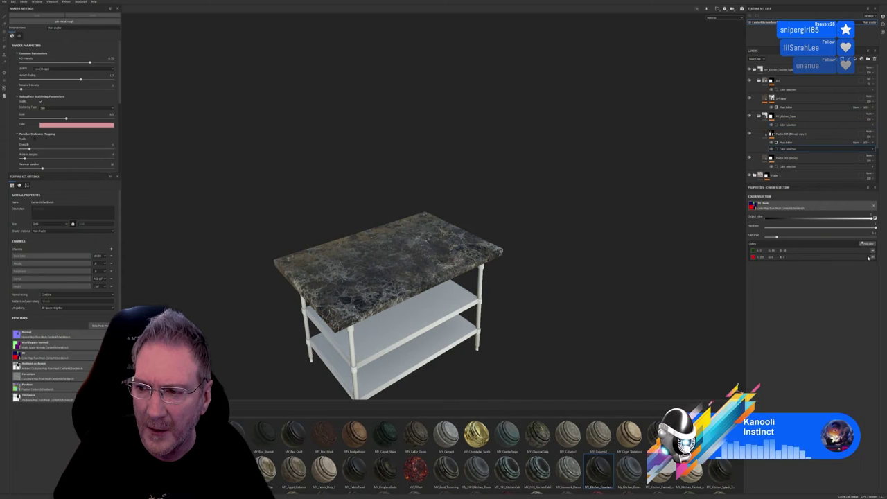
pyautogui.scroll(-1, 803, 159)
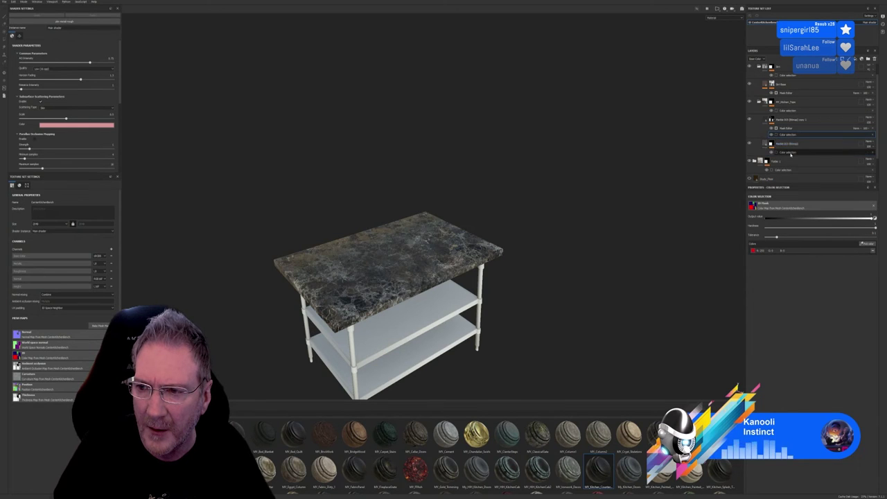
pyautogui.click(791, 154)
pyautogui.click(874, 250)
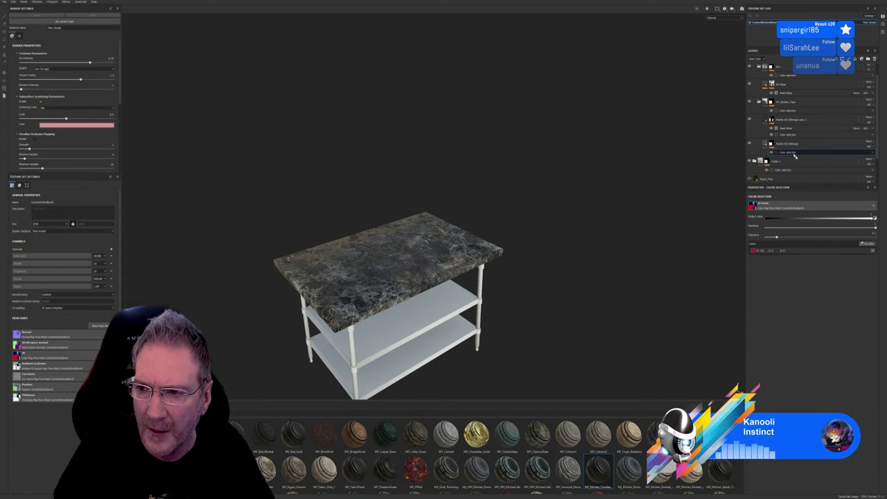
# Check the color selection of the marble folder below the counter top material, and collapse the counter top material's folder.
pyautogui.click(791, 170)
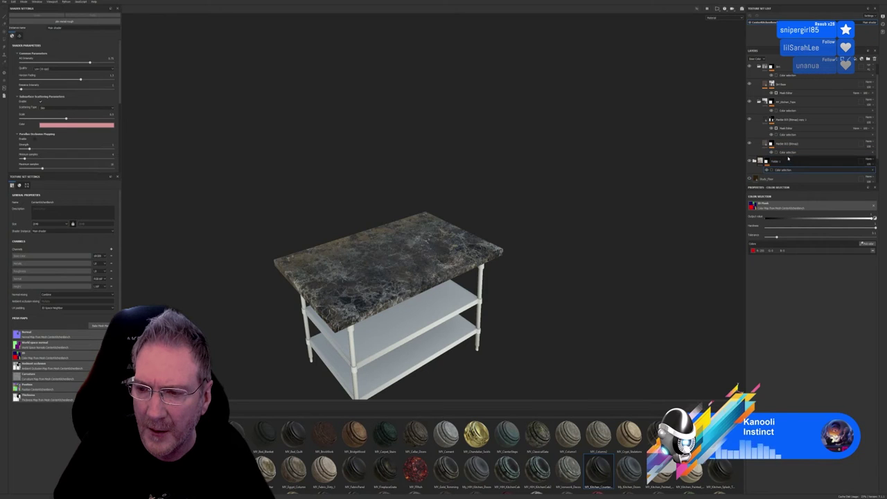
pyautogui.scroll(-2, 796, 160)
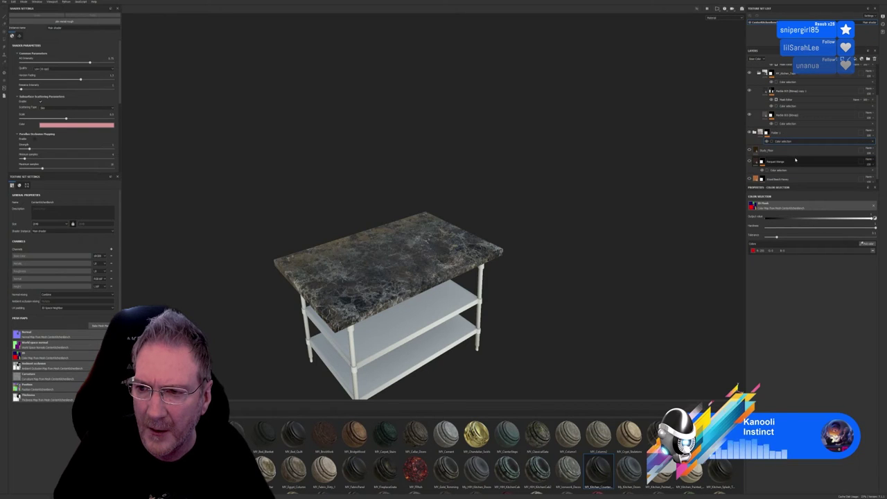
pyautogui.scroll(1, 795, 160)
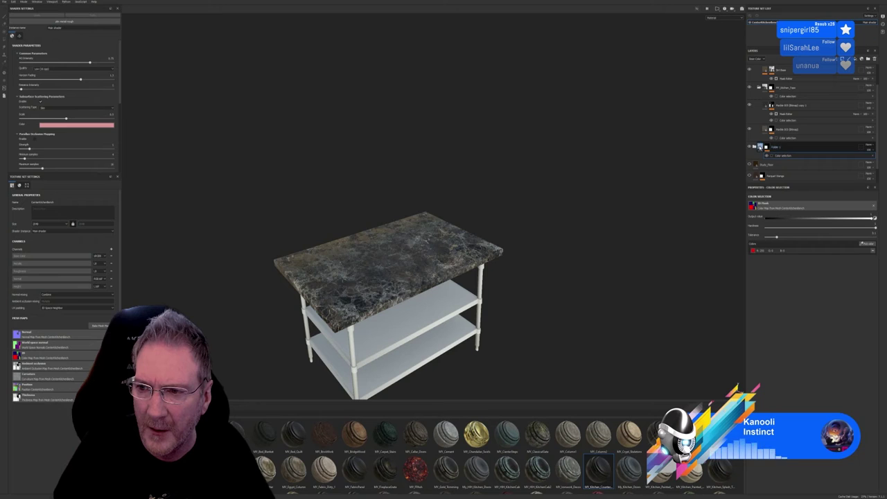
pyautogui.scroll(2, 775, 139)
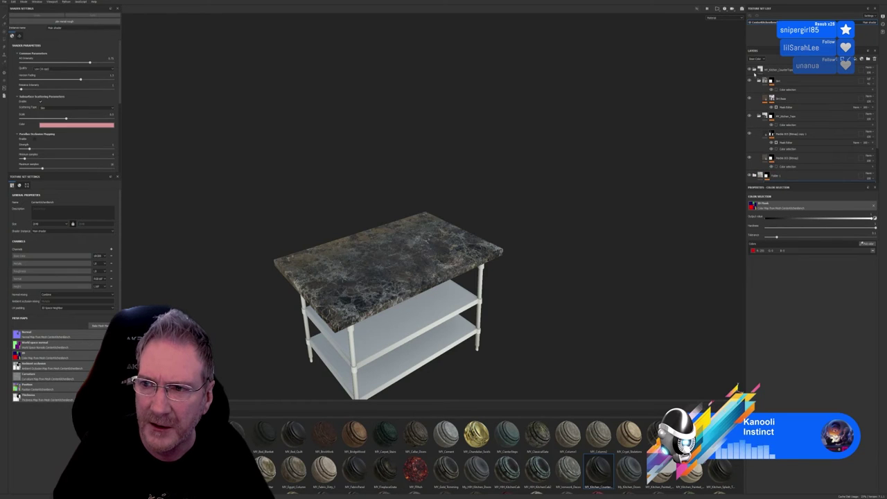
pyautogui.click(754, 70)
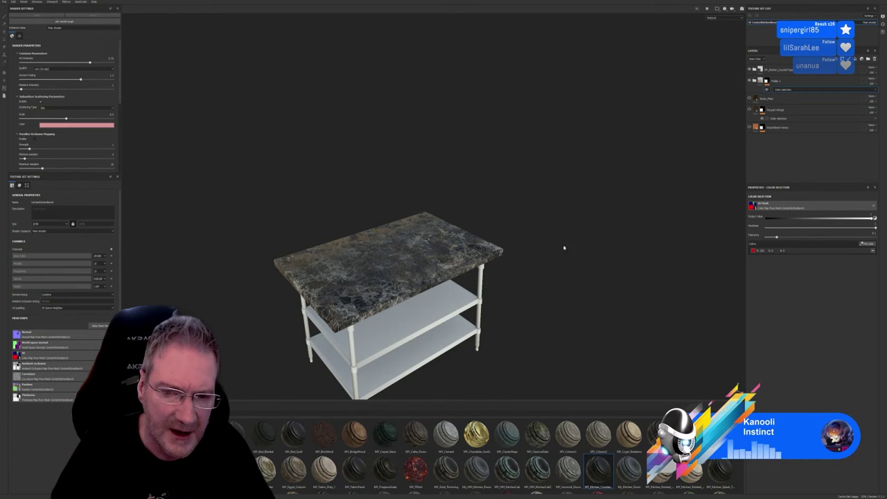
# Examine the marble tabletop of the work bench from above, from the side and up close.
pyautogui.keyDown('alt'); pyautogui.moveTo(565, 248); pyautogui.dragTo(465, 329); pyautogui.keyUp('alt')
pyautogui.scroll(3, 415, 300)
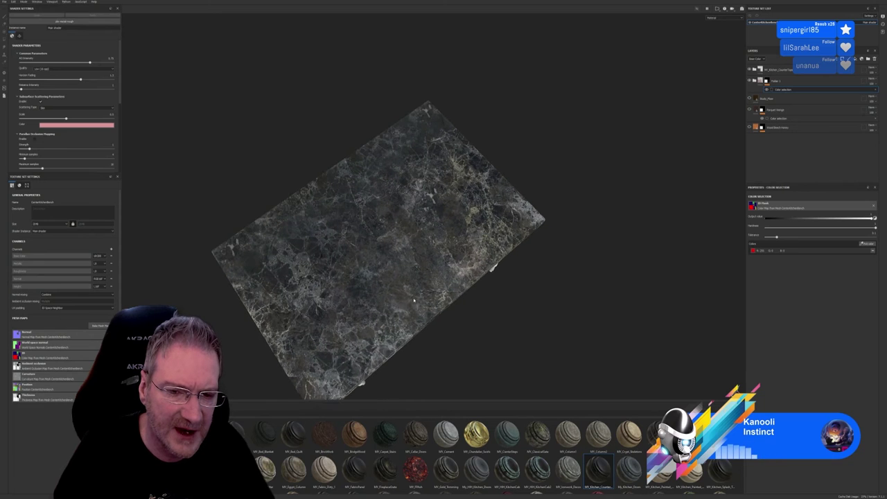
pyautogui.keyDown('alt'); pyautogui.moveTo(402, 304); pyautogui.dragTo(279, 194); pyautogui.keyUp('alt')
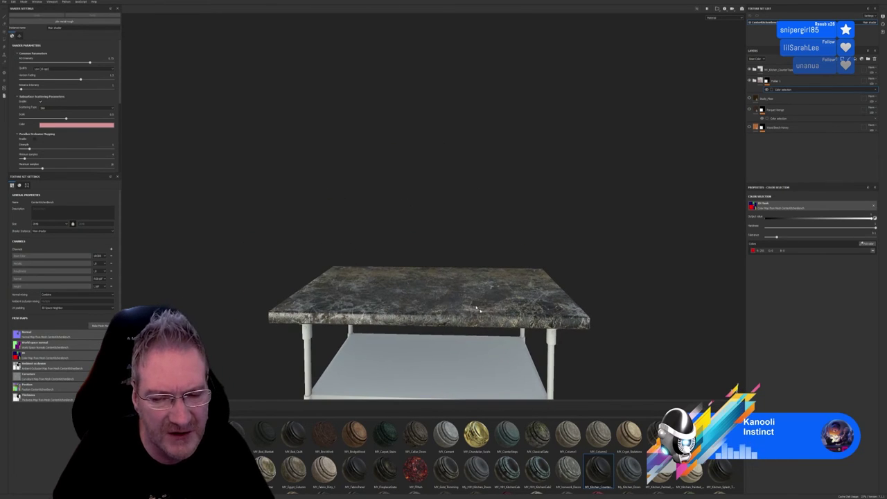
pyautogui.keyDown('alt'); pyautogui.moveTo(477, 310); pyautogui.dragTo(438, 316); pyautogui.keyUp('alt')
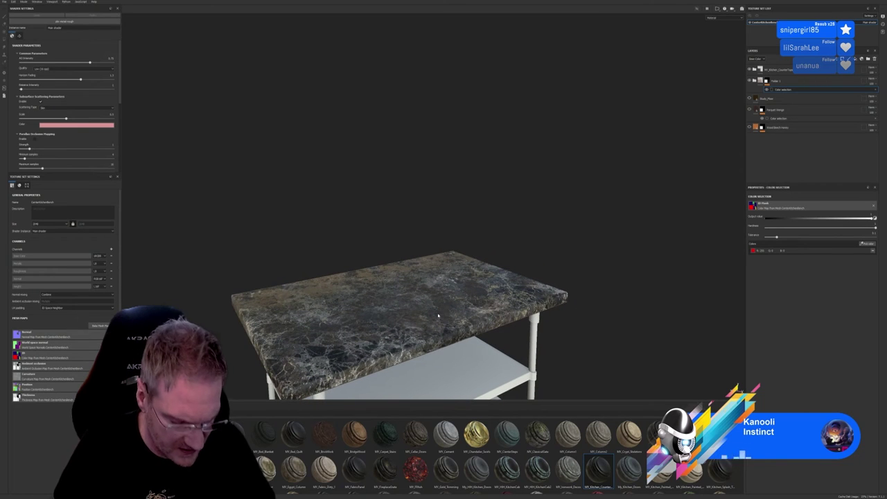
pyautogui.scroll(1, 441, 275)
pyautogui.scroll(-4, 430, 273)
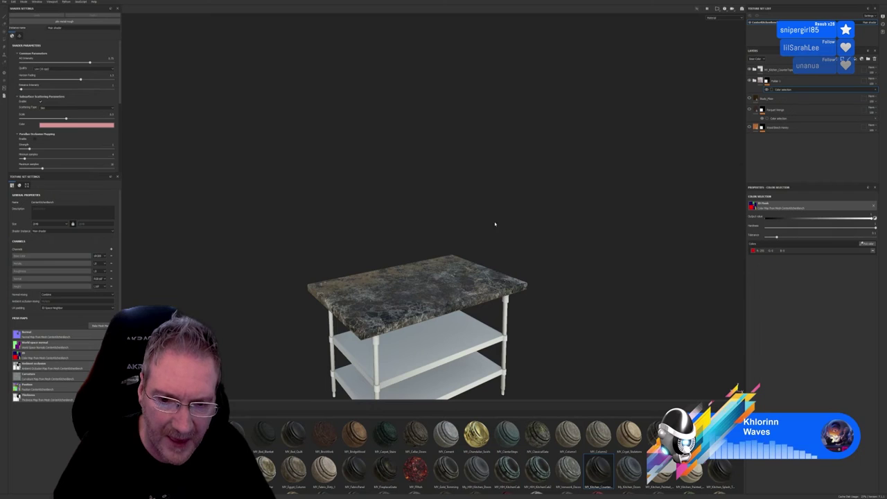
pyautogui.keyDown('alt'); pyautogui.moveTo(495, 224); pyautogui.dragTo(523, 135); pyautogui.keyUp('alt')
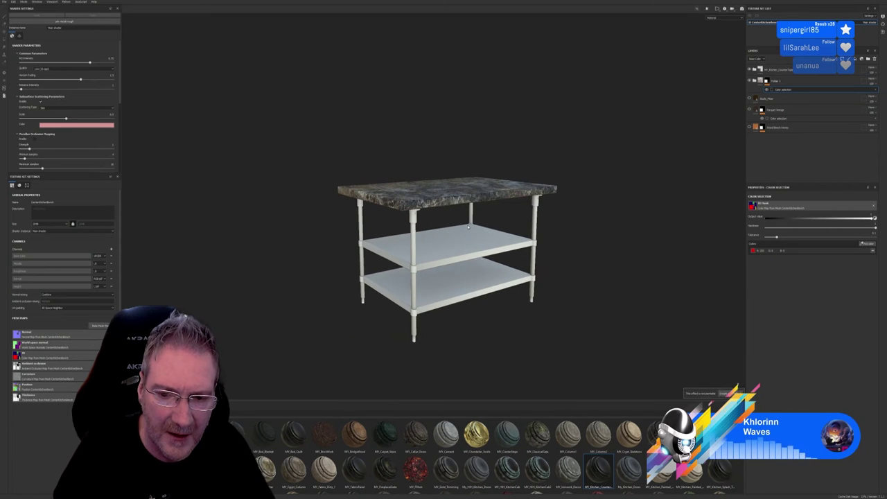
pyautogui.keyDown('alt'); pyautogui.moveTo(562, 258); pyautogui.dragTo(558, 307); pyautogui.keyUp('alt')
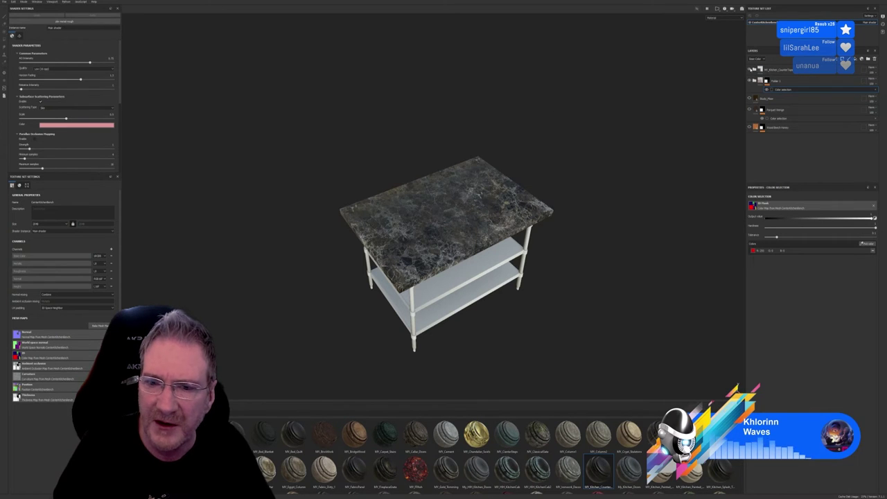
# Toggle the counter top material's visibility to compare it with the marble underneath, leaving it shown.
pyautogui.click(750, 69)
pyautogui.click(750, 70)
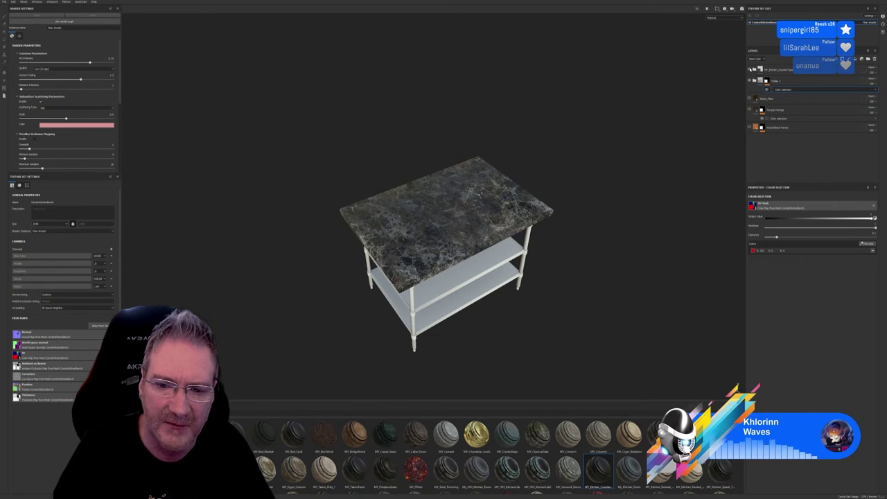
pyautogui.click(750, 70)
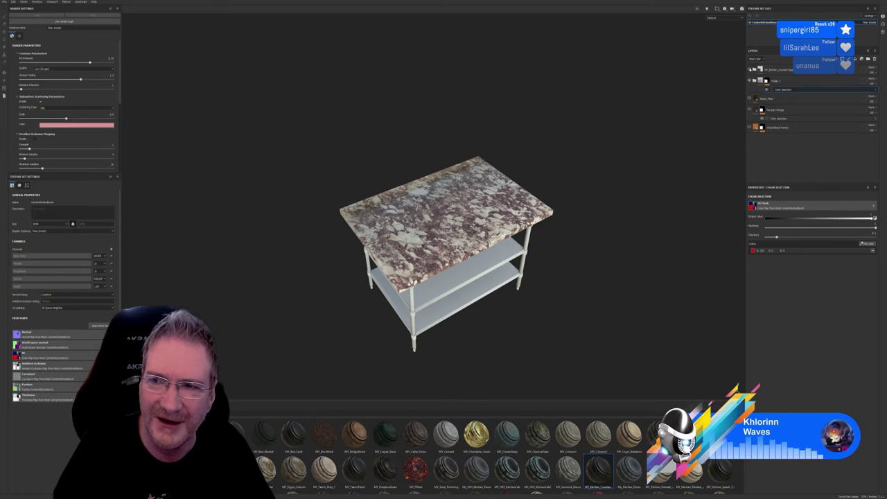
pyautogui.click(750, 70)
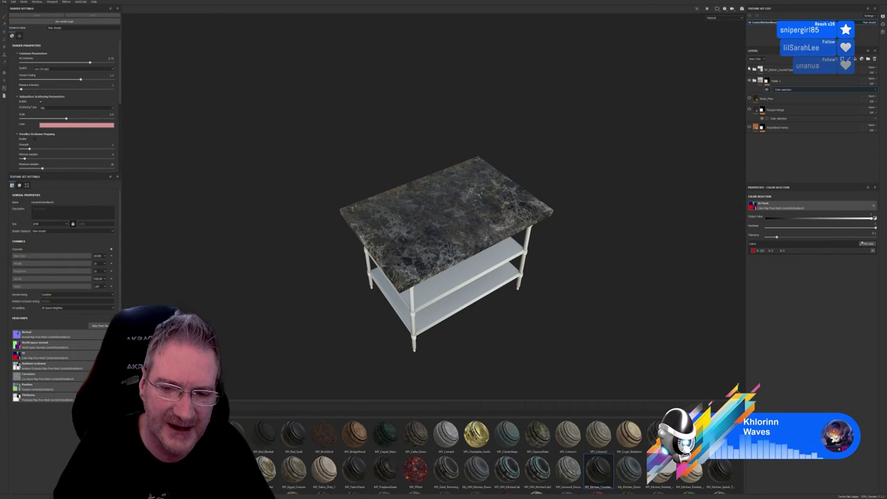
pyautogui.click(750, 70)
pyautogui.click(750, 70)
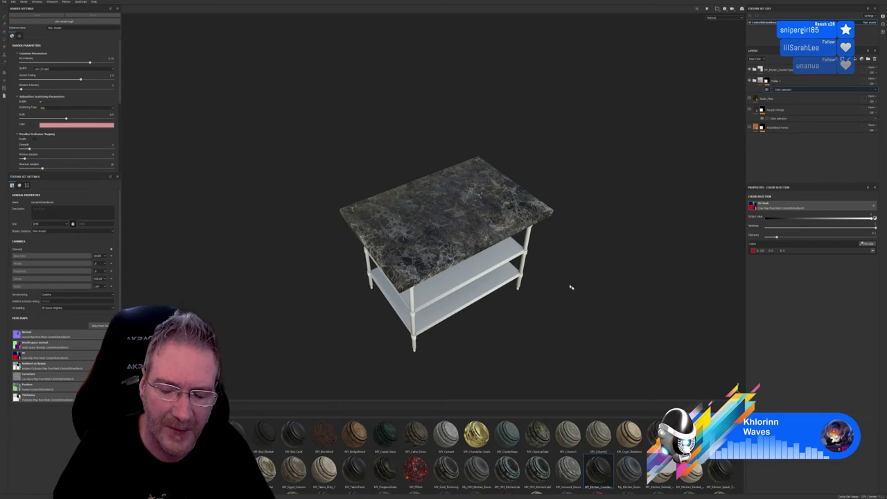
pyautogui.keyDown('alt'); pyautogui.moveTo(572, 287); pyautogui.dragTo(561, 303); pyautogui.keyUp('alt')
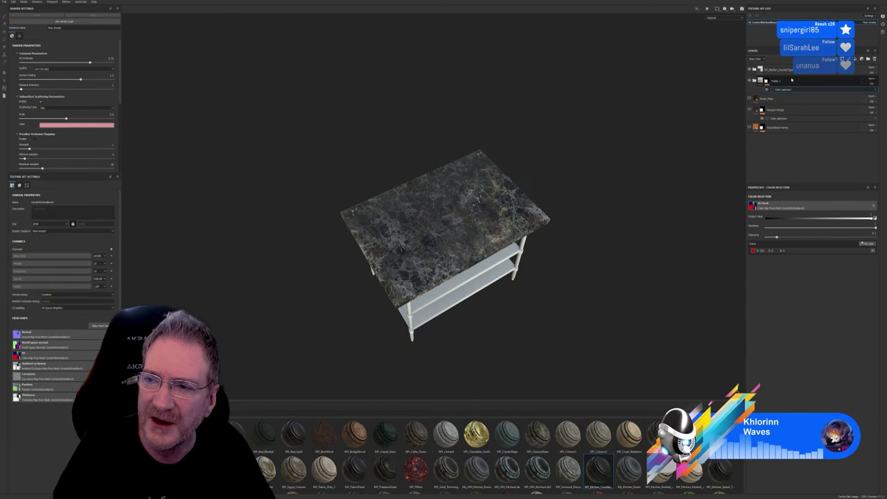
# Browse the smart masks for one to apply to the counter top material.
pyautogui.click(784, 70)
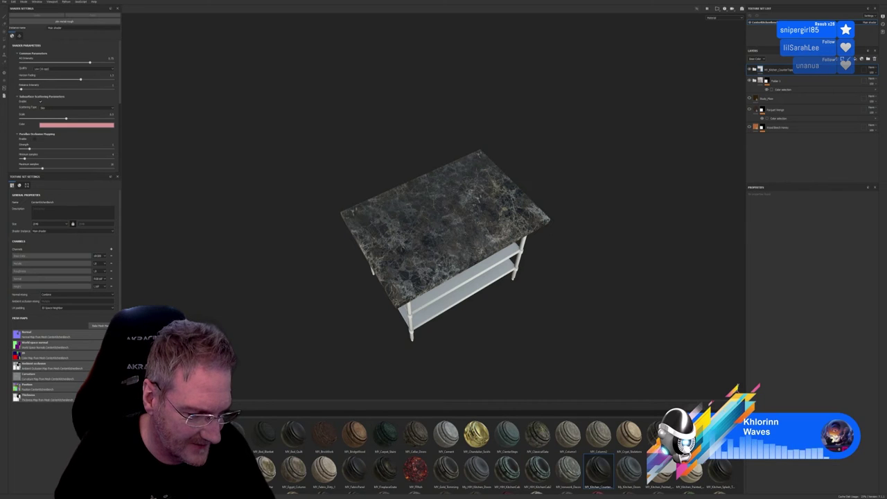
pyautogui.click(126, 439)
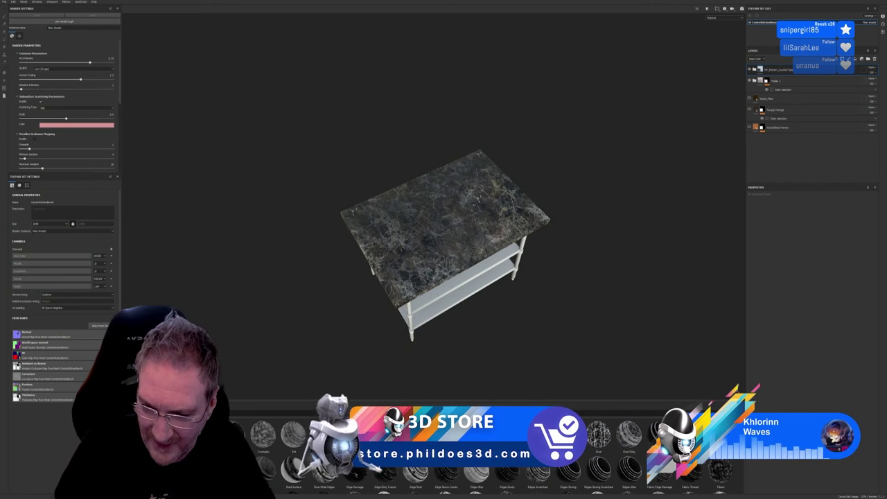
pyautogui.scroll(-2, 444, 454)
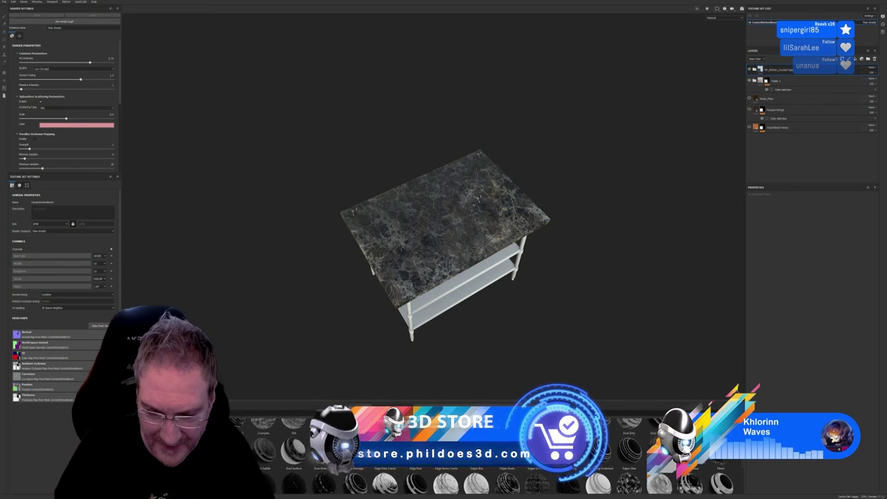
pyautogui.scroll(-2, 749, 463)
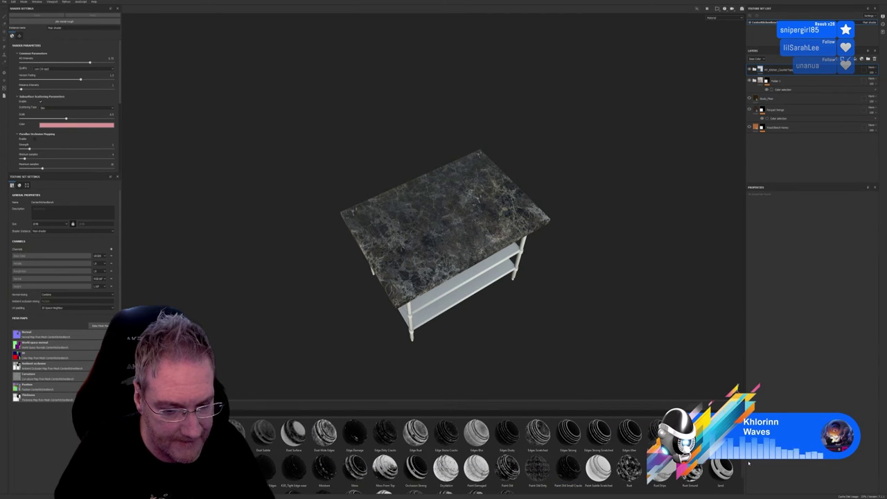
pyautogui.scroll(-1, 749, 463)
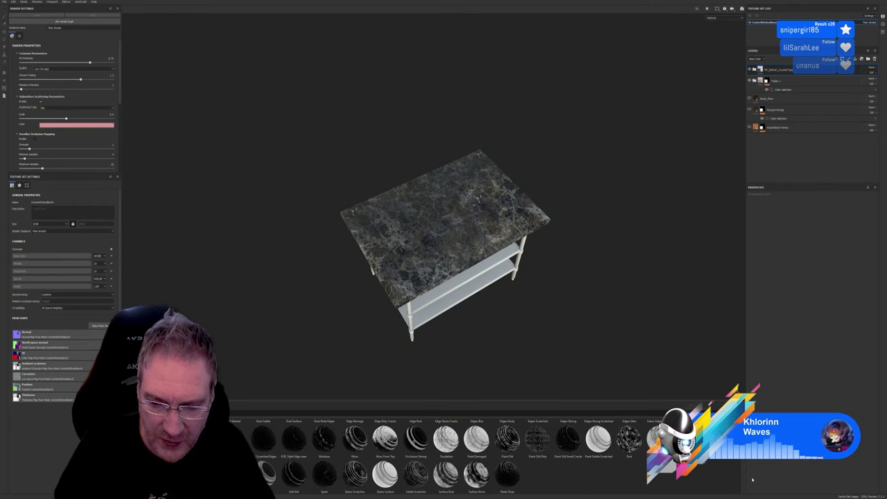
pyautogui.scroll(1, 752, 472)
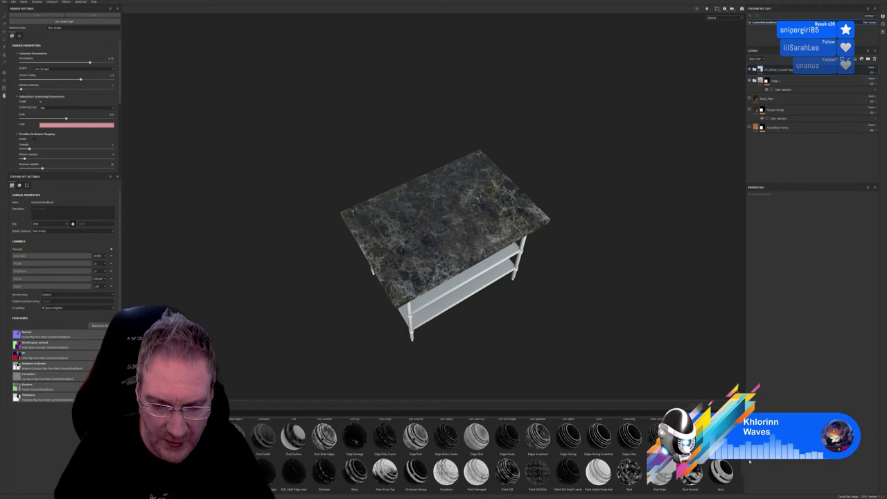
pyautogui.scroll(1, 749, 460)
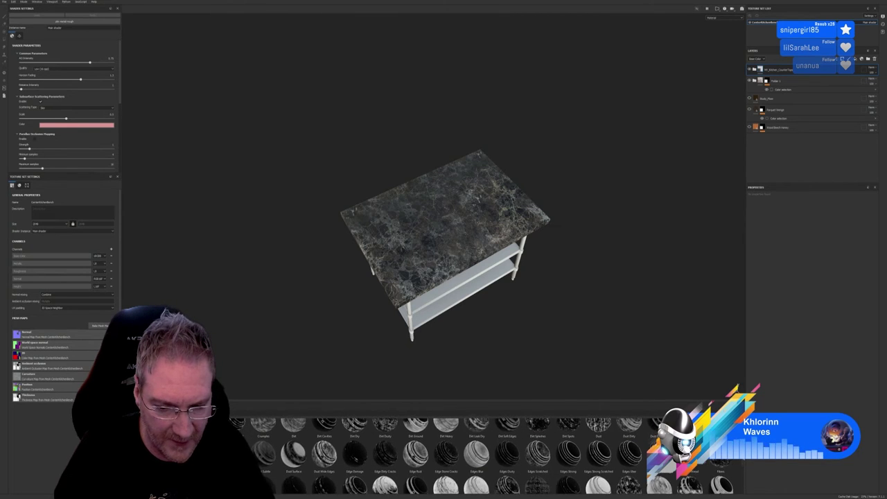
pyautogui.scroll(-1, 745, 460)
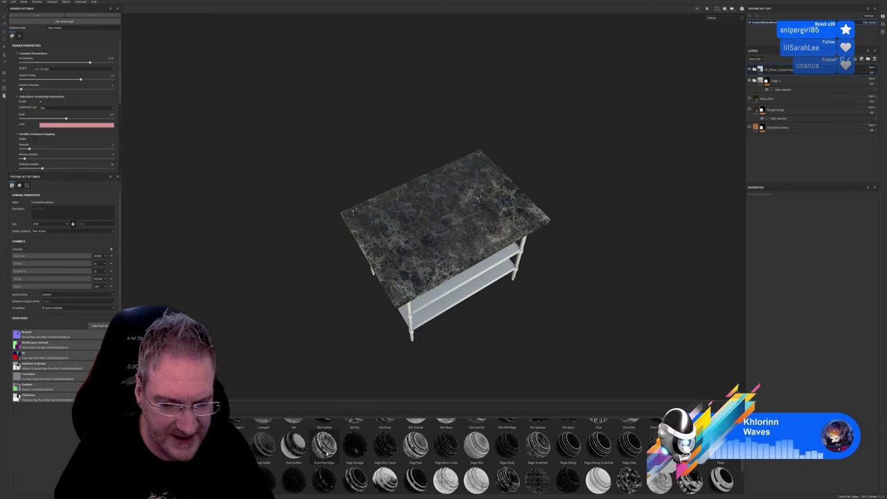
# Try the Dust Wide Edges smart mask on the counter top material with a higher global balance, and undo it.
pyautogui.moveTo(324, 445)
pyautogui.mouseDown()
pyautogui.moveTo(732, 263)
pyautogui.moveTo(815, 74)
pyautogui.moveTo(809, 70)
pyautogui.mouseUp()
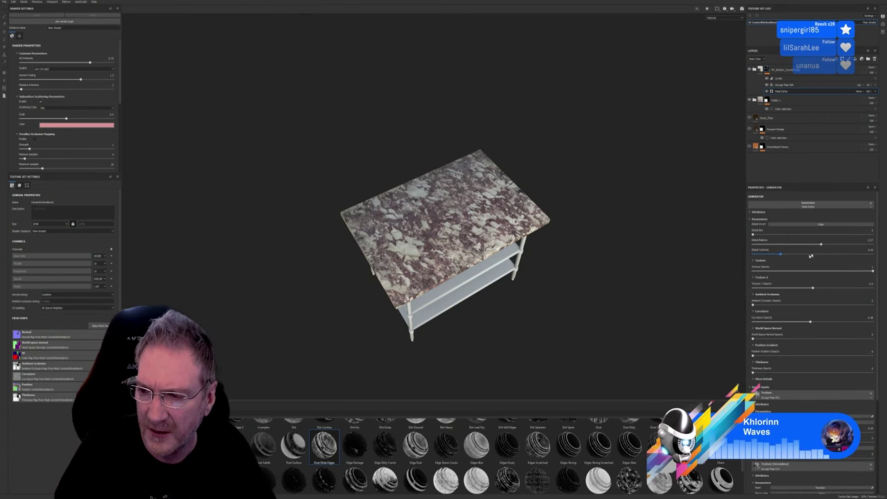
pyautogui.moveTo(822, 245); pyautogui.dragTo(854, 249)
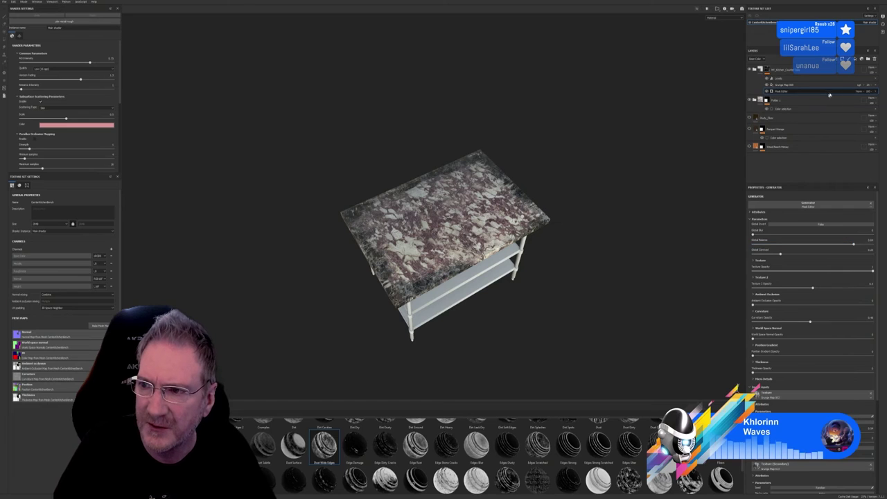
pyautogui.hotkey('ctrl', 'z')
pyautogui.hotkey('ctrl', 'z')
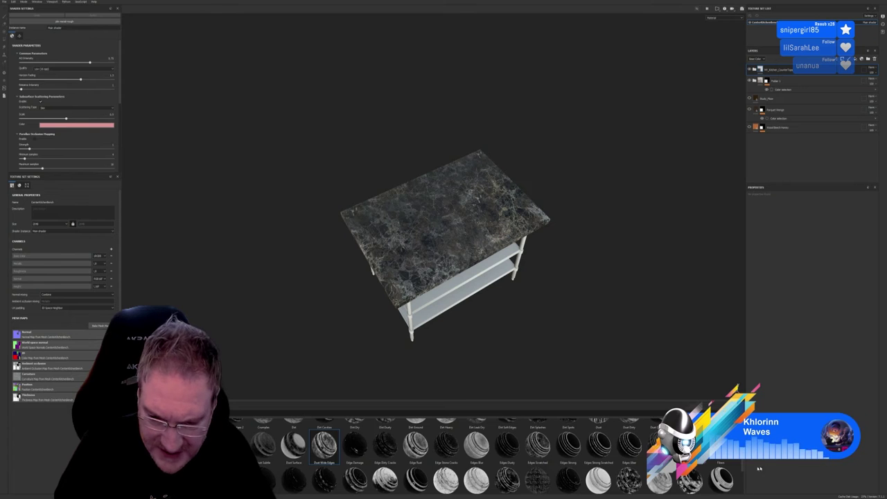
# Apply the Surface Worn smart mask to the counter top material, with global balance 0.38 and global contrast 0.
pyautogui.scroll(-1, 743, 470)
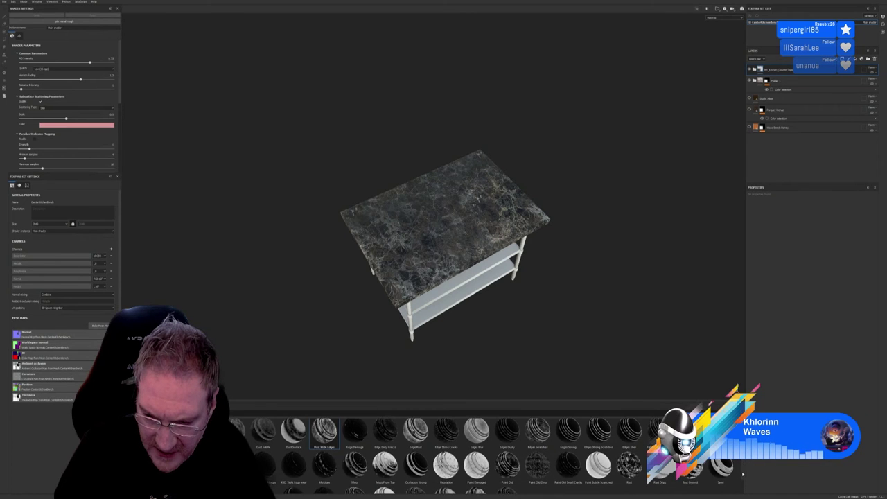
pyautogui.scroll(-1, 743, 478)
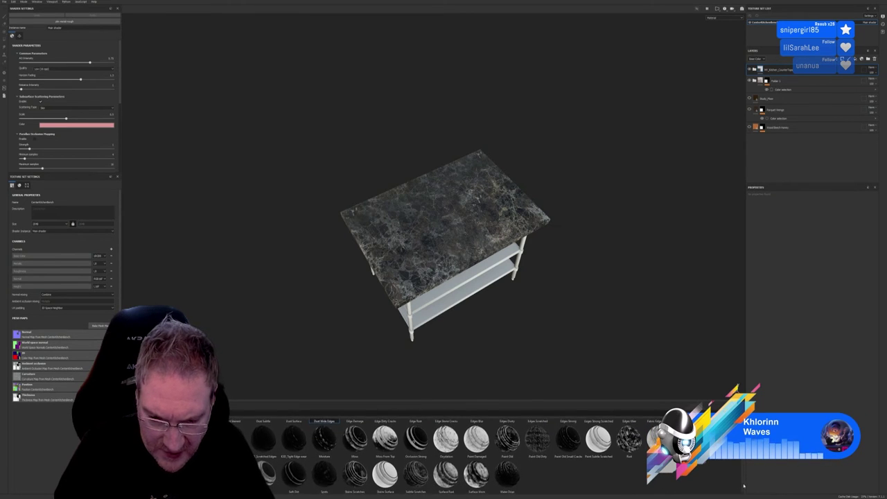
pyautogui.moveTo(479, 476)
pyautogui.mouseDown()
pyautogui.moveTo(719, 322)
pyautogui.moveTo(836, 64)
pyautogui.moveTo(805, 69)
pyautogui.mouseUp()
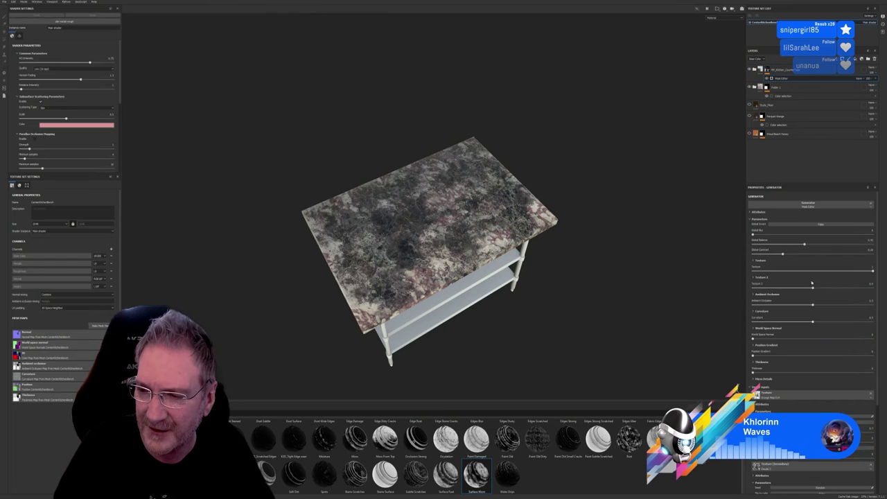
pyautogui.moveTo(807, 250); pyautogui.dragTo(760, 263)
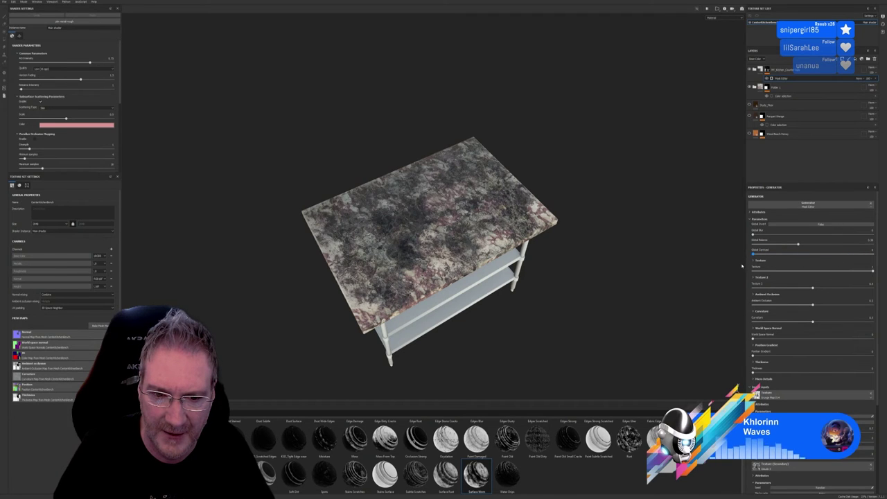
# Set the mask's Texture 2 to 0.86, ambient occlusion to 1, curvature to 0.54, world space normal to 0.52 and position gradient to 0.27.
pyautogui.moveTo(812, 288); pyautogui.dragTo(875, 305)
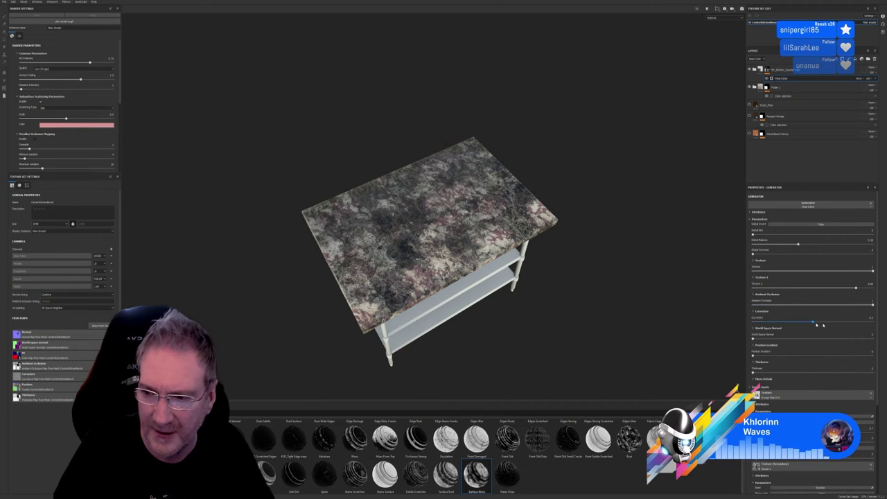
pyautogui.moveTo(813, 322); pyautogui.dragTo(814, 322)
pyautogui.moveTo(882, 324); pyautogui.dragTo(818, 323)
pyautogui.moveTo(754, 338); pyautogui.dragTo(816, 344)
pyautogui.moveTo(755, 356); pyautogui.dragTo(786, 356)
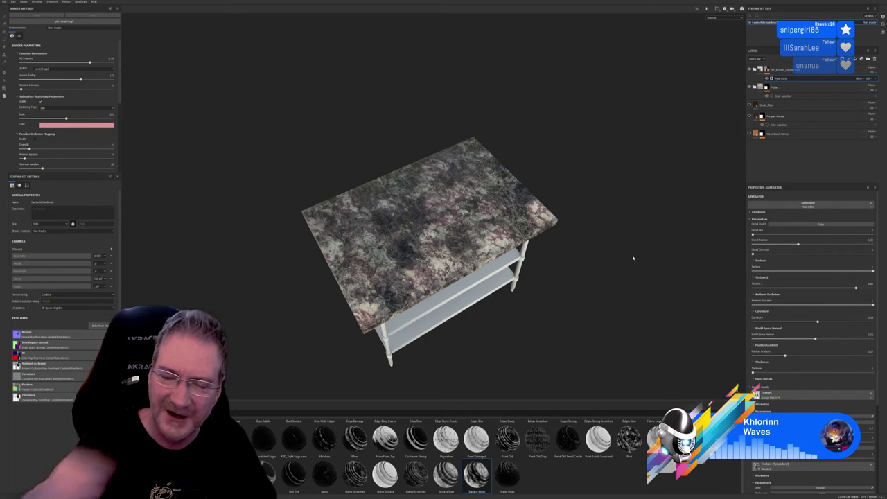
# Compare the tabletop by toggling the counter top material, the marble folder and the floor layer, leaving only the masked counter top material shown.
pyautogui.keyDown('alt'); pyautogui.moveTo(555, 309); pyautogui.dragTo(566, 274); pyautogui.keyUp('alt')
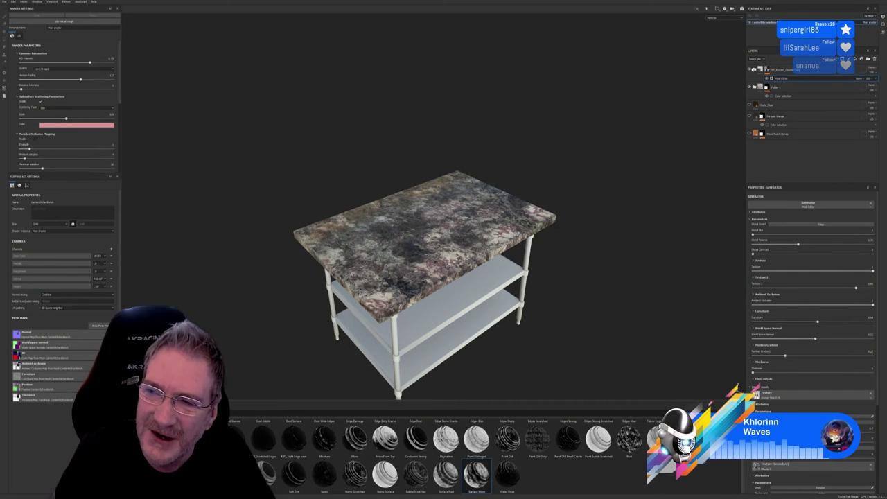
pyautogui.click(750, 69)
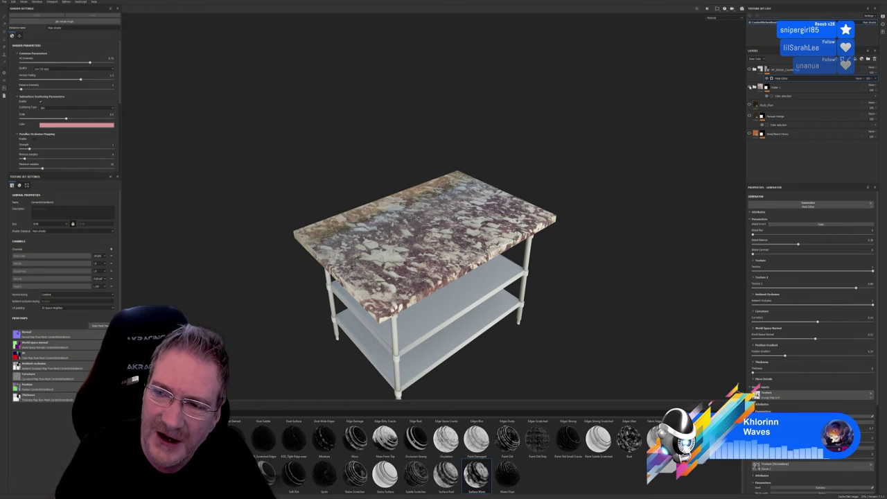
pyautogui.click(750, 87)
pyautogui.click(752, 104)
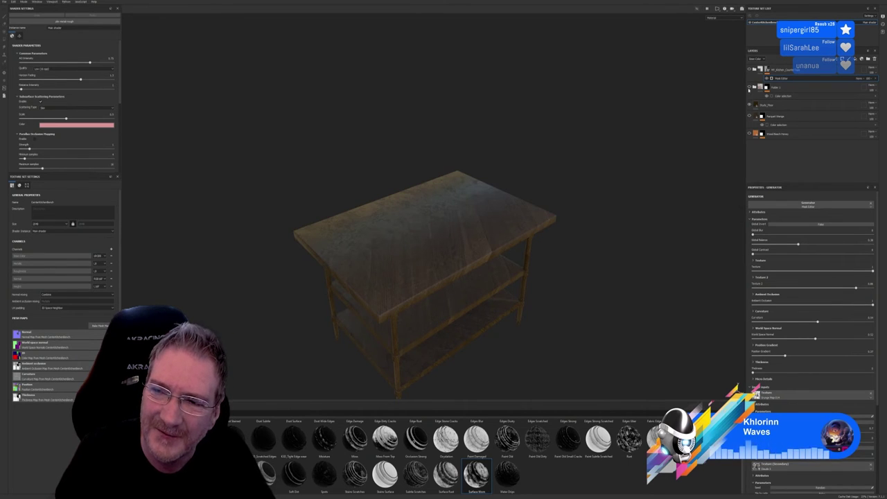
pyautogui.click(752, 105)
pyautogui.click(752, 88)
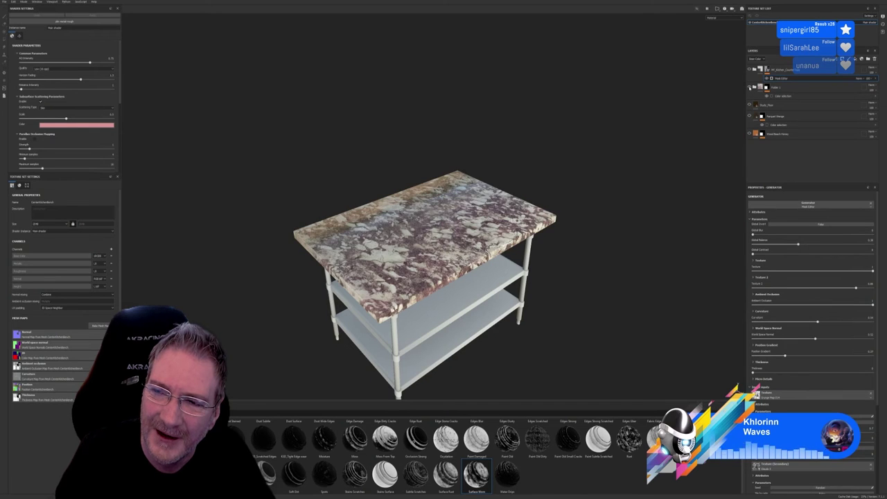
pyautogui.click(750, 88)
pyautogui.click(750, 70)
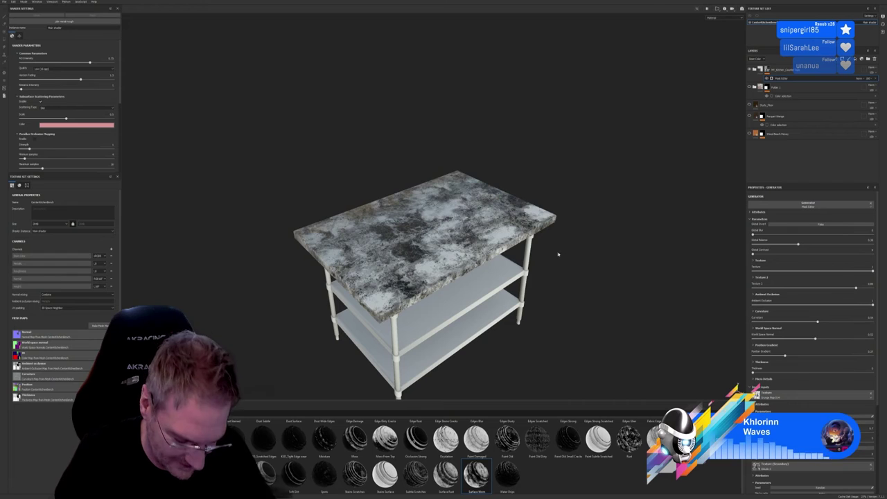
# Compare the tabletop from above with and without the marble folder under the masked counter top material, leaving the folder shown.
pyautogui.keyDown('alt'); pyautogui.moveTo(559, 254); pyautogui.dragTo(560, 291); pyautogui.keyUp('alt')
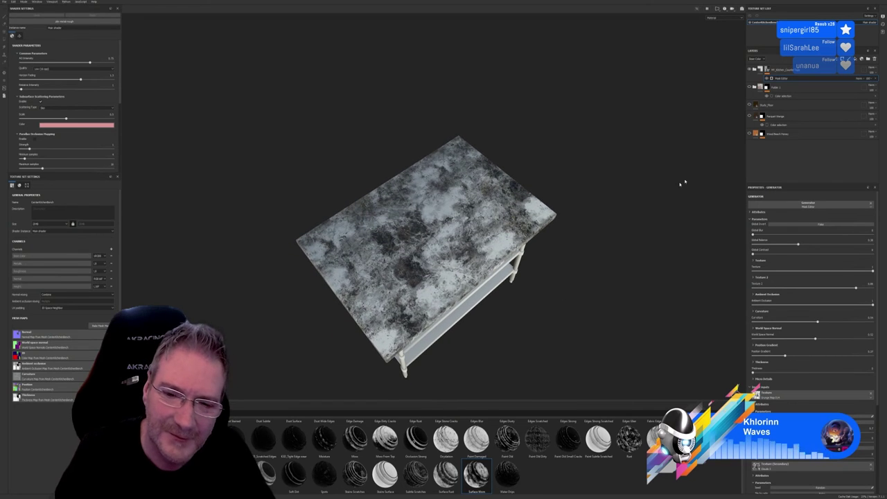
pyautogui.click(749, 88)
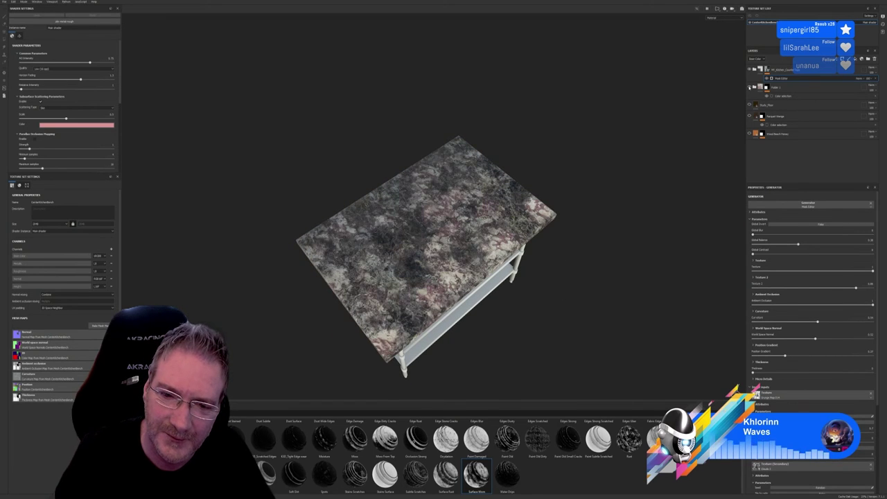
pyautogui.click(749, 88)
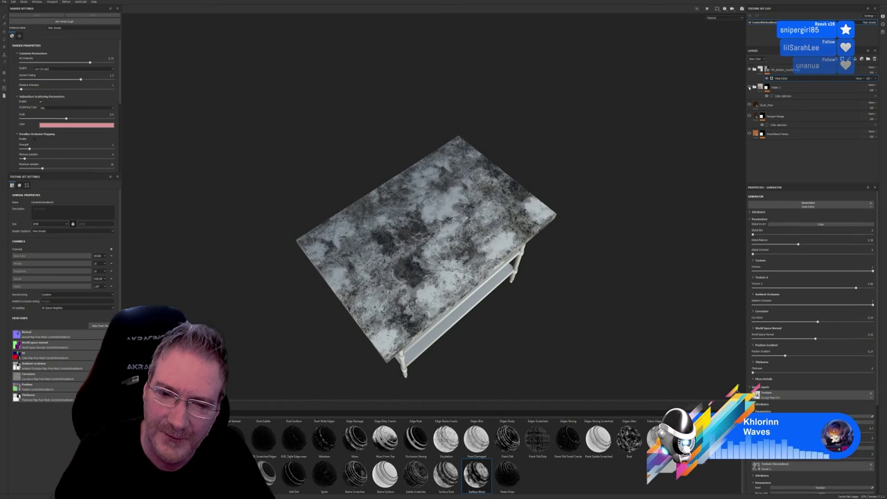
pyautogui.click(750, 88)
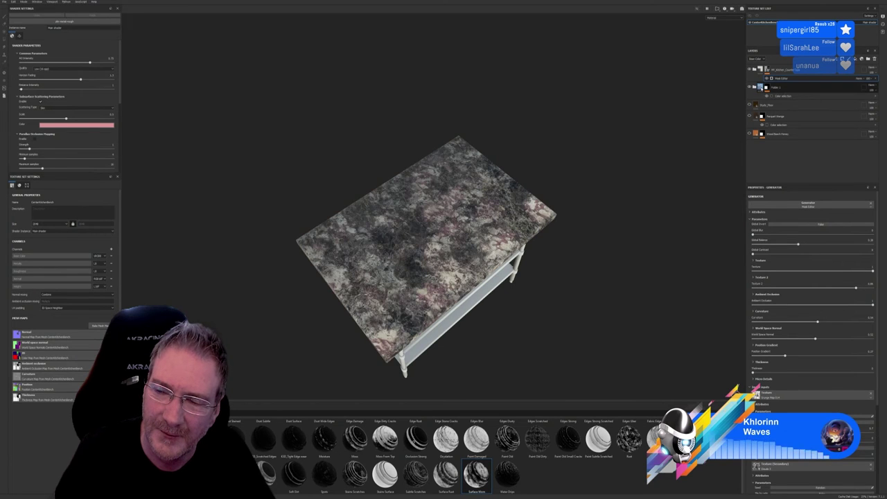
# Try a lower opacity for the marble folder below the counter top material.
pyautogui.click(761, 89)
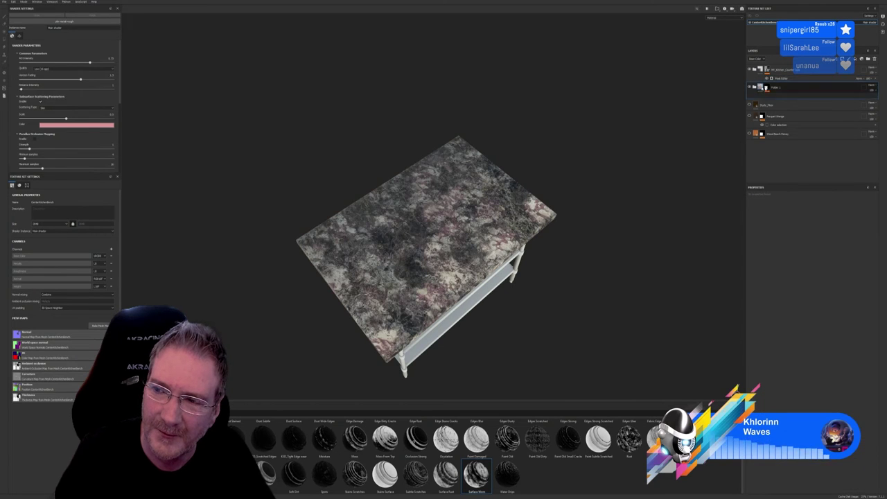
pyautogui.click(874, 91)
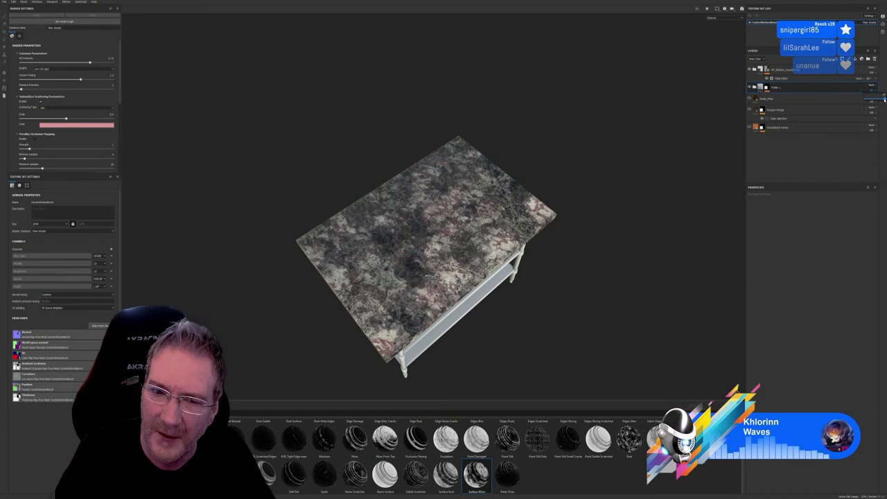
pyautogui.moveTo(885, 99); pyautogui.dragTo(879, 100)
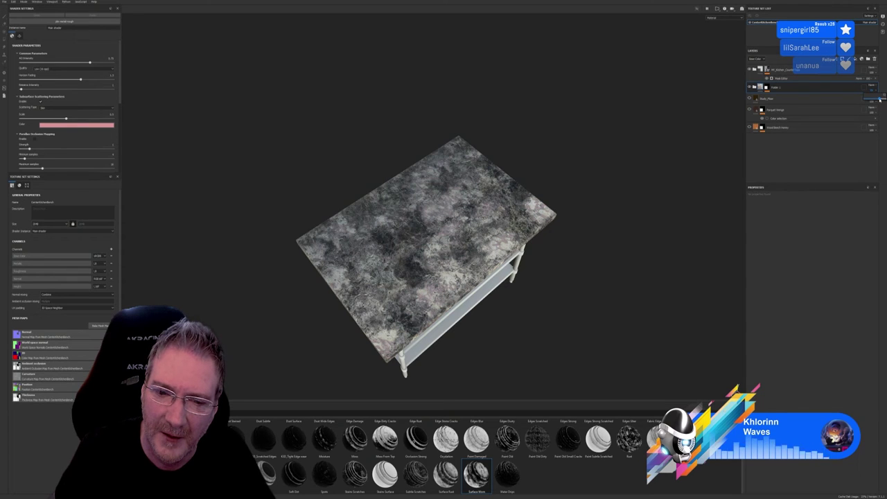
pyautogui.click(879, 99)
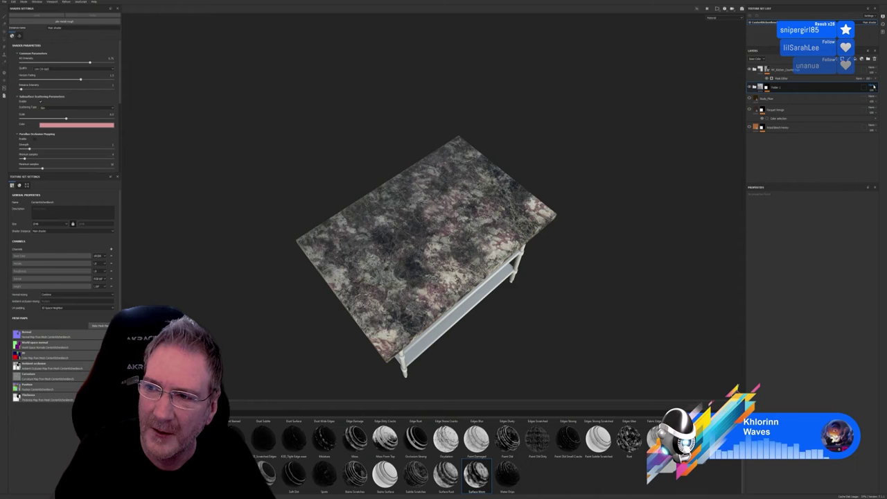
# Set the global balance of the counter top material's mask editor to 0.42.
pyautogui.click(870, 73)
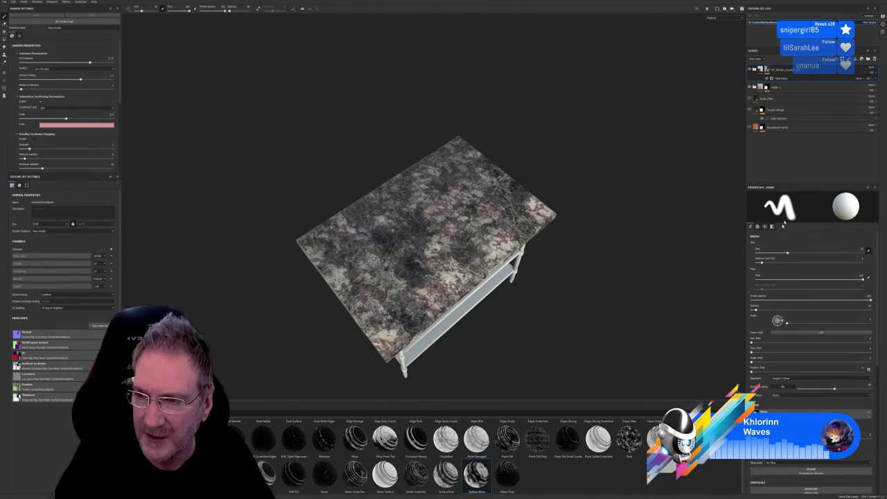
pyautogui.click(783, 79)
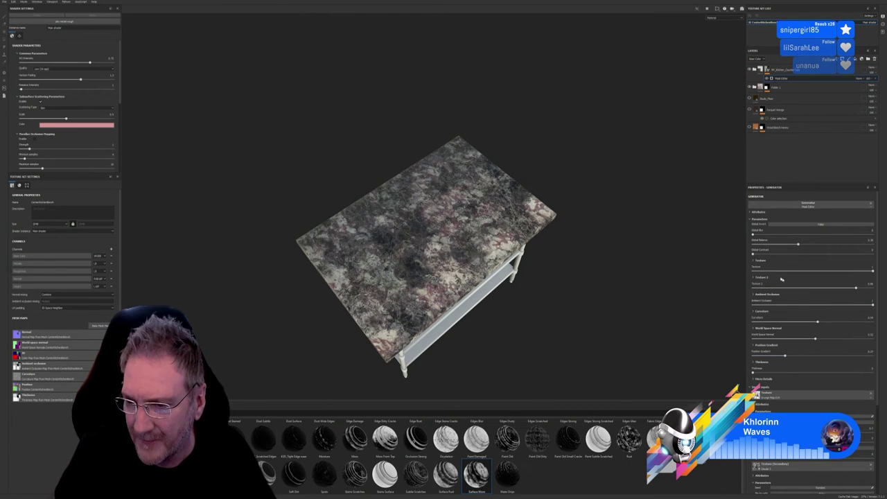
pyautogui.moveTo(799, 245)
pyautogui.mouseDown()
pyautogui.moveTo(873, 247)
pyautogui.moveTo(748, 248)
pyautogui.moveTo(805, 246)
pyautogui.mouseUp()
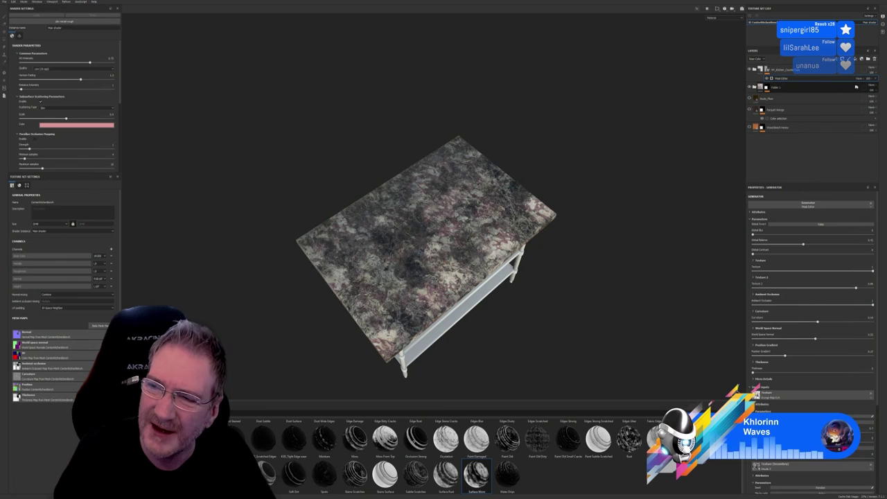
# Remove the mask editor from the counter top material's mask and apply the Stains Scratches smart mask to it.
pyautogui.click(876, 78)
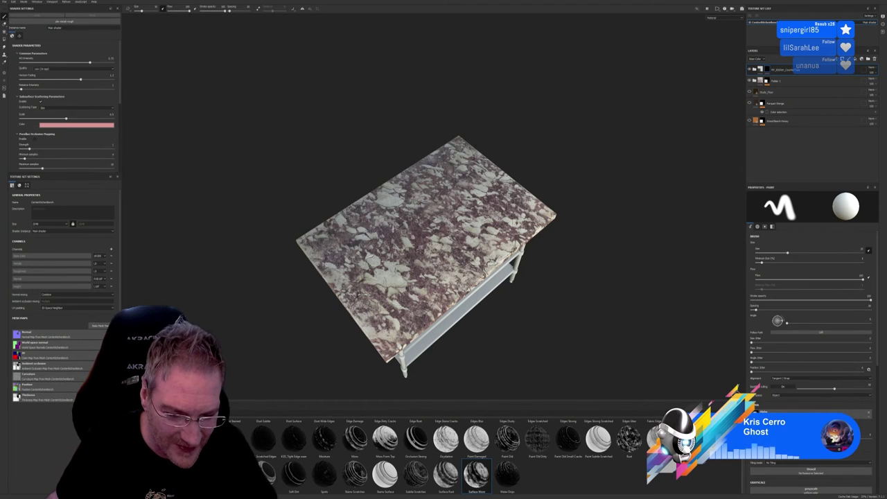
pyautogui.moveTo(357, 478); pyautogui.dragTo(808, 78)
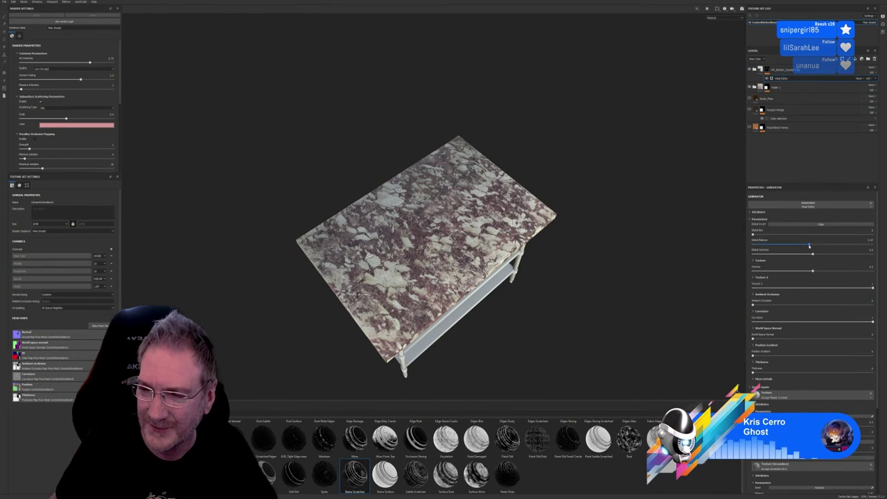
# Set the counter top mask editor's global balance to 0.92 and global contrast to 0.24, leaving the global blur at 0.
pyautogui.moveTo(809, 246); pyautogui.dragTo(864, 245)
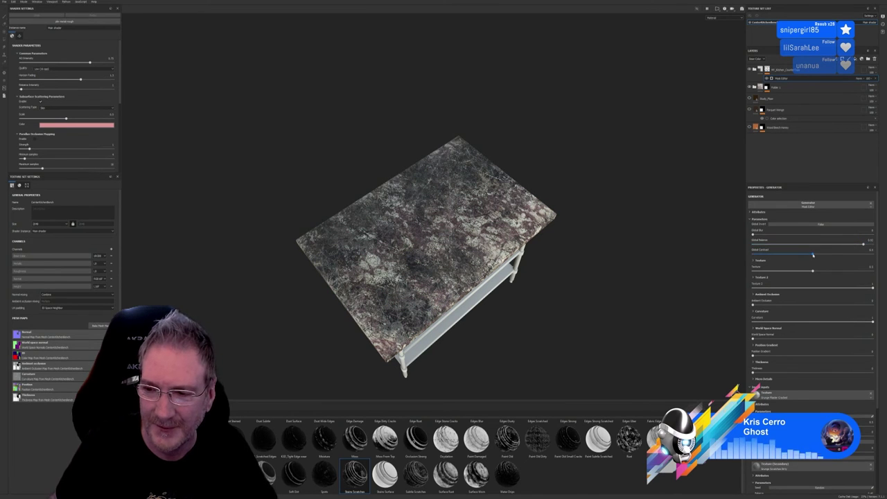
pyautogui.moveTo(766, 260); pyautogui.dragTo(755, 239)
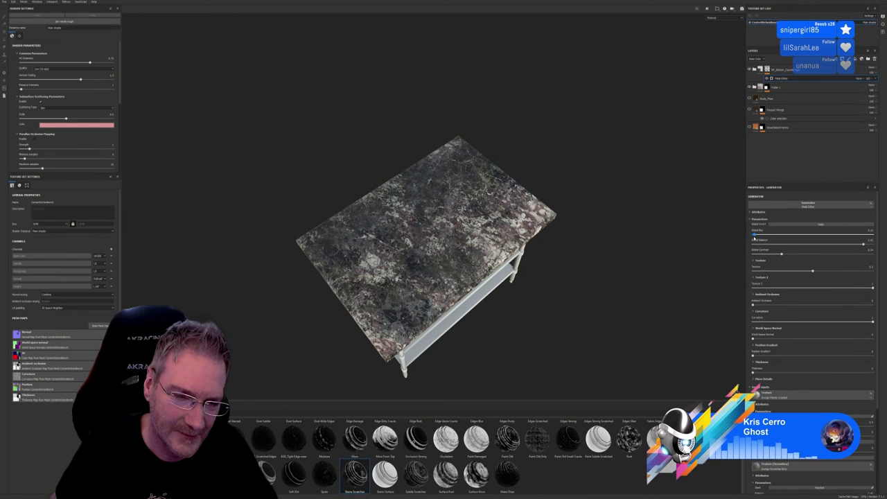
pyautogui.scroll(5, 405, 290)
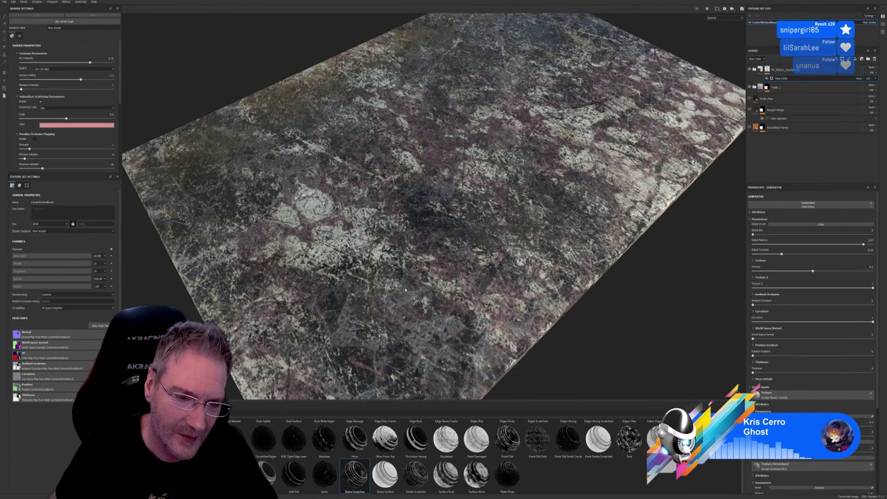
pyautogui.scroll(-3, 407, 287)
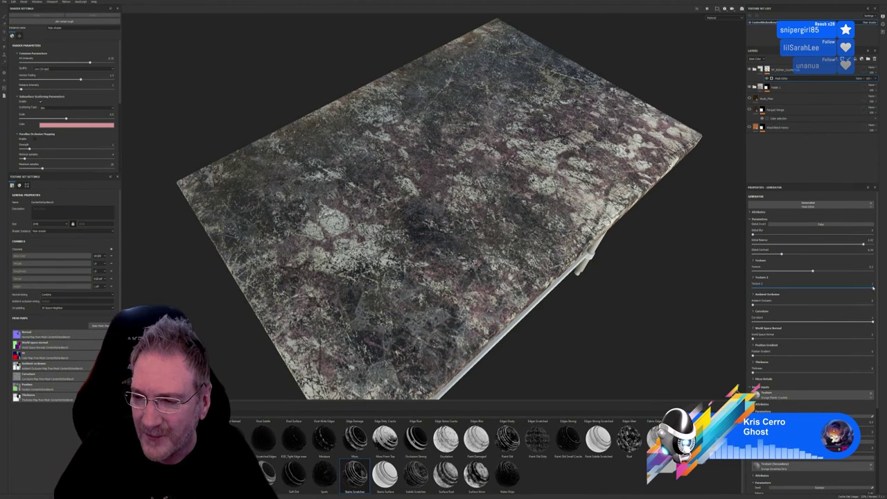
# Set the counter top mask's Texture 2 to 0.42, ambient occlusion to 0.04 and curvature to about 0.49.
pyautogui.moveTo(873, 288); pyautogui.dragTo(793, 304)
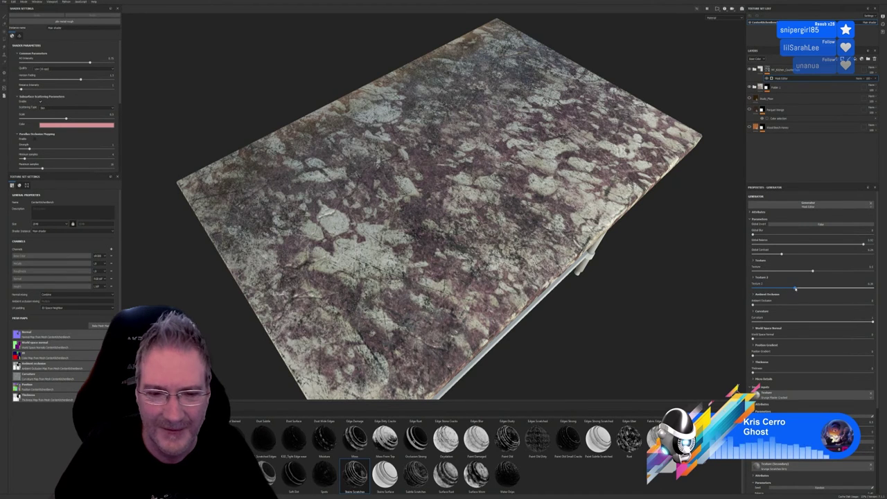
pyautogui.moveTo(796, 289)
pyautogui.mouseDown()
pyautogui.moveTo(824, 291)
pyautogui.moveTo(788, 294)
pyautogui.moveTo(806, 292)
pyautogui.mouseUp()
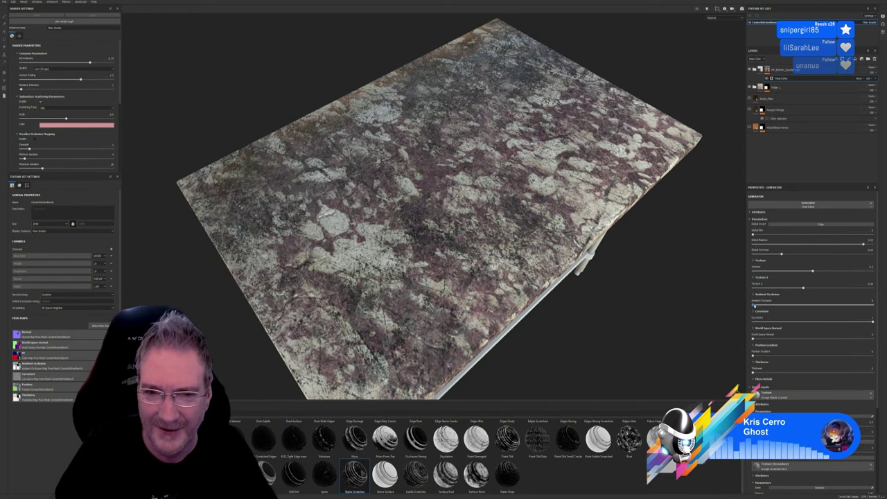
pyautogui.moveTo(842, 307); pyautogui.dragTo(780, 306)
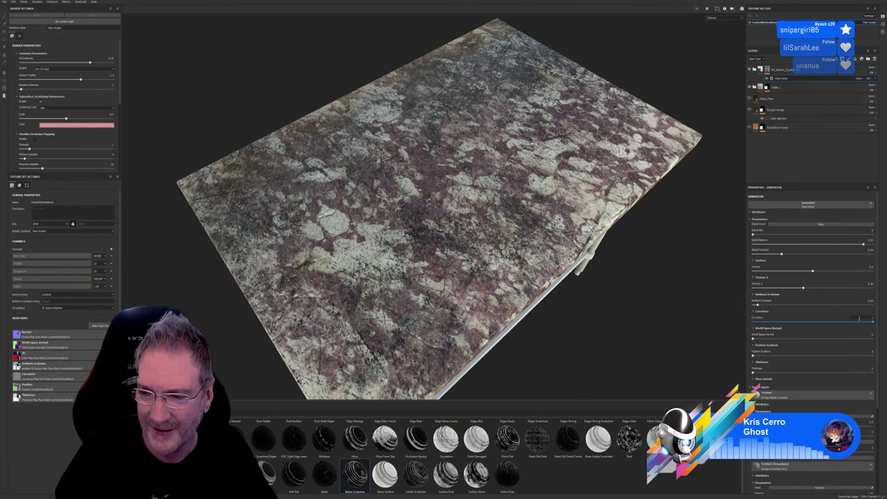
pyautogui.moveTo(872, 323); pyautogui.dragTo(751, 345)
pyautogui.scroll(-2, 506, 214)
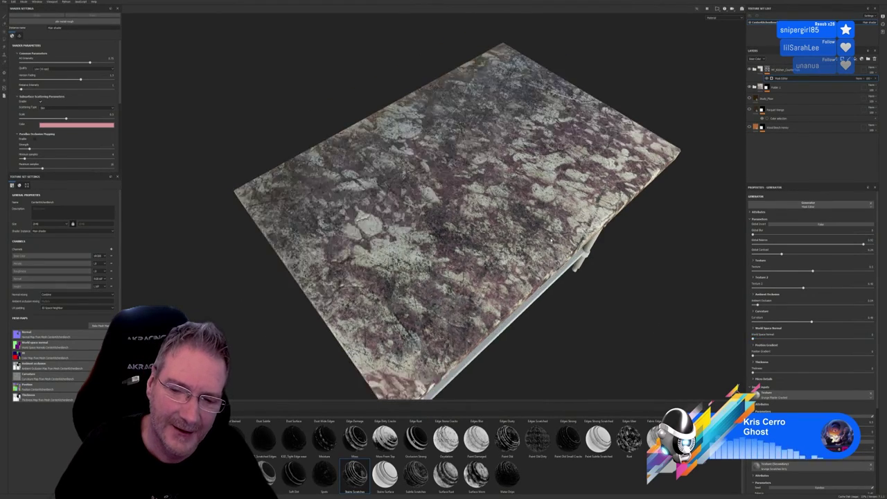
# Inspect the blended tabletop from several angles and compare it with and without the counter top material, leaving the material shown.
pyautogui.keyDown('alt'); pyautogui.moveTo(506, 214); pyautogui.dragTo(513, 164); pyautogui.keyUp('alt')
pyautogui.scroll(6, 515, 259)
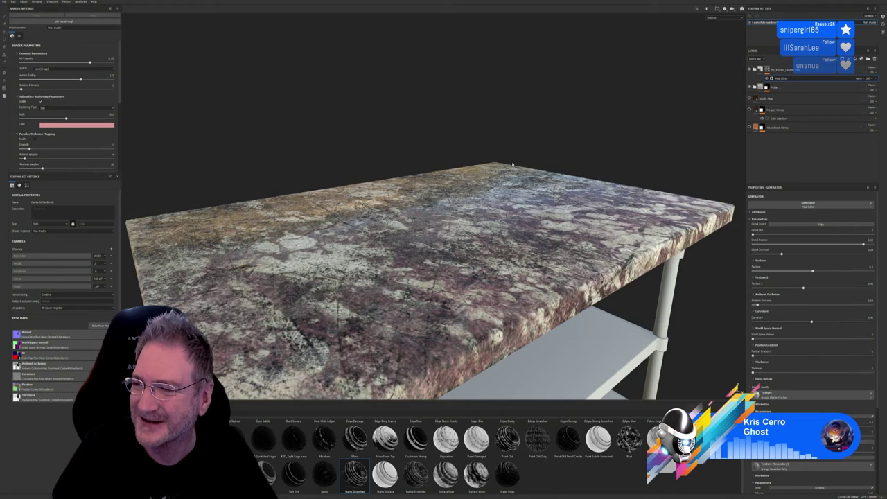
pyautogui.scroll(-4, 477, 225)
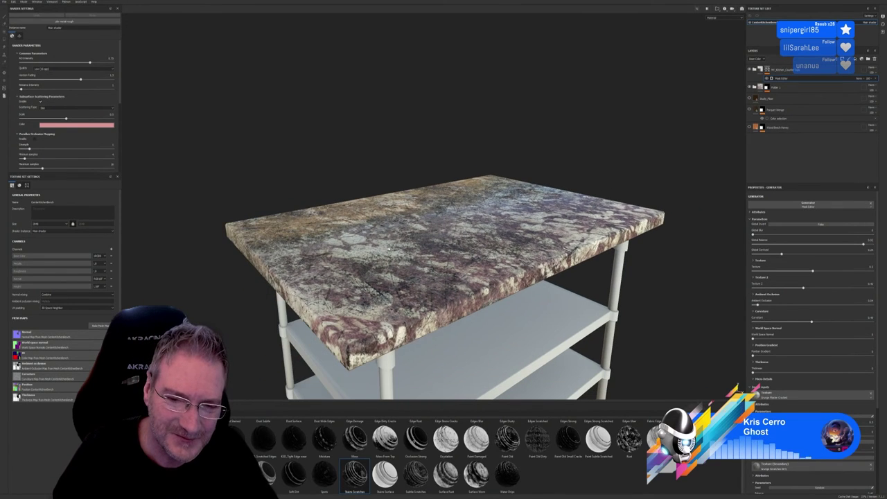
pyautogui.keyDown('alt'); pyautogui.moveTo(389, 248); pyautogui.dragTo(407, 277); pyautogui.keyUp('alt')
pyautogui.scroll(-3, 412, 293)
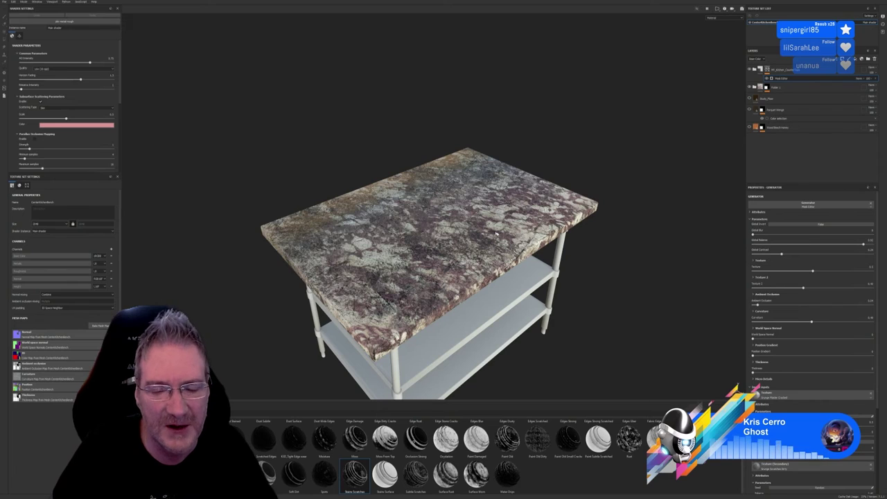
pyautogui.moveTo(363, 273)
pyautogui.keyDown('alt'); pyautogui.mouseDown()
pyautogui.moveTo(578, 273)
pyautogui.moveTo(590, 281)
pyautogui.moveTo(474, 272)
pyautogui.moveTo(363, 278)
pyautogui.mouseUp(); pyautogui.keyUp('alt')
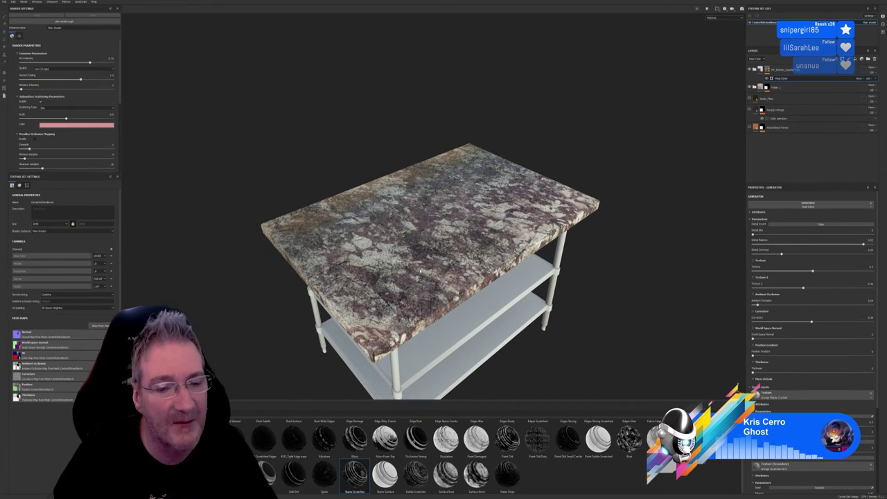
pyautogui.keyDown('alt'); pyautogui.moveTo(420, 272); pyautogui.dragTo(405, 244); pyautogui.keyUp('alt')
pyautogui.scroll(4, 402, 228)
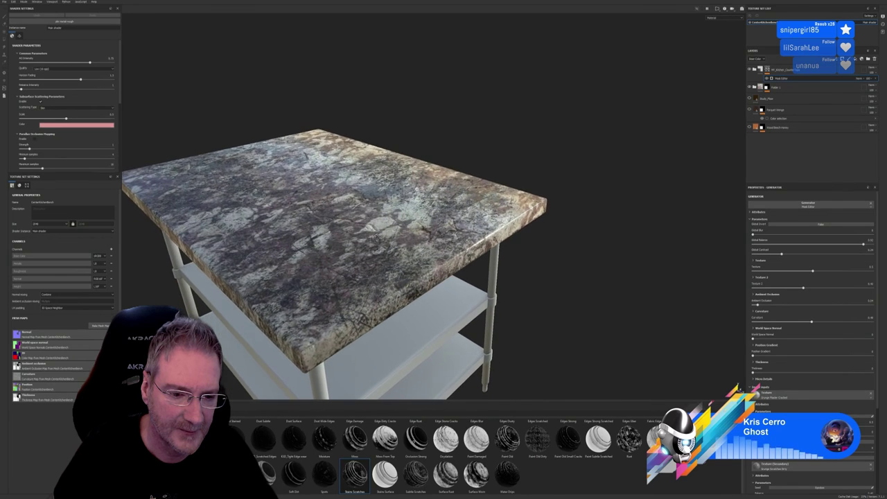
pyautogui.keyDown('alt'); pyautogui.moveTo(463, 265); pyautogui.dragTo(392, 248); pyautogui.keyUp('alt')
pyautogui.scroll(-4, 407, 270)
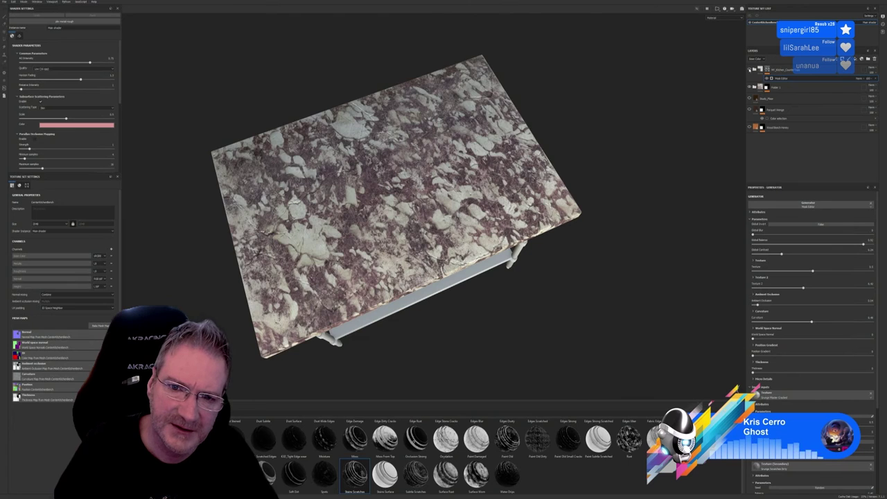
pyautogui.click(750, 70)
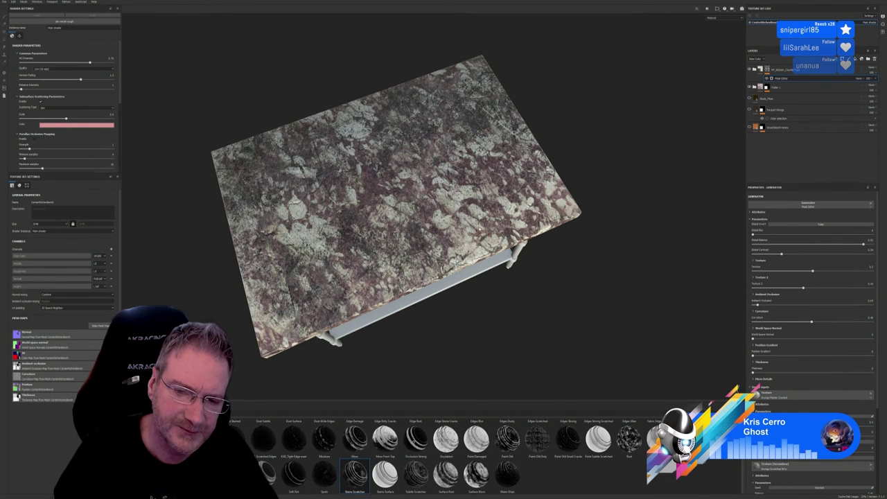
# Lower the counter top material's layer opacity and check the marble blend on the tabletop from several angles.
pyautogui.keyDown('alt'); pyautogui.moveTo(479, 229); pyautogui.dragTo(430, 246); pyautogui.keyUp('alt')
pyautogui.scroll(3, 430, 246)
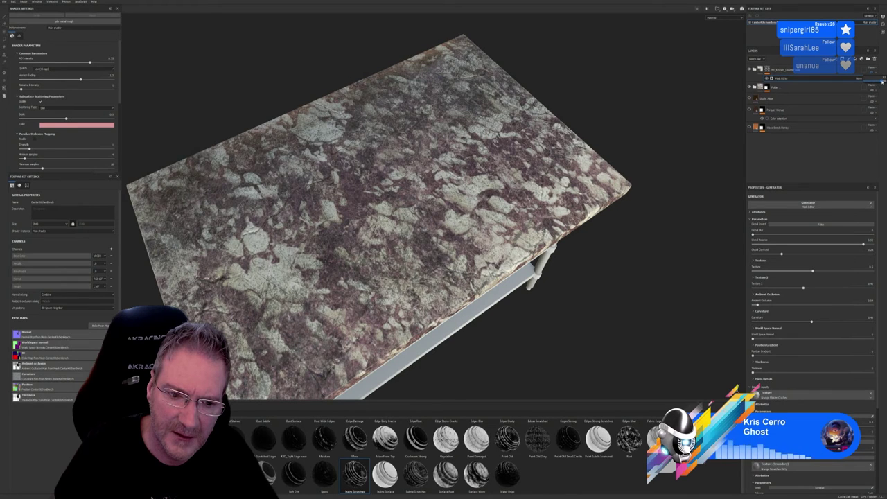
pyautogui.keyDown('alt'); pyautogui.moveTo(452, 232); pyautogui.dragTo(545, 233); pyautogui.keyUp('alt')
pyautogui.keyDown('alt'); pyautogui.moveTo(350, 234); pyautogui.dragTo(344, 218); pyautogui.keyUp('alt')
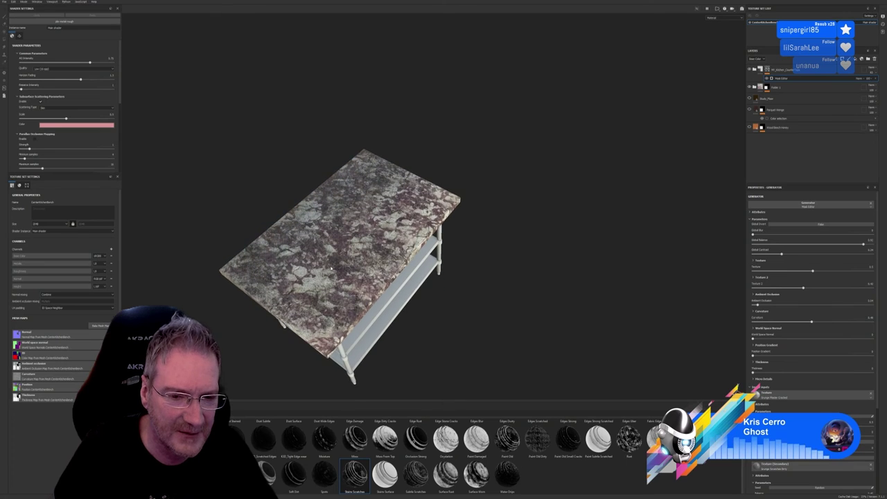
pyautogui.scroll(2, 349, 243)
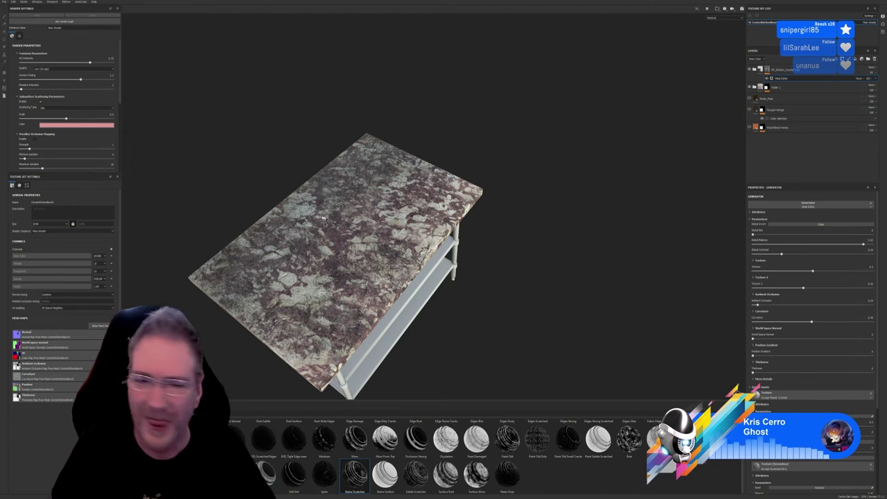
pyautogui.keyDown('alt'); pyautogui.moveTo(334, 233); pyautogui.dragTo(318, 234); pyautogui.keyUp('alt')
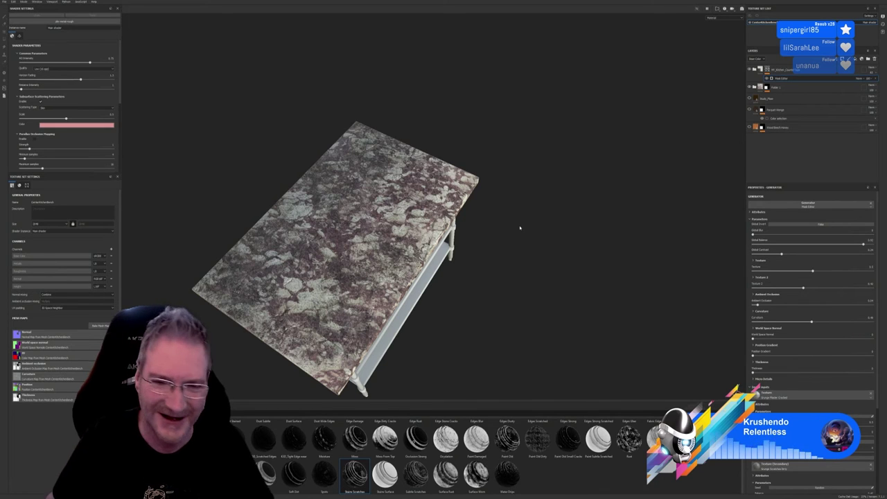
pyautogui.keyDown('alt'); pyautogui.moveTo(505, 238); pyautogui.dragTo(257, 154); pyautogui.keyUp('alt')
pyautogui.keyDown('alt'); pyautogui.moveTo(336, 222); pyautogui.dragTo(398, 248); pyautogui.keyUp('alt')
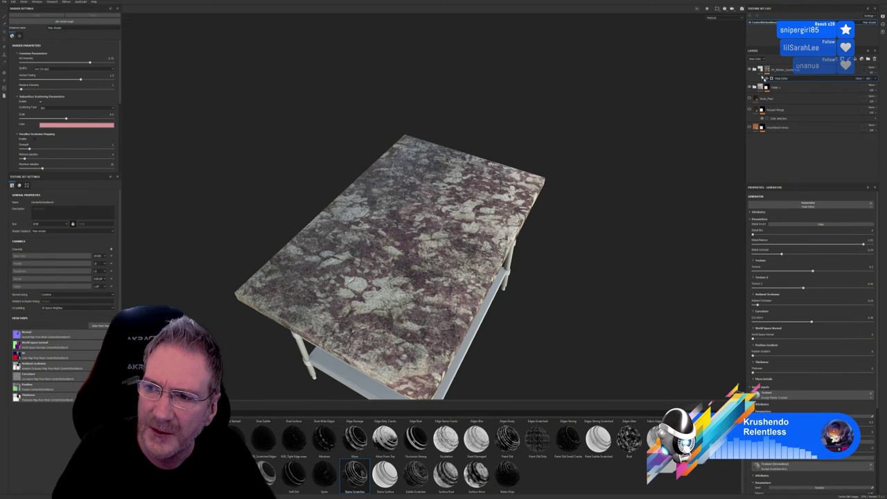
# Compare the tabletop with and without the counter top material, the marble folder and its lower marble layer, leaving all of them shown.
pyautogui.click(750, 70)
pyautogui.click(750, 70)
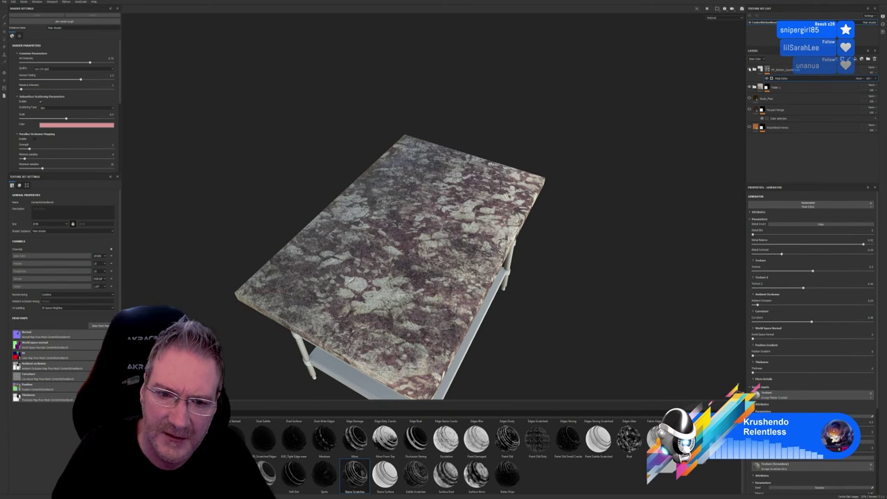
pyautogui.click(750, 88)
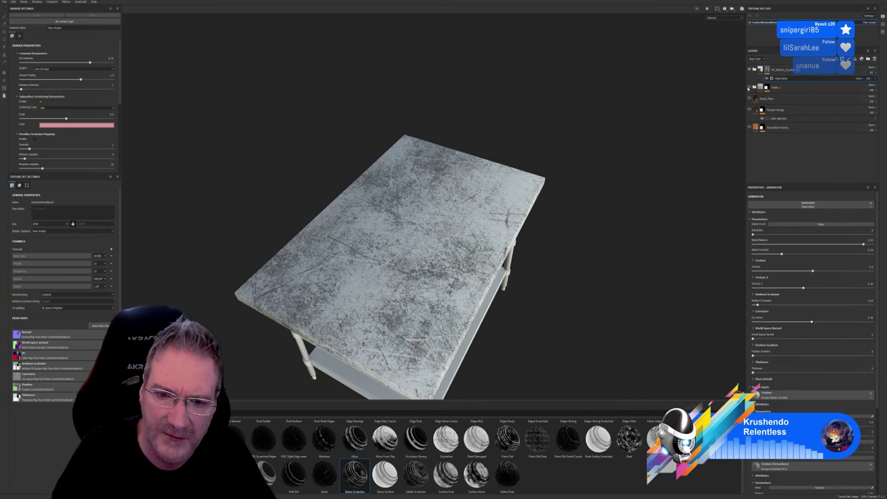
pyautogui.click(751, 88)
pyautogui.click(754, 87)
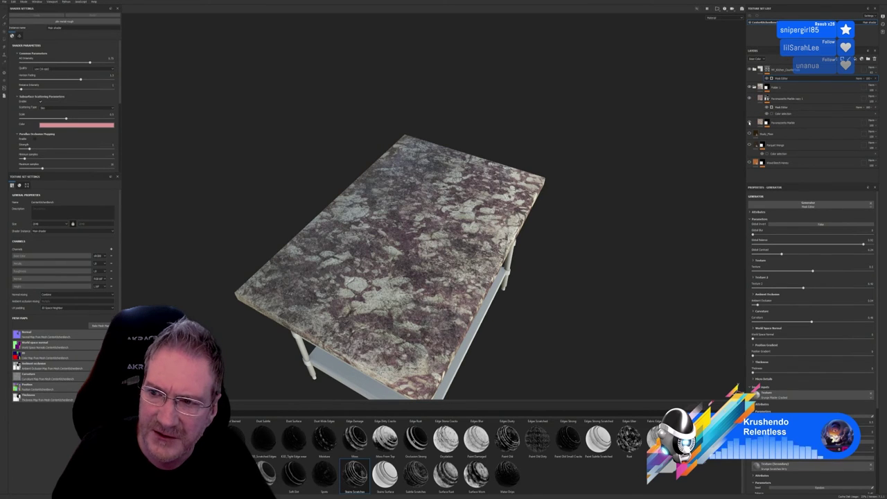
pyautogui.click(749, 124)
pyautogui.click(750, 122)
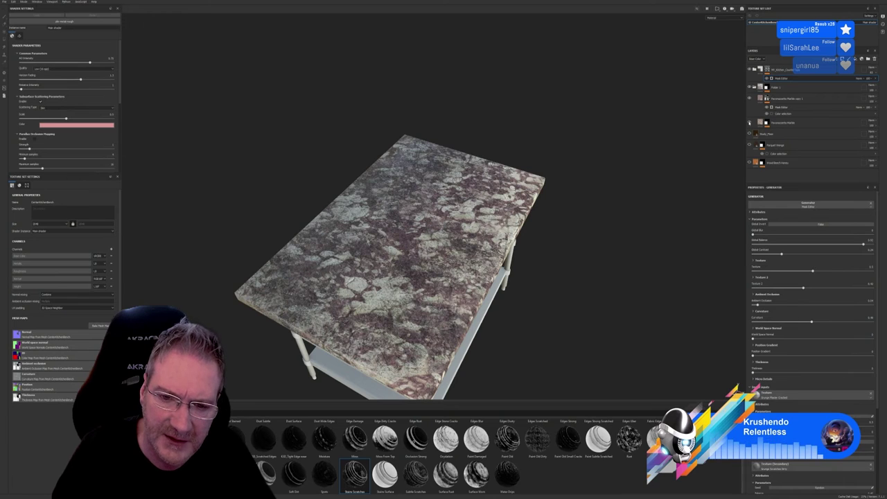
# Raise the lower Pavonazzetto Marble layer's background color variation to 0.61, crystal color variation to 0.1 and break up density to 0.63.
pyautogui.click(757, 122)
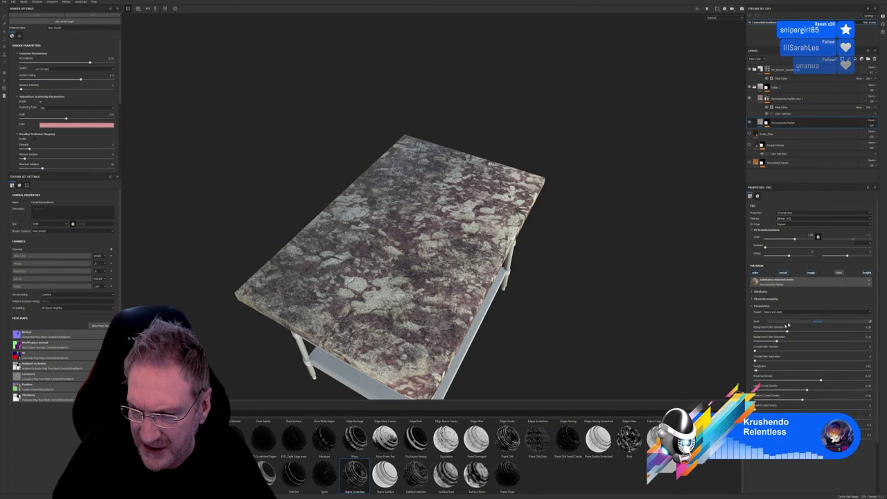
pyautogui.click(863, 312)
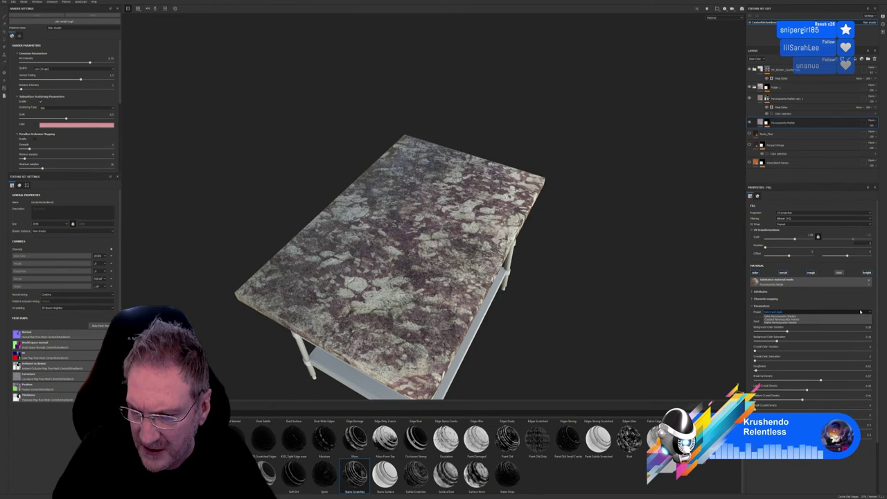
pyautogui.click(843, 300)
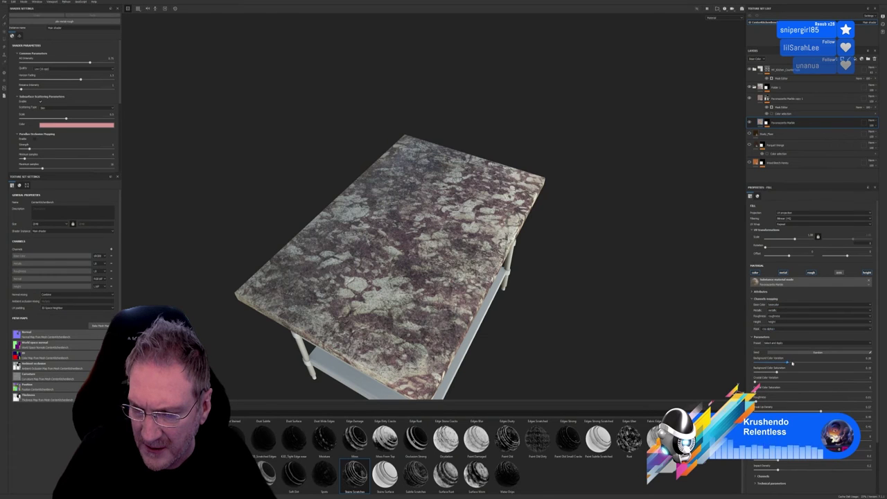
pyautogui.moveTo(789, 363); pyautogui.dragTo(788, 399)
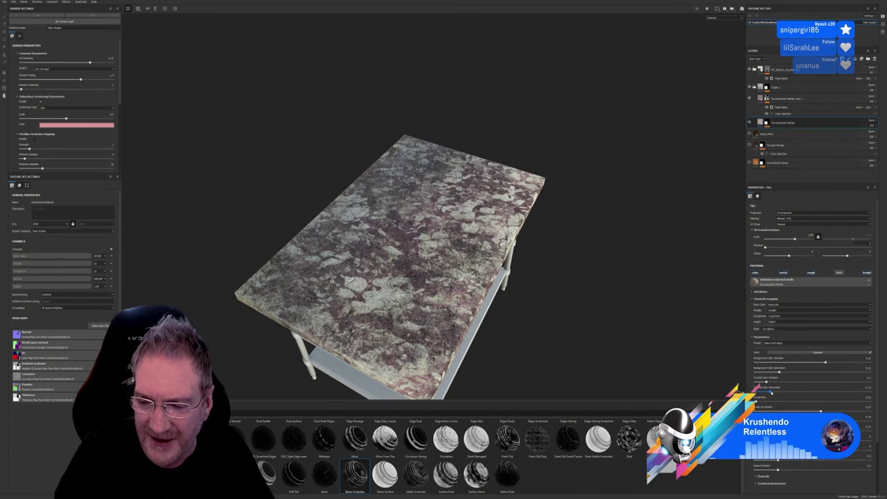
pyautogui.moveTo(771, 393)
pyautogui.mouseDown()
pyautogui.moveTo(864, 393)
pyautogui.moveTo(782, 398)
pyautogui.mouseUp()
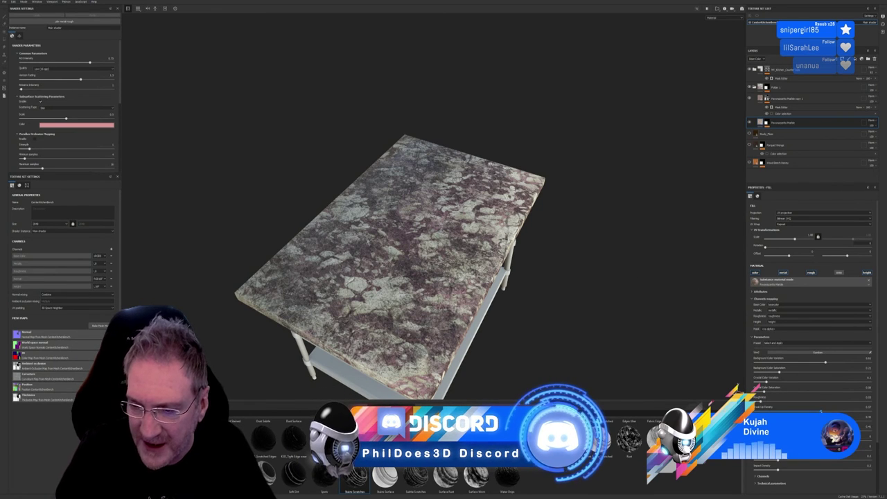
pyautogui.moveTo(826, 411)
pyautogui.mouseDown()
pyautogui.moveTo(871, 412)
pyautogui.moveTo(805, 411)
pyautogui.moveTo(829, 411)
pyautogui.mouseUp()
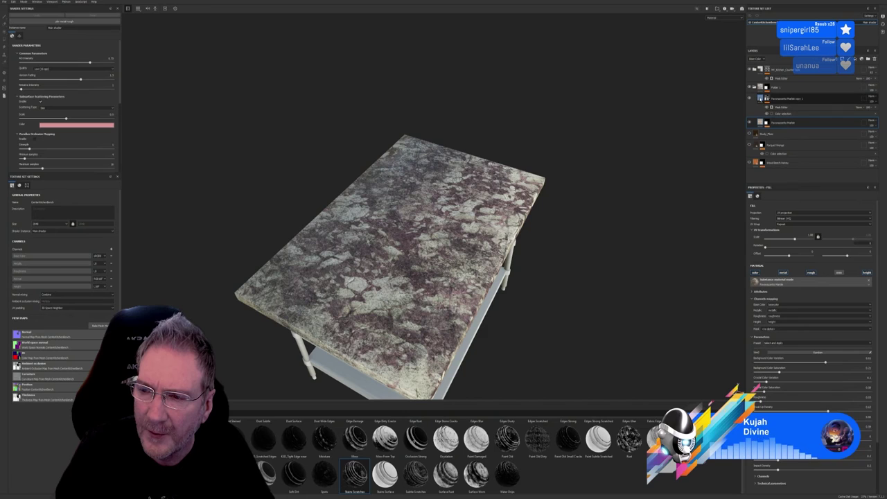
# Adjust the upper marble copy's parameters, setting background color saturation to 0.06, crystal color variation to 0.12 and crystal color saturation to 0.1.
pyautogui.click(761, 99)
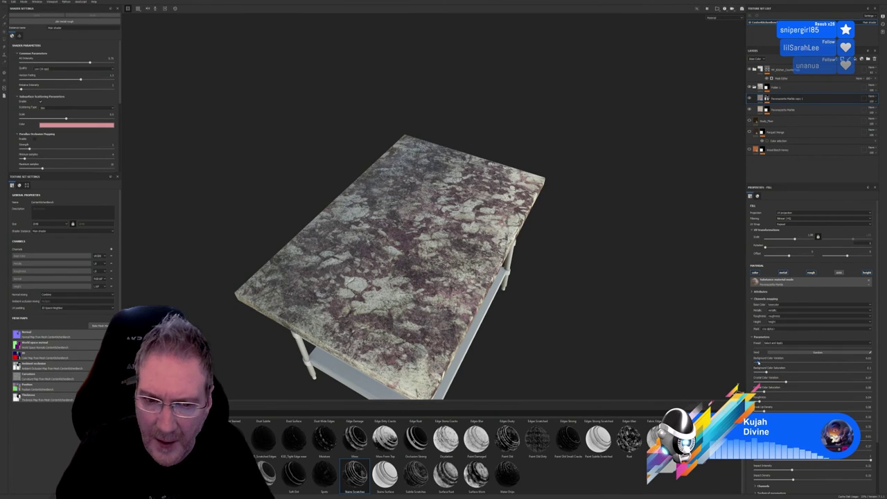
pyautogui.moveTo(759, 362)
pyautogui.mouseDown()
pyautogui.moveTo(839, 361)
pyautogui.moveTo(749, 365)
pyautogui.mouseUp()
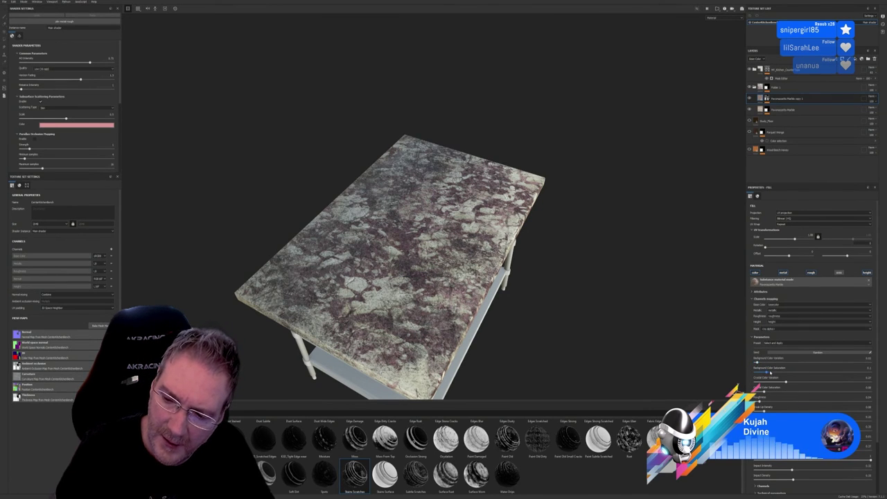
pyautogui.moveTo(766, 374)
pyautogui.mouseDown()
pyautogui.moveTo(851, 373)
pyautogui.moveTo(747, 380)
pyautogui.moveTo(846, 379)
pyautogui.moveTo(767, 379)
pyautogui.moveTo(785, 379)
pyautogui.moveTo(776, 376)
pyautogui.mouseUp()
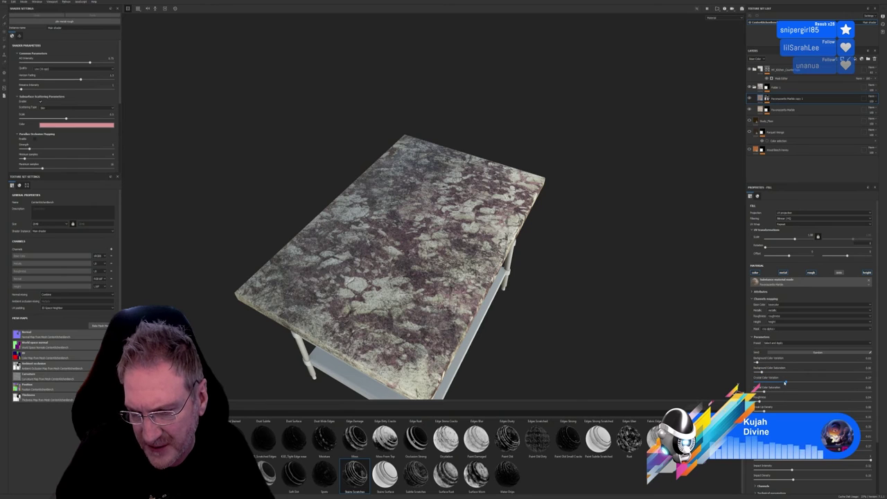
pyautogui.moveTo(786, 384); pyautogui.dragTo(763, 389)
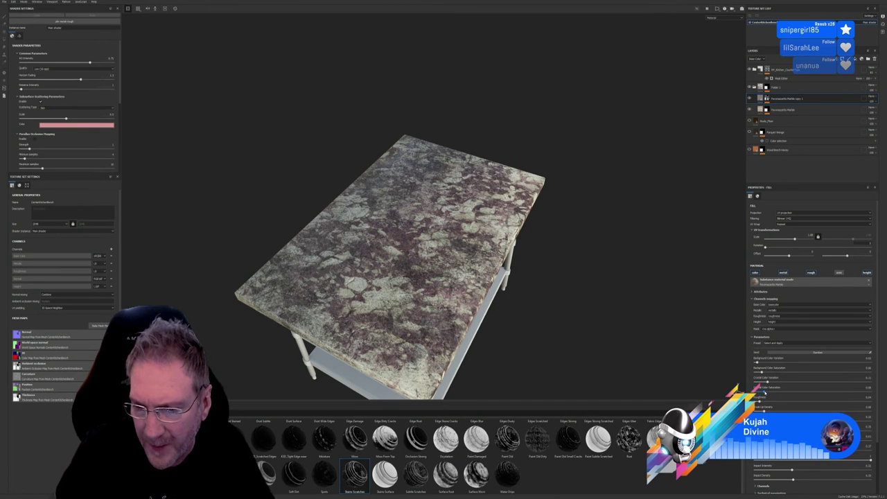
pyautogui.moveTo(766, 393); pyautogui.dragTo(815, 412)
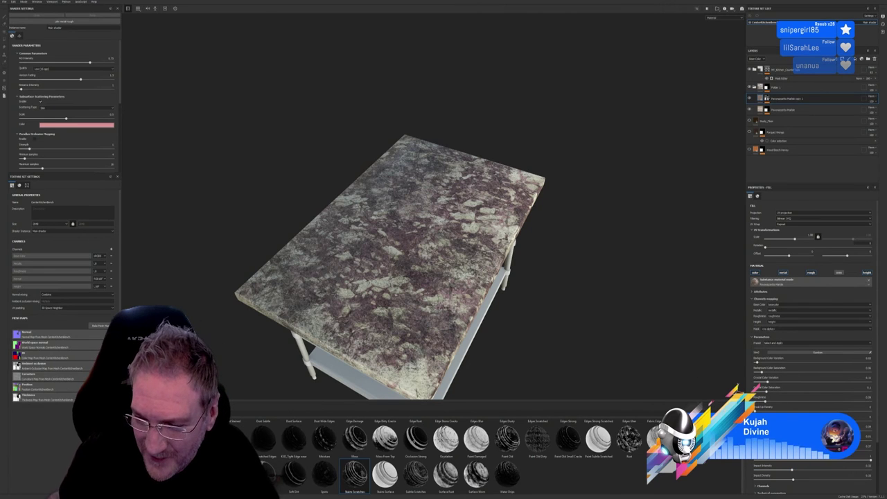
# Reduce the impact intensity and impact density of the upper Pavonazzetto Marble copy on the tabletop.
pyautogui.moveTo(760, 441); pyautogui.dragTo(870, 438)
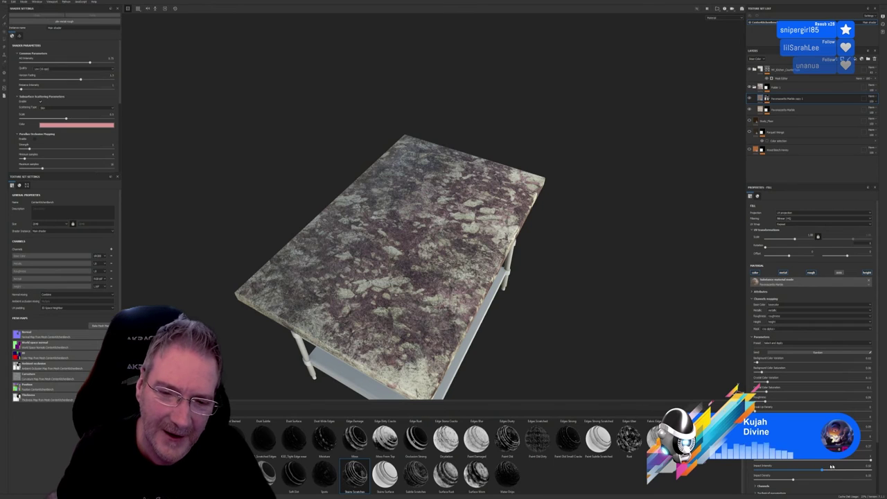
pyautogui.moveTo(832, 466); pyautogui.dragTo(857, 466)
pyautogui.moveTo(861, 464); pyautogui.dragTo(775, 485)
pyautogui.scroll(-3, 478, 238)
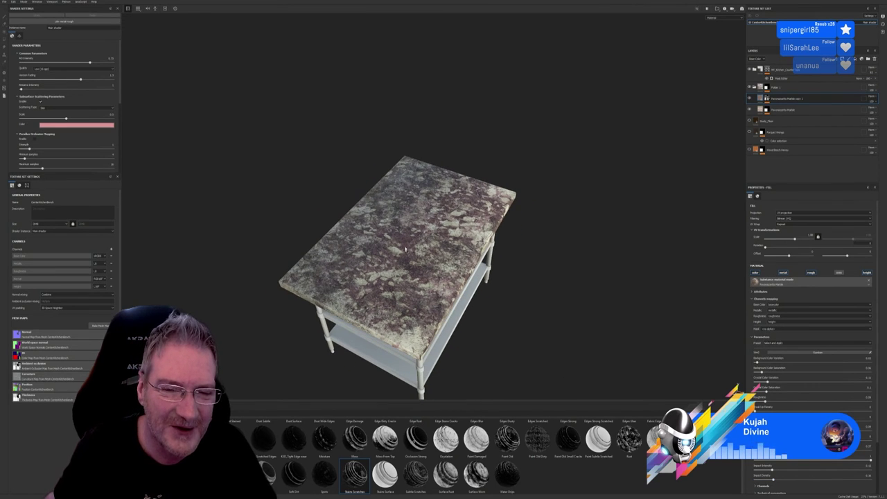
pyautogui.keyDown('alt'); pyautogui.moveTo(478, 237); pyautogui.dragTo(533, 258); pyautogui.keyUp('alt')
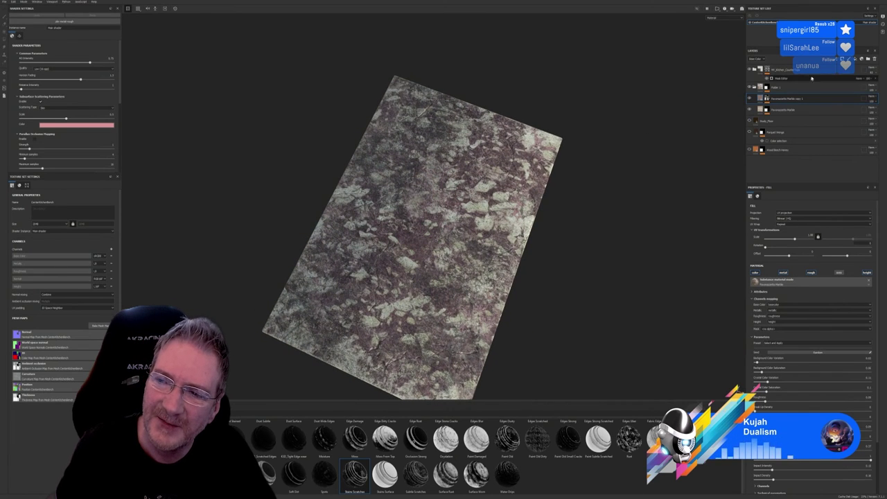
# Adjust the counter top material's opacity and check the marble blend from above and from the side of the bench.
pyautogui.click(871, 78)
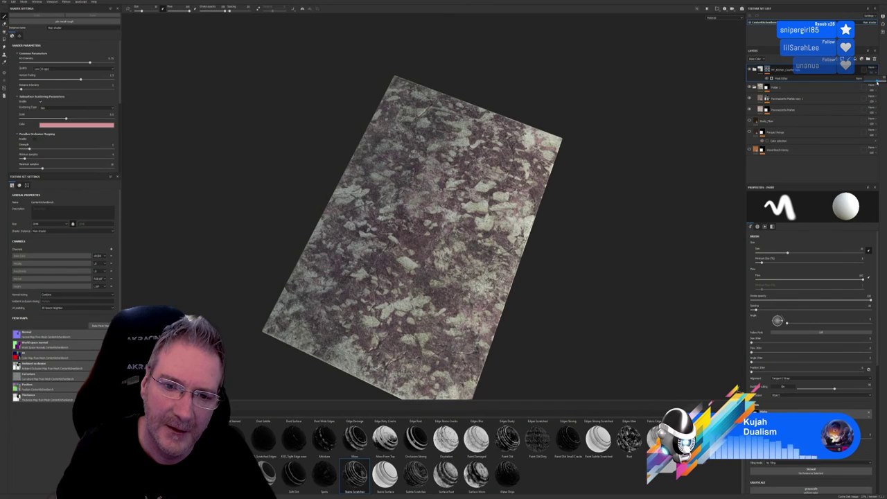
pyautogui.keyDown('alt'); pyautogui.moveTo(551, 273); pyautogui.dragTo(441, 182); pyautogui.keyUp('alt')
pyautogui.keyDown('alt'); pyautogui.moveTo(441, 182); pyautogui.dragTo(393, 347, button='right'); pyautogui.keyUp('alt')
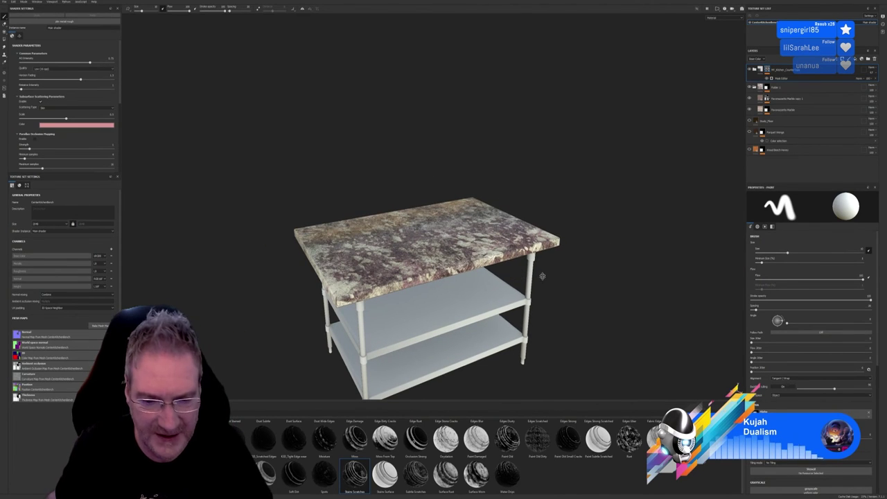
pyautogui.moveTo(543, 277)
pyautogui.keyDown('alt'); pyautogui.mouseDown()
pyautogui.moveTo(549, 266)
pyautogui.moveTo(573, 275)
pyautogui.moveTo(552, 290)
pyautogui.mouseUp(); pyautogui.keyUp('alt')
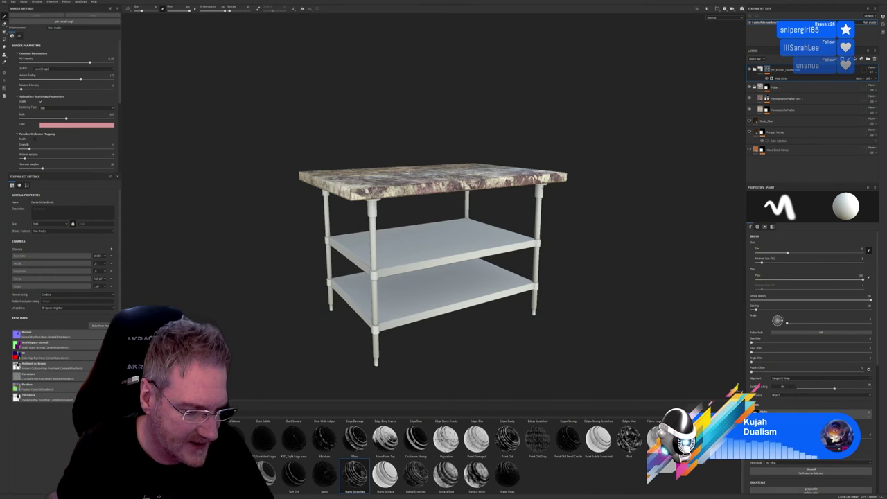
# Browse the smart materials for a metal that suits the bench's shelves and legs.
pyautogui.click(145, 463)
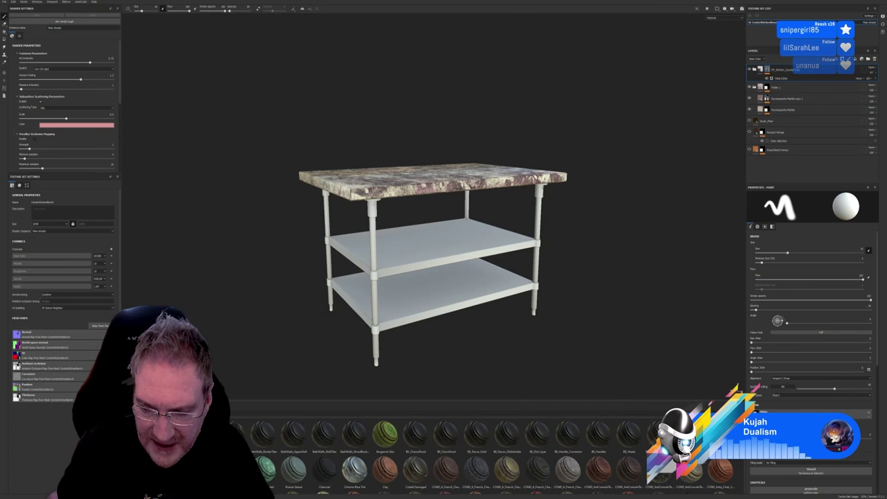
pyautogui.scroll(-3, 491, 456)
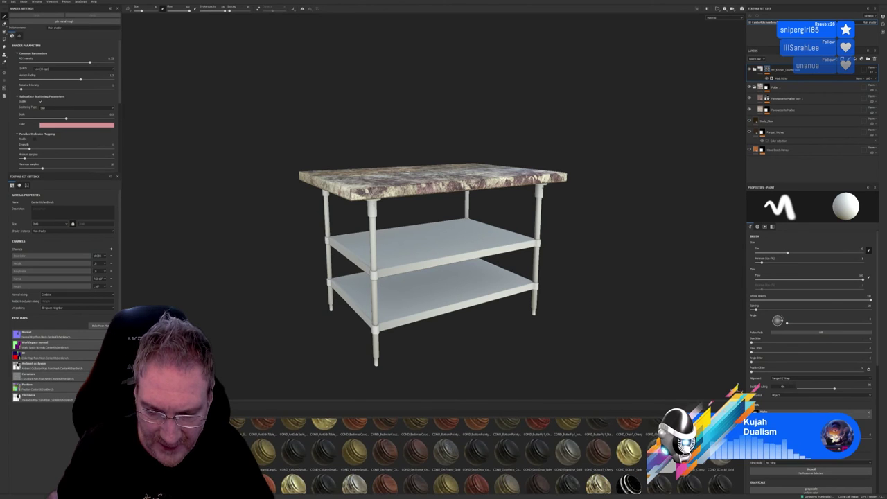
pyautogui.scroll(-5, 491, 456)
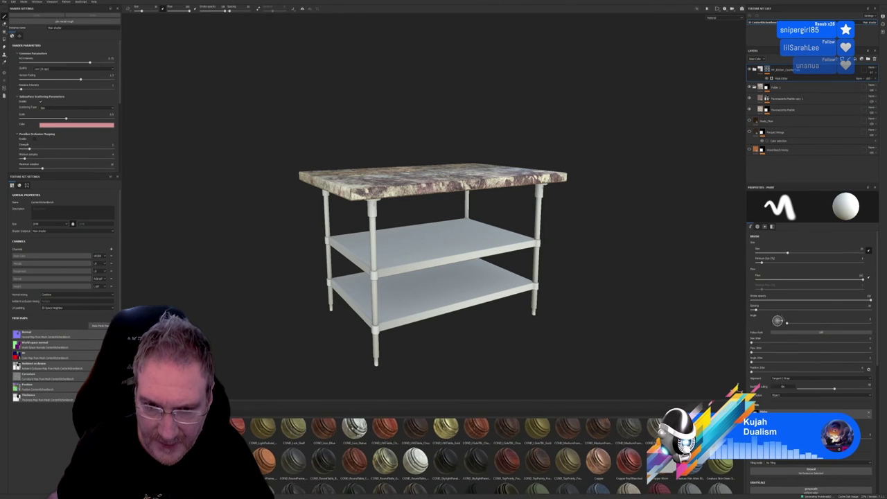
pyautogui.scroll(-1, 491, 456)
pyautogui.scroll(-3, 491, 457)
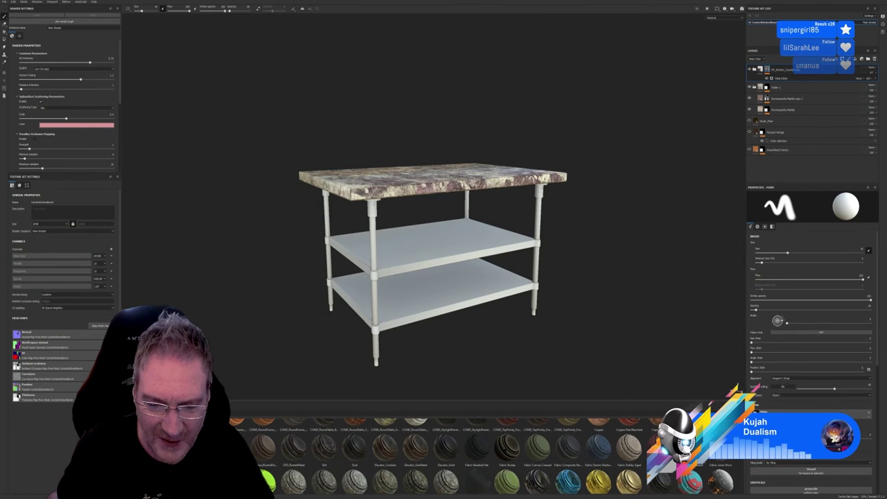
pyautogui.scroll(-1, 490, 456)
pyautogui.scroll(-5, 491, 457)
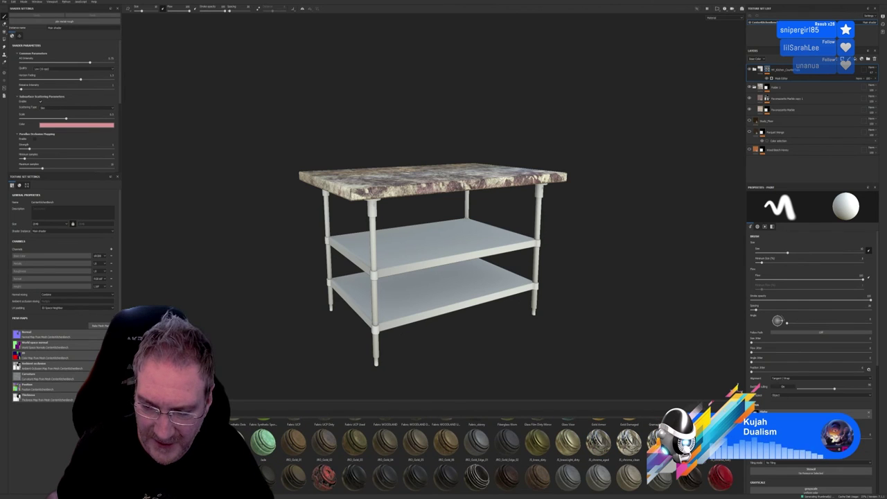
pyautogui.scroll(-5, 491, 457)
pyautogui.scroll(-1, 490, 456)
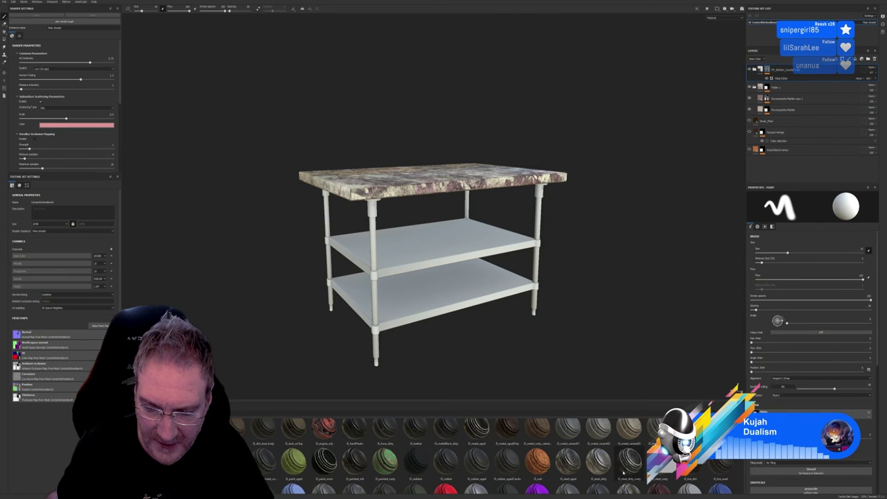
# Try the steel_dirty_rusty smart material on the bench, masked to the shelves by color selection from the ID map.
pyautogui.moveTo(624, 471)
pyautogui.moveTo(623, 472); pyautogui.dragTo(423, 267)
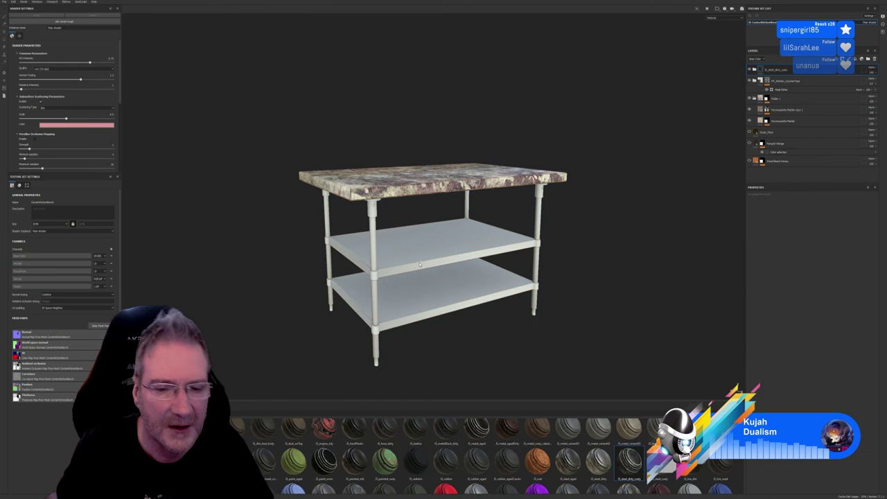
pyautogui.rightClick(804, 72)
pyautogui.click(818, 89)
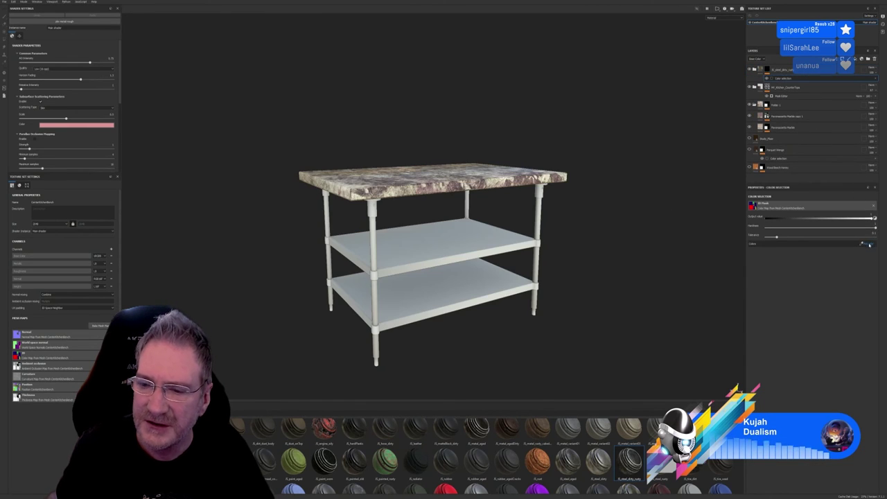
pyautogui.click(868, 244)
pyautogui.click(443, 235)
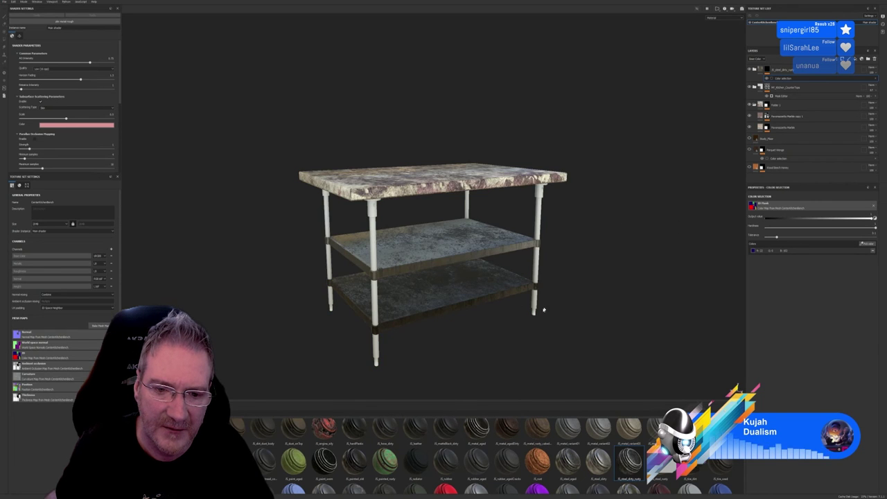
pyautogui.keyDown('alt'); pyautogui.moveTo(543, 310); pyautogui.dragTo(461, 277); pyautogui.keyUp('alt')
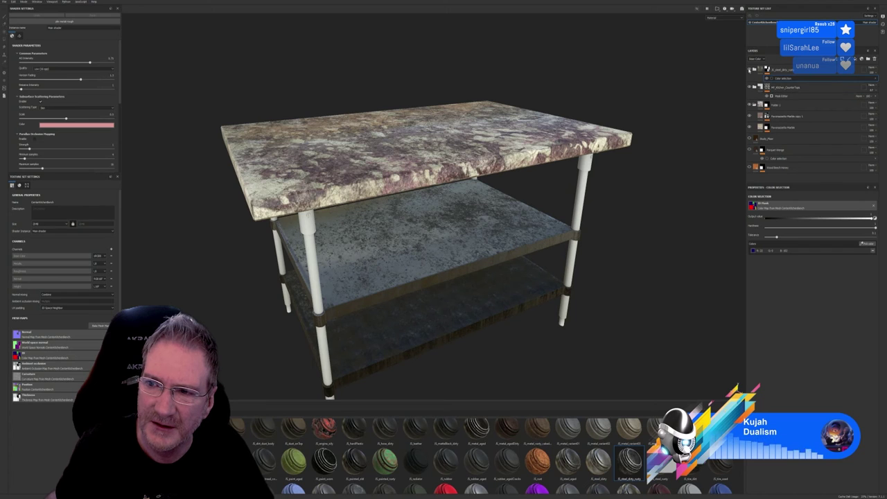
# Replace the steel_dirty_rusty layer with the steel_aged smart material over the whole bench.
pyautogui.click(749, 70)
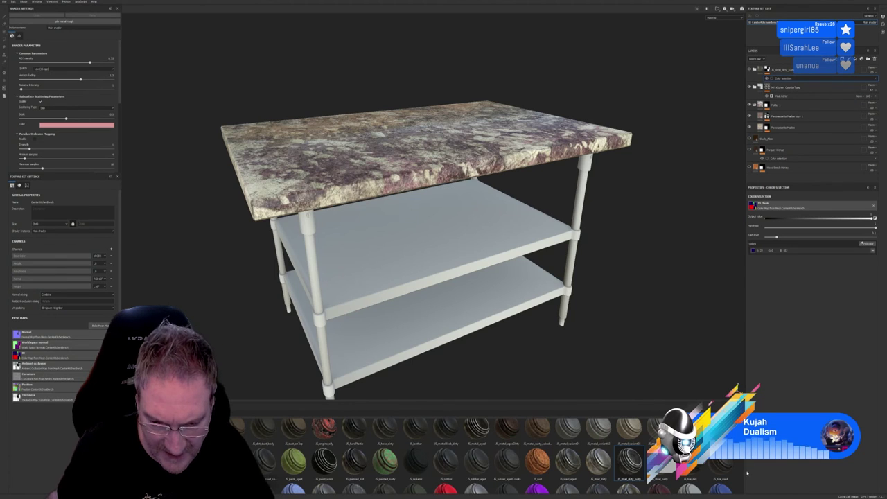
pyautogui.moveTo(568, 463); pyautogui.dragTo(495, 314)
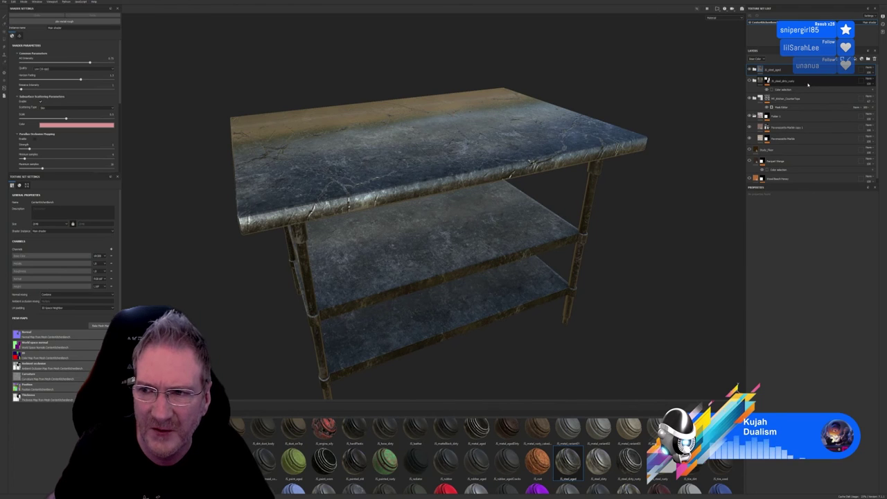
pyautogui.press('Delete')
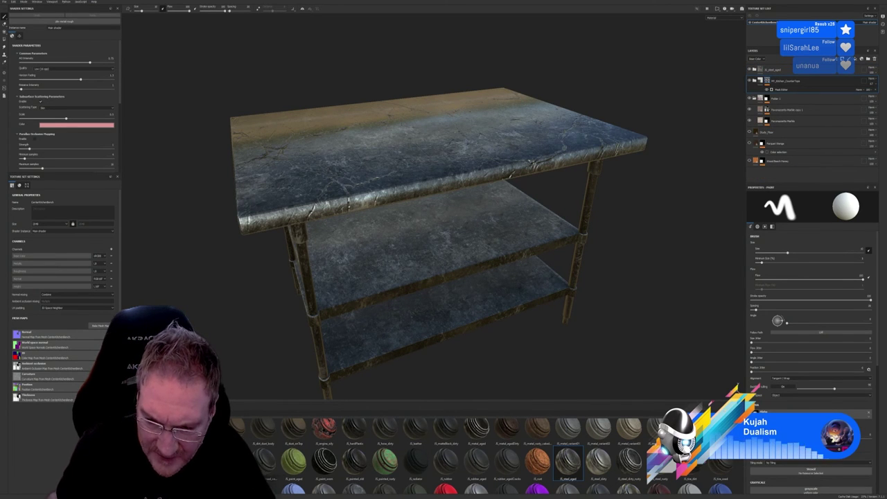
# Try the Destroyed Metal smart material on the bench and delete its layer after inspecting it.
pyautogui.scroll(-2, 270, 478)
pyautogui.scroll(-1, 493, 457)
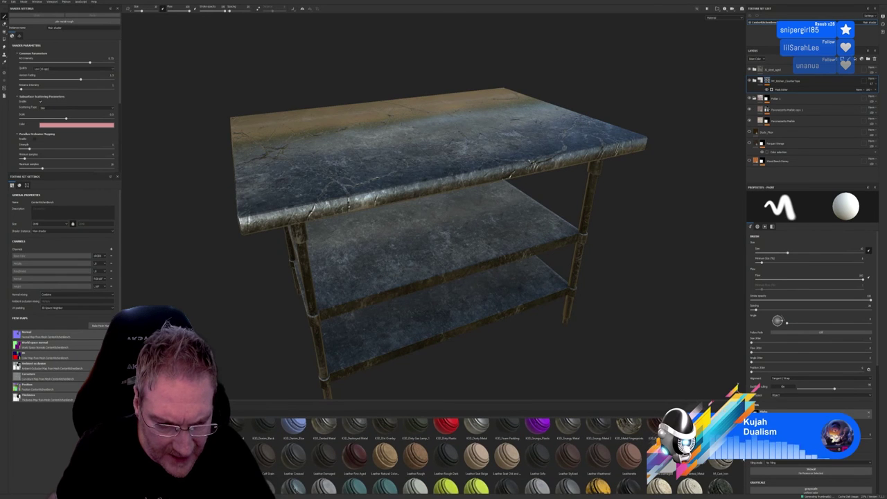
pyautogui.scroll(1, 493, 457)
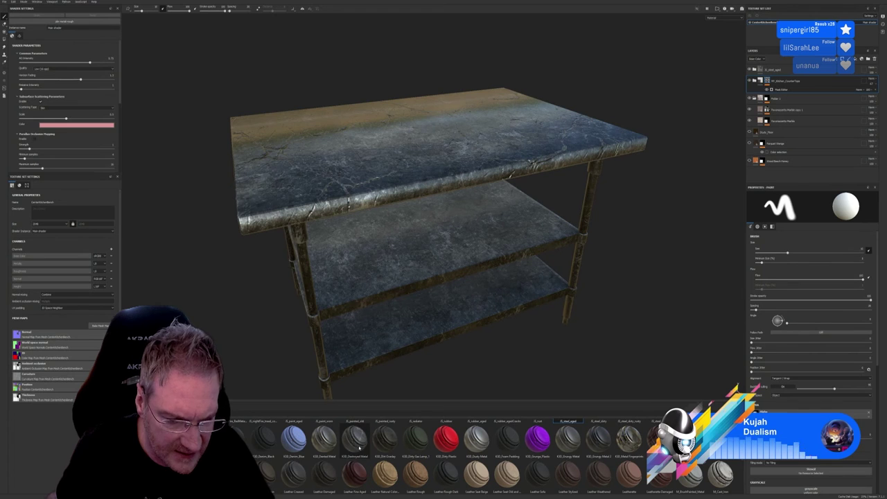
pyautogui.moveTo(359, 448); pyautogui.dragTo(393, 272)
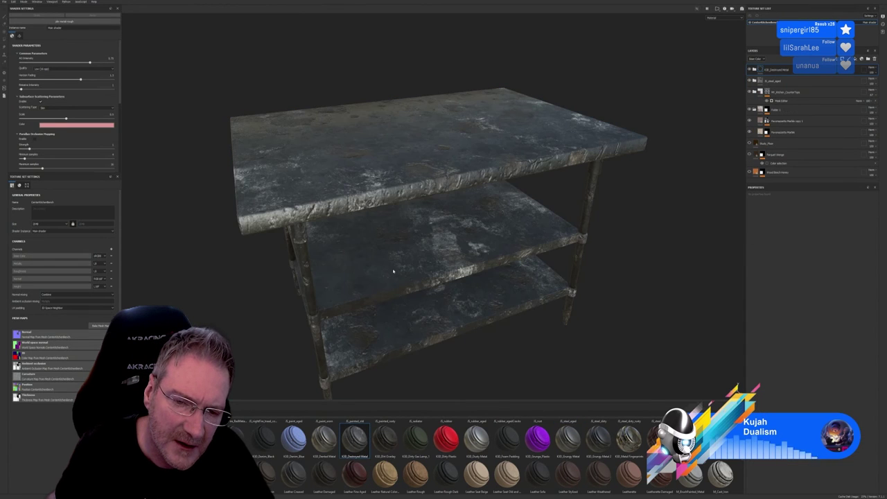
pyautogui.keyDown('alt'); pyautogui.moveTo(545, 353); pyautogui.dragTo(505, 333); pyautogui.keyUp('alt')
pyautogui.press('Delete')
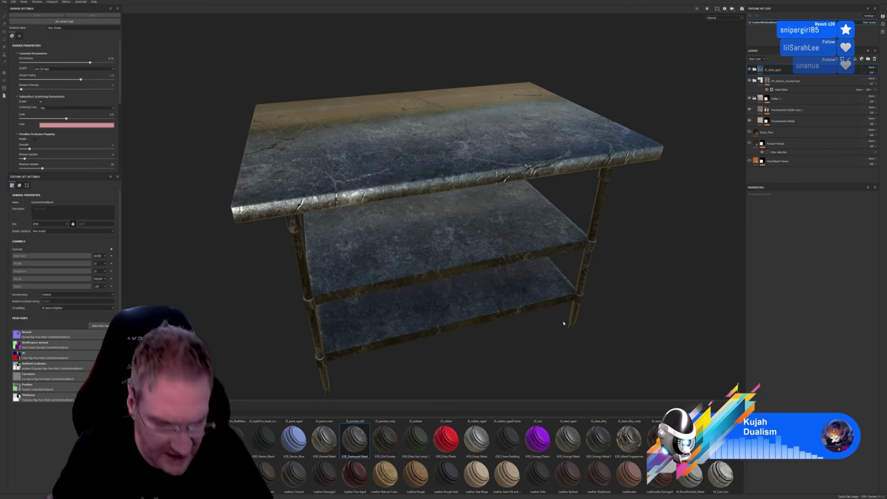
# Add the Dented Metal smart material above the aged steel and inspect it on the shelves and legs.
pyautogui.moveTo(323, 438); pyautogui.dragTo(415, 265)
pyautogui.keyDown('alt'); pyautogui.moveTo(465, 324); pyautogui.dragTo(492, 327); pyautogui.keyUp('alt')
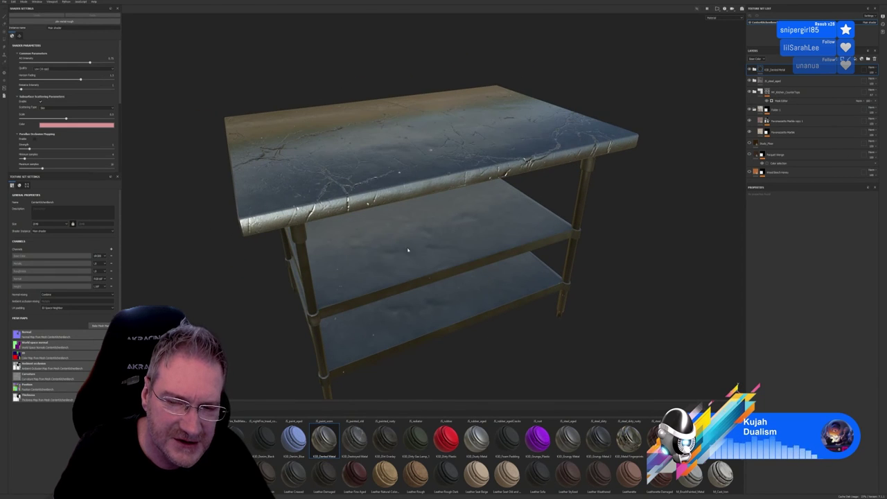
pyautogui.keyDown('alt'); pyautogui.moveTo(409, 280); pyautogui.dragTo(427, 322); pyautogui.keyUp('alt')
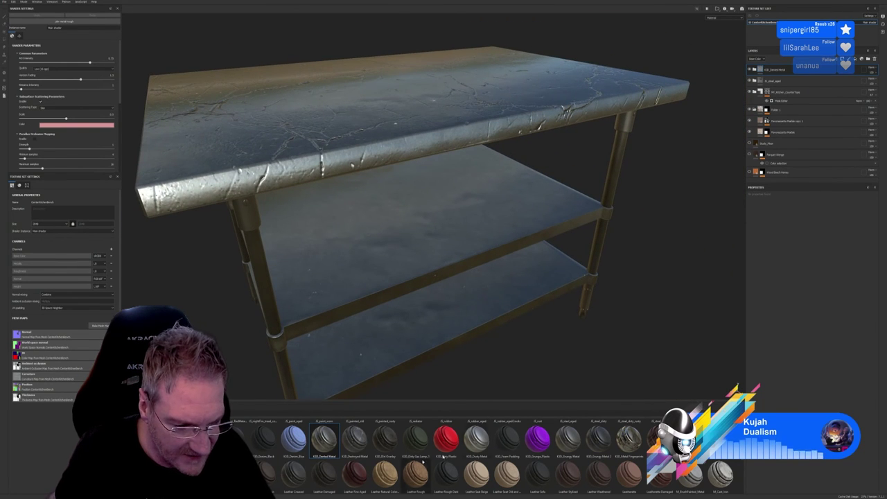
# Try two more metal smart materials above Dented Metal, the second being Metal Fingerprints, undoing each one.
pyautogui.moveTo(324, 437); pyautogui.dragTo(362, 267)
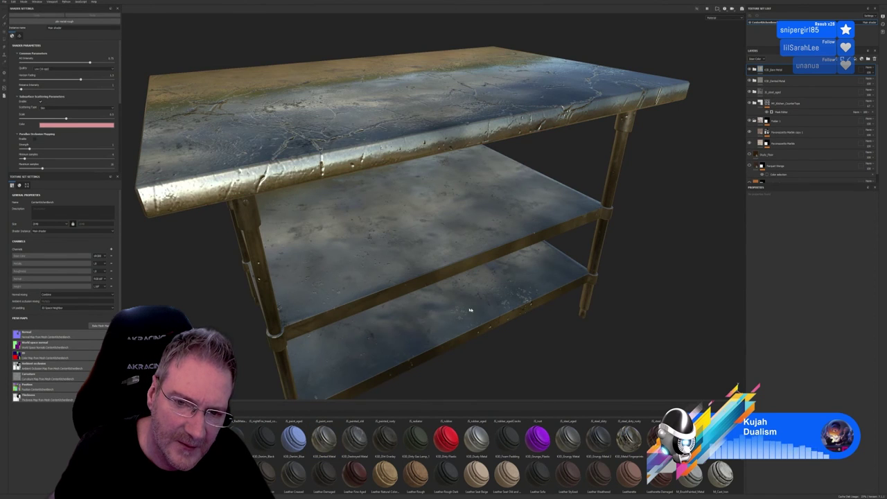
pyautogui.keyDown('alt'); pyautogui.moveTo(471, 310); pyautogui.dragTo(455, 319); pyautogui.keyUp('alt')
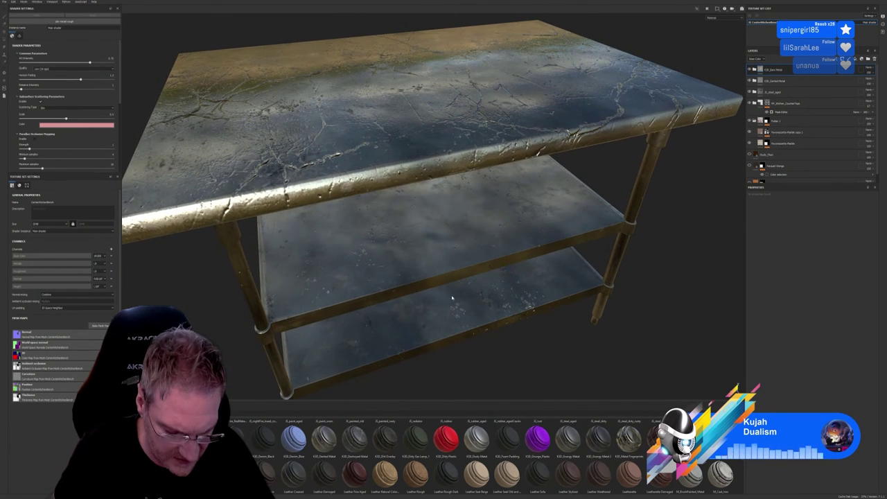
pyautogui.hotkey('ctrl', 'z')
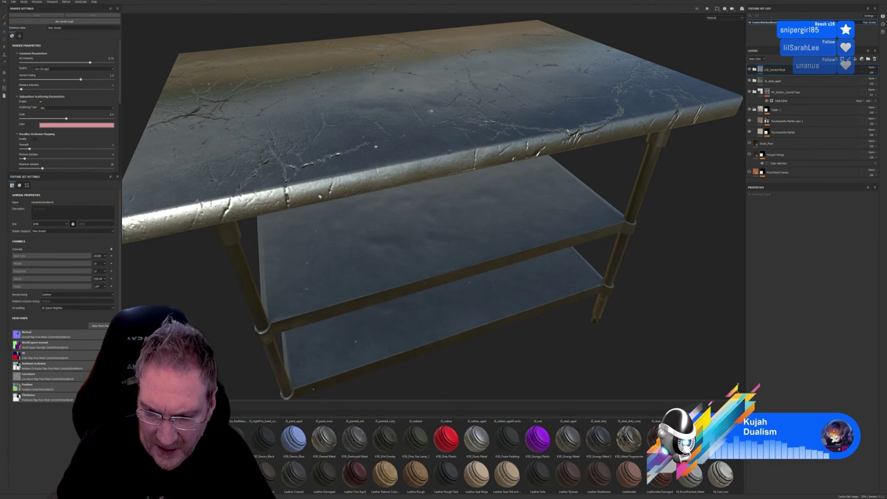
pyautogui.moveTo(628, 437); pyautogui.dragTo(439, 244)
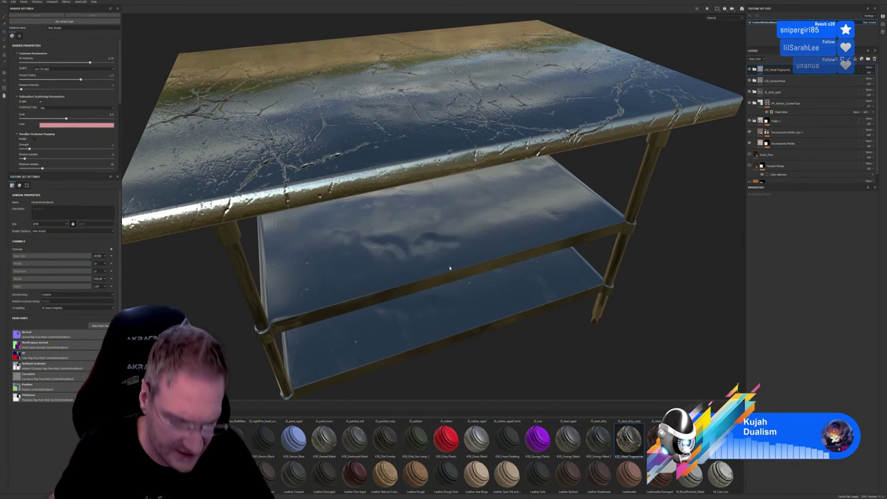
pyautogui.hotkey('ctrl', 'z')
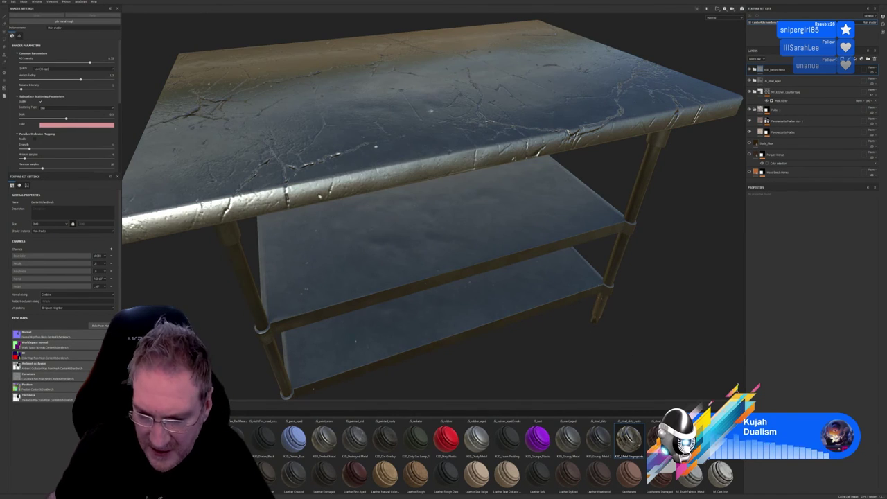
# Try the Metal_Dirty_2 smart material on the bench and delete its layer after inspecting it.
pyautogui.scroll(-1, 743, 460)
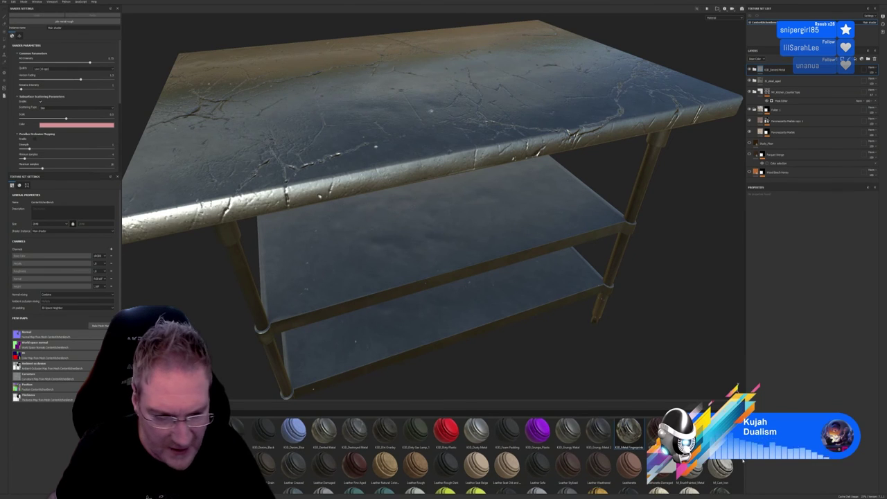
pyautogui.scroll(-1, 743, 462)
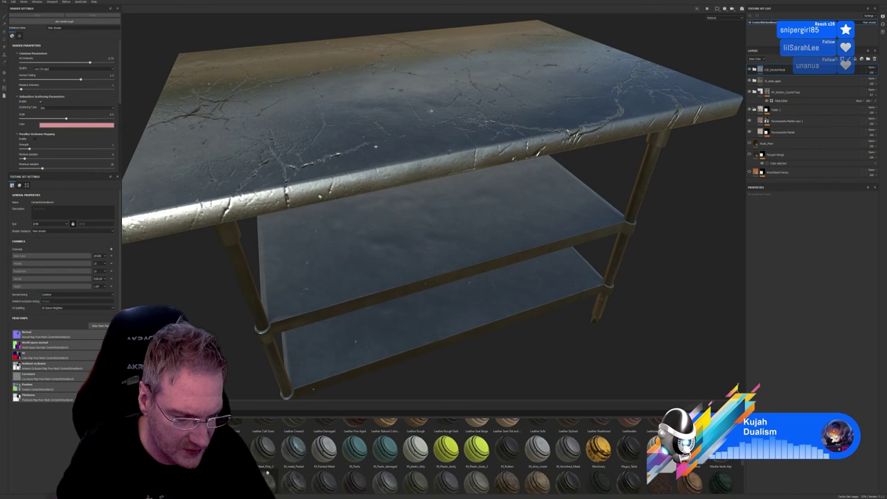
pyautogui.moveTo(264, 448); pyautogui.dragTo(393, 269)
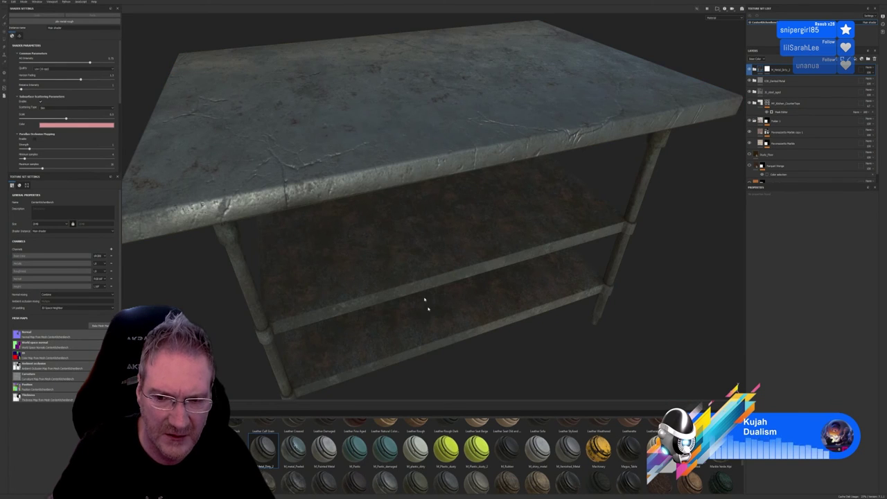
pyautogui.keyDown('alt'); pyautogui.moveTo(429, 310); pyautogui.dragTo(441, 299); pyautogui.keyUp('alt')
pyautogui.press('Delete')
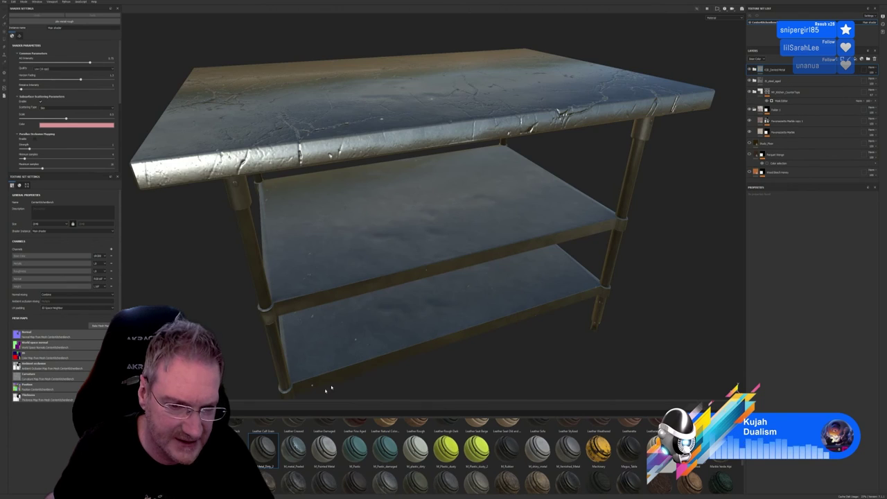
# Try the M_Metal_Dirty_1 and Steel Painted Charcoal smart materials on the bench, undoing each one.
pyautogui.moveTo(264, 449); pyautogui.dragTo(344, 265)
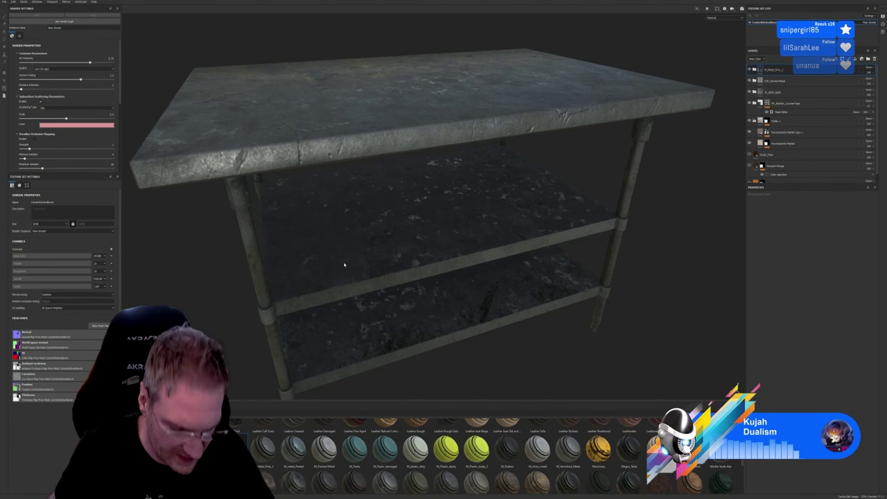
pyautogui.hotkey('ctrl', 'z')
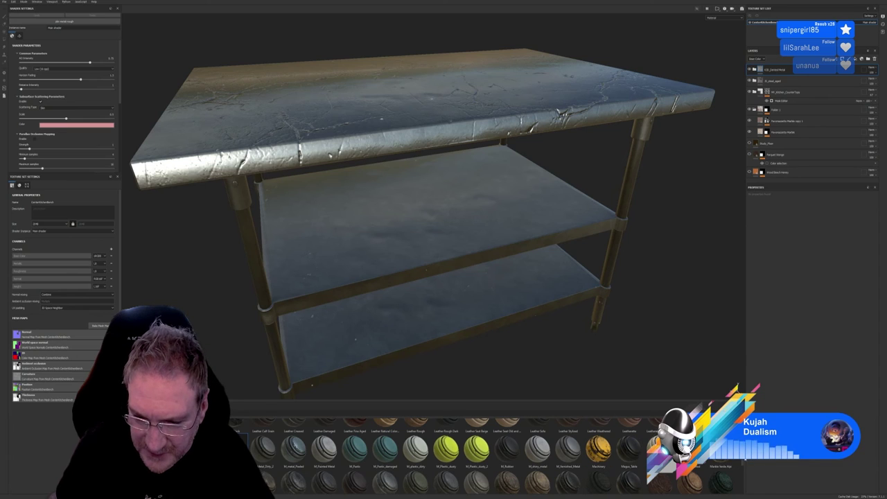
pyautogui.scroll(-1, 743, 465)
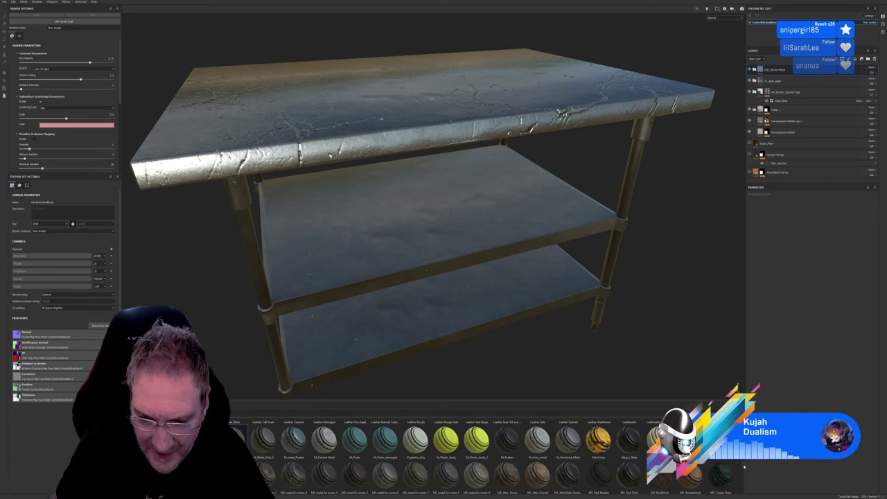
pyautogui.scroll(-1, 744, 466)
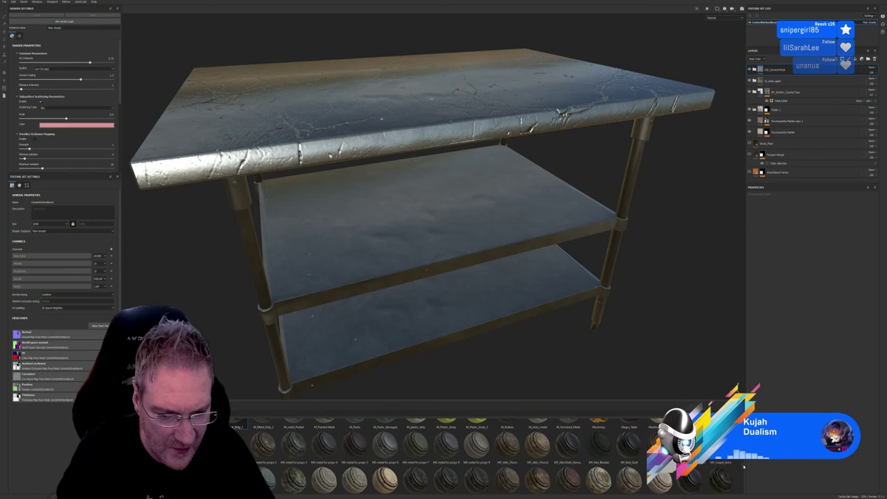
pyautogui.scroll(-1, 744, 466)
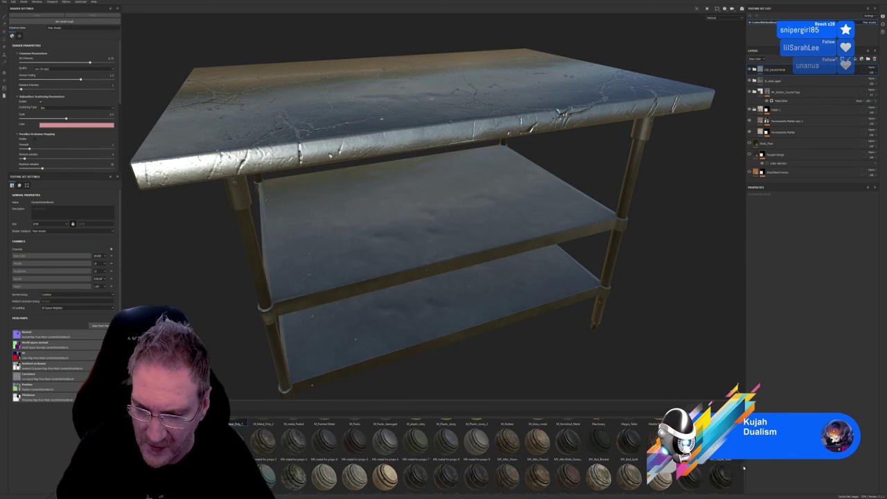
pyautogui.scroll(-3, 744, 471)
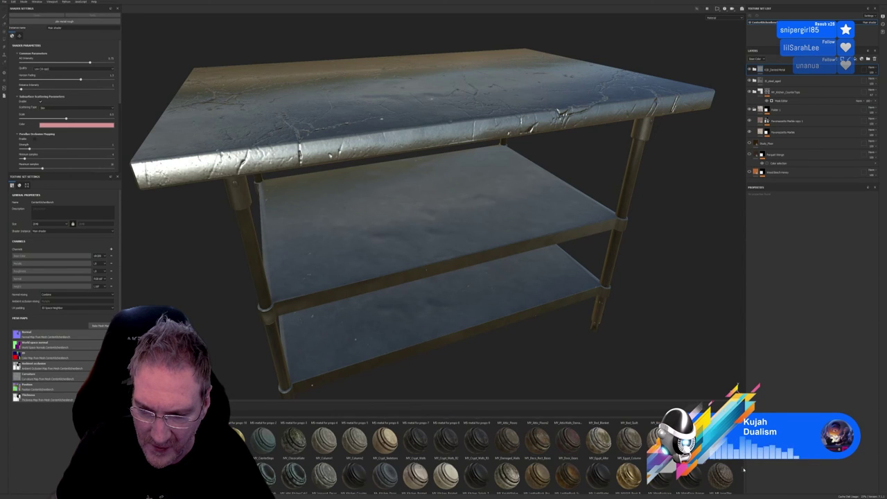
pyautogui.scroll(-1, 744, 471)
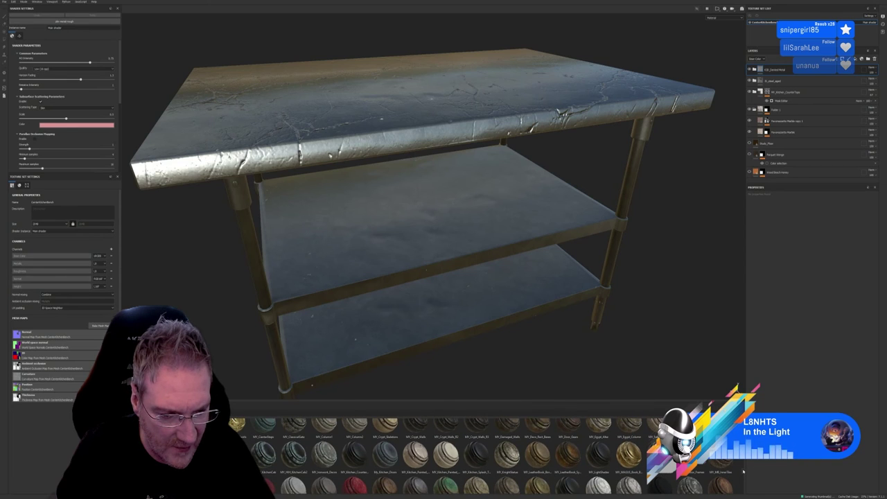
pyautogui.scroll(-2, 744, 471)
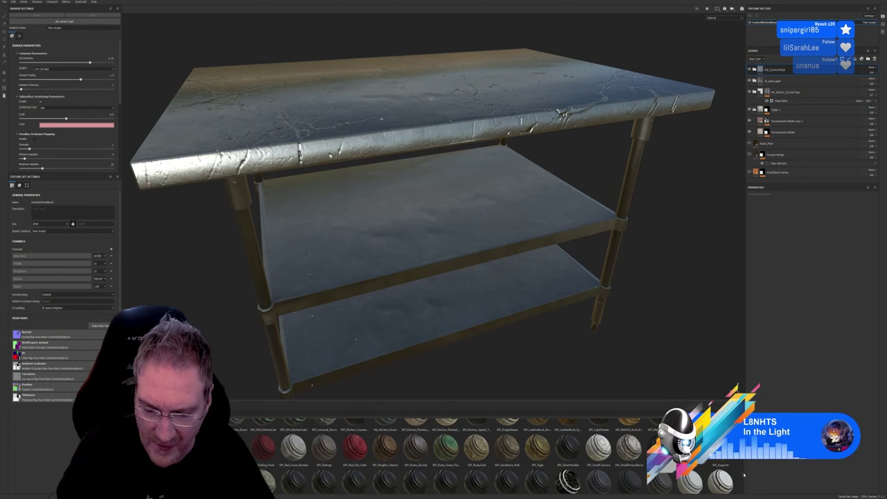
pyautogui.scroll(-4, 744, 475)
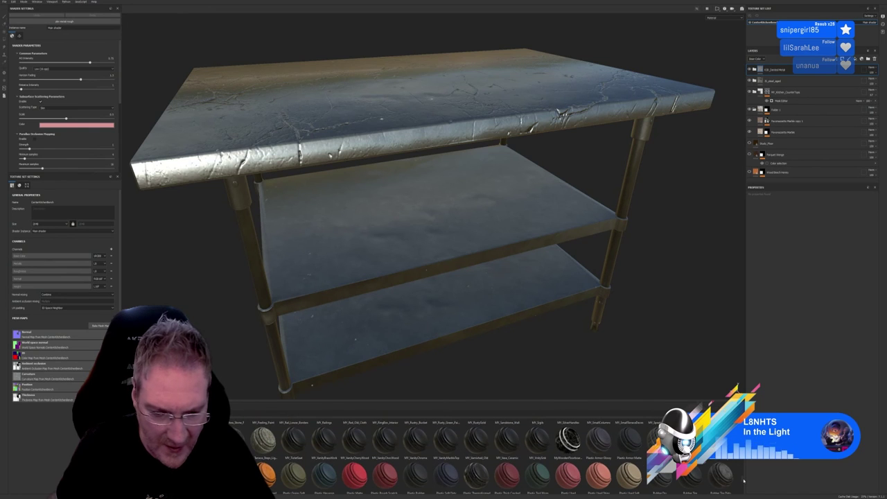
pyautogui.scroll(-1, 744, 480)
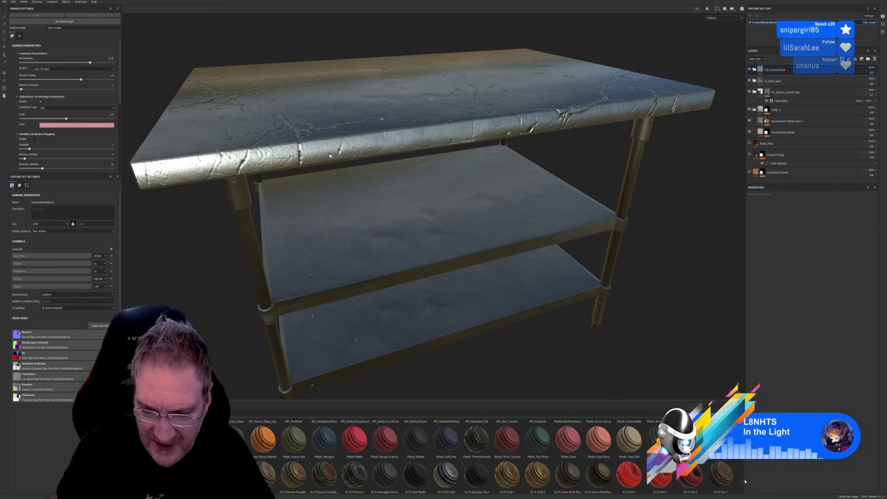
pyautogui.scroll(-2, 744, 482)
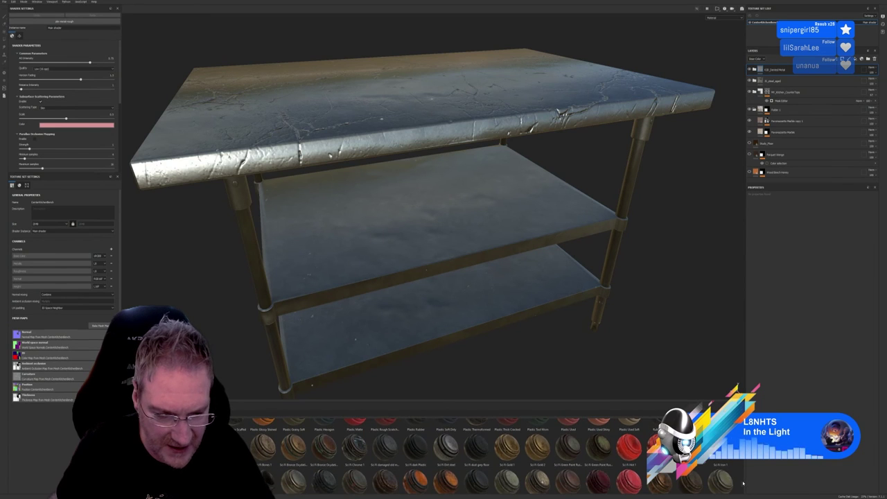
pyautogui.scroll(-2, 744, 484)
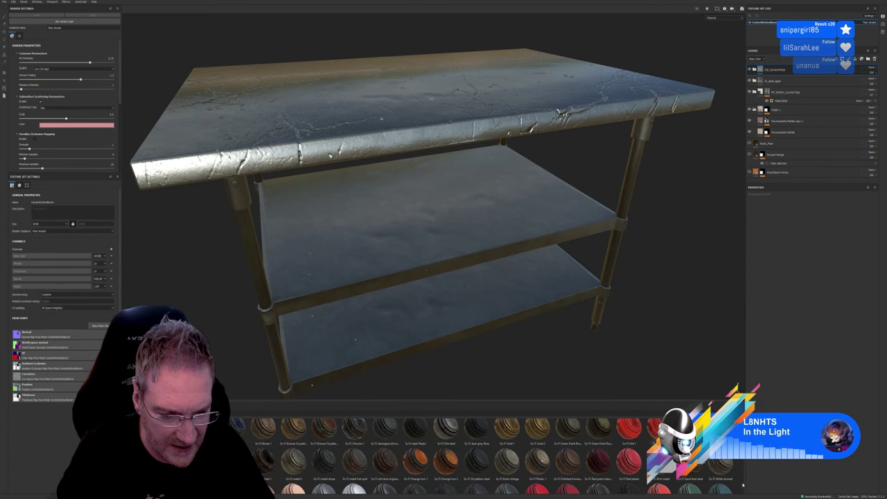
pyautogui.scroll(-2, 744, 485)
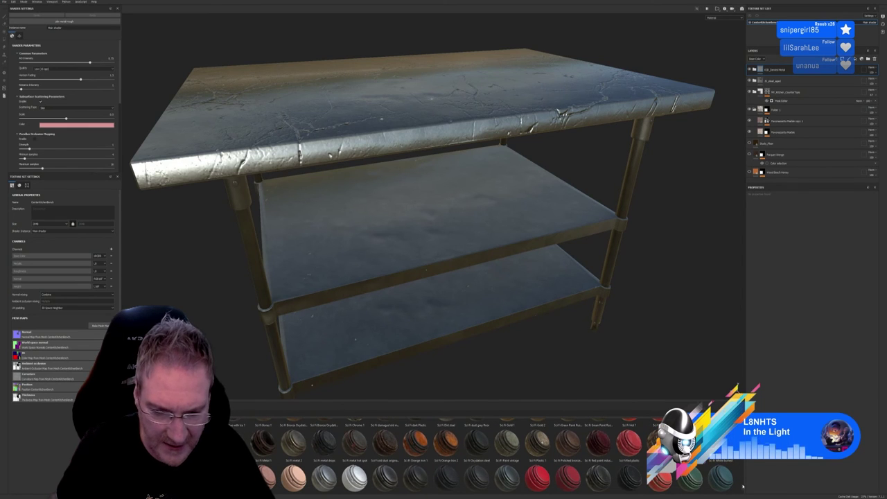
pyautogui.scroll(-2, 744, 488)
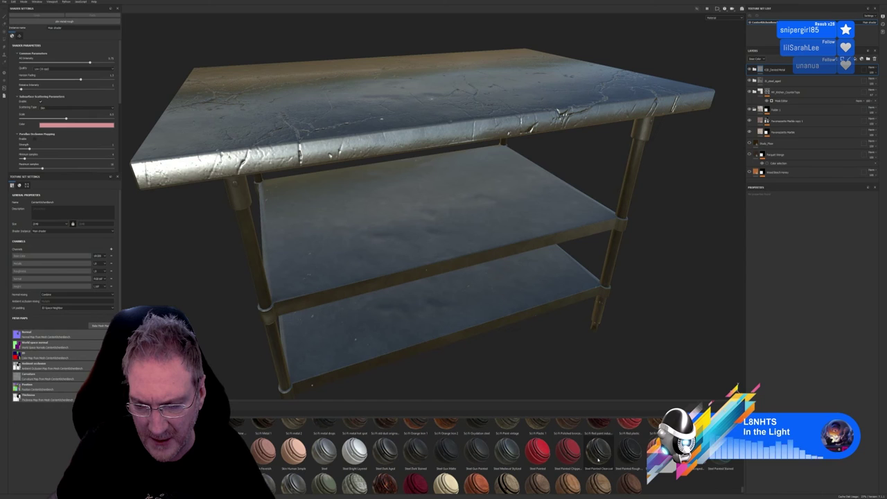
pyautogui.moveTo(598, 460)
pyautogui.moveTo(599, 460); pyautogui.dragTo(404, 246)
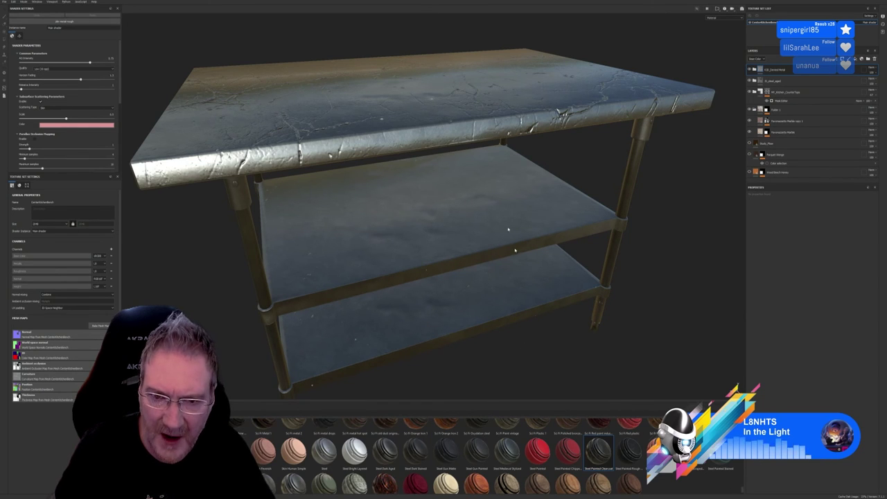
# Compare the bench with the Dented Metal and aged steel layers hidden and shown, leaving both layers visible.
pyautogui.keyDown('alt'); pyautogui.moveTo(519, 233); pyautogui.dragTo(491, 252); pyautogui.keyUp('alt')
pyautogui.click(751, 69)
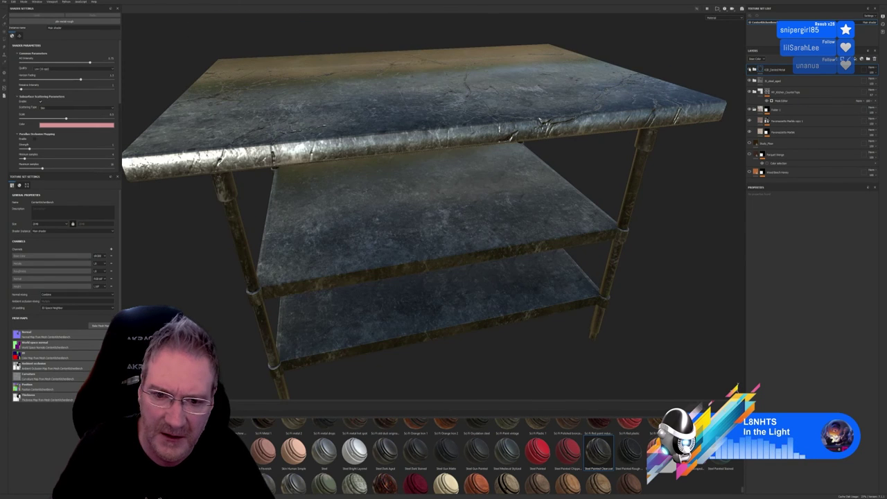
pyautogui.click(753, 81)
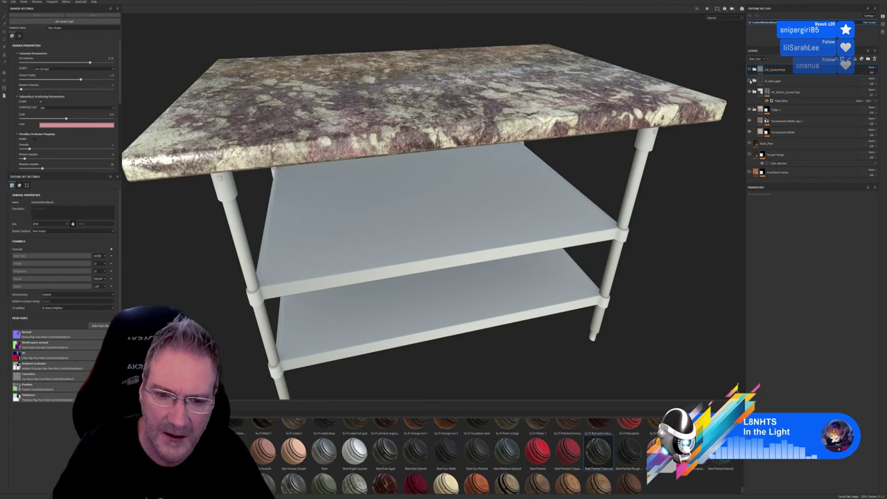
pyautogui.click(753, 81)
pyautogui.click(749, 69)
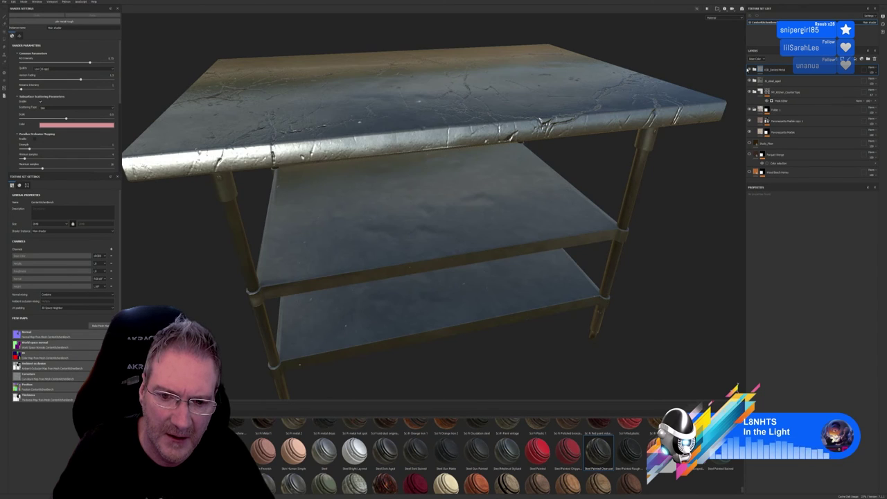
pyautogui.click(750, 69)
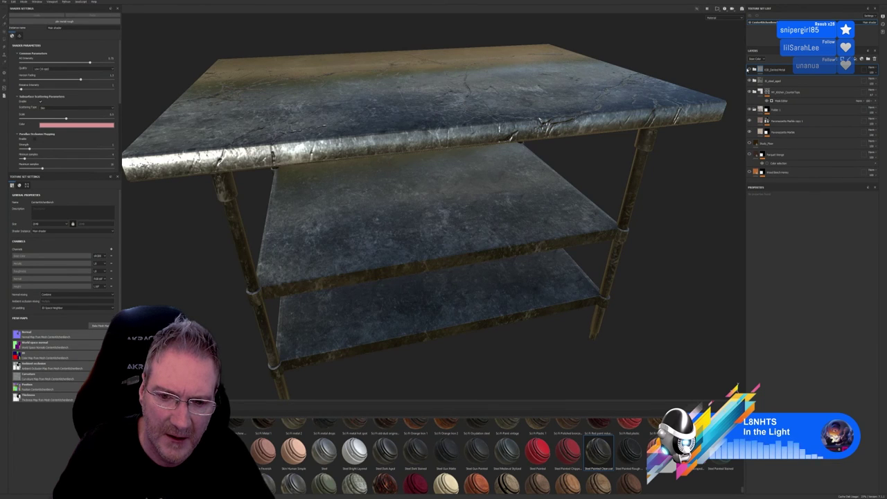
pyautogui.click(749, 70)
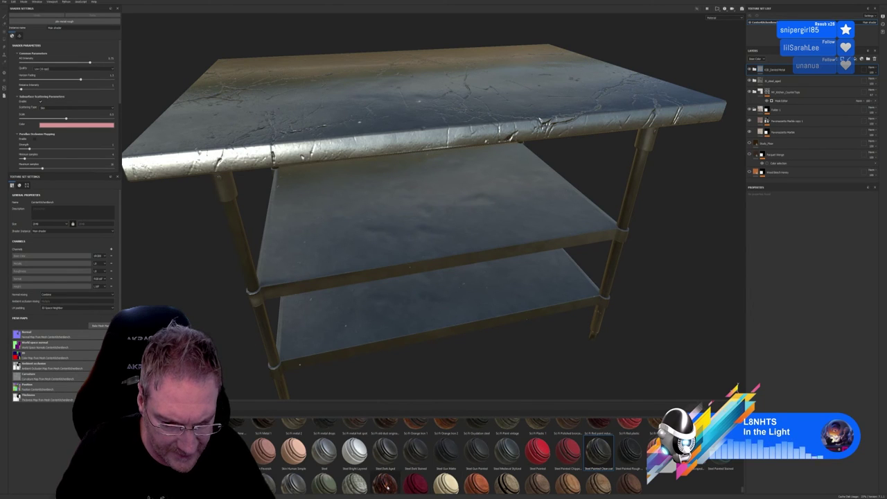
# Try the Steel Dark Stained and Steel Dark Aged smart materials above Dented Metal, undoing each one.
pyautogui.moveTo(416, 452); pyautogui.dragTo(429, 238)
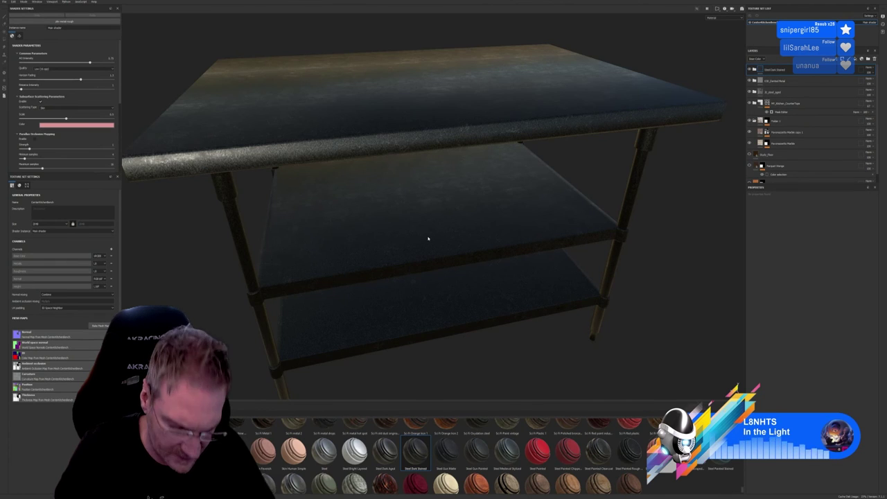
pyautogui.hotkey('ctrl', 'z')
pyautogui.moveTo(386, 454); pyautogui.dragTo(421, 267)
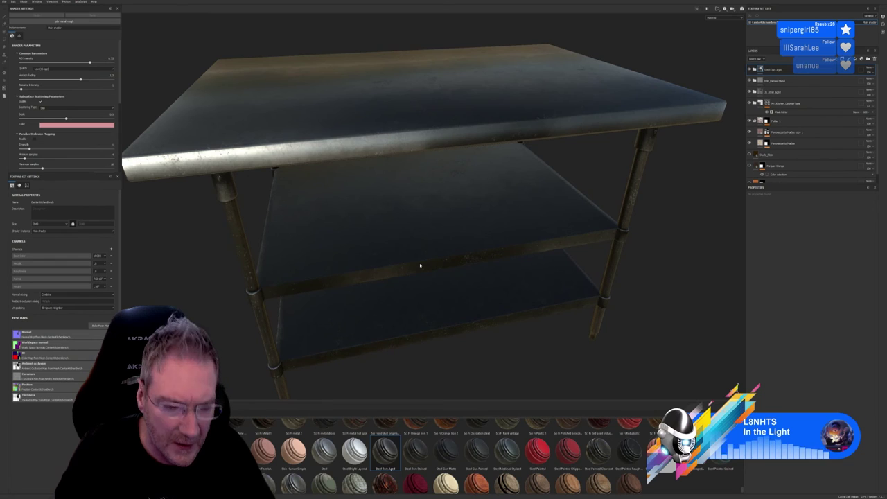
pyautogui.hotkey('ctrl', 'z')
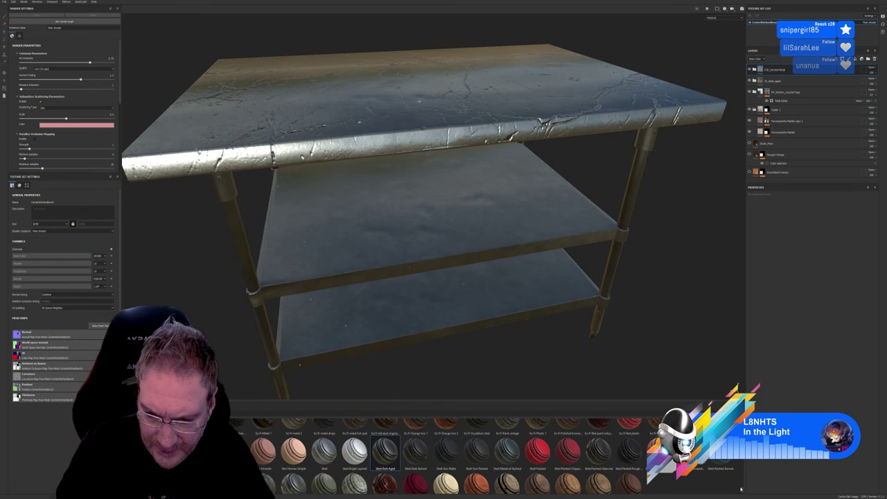
# Add the Steel Stained smart material above Dented Metal and compare the bench with the metal layers hidden and shown.
pyautogui.scroll(-1, 743, 491)
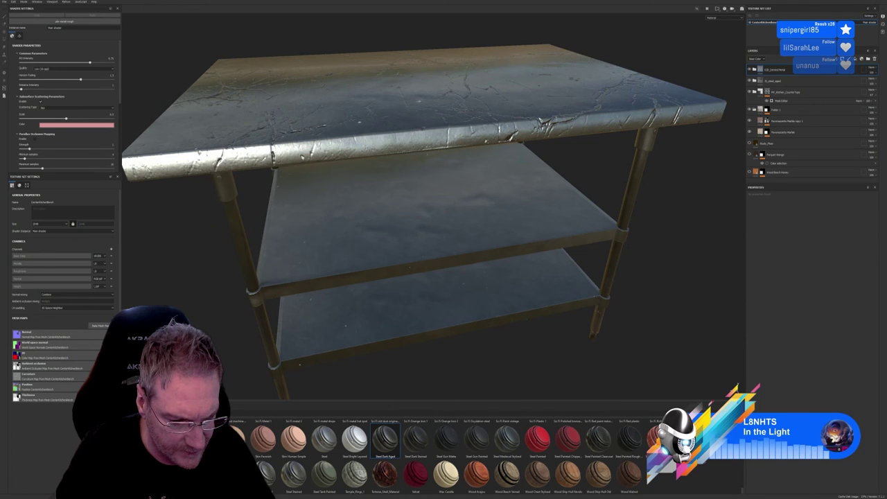
pyautogui.moveTo(295, 486); pyautogui.dragTo(435, 287)
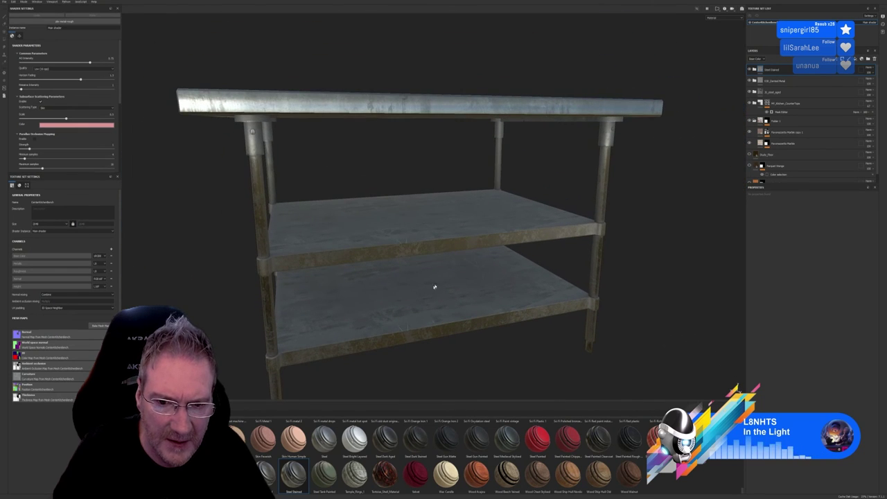
pyautogui.click(750, 70)
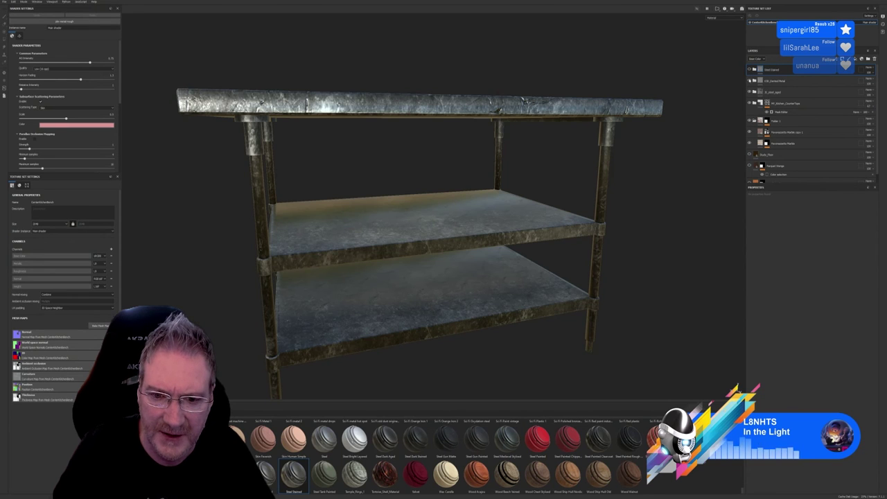
pyautogui.keyDown('alt'); pyautogui.moveTo(555, 261); pyautogui.dragTo(538, 287); pyautogui.keyUp('alt')
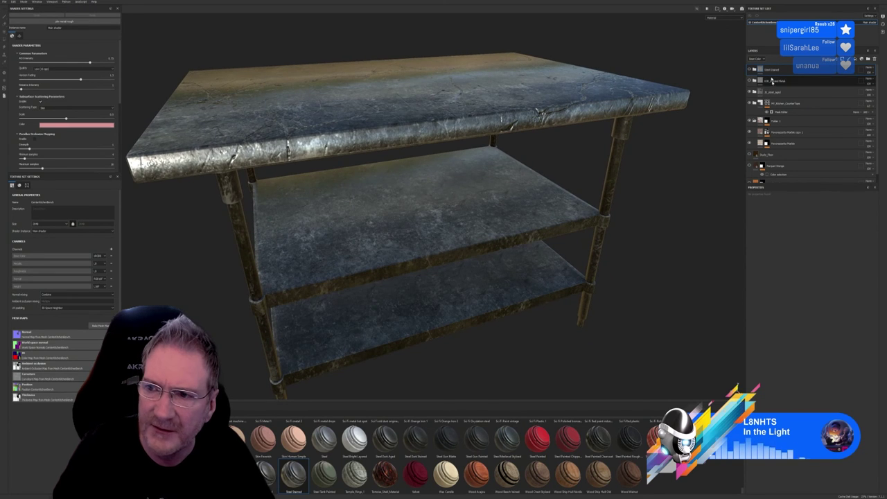
pyautogui.click(750, 70)
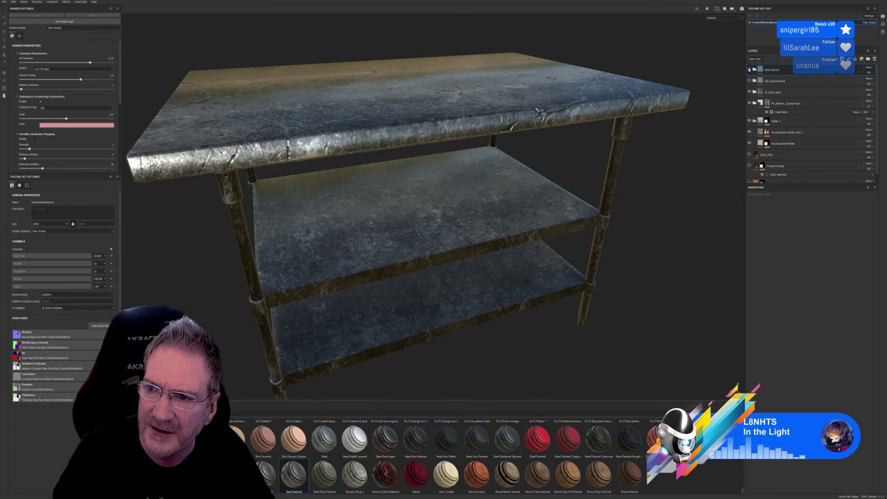
# Group the Steel Stained, Dented Metal and aged steel layers into one folder and name it Metalshelves.
pyautogui.keyDown('shift'); pyautogui.click(779, 94); pyautogui.keyUp('shift')
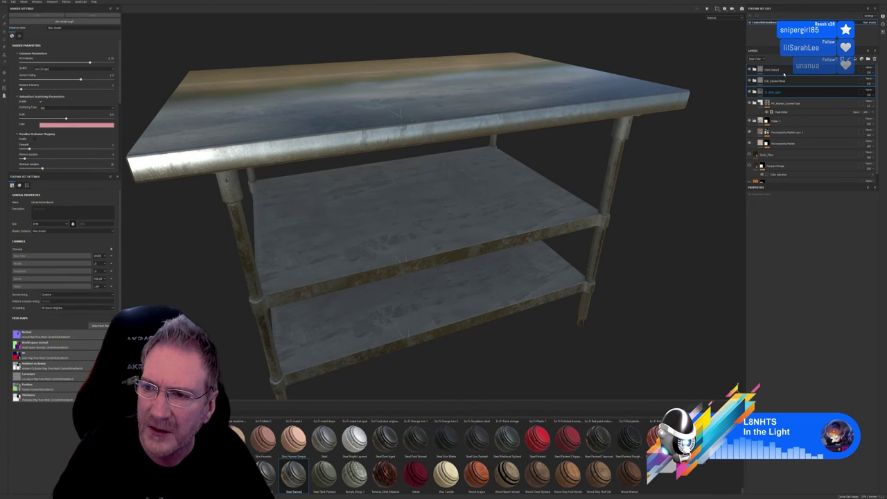
pyautogui.hotkey('ctrl', 'g')
pyautogui.doubleClick(771, 70)
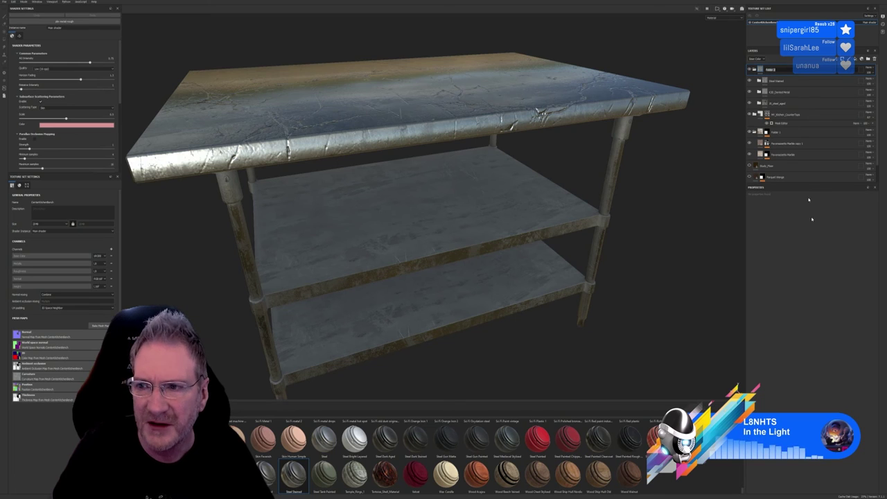
pyautogui.write('M')
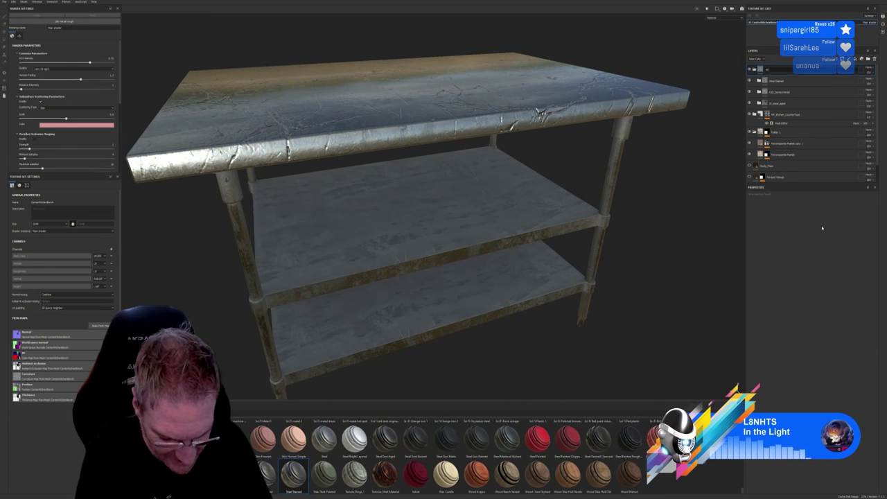
pyautogui.write('etalshelves')
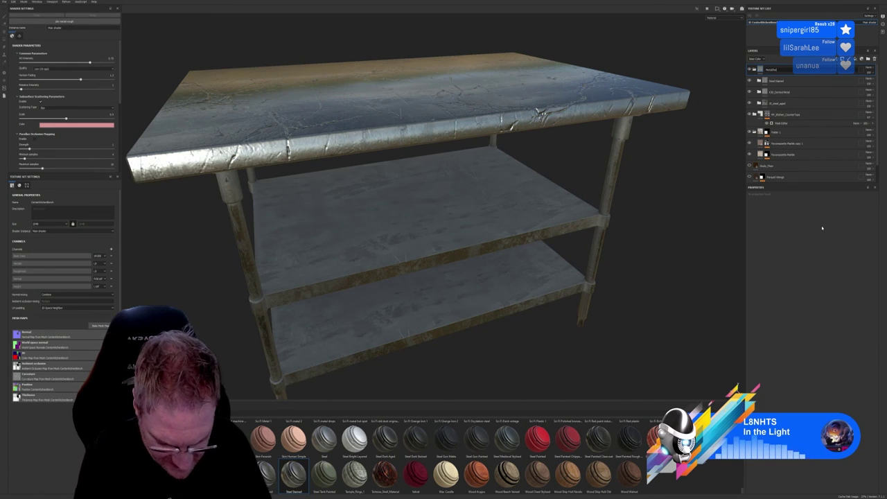
pyautogui.press('Return')
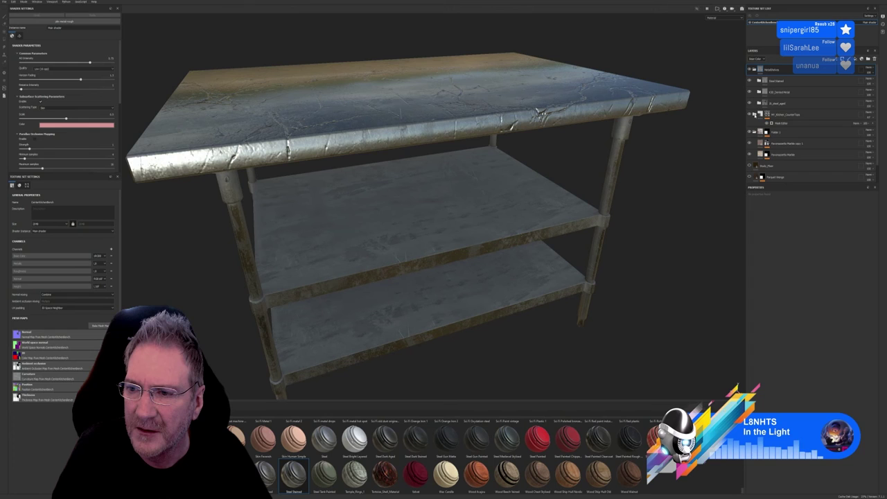
# Collapse the marble folder and add a mask with color selection to the metal shelves folder.
pyautogui.click(757, 132)
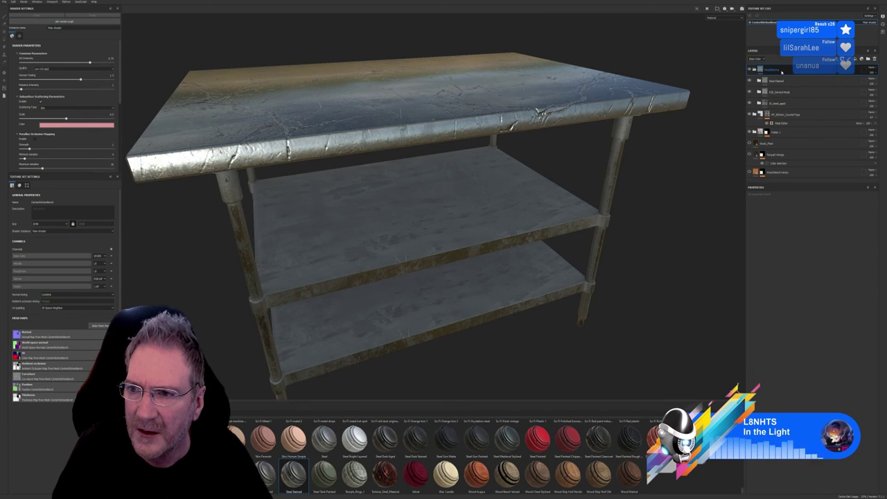
pyautogui.rightClick(780, 70)
pyautogui.click(808, 90)
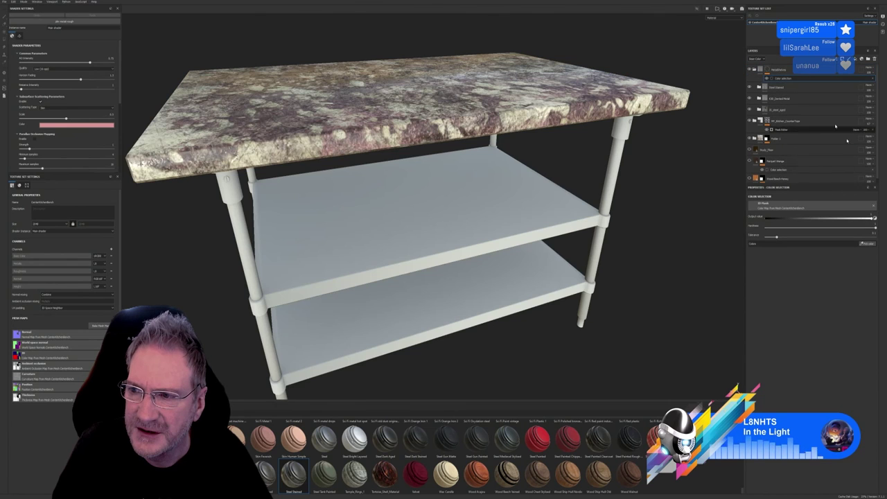
# Pick the shelves' blue ID color for the color selection mask on the metal shelves folder.
pyautogui.click(867, 243)
pyautogui.click(566, 236)
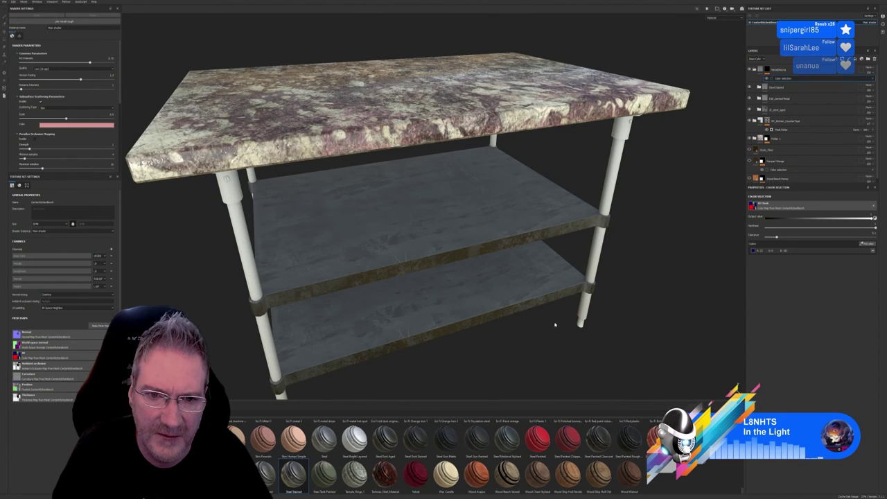
pyautogui.keyDown('alt'); pyautogui.moveTo(554, 325); pyautogui.dragTo(481, 304); pyautogui.keyUp('alt')
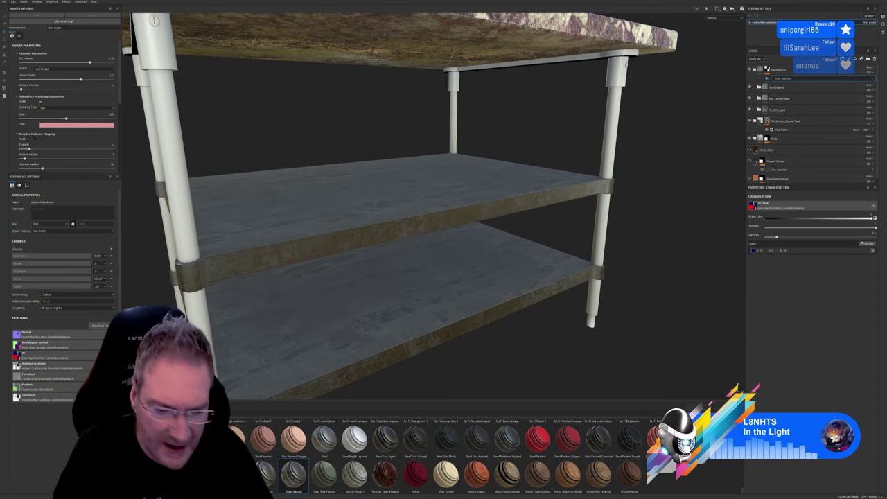
# Bring up the smart masks and hide the Steel Stained folder, comparing the shelves with Dented Metal hidden and shown.
pyautogui.click(128, 433)
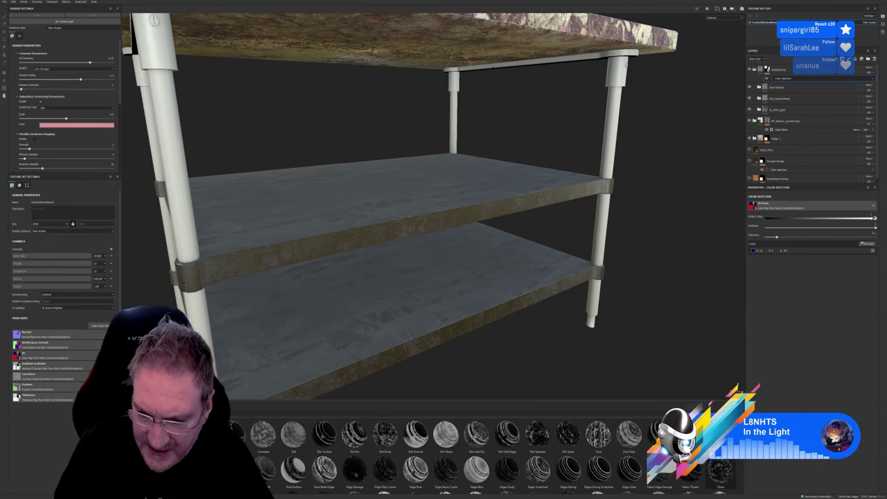
pyautogui.moveTo(745, 447); pyautogui.dragTo(747, 493)
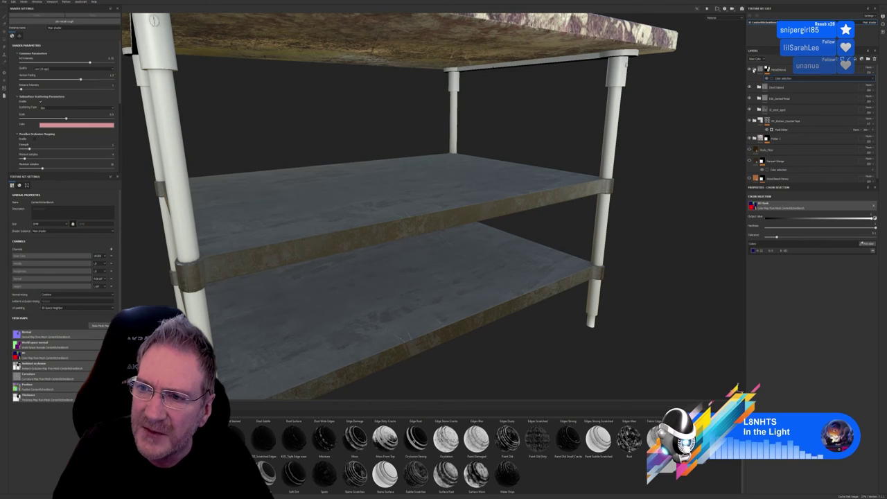
pyautogui.click(750, 87)
pyautogui.click(782, 101)
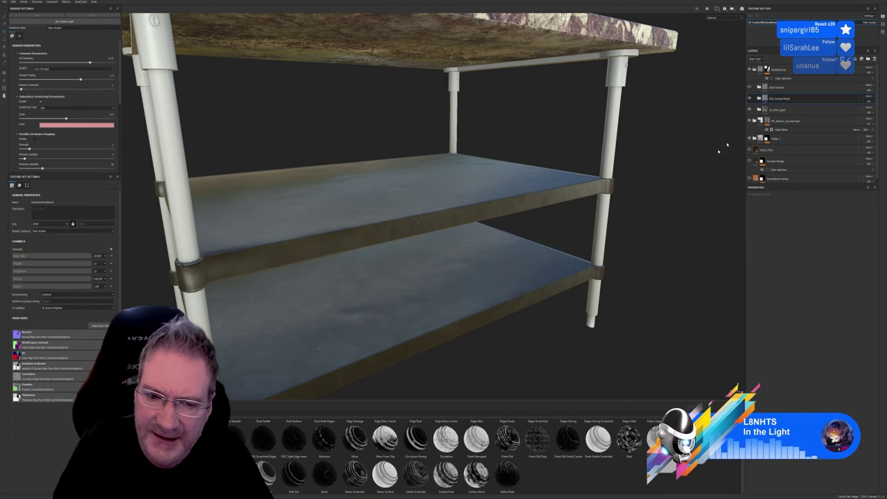
pyautogui.click(750, 99)
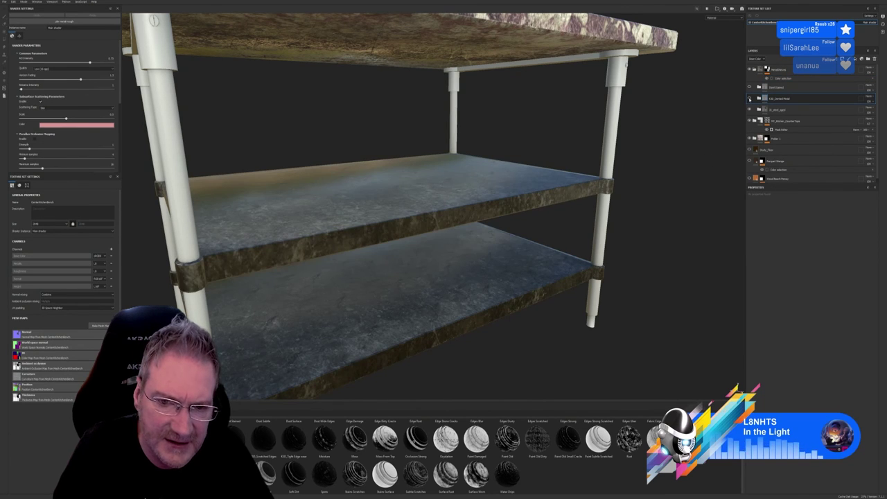
pyautogui.click(749, 99)
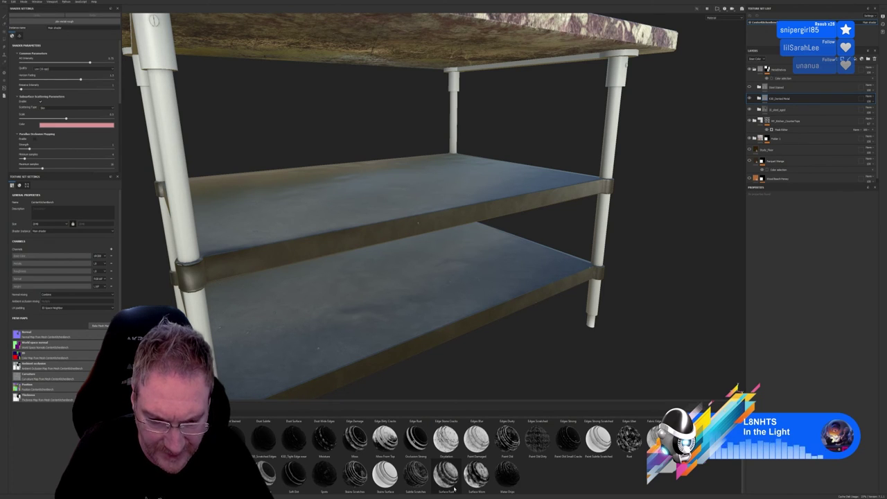
# Try the Surface Rust smart mask on Dented Metal, undo it, and try Stains Scratches with a raised global balance.
pyautogui.moveTo(455, 489); pyautogui.dragTo(802, 99)
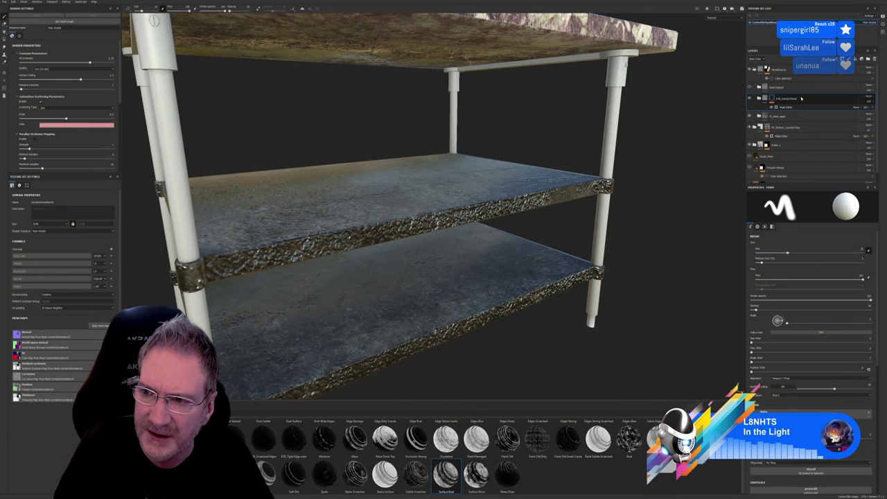
pyautogui.hotkey('ctrl', 'z')
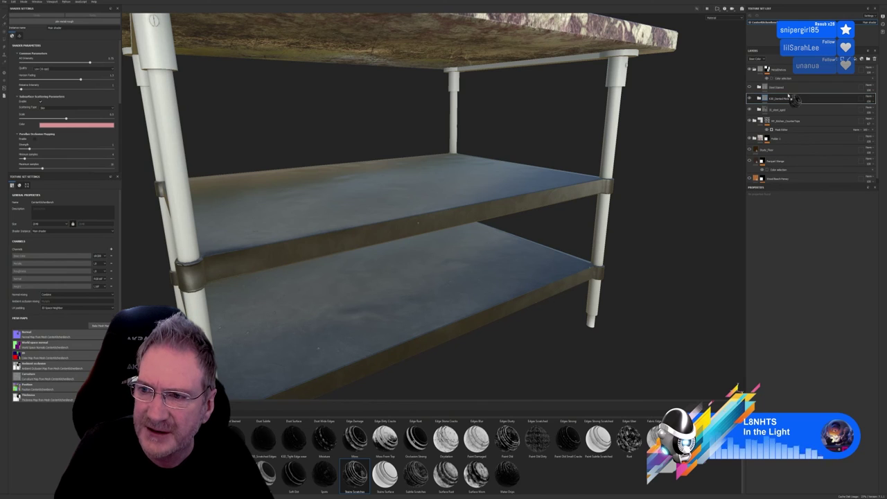
pyautogui.hotkey('ctrl', 'y')
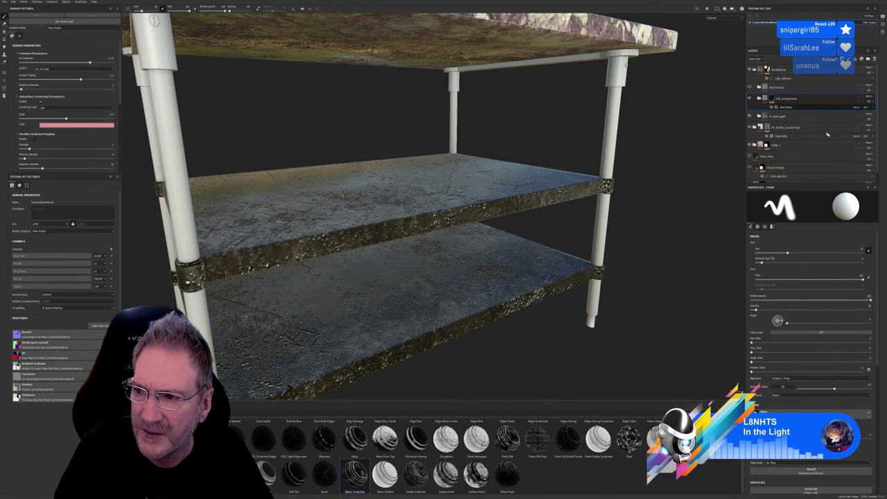
pyautogui.click(785, 107)
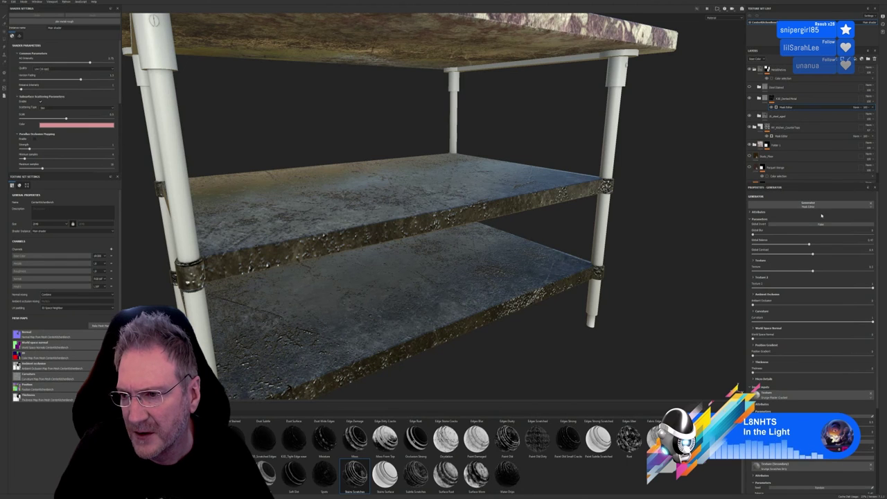
pyautogui.moveTo(810, 248); pyautogui.dragTo(839, 246)
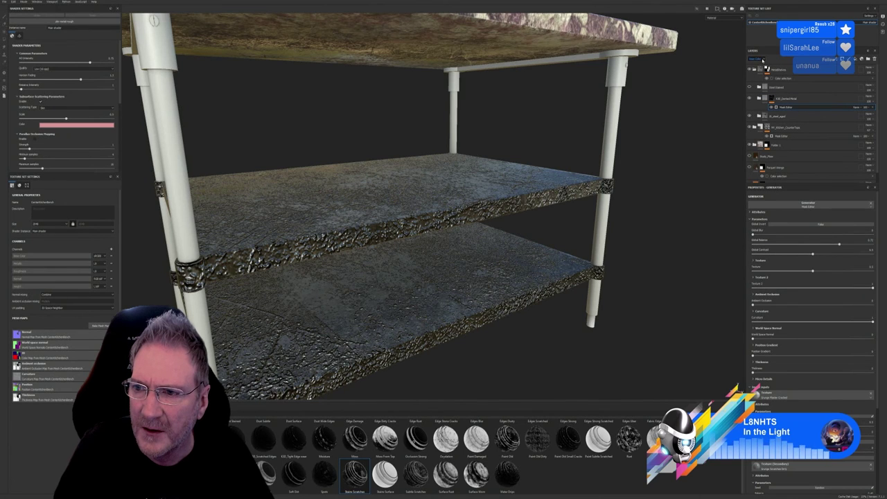
# Check the layers' Height channel and compare the shelves with the Dented Metal and aged steel folders each hidden and shown.
pyautogui.click(764, 60)
pyautogui.click(765, 79)
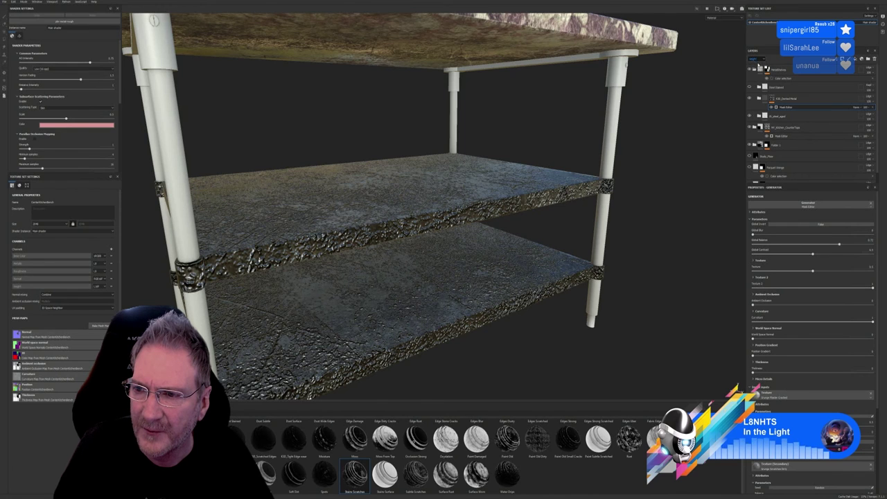
pyautogui.click(749, 99)
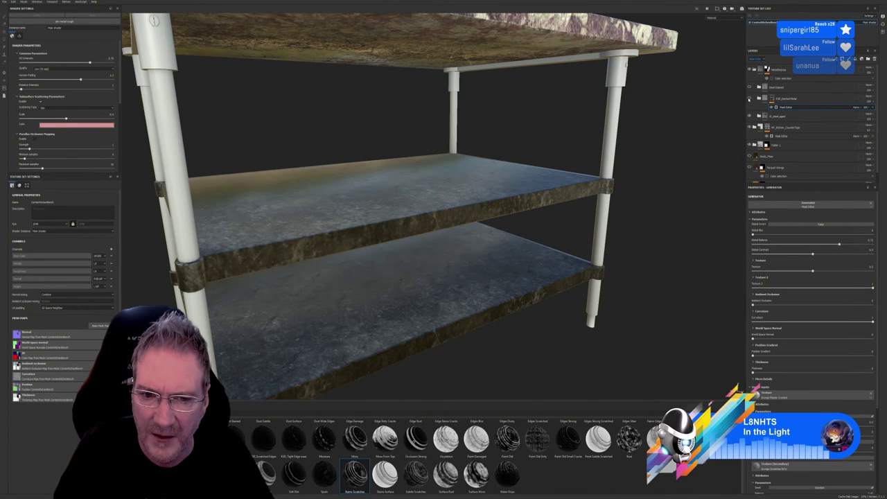
pyautogui.click(749, 100)
pyautogui.click(750, 116)
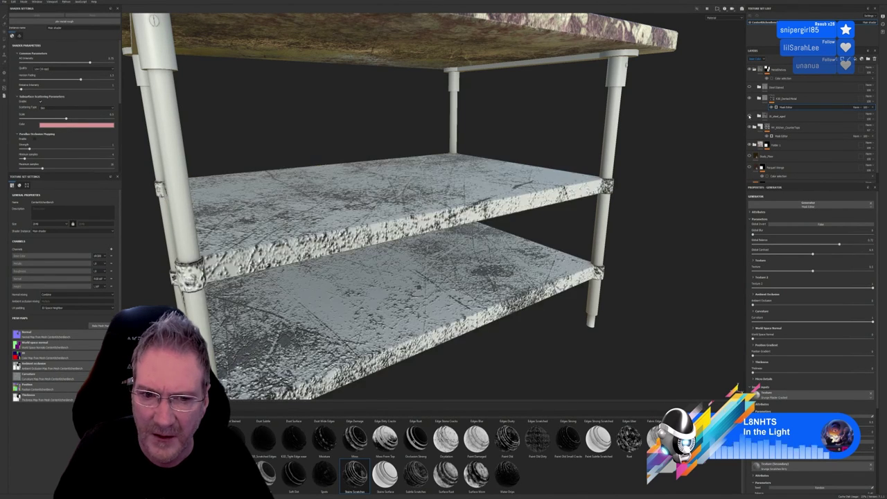
pyautogui.click(750, 115)
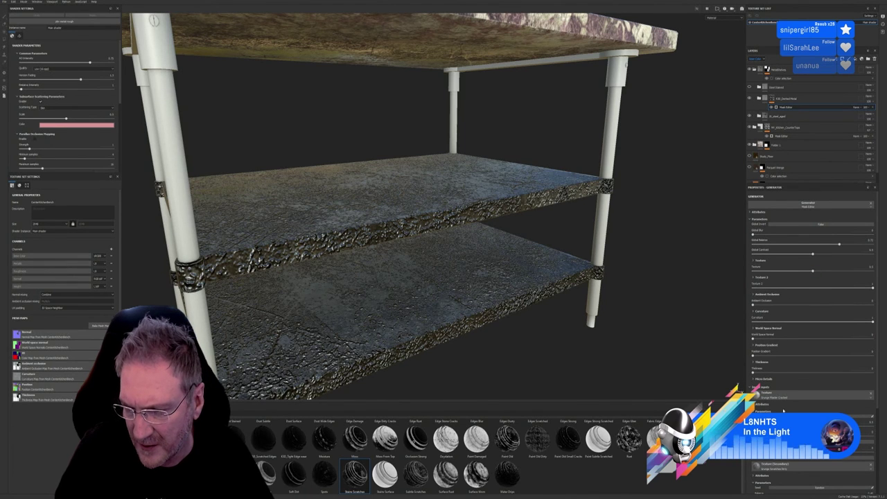
# Review the Mask Editor's parameters on Dented Metal and try lowering the generator's opacity.
pyautogui.scroll(-5, 783, 409)
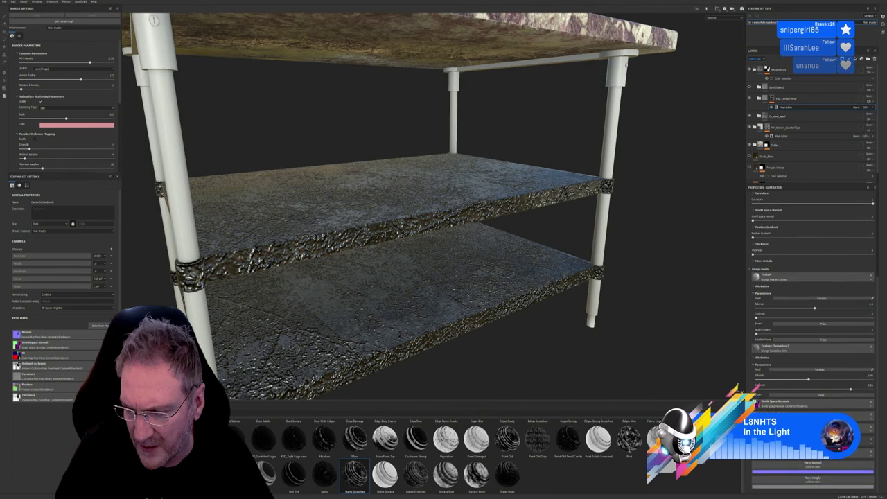
pyautogui.scroll(6, 811, 312)
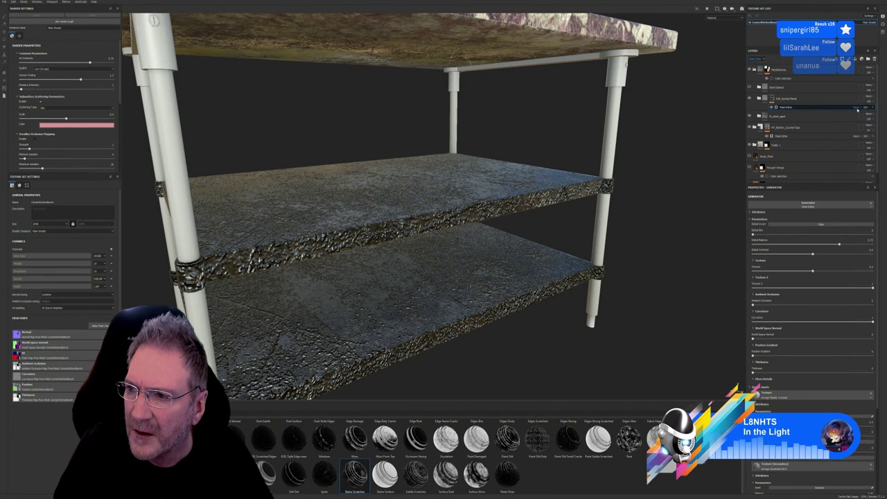
pyautogui.click(873, 109)
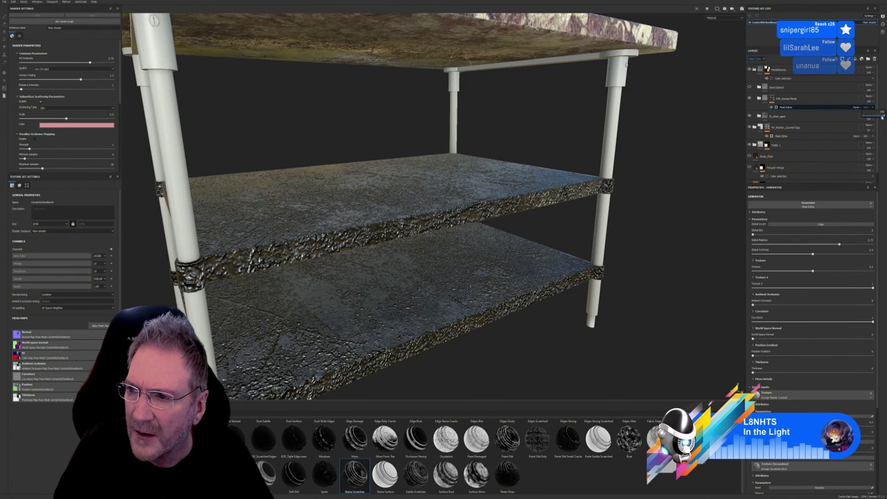
pyautogui.moveTo(884, 116); pyautogui.dragTo(867, 117)
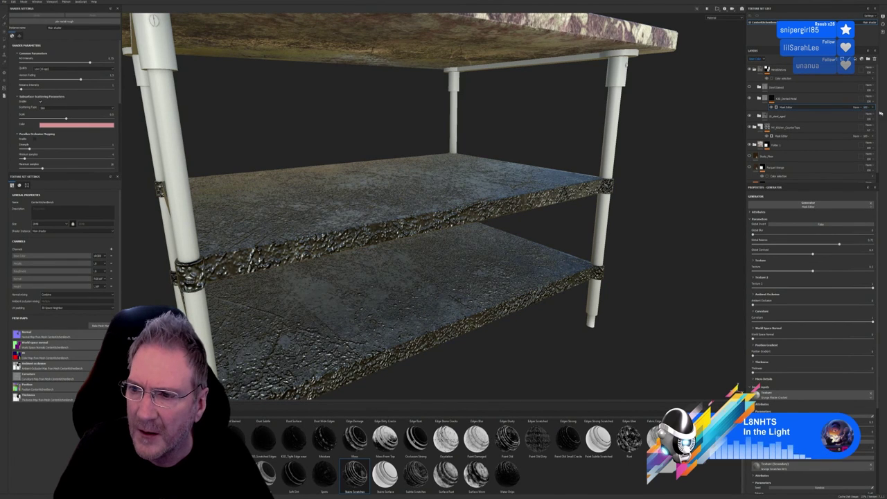
# Remove the Mask Editor from the Dented Metal folder's mask and apply the Surface Worn smart mask instead.
pyautogui.click(761, 98)
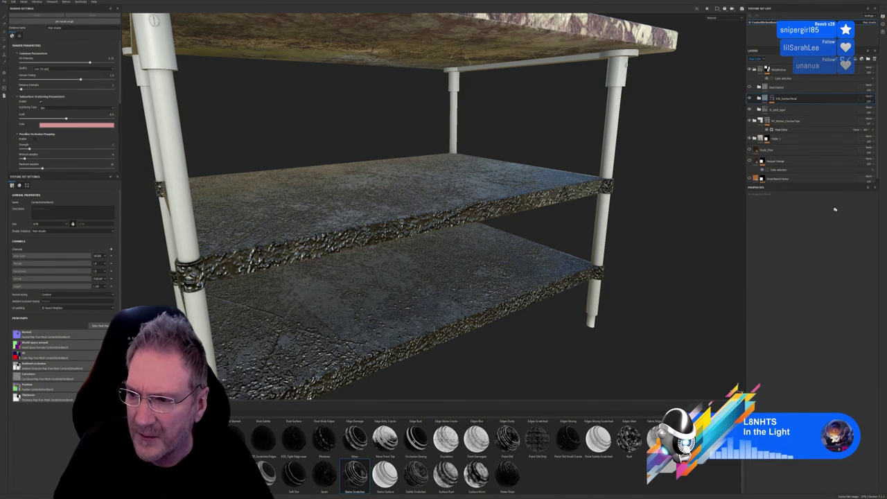
pyautogui.click(761, 99)
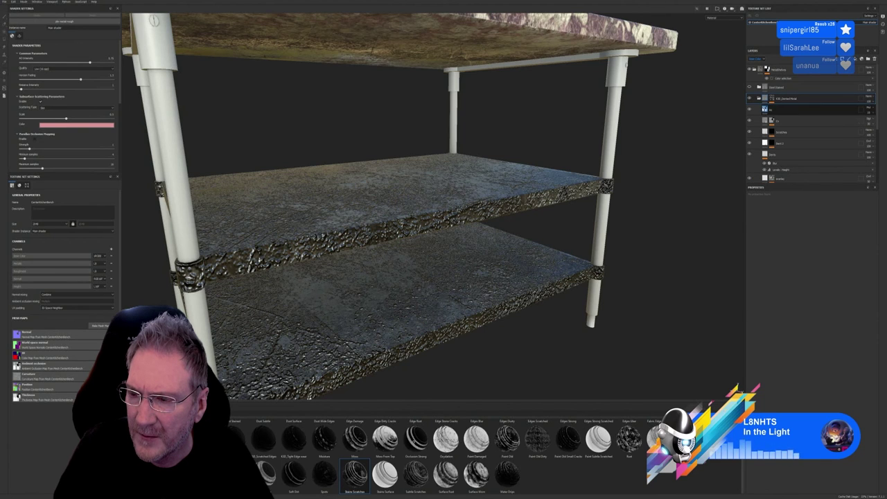
pyautogui.click(760, 99)
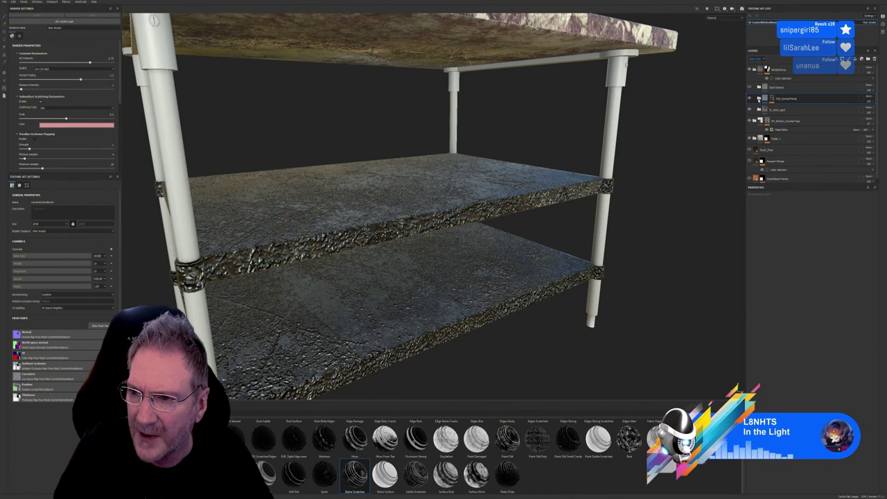
pyautogui.click(773, 99)
pyautogui.click(772, 103)
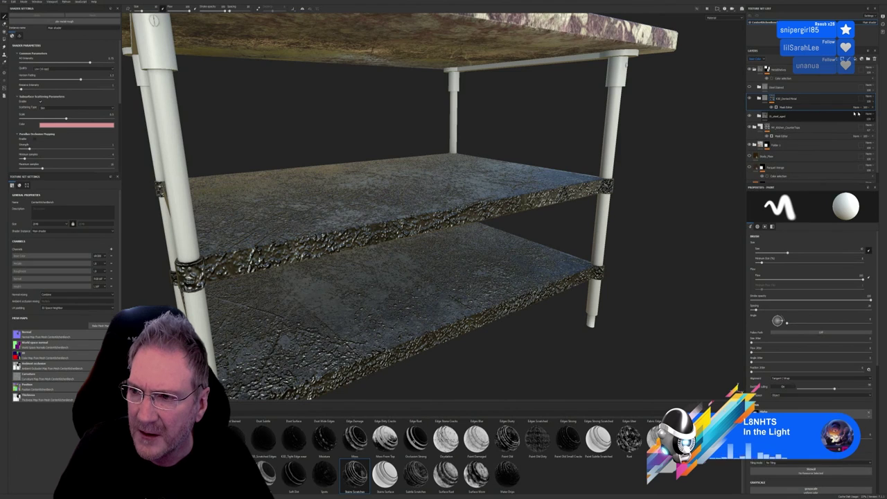
pyautogui.click(875, 109)
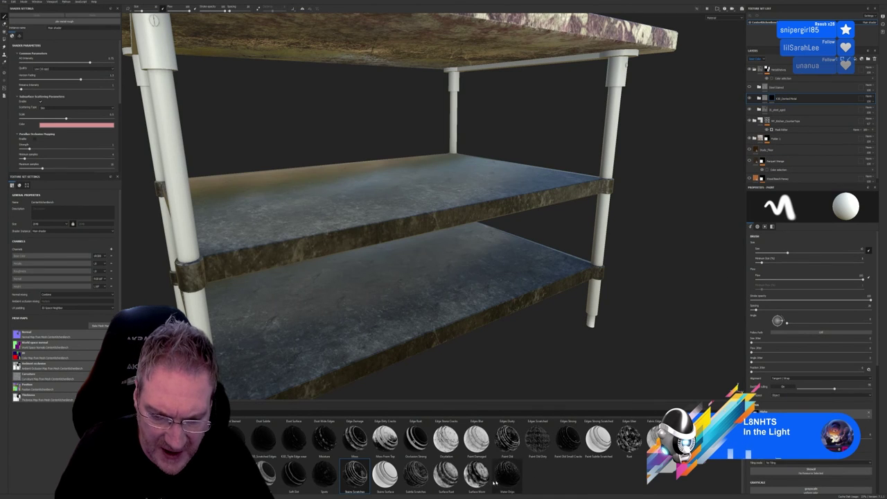
pyautogui.moveTo(476, 475); pyautogui.dragTo(792, 99)
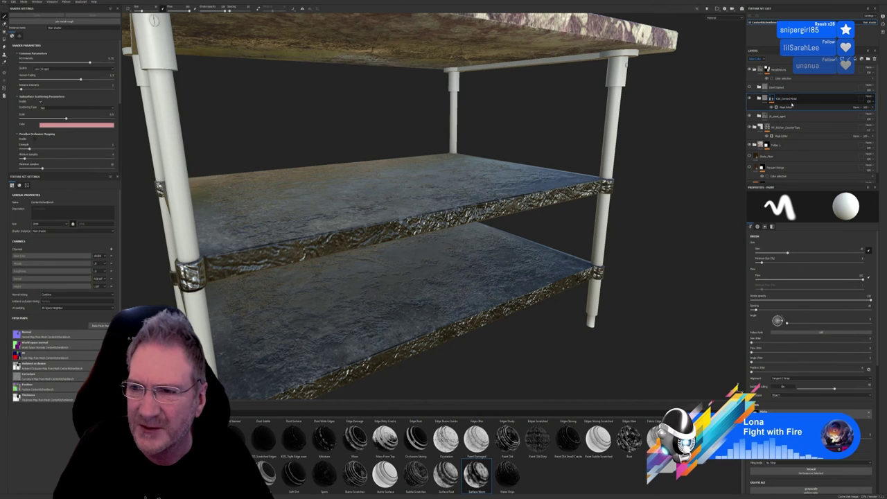
# In the Height channel, try reducing the aged steel folder's opacity and lower the Dented Metal folder's opacity nearly to zero.
pyautogui.click(803, 120)
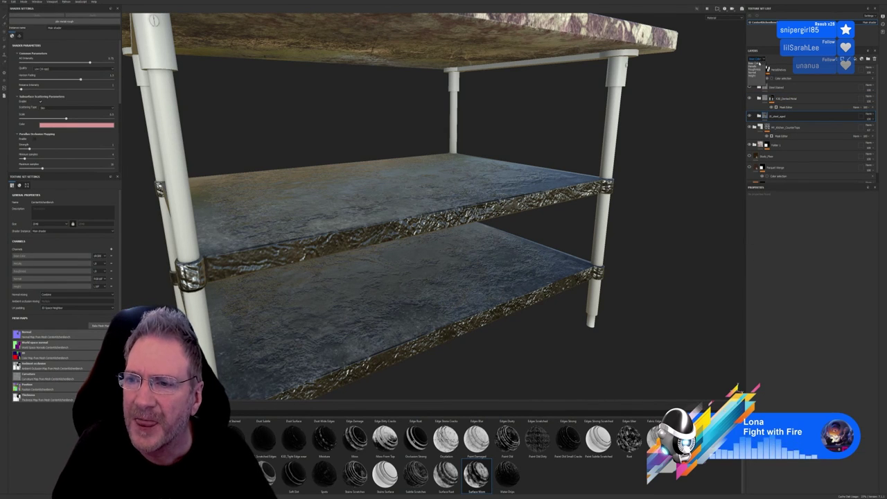
pyautogui.click(872, 120)
pyautogui.moveTo(885, 128); pyautogui.dragTo(874, 128)
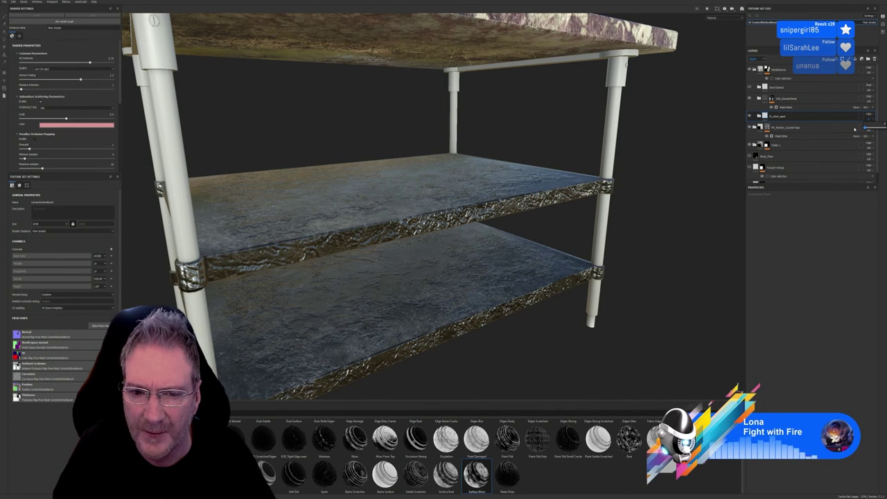
pyautogui.click(874, 103)
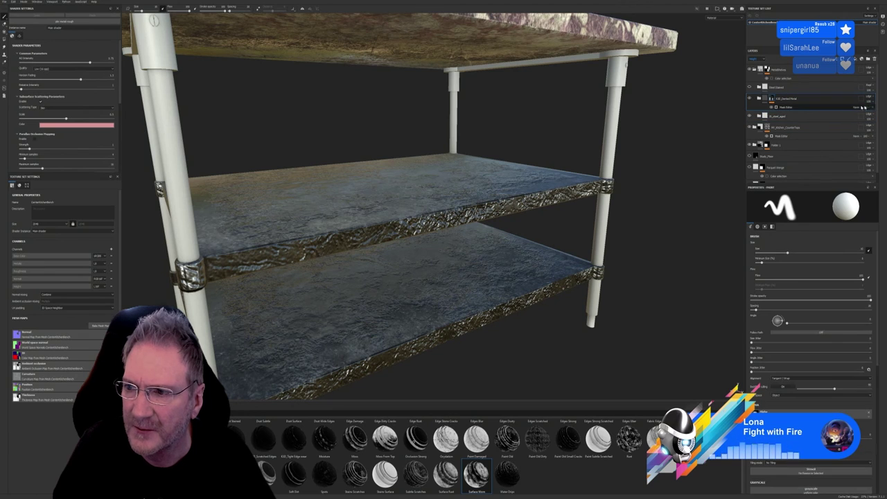
pyautogui.click(874, 102)
pyautogui.moveTo(884, 110); pyautogui.dragTo(864, 117)
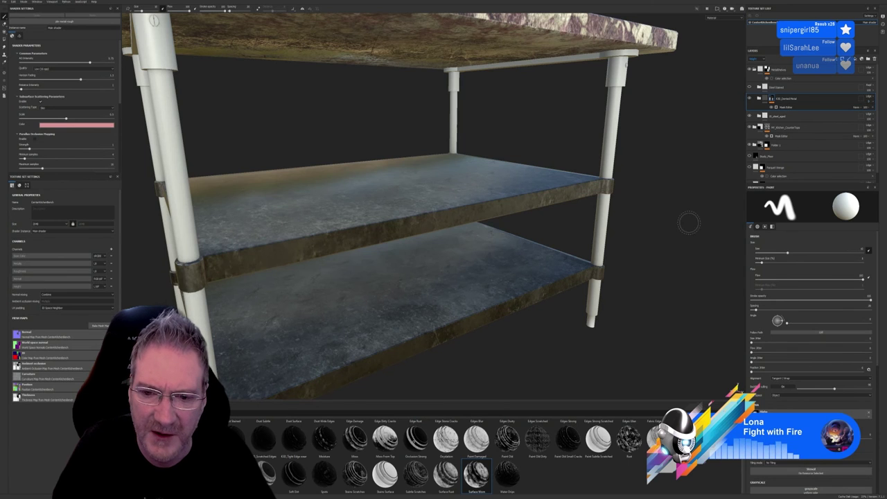
# Set the Dented Metal Mask Editor's global balance to about 0.82 and global contrast to about 0.03.
pyautogui.keyDown('alt'); pyautogui.moveTo(520, 220); pyautogui.dragTo(451, 256); pyautogui.keyUp('alt')
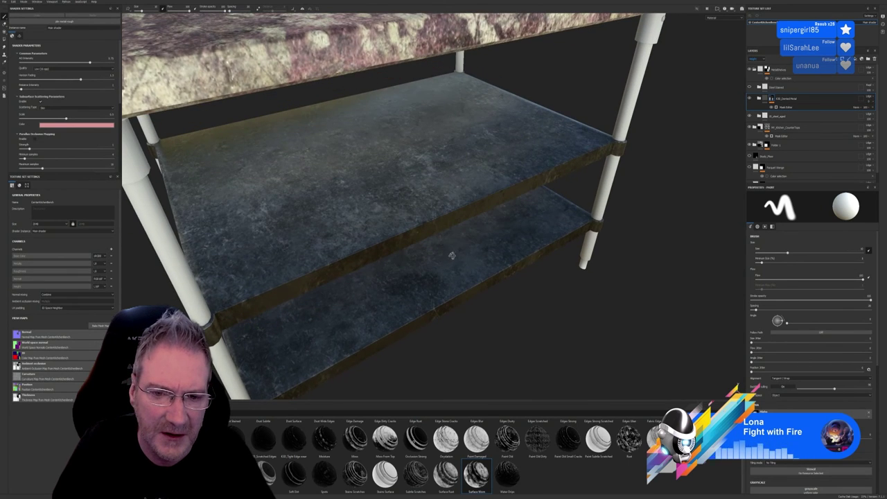
pyautogui.click(786, 107)
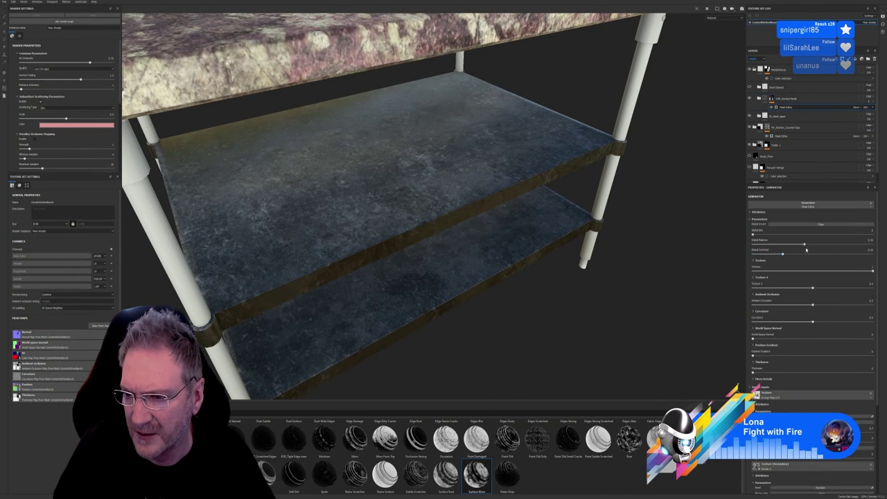
pyautogui.moveTo(804, 246); pyautogui.dragTo(852, 250)
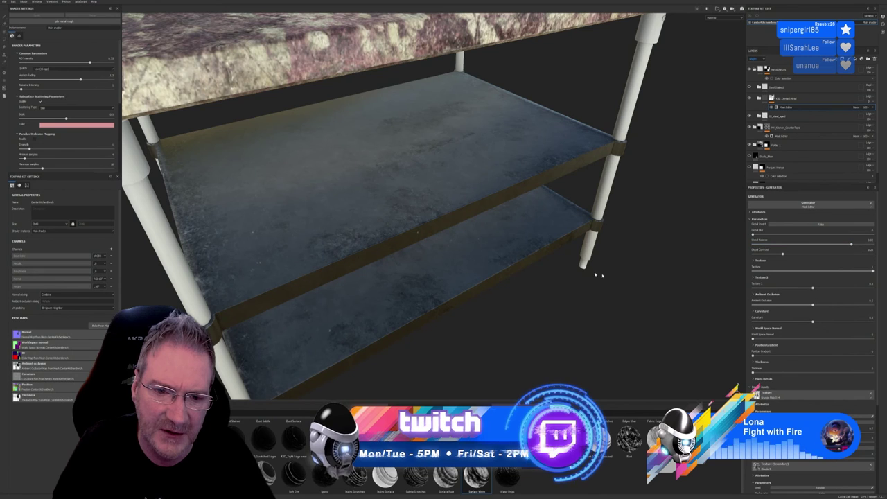
pyautogui.keyDown('alt'); pyautogui.moveTo(514, 286); pyautogui.dragTo(492, 273); pyautogui.keyUp('alt')
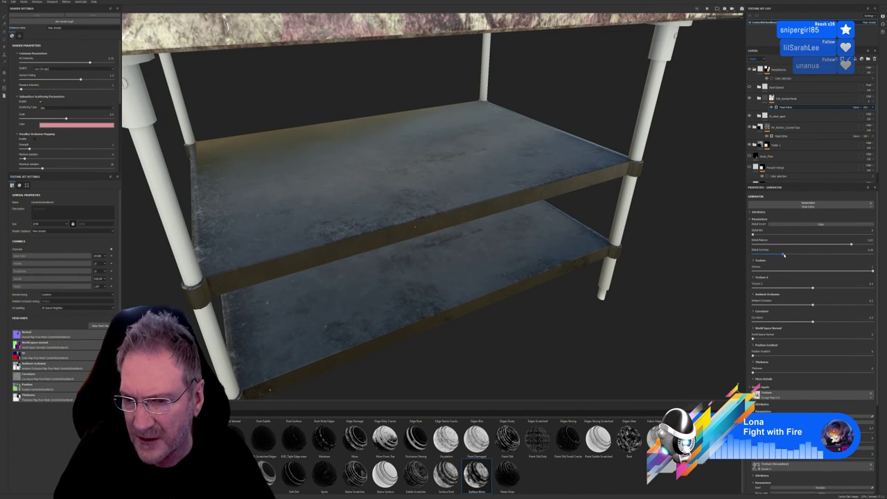
pyautogui.moveTo(784, 256)
pyautogui.mouseDown()
pyautogui.moveTo(874, 255)
pyautogui.moveTo(775, 255)
pyautogui.mouseUp()
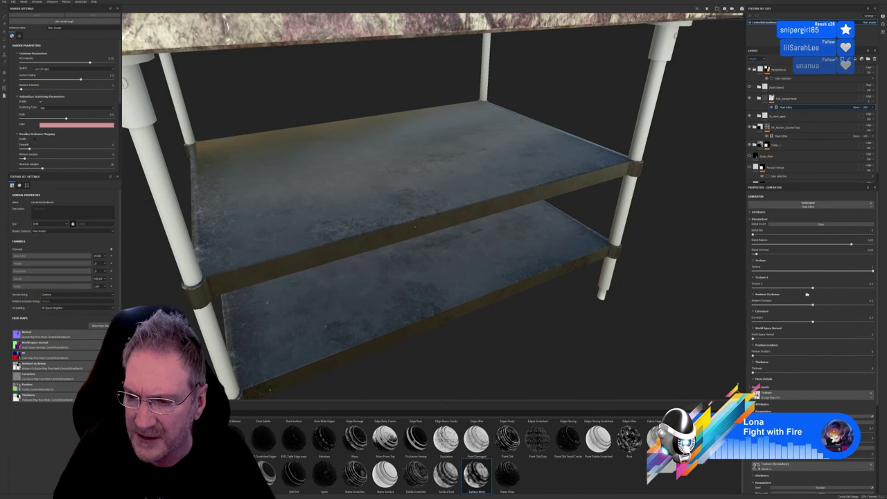
# In Dented Metal's Mask Editor, set Texture 2 to about 0.61, ambient occlusion 0.6, curvature 0.67 and world space normal 0.07.
pyautogui.moveTo(851, 291); pyautogui.dragTo(876, 293)
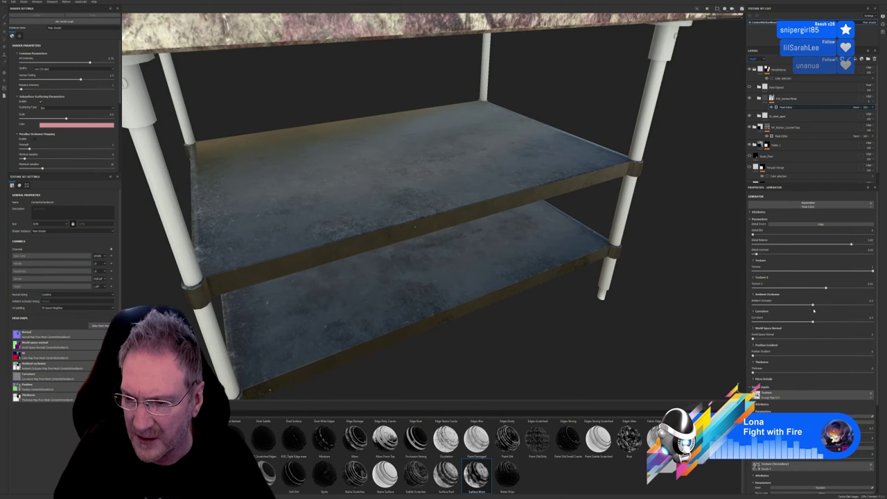
pyautogui.moveTo(836, 304)
pyautogui.mouseDown()
pyautogui.moveTo(868, 321)
pyautogui.moveTo(834, 324)
pyautogui.mouseUp()
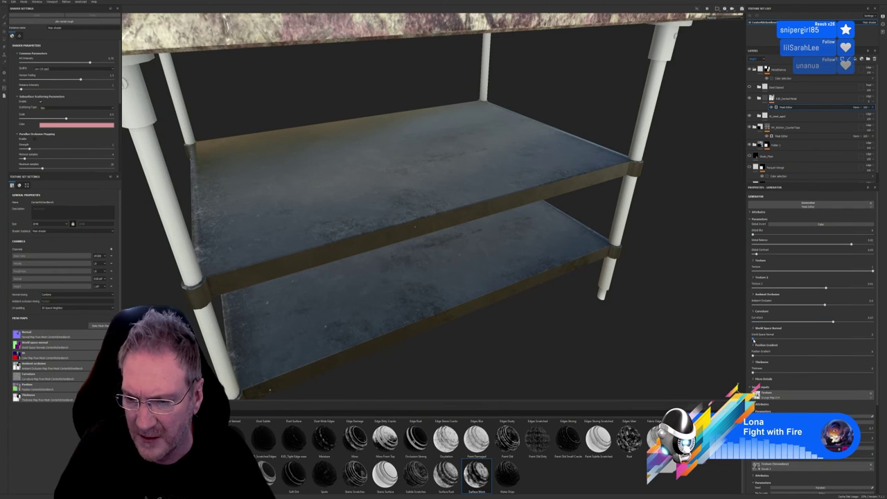
pyautogui.moveTo(754, 339); pyautogui.dragTo(804, 343)
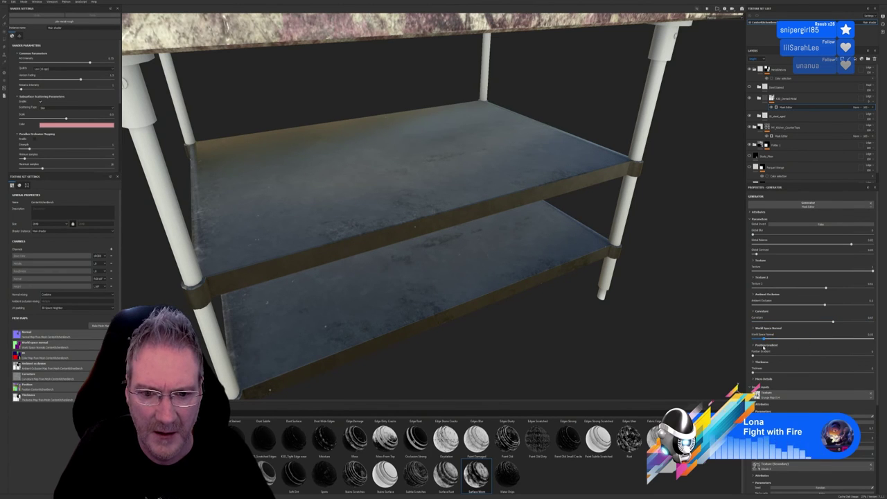
# Show the metal folder directly above Dented Metal and check its effect on the shelves.
pyautogui.keyDown('alt'); pyautogui.moveTo(531, 317); pyautogui.dragTo(539, 239); pyautogui.keyUp('alt')
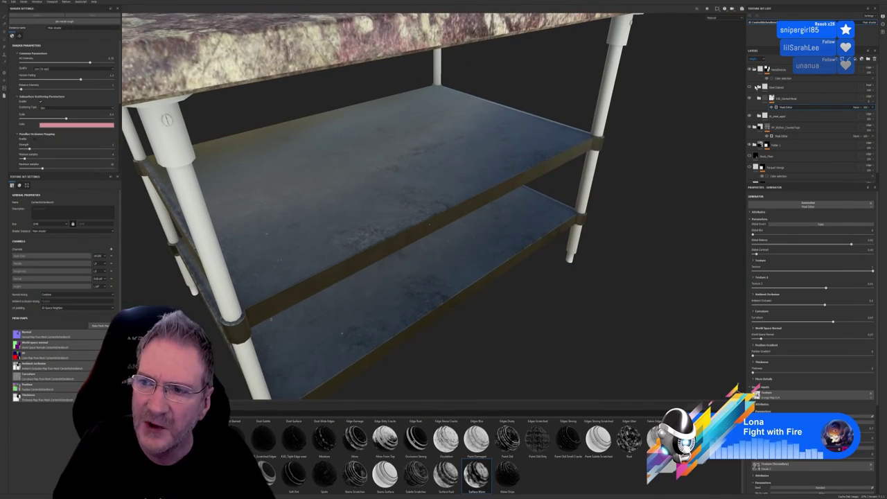
pyautogui.click(750, 87)
pyautogui.keyDown('alt'); pyautogui.moveTo(594, 227); pyautogui.dragTo(502, 234); pyautogui.keyUp('alt')
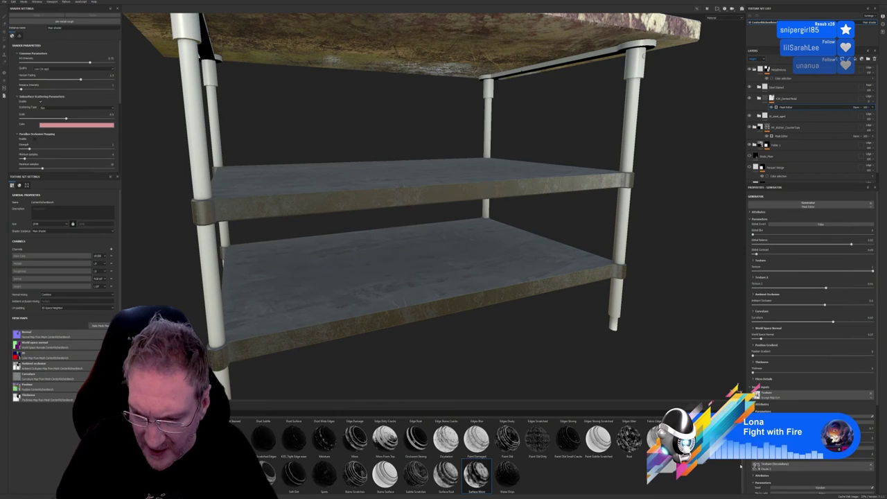
# Try the Dirt Soft Edges smart mask on the metal folder directly above Dented Metal.
pyautogui.scroll(2, 743, 466)
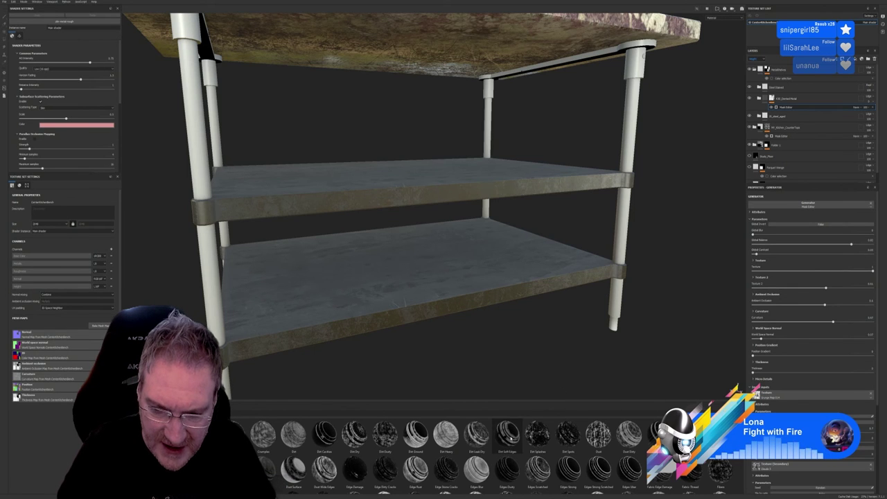
pyautogui.moveTo(510, 434)
pyautogui.mouseDown()
pyautogui.moveTo(802, 129)
pyautogui.moveTo(806, 99)
pyautogui.moveTo(655, 319)
pyautogui.moveTo(589, 397)
pyautogui.moveTo(513, 446)
pyautogui.mouseUp()
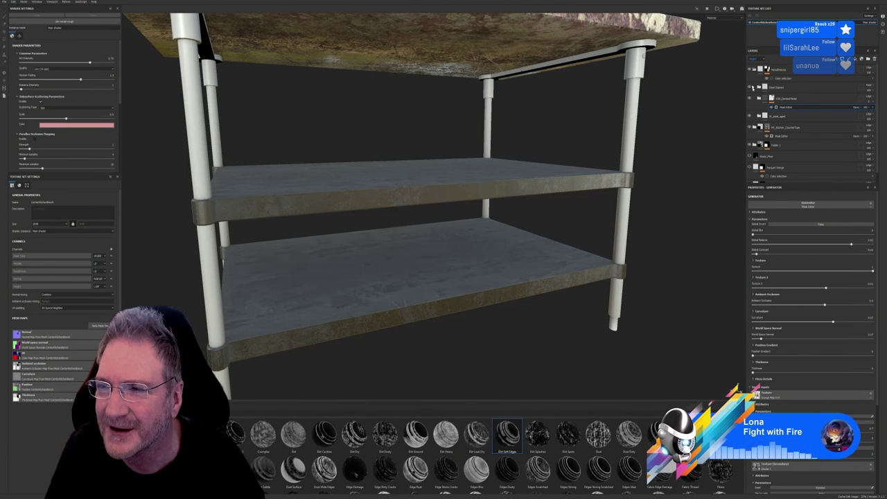
pyautogui.doubleClick(778, 88)
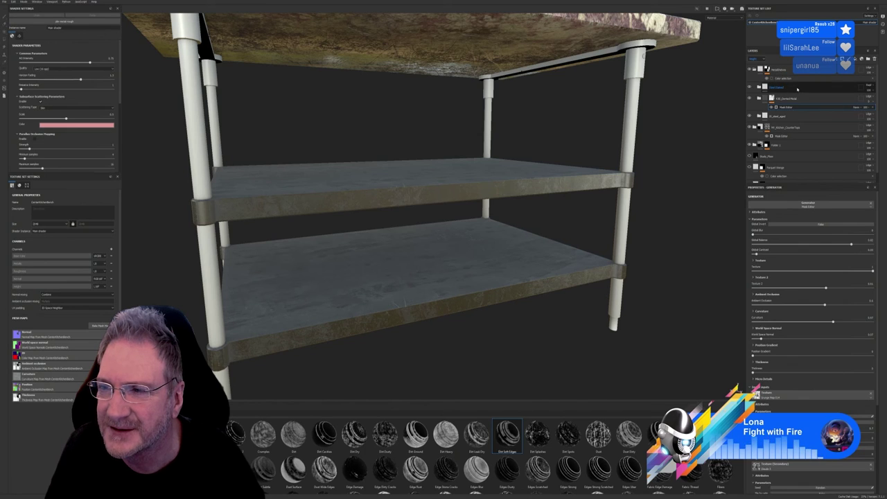
pyautogui.click(798, 89)
pyautogui.moveTo(508, 437); pyautogui.dragTo(806, 90)
# Try raising the Curvature generator's global balance to about 0.92, and remove the generator from the folder's mask.
pyautogui.moveTo(487, 303)
pyautogui.keyDown('alt'); pyautogui.mouseDown()
pyautogui.moveTo(448, 288)
pyautogui.moveTo(453, 310)
pyautogui.mouseUp(); pyautogui.keyUp('alt')
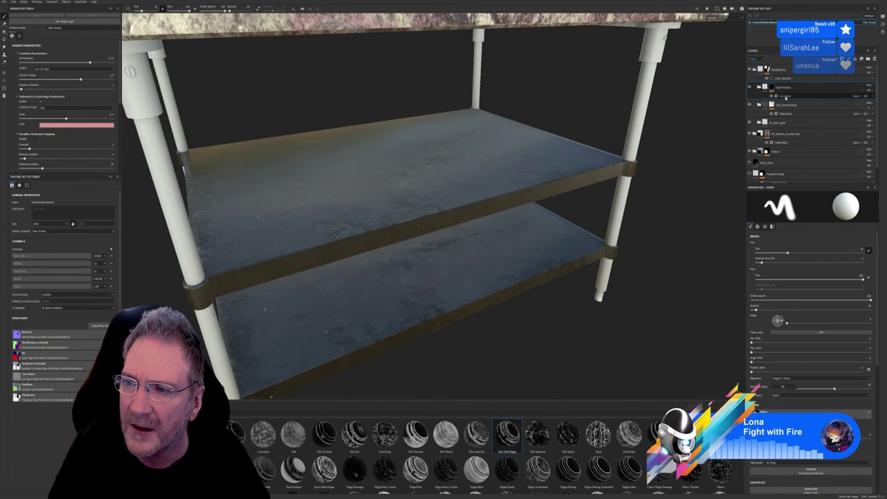
pyautogui.click(823, 96)
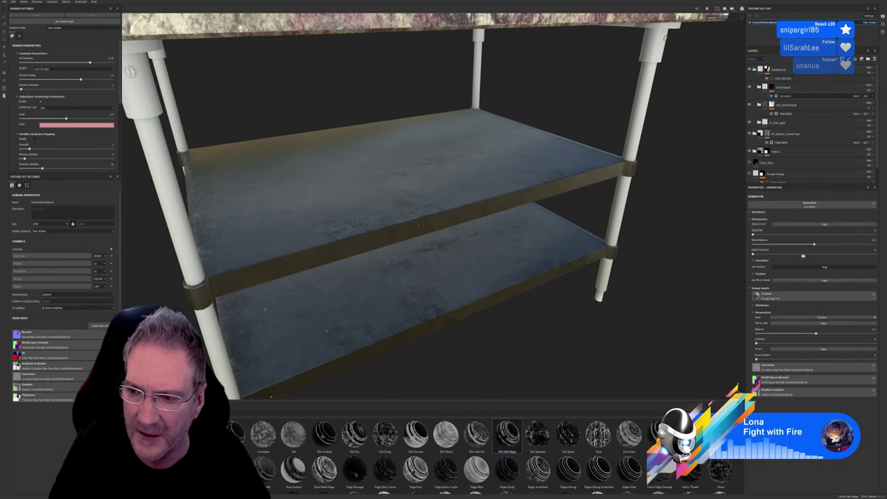
pyautogui.moveTo(814, 245); pyautogui.dragTo(875, 247)
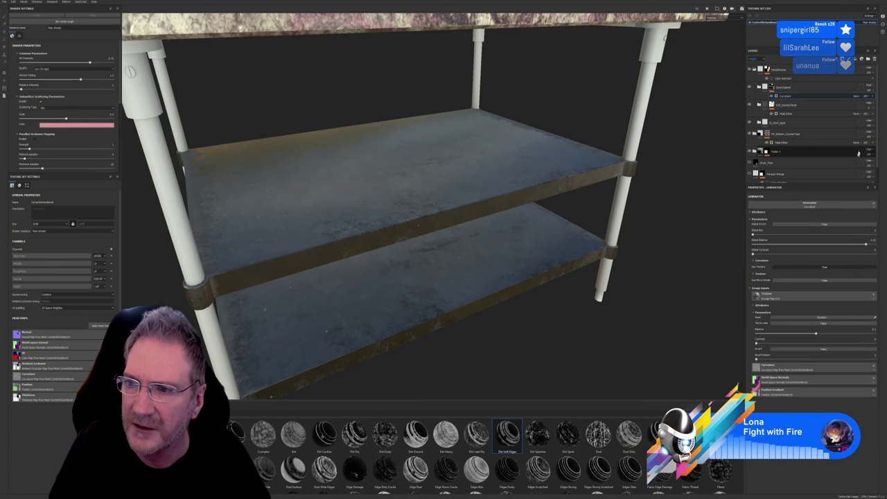
pyautogui.click(874, 96)
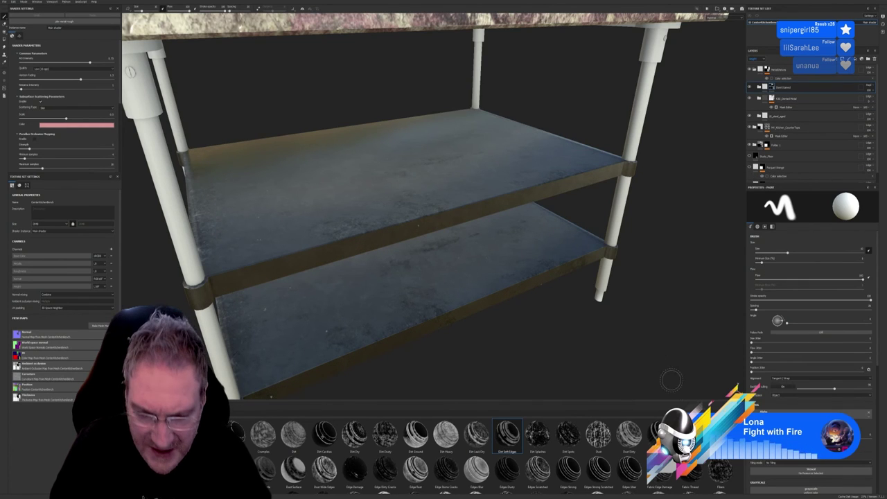
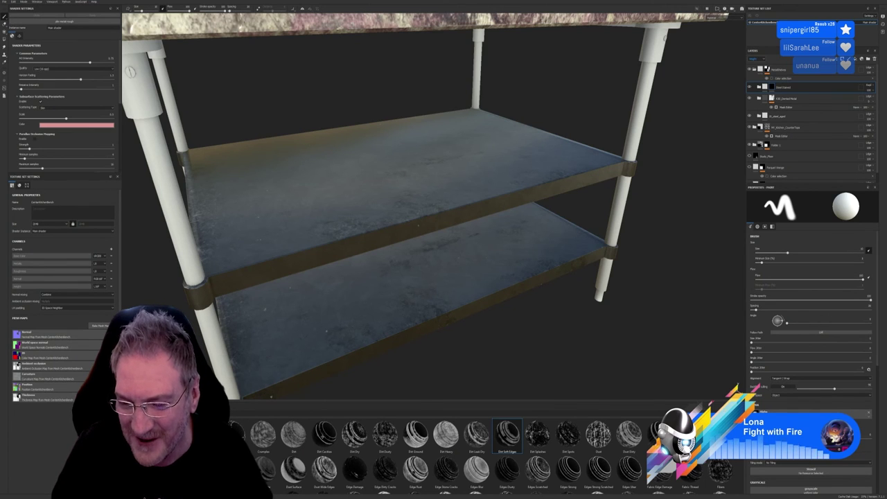
# Add a smart mask from the asset shelf to the stained steel layer and select its Mask Editor generator.
pyautogui.scroll(-3, 741, 475)
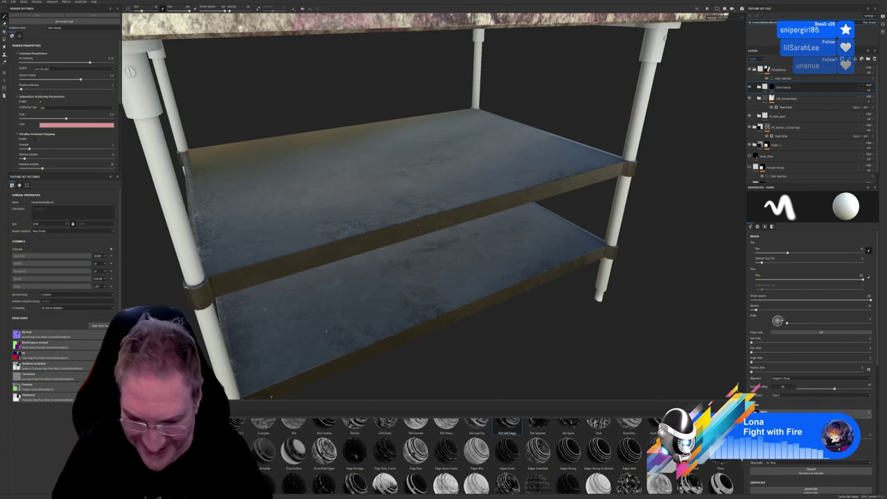
pyautogui.scroll(-1, 741, 475)
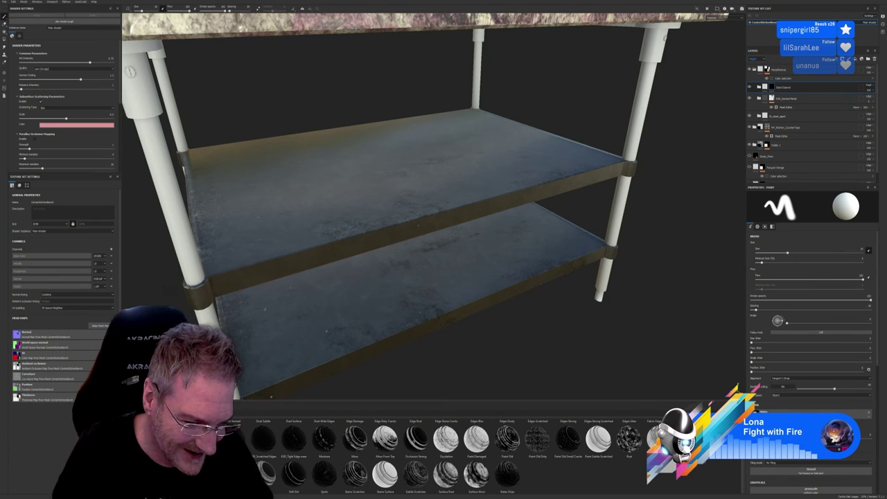
pyautogui.moveTo(840, 161); pyautogui.dragTo(795, 88)
pyautogui.click(787, 96)
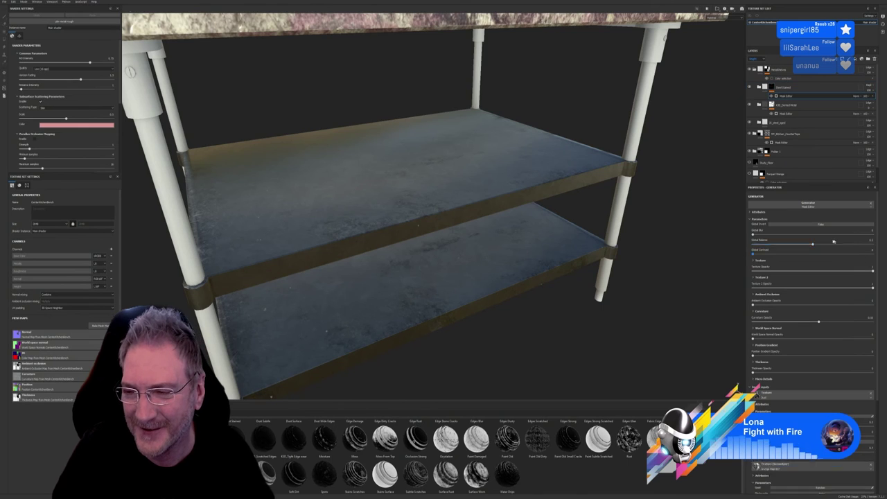
# Set the mask generator's Global Balance to about 0.96, Global Contrast to about 0.11, Texture Opacity to about 0.43 and Texture 2 Opacity to about 0.65.
pyautogui.moveTo(814, 246); pyautogui.dragTo(872, 245)
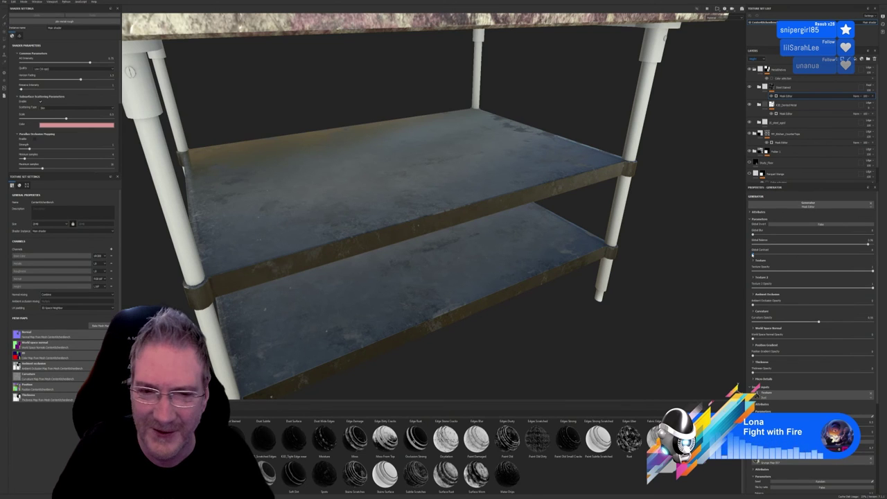
pyautogui.moveTo(753, 255); pyautogui.dragTo(849, 252)
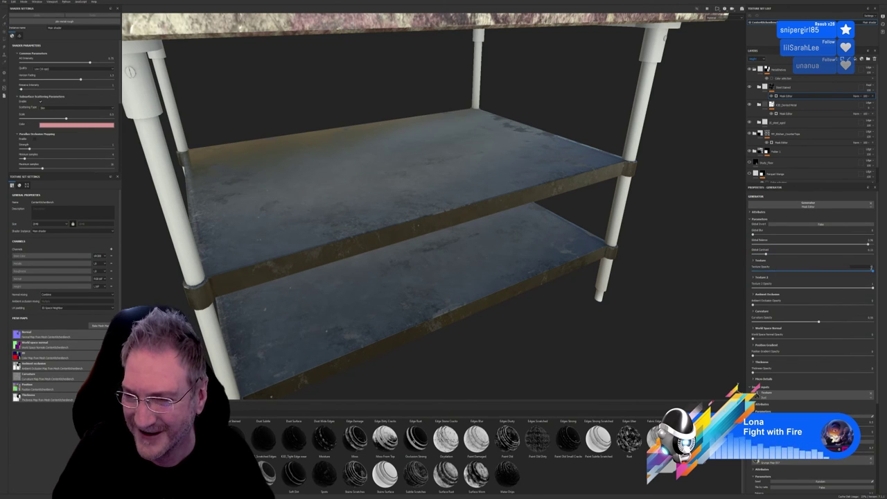
pyautogui.moveTo(872, 271); pyautogui.dragTo(807, 272)
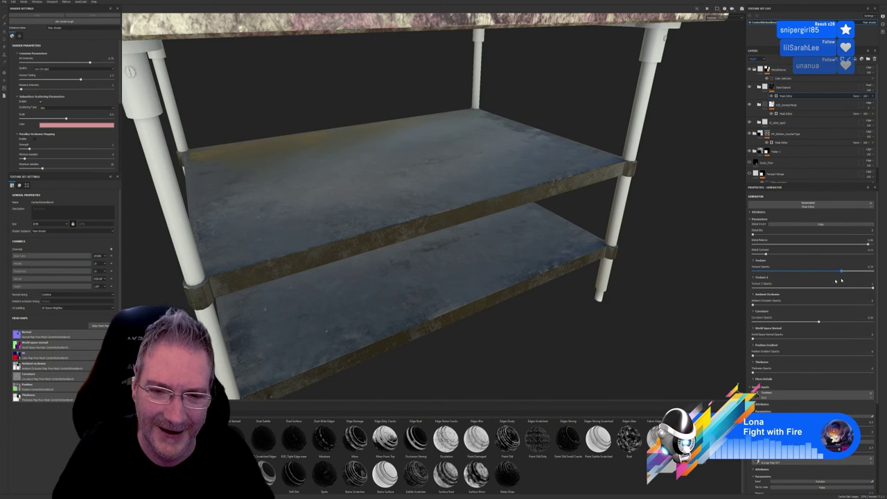
pyautogui.moveTo(841, 273); pyautogui.dragTo(755, 284)
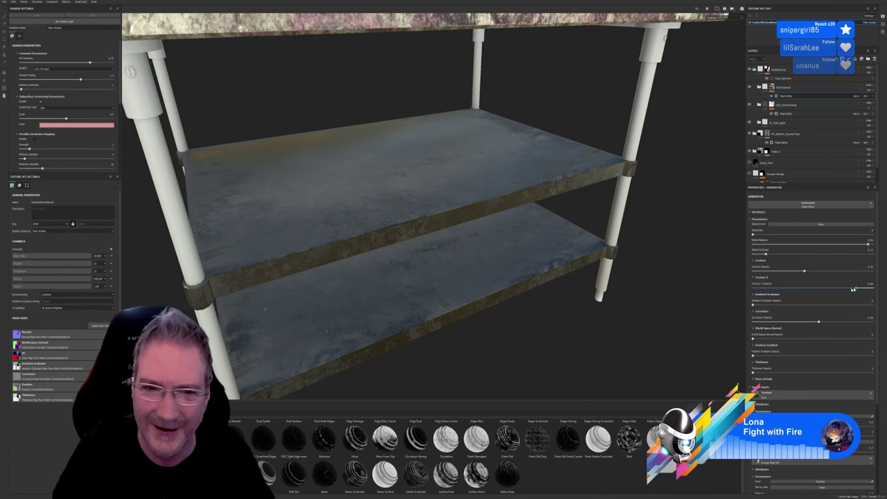
pyautogui.moveTo(853, 289); pyautogui.dragTo(750, 294)
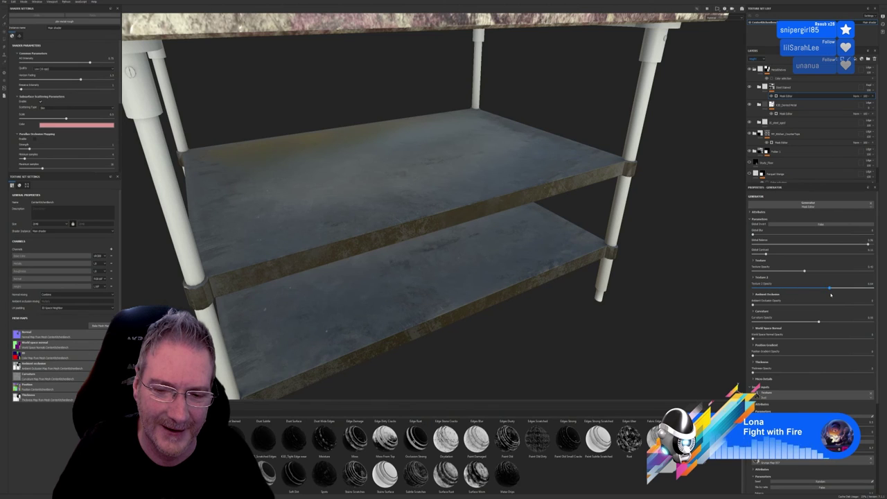
pyautogui.keyDown('alt'); pyautogui.moveTo(385, 254); pyautogui.dragTo(465, 282); pyautogui.keyUp('alt')
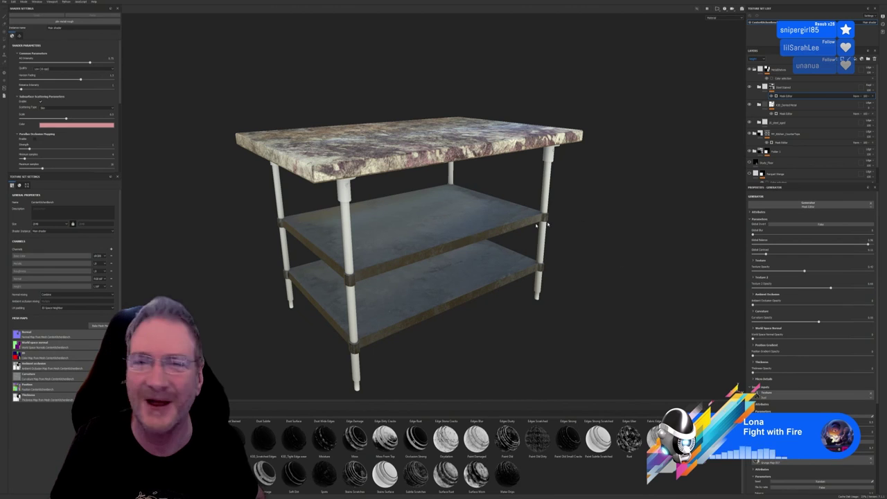
# Save the project in the center bench folder under Models > Kitchen.
pyautogui.click(3, 2)
pyautogui.click(6, 54)
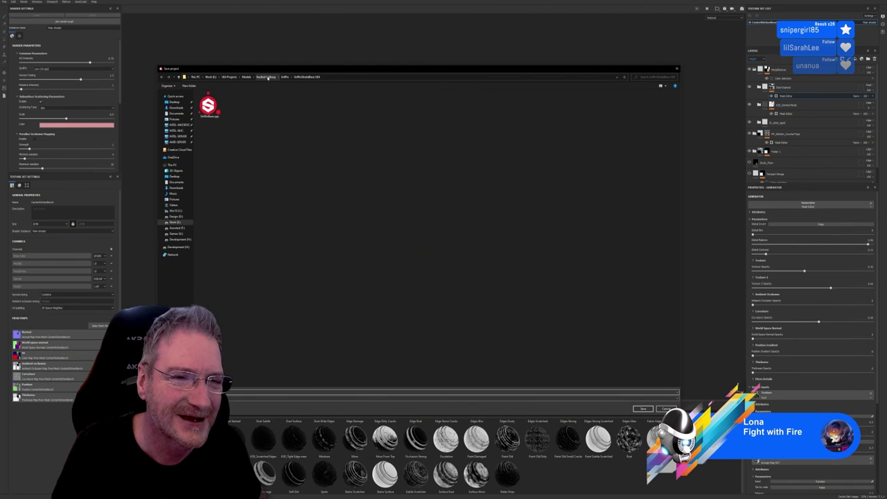
pyautogui.click(248, 77)
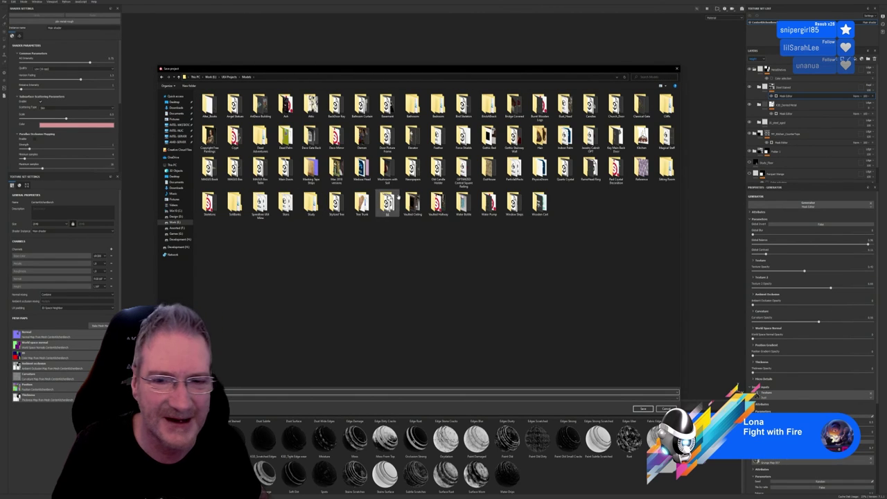
pyautogui.doubleClick(644, 145)
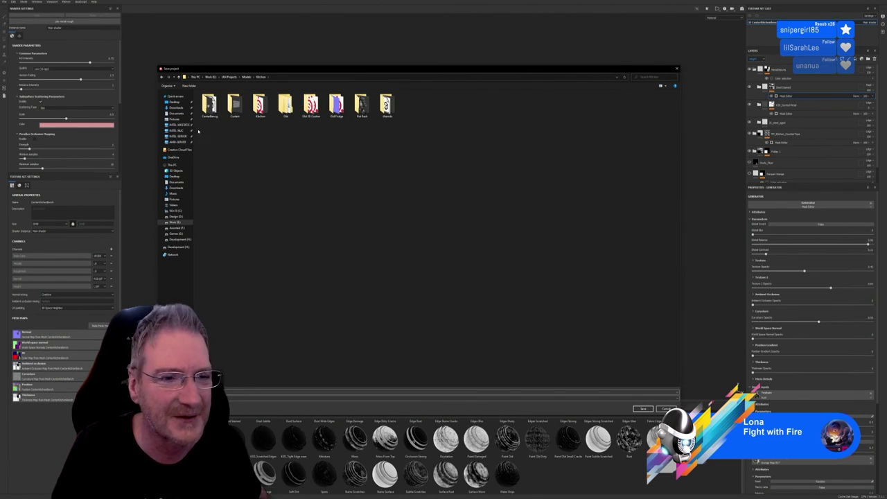
pyautogui.doubleClick(211, 111)
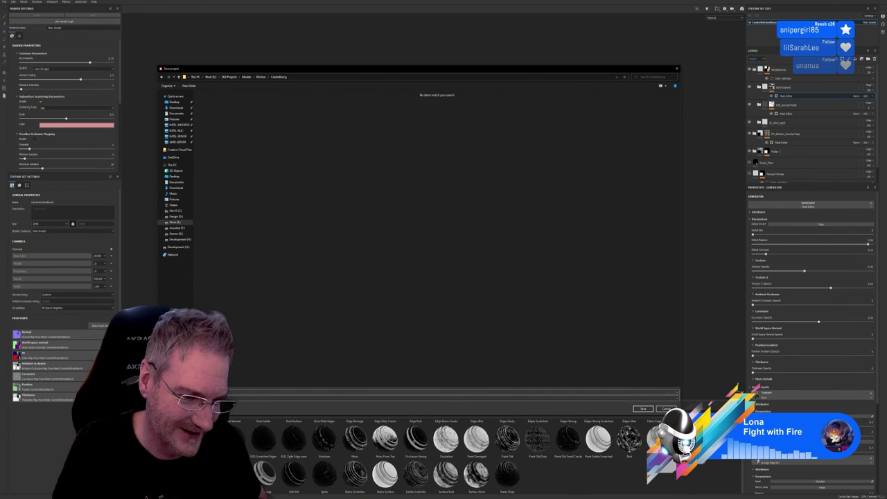
pyautogui.click(334, 393)
pyautogui.write('C')
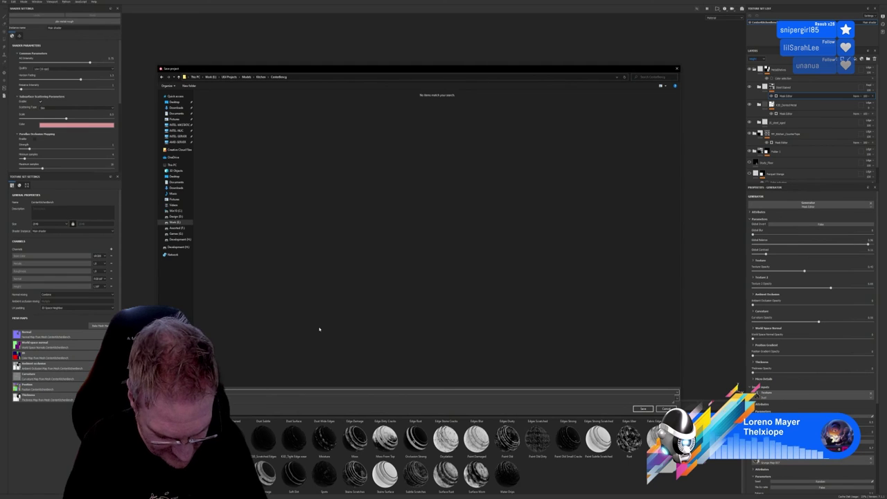
pyautogui.press('Escape')
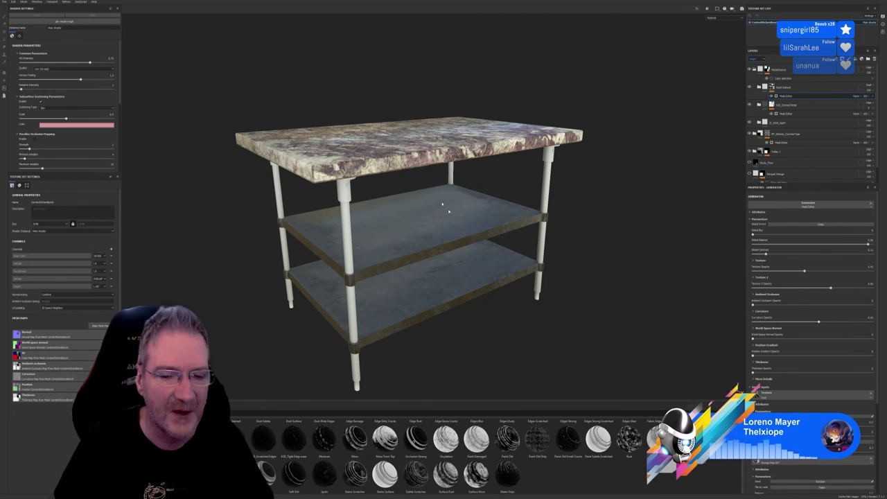
# Check the whole table from a higher angle and save the open project again.
pyautogui.keyDown('alt'); pyautogui.moveTo(449, 211); pyautogui.dragTo(475, 292); pyautogui.keyUp('alt')
pyautogui.scroll(-3, 436, 241)
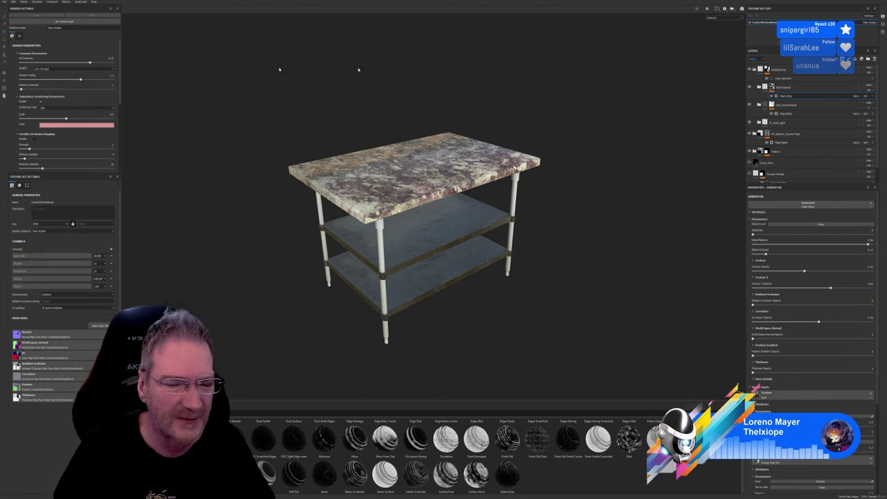
pyautogui.click(6, 2)
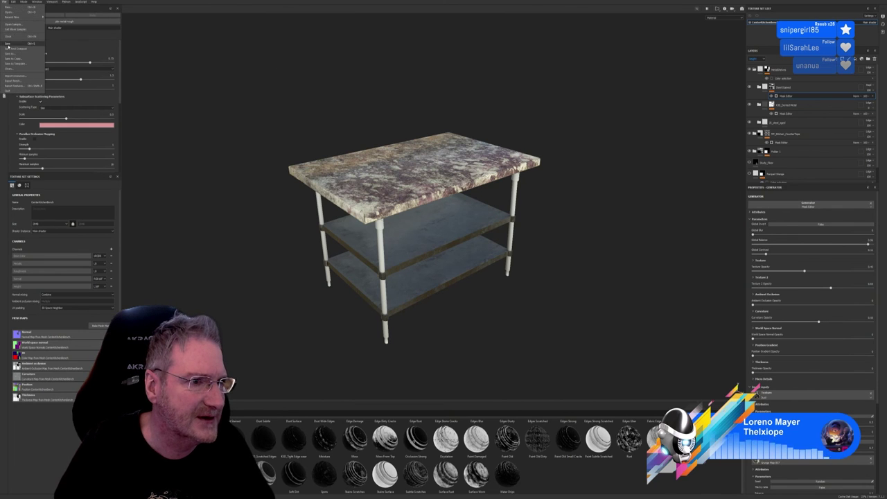
pyautogui.click(8, 46)
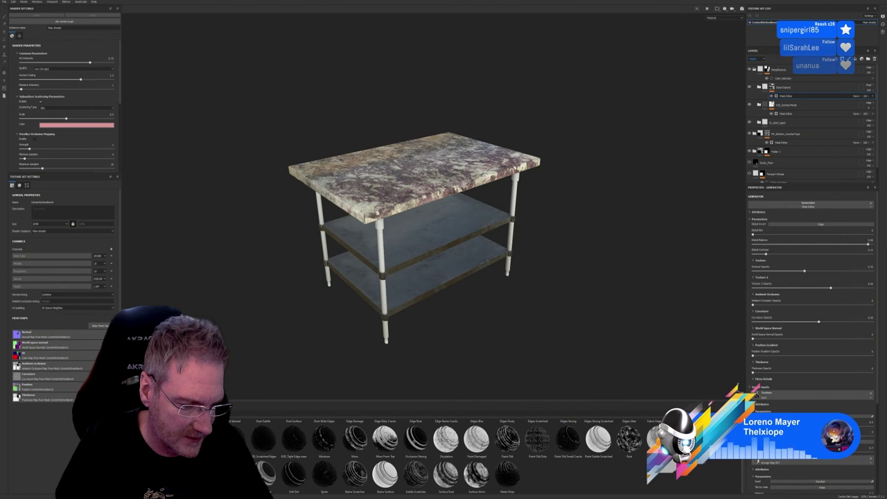
# Switch to the web browser, load the copied Discord image link and fit the pianist and singer render in view.
pyautogui.hotkey('alt', 'Tab')
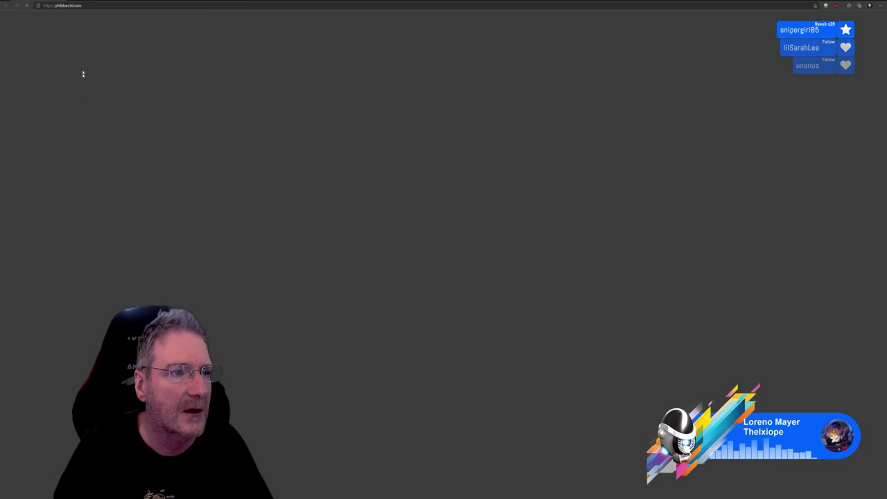
pyautogui.click(107, 6)
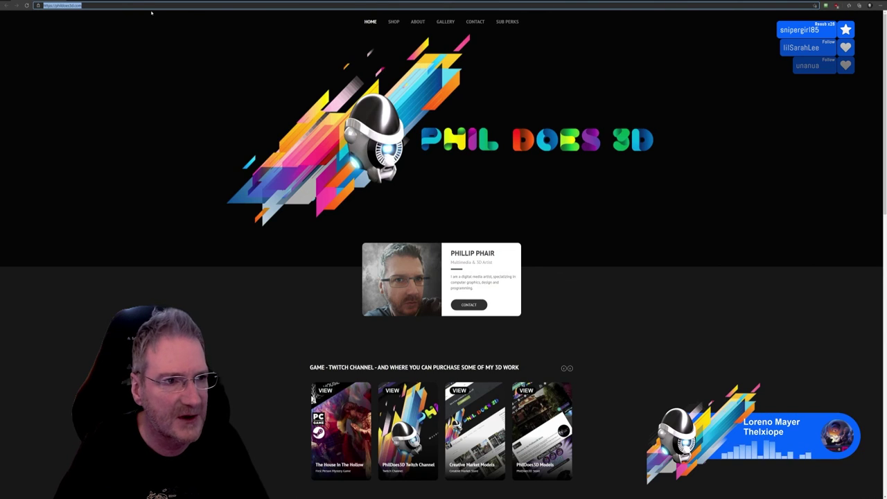
pyautogui.hotkey('ctrl', 'v')
pyautogui.press('Return')
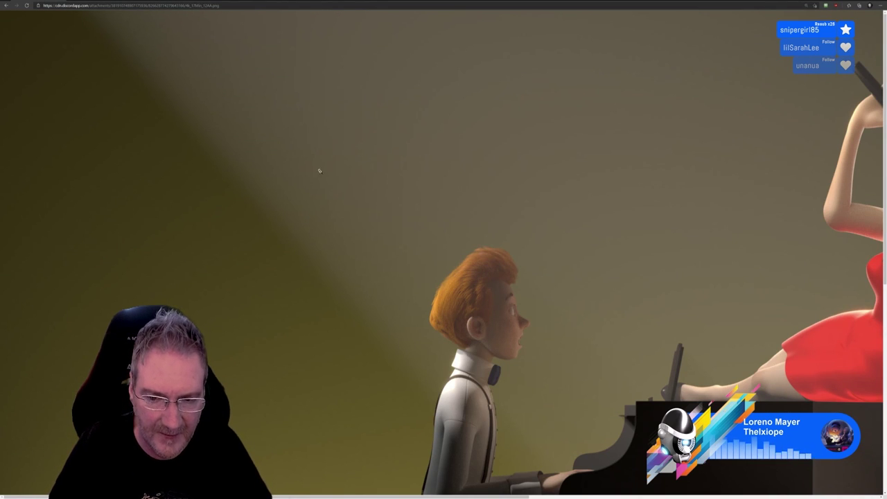
pyautogui.keyDown('ctrl'); pyautogui.scroll(-5, 320, 171); pyautogui.keyUp('ctrl')
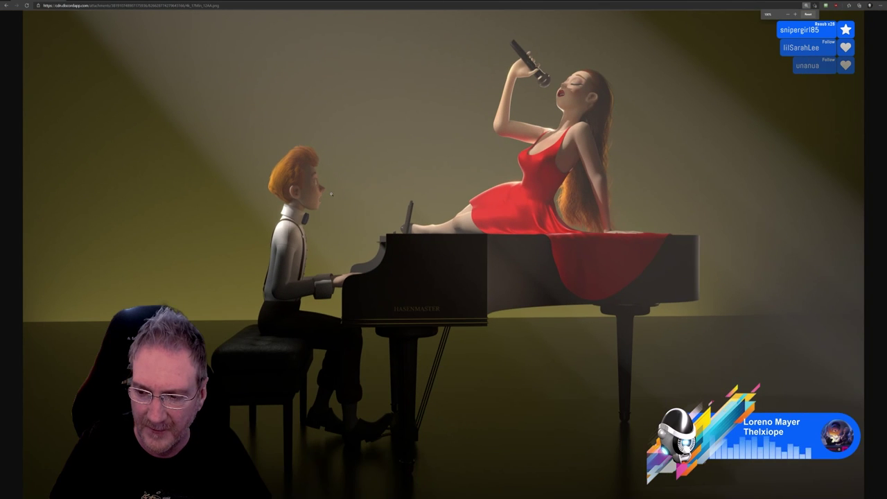
pyautogui.keyDown('ctrl'); pyautogui.scroll(-1, 330, 194); pyautogui.keyUp('ctrl')
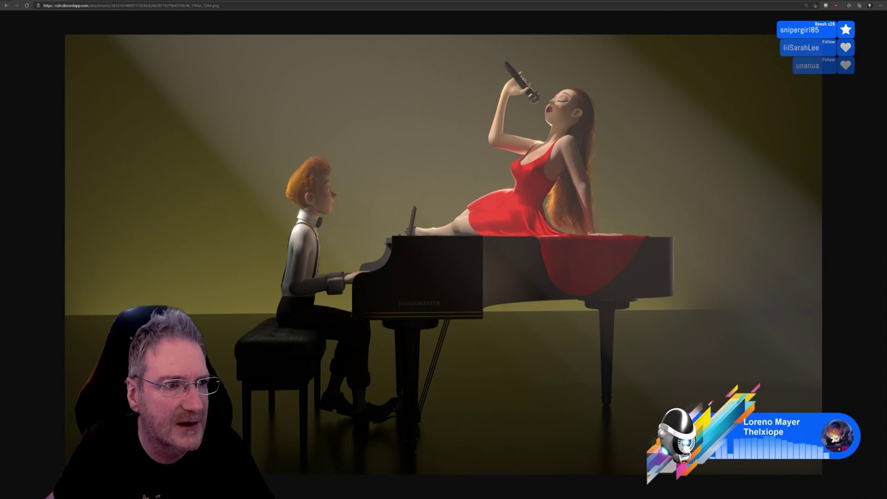
# Open the next copied image link in a new tab and enlarge the grey workshop scene.
pyautogui.hotkey('ctrl', 't')
pyautogui.hotkey('ctrl', 'v')
pyautogui.press('Return')
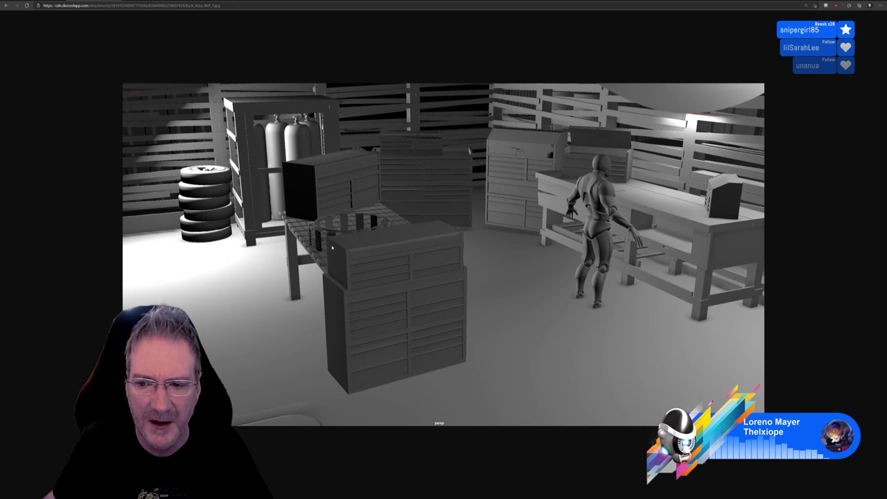
pyautogui.hotkey('ctrl', '+')
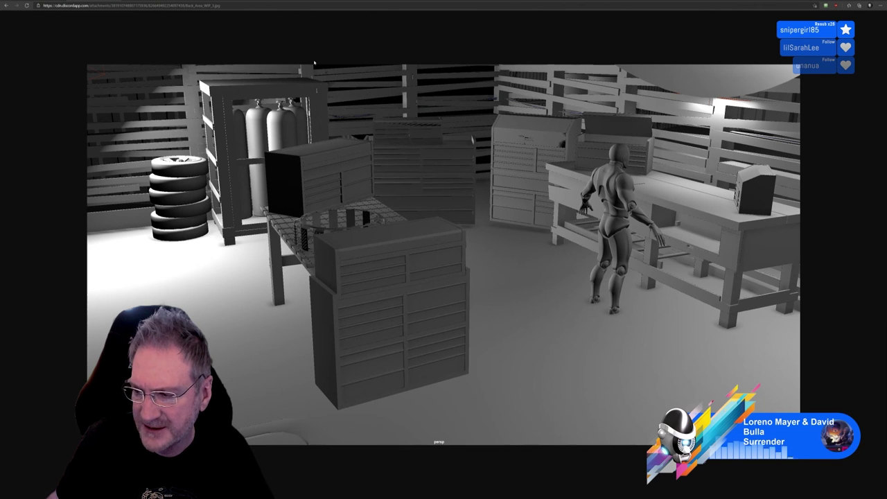
# Open the copied ZBrush screenshot link in another tab and enlarge the bust sculpt with its photo references.
pyautogui.click(129, 1)
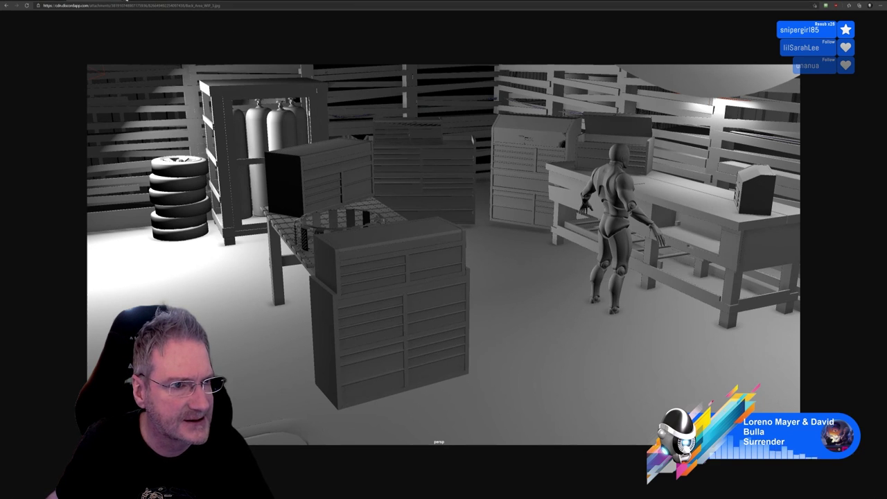
pyautogui.hotkey('ctrl', 'v')
pyautogui.press('Return')
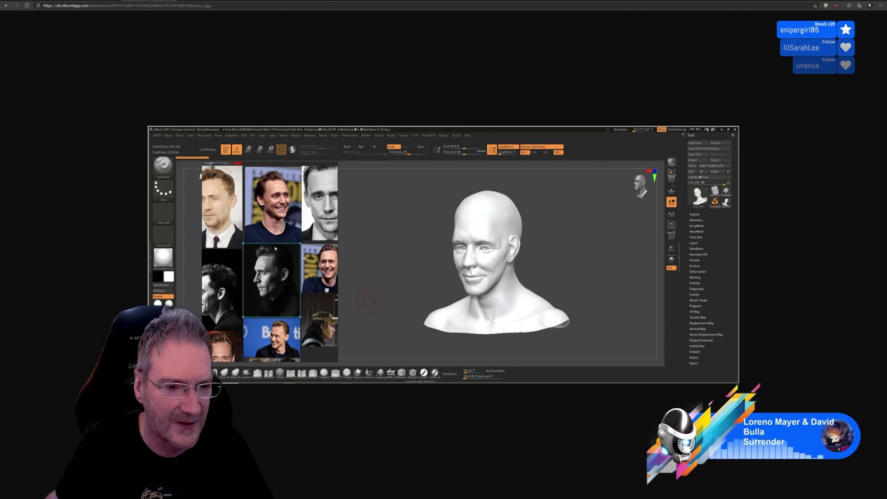
pyautogui.keyDown('ctrl'); pyautogui.scroll(2, 485, 260); pyautogui.keyUp('ctrl')
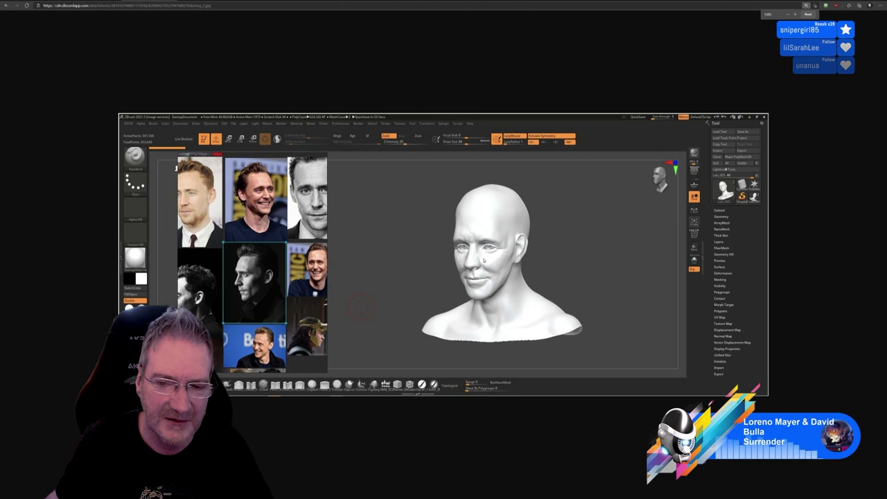
pyautogui.keyDown('ctrl'); pyautogui.scroll(1, 483, 261); pyautogui.keyUp('ctrl')
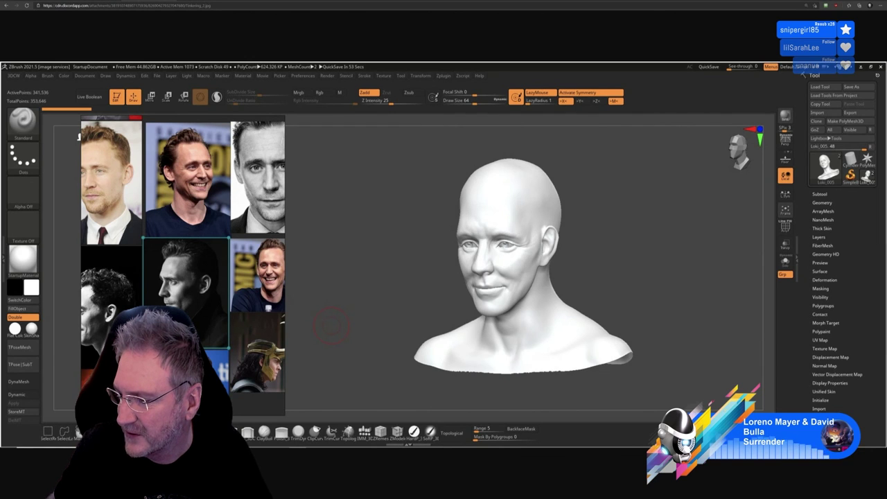
# Load the copied ArtStation link to the gloved-hand submachine gun render in a new tab.
pyautogui.click(183, 1)
pyautogui.hotkey('ctrl', 'v')
pyautogui.press('Return')
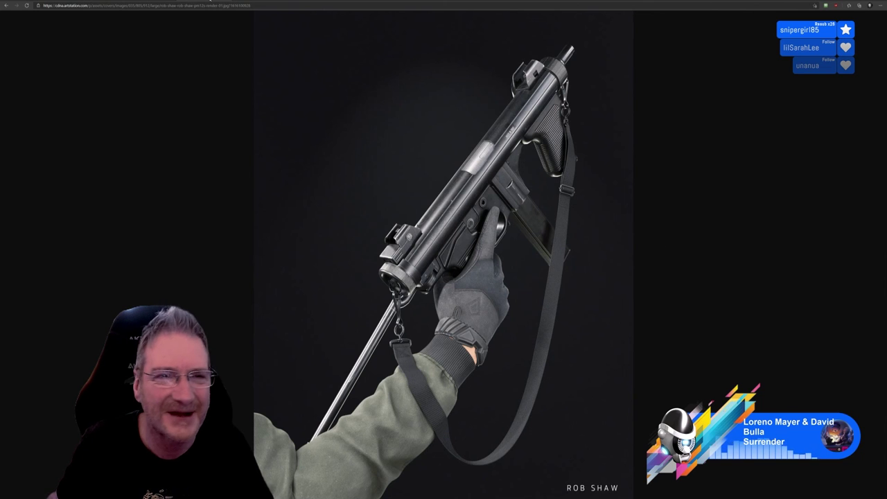
# Open the copied ArtStation thumbnail link in a new tab and enlarge the gun with the side-mounted magazine.
pyautogui.click(237, 1)
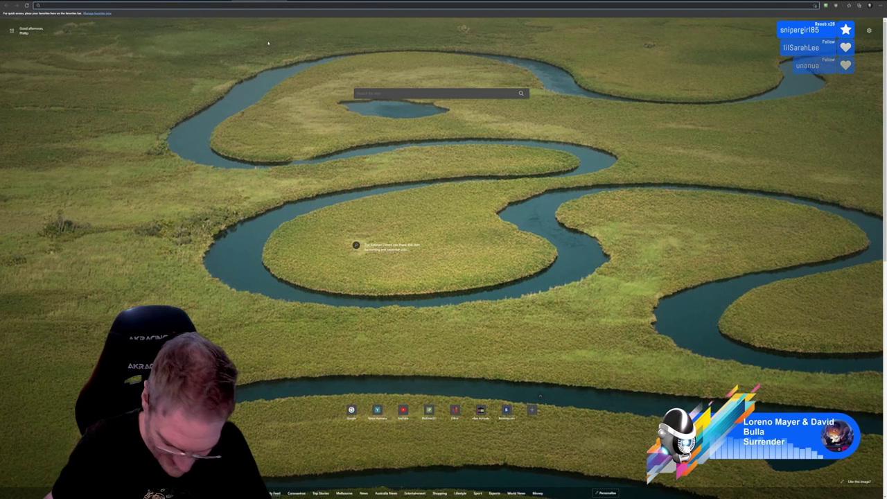
pyautogui.hotkey('ctrl', 'v')
pyautogui.press('Return')
pyautogui.hotkey('ctrl', '+')
pyautogui.hotkey('ctrl', '+')
pyautogui.hotkey('ctrl', '+')
pyautogui.hotkey('ctrl', '+')
pyautogui.hotkey('ctrl', '+')
pyautogui.hotkey('ctrl', '+')
pyautogui.hotkey('ctrl', '+')
pyautogui.hotkey('ctrl', '+')
pyautogui.hotkey('ctrl', '+')
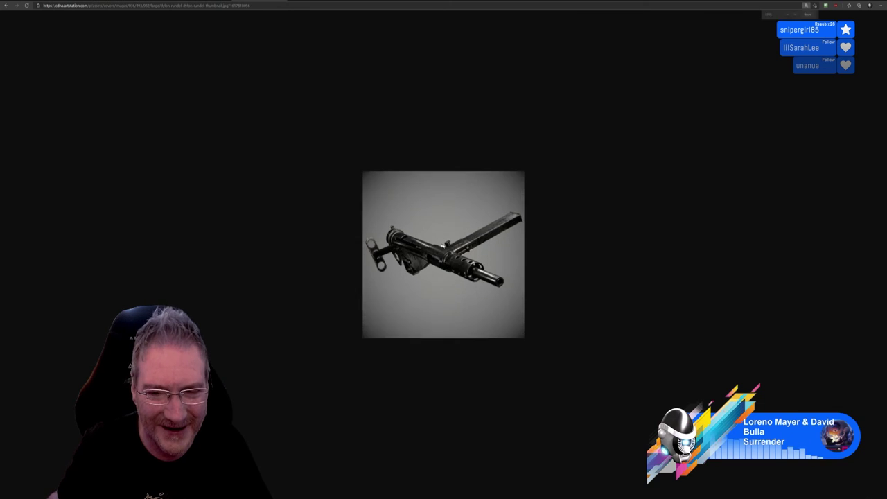
pyautogui.hotkey('ctrl', '-')
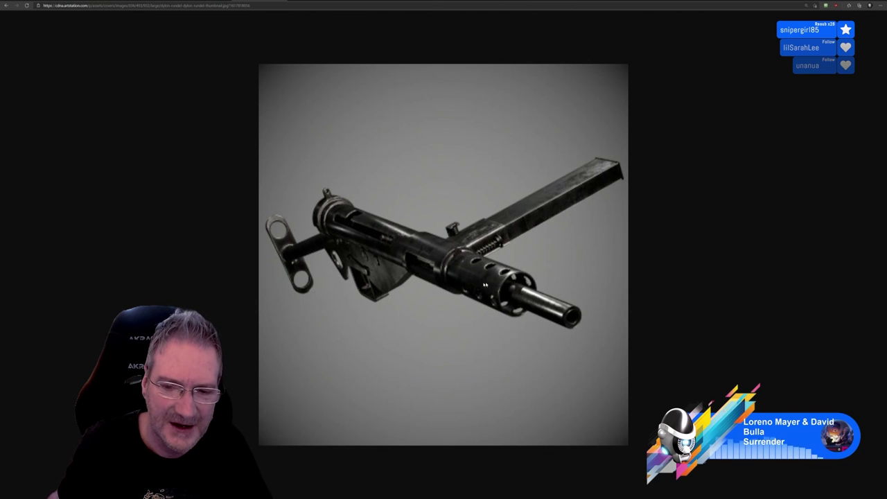
# Return to the gloved-hand submachine gun render and fit the whole image in view for comparison.
pyautogui.click(185, 1)
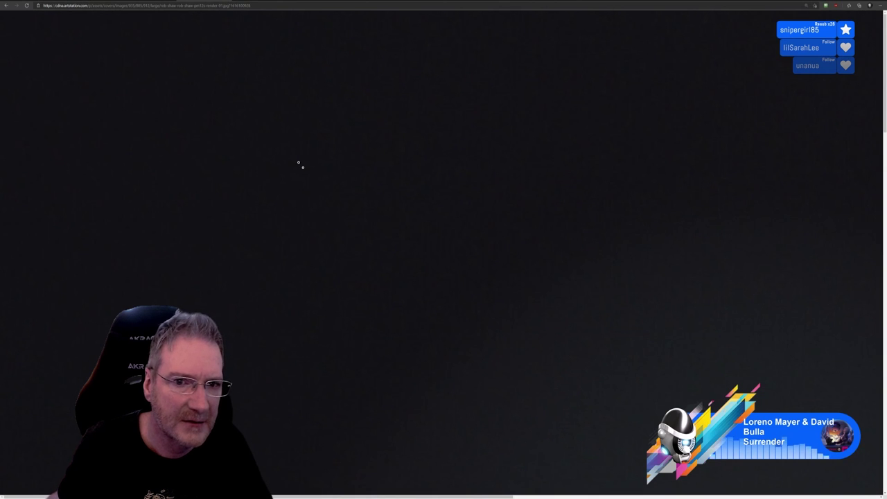
pyautogui.keyDown('ctrl'); pyautogui.scroll(-3, 353, 243); pyautogui.keyUp('ctrl')
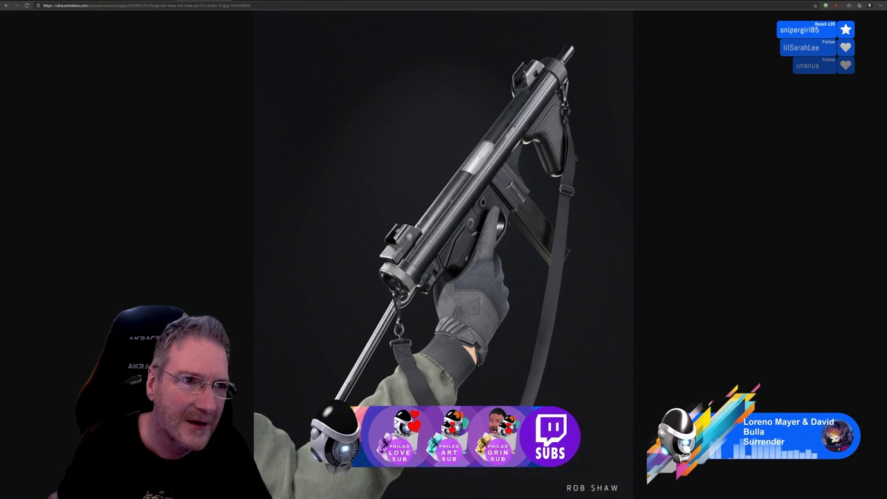
# Review the bust sculpt again, and view the grey workshop scene with the toolboxes and mannequin with its whole image in view.
pyautogui.click(177, 0)
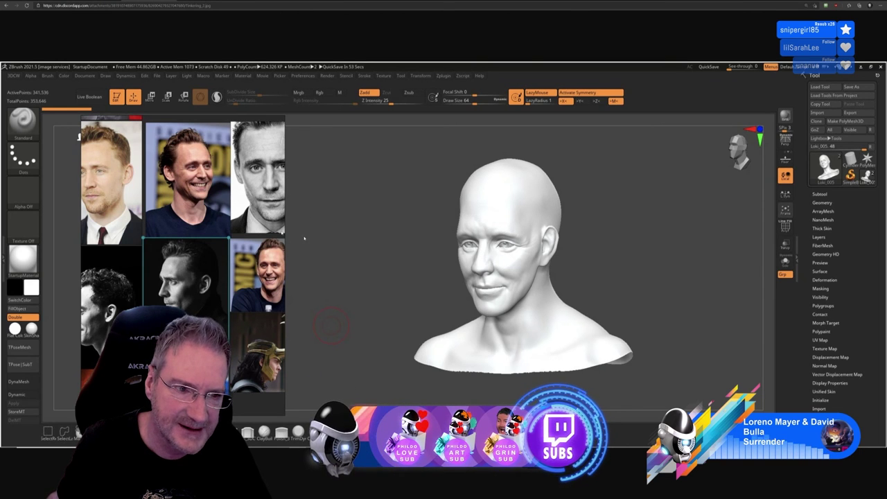
pyautogui.hotkey('ctrl', 'Tab')
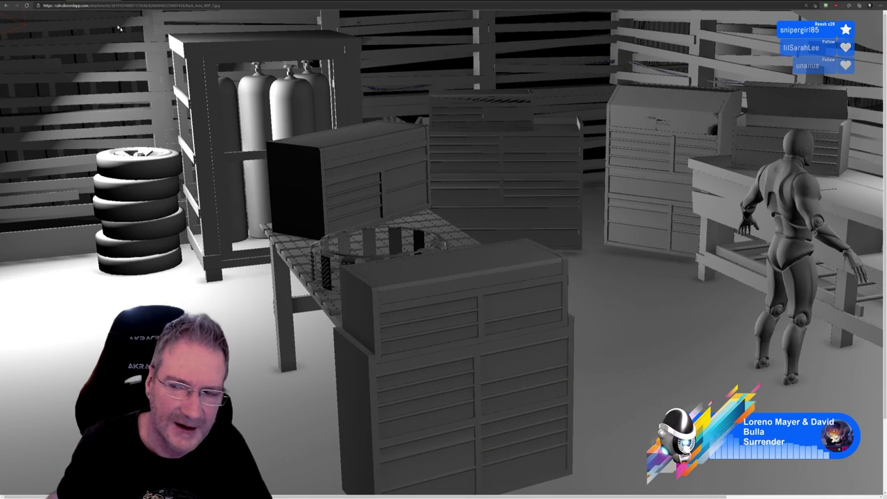
pyautogui.keyDown('ctrl'); pyautogui.scroll(-2, 342, 241); pyautogui.keyUp('ctrl')
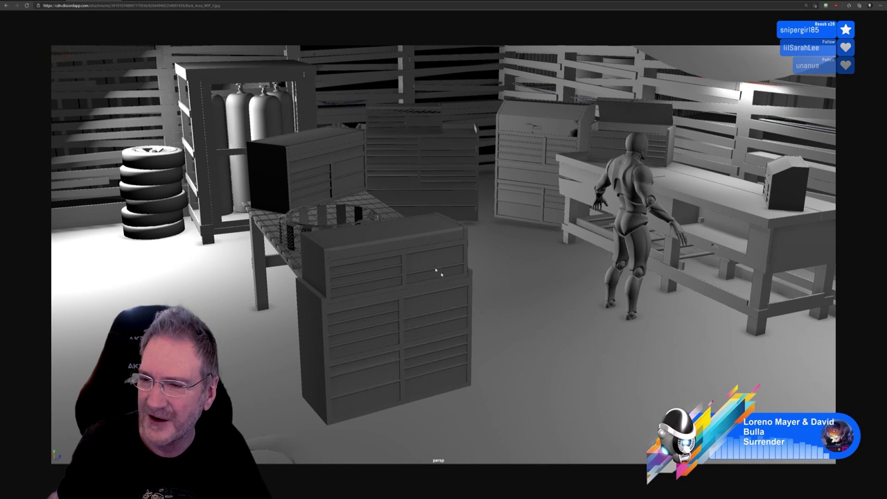
# View the whole render of the pianist and red-dressed singer, and switch back to the bench project in Substance Painter.
pyautogui.hotkey('ctrl', 'Tab')
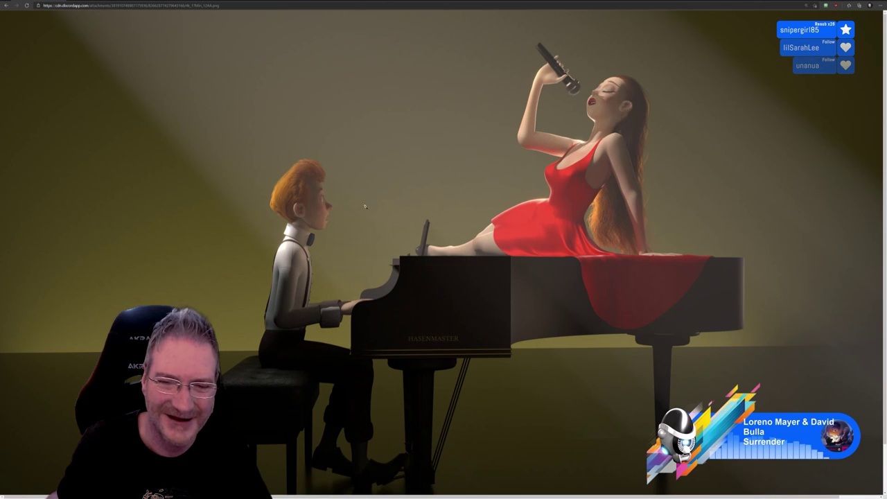
pyautogui.hotkey('ctrl', '-')
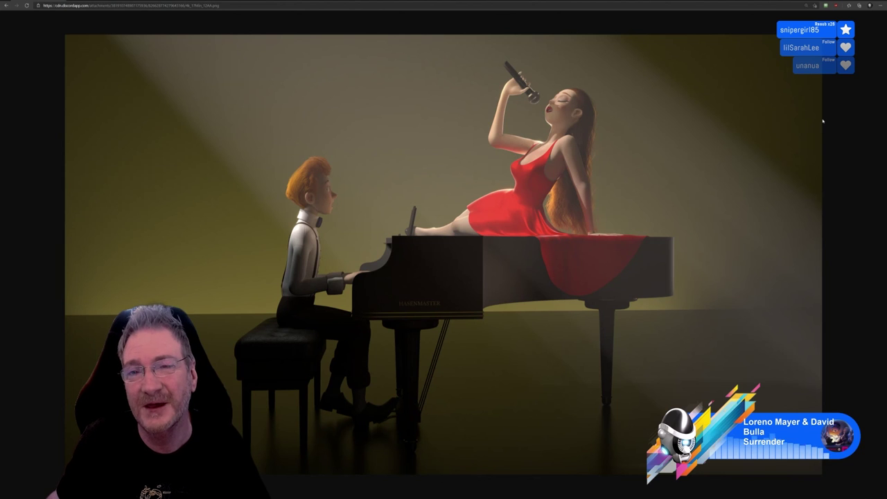
pyautogui.hotkey('alt', 'Tab')
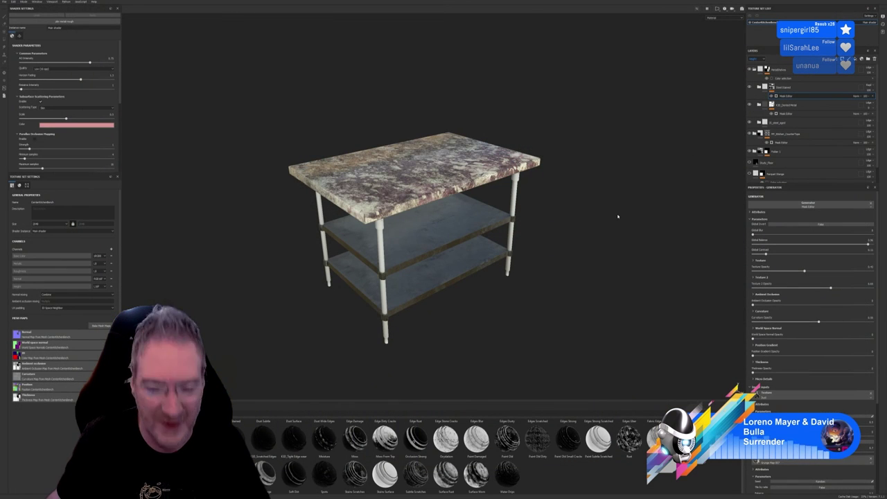